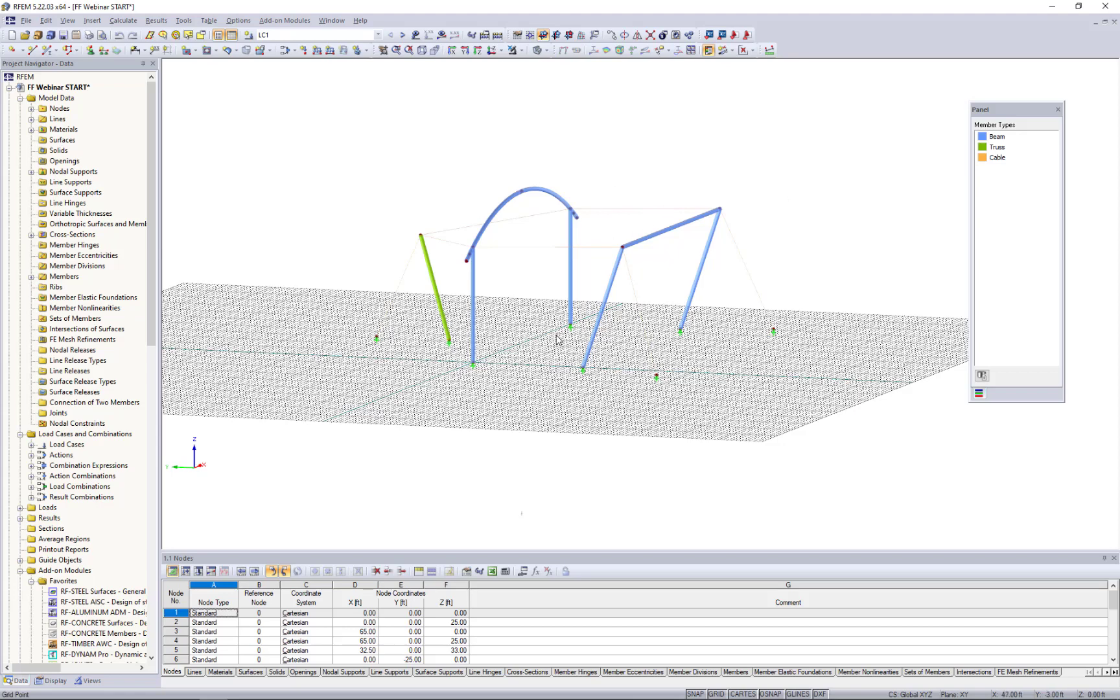
Step: Turn off the work plane grid display around the cable structure
{"action": "left_click", "coordinate": [716, 695]}
{"action": "scroll", "coordinate": [542, 431], "scroll_direction": "up", "scroll_amount": 2}
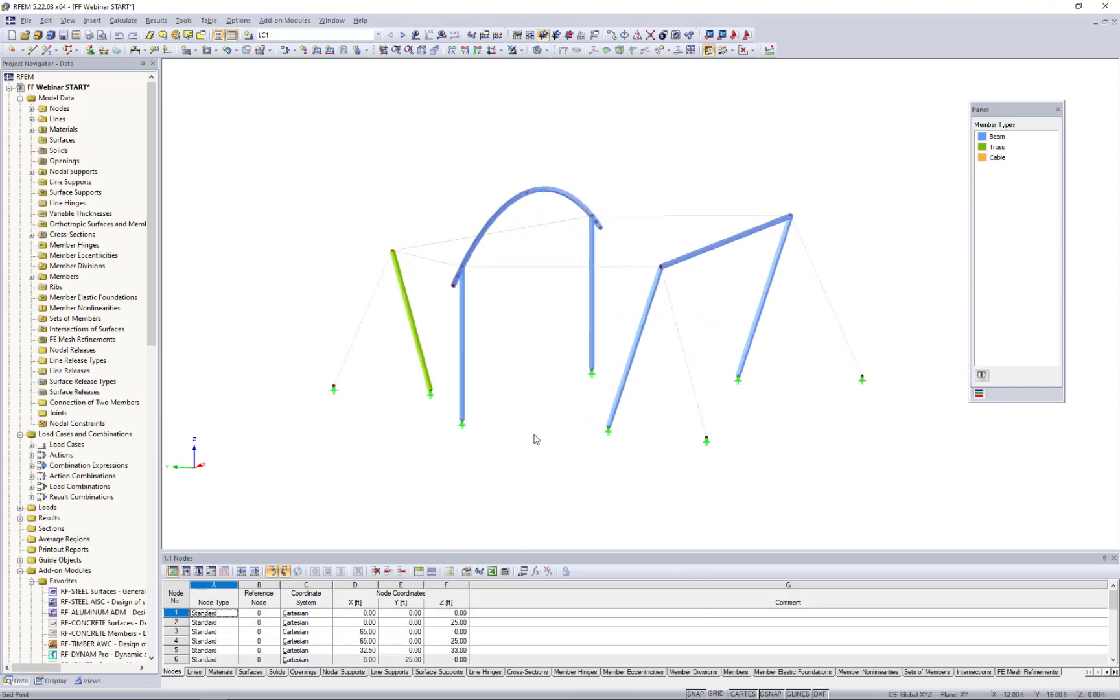
{"action": "scroll", "coordinate": [535, 439], "scroll_direction": "up", "scroll_amount": 2}
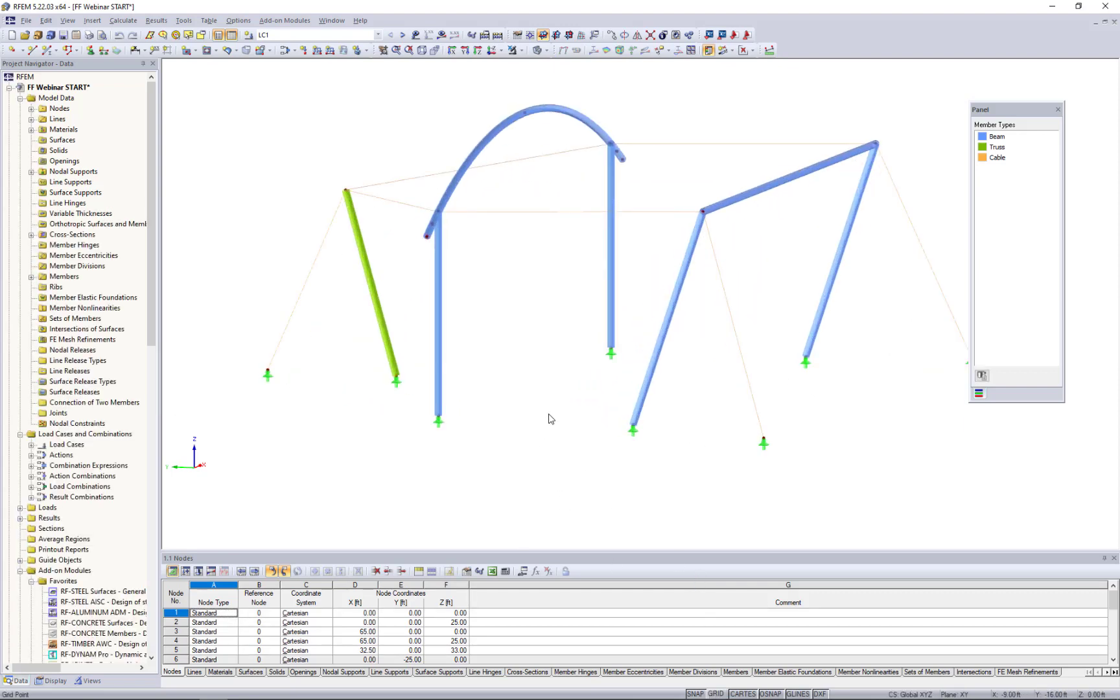
Step: Review the member type and cross-section of the inclined truss strut and of the near leaning frame column
{"action": "mouse_move", "coordinate": [549, 415]}
{"action": "middle_mouse_down", "text": "ctrl"}
{"action": "mouse_move", "coordinate": [564, 413]}
{"action": "mouse_move", "coordinate": [555, 415]}
{"action": "middle_mouse_up", "text": "ctrl"}
{"action": "scroll", "coordinate": [555, 415], "scroll_direction": "down", "scroll_amount": 1}
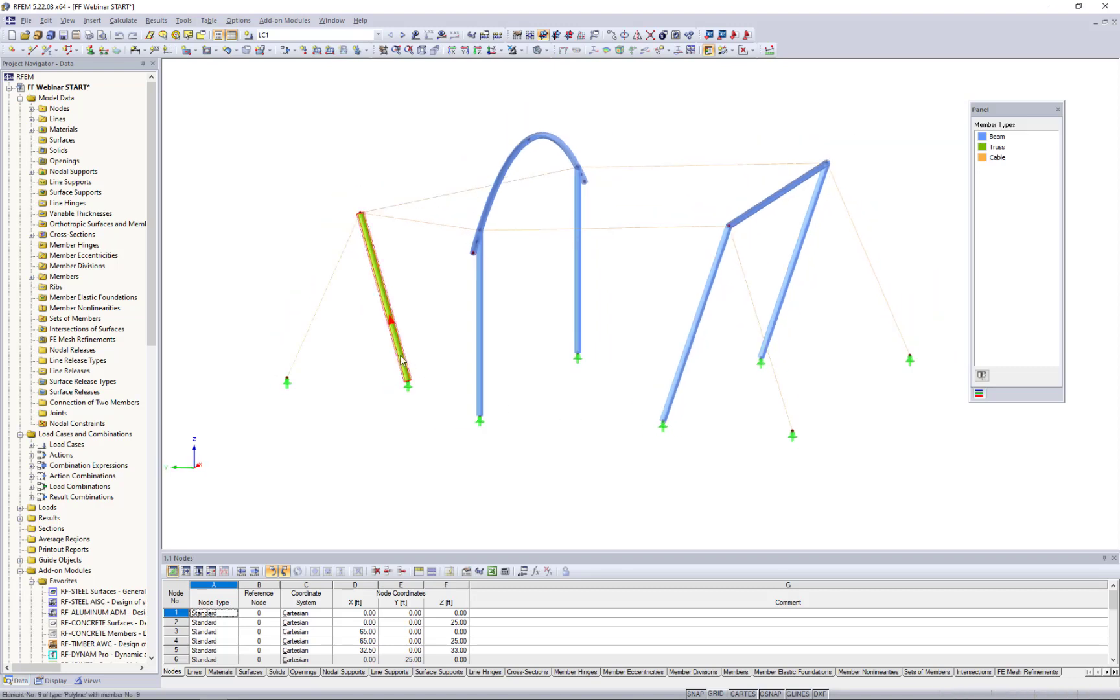
{"action": "double_click", "coordinate": [402, 361]}
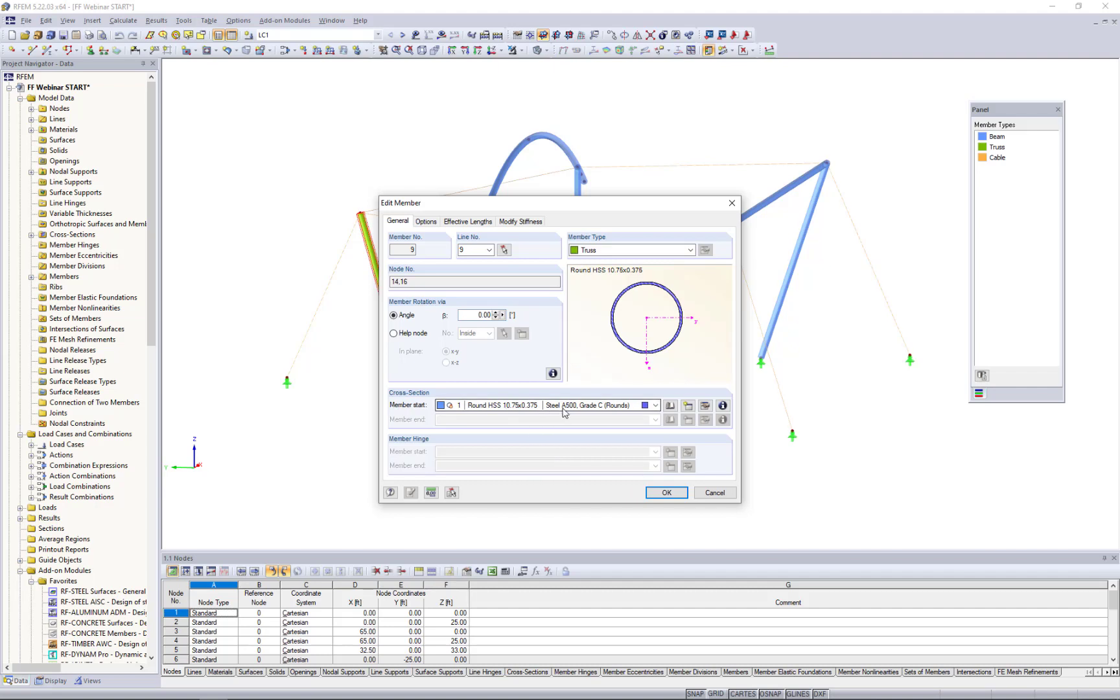
{"action": "left_click", "coordinate": [715, 493]}
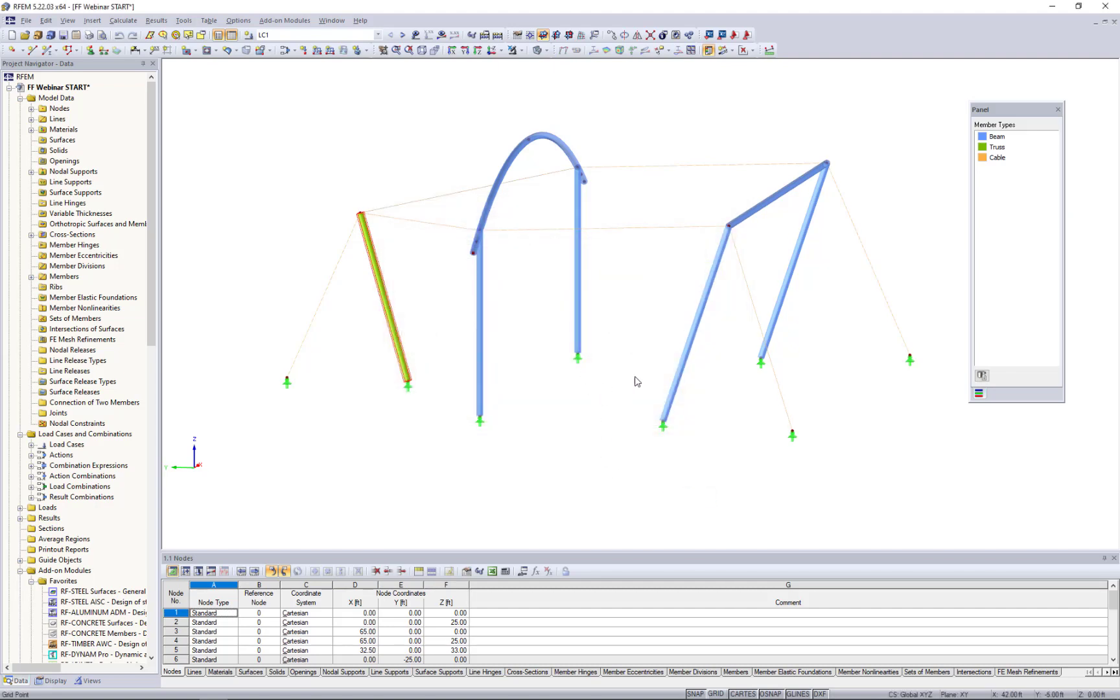
{"action": "middle_click_drag", "start_coordinate": [570, 408], "coordinate": [471, 447], "text": "ctrl"}
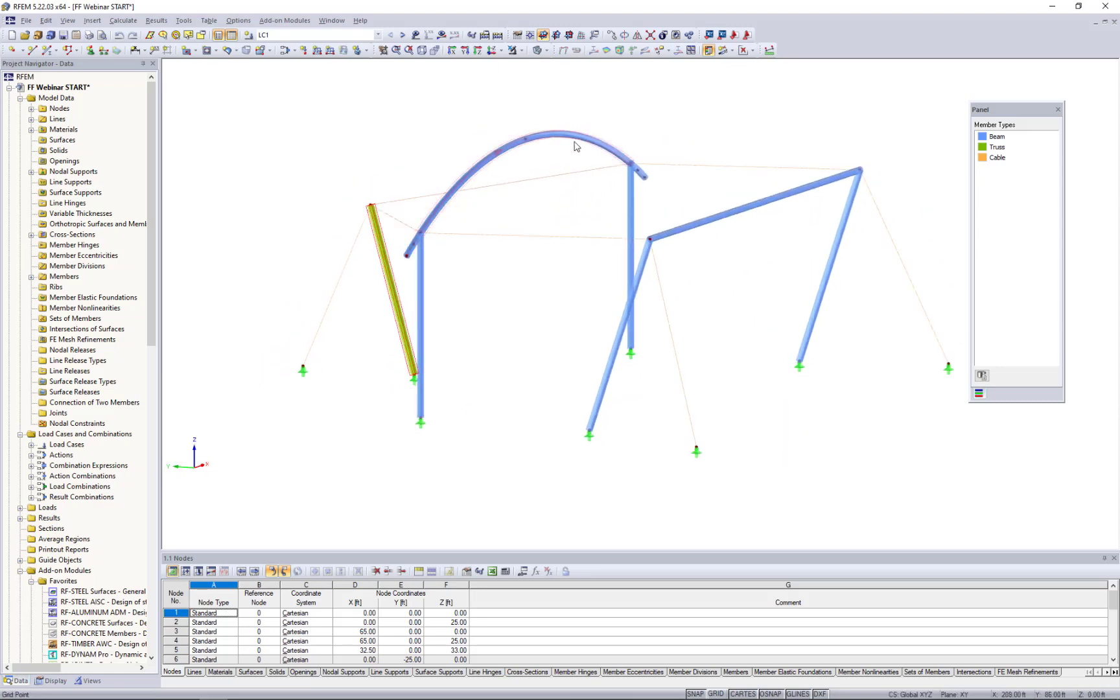
{"action": "middle_click_drag", "start_coordinate": [532, 348], "coordinate": [717, 354], "text": "ctrl"}
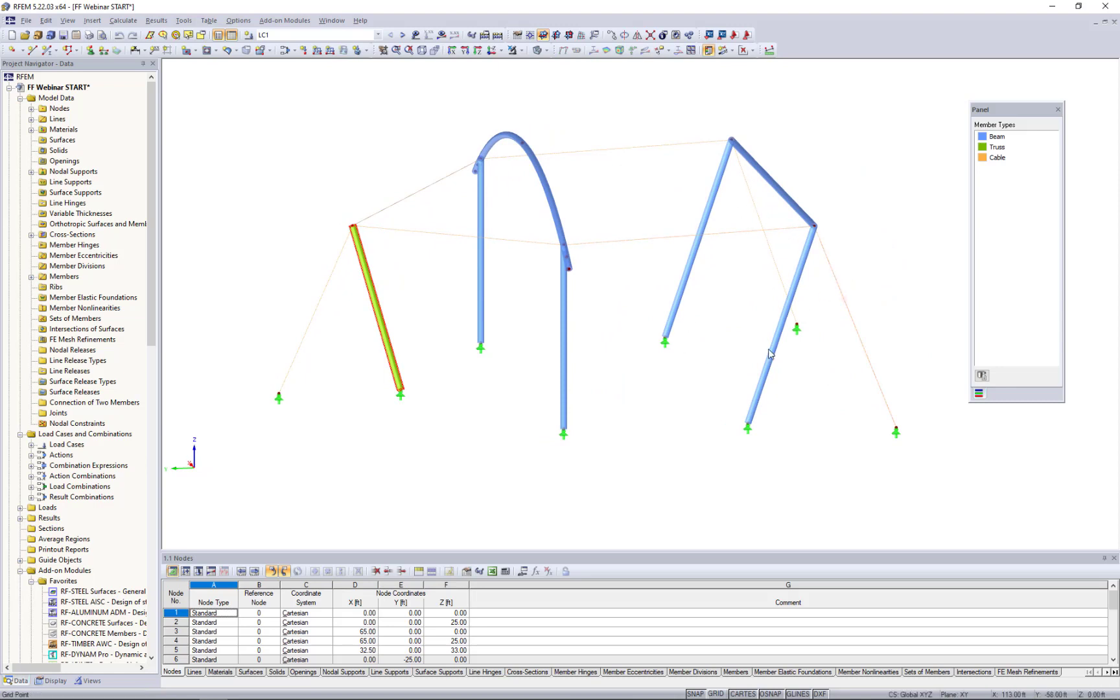
{"action": "double_click", "coordinate": [761, 402]}
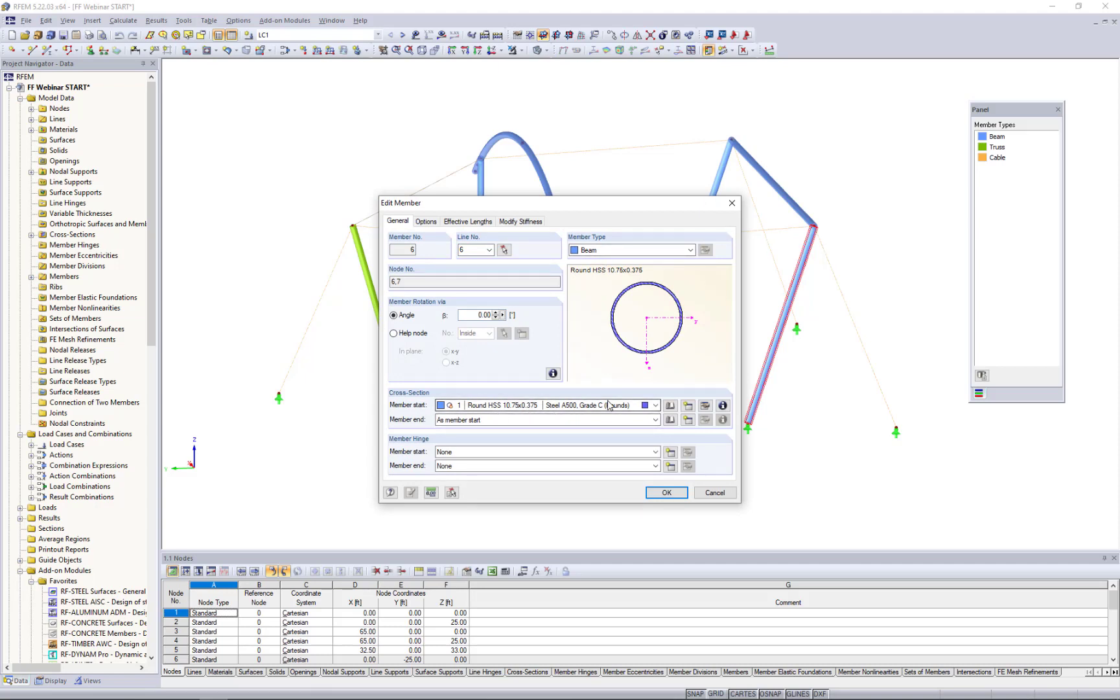
{"action": "left_click", "coordinate": [715, 494]}
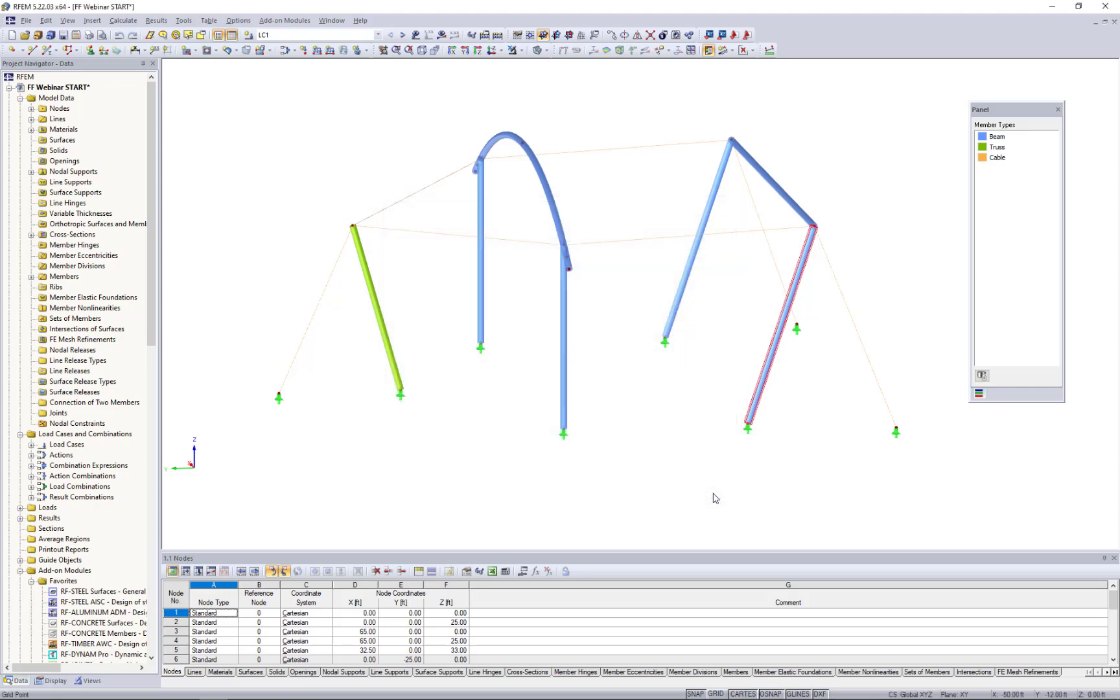
Step: Switch the model to wireframe display and review the properties of the near cable between the arch and the leaning frame
{"action": "middle_click_drag", "start_coordinate": [700, 468], "coordinate": [599, 483], "text": "ctrl"}
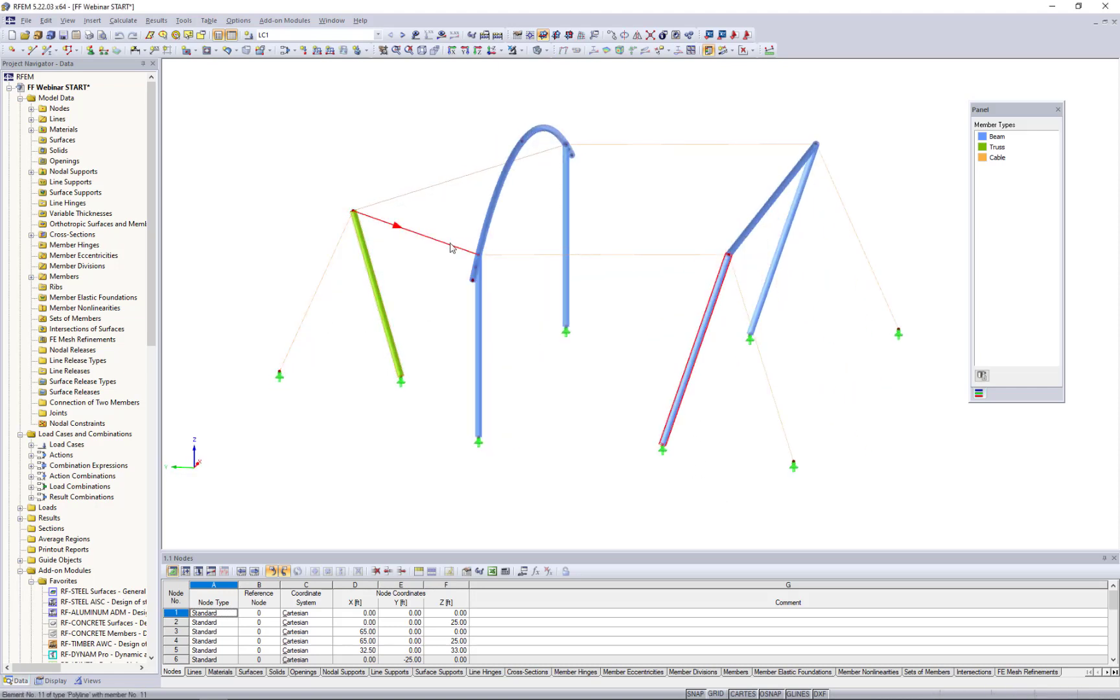
{"action": "left_click", "coordinate": [547, 52]}
{"action": "left_click", "coordinate": [552, 64]}
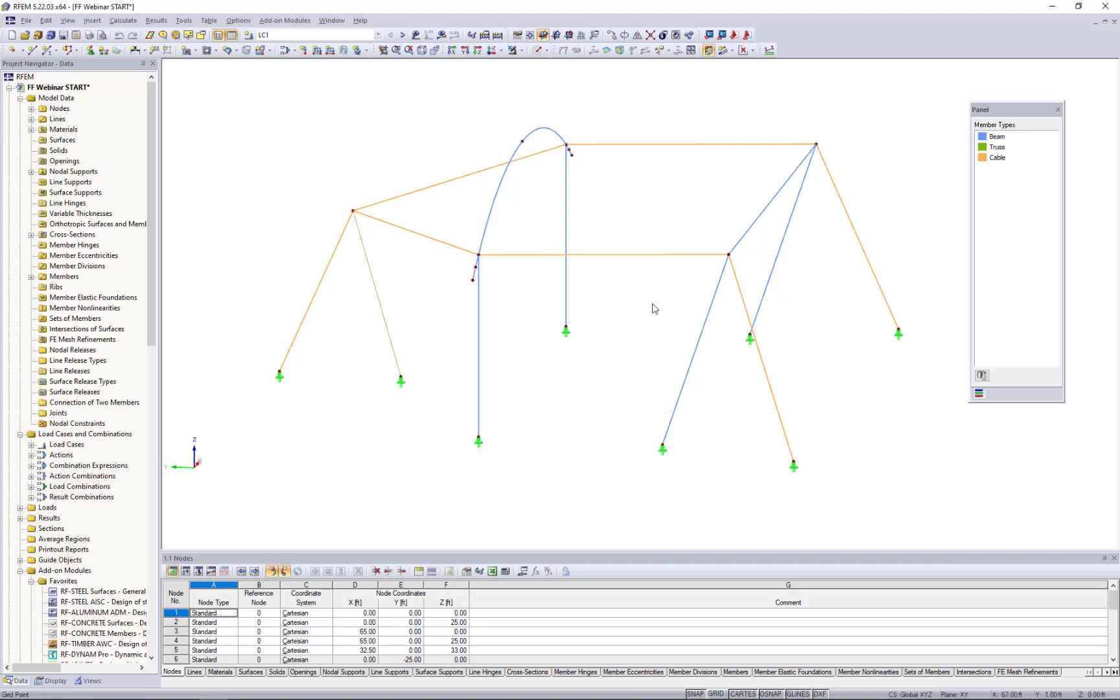
{"action": "double_click", "coordinate": [639, 259]}
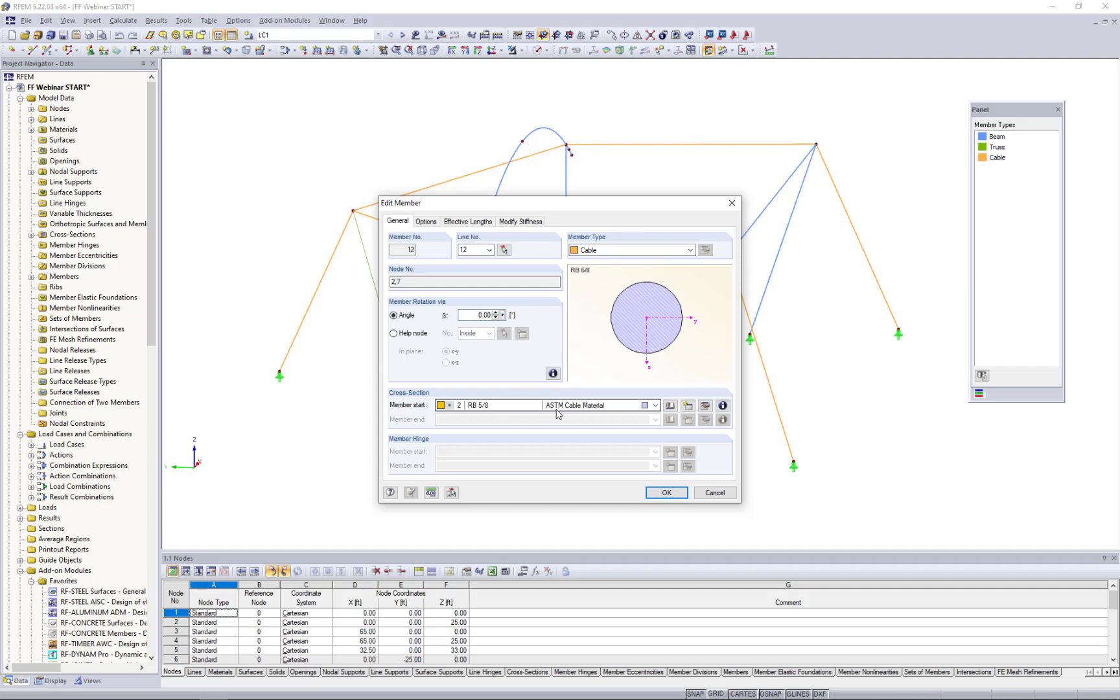
{"action": "left_click", "coordinate": [715, 494]}
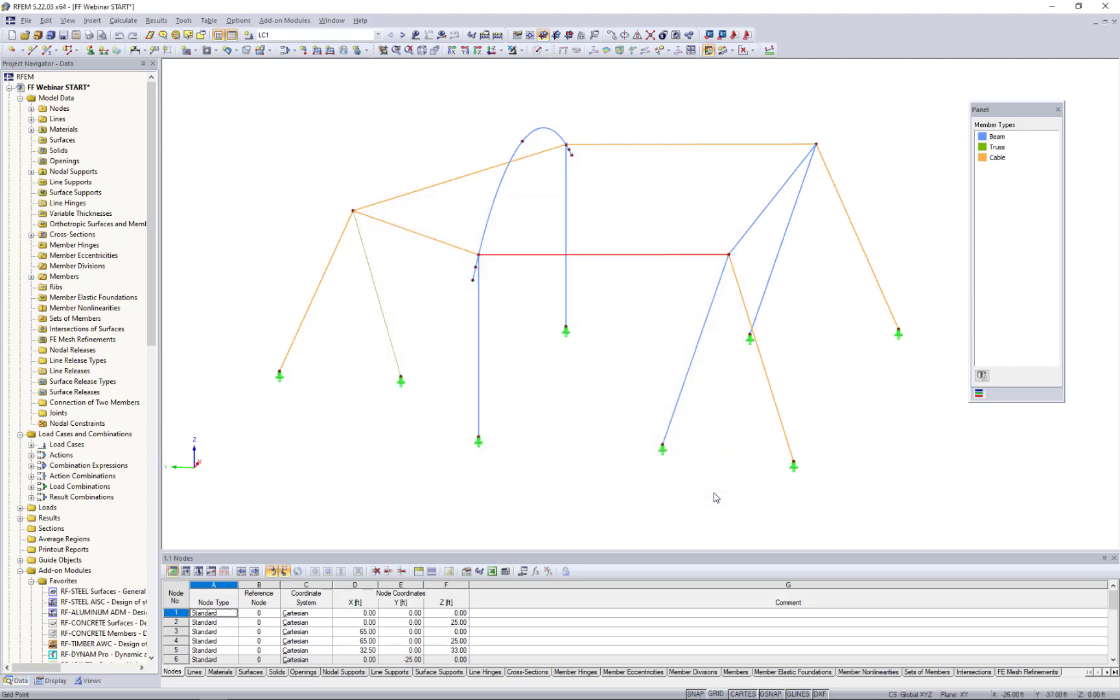
Step: Set the description of load case LC1 to Dead Load
{"action": "middle_click_drag", "start_coordinate": [575, 387], "coordinate": [545, 392], "text": "ctrl"}
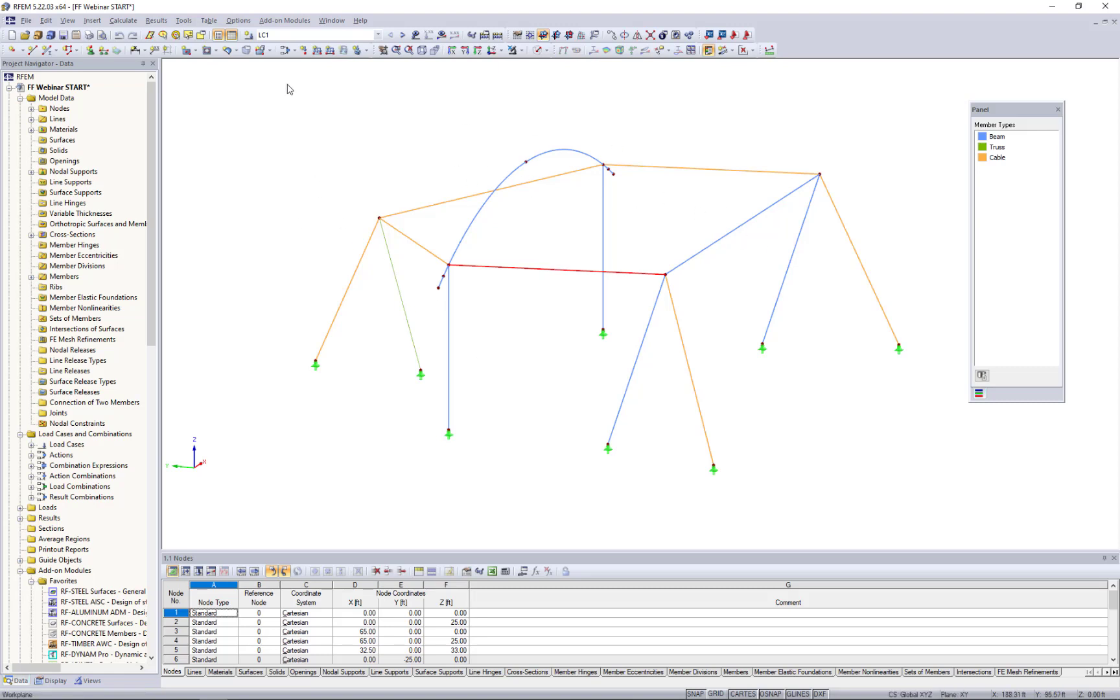
{"action": "left_click", "coordinate": [281, 53]}
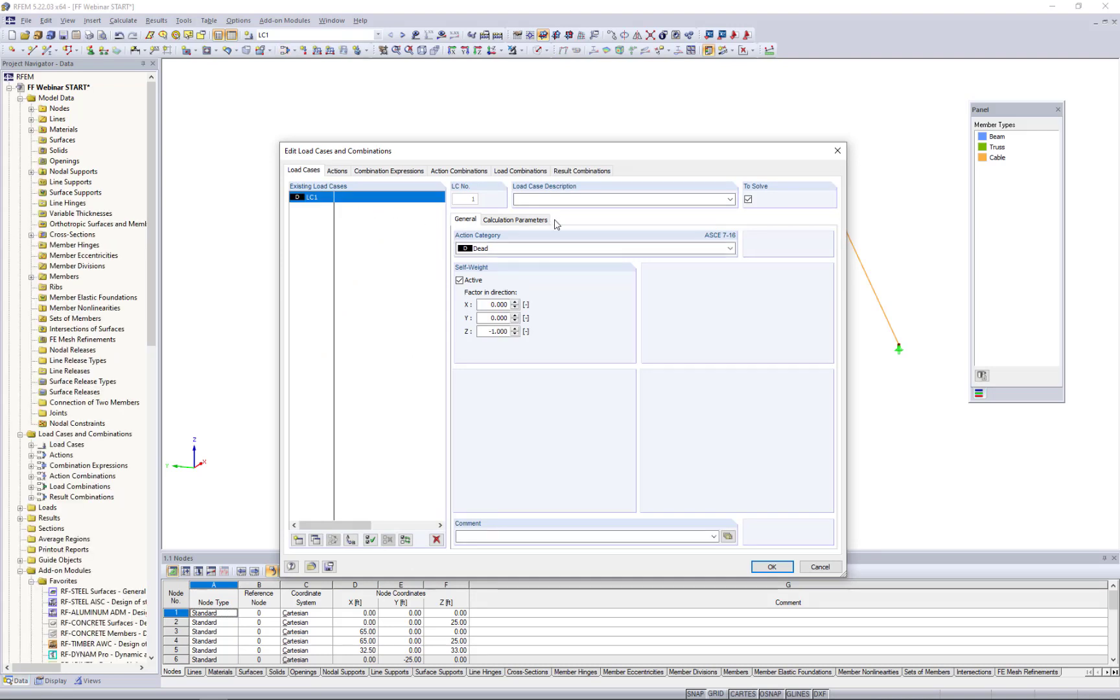
{"action": "left_click", "coordinate": [552, 198]}
{"action": "type", "text": "Dead Load"}
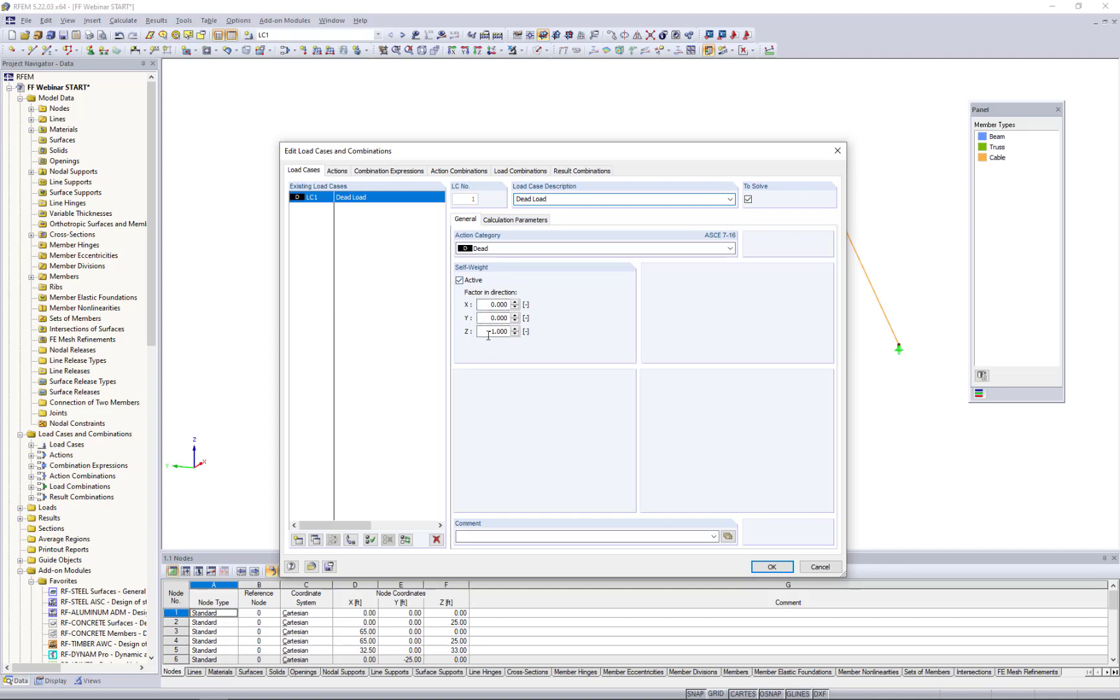
{"action": "left_click", "coordinate": [773, 567]}
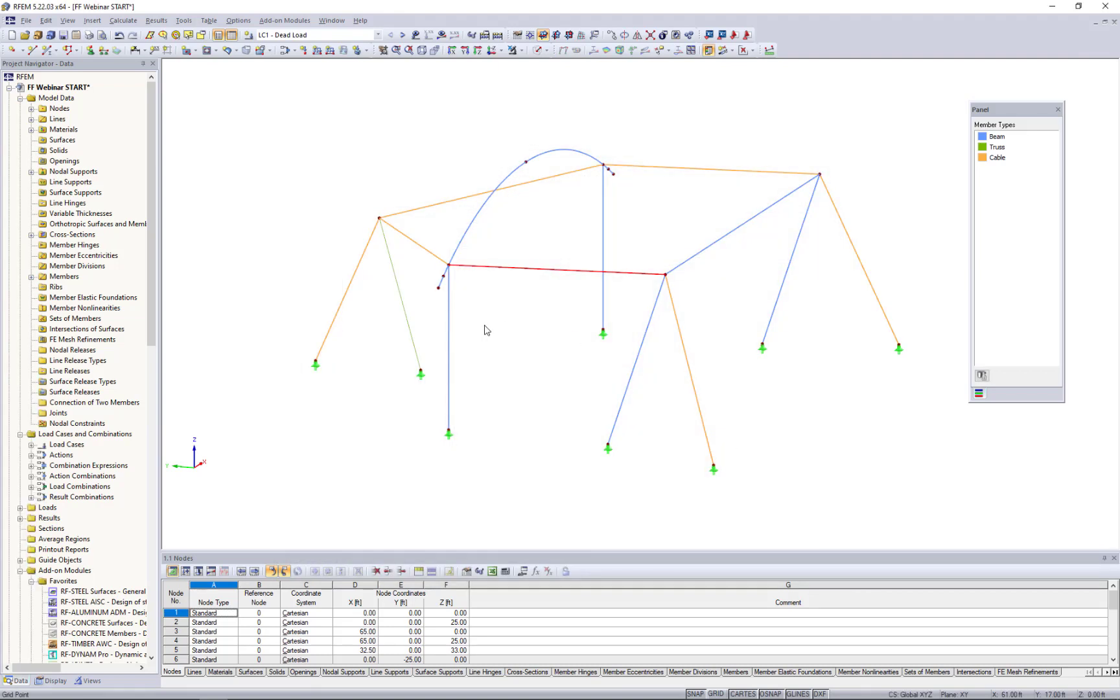
Step: Calculate LC1 and examine the global deformations of the cables and frames, finishing with the results hidden
{"action": "left_click", "coordinate": [441, 35]}
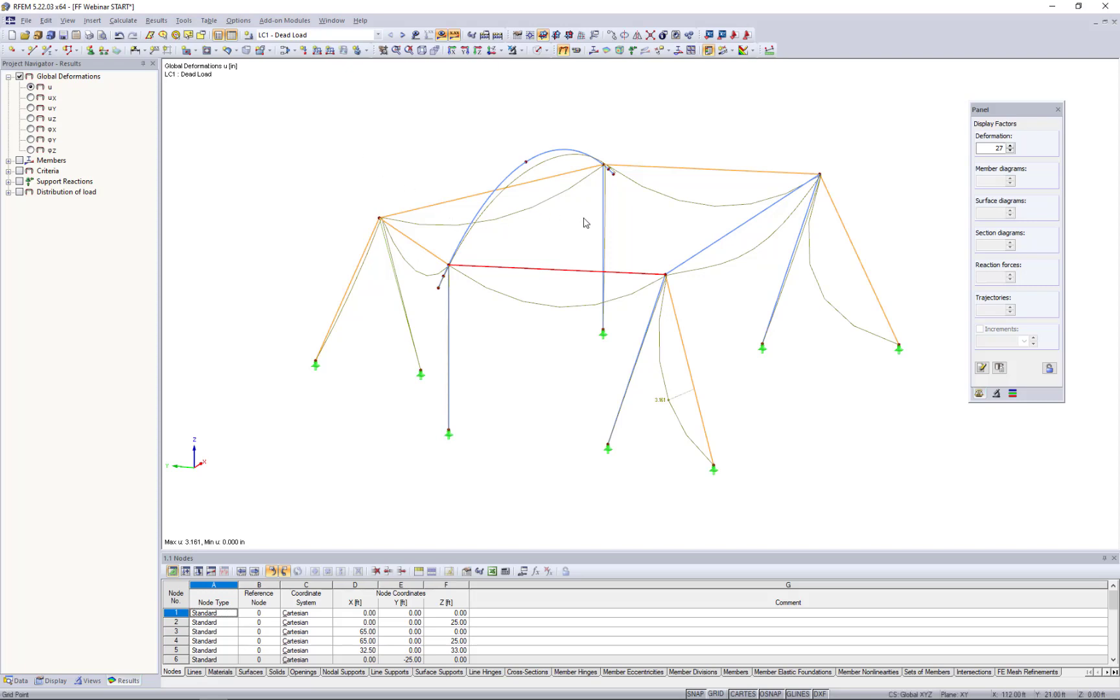
{"action": "middle_click_drag", "start_coordinate": [621, 250], "coordinate": [775, 383], "text": "ctrl"}
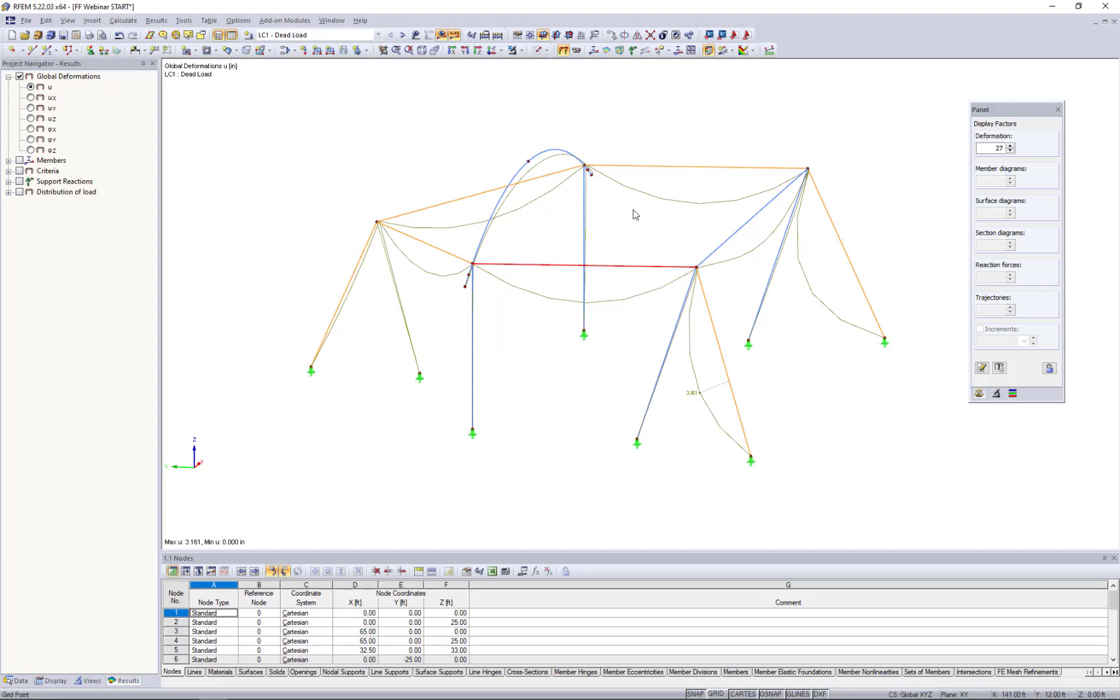
{"action": "left_click", "coordinate": [442, 35]}
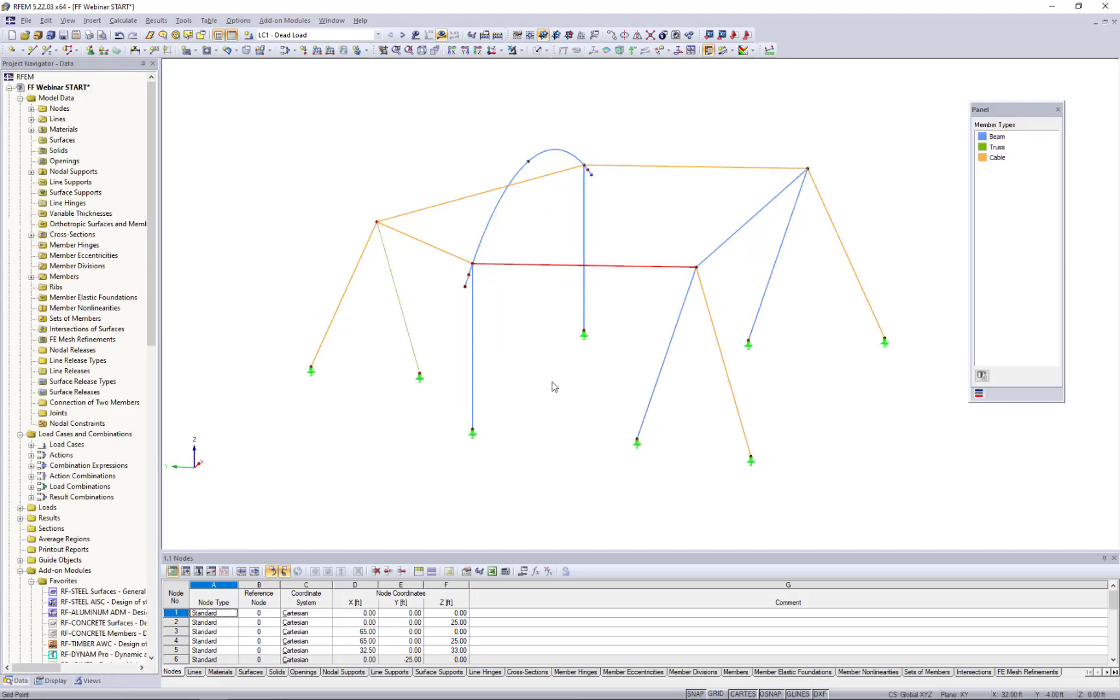
Step: Copy the base node of the near arch column once with a displacement of dX -6.5, dY -15.75 and dZ 8 ft
{"action": "scroll", "coordinate": [528, 395], "scroll_direction": "down", "scroll_amount": 1}
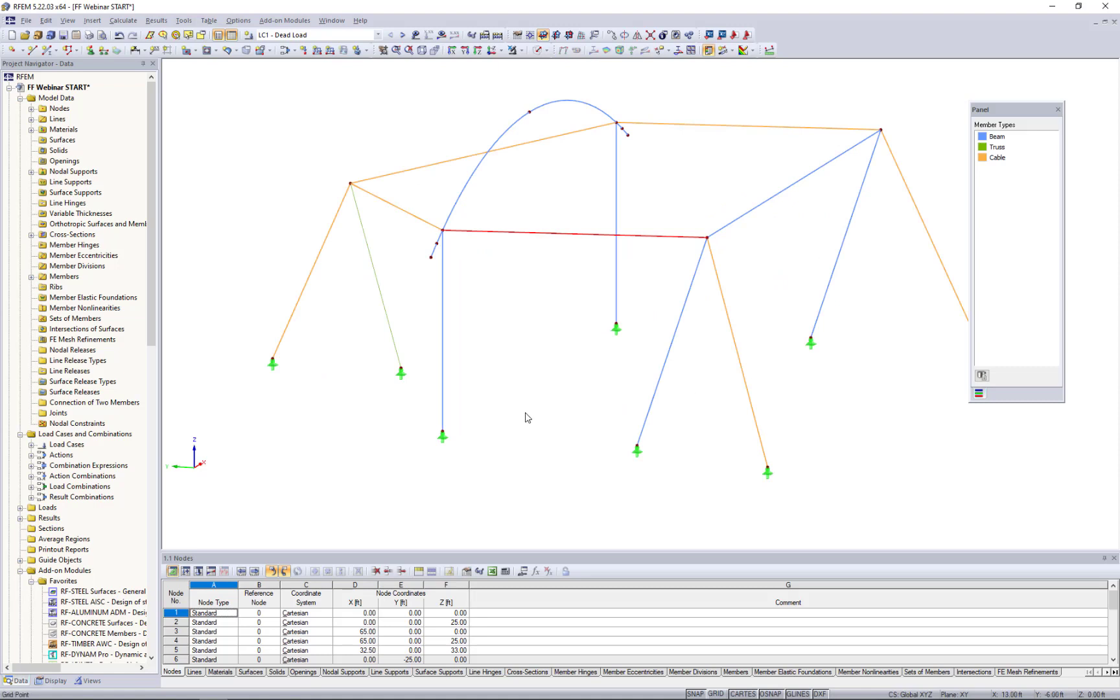
{"action": "scroll", "coordinate": [525, 412], "scroll_direction": "up", "scroll_amount": 2}
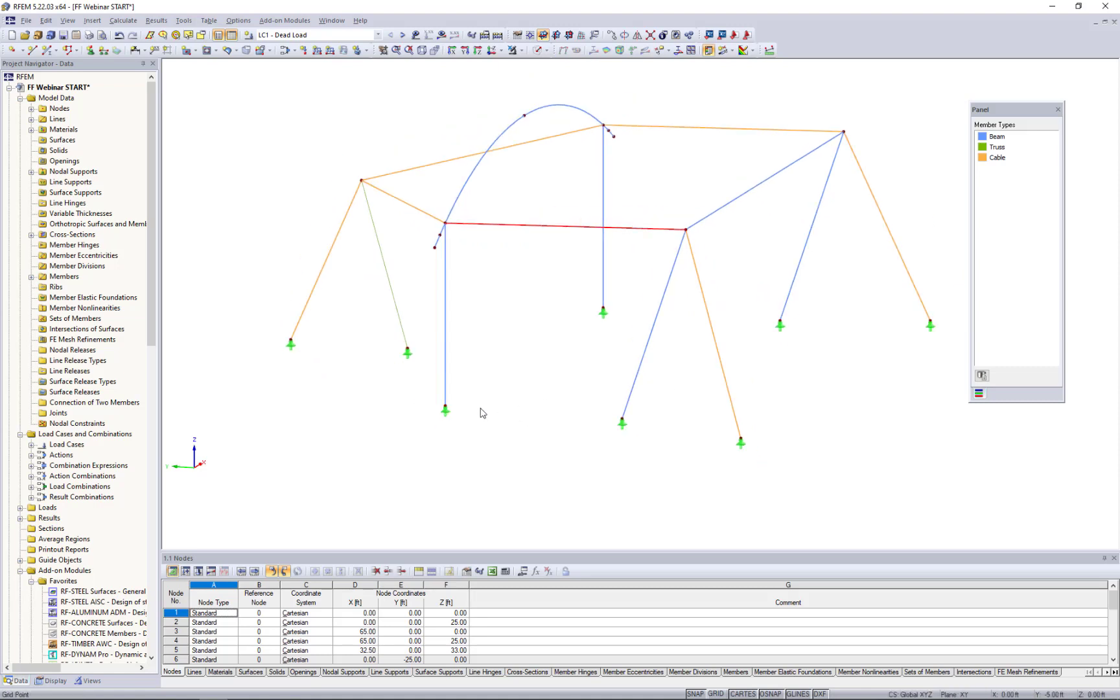
{"action": "left_click", "coordinate": [446, 407]}
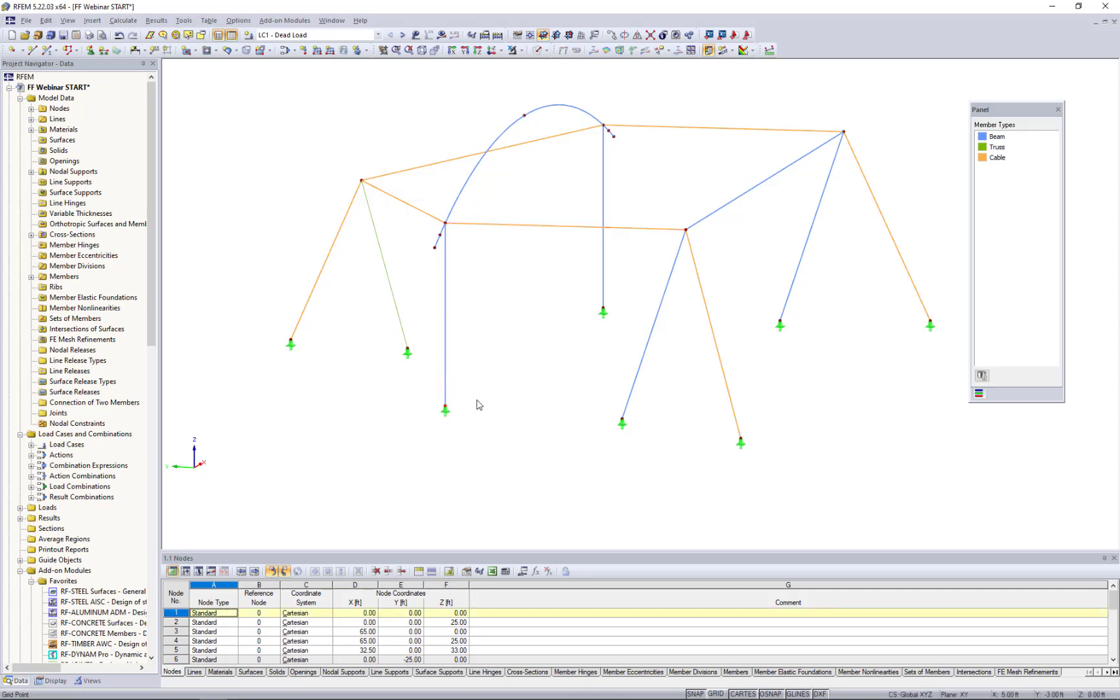
{"action": "left_click", "coordinate": [611, 37]}
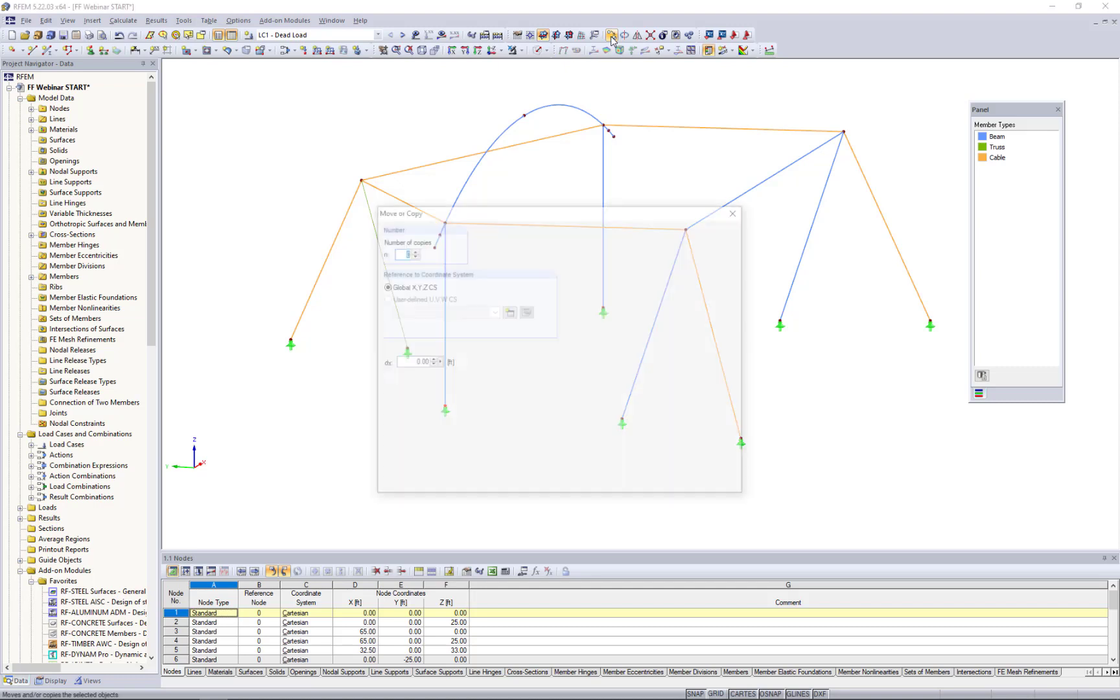
{"action": "left_click", "coordinate": [413, 250]}
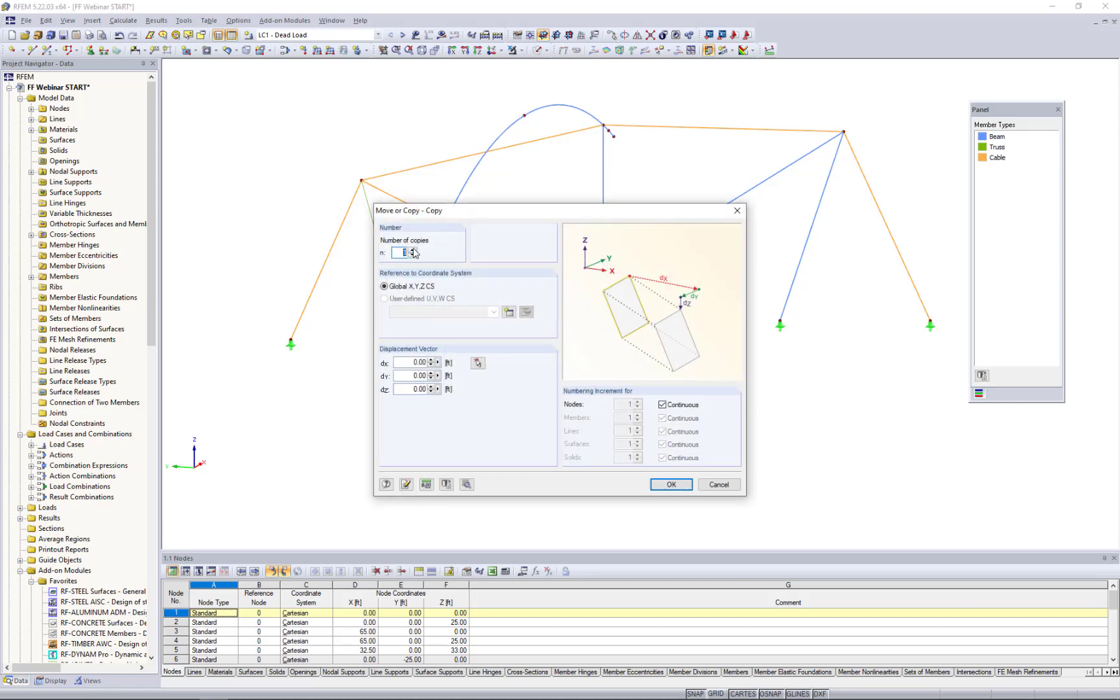
{"action": "left_click_drag", "start_coordinate": [408, 362], "coordinate": [446, 361]}
{"action": "key", "text": "BackSpace"}
{"action": "key", "text": "Tab"}
{"action": "type", "text": "8"}
{"action": "left_click", "coordinate": [670, 485]}
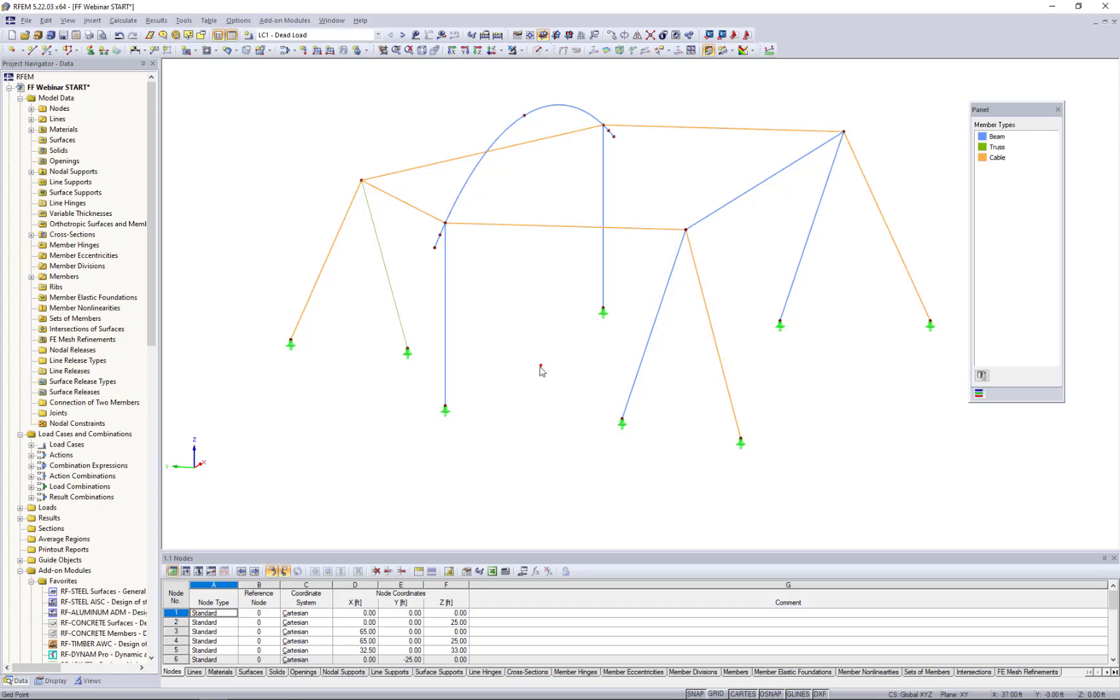
Step: Draw two connected lines from the arch's near end node through the copied node to the near top corner of the leaning frame
{"action": "middle_click_drag", "start_coordinate": [542, 371], "coordinate": [511, 408], "text": "ctrl"}
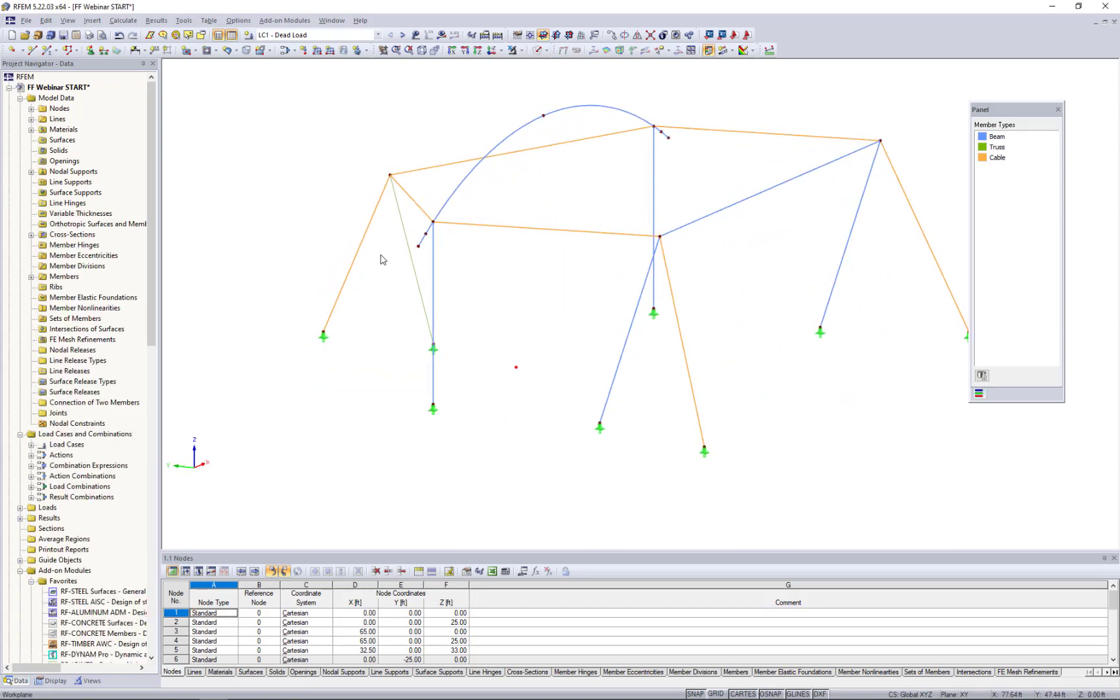
{"action": "left_click", "coordinate": [32, 53]}
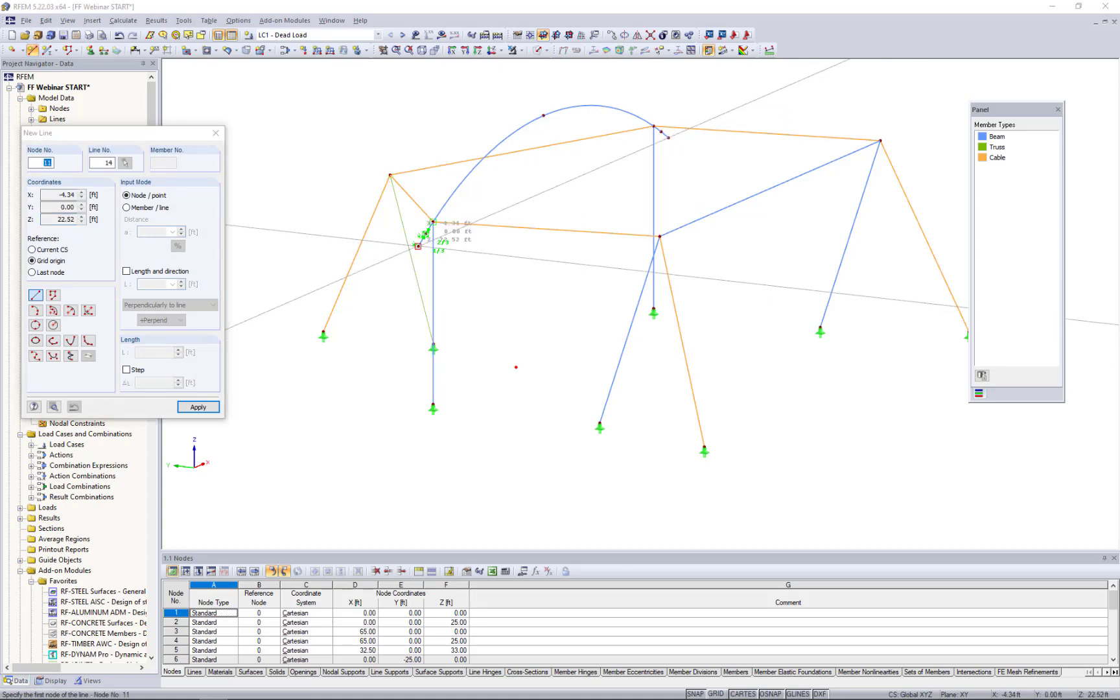
{"action": "left_click", "coordinate": [418, 246]}
{"action": "left_click", "coordinate": [516, 367]}
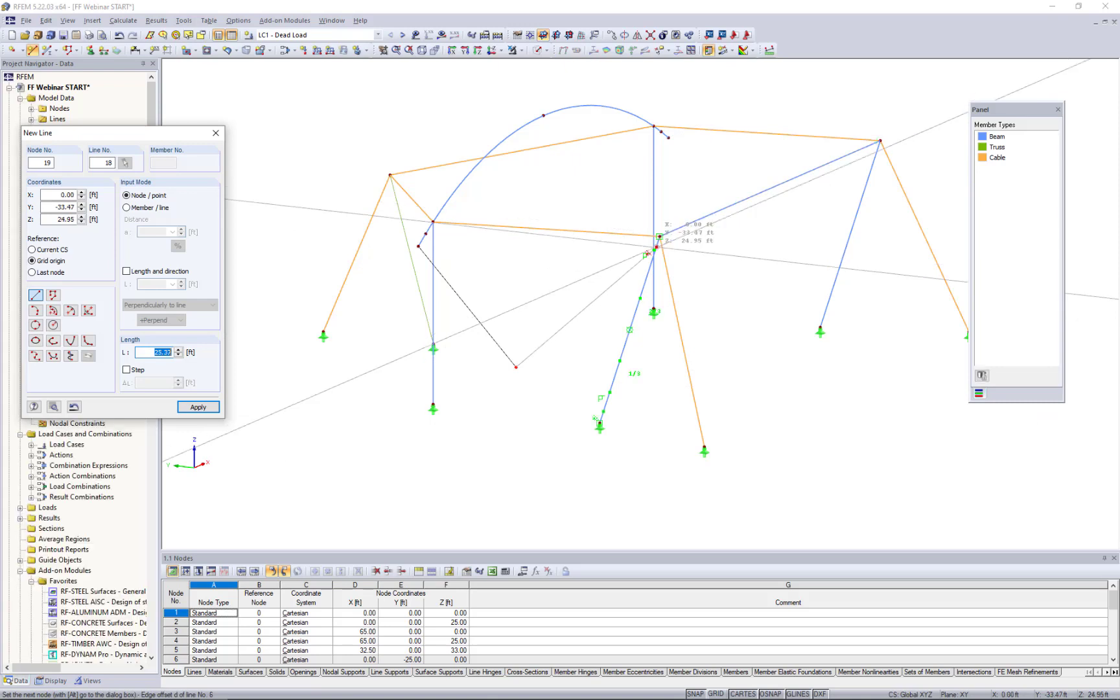
{"action": "scroll", "coordinate": [625, 284], "scroll_direction": "up", "scroll_amount": 1}
{"action": "middle_click_drag", "start_coordinate": [625, 284], "coordinate": [675, 293], "text": "ctrl"}
{"action": "scroll", "coordinate": [638, 293], "scroll_direction": "down", "scroll_amount": 1}
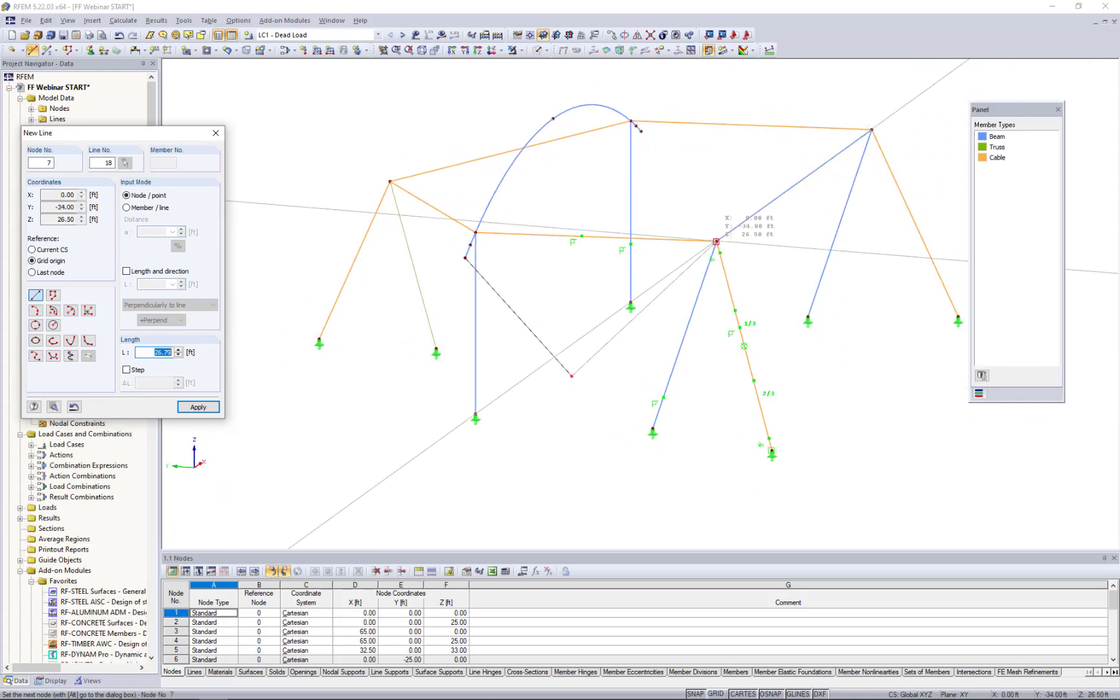
{"action": "left_click", "coordinate": [716, 242]}
{"action": "key", "text": "Escape"}
{"action": "key", "text": "Escape"}
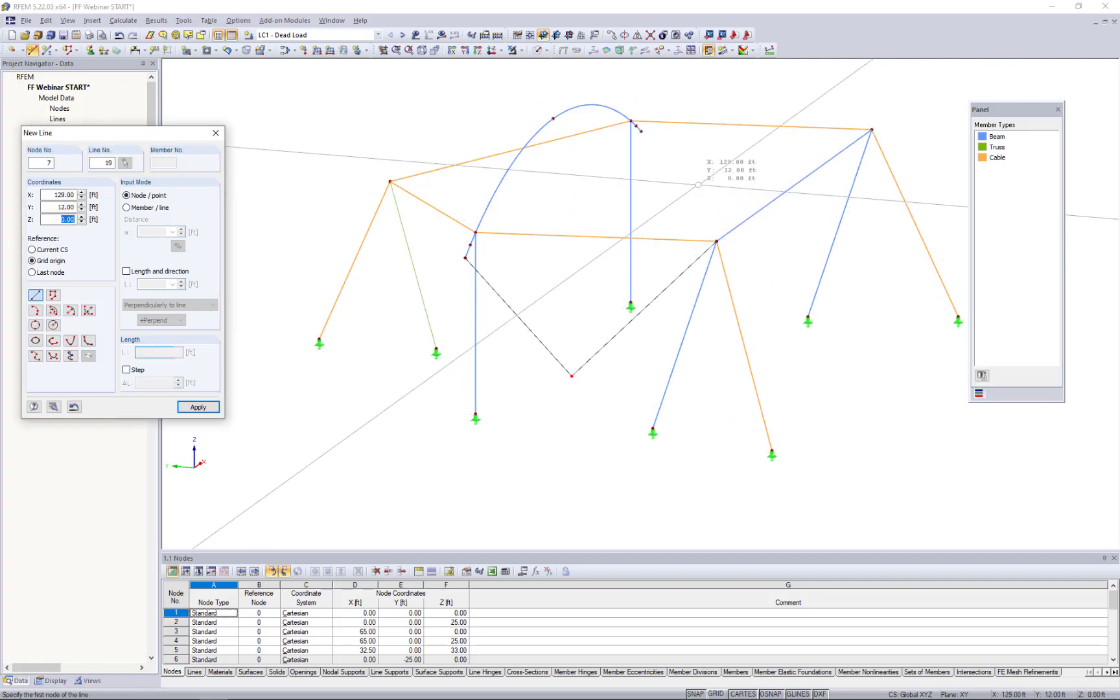
Step: Copy the node where the two new lines meet to a lower point, with displacements of dX -3 ft and dY 0 ft
{"action": "middle_click_drag", "start_coordinate": [591, 346], "coordinate": [655, 320], "text": "ctrl"}
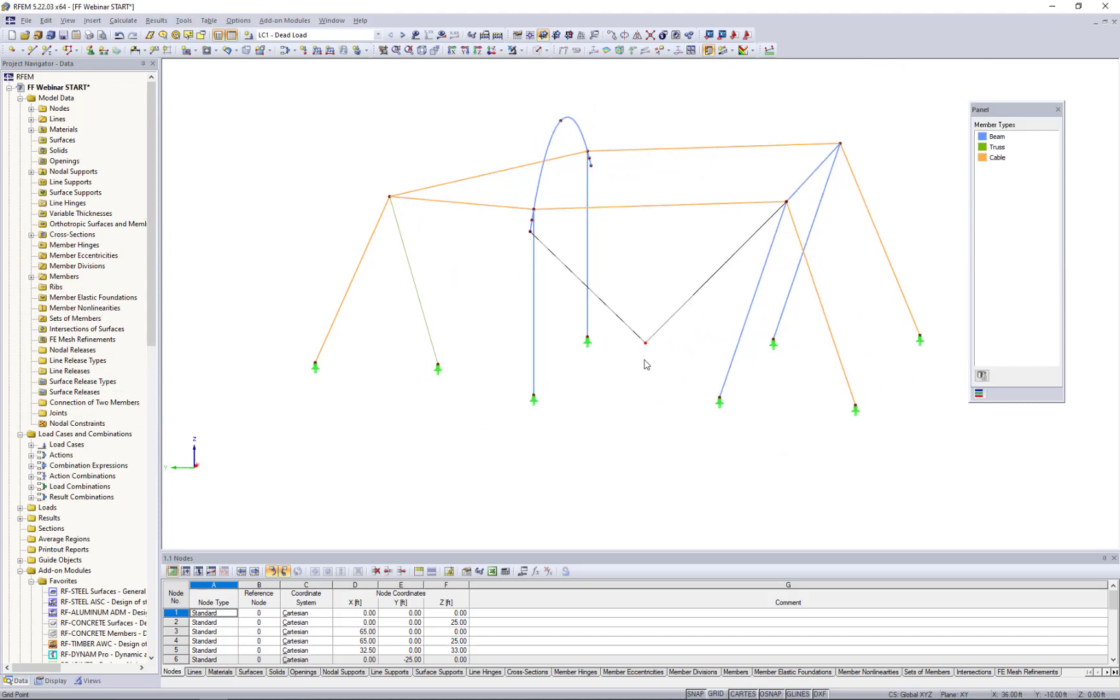
{"action": "left_click", "coordinate": [646, 344]}
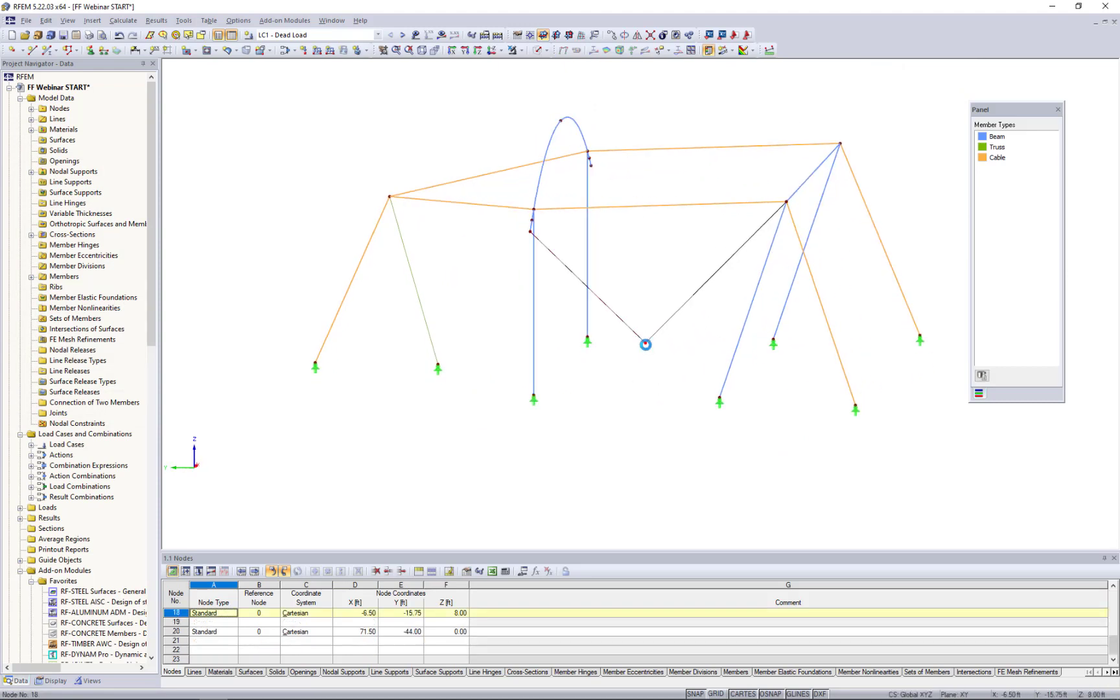
{"action": "left_click", "coordinate": [612, 37]}
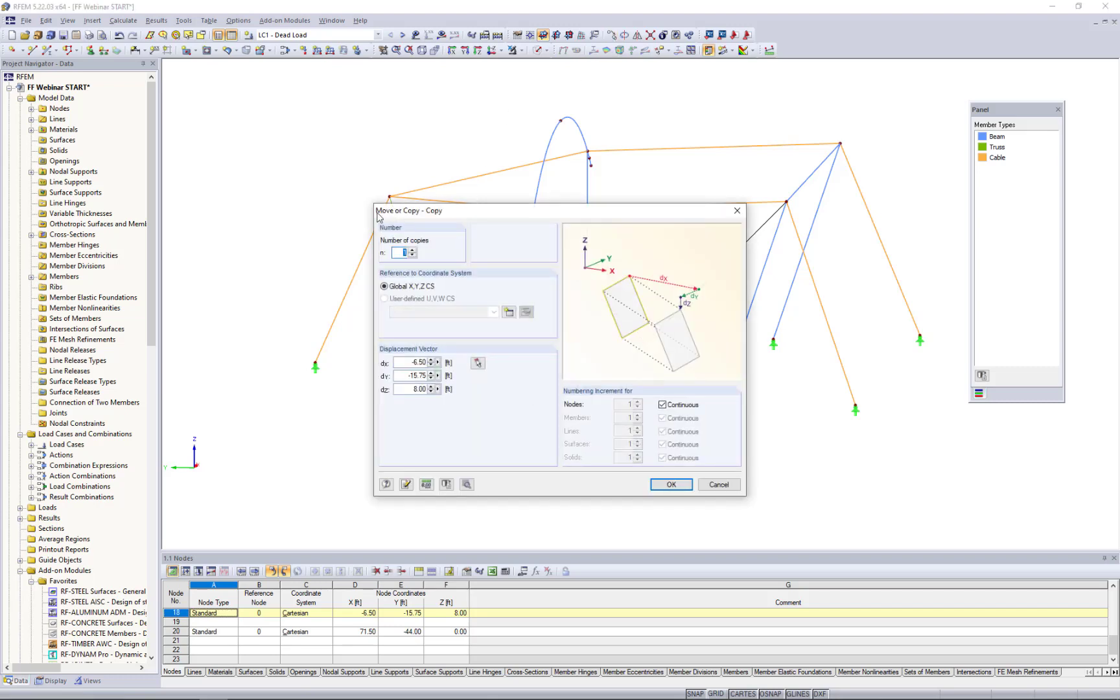
{"action": "left_click_drag", "start_coordinate": [406, 365], "coordinate": [436, 362]}
{"action": "type", "text": "-3"}
{"action": "key", "text": "Tab"}
{"action": "type", "text": "0"}
{"action": "left_click", "coordinate": [658, 485]}
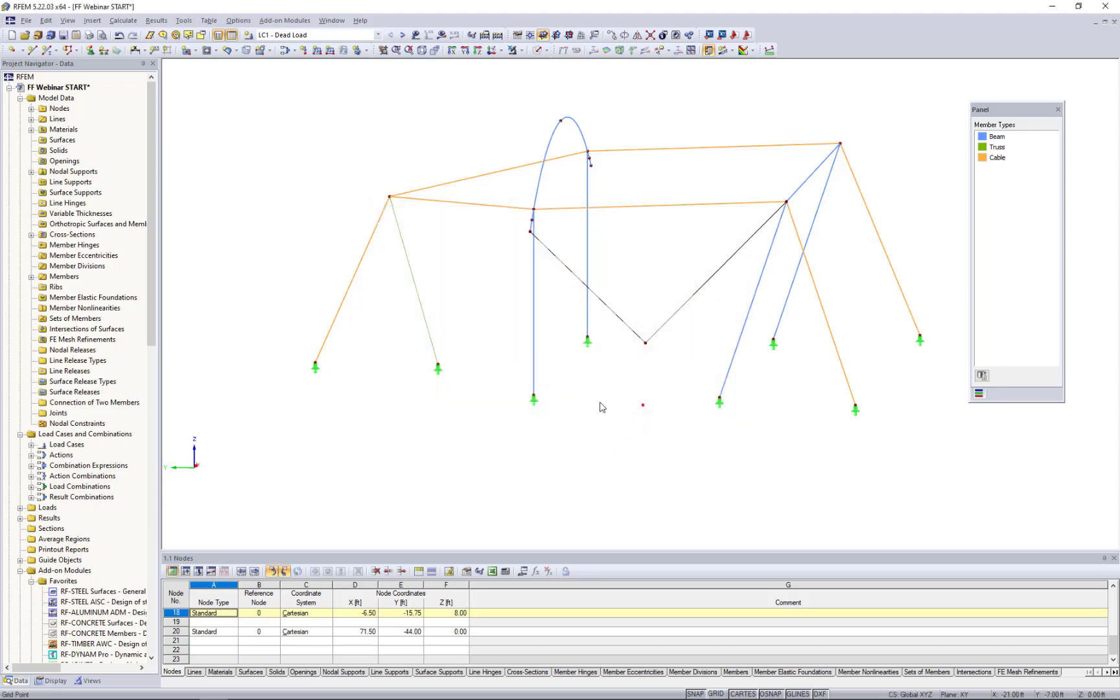
Step: Draw a line from the node where the two new boundary lines meet down to its lower copy at ground level
{"action": "middle_click_drag", "start_coordinate": [603, 407], "coordinate": [604, 385], "text": "ctrl"}
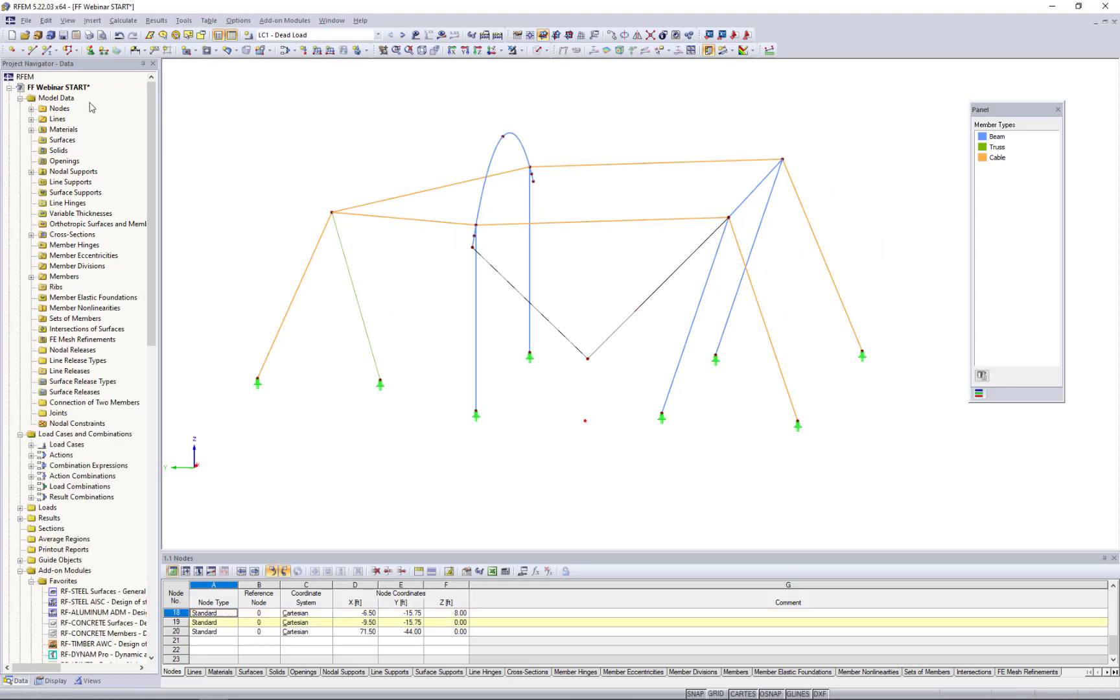
{"action": "left_click", "coordinate": [31, 51]}
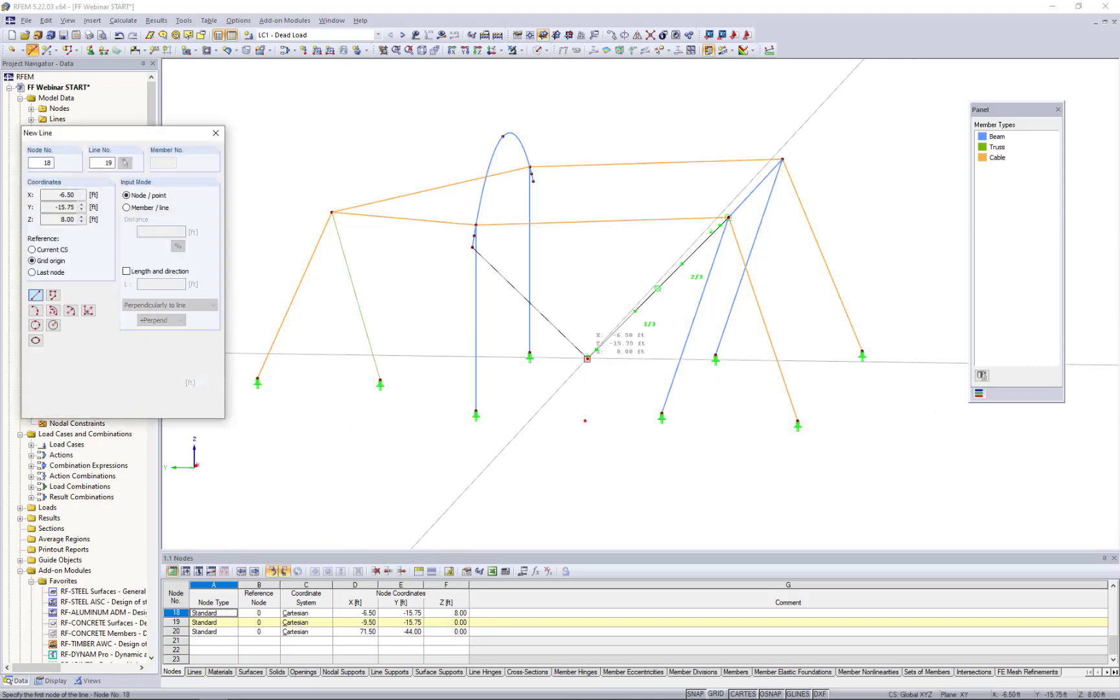
{"action": "left_click", "coordinate": [587, 358]}
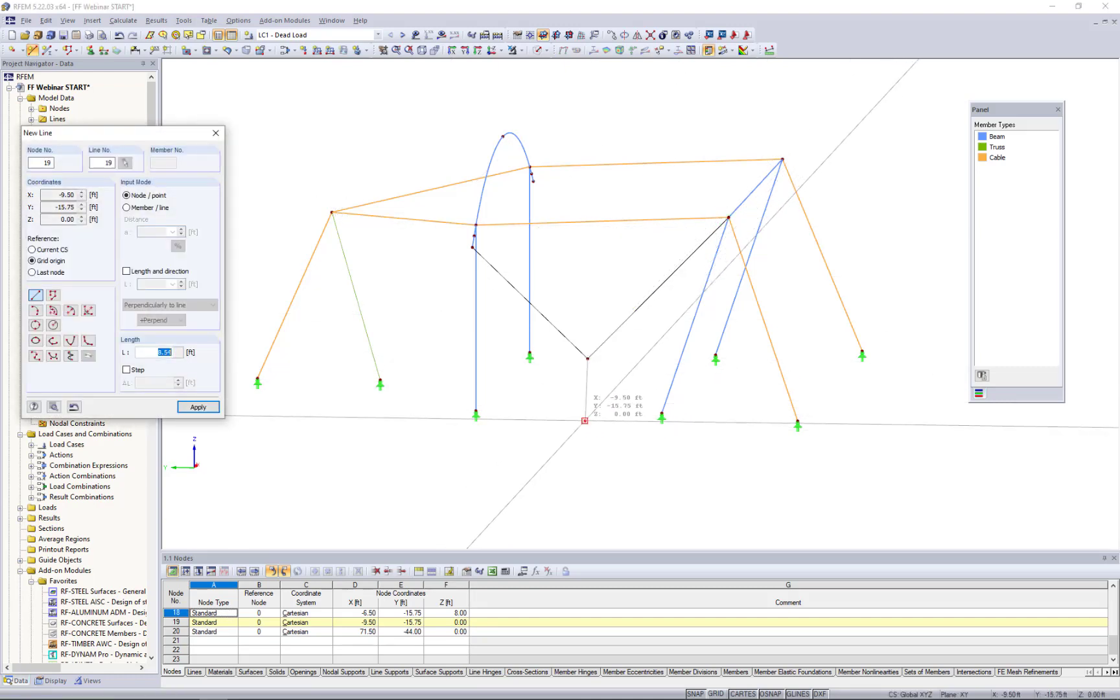
{"action": "left_click", "coordinate": [585, 421]}
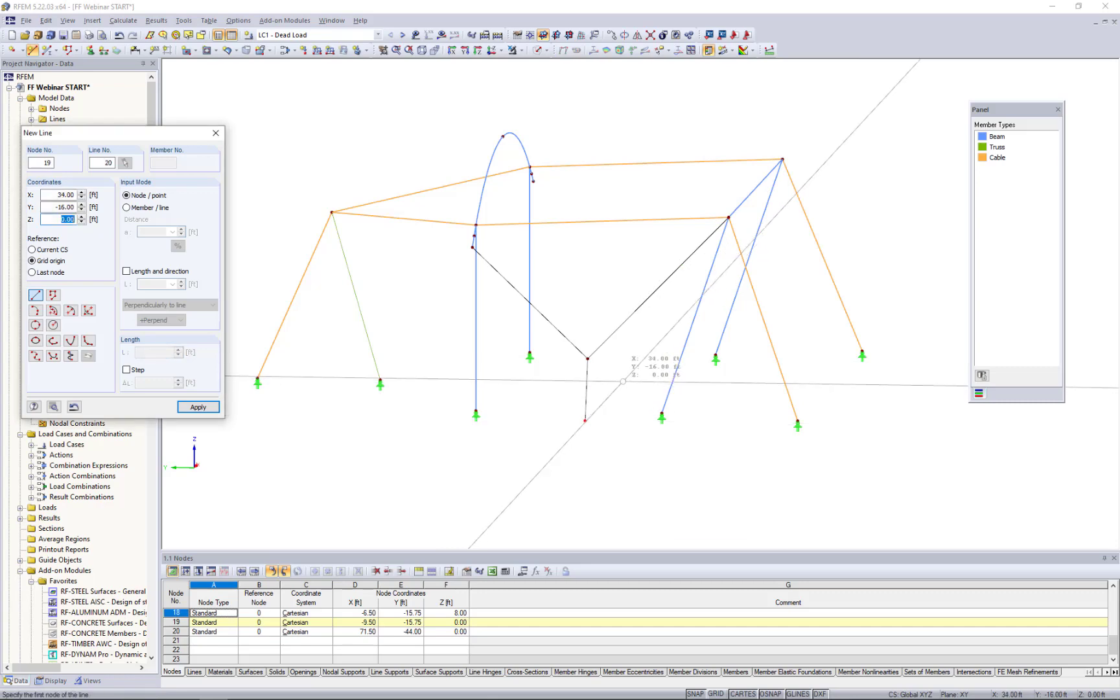
{"action": "key", "text": "Escape"}
Step: Copy the base node of the leaning truss mast once with displacements of dX -24.25, dY 0 and dZ 8 ft
{"action": "middle_click_drag", "start_coordinate": [625, 356], "coordinate": [530, 423], "text": "ctrl"}
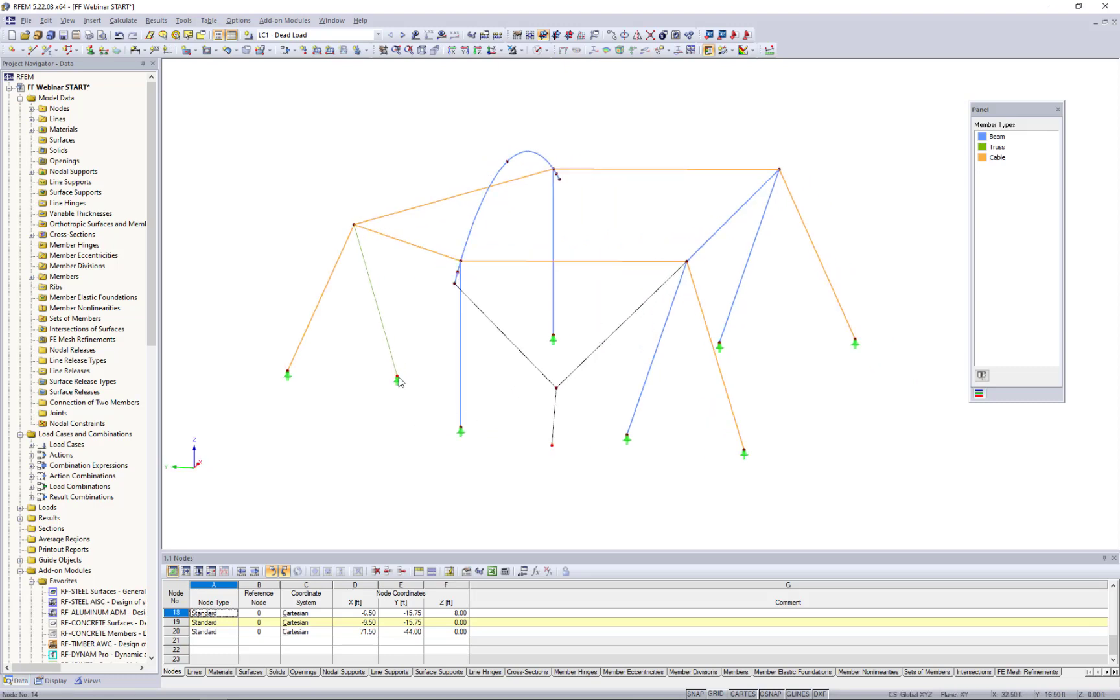
{"action": "left_click", "coordinate": [398, 378]}
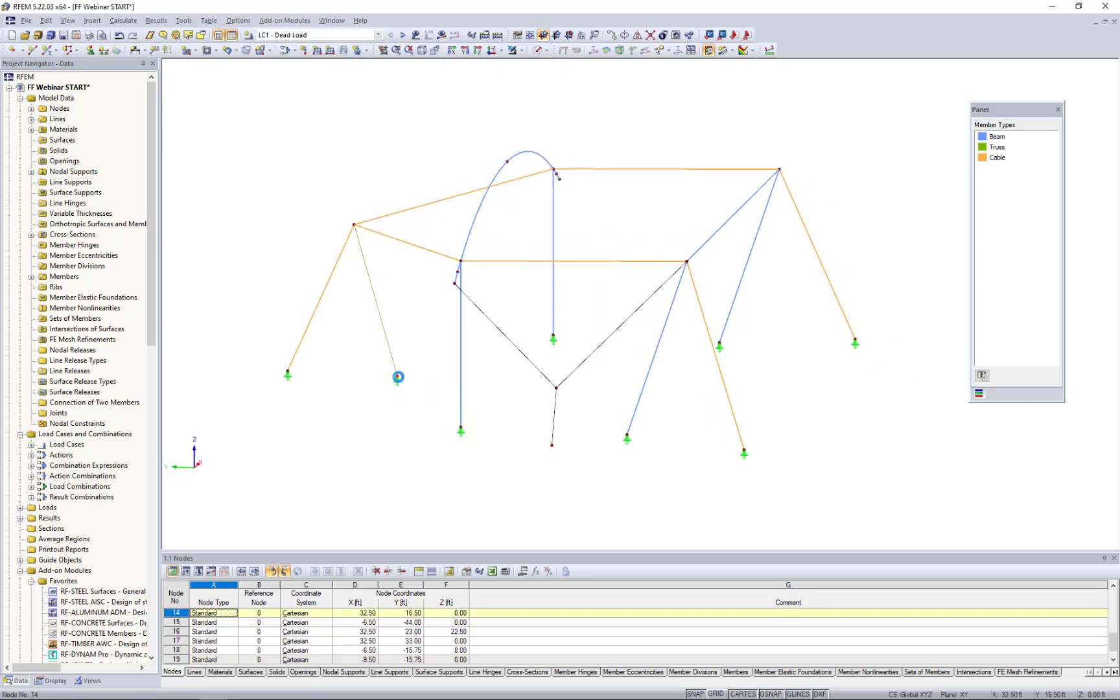
{"action": "left_click", "coordinate": [611, 35]}
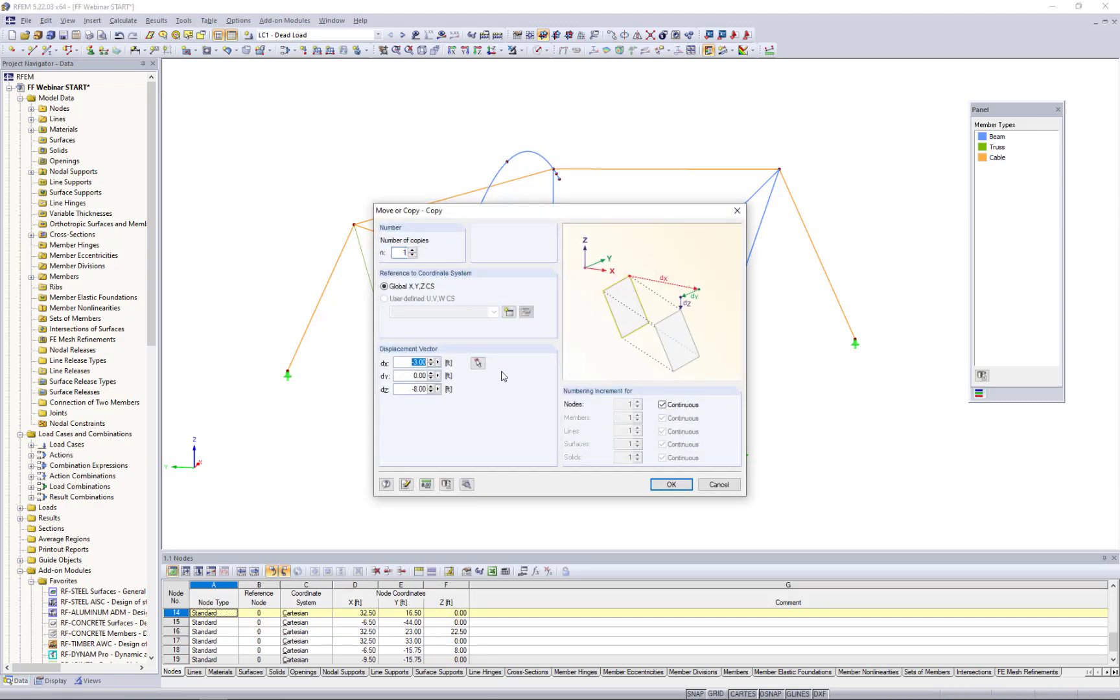
{"action": "type", "text": "-24.25"}
{"action": "key", "text": "Tab"}
{"action": "type", "text": "0"}
{"action": "key", "text": "Tab"}
{"action": "left_click", "coordinate": [671, 485]}
Step: Draw two connected lines from the truss mast's top node through the copied node to the arch's near end node
{"action": "middle_click_drag", "start_coordinate": [447, 415], "coordinate": [580, 396], "text": "ctrl"}
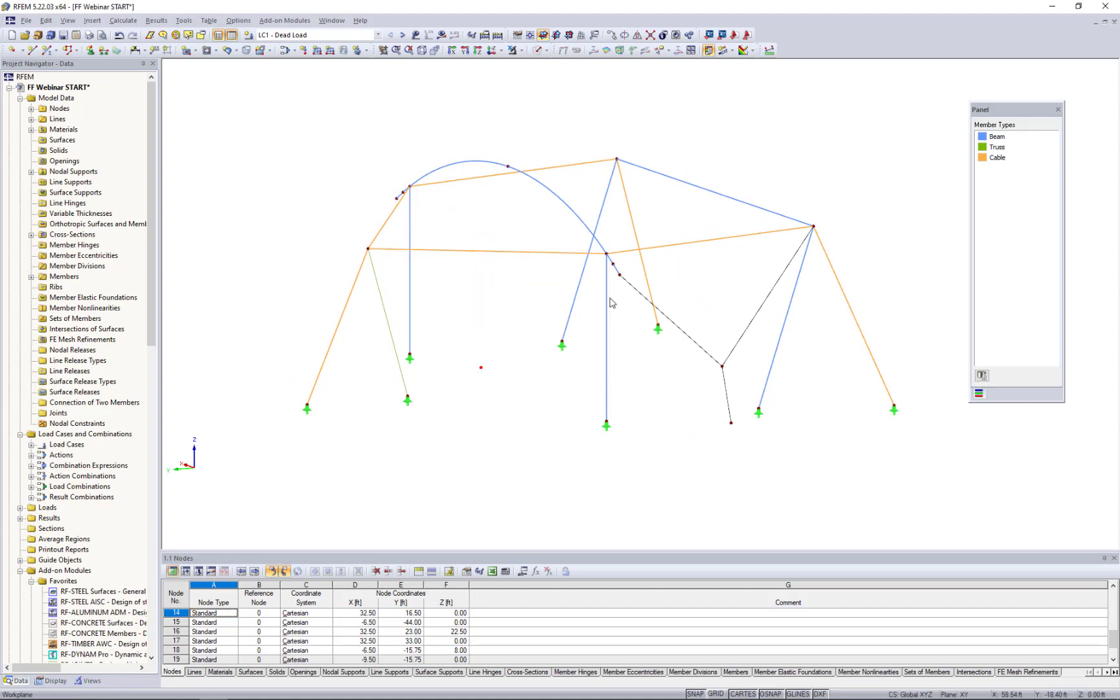
{"action": "left_click", "coordinate": [33, 51]}
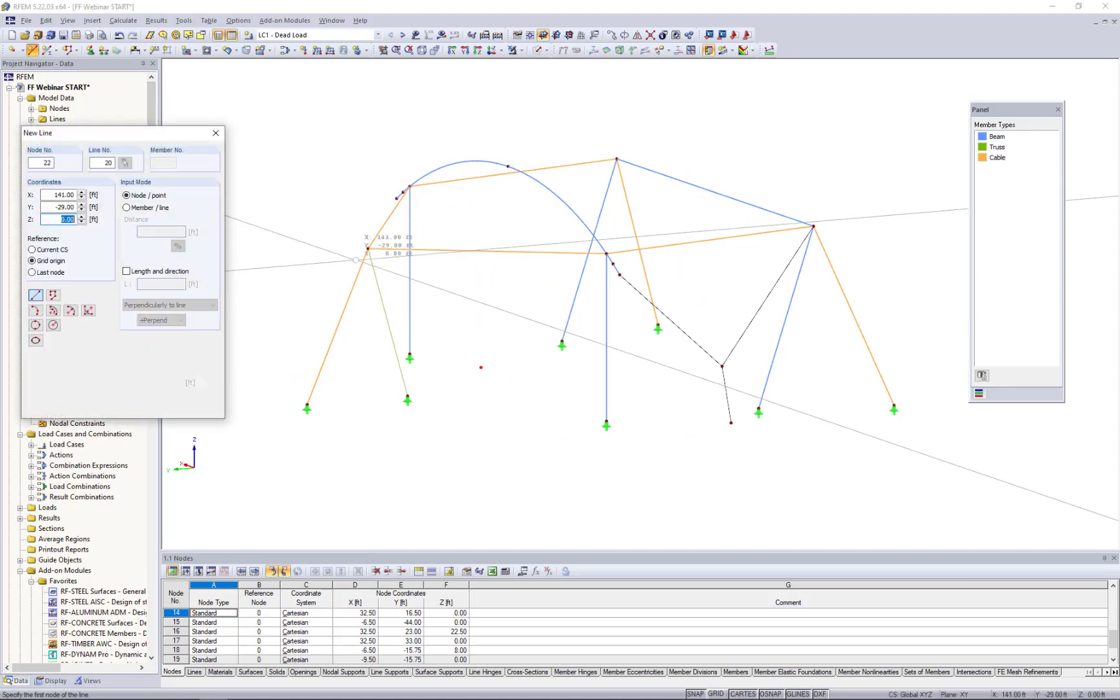
{"action": "left_click", "coordinate": [368, 249]}
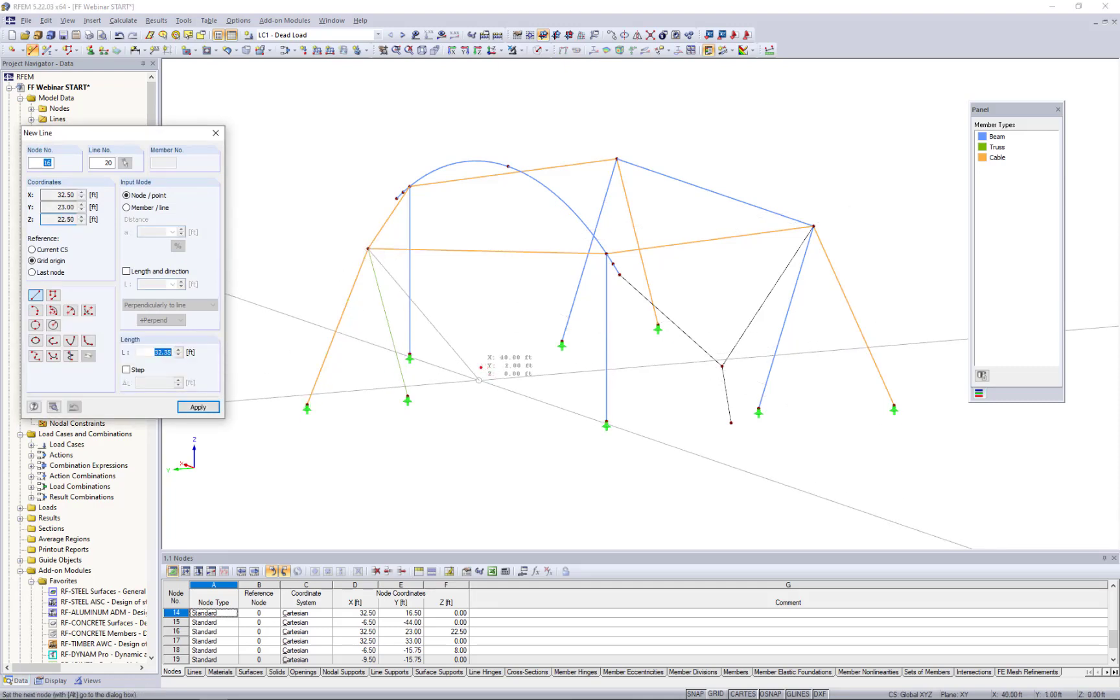
{"action": "left_click", "coordinate": [480, 368]}
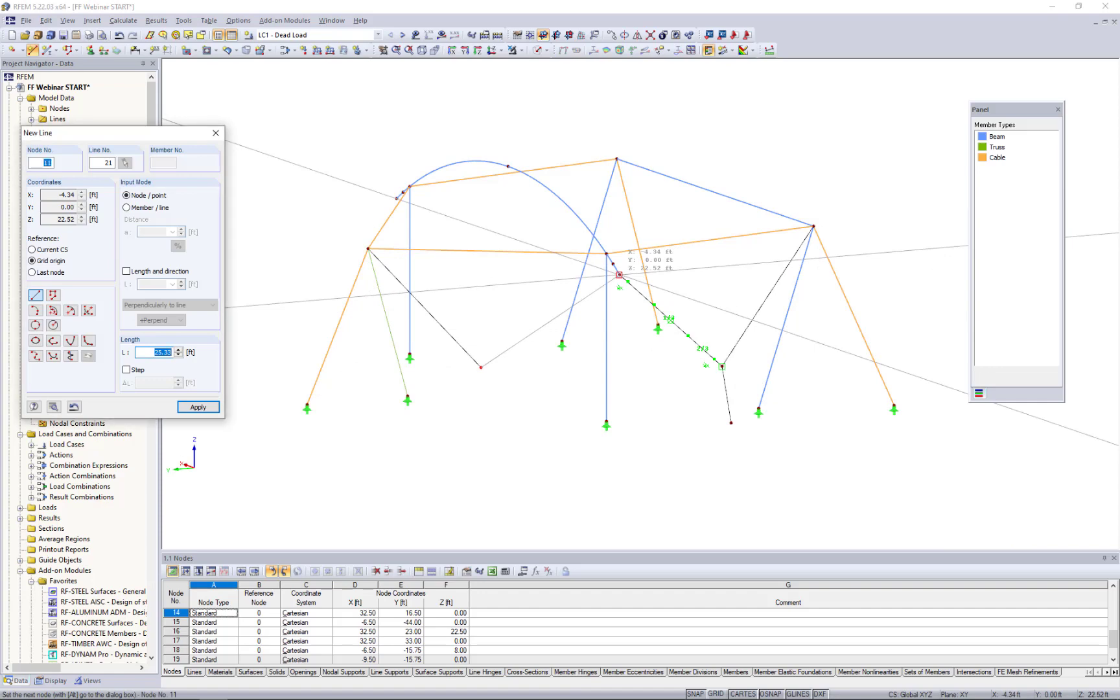
{"action": "left_click", "coordinate": [619, 274]}
{"action": "key", "text": "Escape"}
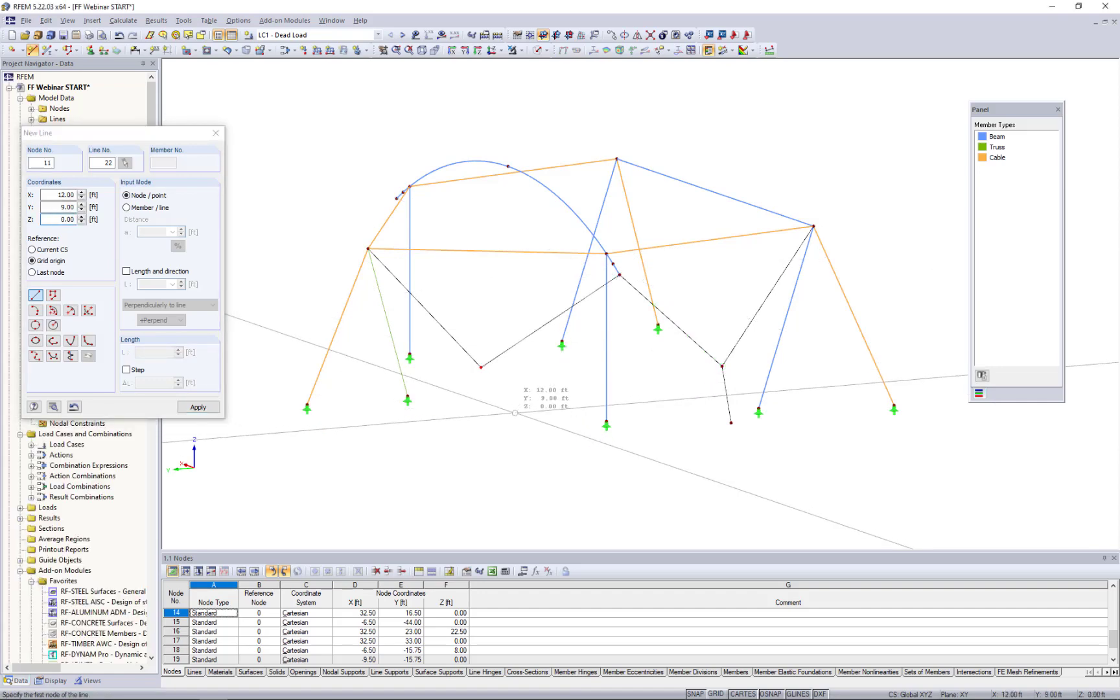
{"action": "key", "text": "Escape"}
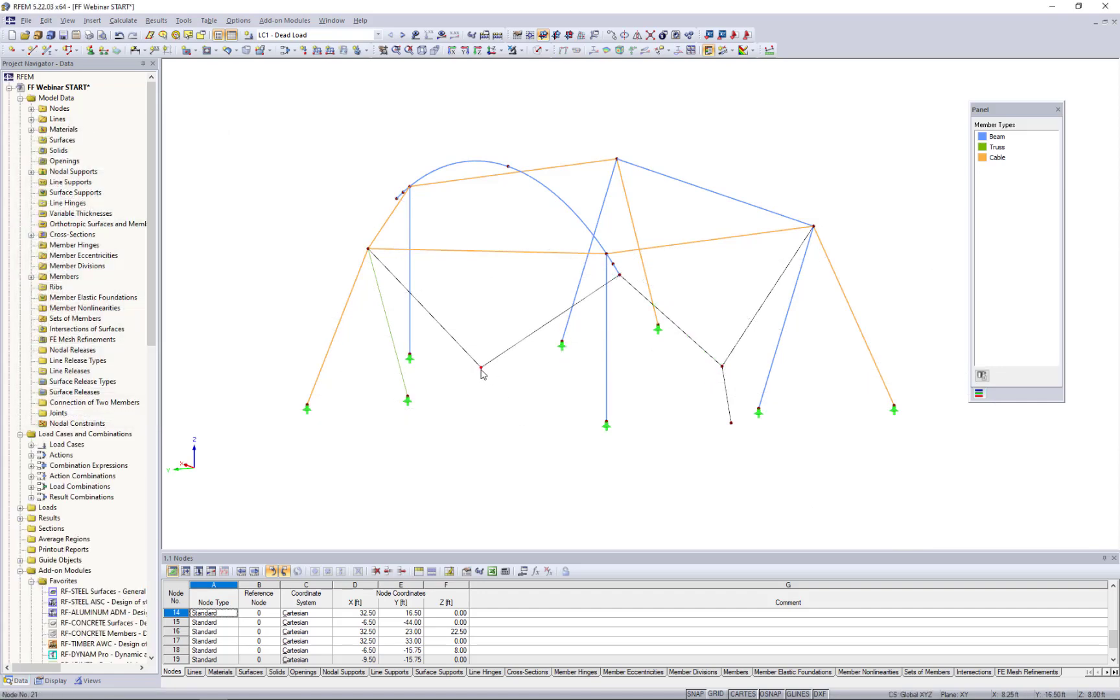
Step: Copy the node joining the two latest lines to ground level, with displacements of dX -3, dY 3 and dZ -8 ft
{"action": "left_click", "coordinate": [481, 368]}
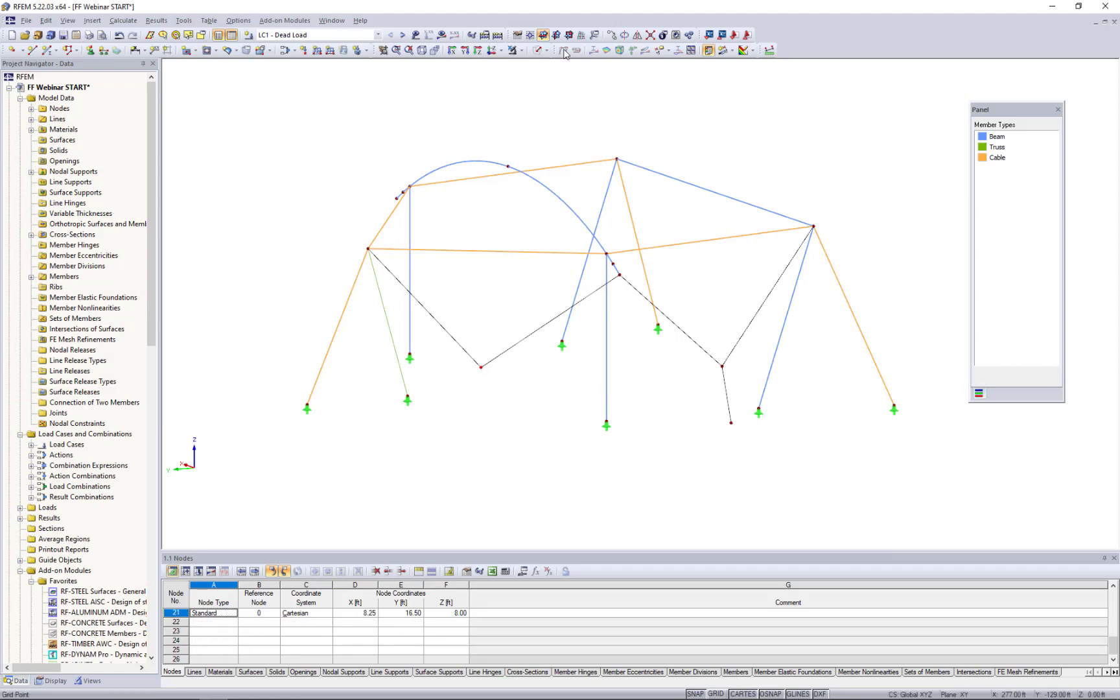
{"action": "left_click", "coordinate": [610, 39]}
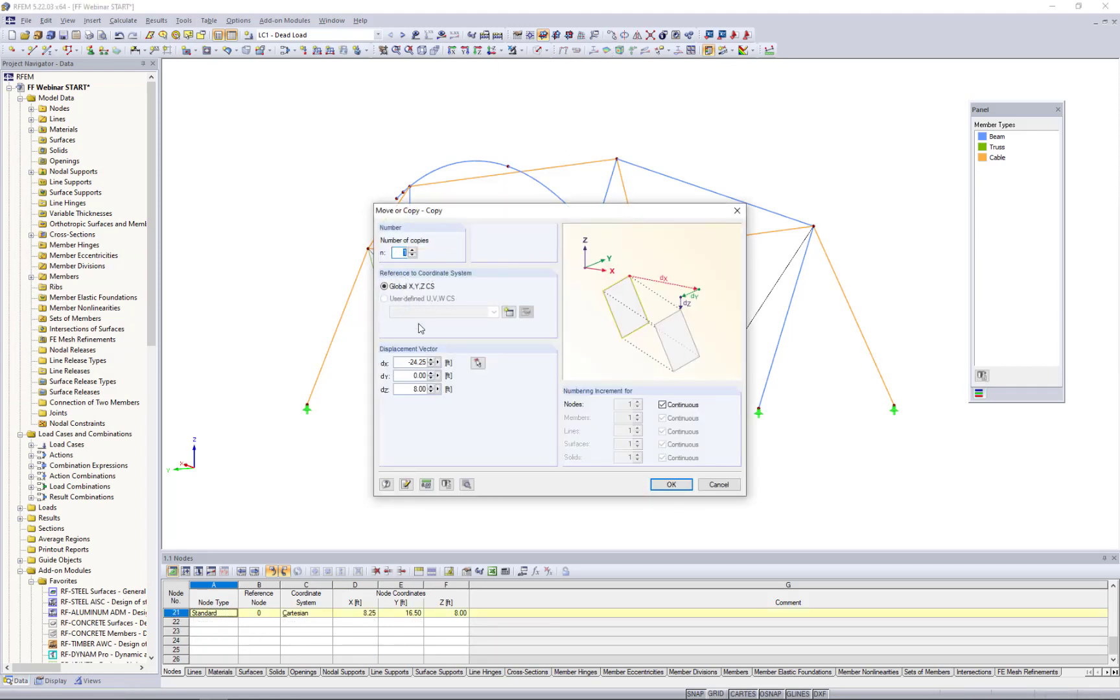
{"action": "double_click", "coordinate": [415, 361]}
{"action": "type", "text": "-8"}
{"action": "left_click", "coordinate": [658, 485]}
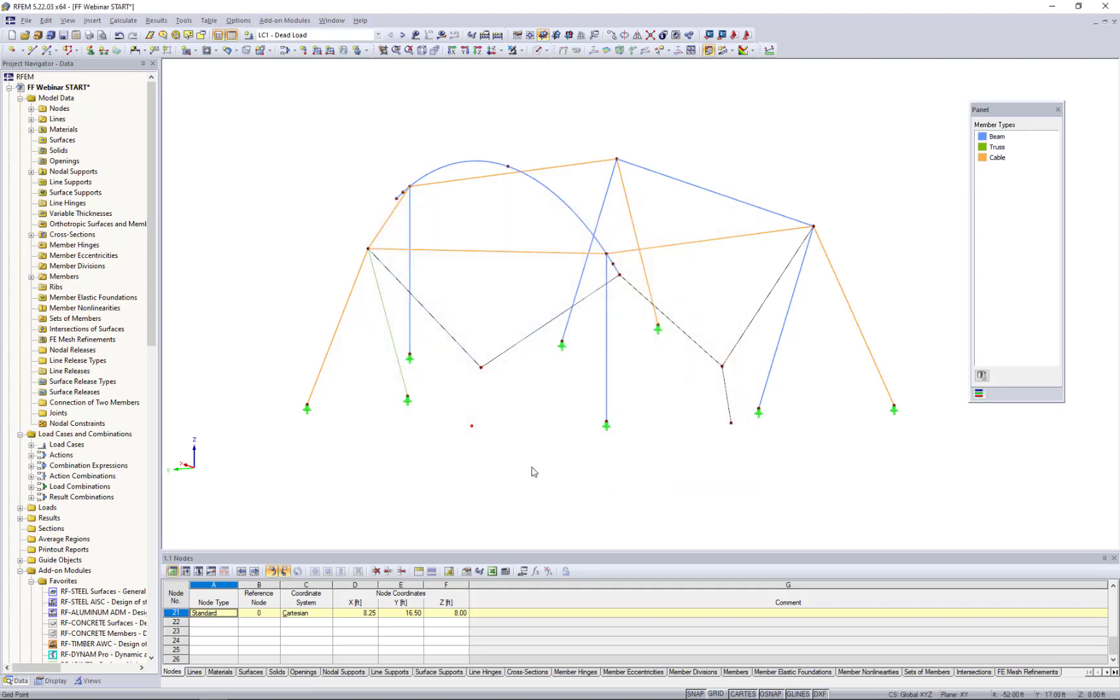
Step: Draw a line from the second boundary corner node down to its ground-level copy at X 5.25, Y 19.50 ft
{"action": "left_click", "coordinate": [32, 50]}
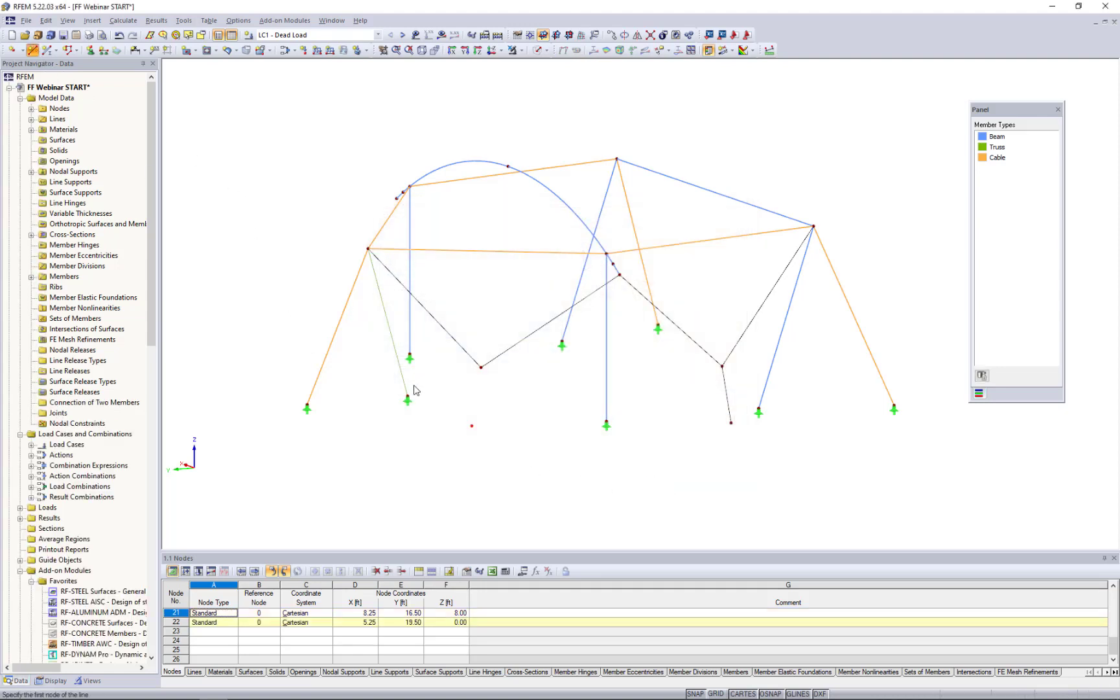
{"action": "left_click", "coordinate": [472, 425]}
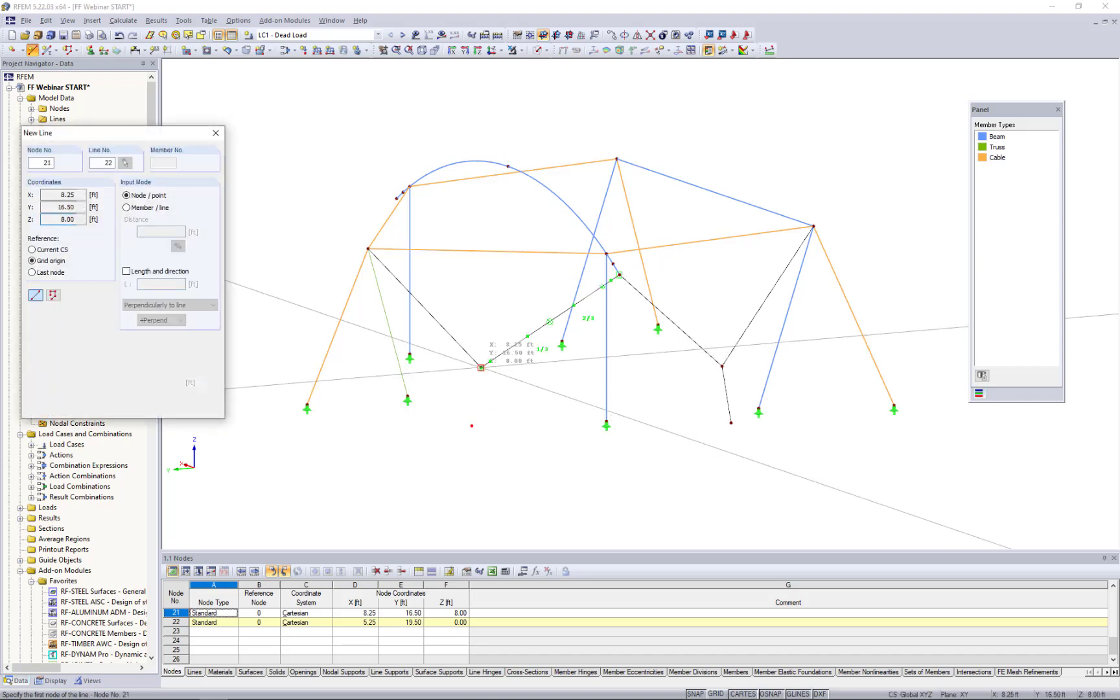
{"action": "left_click", "coordinate": [472, 425]}
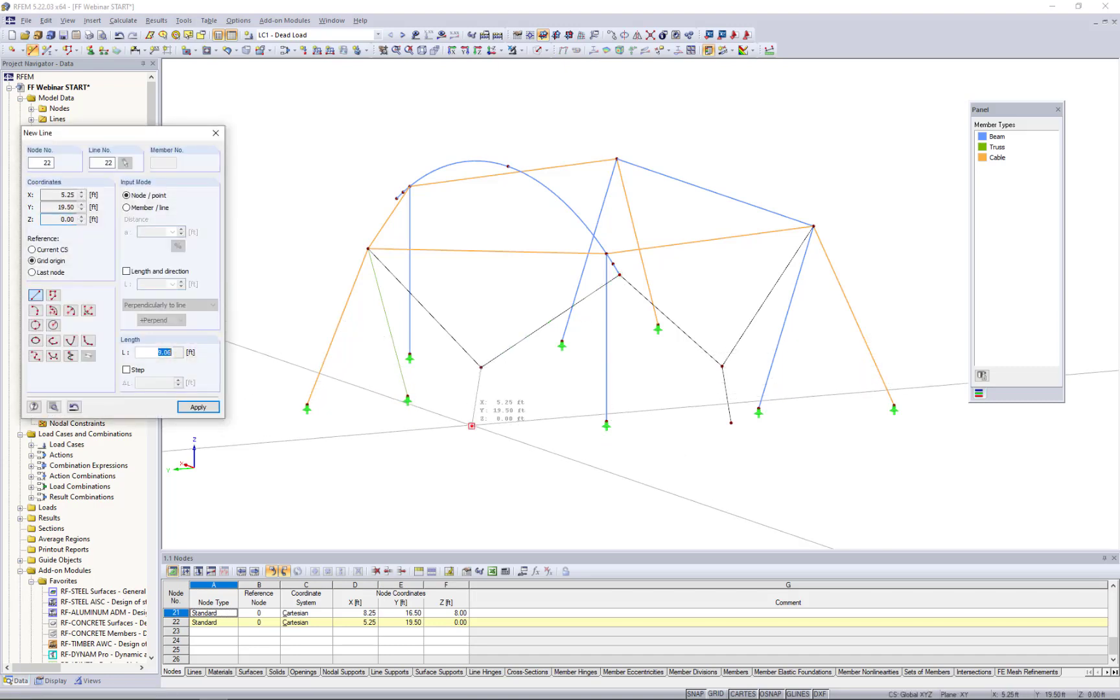
{"action": "right_click", "coordinate": [543, 420]}
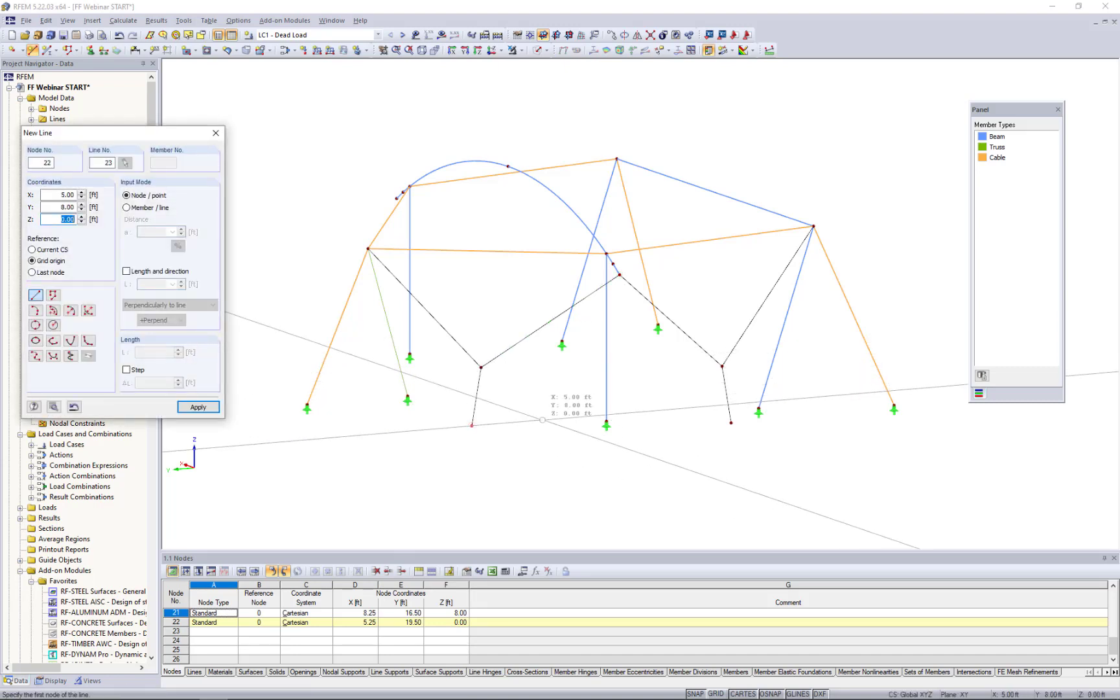
{"action": "right_click", "coordinate": [543, 420]}
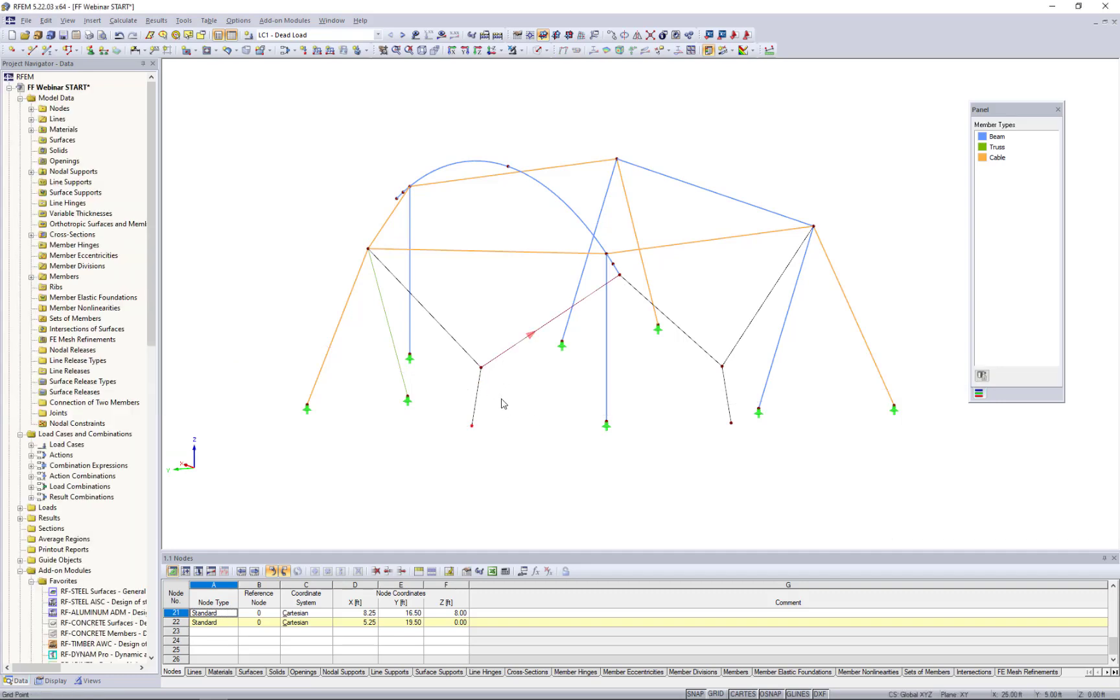
Step: Select all six newly drawn boundary lines around both low corner nodes and make a member available on them
{"action": "left_click_drag", "start_coordinate": [501, 398], "coordinate": [455, 334]}
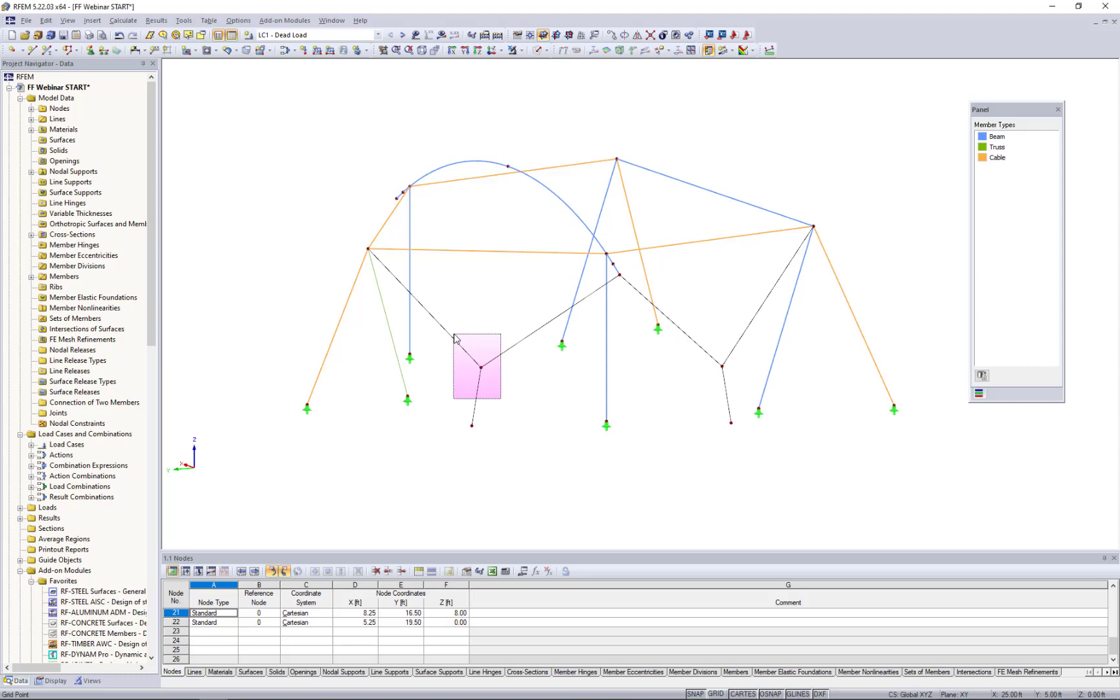
{"action": "left_click_drag", "start_coordinate": [454, 338], "coordinate": [455, 338]}
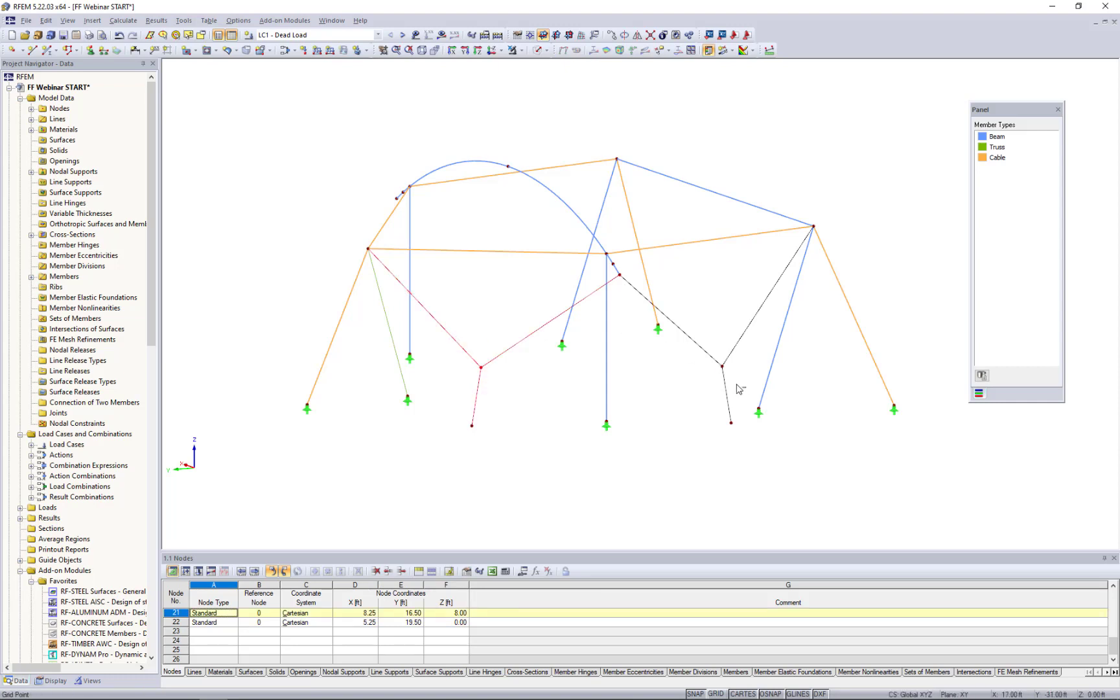
{"action": "left_click_drag", "start_coordinate": [747, 392], "coordinate": [701, 339]}
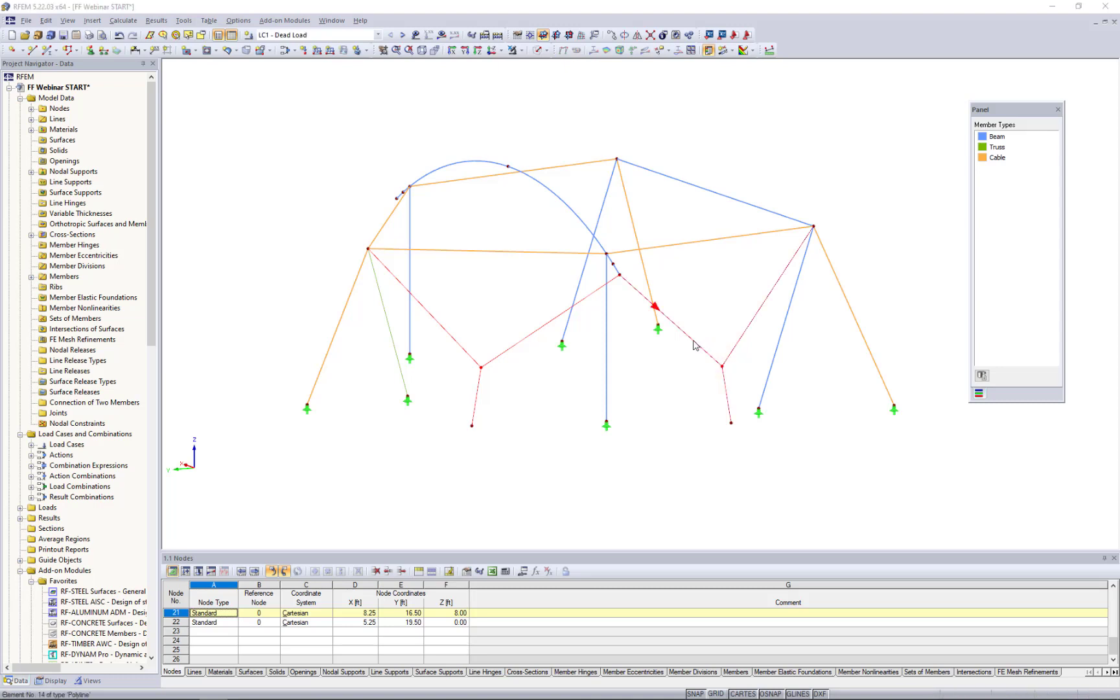
{"action": "double_click", "coordinate": [693, 345]}
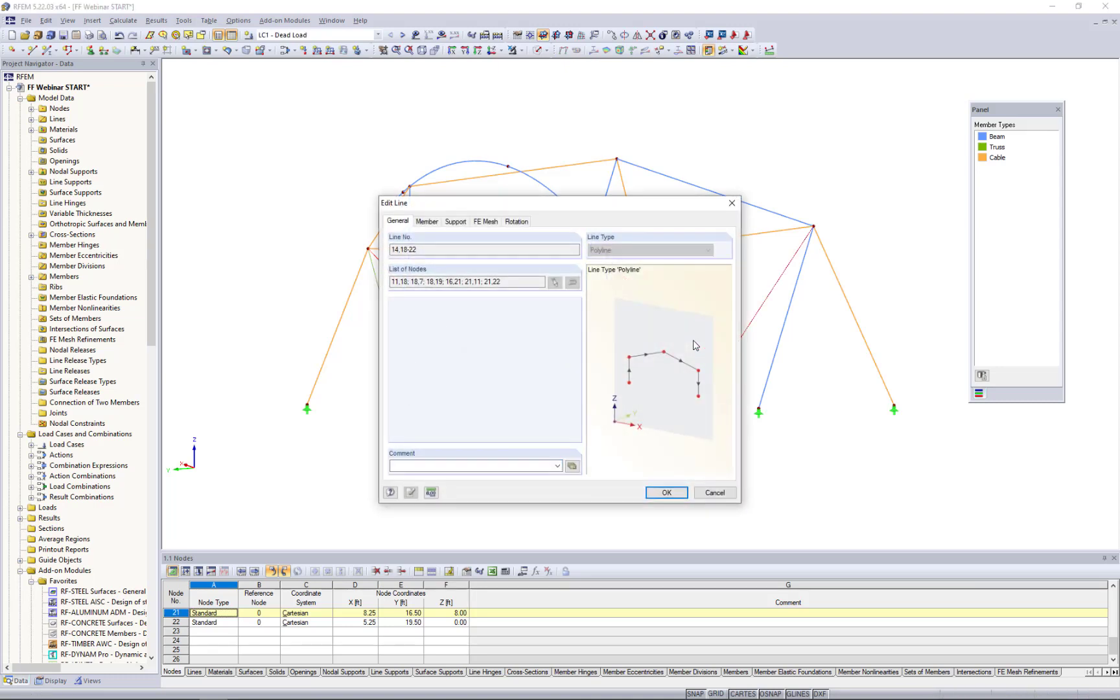
{"action": "left_click", "coordinate": [427, 224]}
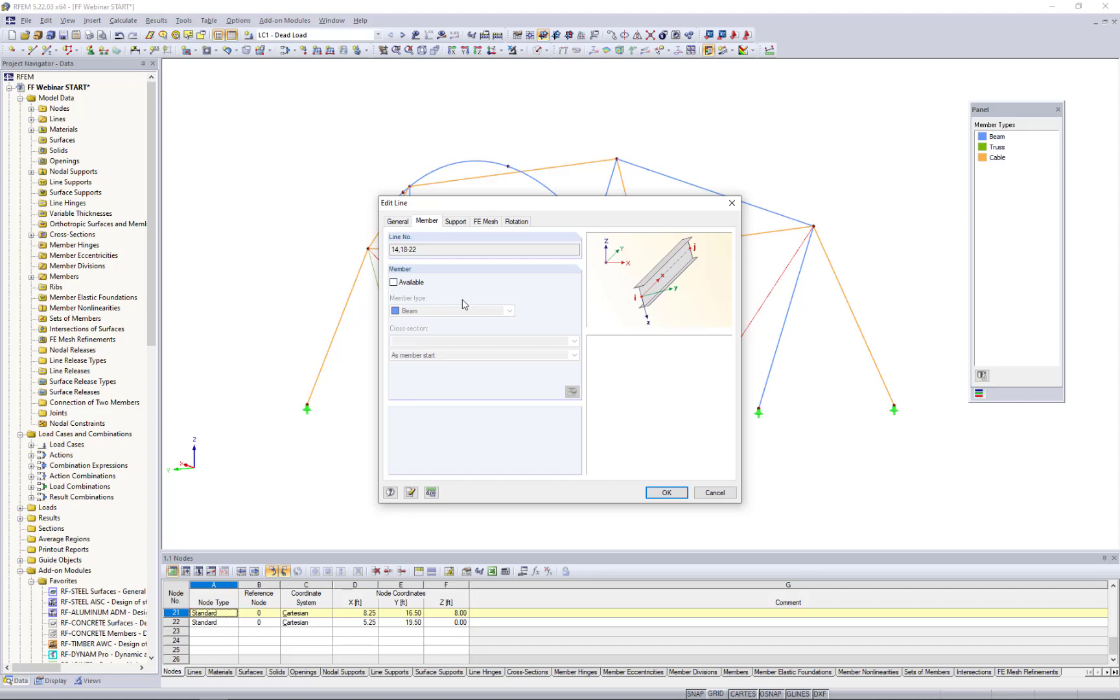
{"action": "left_click", "coordinate": [394, 282]}
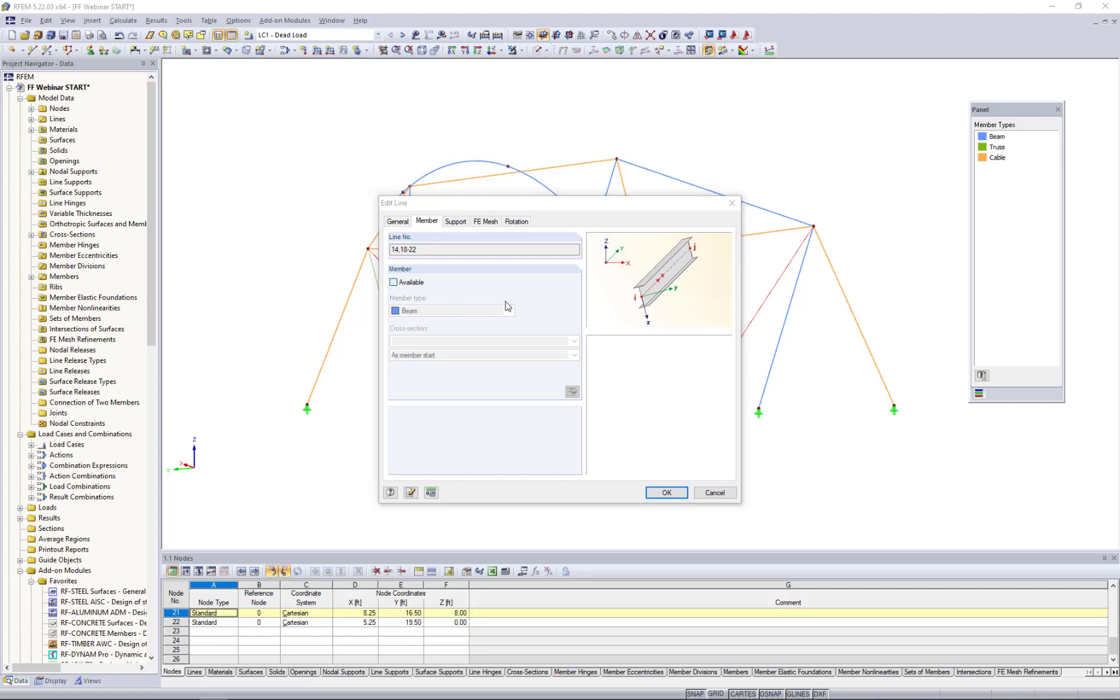
{"action": "left_click", "coordinate": [507, 305]}
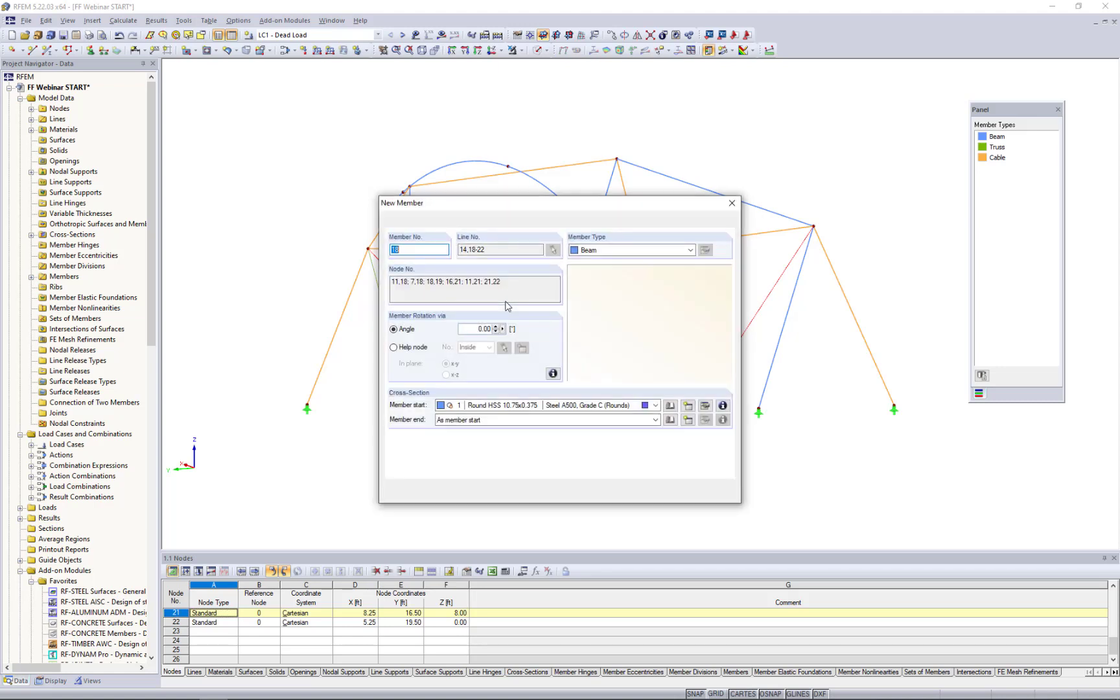
Step: Define the new members on the six lines as Cable with cross-section RB 5/8 in ASTM Cable Material and apply it
{"action": "left_click", "coordinate": [610, 252]}
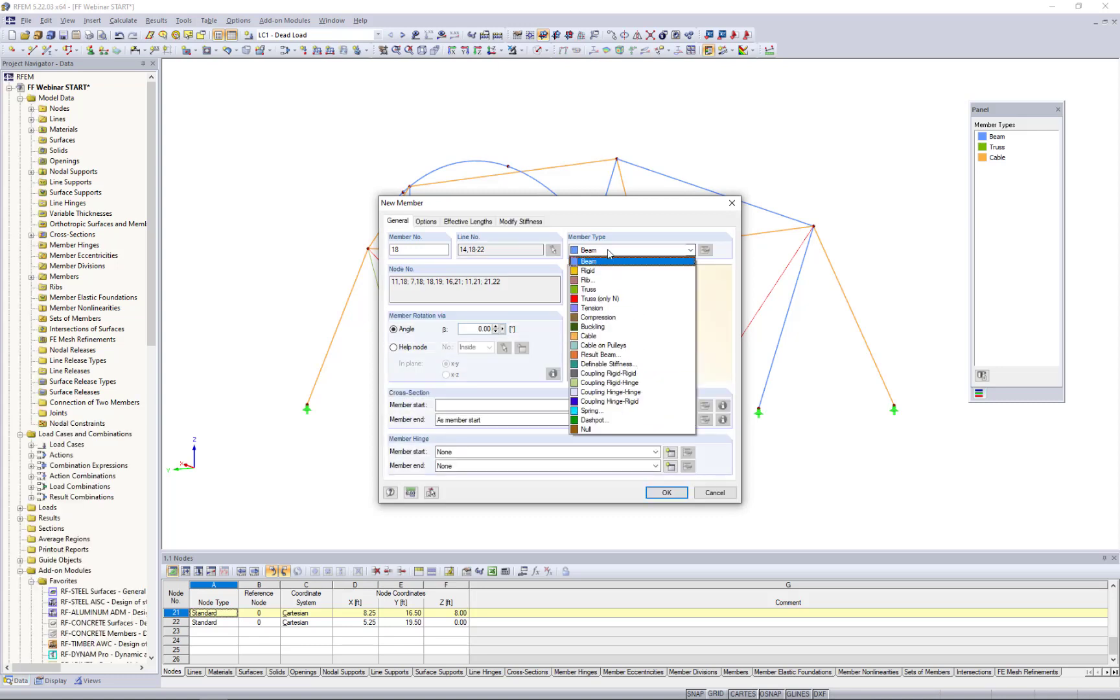
{"action": "left_click", "coordinate": [591, 339]}
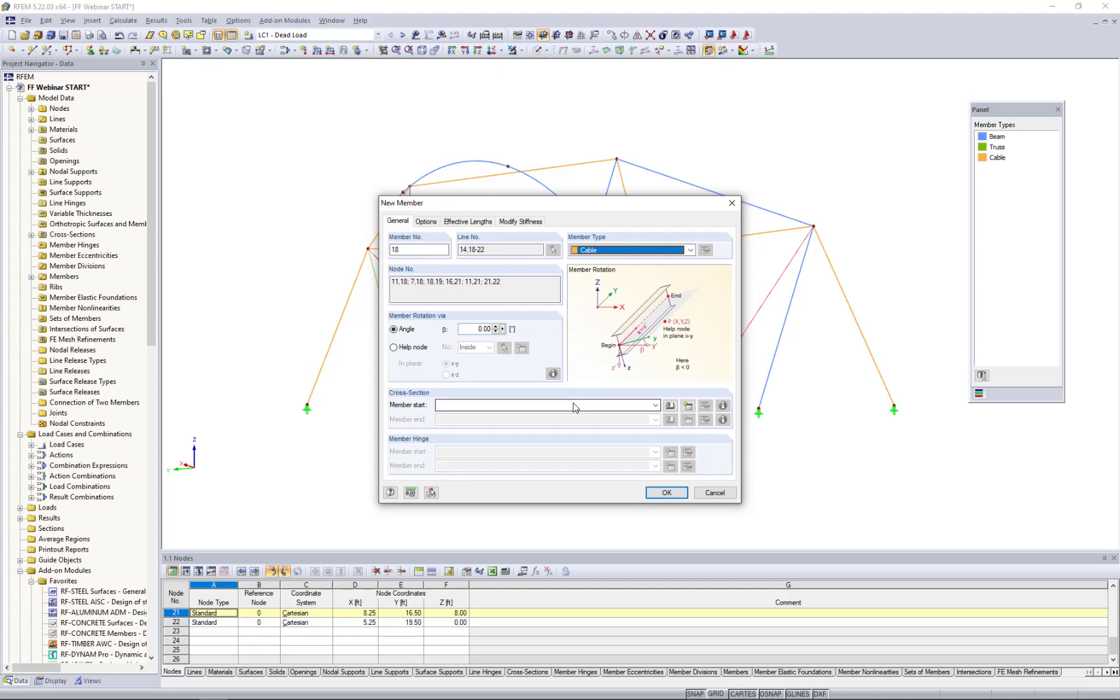
{"action": "left_click", "coordinate": [573, 406]}
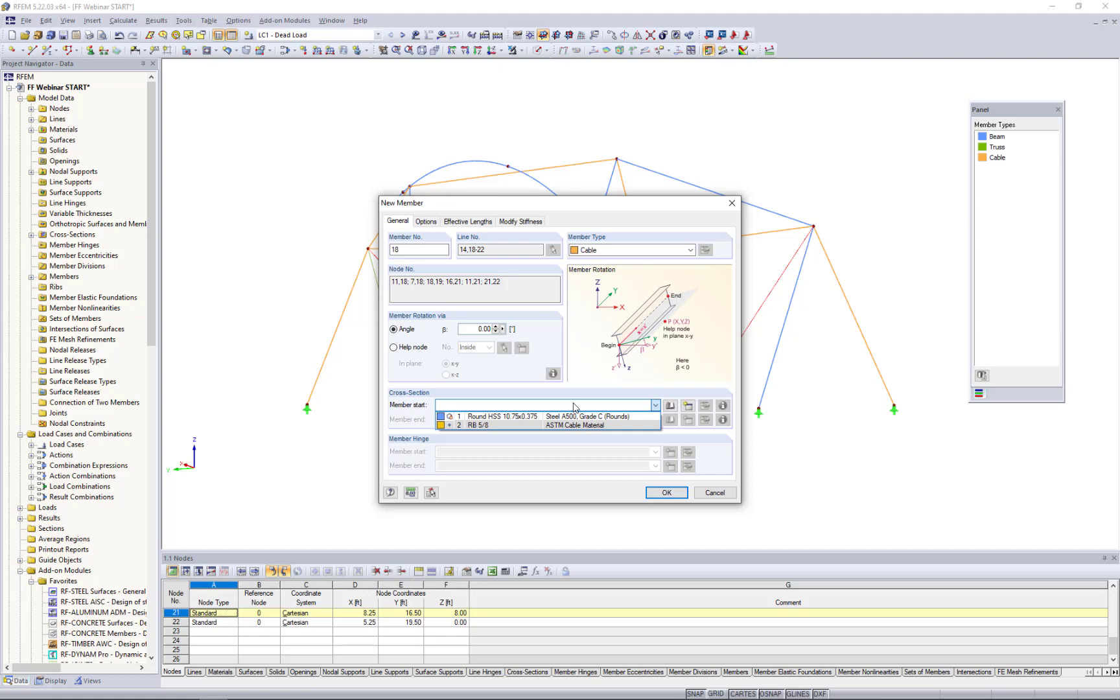
{"action": "left_click", "coordinate": [522, 427]}
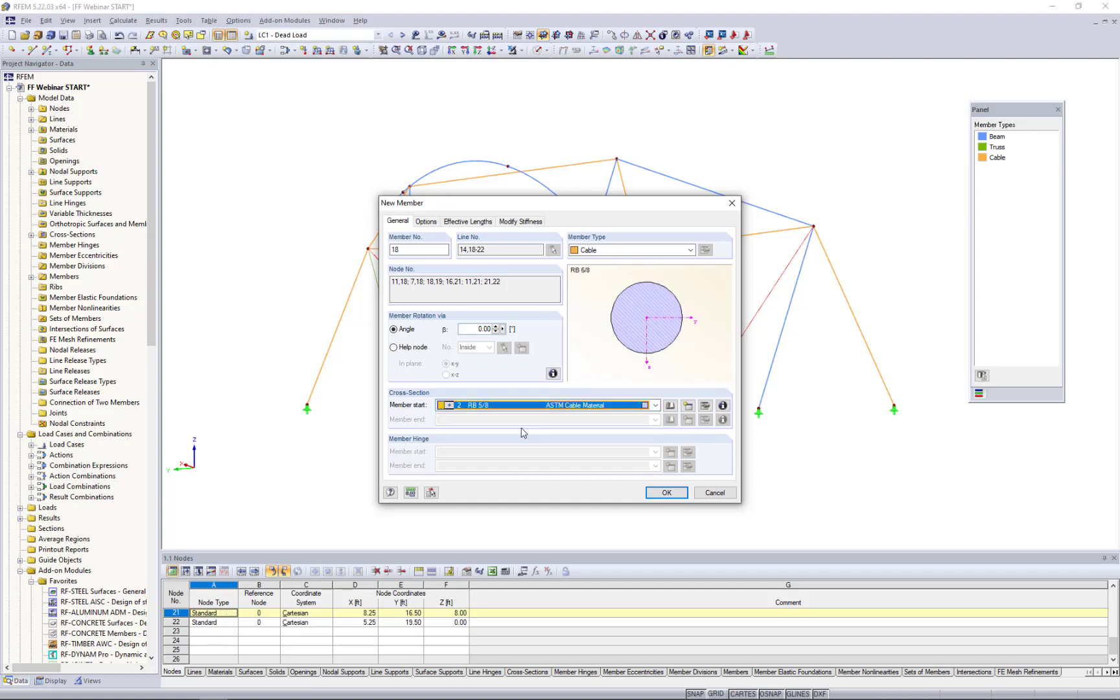
{"action": "left_click", "coordinate": [666, 495]}
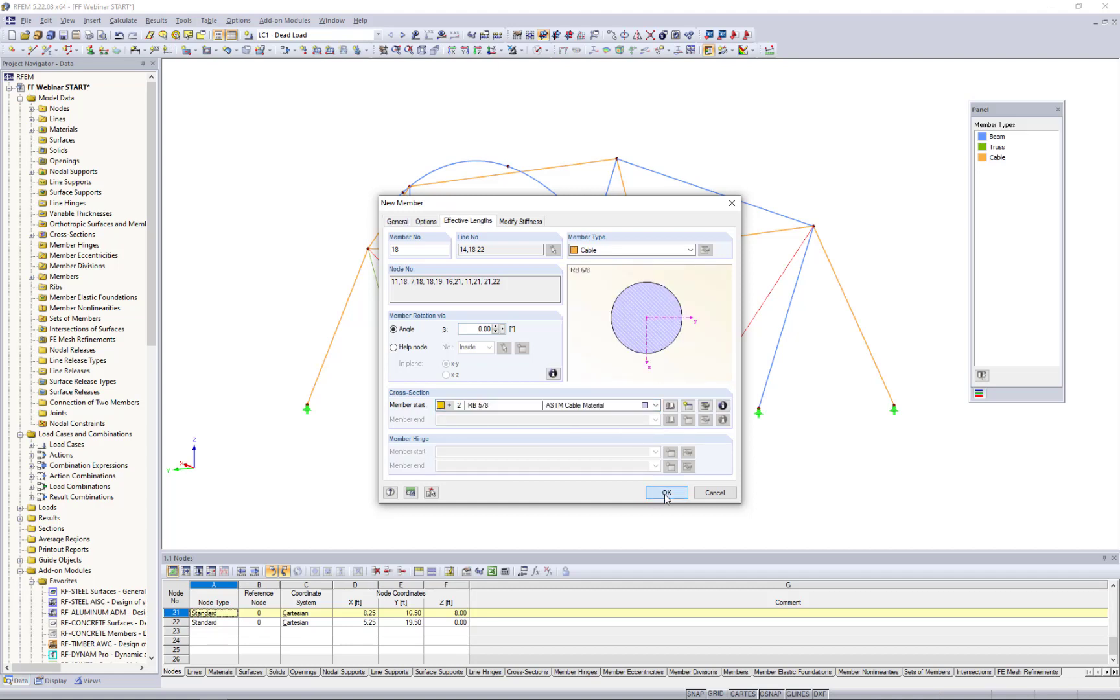
{"action": "left_click", "coordinate": [539, 378]}
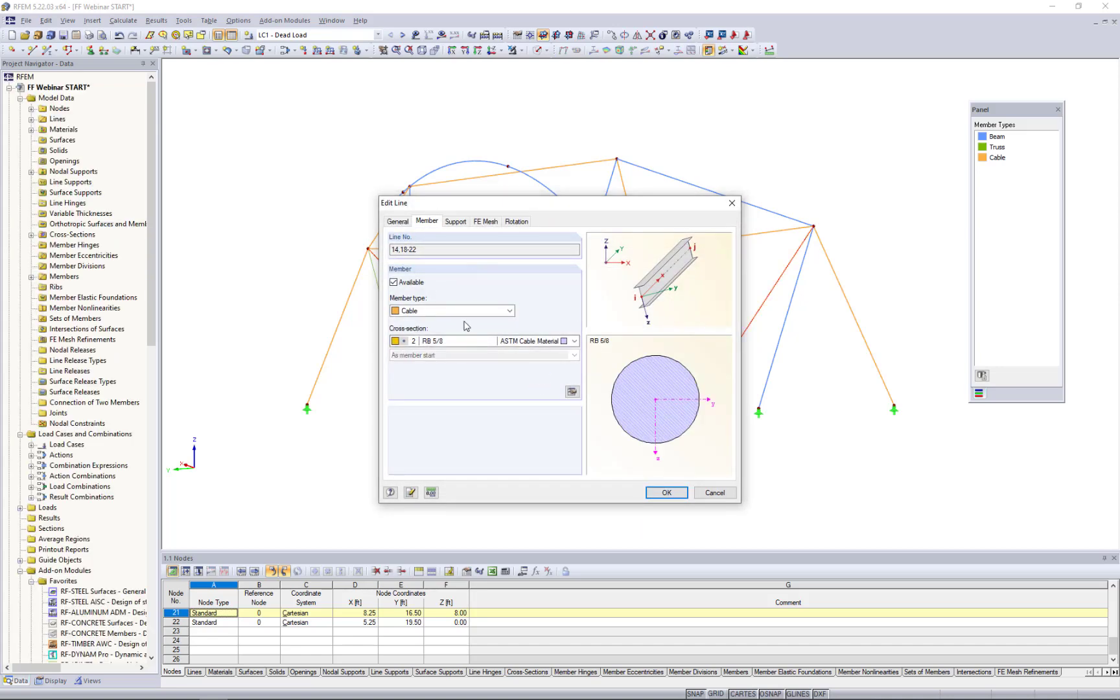
{"action": "left_click", "coordinate": [667, 494]}
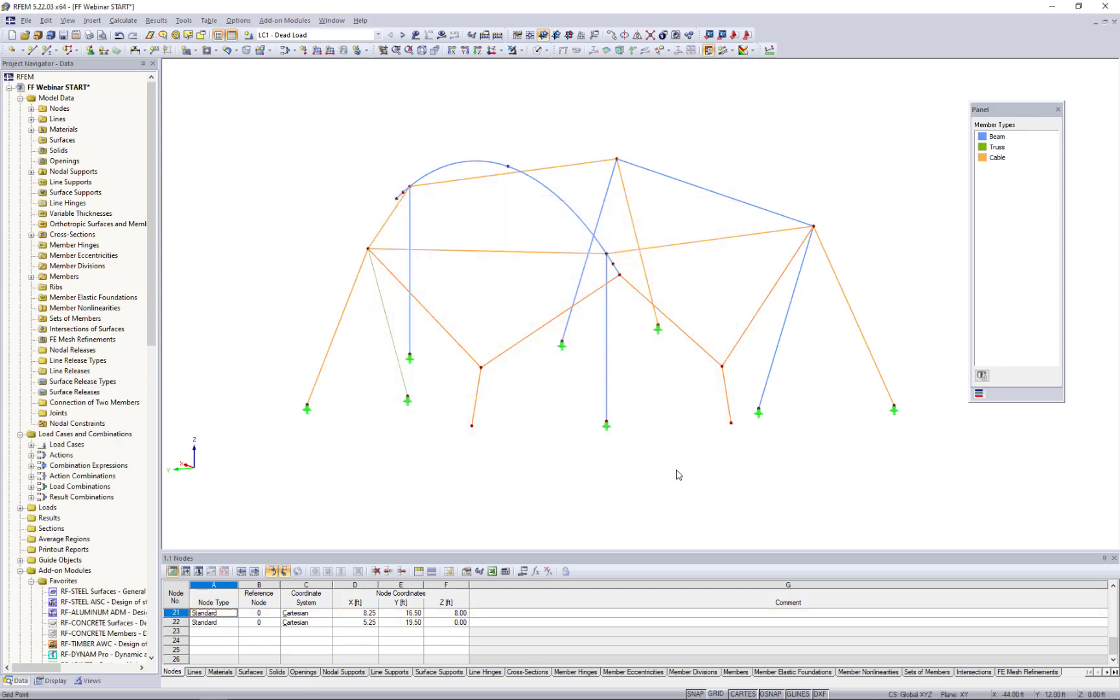
Step: Mirror-copy the six cables around both low corner nodes about a Y-Z plane through the high node at X 32.50, Y 23.00, Z 22.50 ft
{"action": "middle_click_drag", "start_coordinate": [675, 472], "coordinate": [579, 494], "text": "ctrl"}
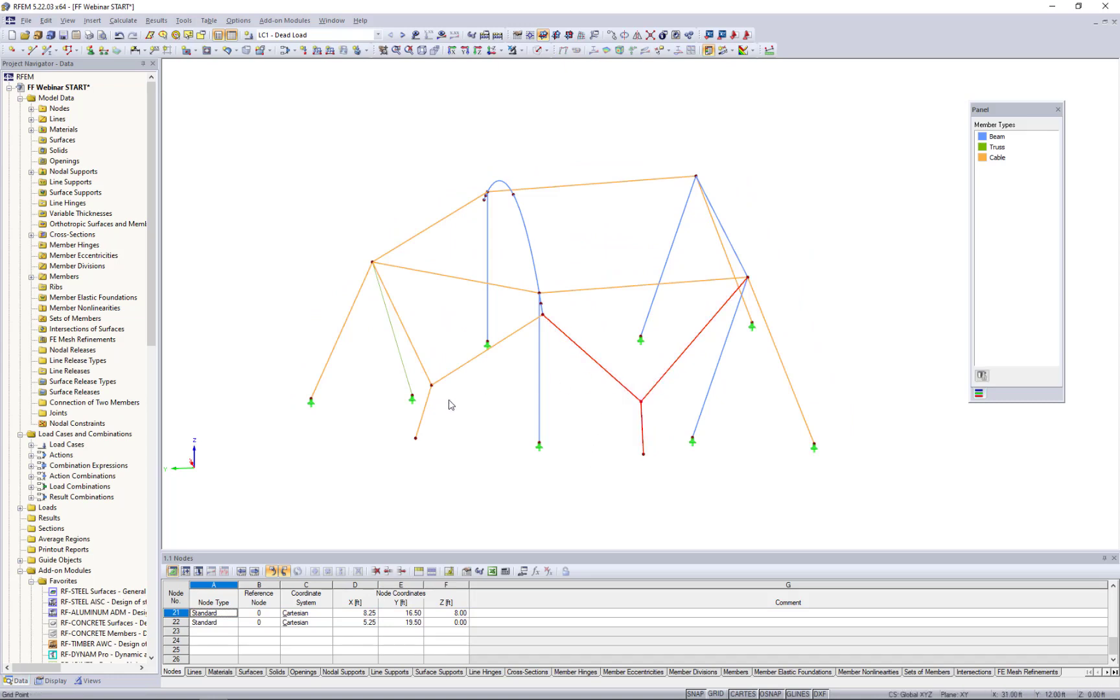
{"action": "left_click_drag", "start_coordinate": [459, 405], "coordinate": [424, 373]}
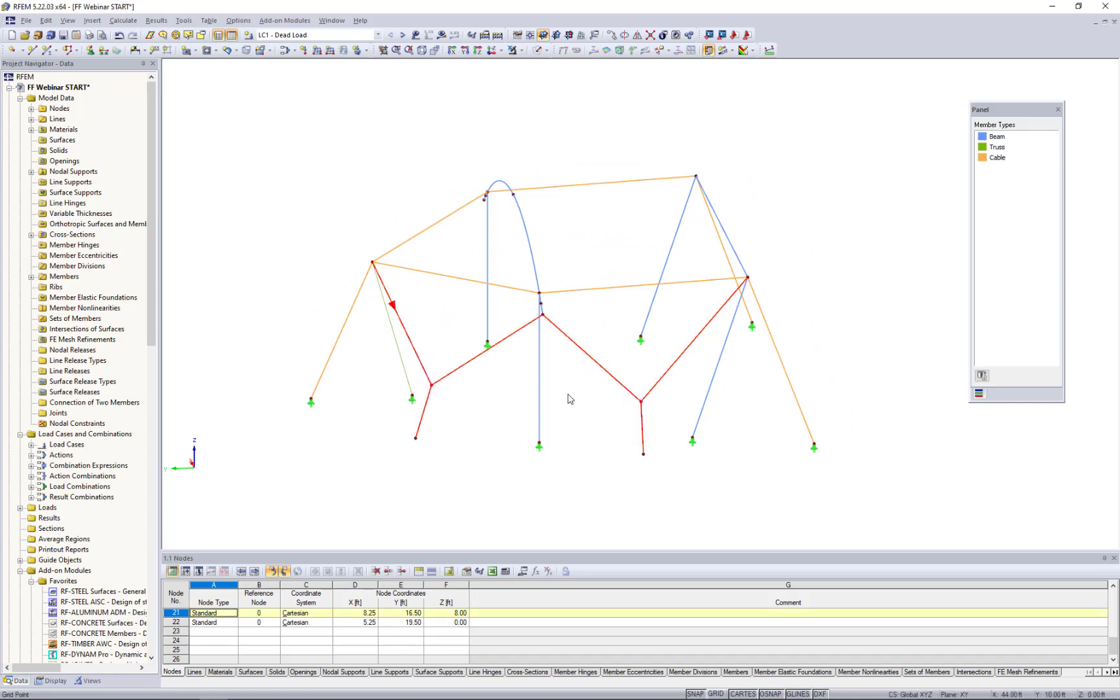
{"action": "middle_click_drag", "start_coordinate": [766, 283], "coordinate": [676, 276], "text": "ctrl"}
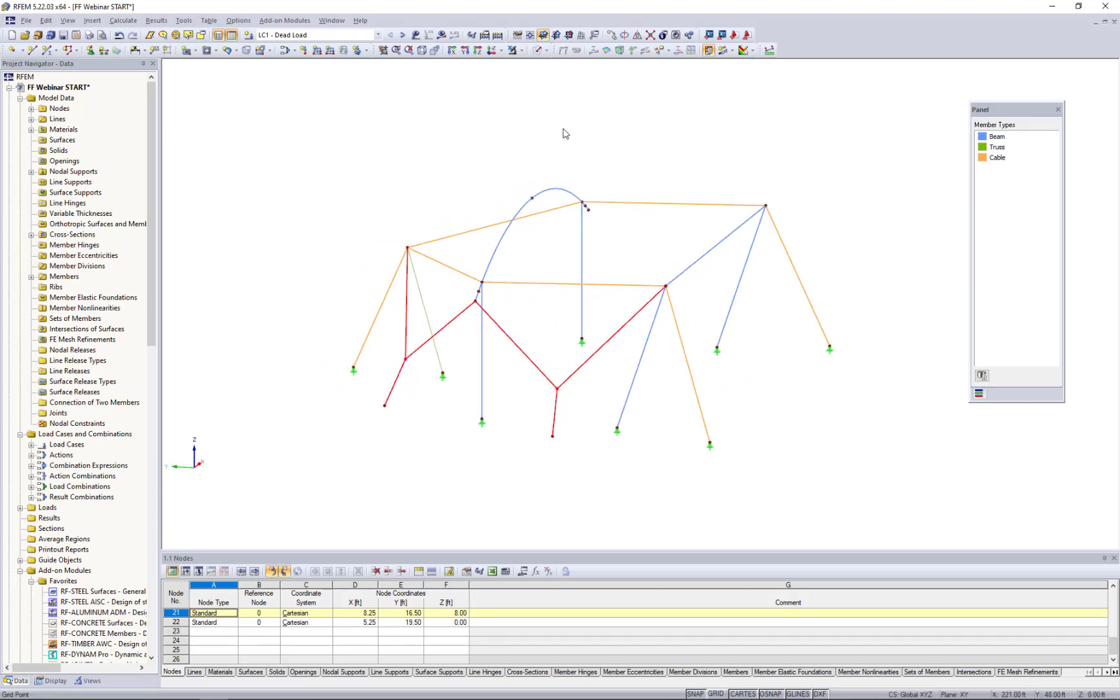
{"action": "left_click", "coordinate": [637, 36]}
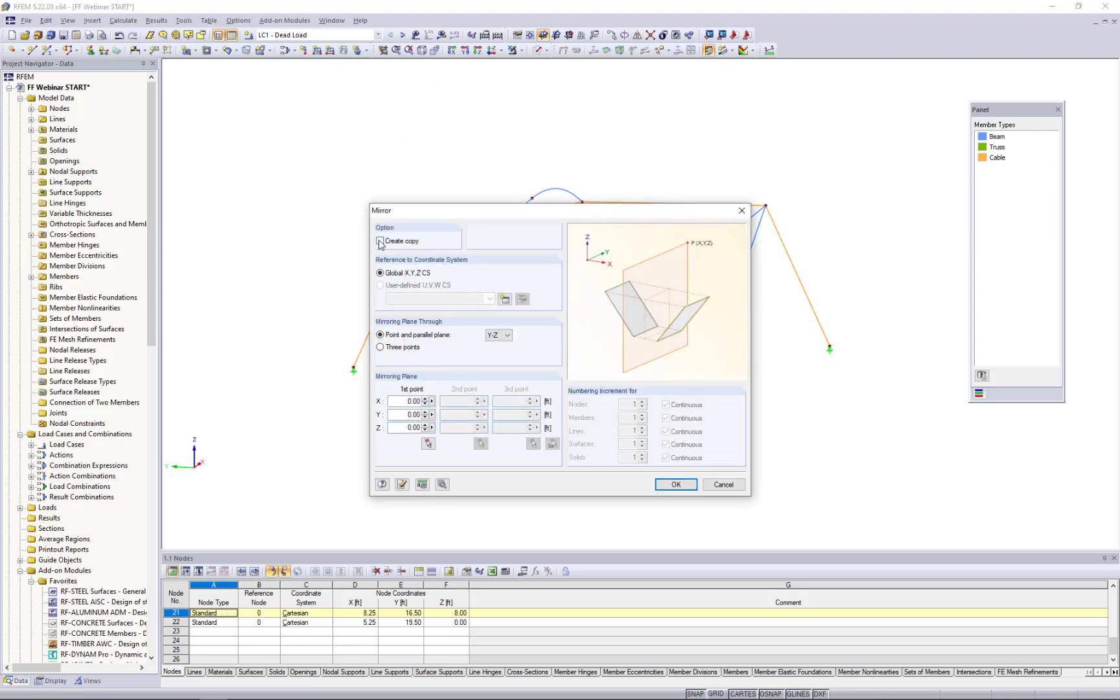
{"action": "left_click", "coordinate": [380, 241]}
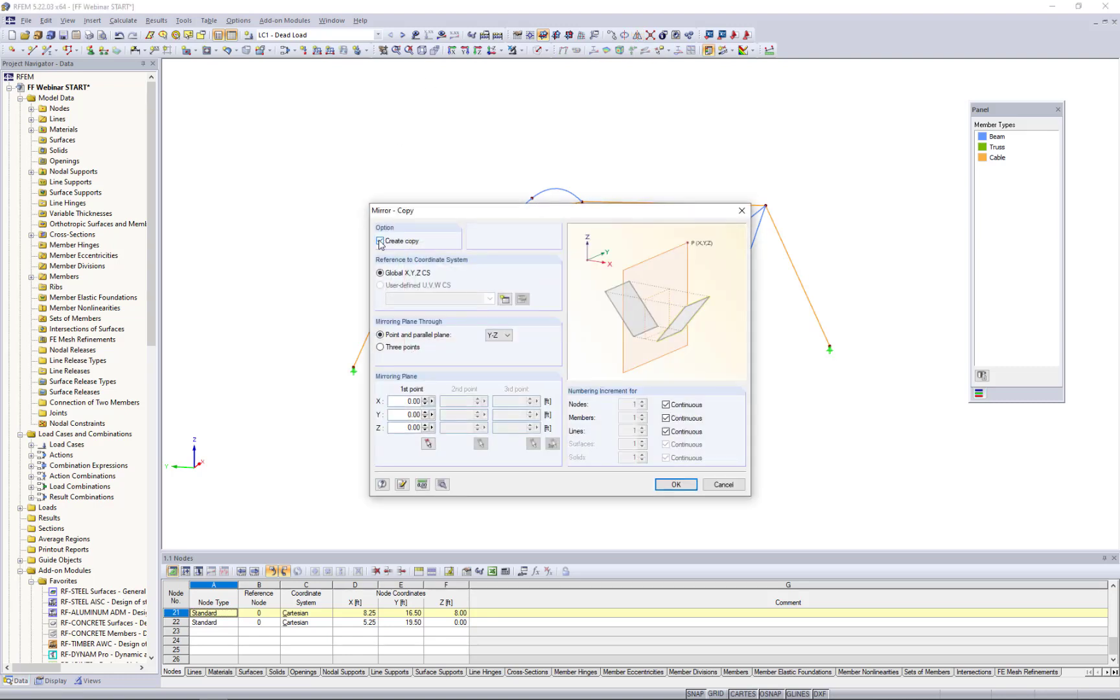
{"action": "left_click", "coordinate": [493, 337]}
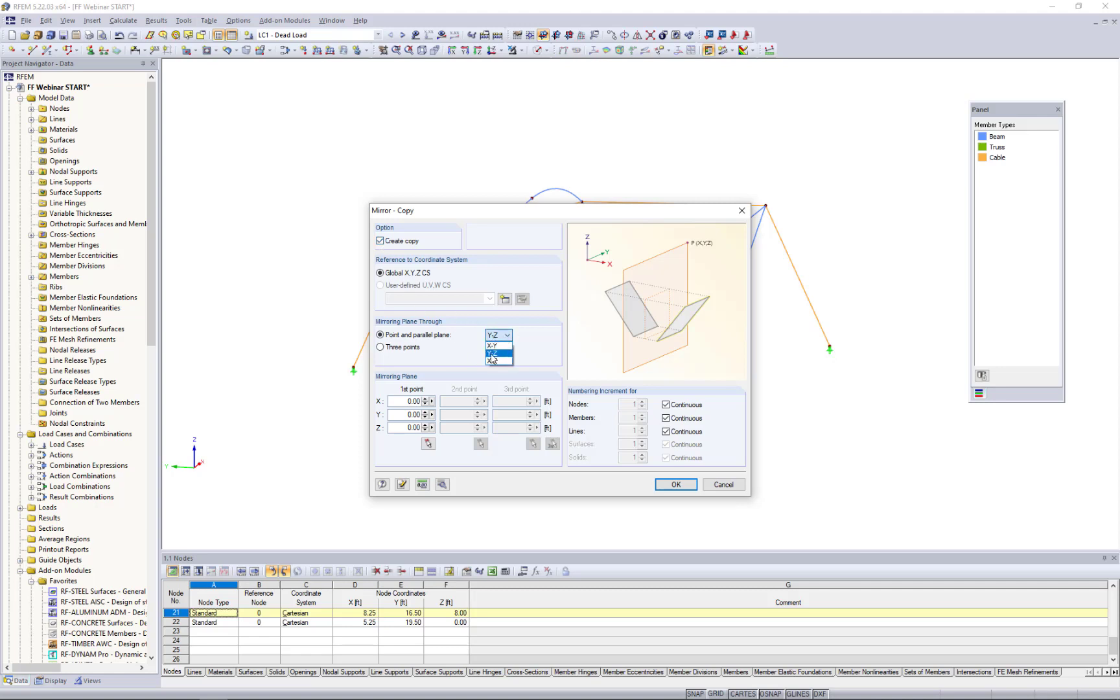
{"action": "left_click", "coordinate": [494, 358]}
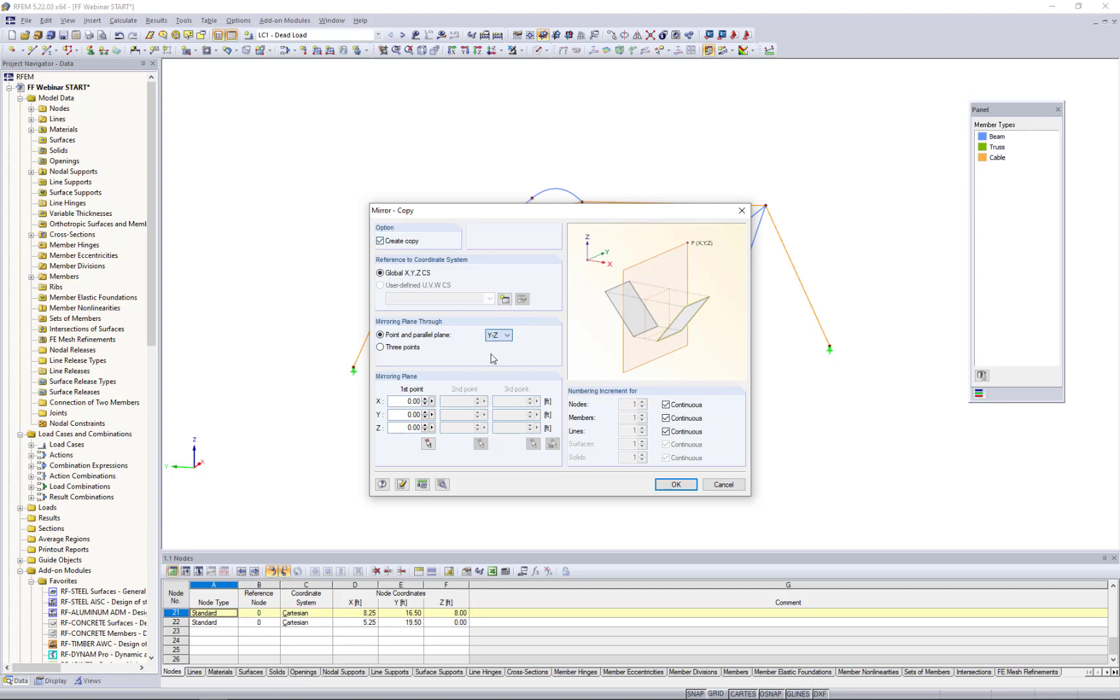
{"action": "left_click", "coordinate": [428, 444]}
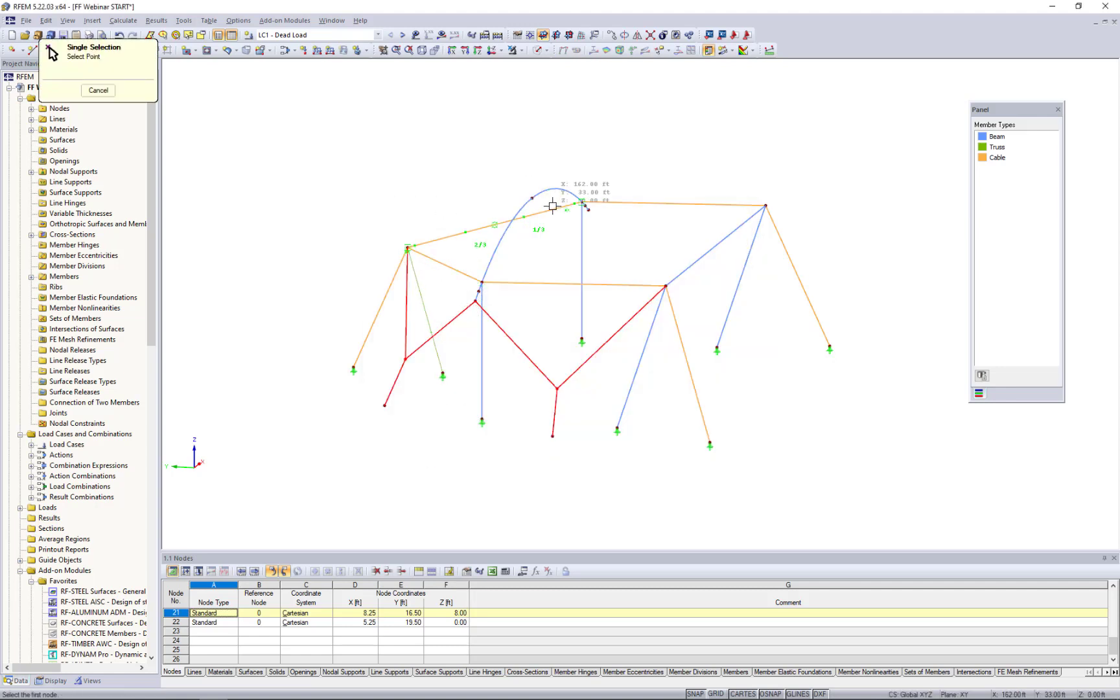
{"action": "left_click", "coordinate": [407, 247]}
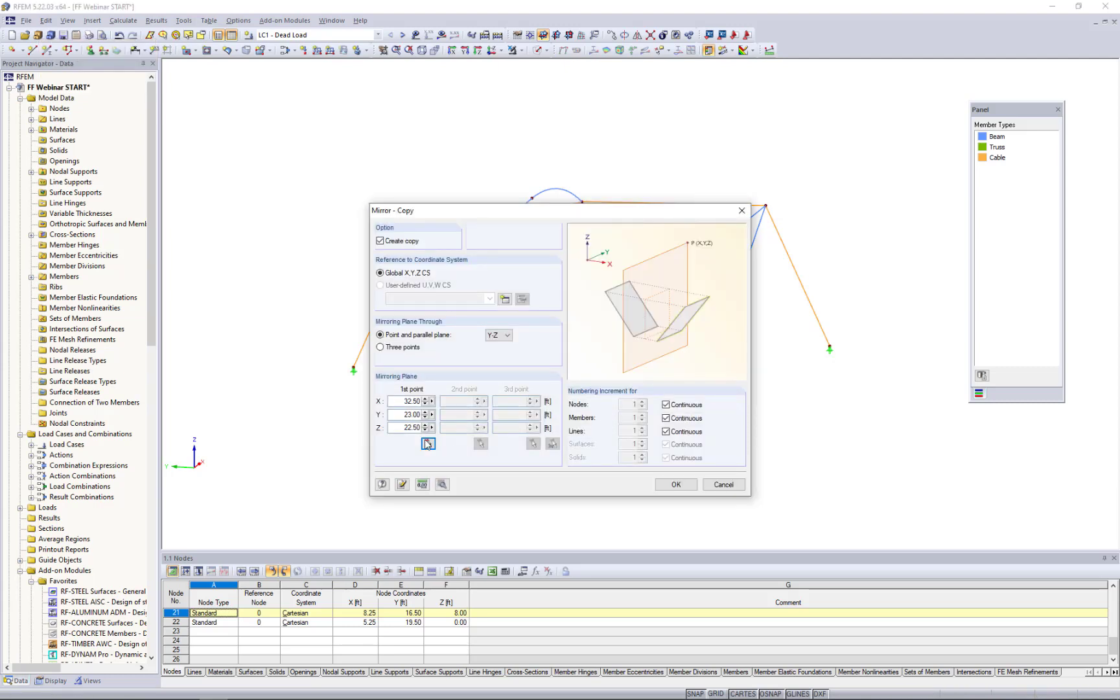
{"action": "left_click", "coordinate": [676, 487]}
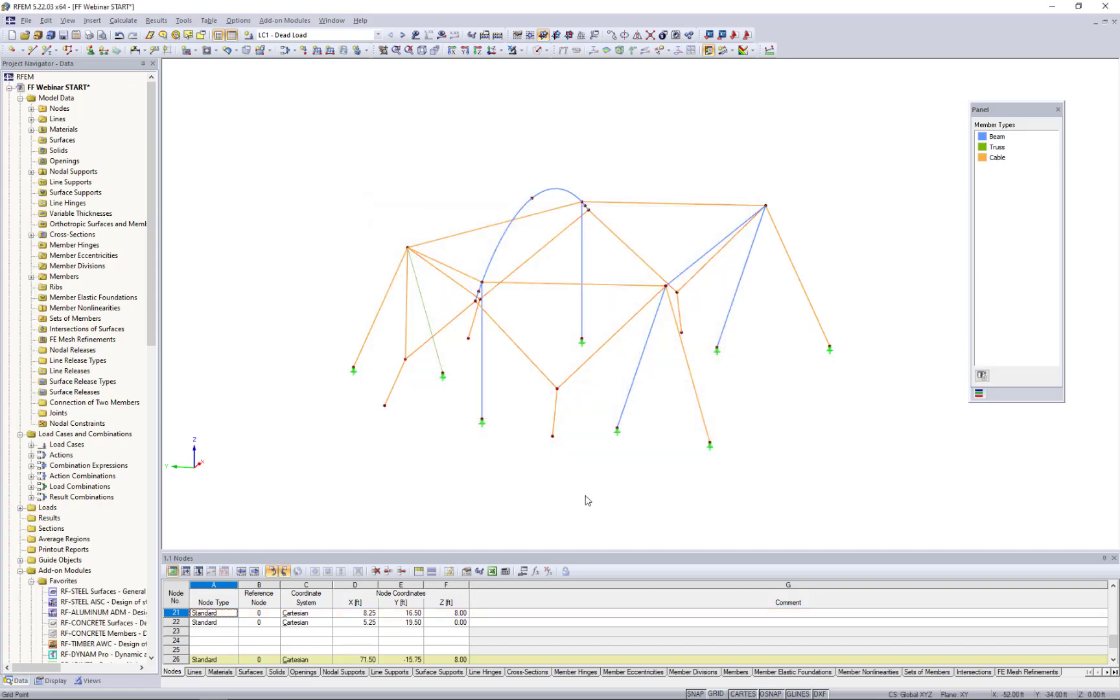
Step: Examine the support conditions of the existing nodal support at the base of the nearest tie-down cable, leaving its definition as is
{"action": "middle_click_drag", "start_coordinate": [488, 477], "coordinate": [400, 490], "text": "ctrl"}
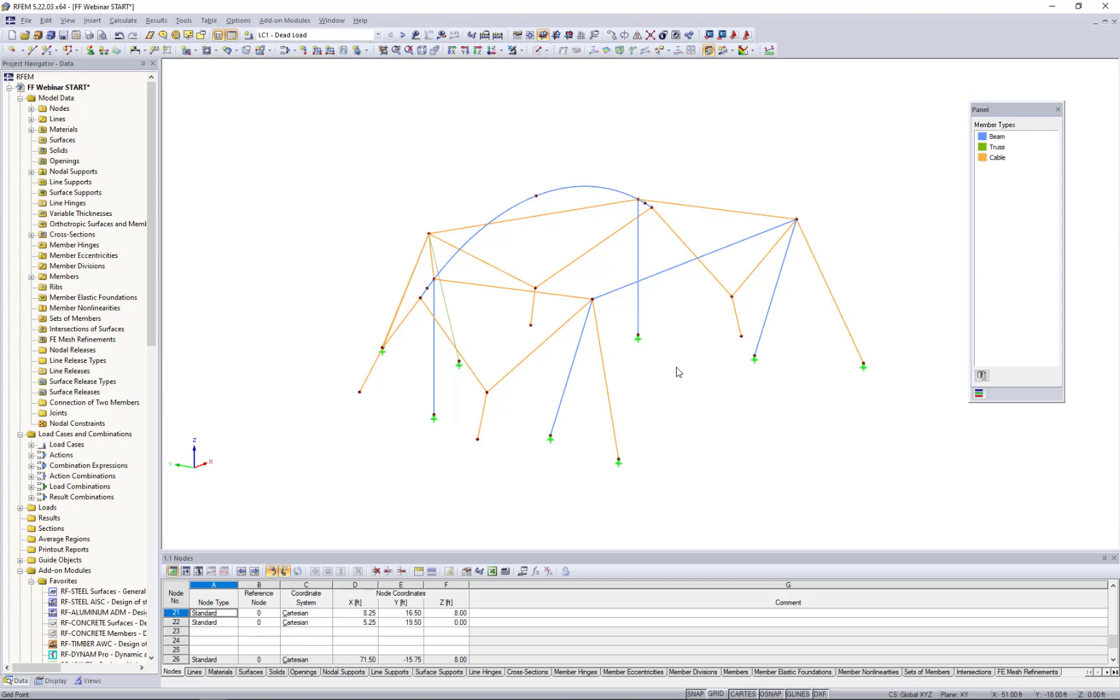
{"action": "scroll", "coordinate": [616, 454], "scroll_direction": "up", "scroll_amount": 2}
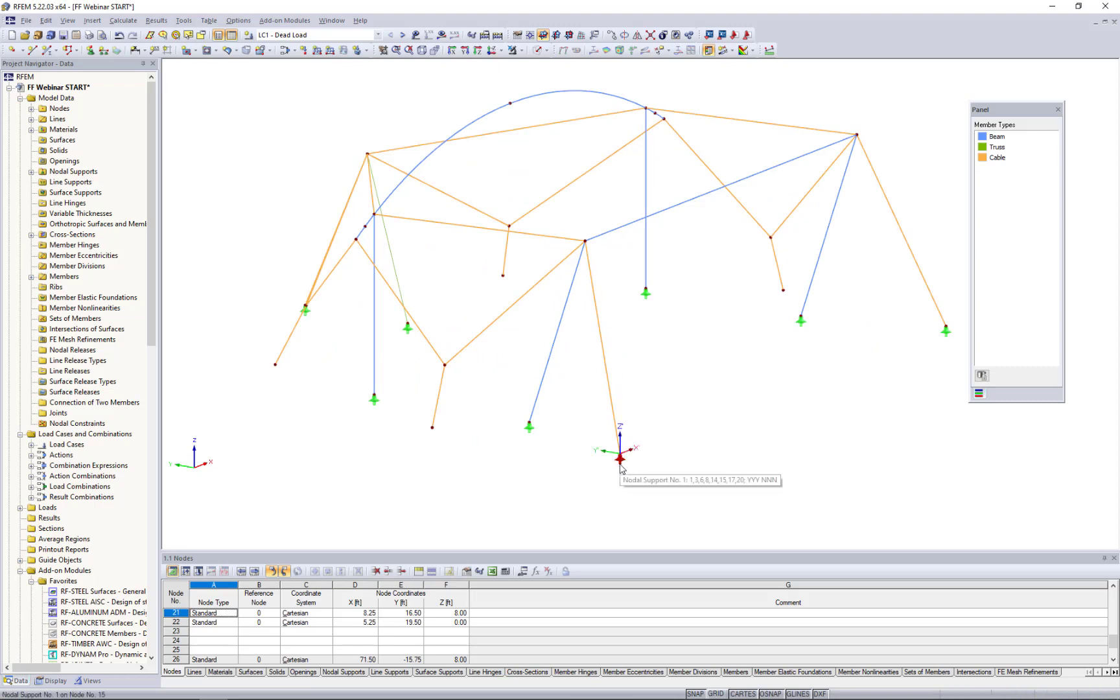
{"action": "double_click", "coordinate": [620, 463]}
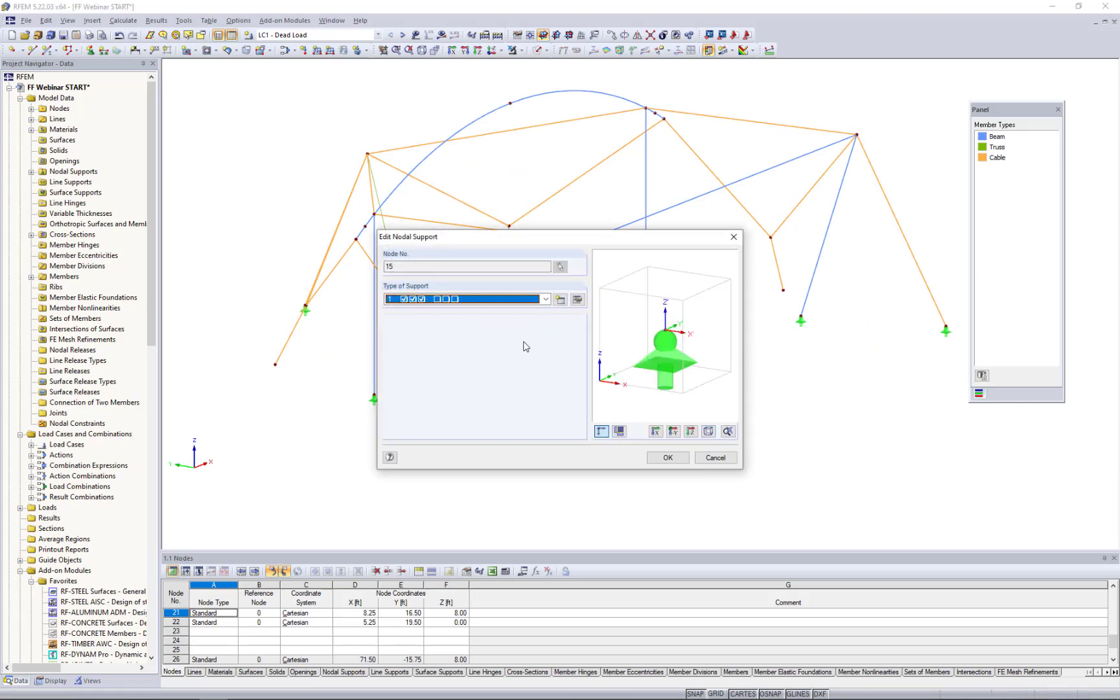
{"action": "left_click", "coordinate": [578, 299]}
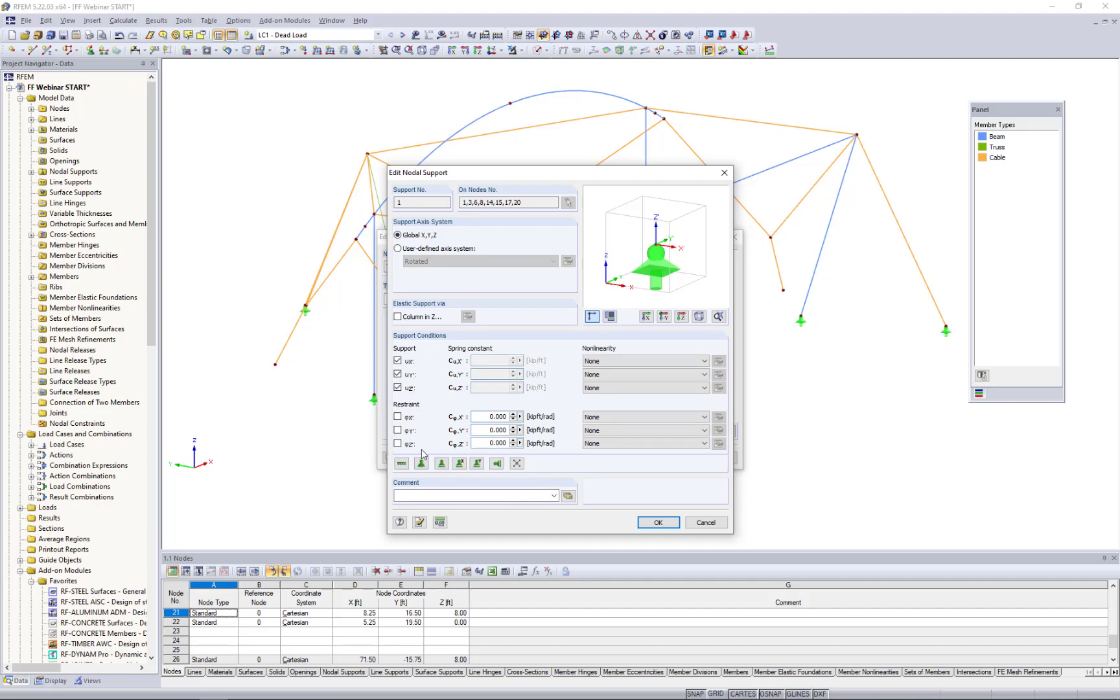
{"action": "left_click", "coordinate": [711, 524]}
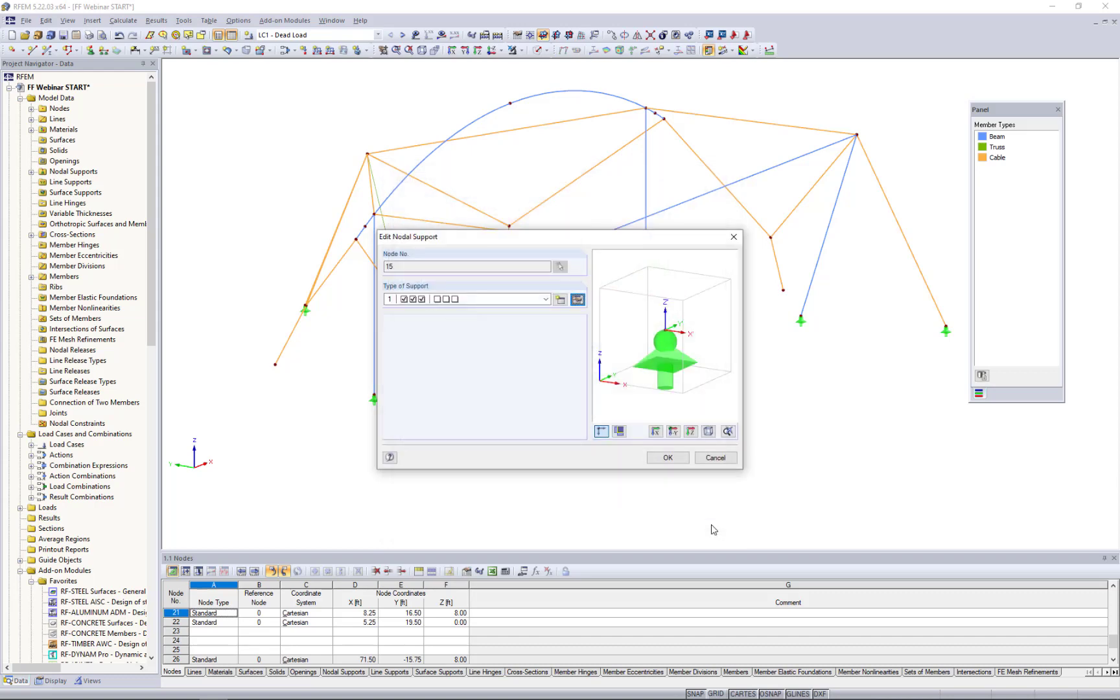
{"action": "left_click", "coordinate": [715, 458]}
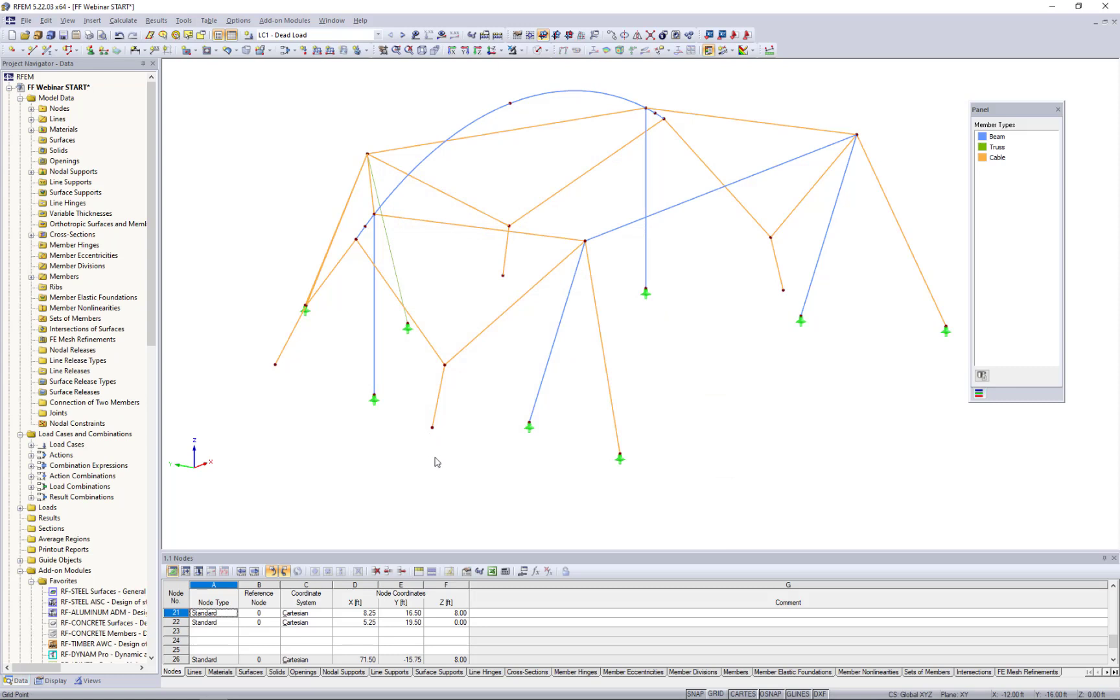
Step: Place nodal support type 1 on the four unsupported ground nodes of the short cables below the low corner nodes
{"action": "middle_click_drag", "start_coordinate": [438, 462], "coordinate": [496, 480], "text": "ctrl"}
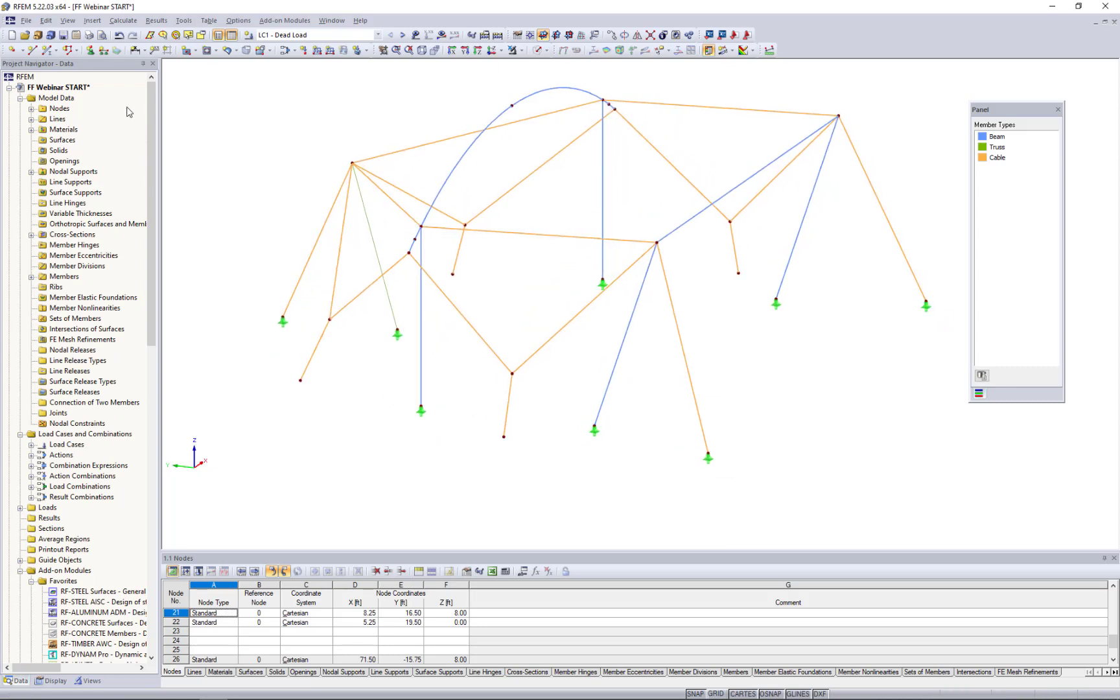
{"action": "left_click", "coordinate": [91, 52]}
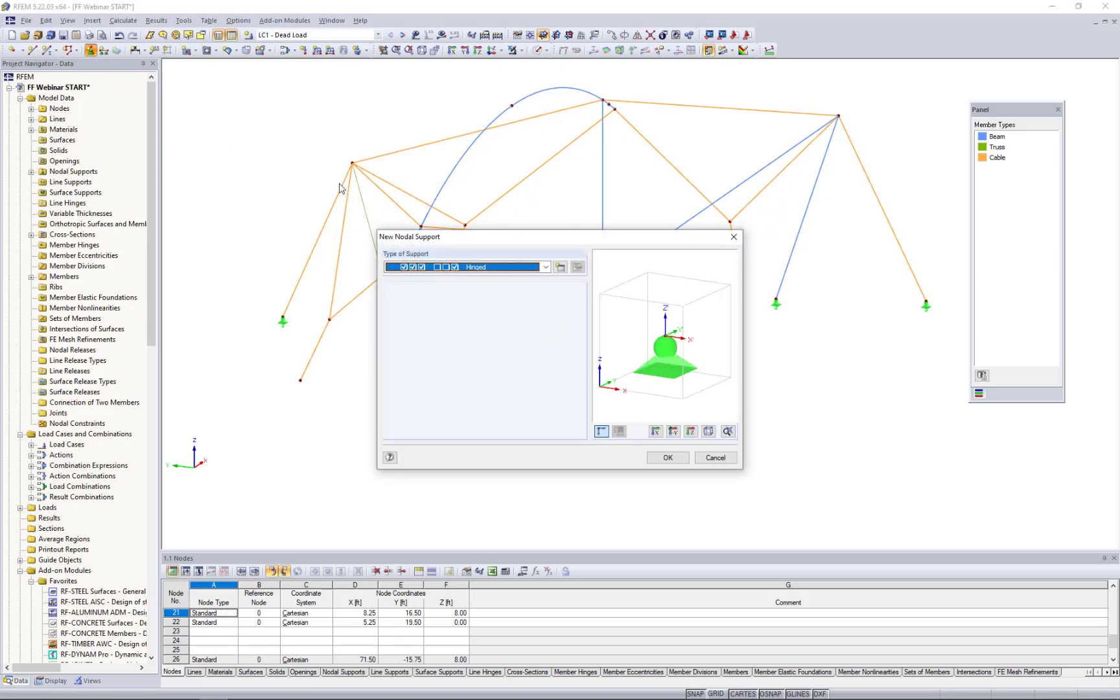
{"action": "left_click", "coordinate": [543, 267]}
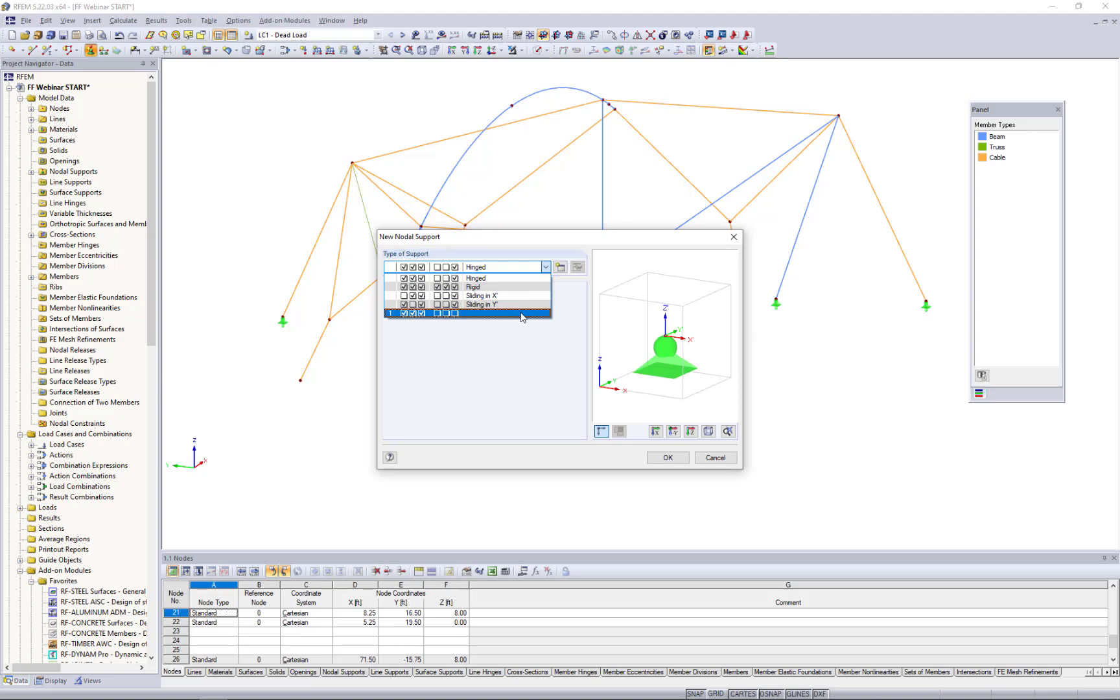
{"action": "left_click", "coordinate": [522, 313]}
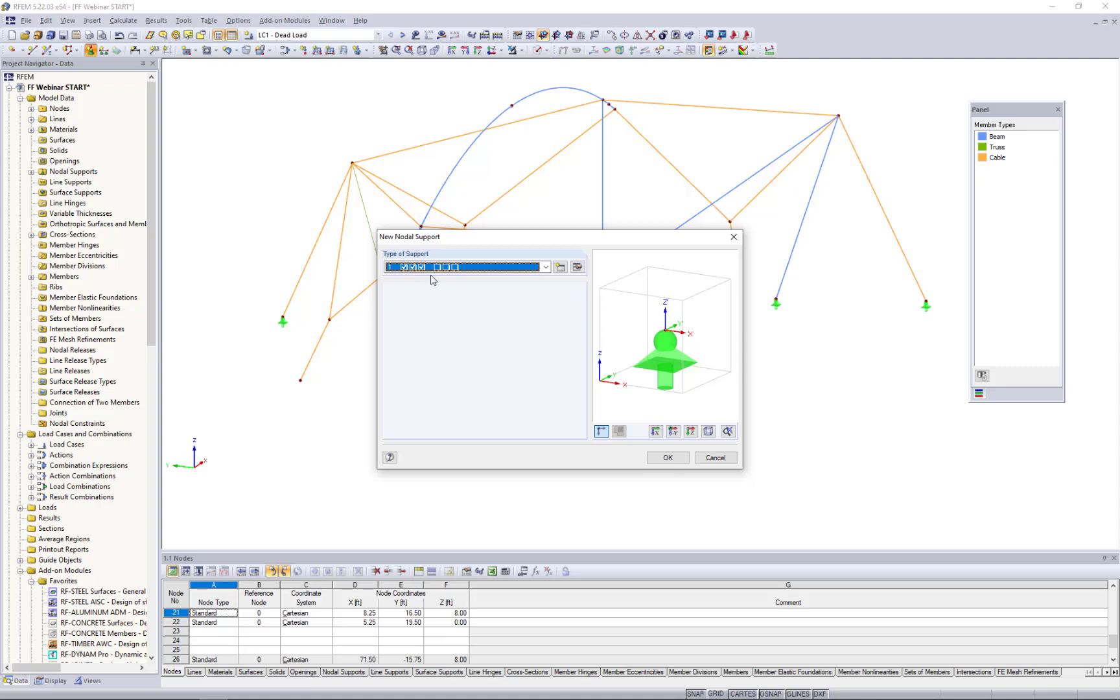
{"action": "left_click", "coordinate": [662, 457]}
{"action": "left_click", "coordinate": [300, 380]}
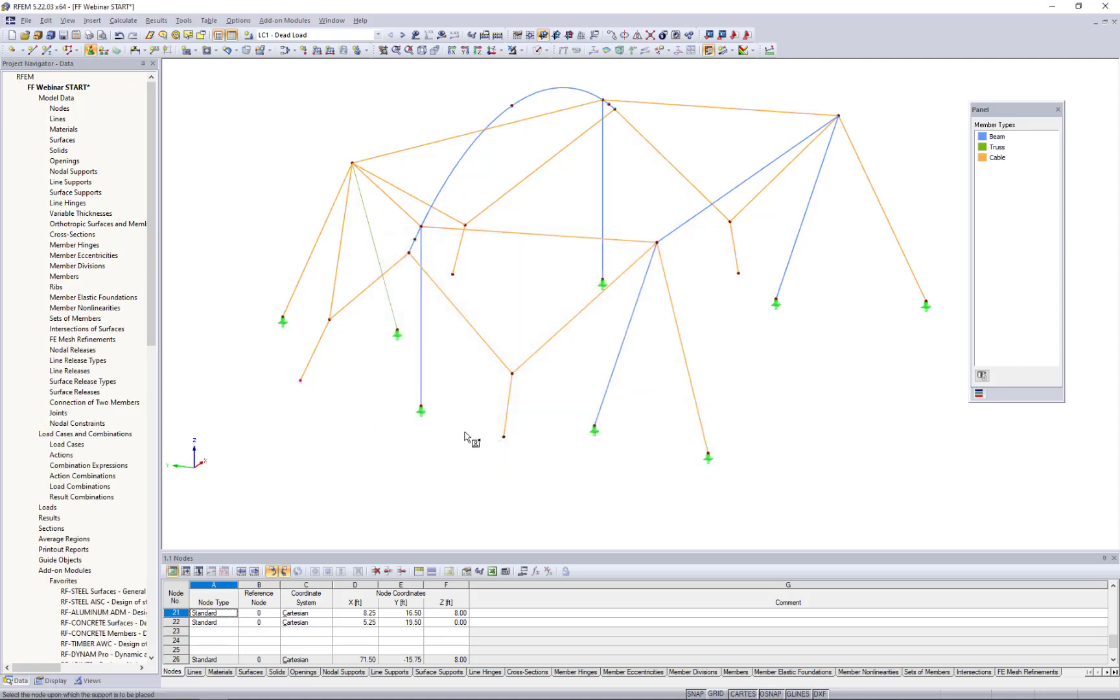
{"action": "left_click", "coordinate": [504, 437]}
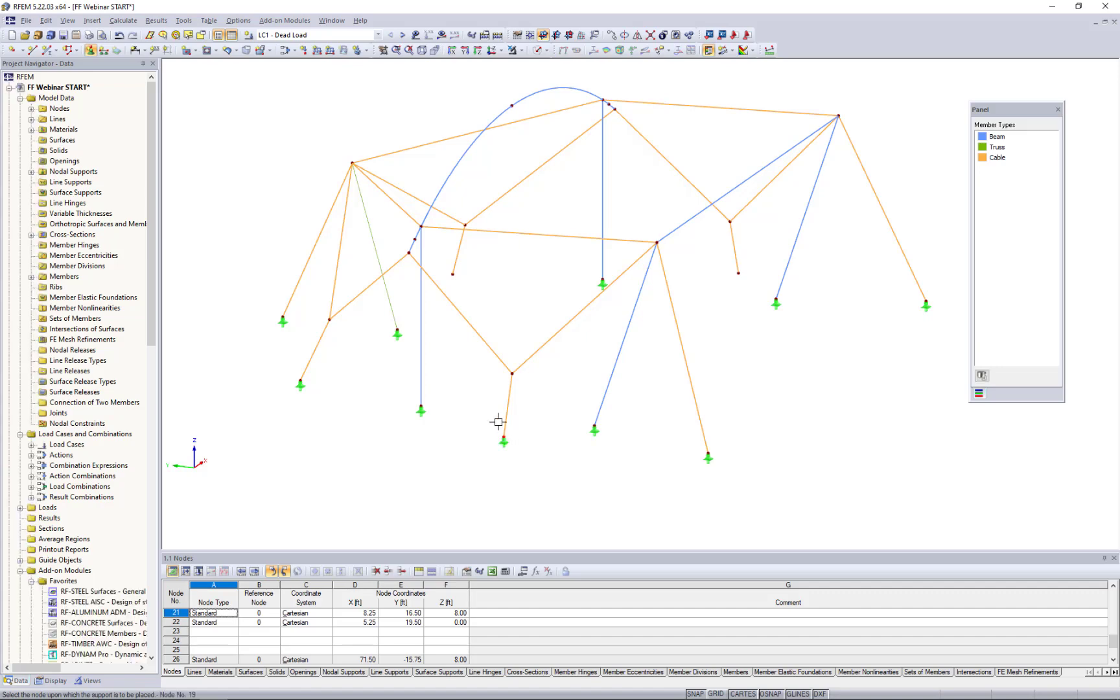
{"action": "left_click", "coordinate": [452, 274]}
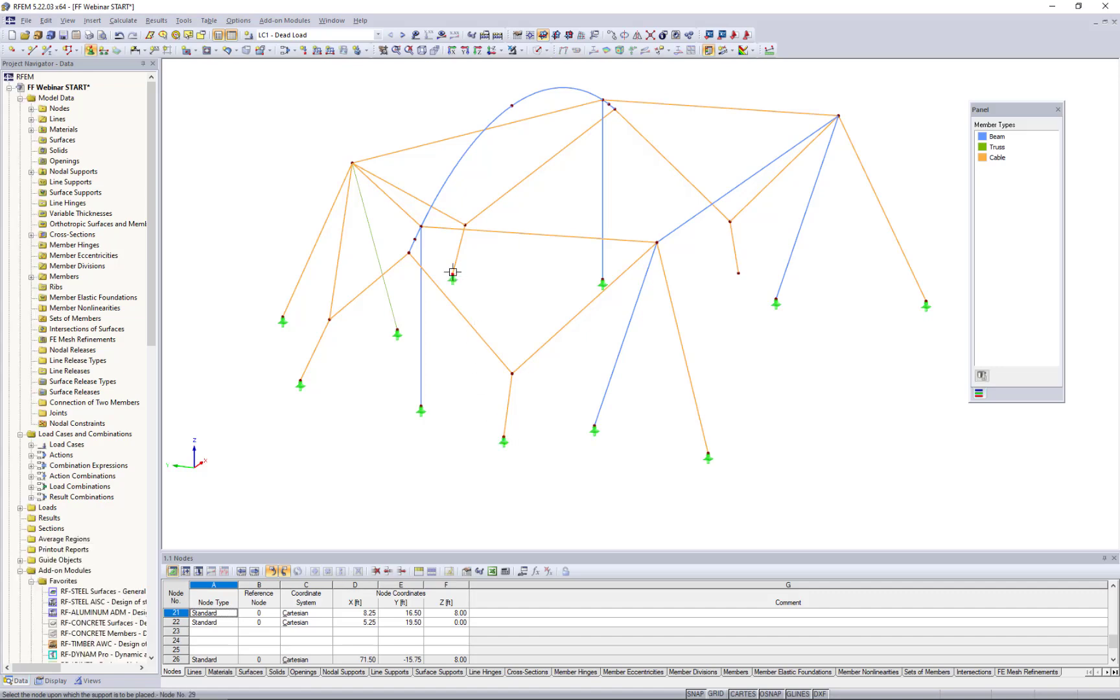
{"action": "left_click", "coordinate": [739, 274]}
{"action": "key", "text": "Escape"}
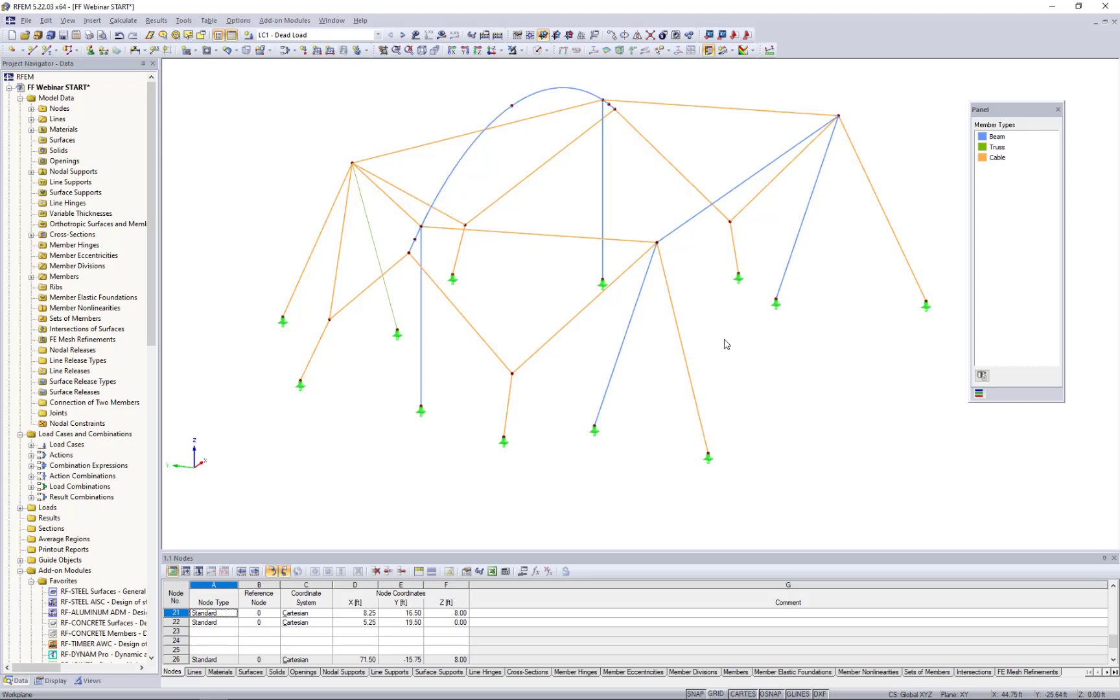
Step: Start a new surface of type Quadrangle (General 4-Sided Surface)
{"action": "middle_click_drag", "start_coordinate": [798, 407], "coordinate": [805, 444], "text": "ctrl"}
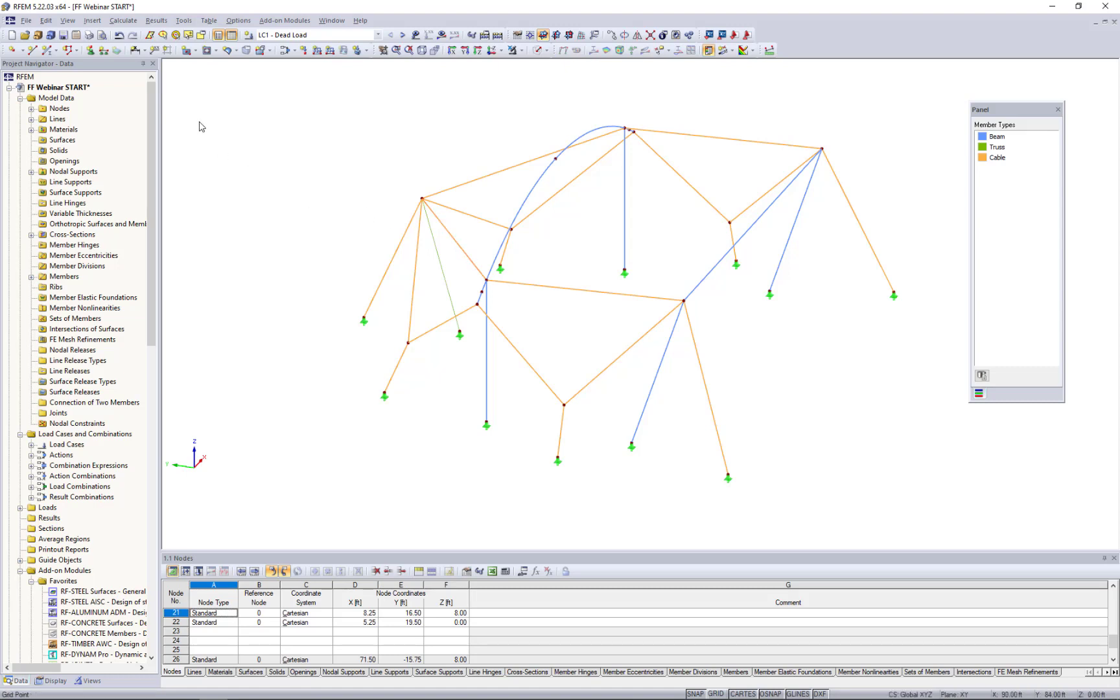
{"action": "left_click", "coordinate": [196, 51]}
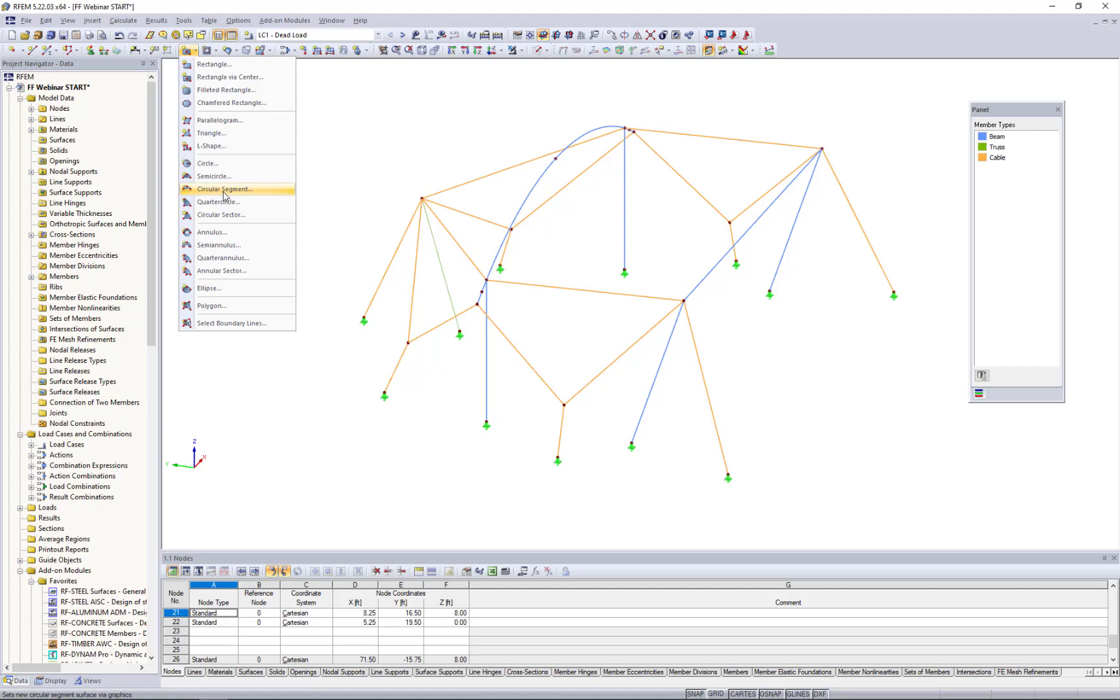
{"action": "left_click", "coordinate": [235, 51]}
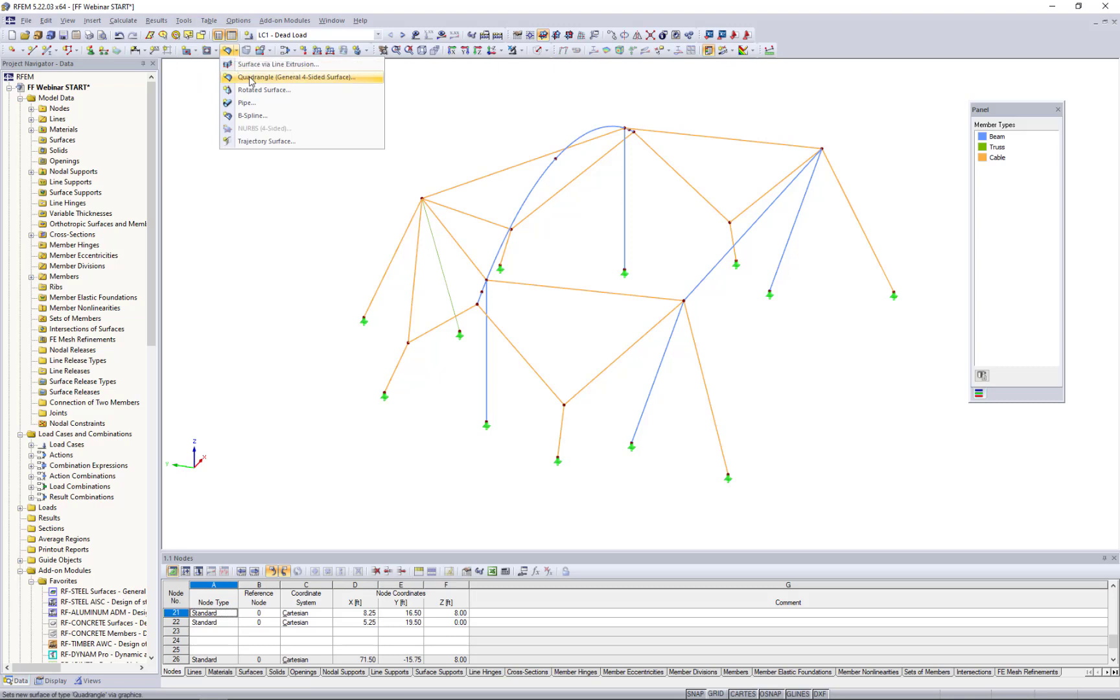
{"action": "left_click", "coordinate": [250, 79]}
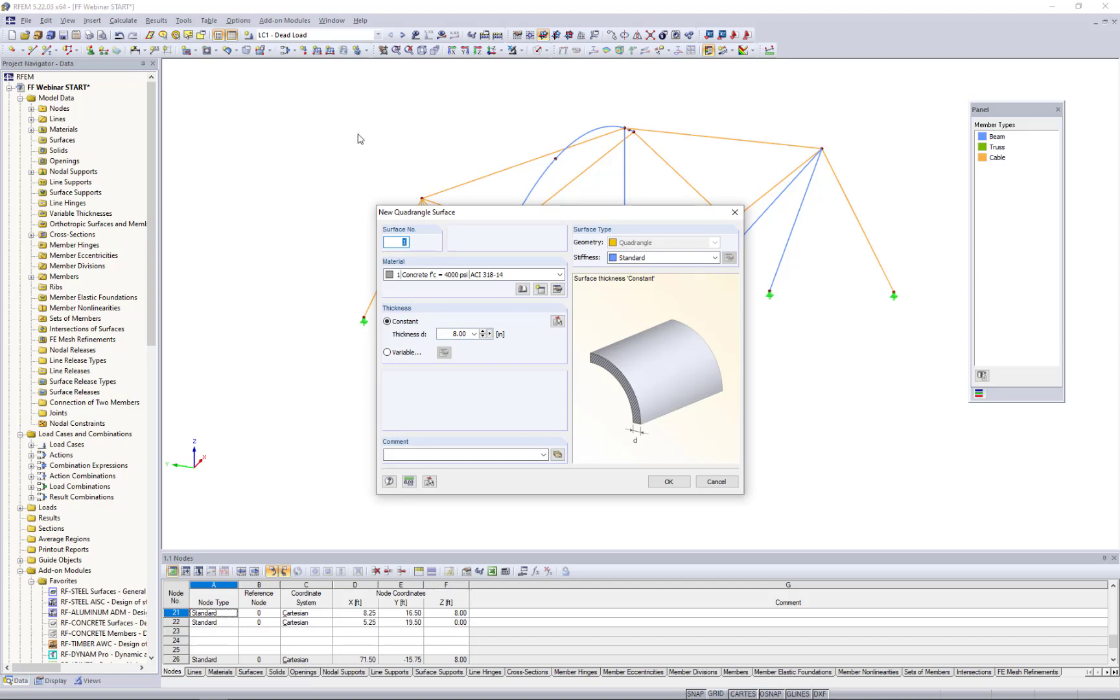
{"action": "left_click_drag", "start_coordinate": [478, 211], "coordinate": [381, 167]}
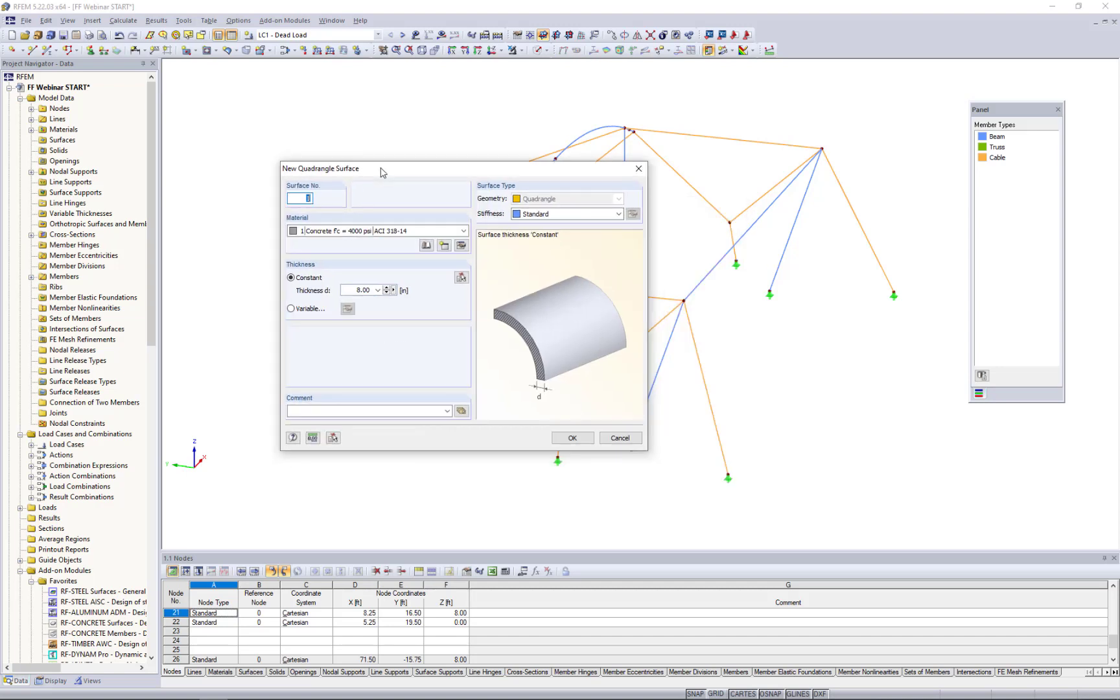
Step: Create a new material described as Membrane for the surface and assign it the Orthotropic Elastic 2D material model
{"action": "left_click", "coordinate": [443, 246]}
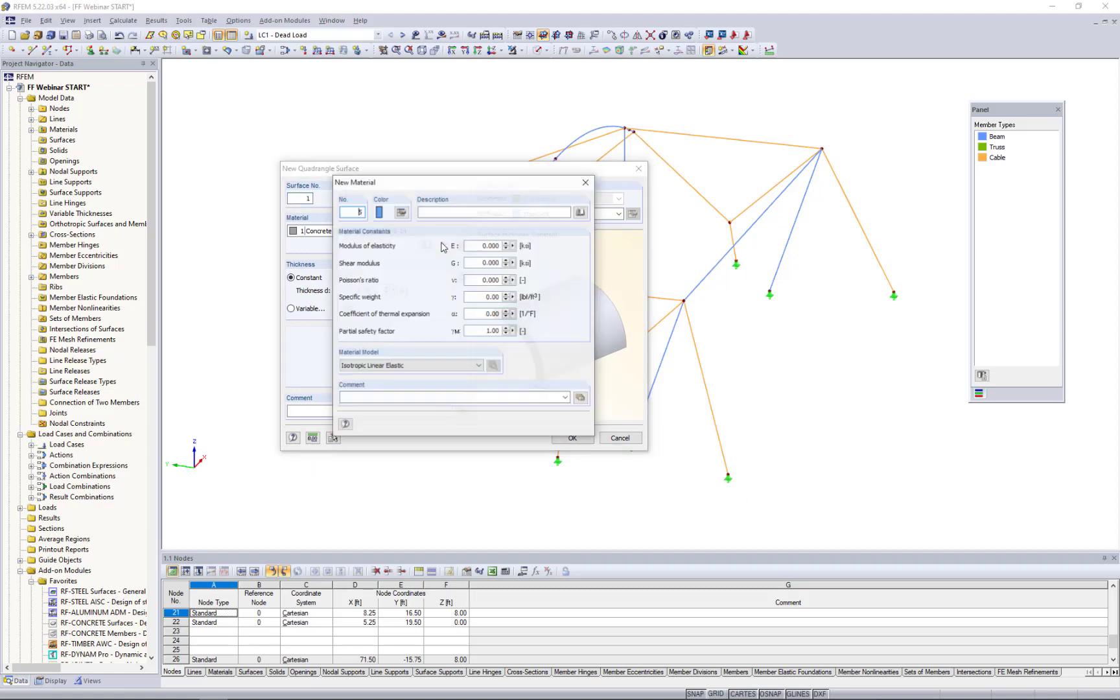
{"action": "left_click", "coordinate": [447, 212]}
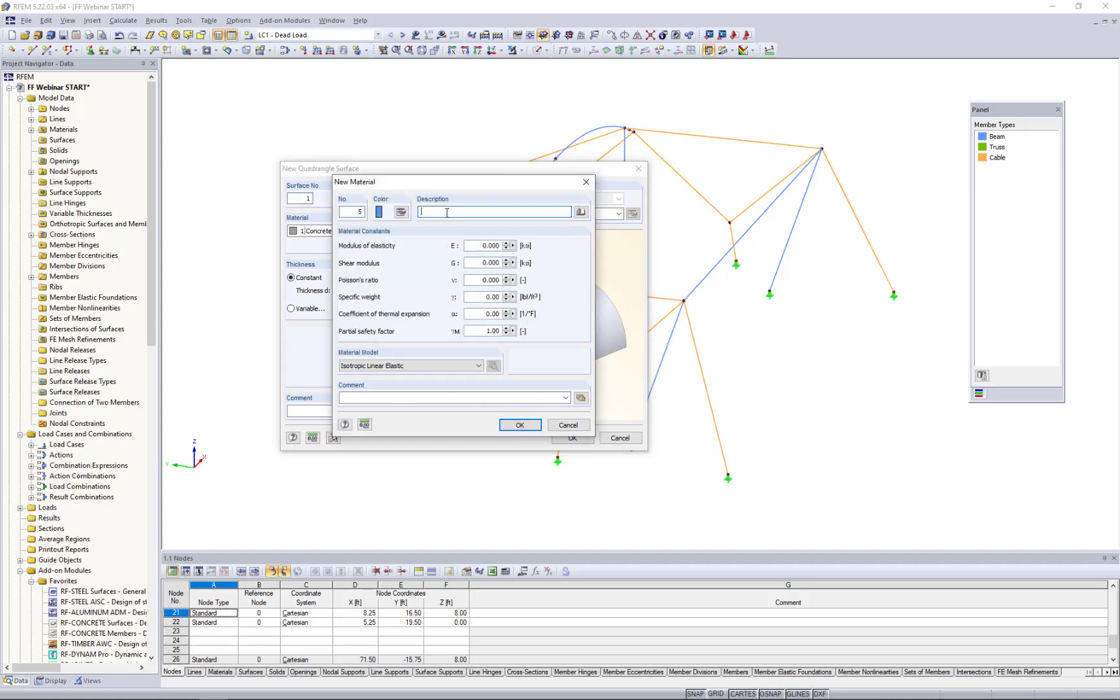
{"action": "type", "text": "Membrane"}
{"action": "left_click", "coordinate": [380, 367]}
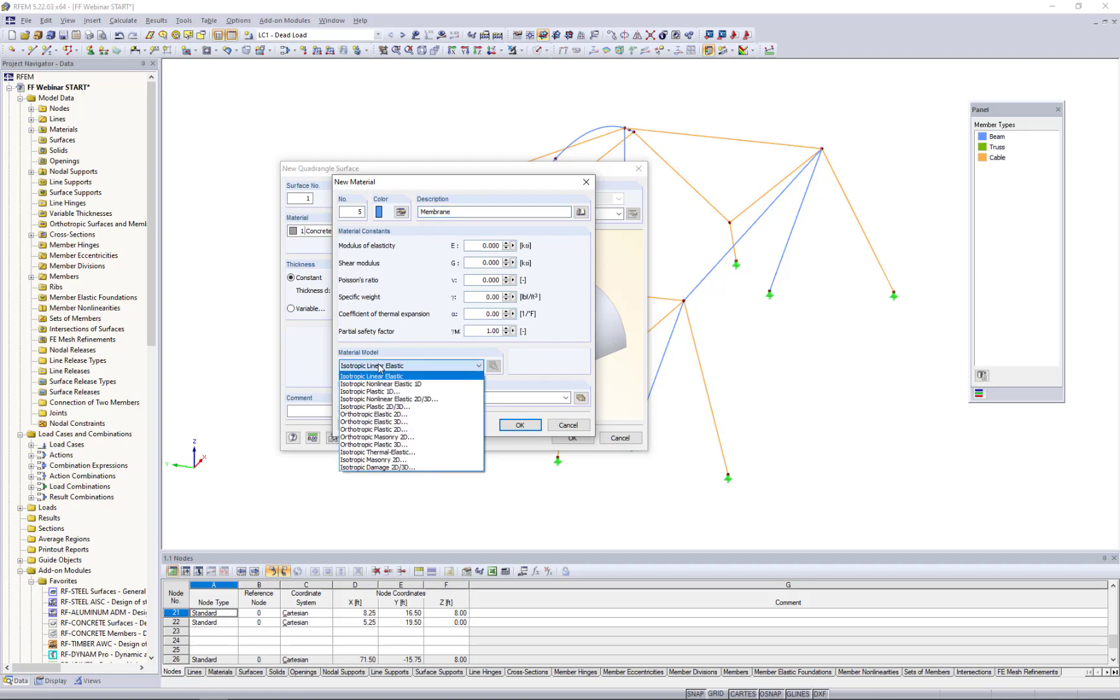
{"action": "left_click", "coordinate": [373, 415]}
{"action": "left_click", "coordinate": [374, 415]}
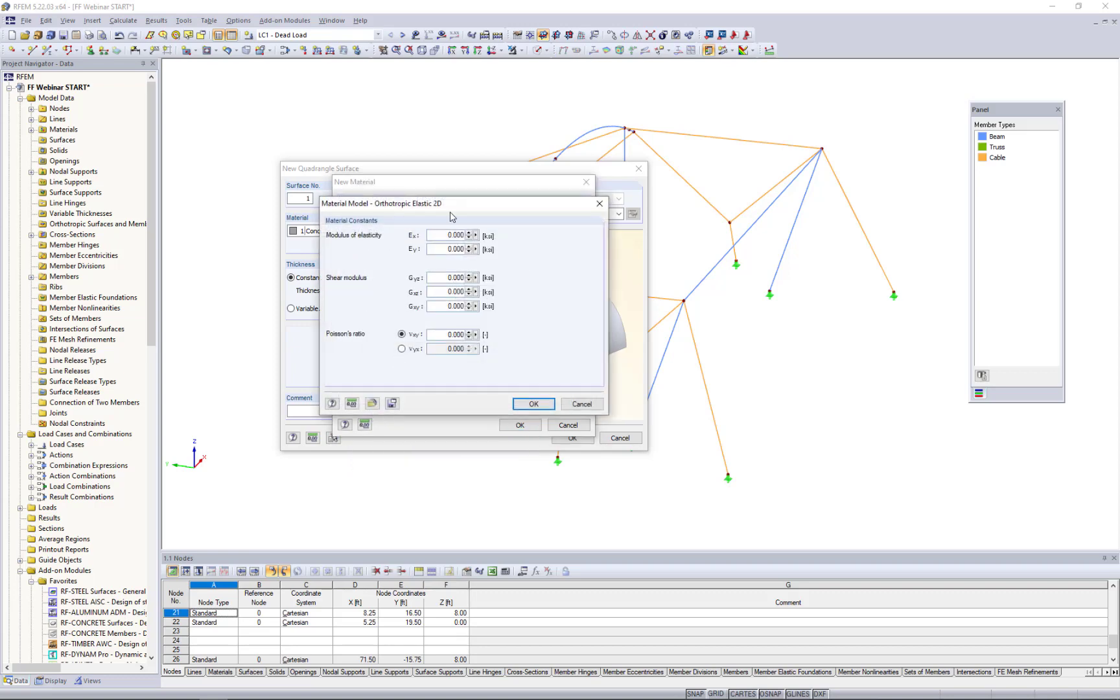
{"action": "left_click_drag", "start_coordinate": [452, 206], "coordinate": [588, 250]}
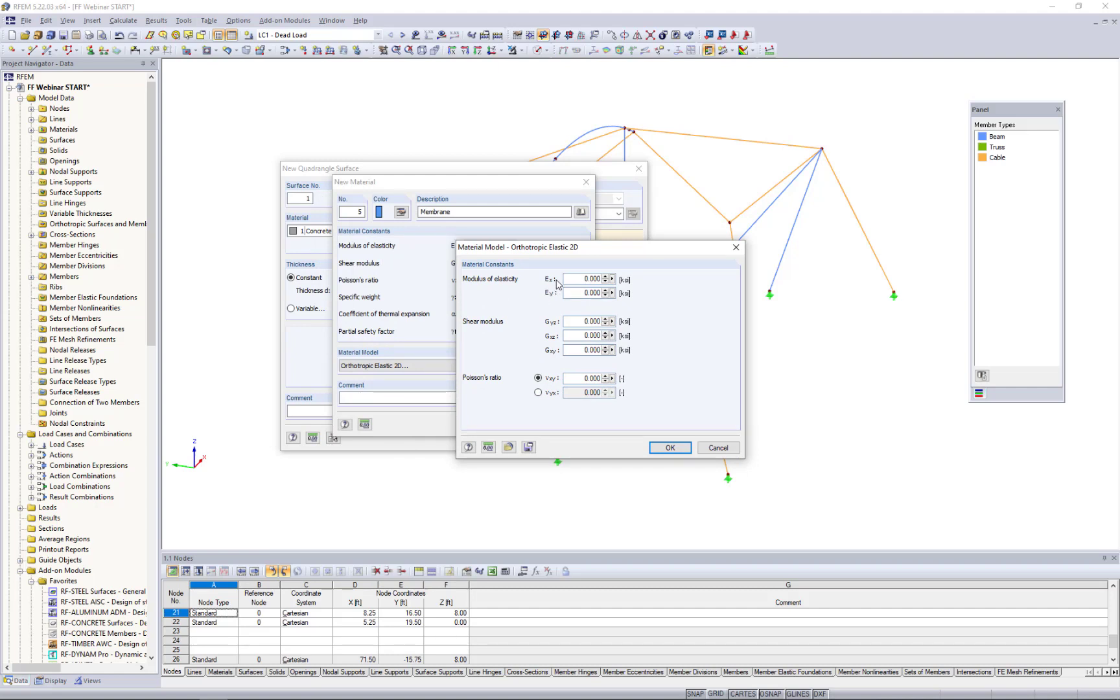
{"action": "left_click_drag", "start_coordinate": [569, 247], "coordinate": [475, 241]}
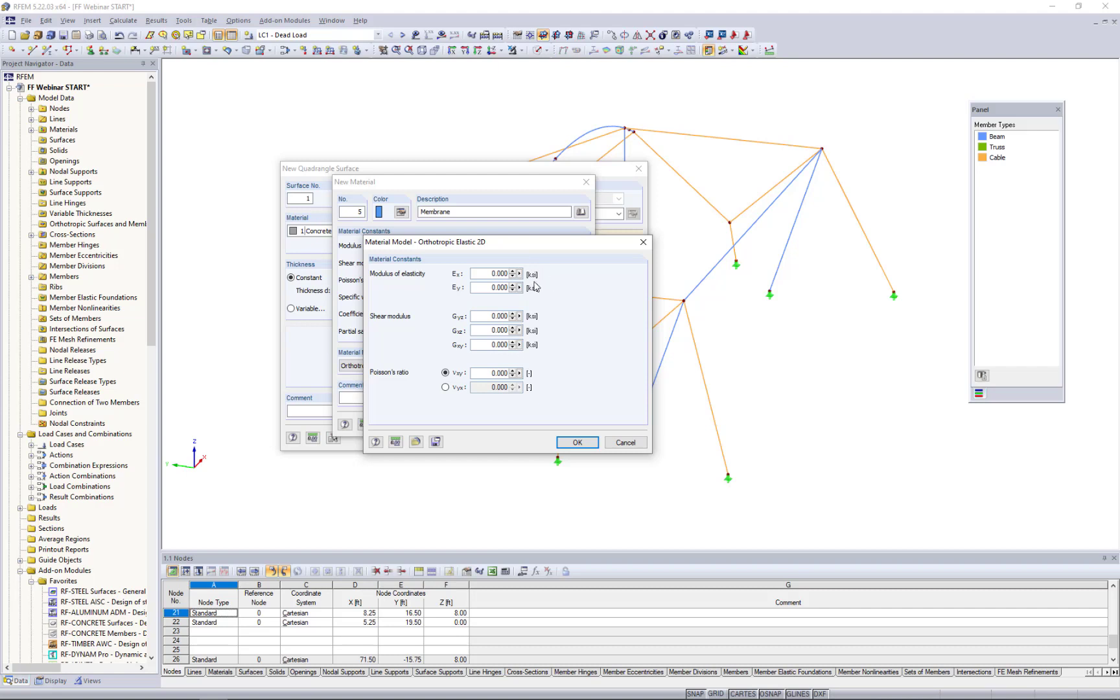
Step: Set the membrane material's moduli of elasticity to 1.0 GPa for Ex and 0.8 GPa for Ey
{"action": "left_click_drag", "start_coordinate": [486, 275], "coordinate": [540, 276]}
{"action": "type", "text": "1.0GPa"}
{"action": "left_click", "coordinate": [491, 288]}
{"action": "left_click_drag", "start_coordinate": [489, 289], "coordinate": [531, 293]}
{"action": "type", "text": "0.8GPa"}
Step: Set the shear moduli Gyz and Gxz to 0.001 ksi and Gxy to 0.3 GPa, with Poisson's ratio νxy 0.2, and accept the model
{"action": "left_click", "coordinate": [491, 317]}
{"action": "double_click", "coordinate": [490, 315]}
{"action": "type", "text": "0.001"}
{"action": "key", "text": "Tab"}
{"action": "type", "text": "0"}
{"action": "left_click_drag", "start_coordinate": [480, 345], "coordinate": [520, 351]}
{"action": "type", "text": "0.3GPa"}
{"action": "left_click", "coordinate": [495, 375]}
{"action": "double_click", "coordinate": [496, 373]}
{"action": "type", "text": "0.2"}
{"action": "left_click", "coordinate": [577, 442]}
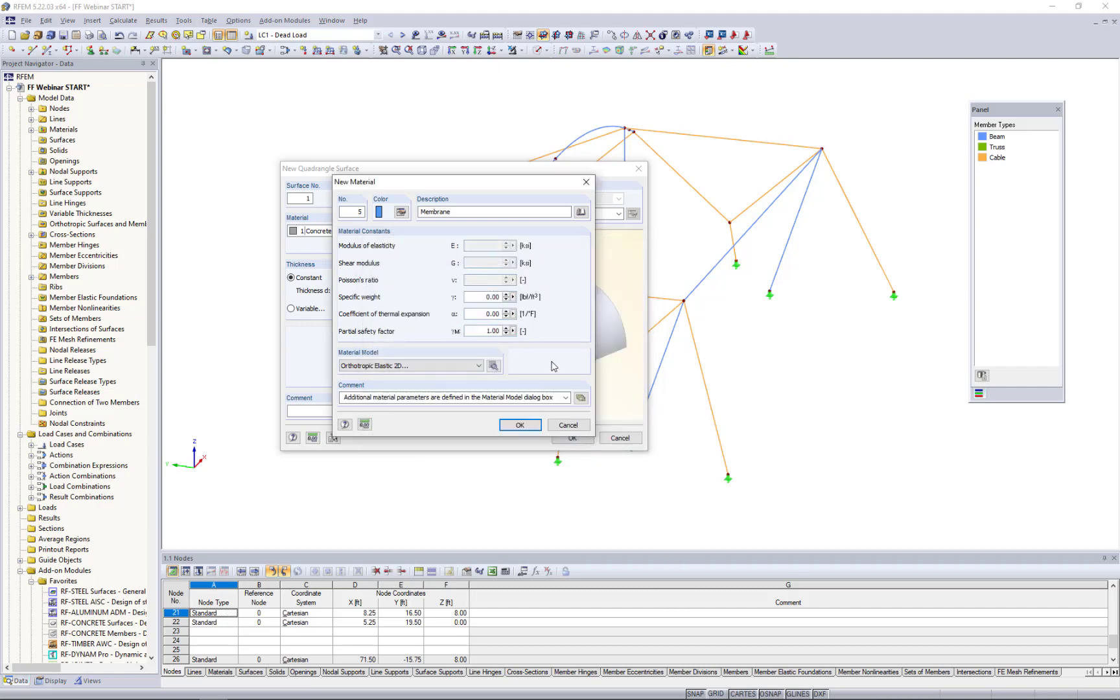
Step: Set the membrane material's specific weight to 64 lbf/ft³
{"action": "double_click", "coordinate": [498, 298]}
{"action": "type", "text": "64"}
{"action": "left_click", "coordinate": [487, 315]}
Step: Change the membrane material's color to light green (RGB 128, 255, 87) and accept the new material
{"action": "left_click", "coordinate": [402, 216]}
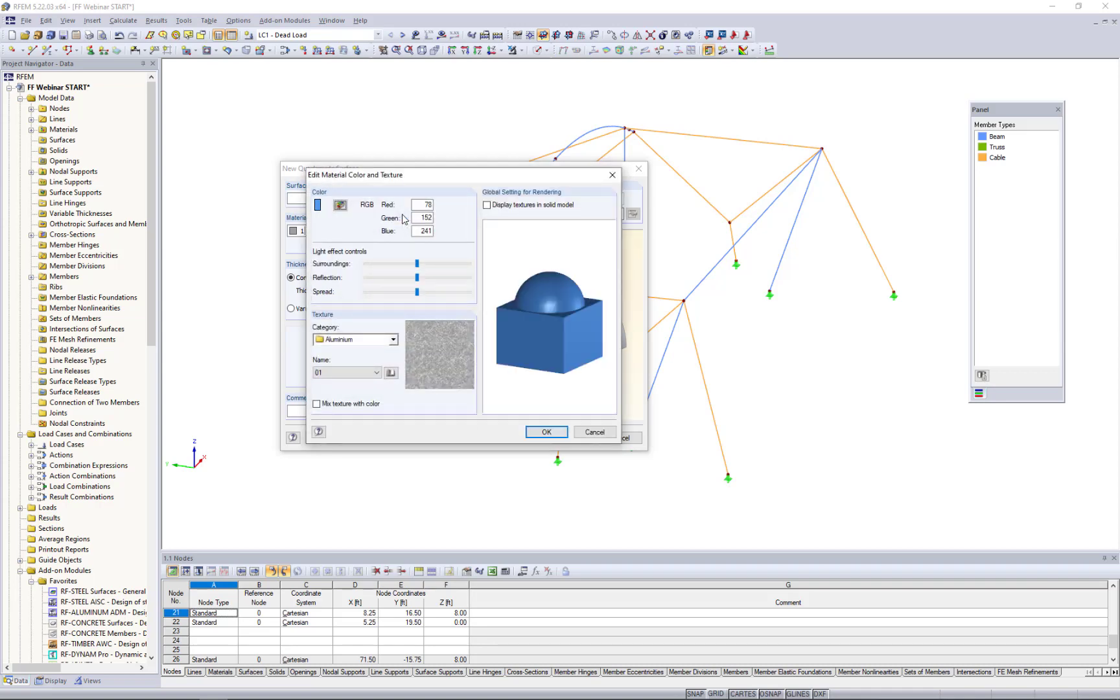
{"action": "left_click", "coordinate": [340, 206]}
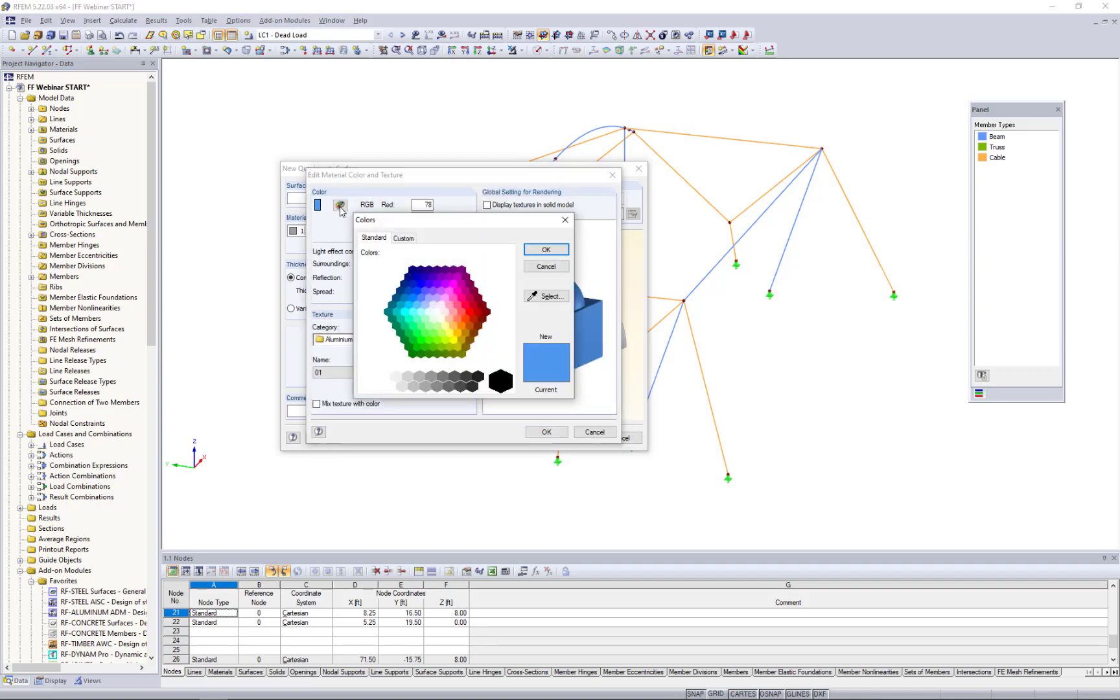
{"action": "left_click", "coordinate": [432, 333]}
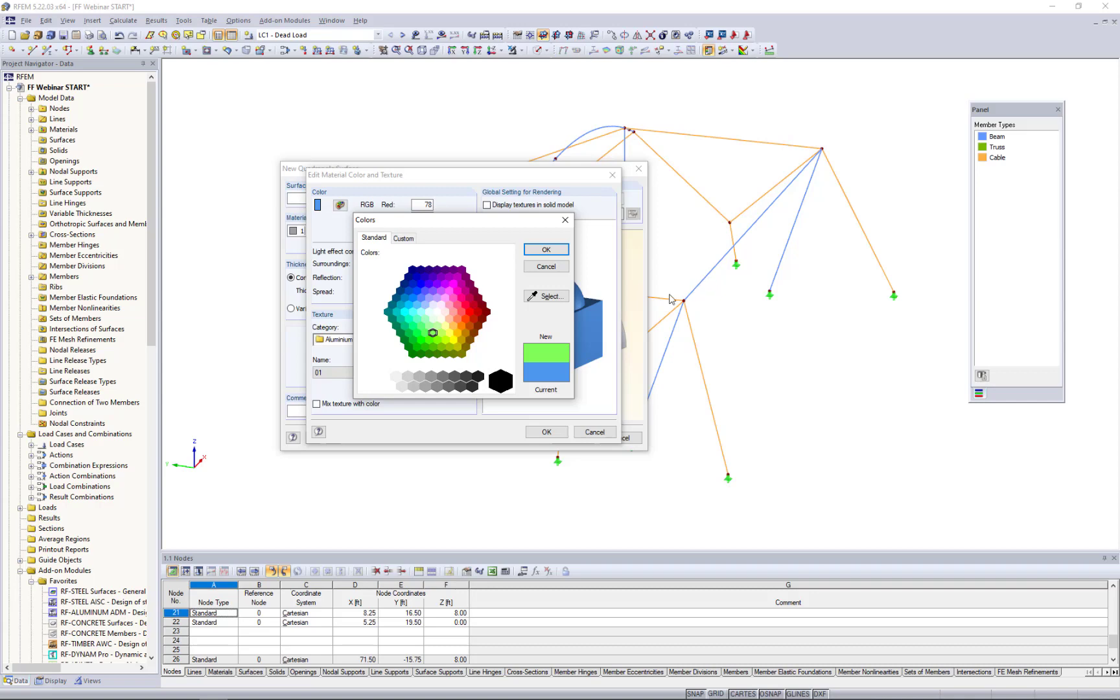
{"action": "left_click", "coordinate": [542, 250]}
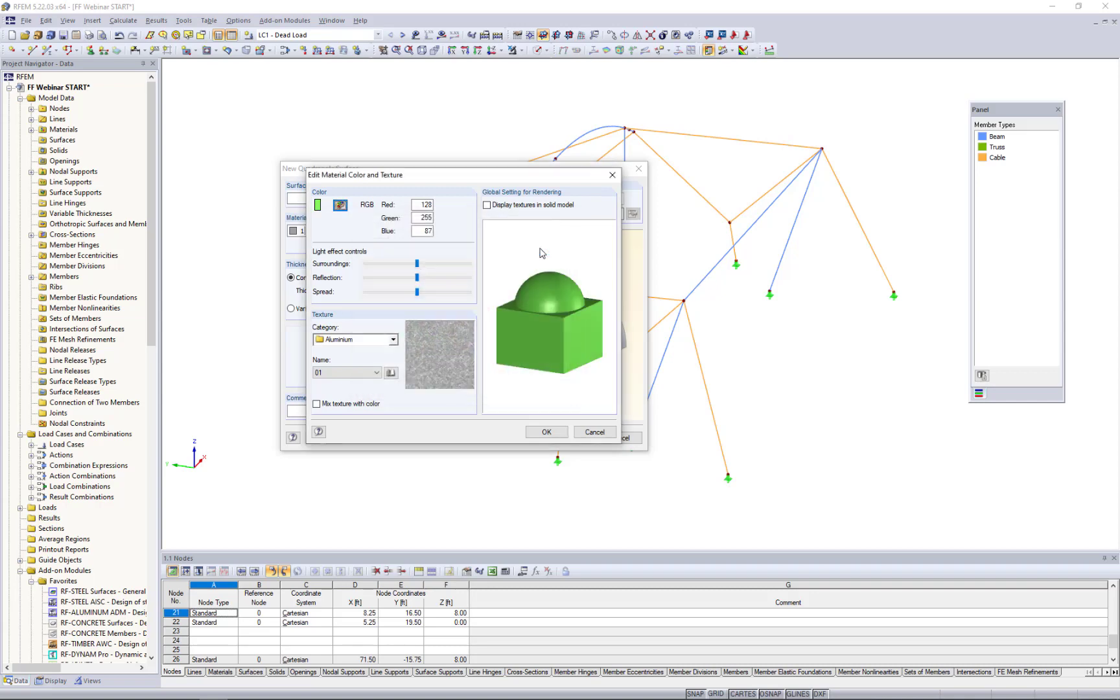
{"action": "left_click", "coordinate": [548, 432]}
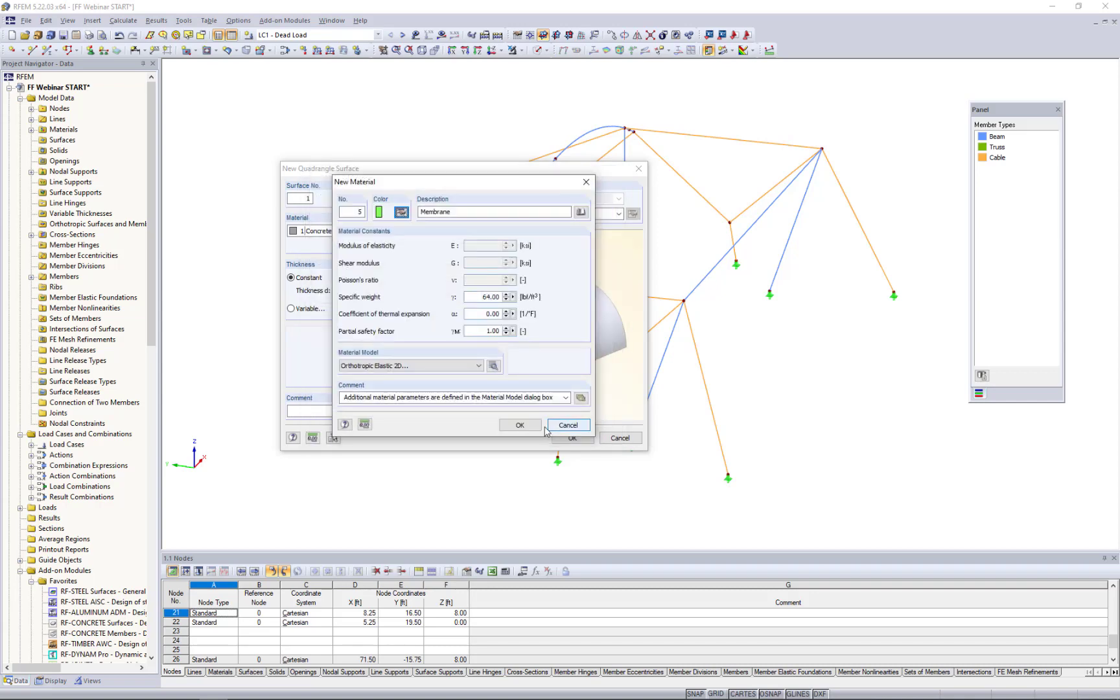
{"action": "left_click", "coordinate": [520, 424]}
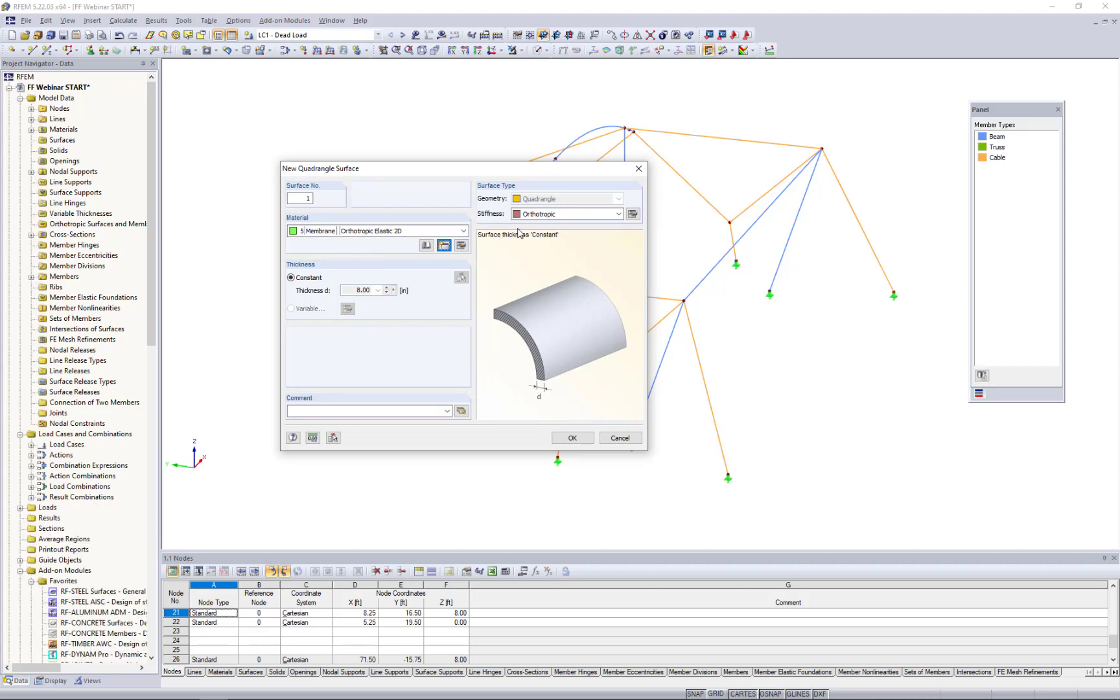
Step: Set the surface stiffness to Membrane - Orthotropic with a constant thickness of 0.04 in and accept the surface definition
{"action": "left_click", "coordinate": [533, 216]}
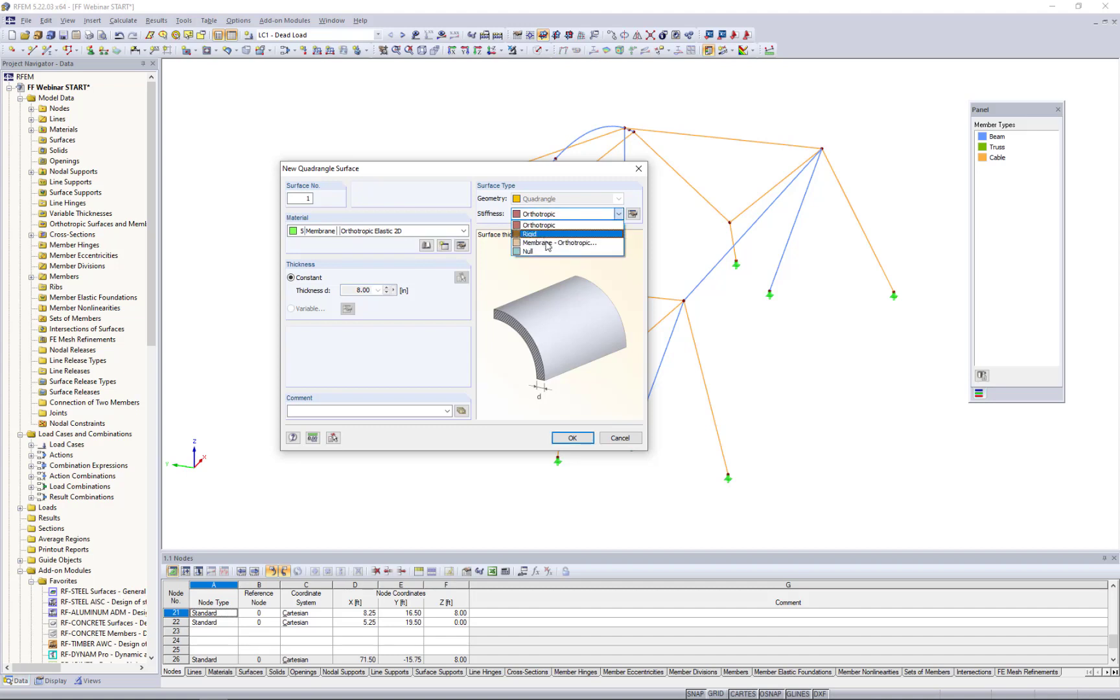
{"action": "left_click", "coordinate": [547, 243]}
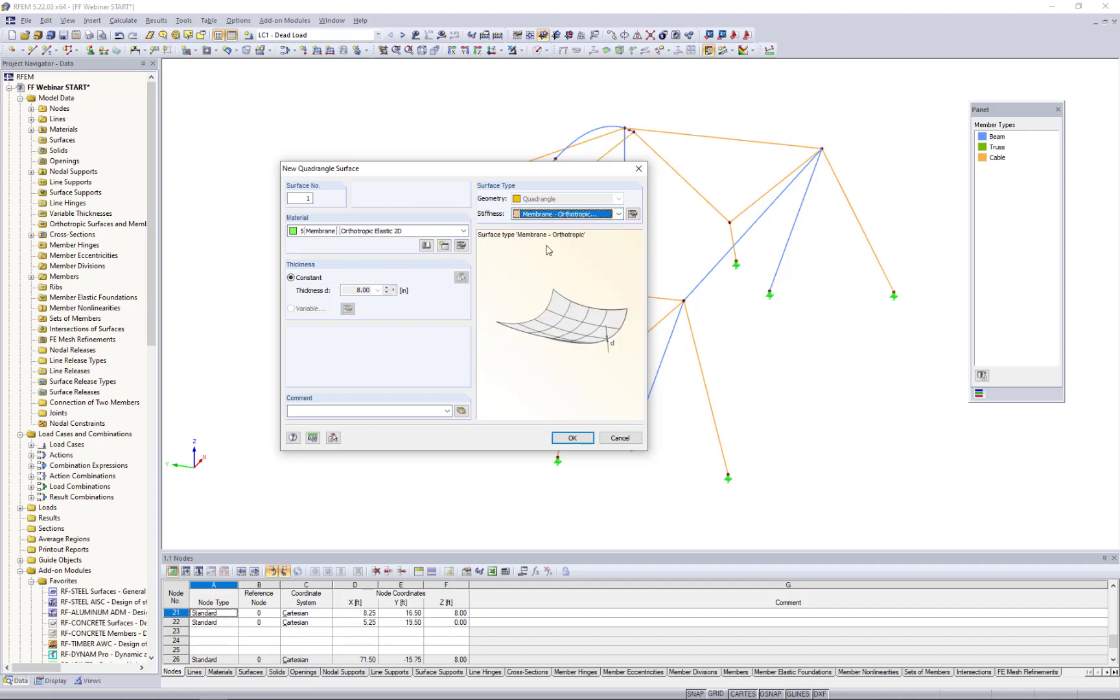
{"action": "left_click", "coordinate": [632, 215]}
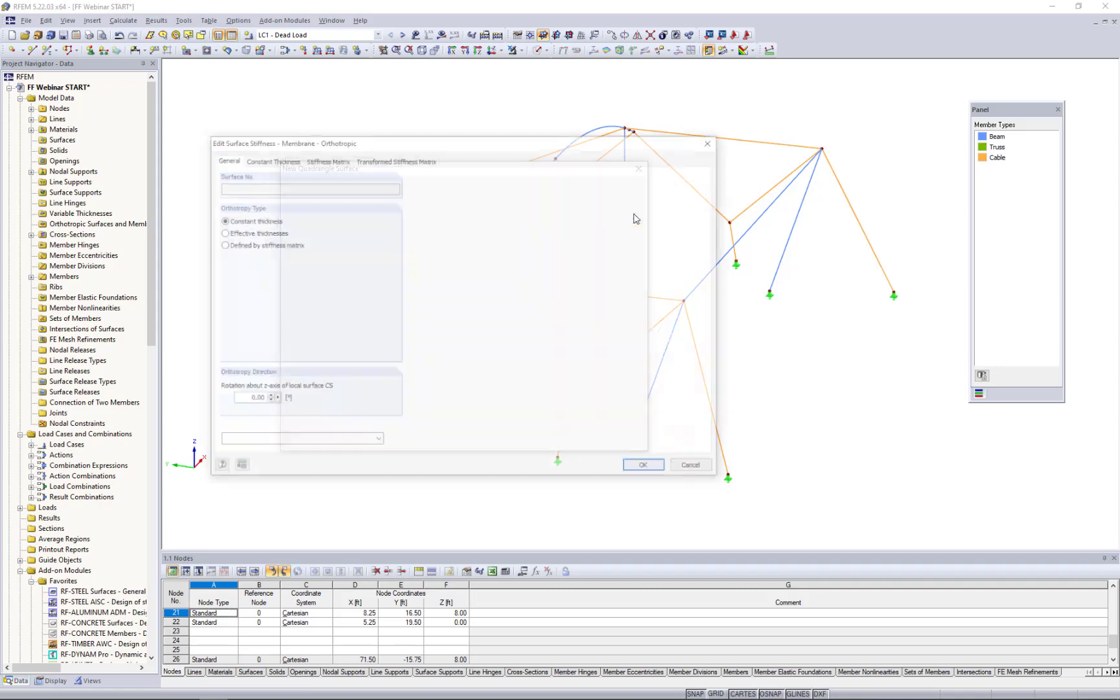
{"action": "left_click", "coordinate": [282, 161]}
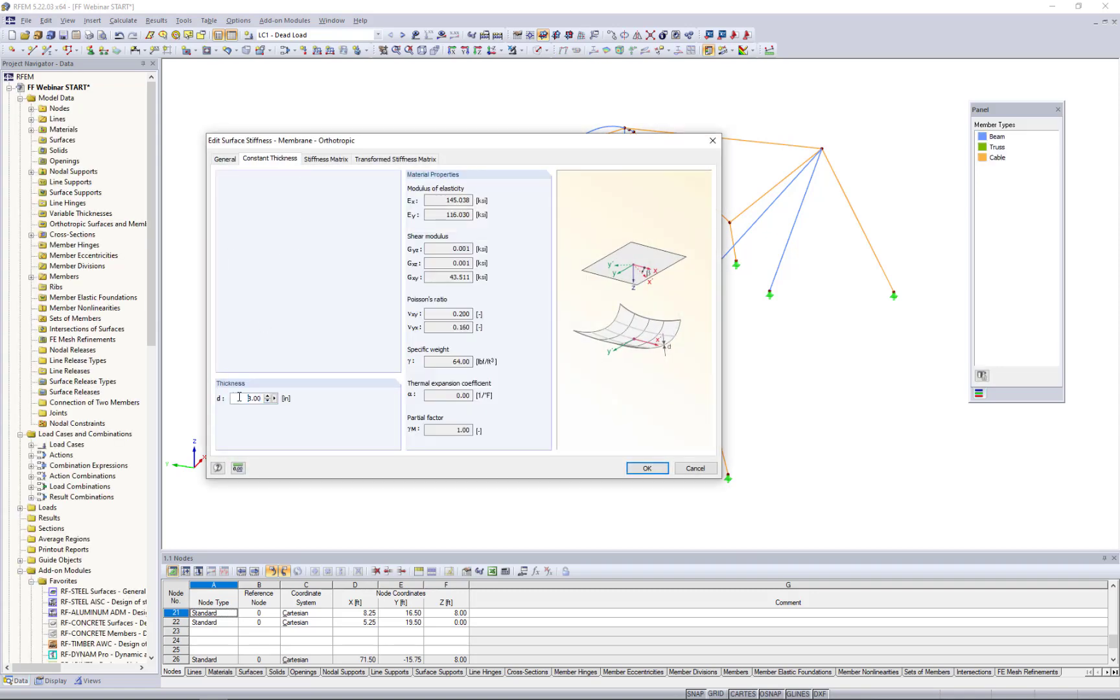
{"action": "double_click", "coordinate": [239, 398]}
{"action": "type", "text": "0.04"}
{"action": "left_click", "coordinate": [641, 466]}
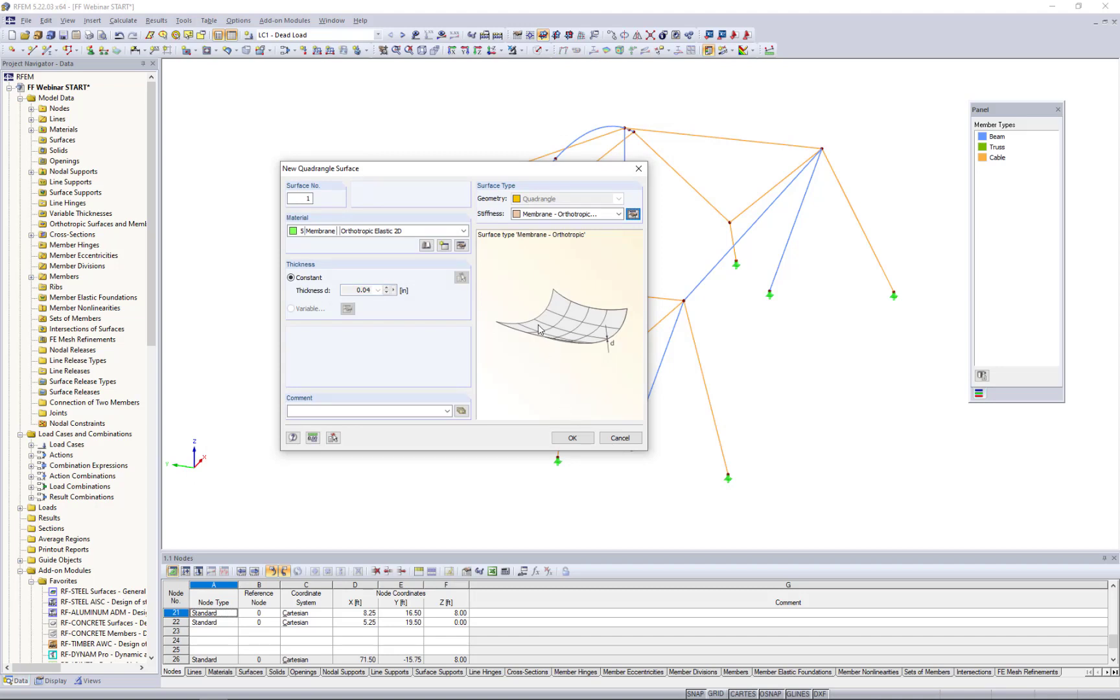
{"action": "left_click", "coordinate": [572, 437]}
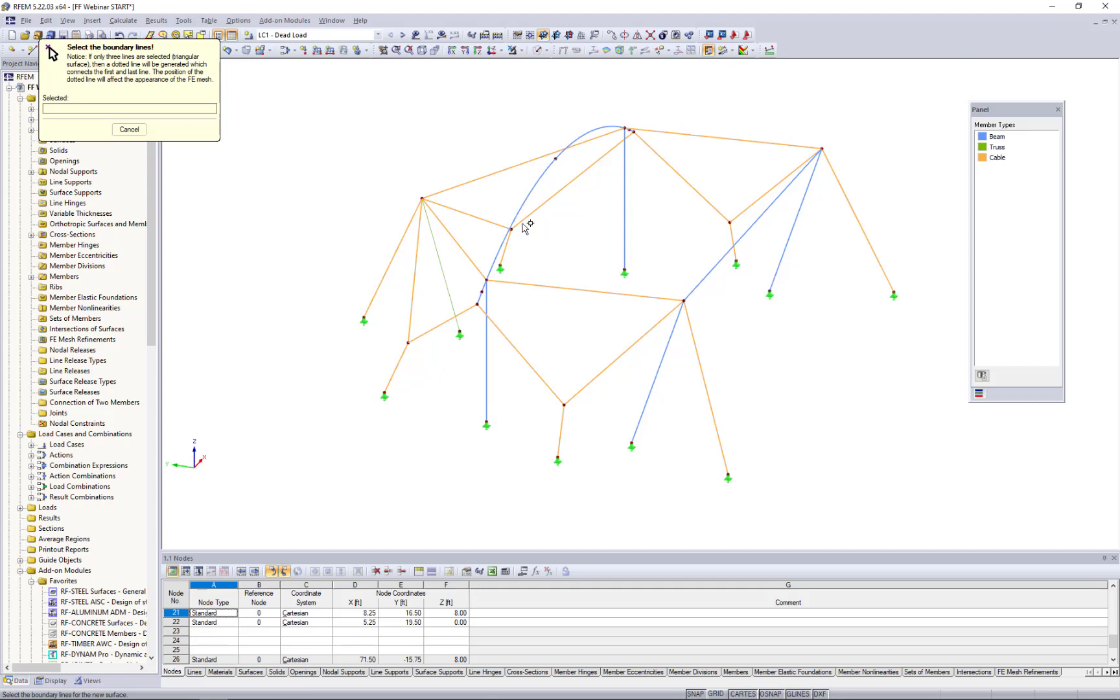
Step: Create a quadrangle membrane surface bounded by all arch segments, the straight beam and the two cables on each side between them
{"action": "left_click", "coordinate": [501, 50]}
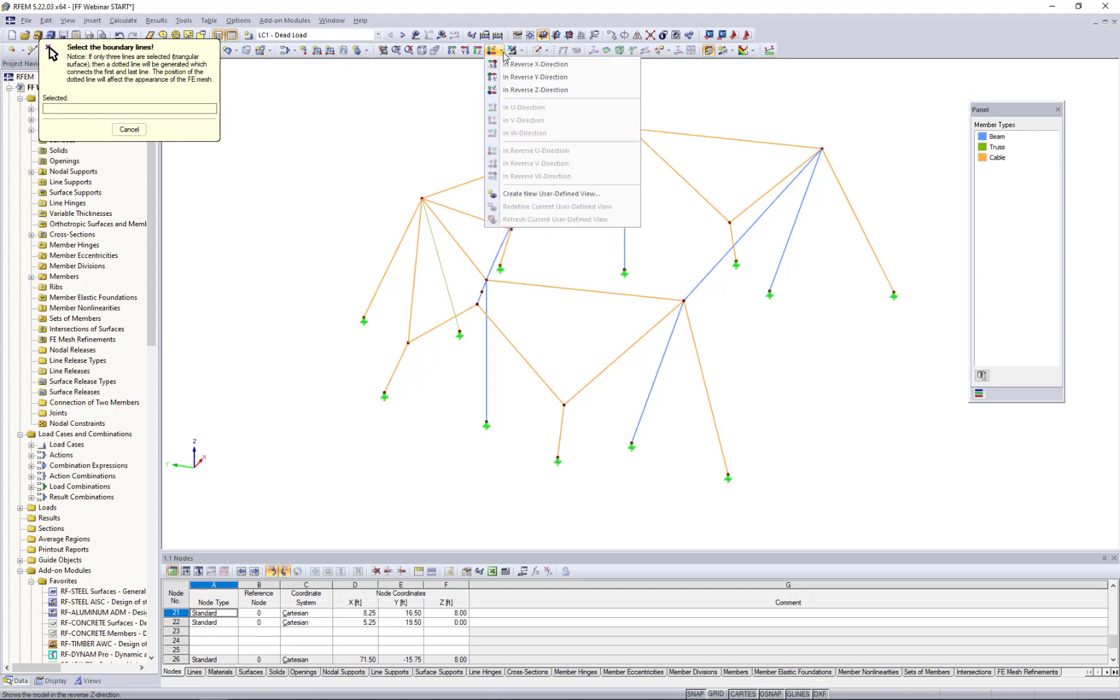
{"action": "left_click", "coordinate": [518, 91]}
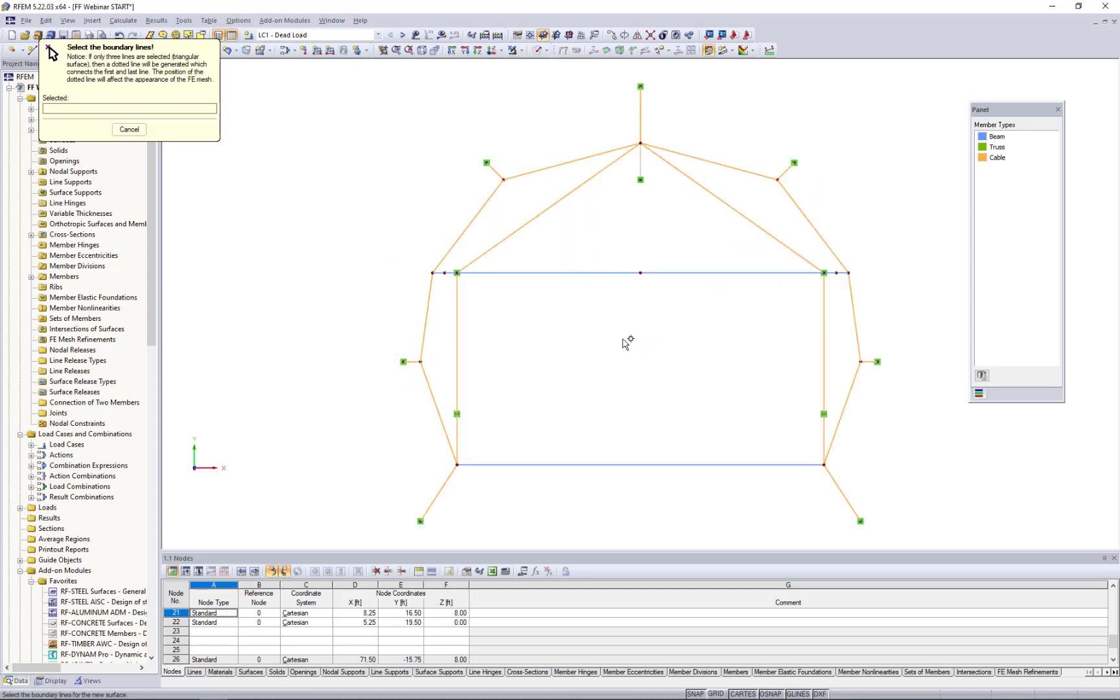
{"action": "middle_click_drag", "start_coordinate": [630, 355], "coordinate": [578, 347]}
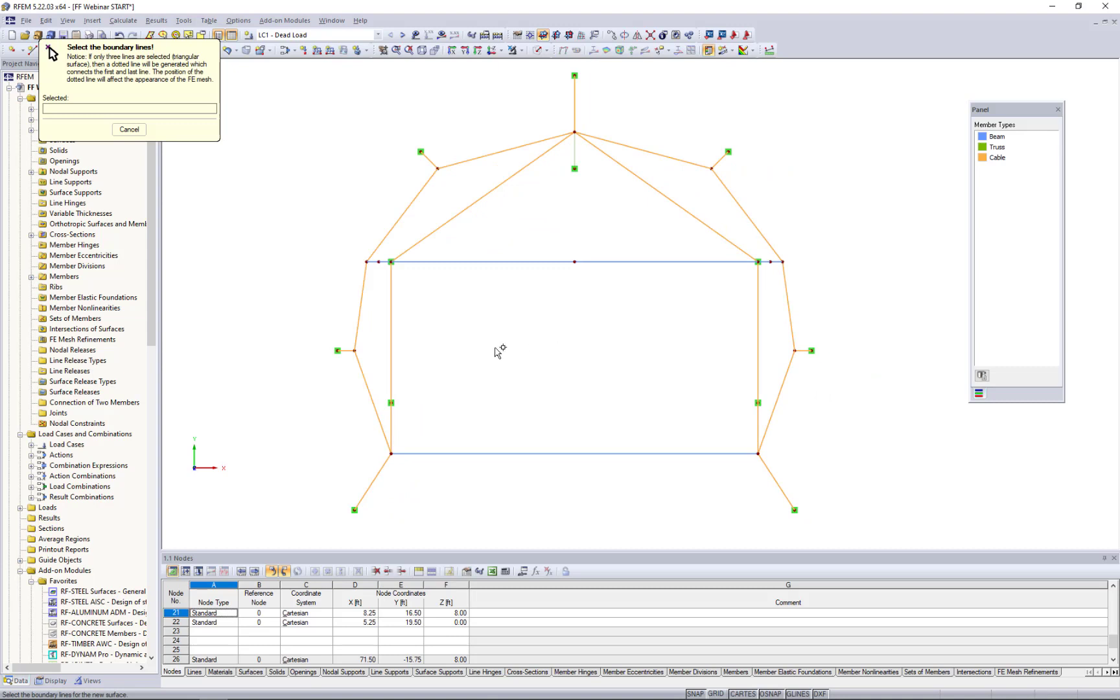
{"action": "left_click", "coordinate": [363, 379]}
{"action": "left_click", "coordinate": [359, 317]}
{"action": "left_click", "coordinate": [380, 262]}
{"action": "left_click", "coordinate": [418, 263]}
{"action": "left_click", "coordinate": [766, 262]}
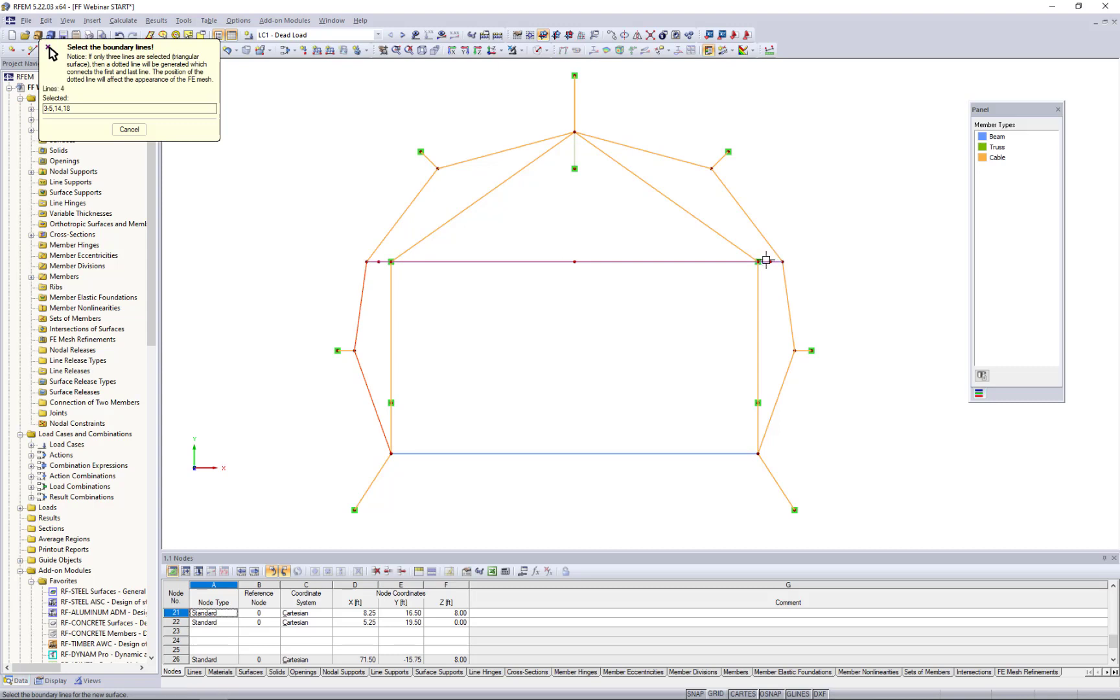
{"action": "left_click", "coordinate": [786, 291]}
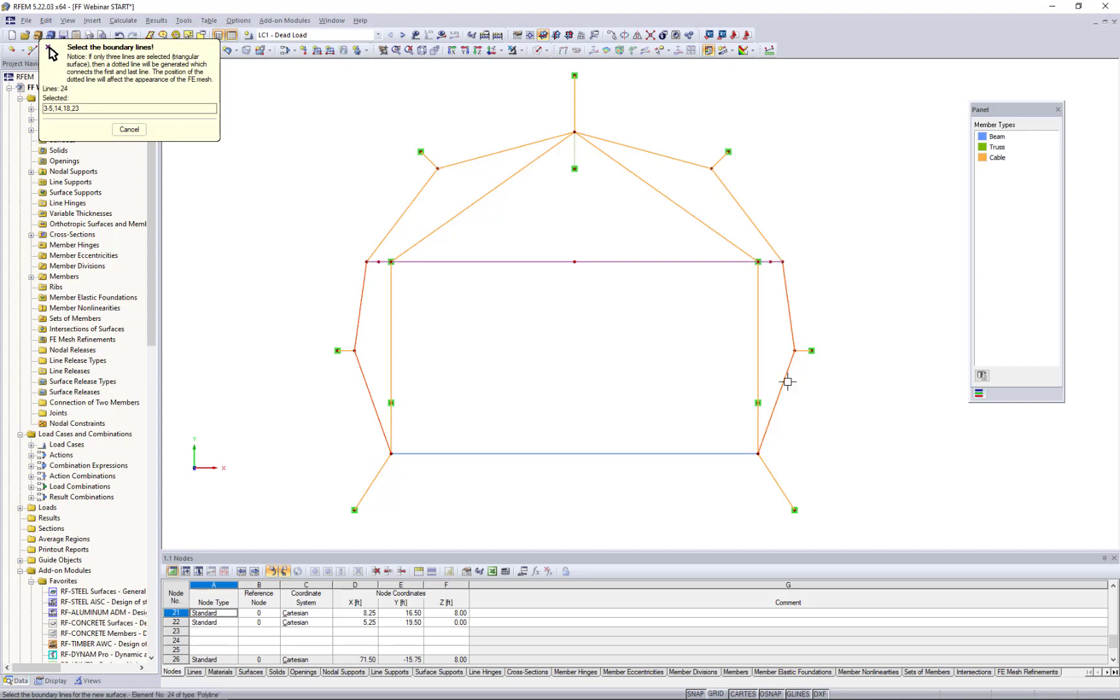
{"action": "left_click", "coordinate": [570, 454]}
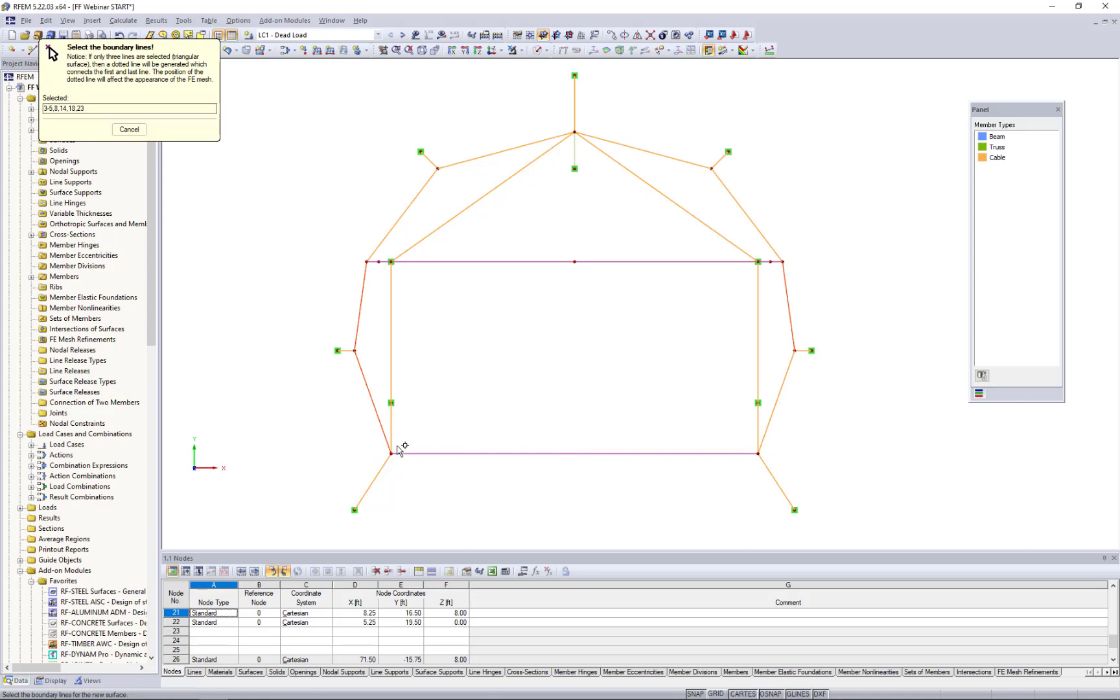
{"action": "left_click", "coordinate": [773, 412]}
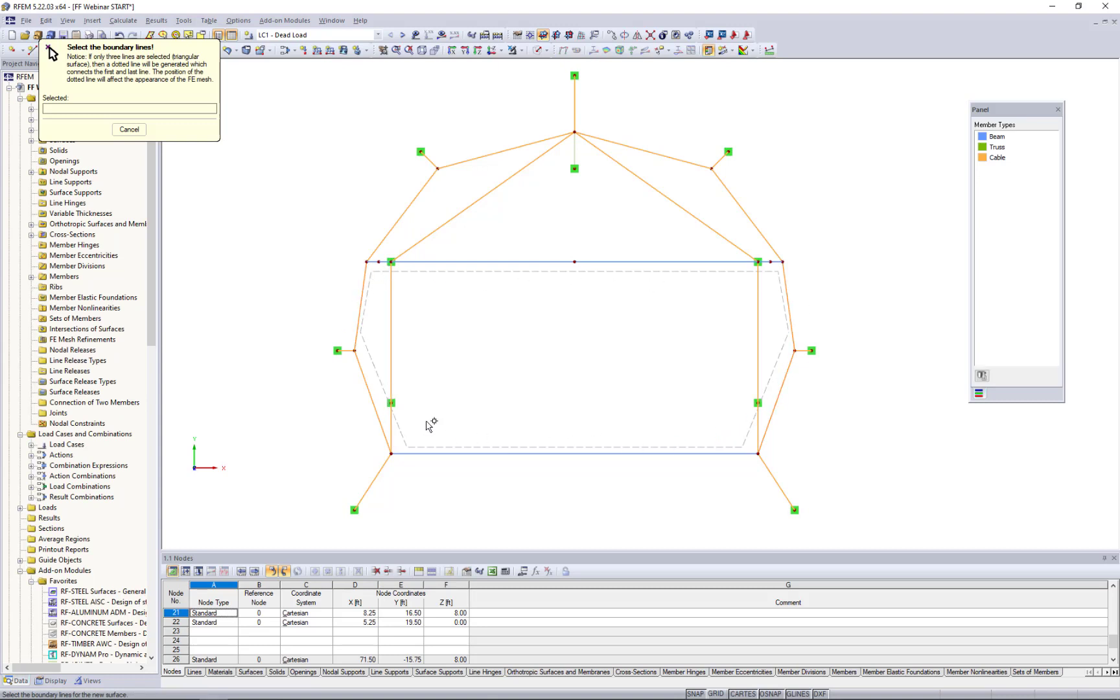
Step: Create a second quadrangle membrane surface bounded by the four outer cables around the truss mast and the two main arch segments
{"action": "left_click", "coordinate": [390, 233]}
{"action": "left_click", "coordinate": [491, 155]}
{"action": "left_click", "coordinate": [622, 145]}
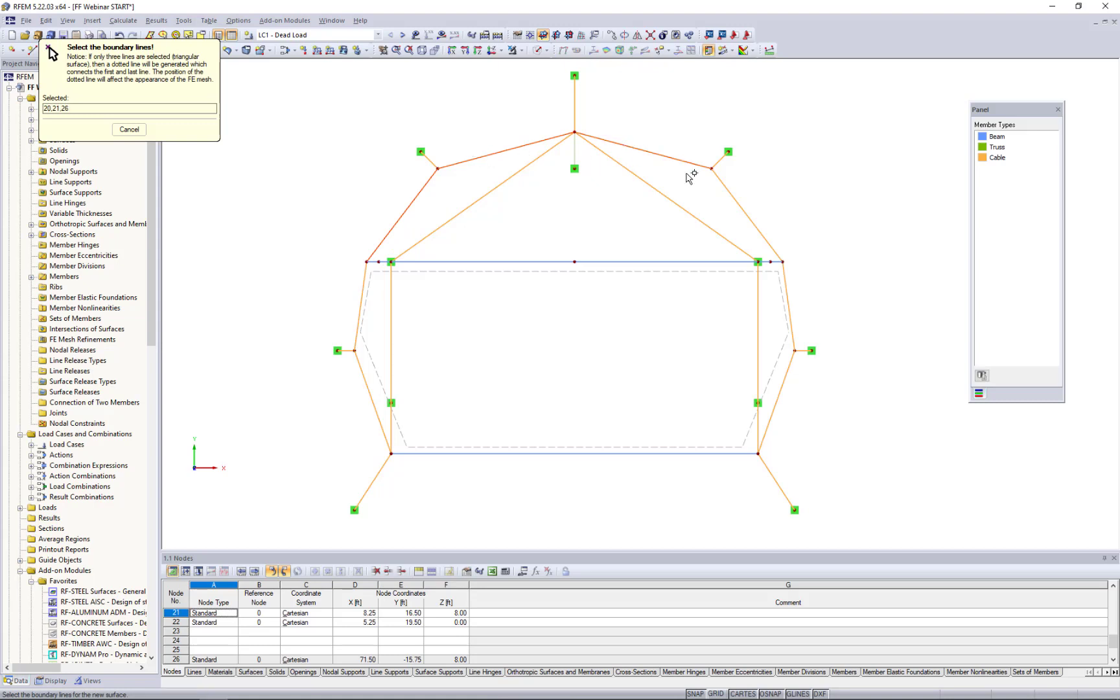
{"action": "left_click", "coordinate": [725, 187]}
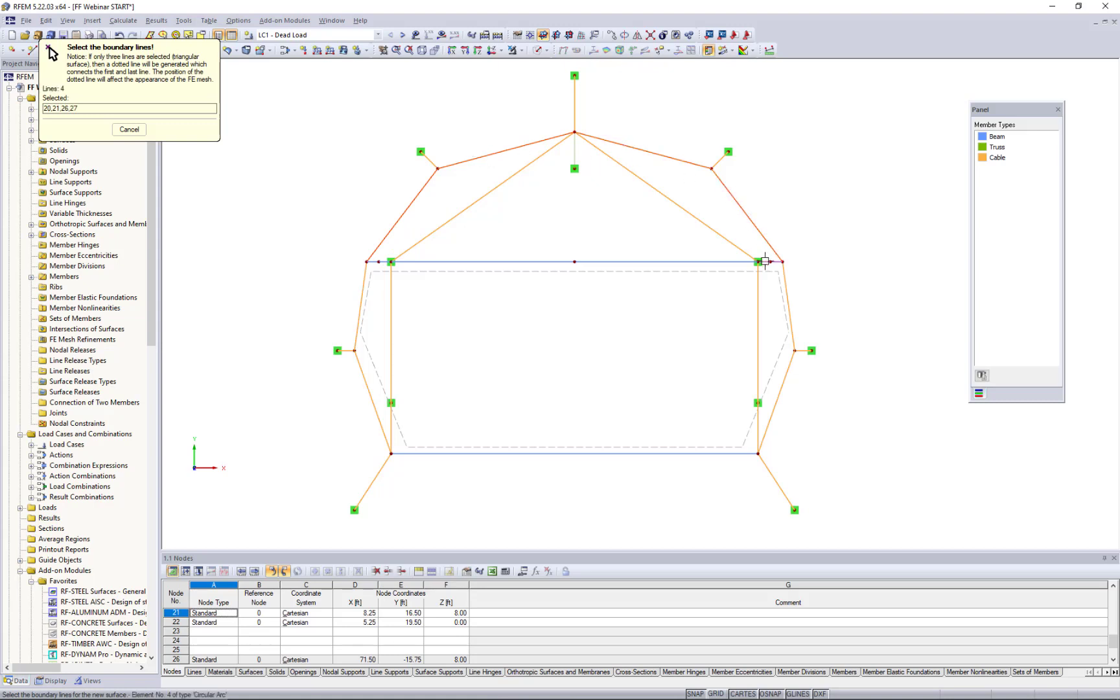
{"action": "left_click", "coordinate": [622, 260]}
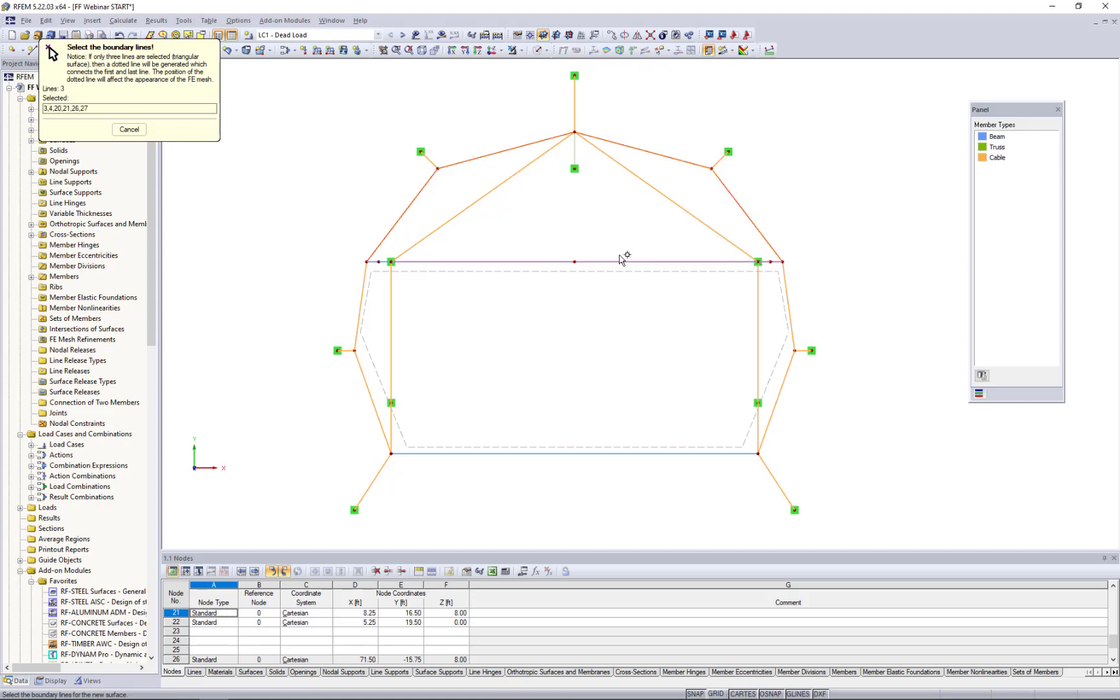
{"action": "left_click", "coordinate": [383, 262]}
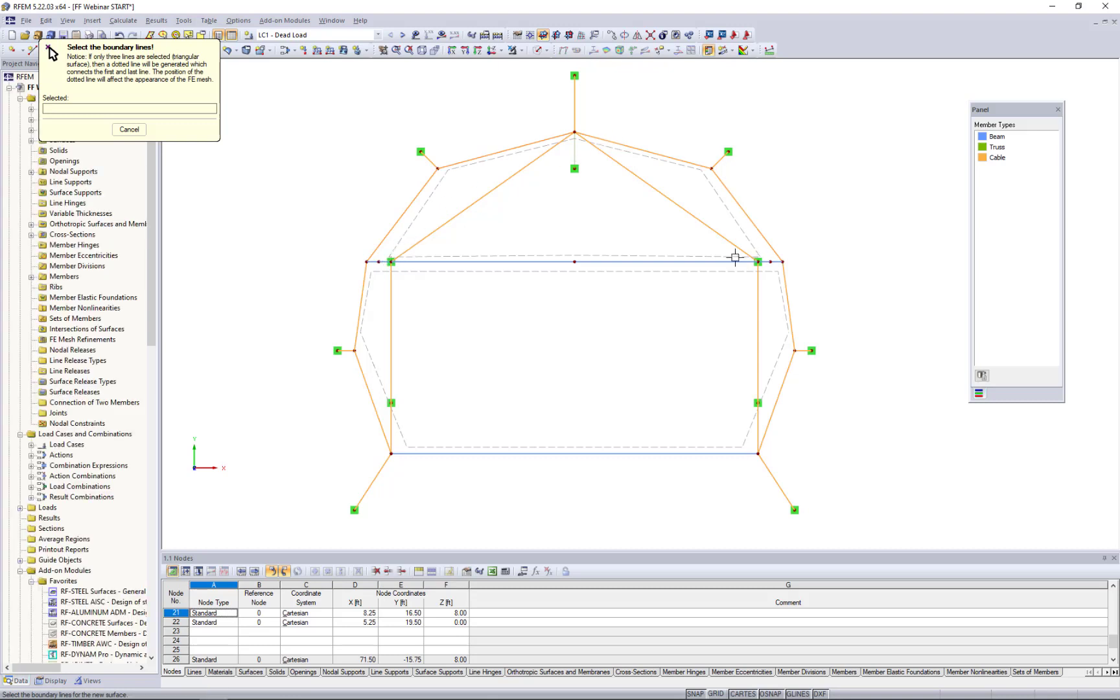
{"action": "key", "text": "Escape"}
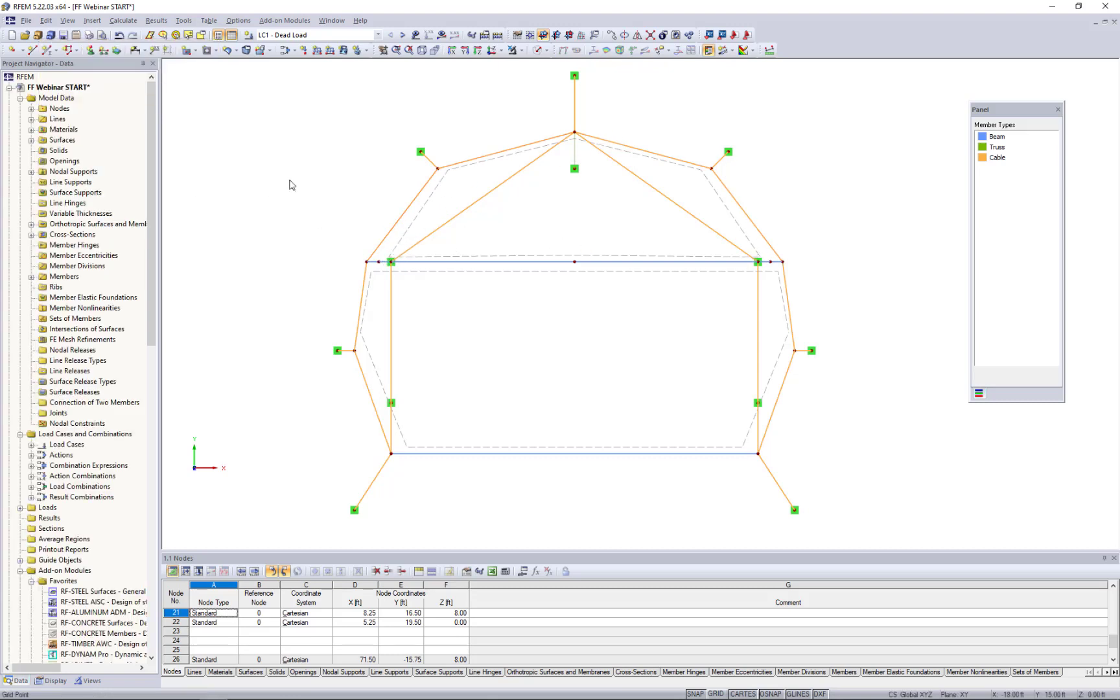
Step: Show the model in 3D with the Solid Transparent display to check both membrane surfaces
{"action": "middle_click_drag", "start_coordinate": [281, 402], "coordinate": [569, 256], "text": "ctrl"}
{"action": "left_click", "coordinate": [547, 50]}
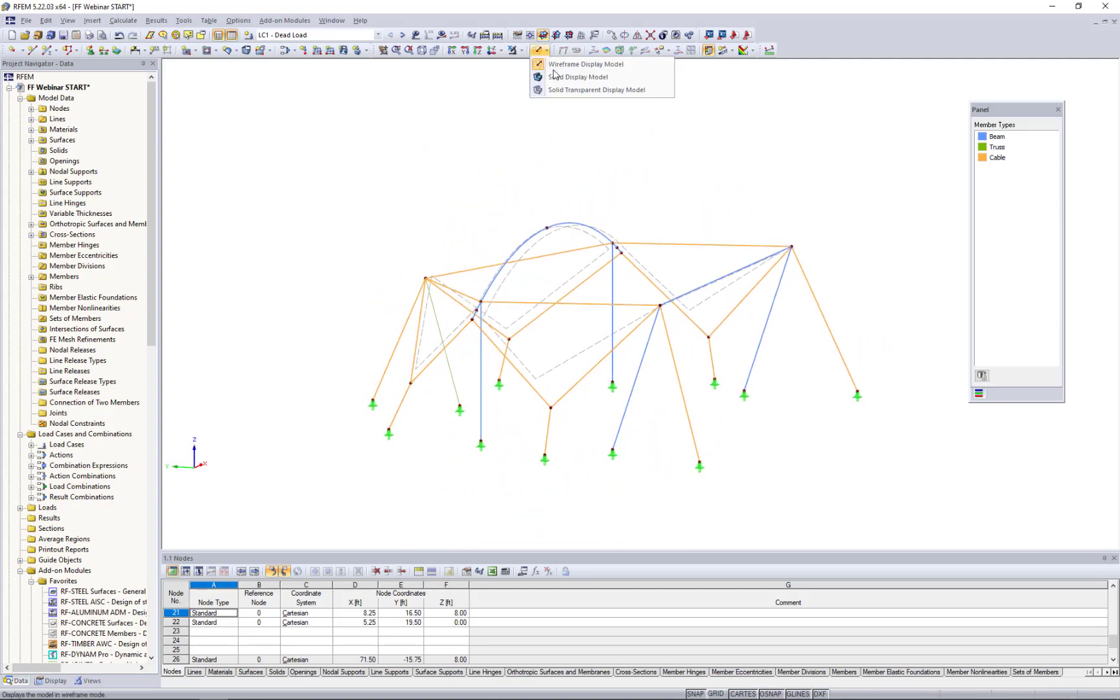
{"action": "left_click", "coordinate": [561, 90]}
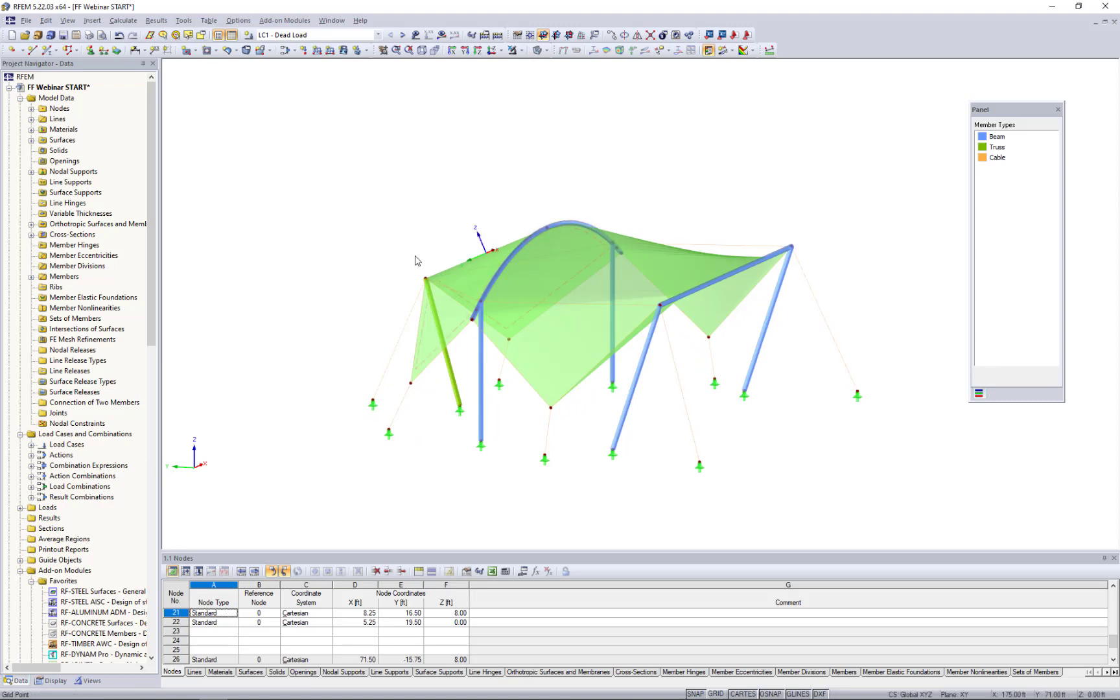
{"action": "mouse_move", "coordinate": [415, 255]}
{"action": "middle_mouse_down", "text": "ctrl"}
{"action": "mouse_move", "coordinate": [577, 271]}
{"action": "mouse_move", "coordinate": [419, 253]}
{"action": "middle_mouse_up", "text": "ctrl"}
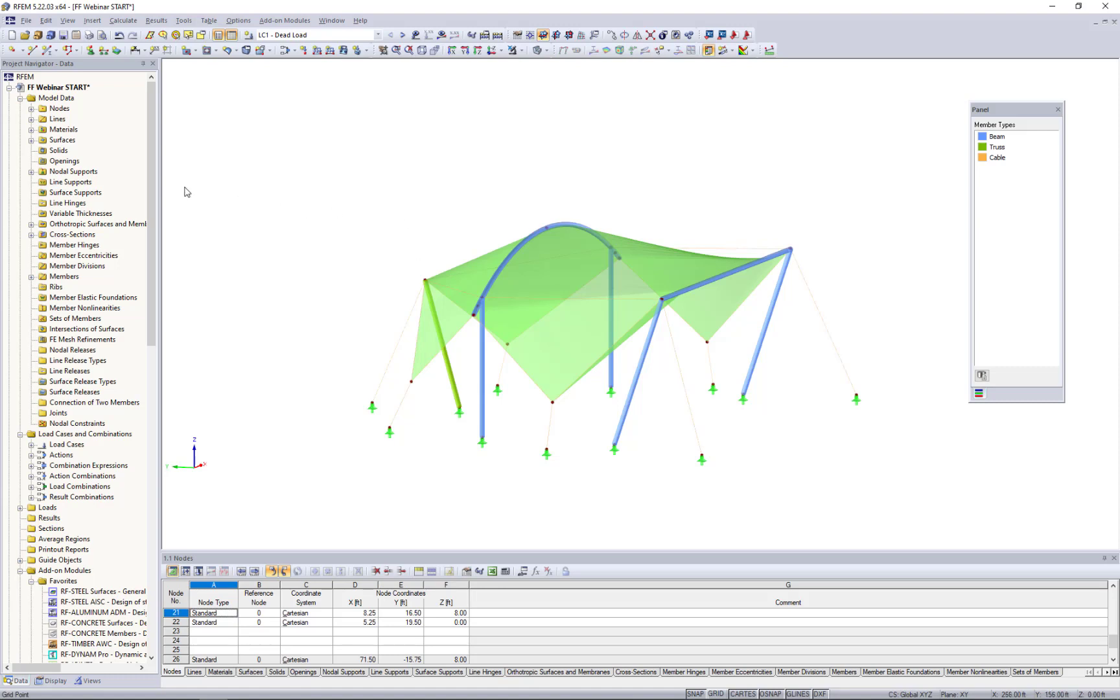
Step: Activate the RF-FORM-FINDING option in the model's general data
{"action": "right_click", "coordinate": [74, 89]}
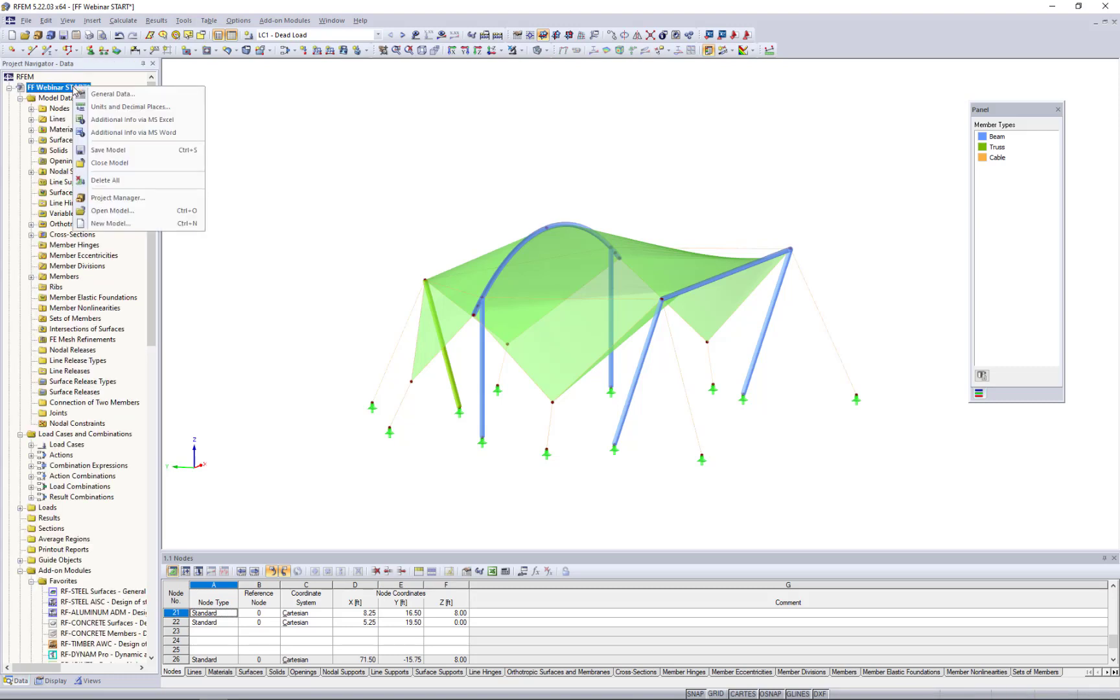
{"action": "left_click", "coordinate": [105, 96]}
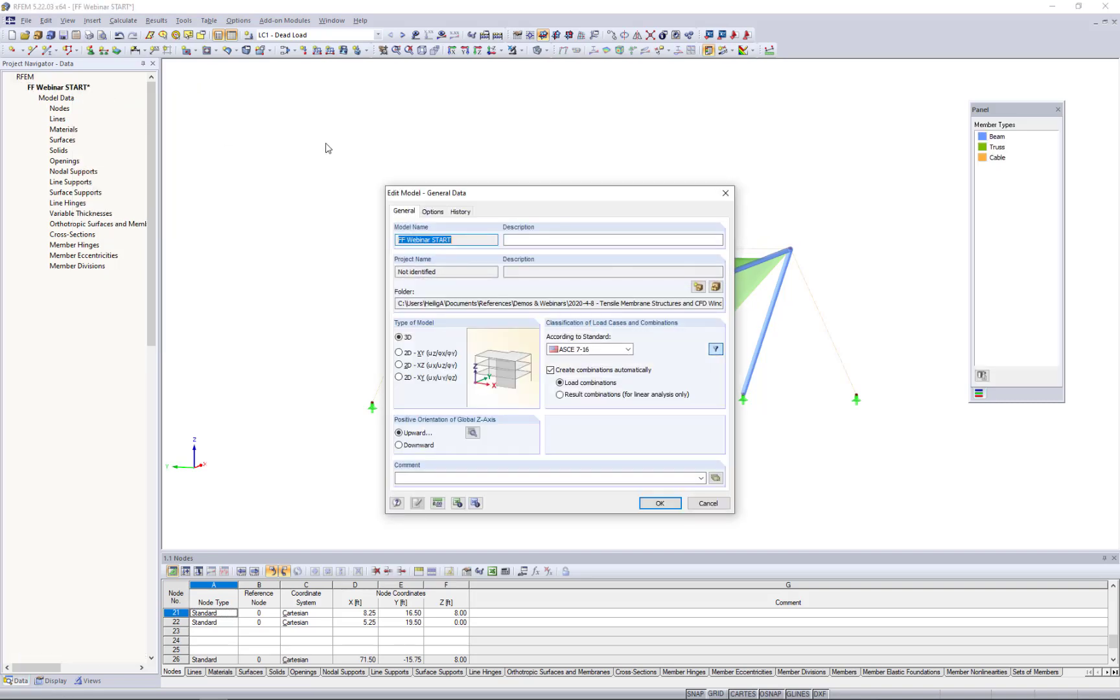
{"action": "left_click", "coordinate": [434, 212]}
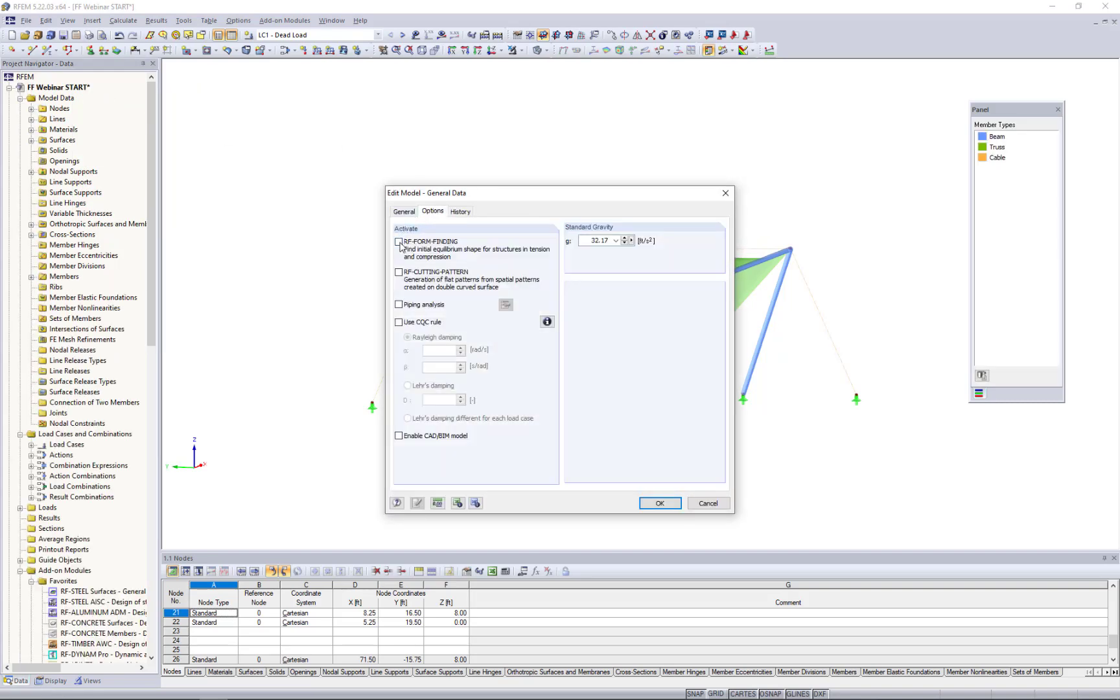
{"action": "left_click", "coordinate": [399, 242]}
{"action": "left_click", "coordinate": [653, 509]}
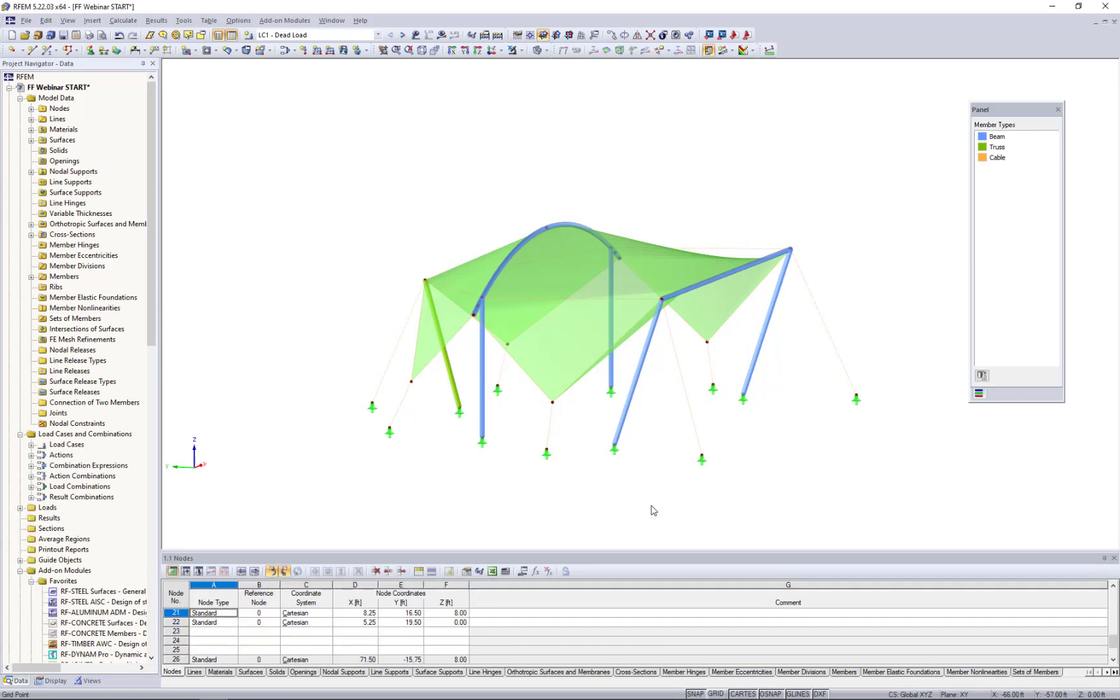
Step: Show the whole model in plan view along the Z-axis with the Wireframe display
{"action": "scroll", "coordinate": [681, 516], "scroll_direction": "down", "scroll_amount": 5}
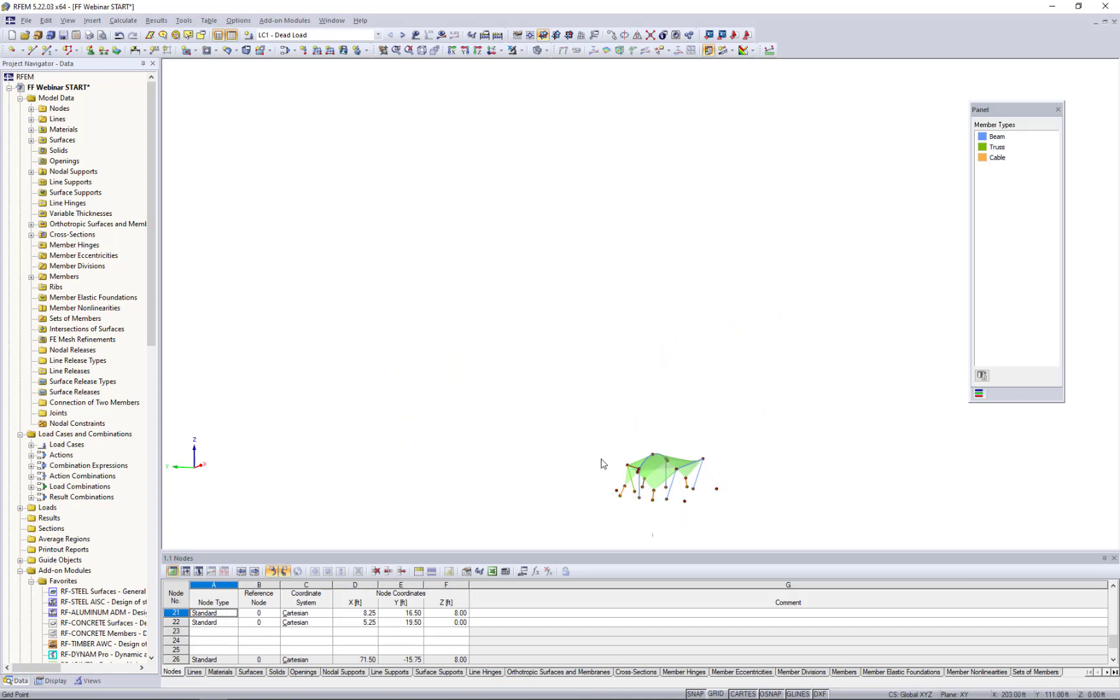
{"action": "middle_click_drag", "start_coordinate": [644, 494], "coordinate": [606, 387]}
{"action": "scroll", "coordinate": [606, 386], "scroll_direction": "up", "scroll_amount": 5}
{"action": "scroll", "coordinate": [603, 382], "scroll_direction": "down", "scroll_amount": 1}
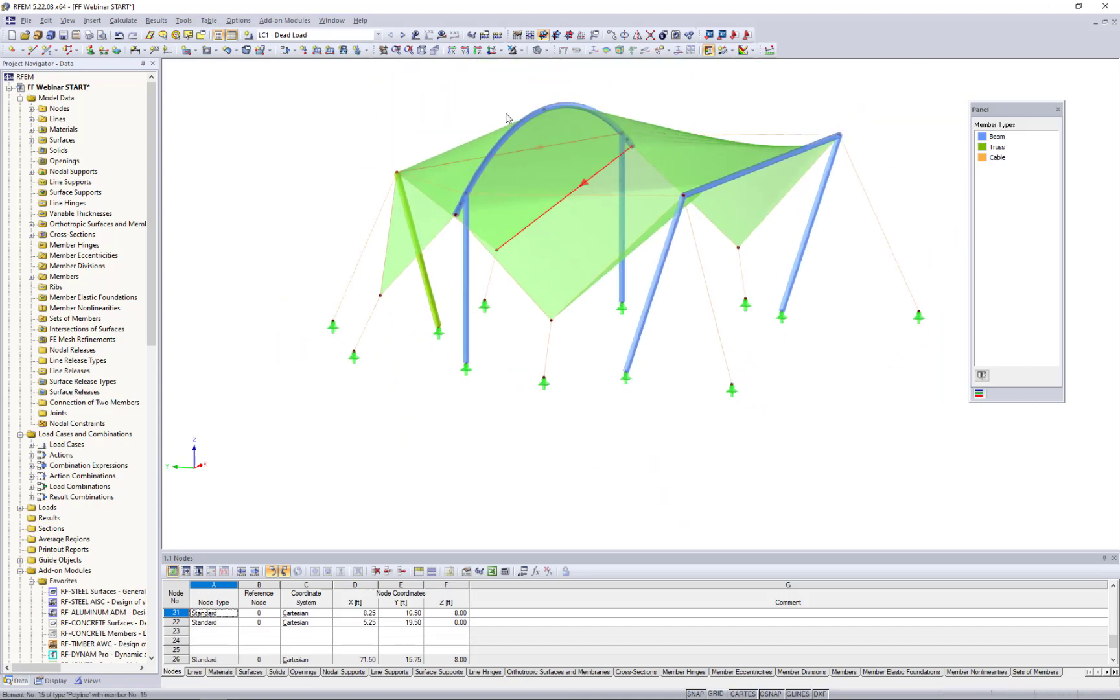
{"action": "left_click", "coordinate": [490, 52]}
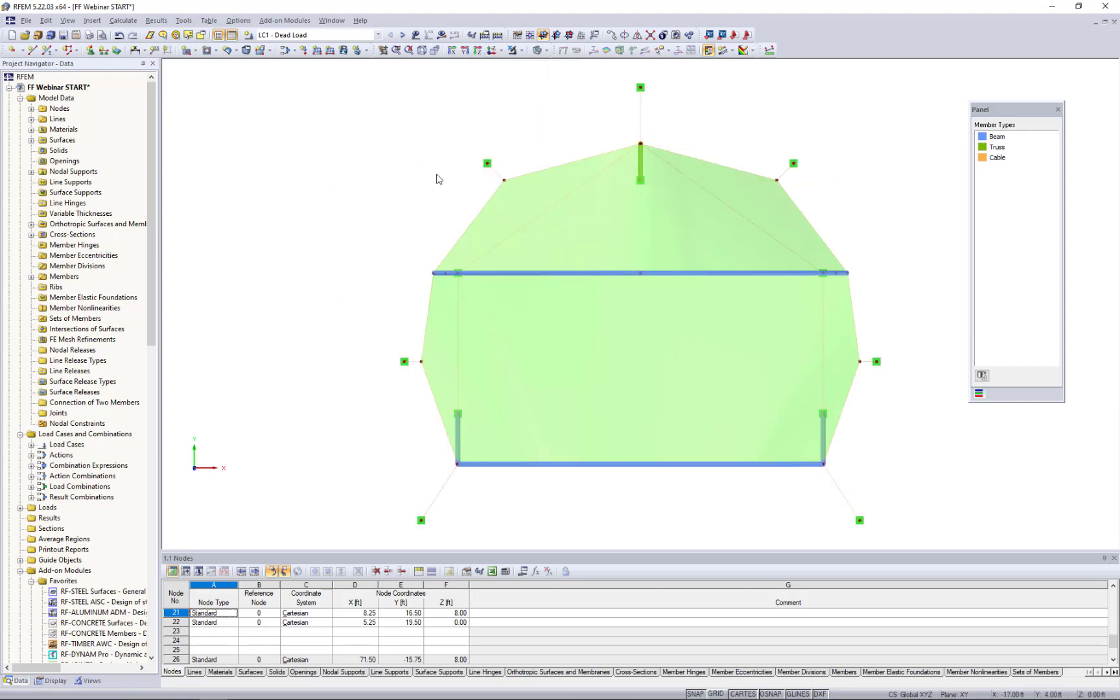
{"action": "left_click", "coordinate": [546, 50]}
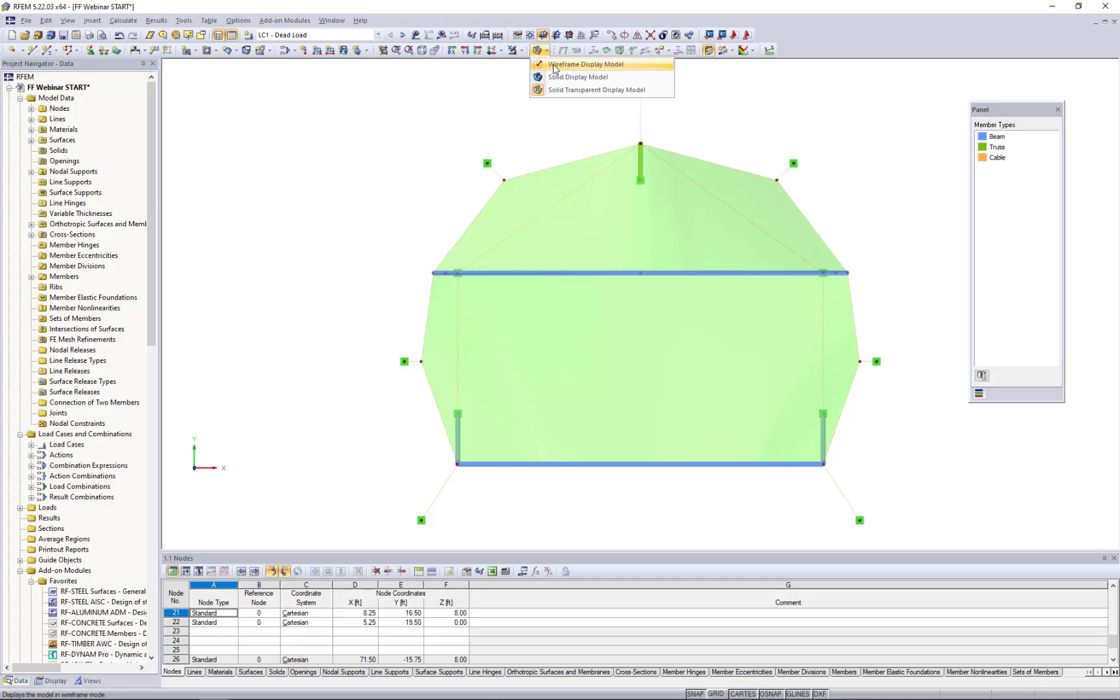
{"action": "left_click", "coordinate": [555, 67]}
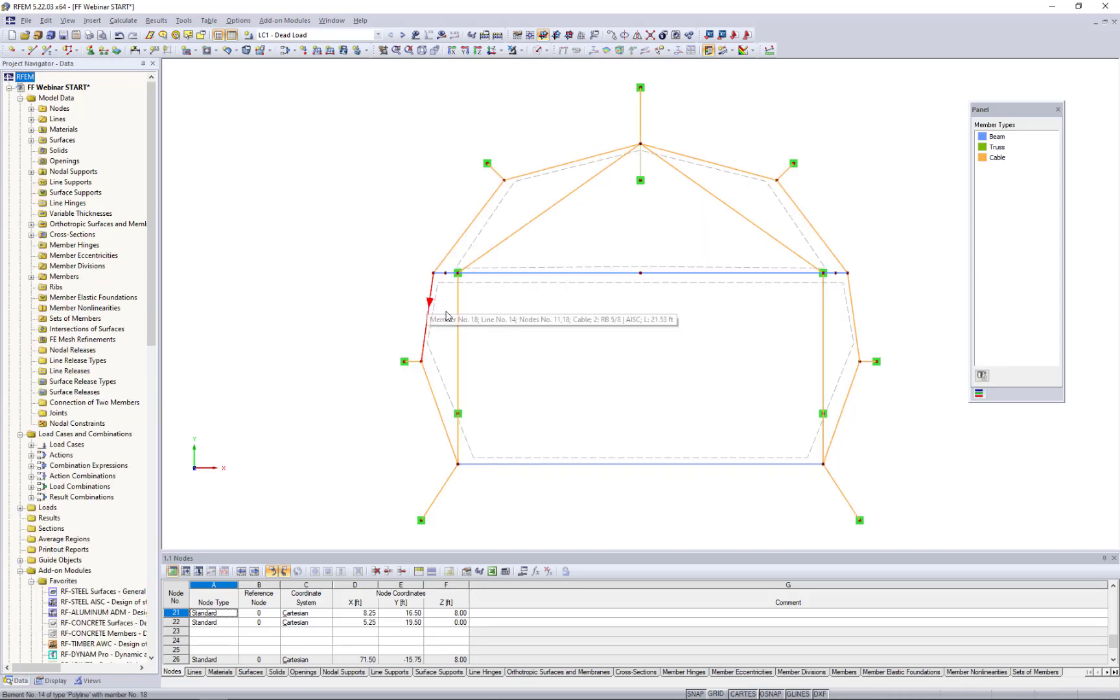
Step: Define form-finding by force for the two parallel cables between the arch columns and the straight beam, with a 0.225 kip average cable force
{"action": "left_click", "coordinate": [462, 326]}
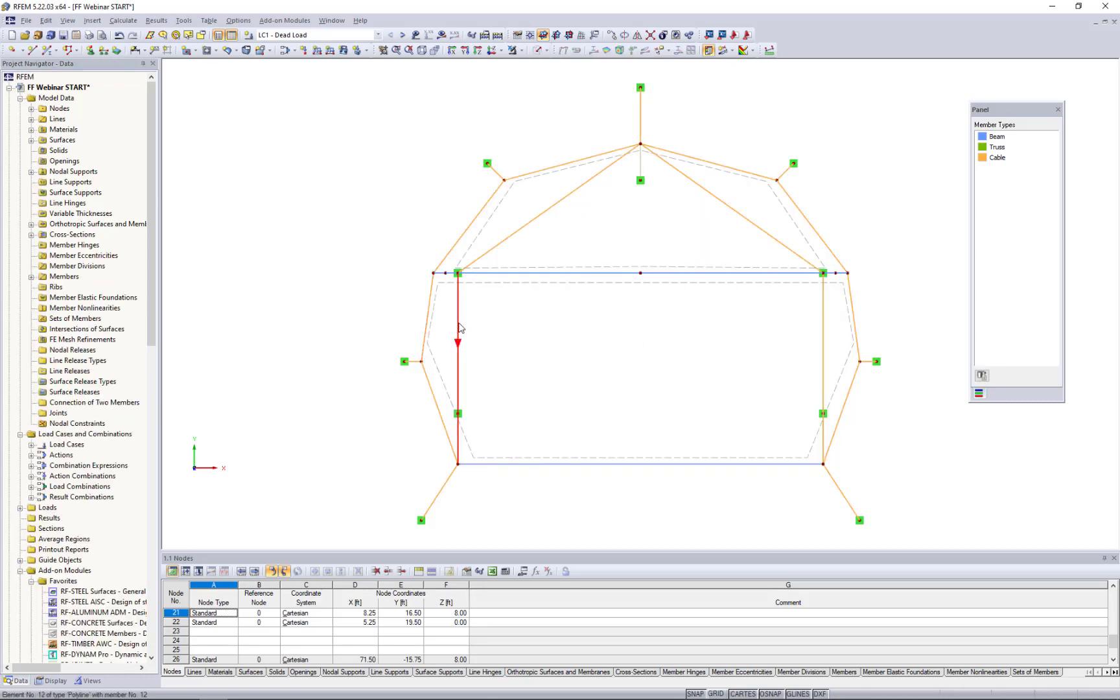
{"action": "left_click", "coordinate": [822, 336]}
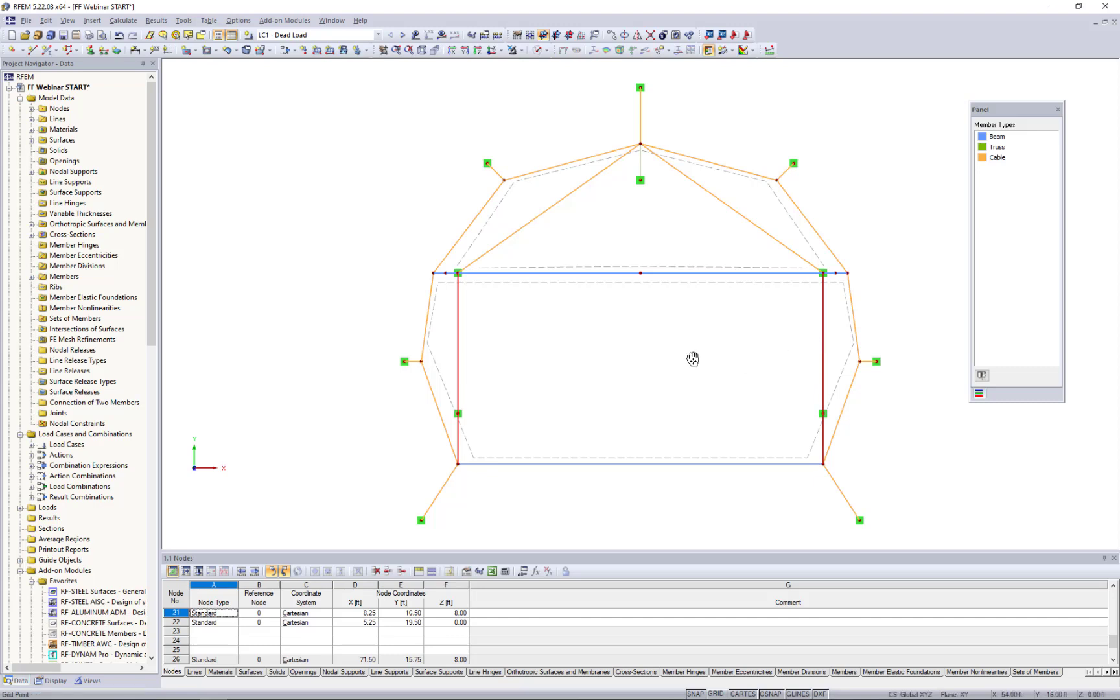
{"action": "middle_click_drag", "start_coordinate": [693, 357], "coordinate": [663, 357]}
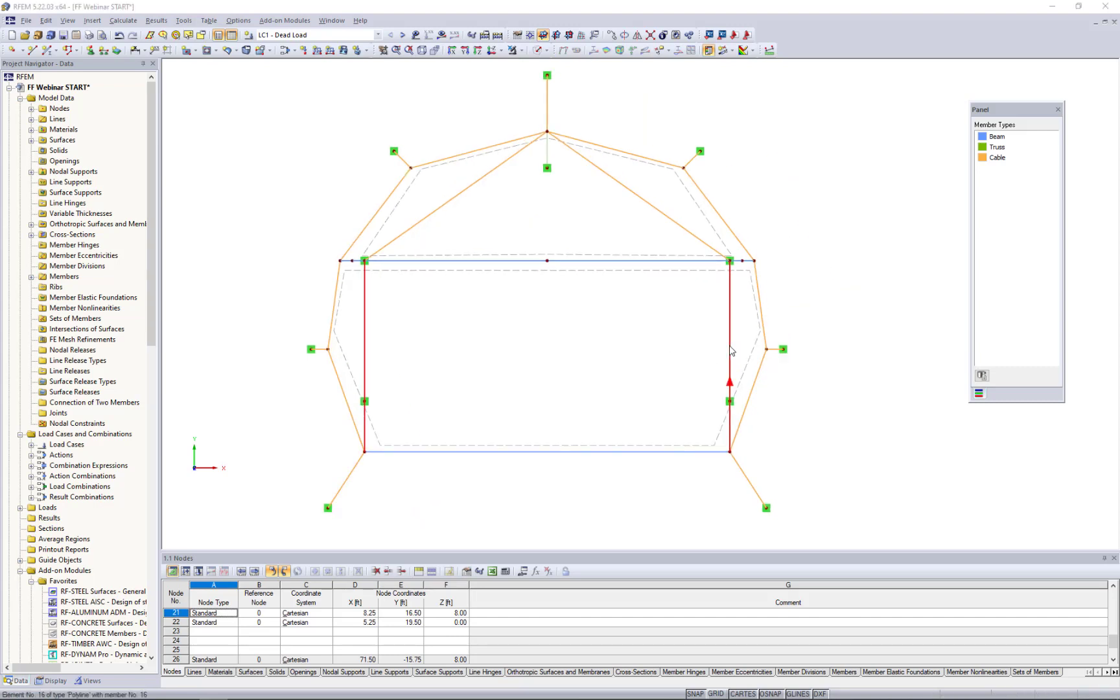
{"action": "double_click", "coordinate": [730, 350]}
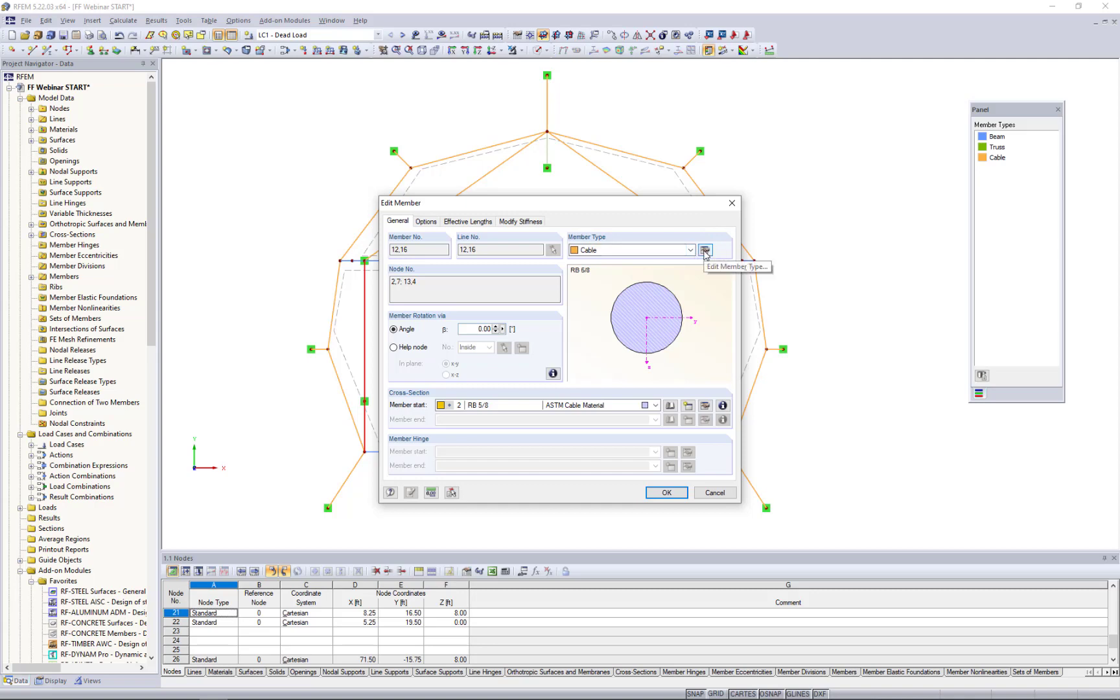
{"action": "left_click", "coordinate": [705, 250]}
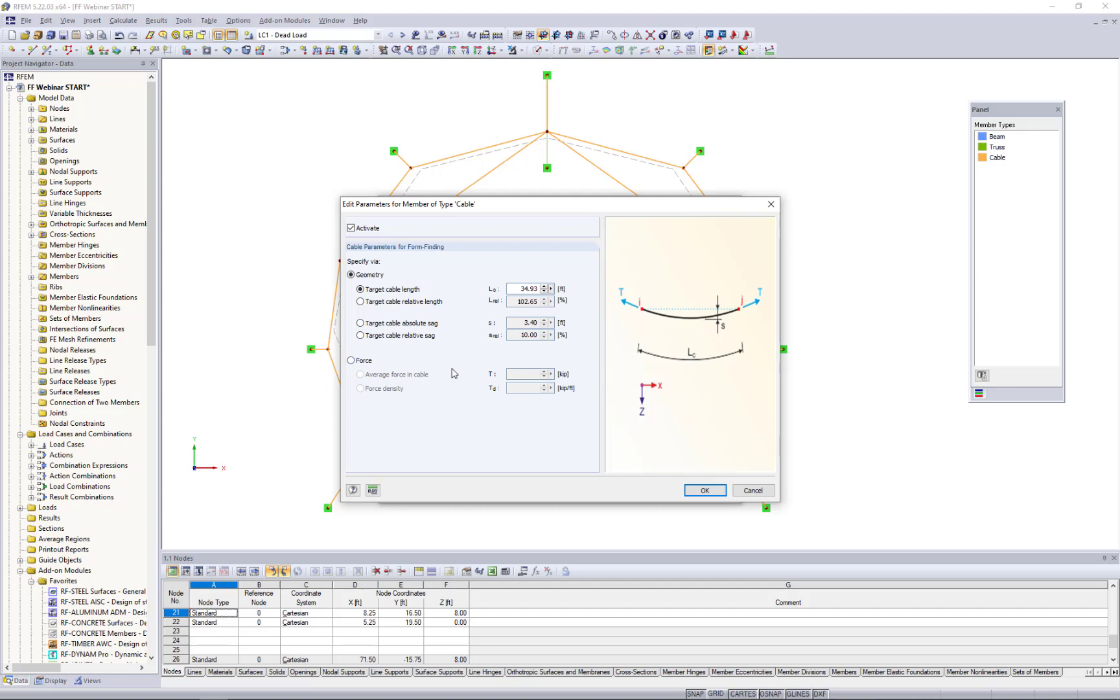
{"action": "left_click", "coordinate": [351, 360]}
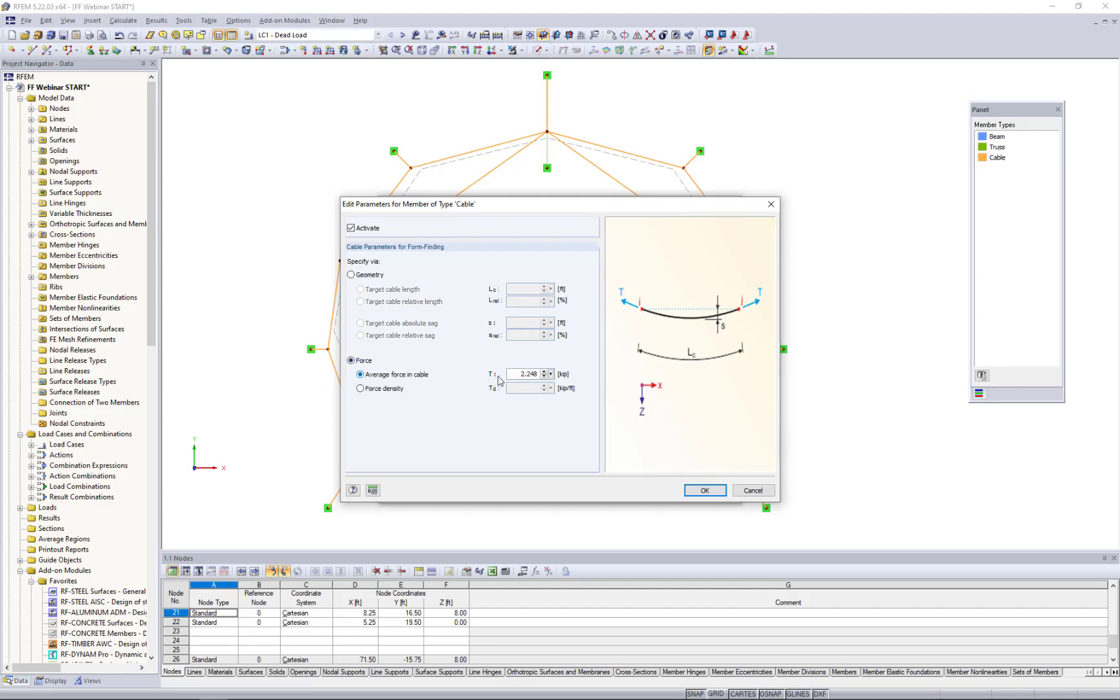
{"action": "double_click", "coordinate": [516, 374]}
{"action": "type", "text": "0.225"}
{"action": "left_click", "coordinate": [704, 490]}
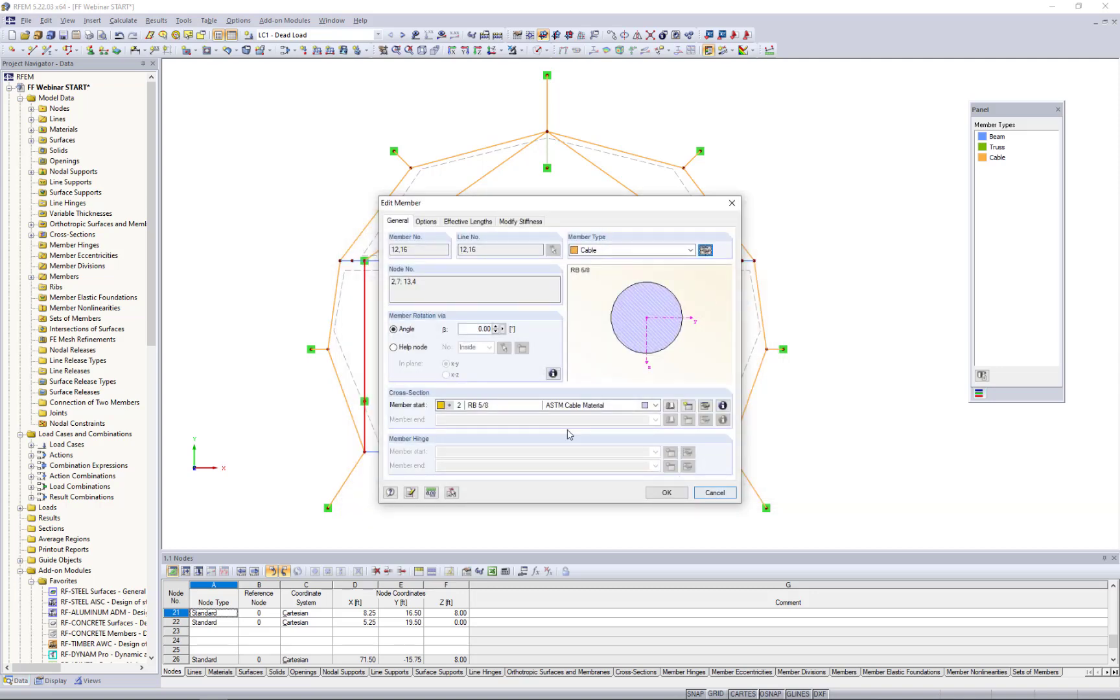
{"action": "left_click", "coordinate": [666, 494]}
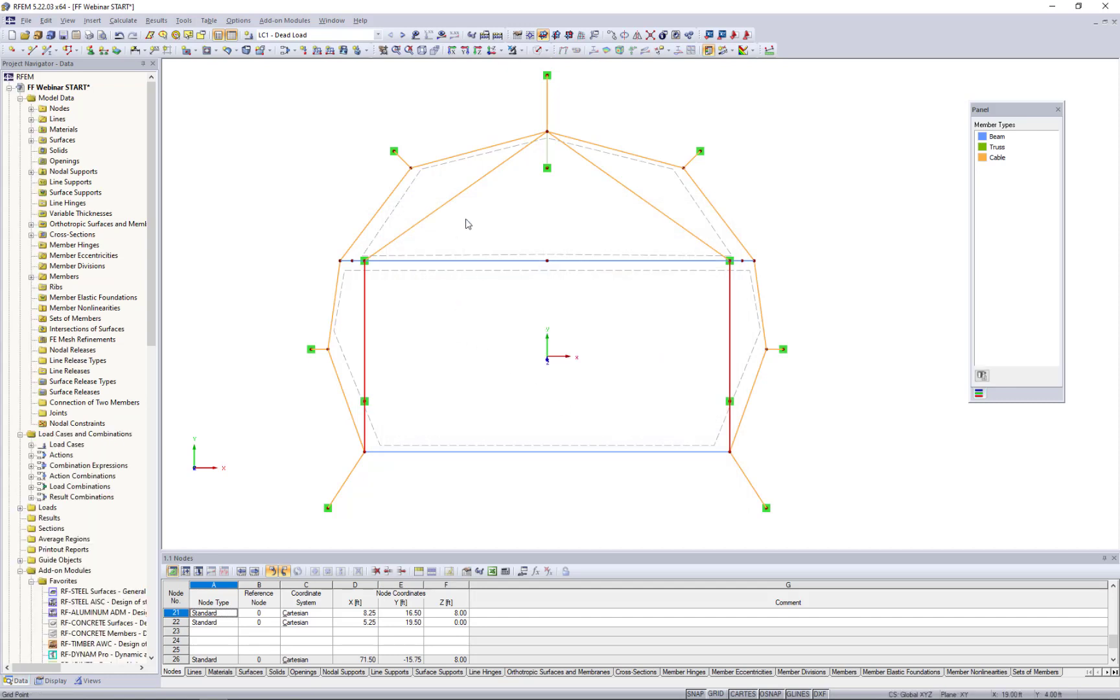
Step: Define form-finding by target cable relative length for the three cables at the truss mast head and the two anchor cables at the straight beam
{"action": "left_click", "coordinate": [453, 199]}
{"action": "left_click", "coordinate": [547, 114], "text": "ctrl"}
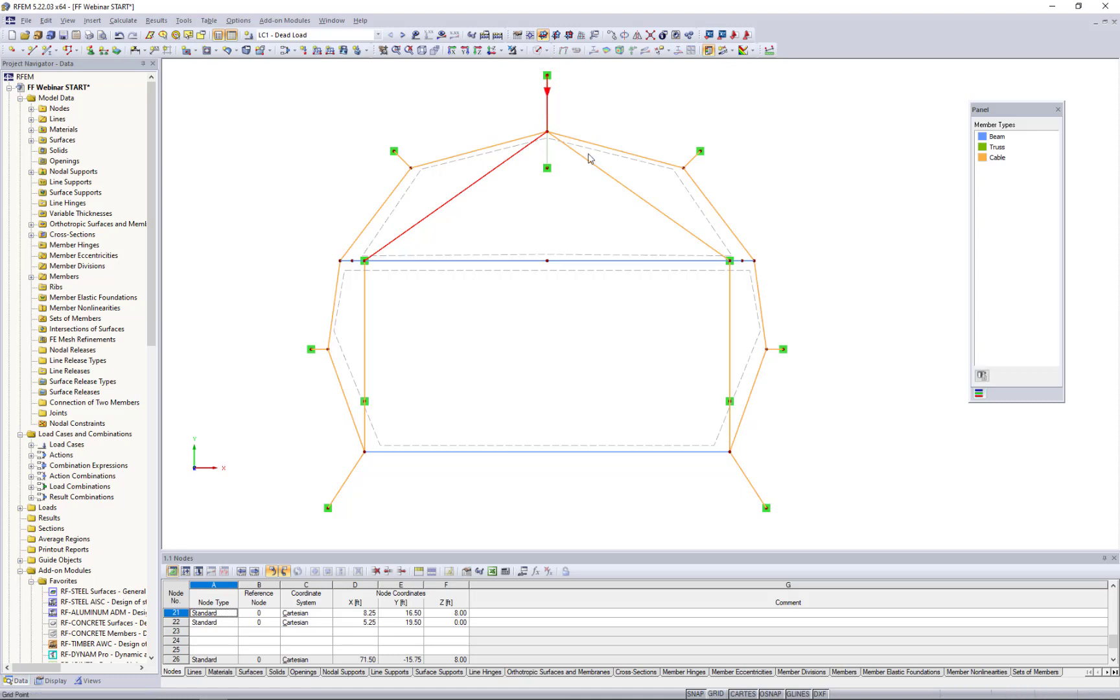
{"action": "left_click", "coordinate": [599, 170], "text": "ctrl"}
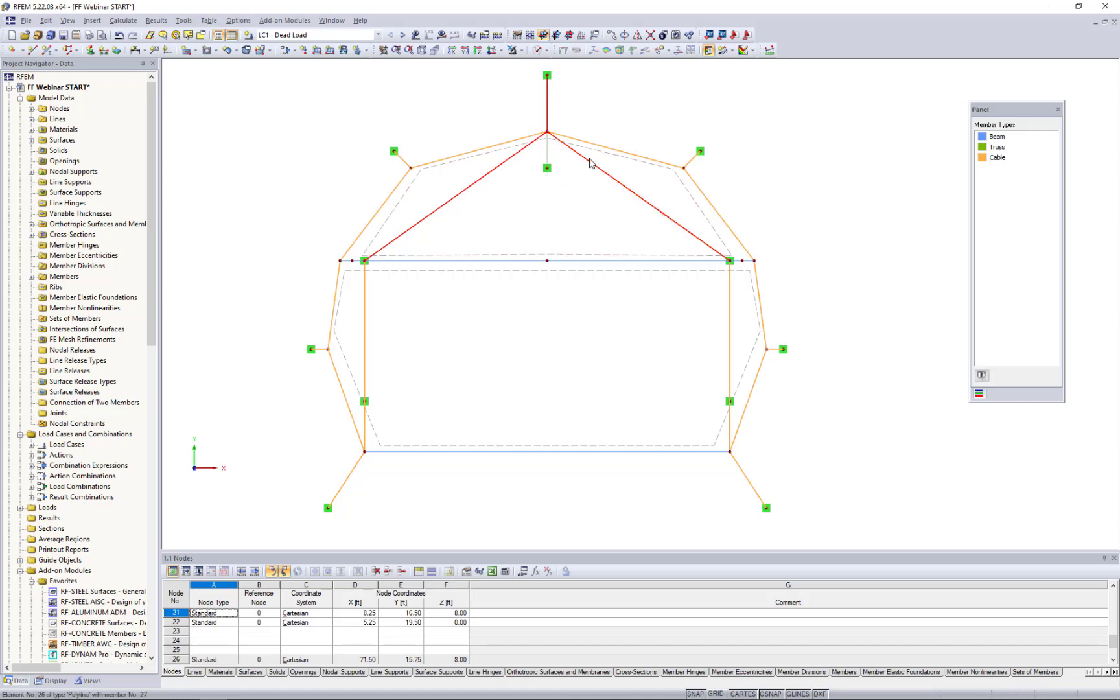
{"action": "left_click", "coordinate": [343, 485], "text": "ctrl"}
{"action": "left_click", "coordinate": [752, 491], "text": "ctrl"}
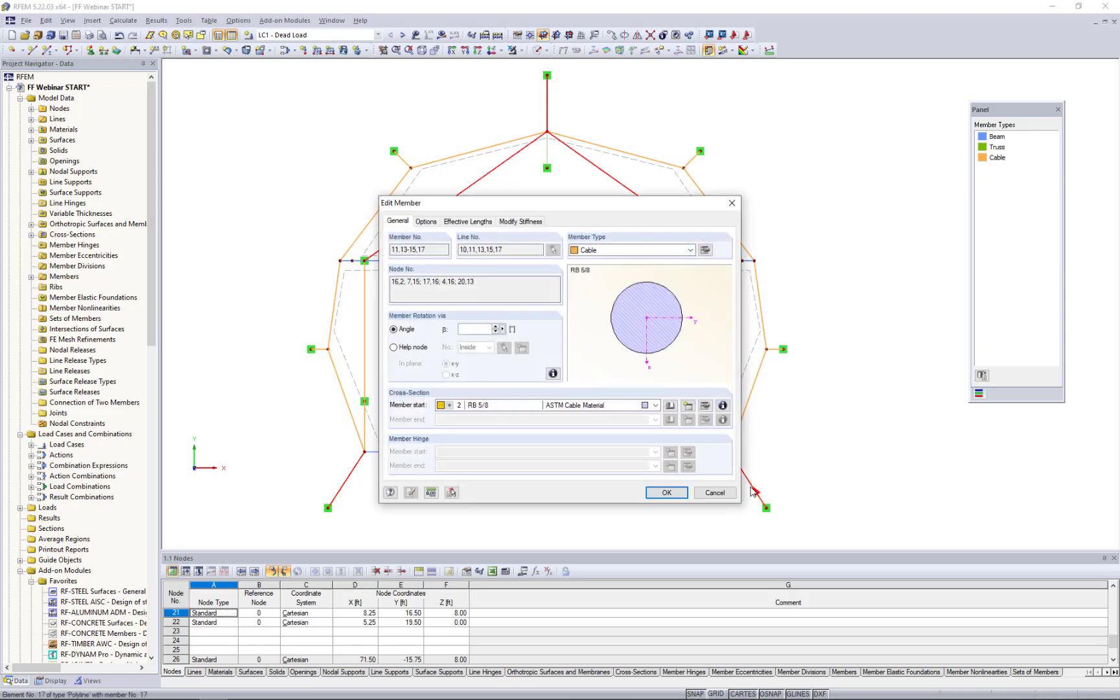
{"action": "left_click", "coordinate": [705, 251]}
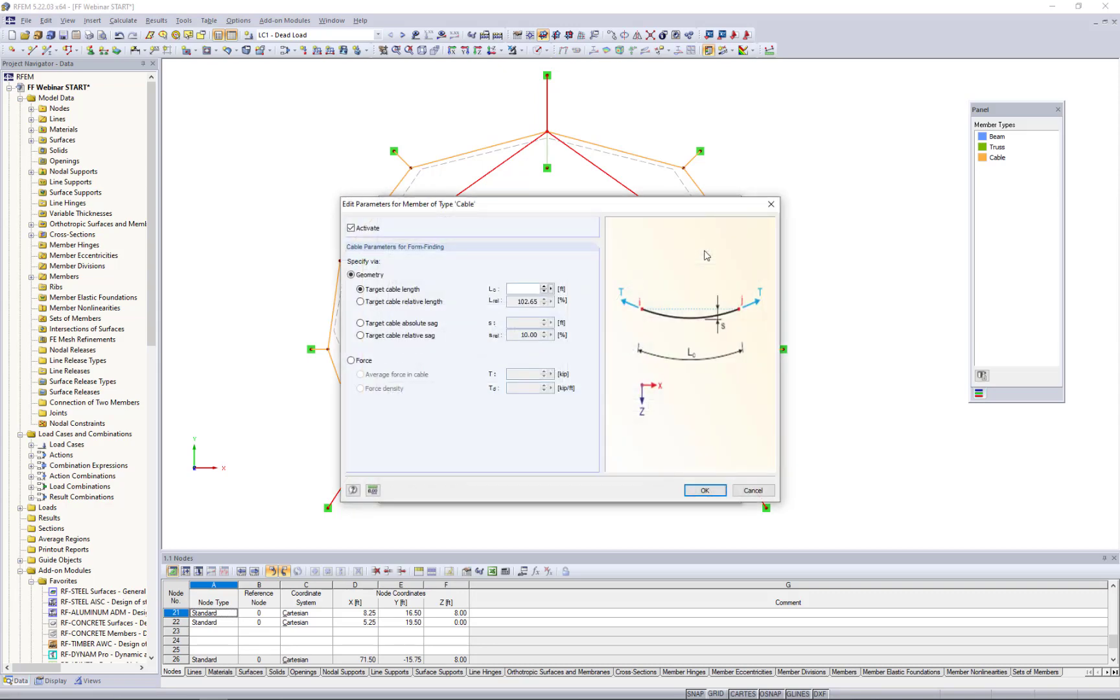
{"action": "left_click", "coordinate": [361, 302]}
{"action": "left_click_drag", "start_coordinate": [589, 202], "coordinate": [814, 190]}
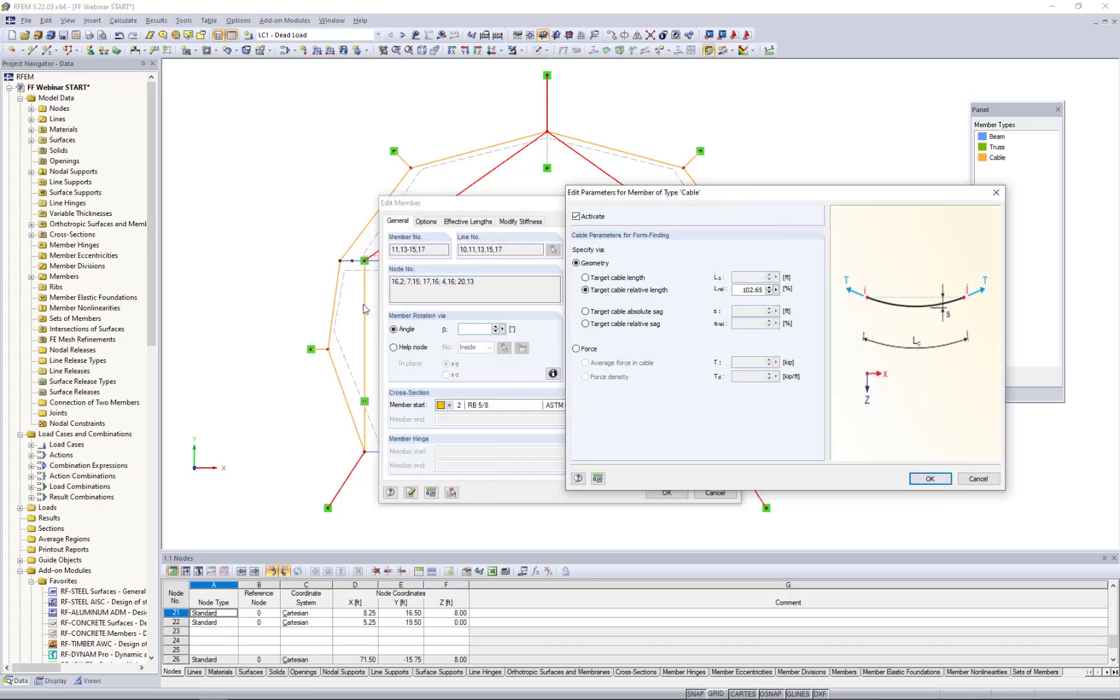
{"action": "left_click_drag", "start_coordinate": [653, 201], "coordinate": [428, 207]}
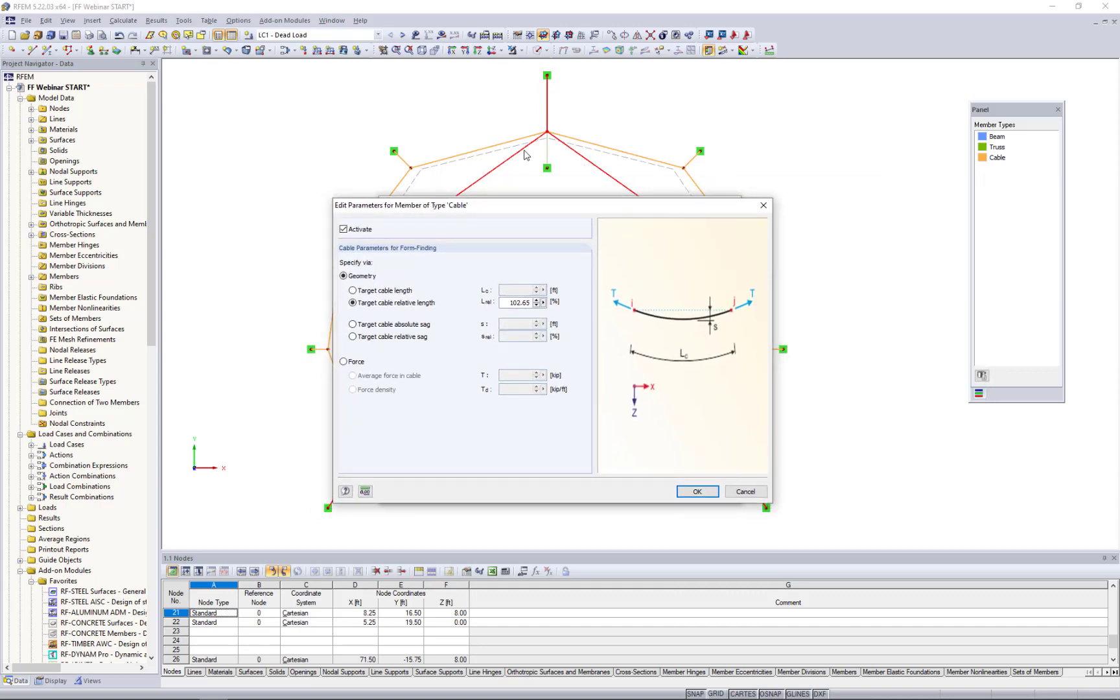
{"action": "left_click_drag", "start_coordinate": [508, 303], "coordinate": [558, 306]}
{"action": "type", "text": "10"}
{"action": "left_click", "coordinate": [688, 491]}
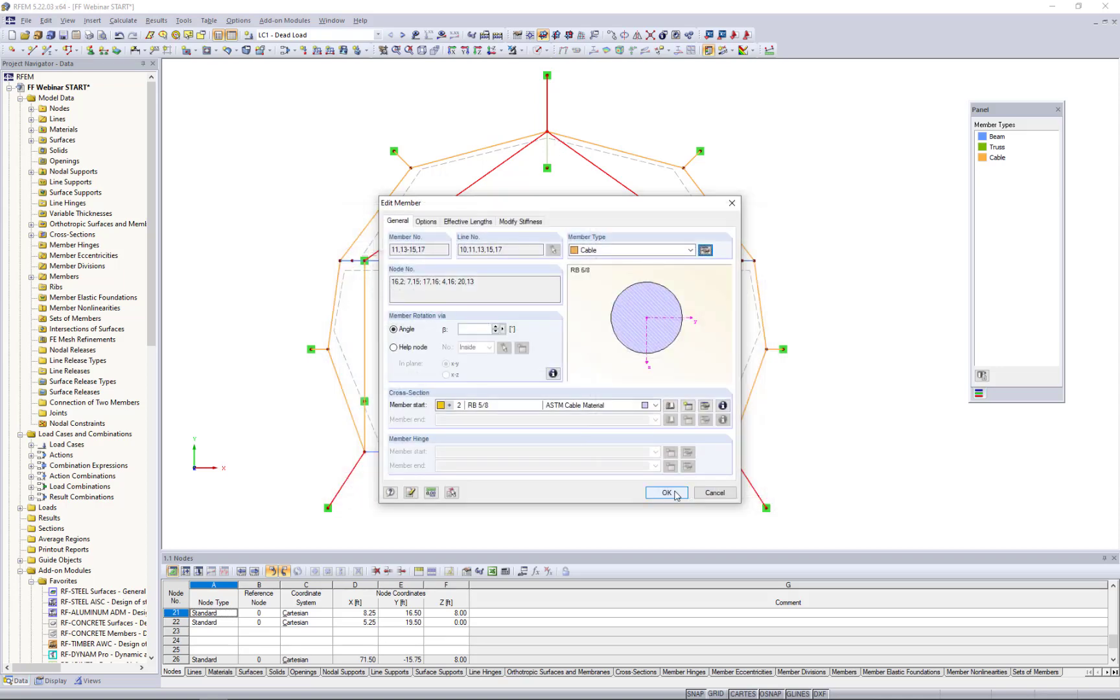
{"action": "left_click", "coordinate": [675, 493]}
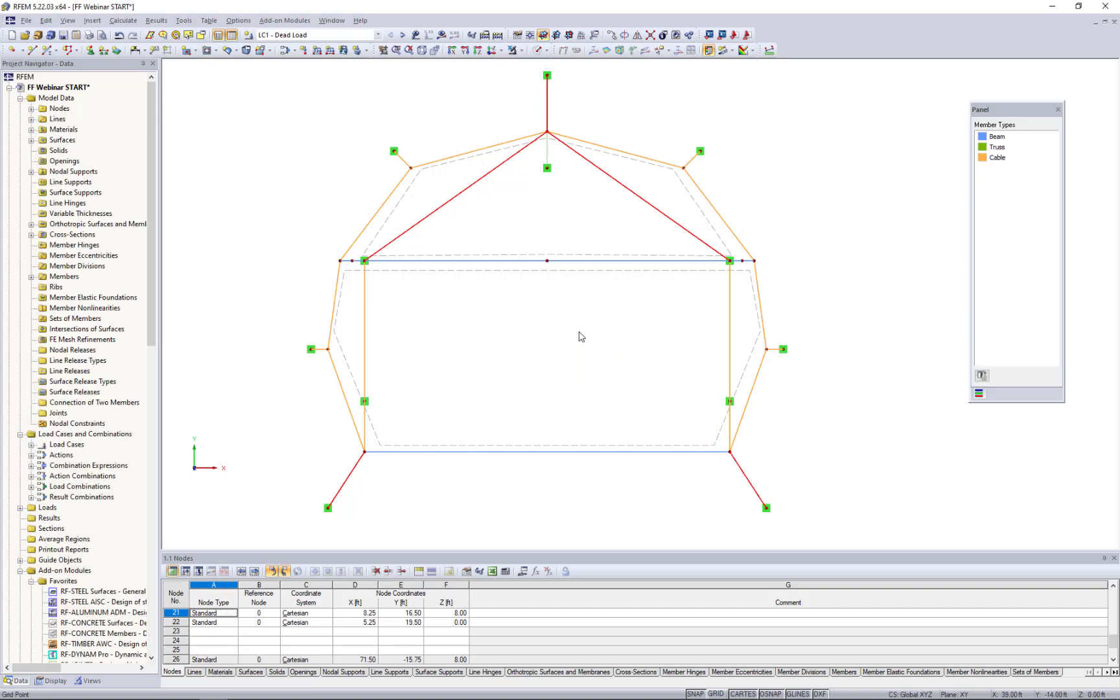
Step: Define form-finding by a target cable relative sag of 10% for all eight boundary cables along the membrane edges
{"action": "left_click", "coordinate": [335, 303]}
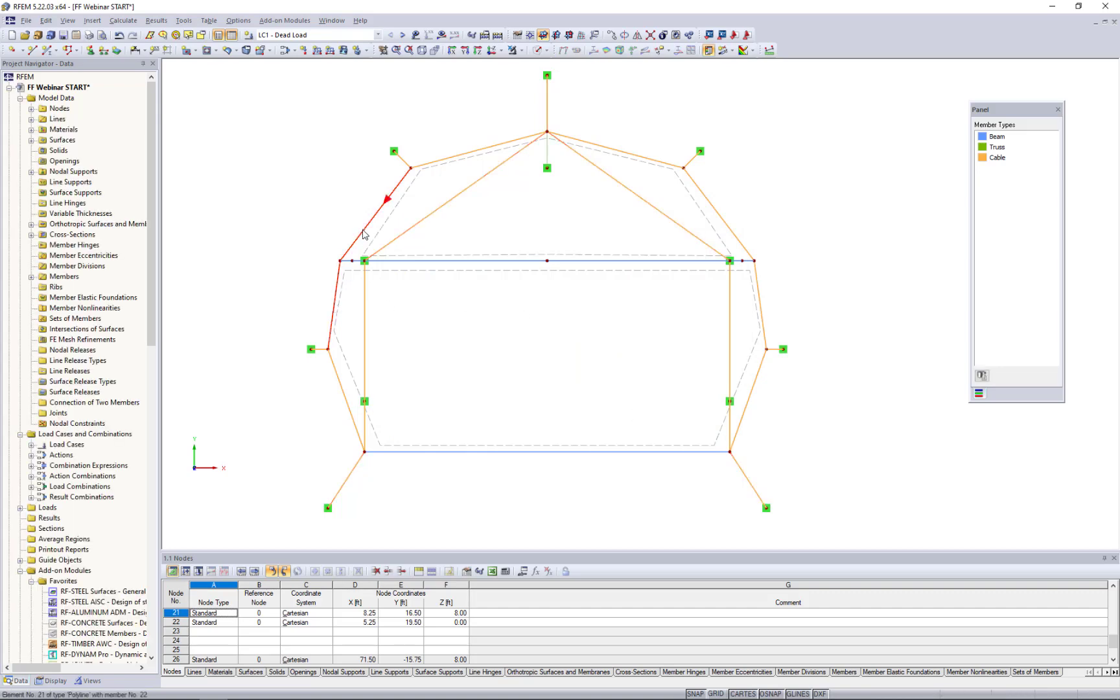
{"action": "left_click", "coordinate": [363, 231], "text": "ctrl"}
{"action": "left_click", "coordinate": [457, 157], "text": "ctrl"}
{"action": "left_click", "coordinate": [600, 146], "text": "ctrl"}
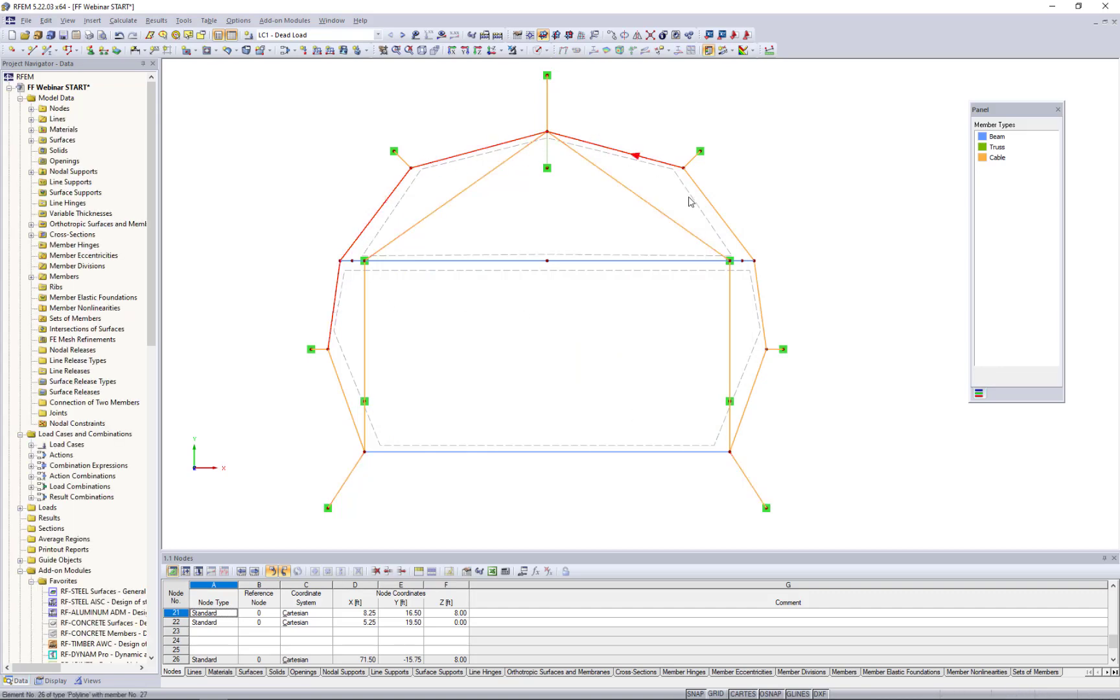
{"action": "left_click", "coordinate": [719, 214], "text": "ctrl"}
{"action": "left_click", "coordinate": [760, 304], "text": "ctrl"}
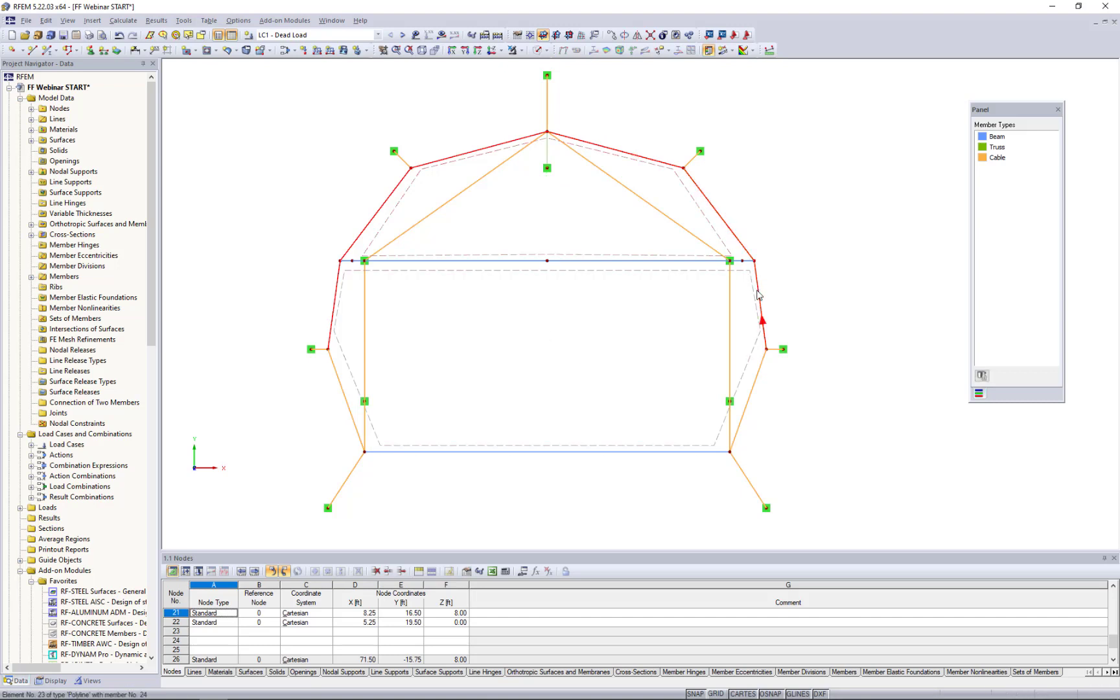
{"action": "left_click", "coordinate": [751, 394], "text": "ctrl"}
{"action": "left_click", "coordinate": [351, 415], "text": "ctrl"}
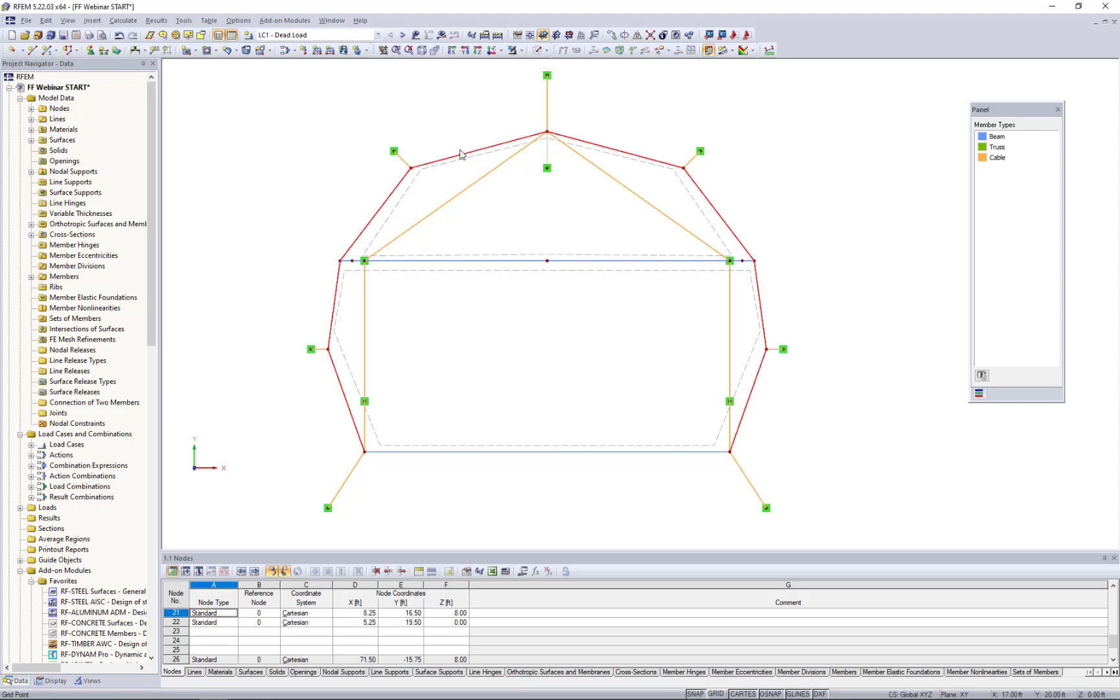
{"action": "double_click", "coordinate": [645, 162]}
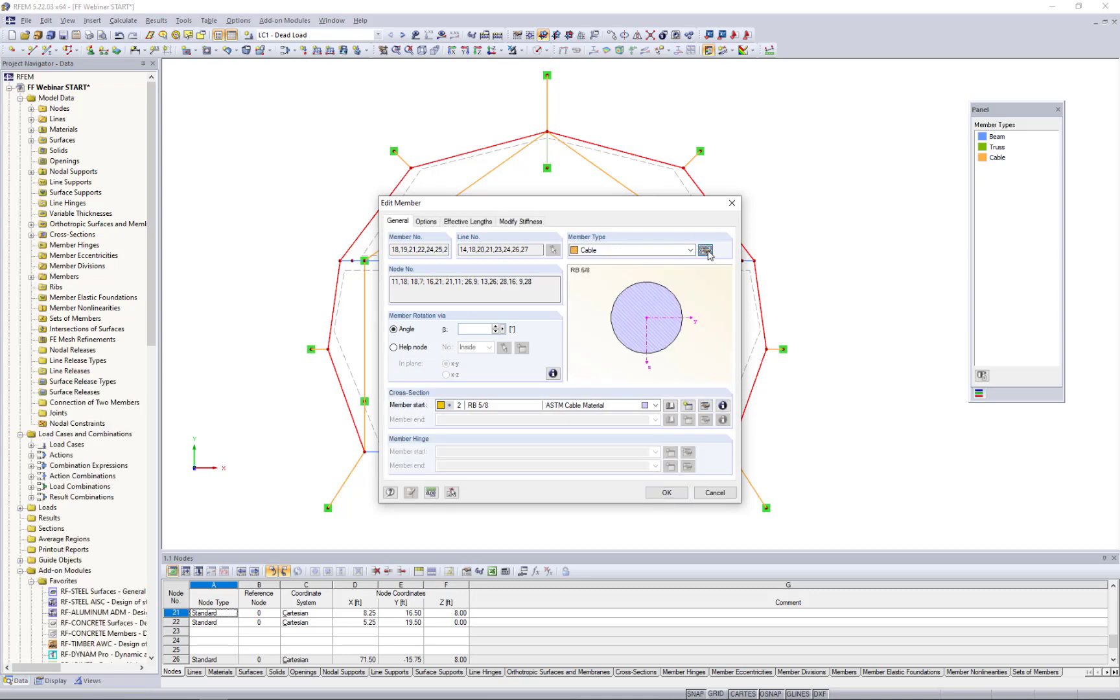
{"action": "left_click", "coordinate": [705, 251]}
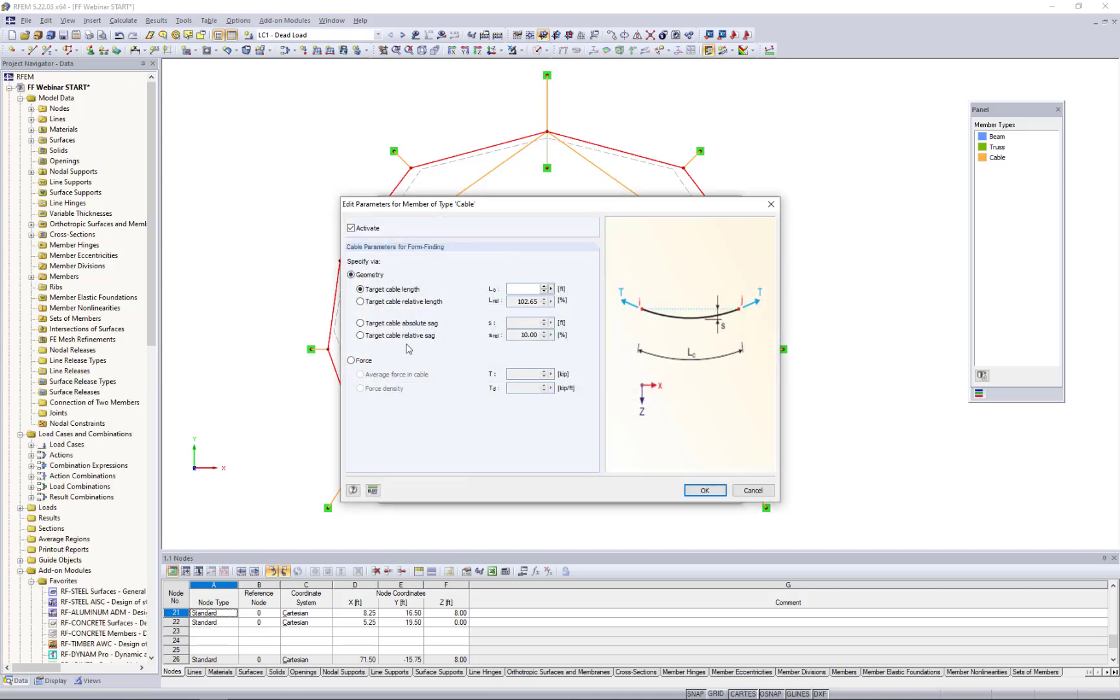
{"action": "left_click", "coordinate": [361, 337]}
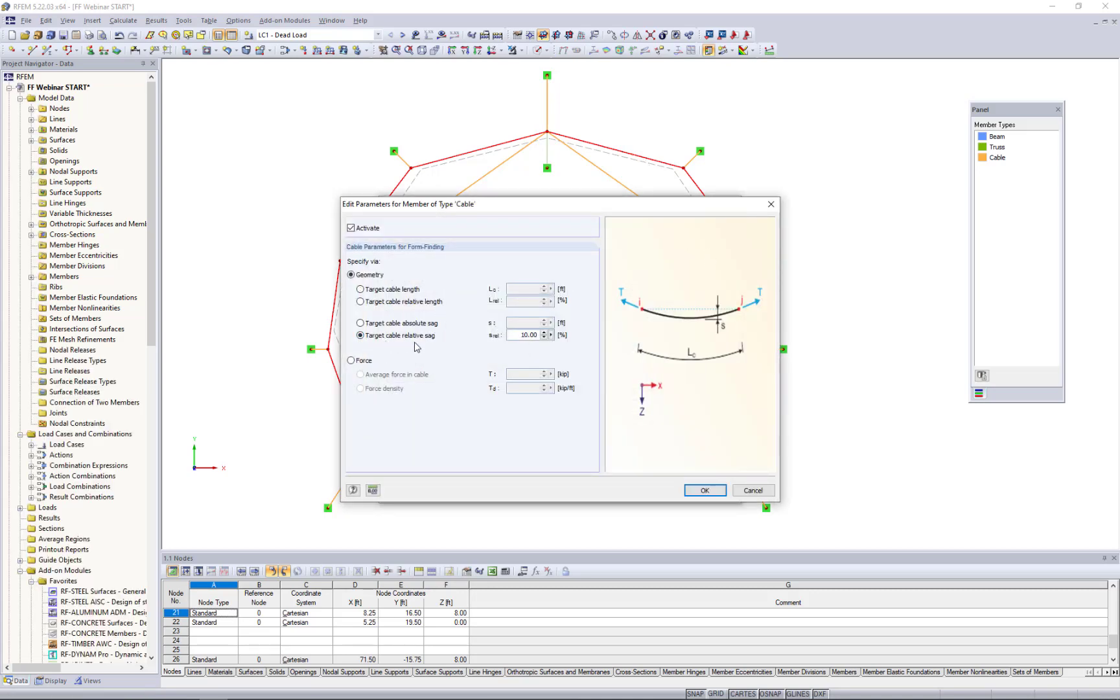
{"action": "left_click_drag", "start_coordinate": [520, 335], "coordinate": [605, 341]}
{"action": "type", "text": "10"}
{"action": "left_click", "coordinate": [708, 494]}
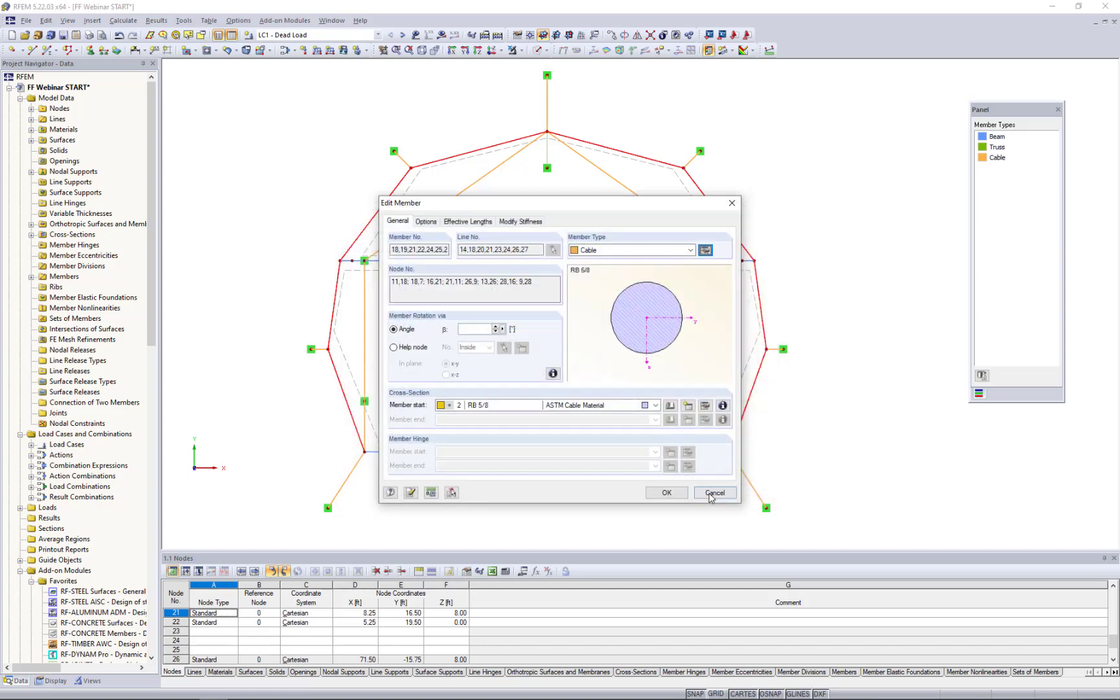
{"action": "left_click", "coordinate": [682, 500]}
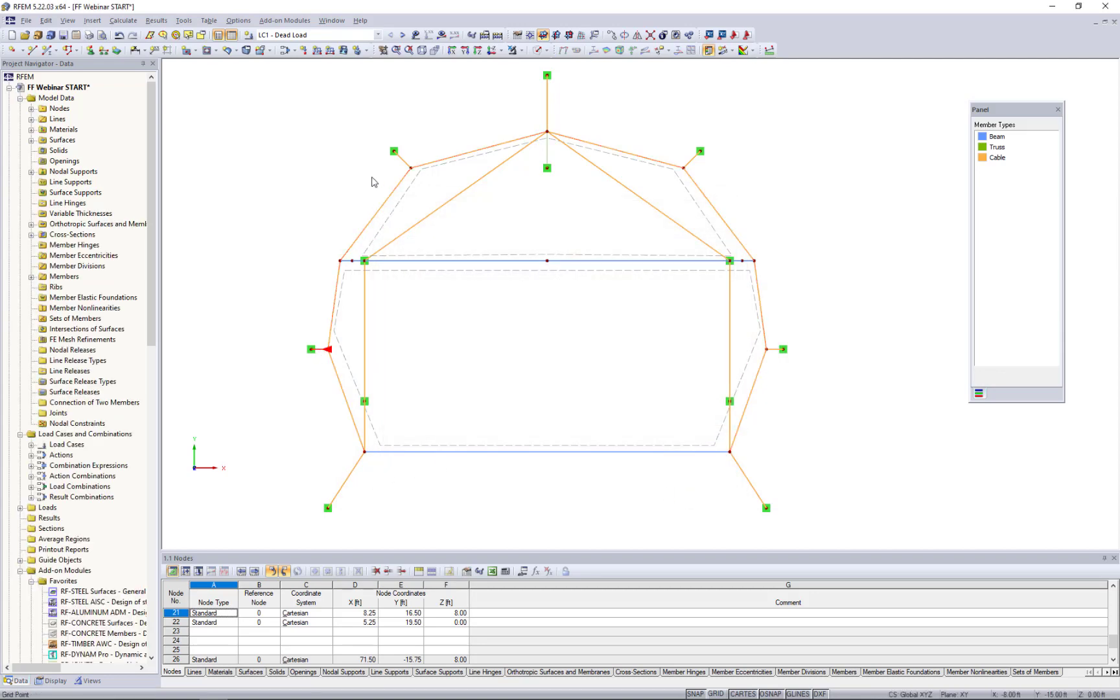
Step: Define form-finding by force for the four short anchor cables at the outer membrane corners, with a 6.75 kip average cable force
{"action": "left_click", "coordinate": [403, 160], "text": "ctrl"}
{"action": "left_click", "coordinate": [692, 158], "text": "ctrl"}
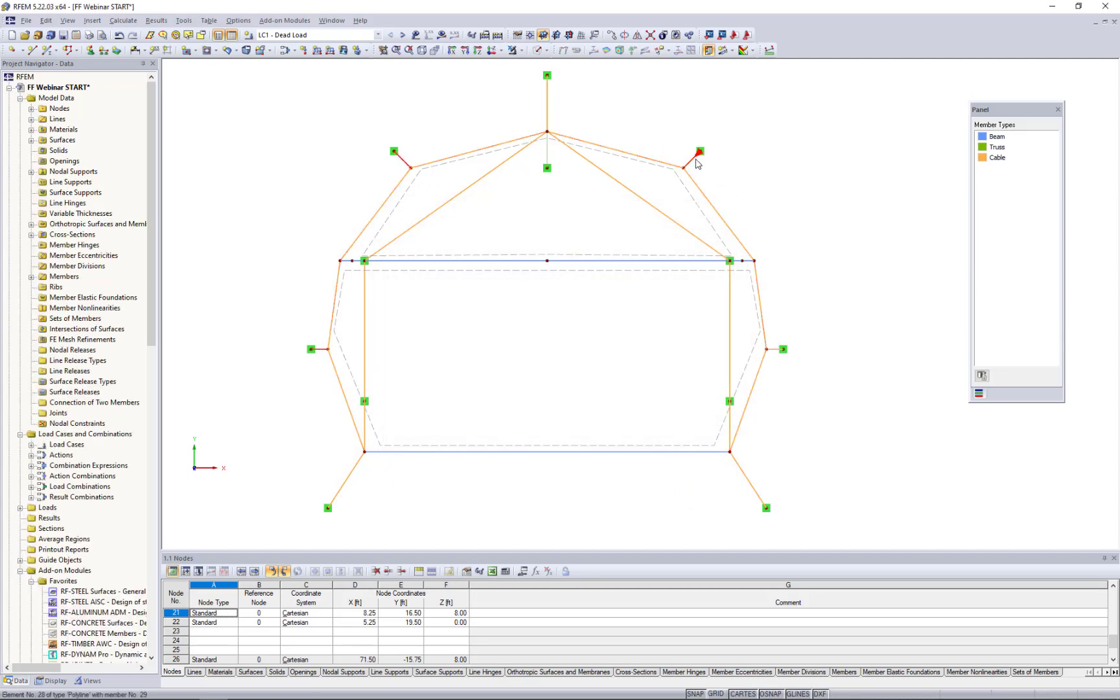
{"action": "left_click", "coordinate": [776, 349], "text": "ctrl"}
{"action": "double_click", "coordinate": [403, 163]}
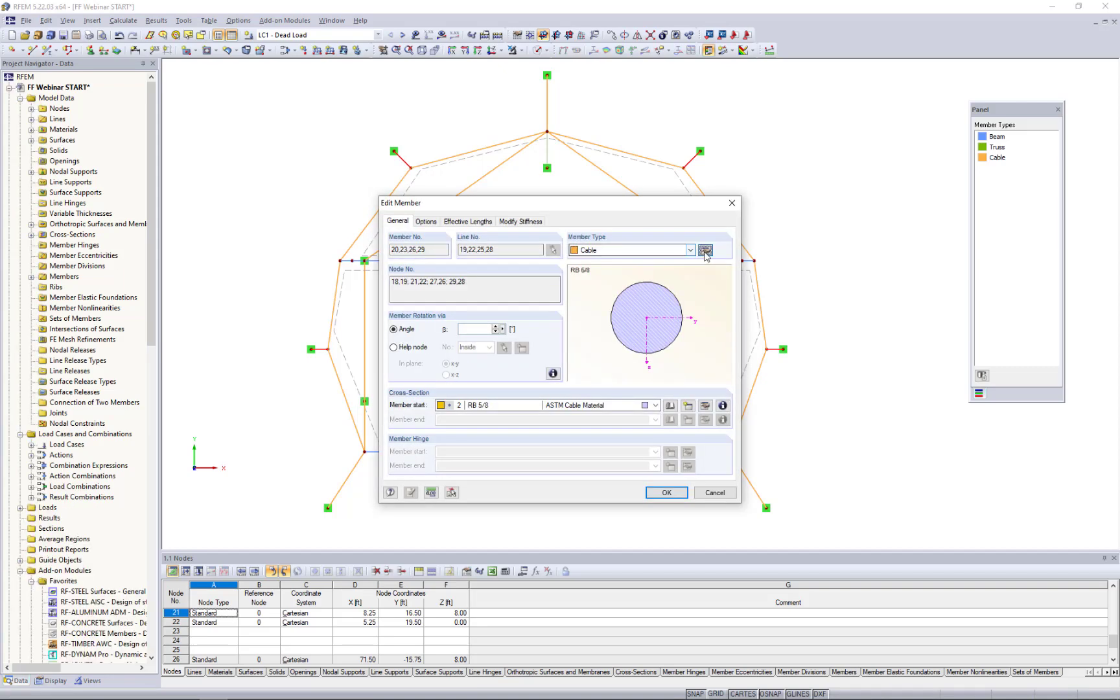
{"action": "left_click", "coordinate": [705, 250]}
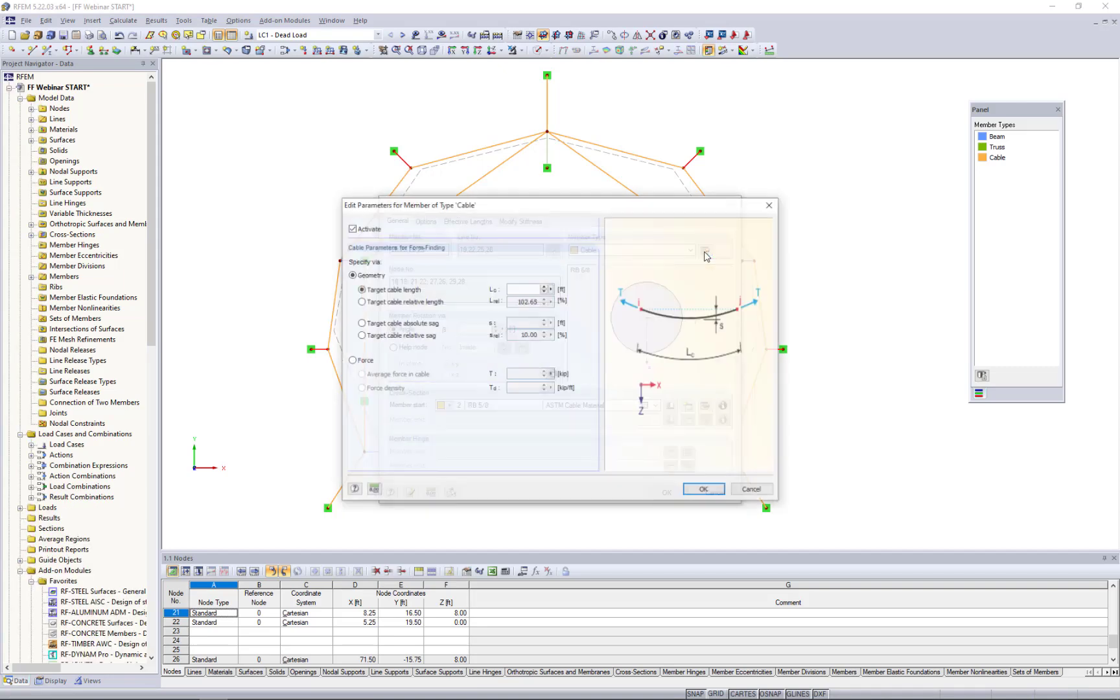
{"action": "left_click", "coordinate": [354, 361]}
{"action": "left_click_drag", "start_coordinate": [517, 375], "coordinate": [582, 383]}
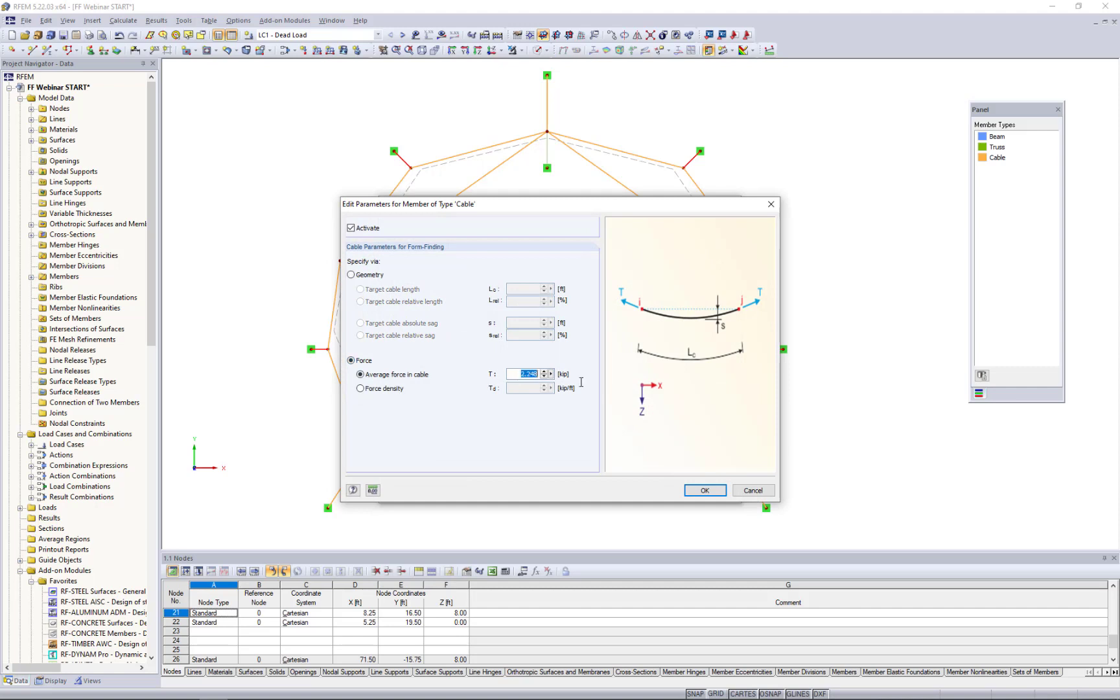
{"action": "type", "text": "6.75"}
{"action": "left_click", "coordinate": [693, 491]}
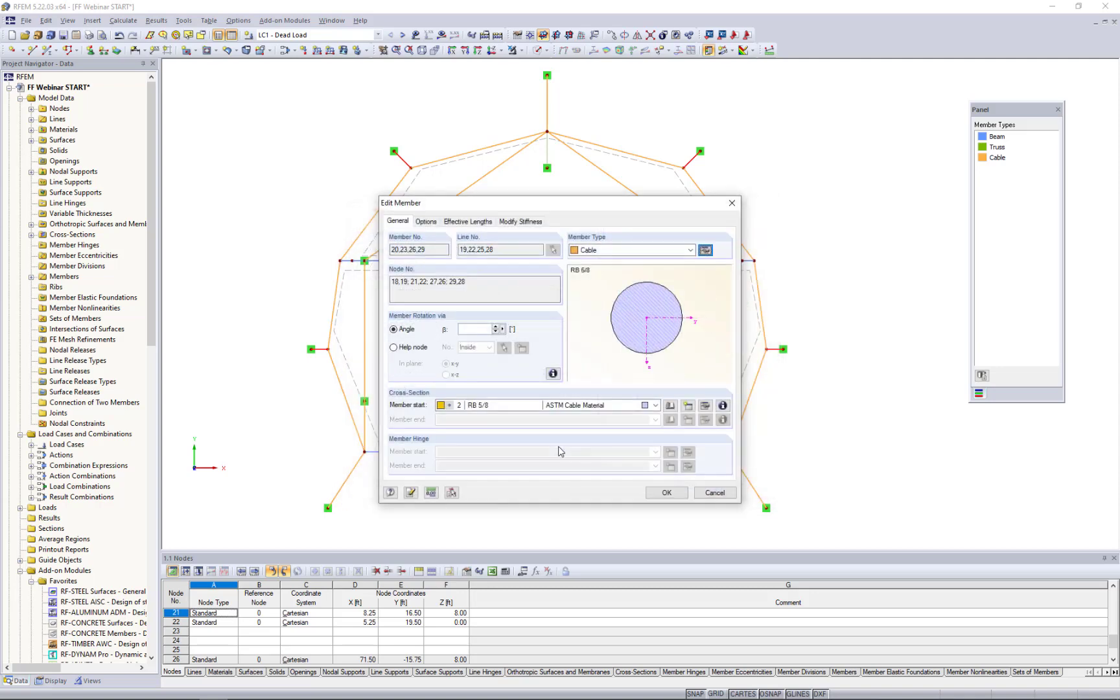
{"action": "left_click", "coordinate": [666, 493]}
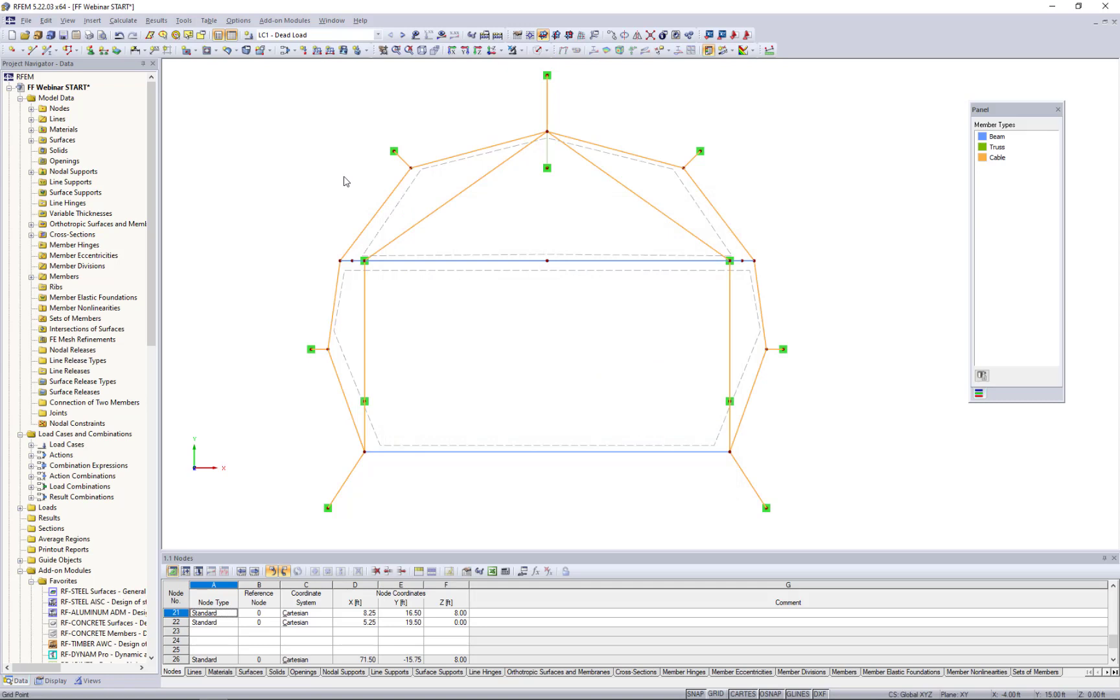
Step: Make RF-FORM-FINDING the current load case and display its form-finding parameters on the model
{"action": "left_click", "coordinate": [378, 35]}
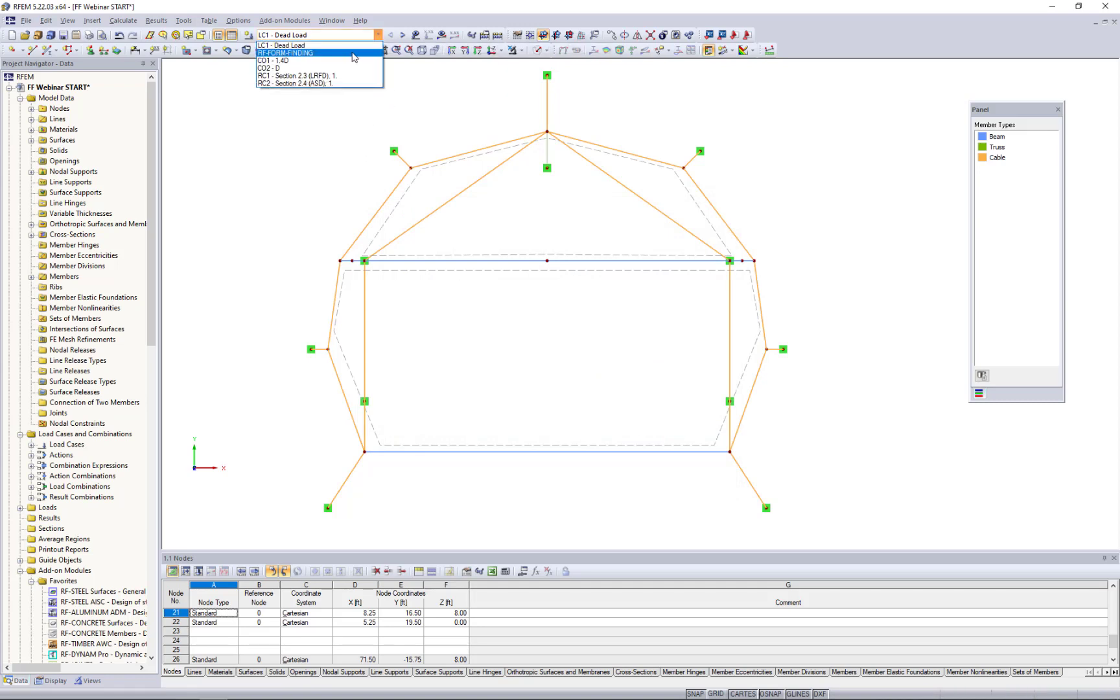
{"action": "left_click", "coordinate": [354, 53]}
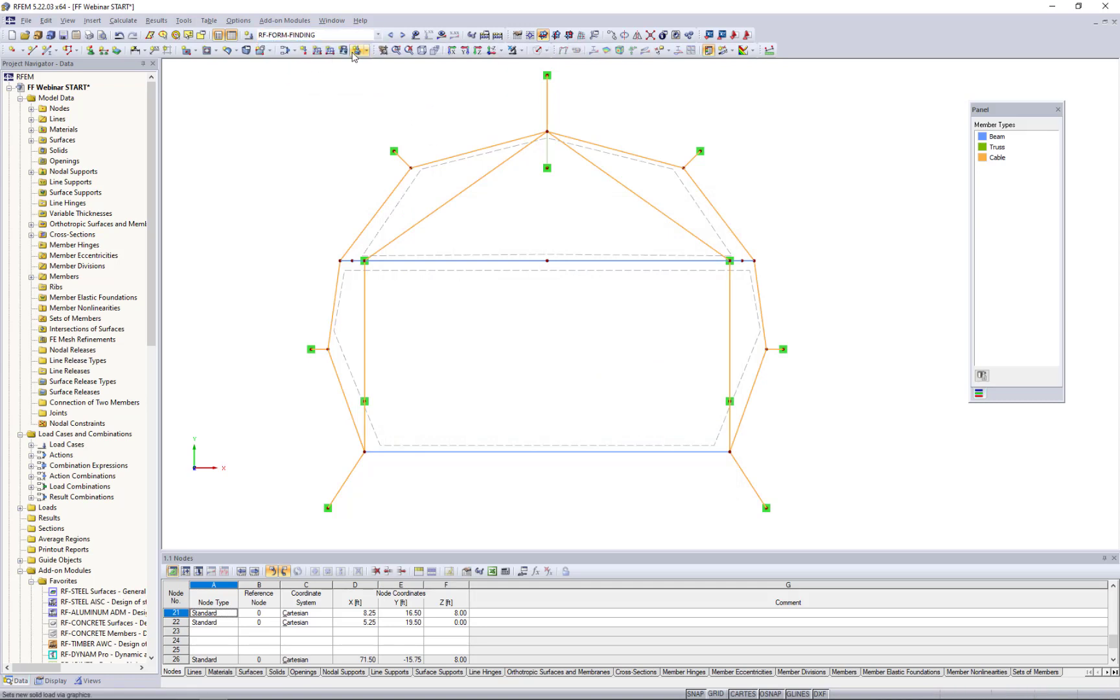
{"action": "left_click", "coordinate": [415, 35]}
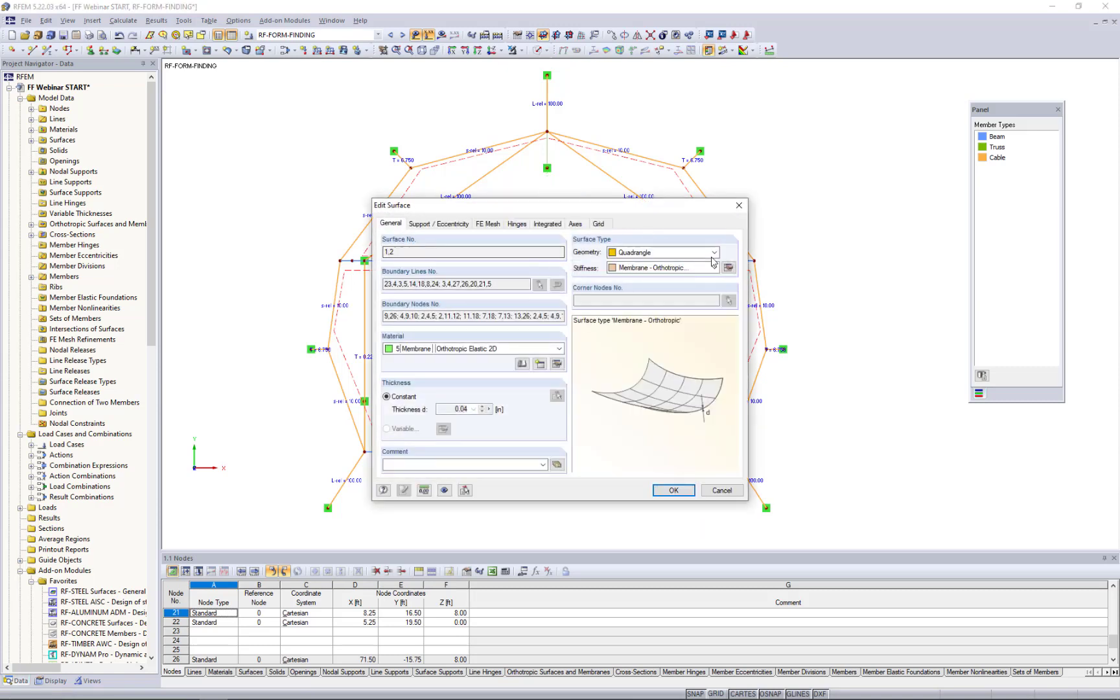
Step: Examine the thickness and form-finding prestress settings of both orthotropic membrane surfaces, comparing the Projection and Standard calculation methods
{"action": "left_click", "coordinate": [730, 269]}
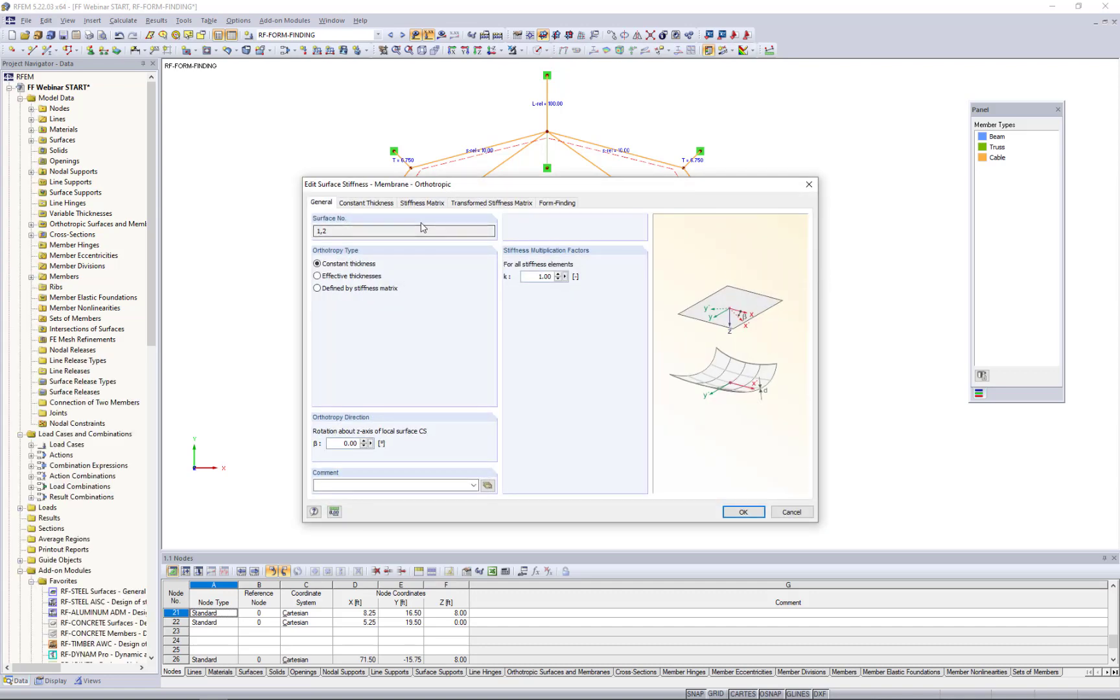
{"action": "left_click", "coordinate": [374, 203]}
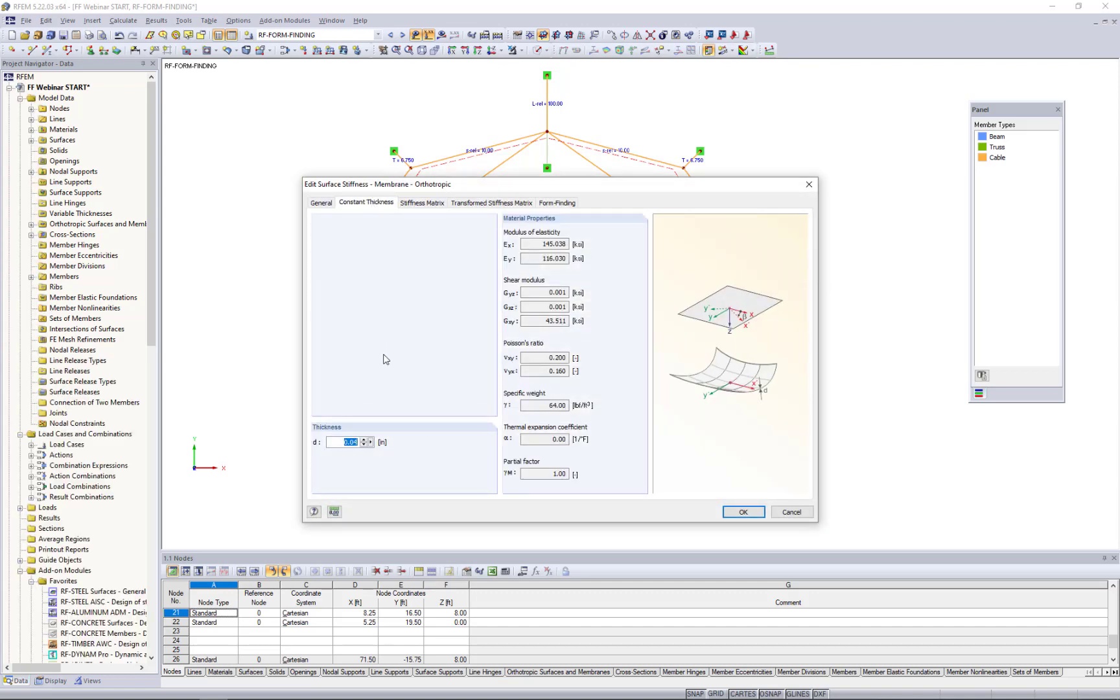
{"action": "left_click", "coordinate": [562, 205]}
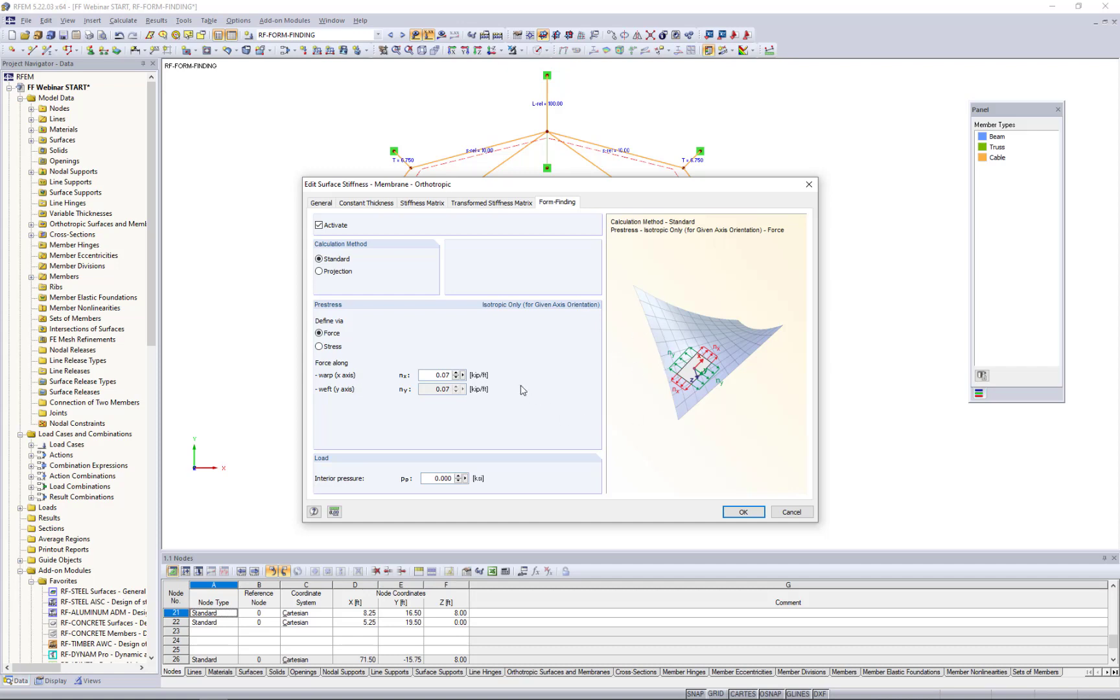
{"action": "left_click", "coordinate": [329, 272]}
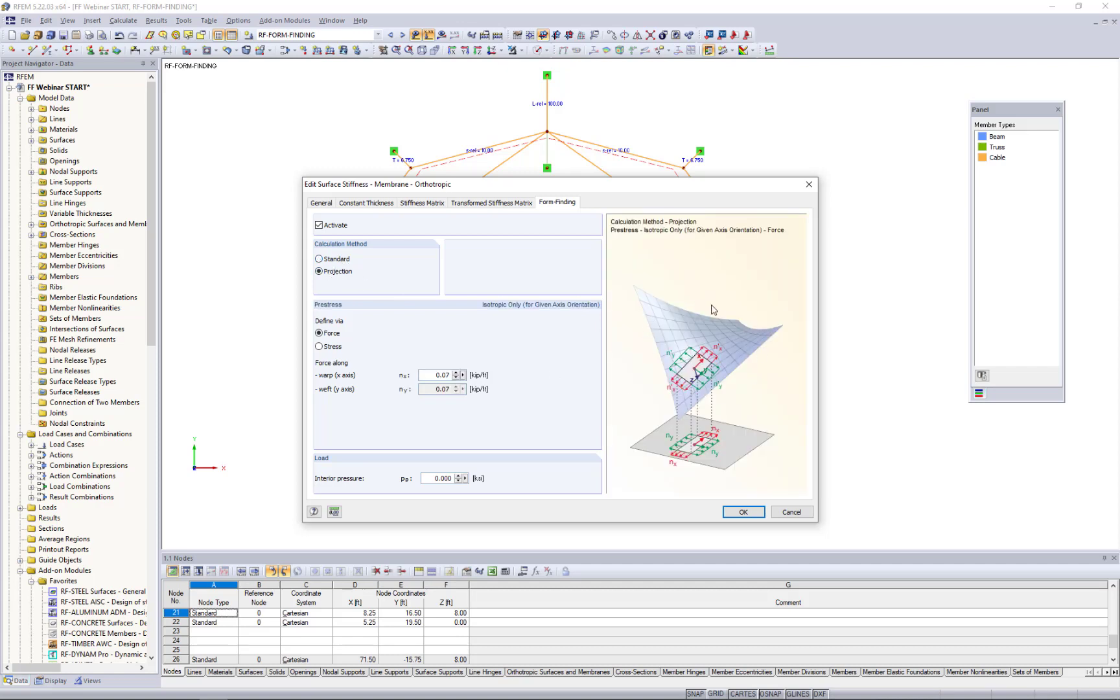
{"action": "left_click", "coordinate": [320, 260]}
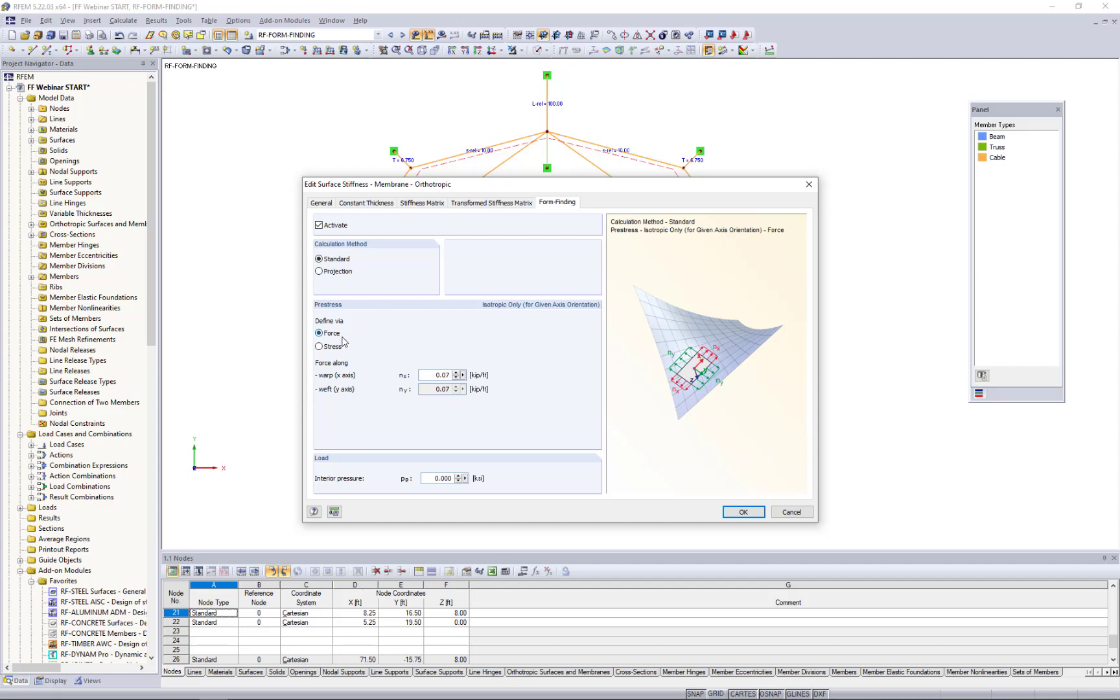
{"action": "left_click_drag", "start_coordinate": [427, 375], "coordinate": [500, 372]}
{"action": "left_click", "coordinate": [733, 516]}
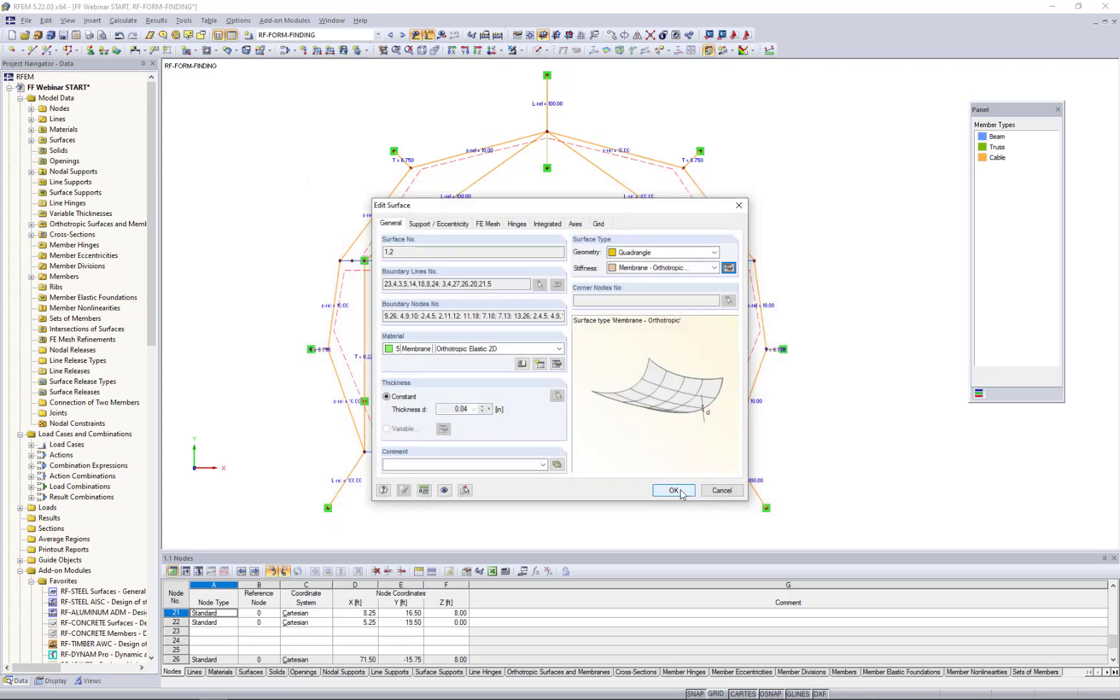
{"action": "left_click", "coordinate": [675, 491]}
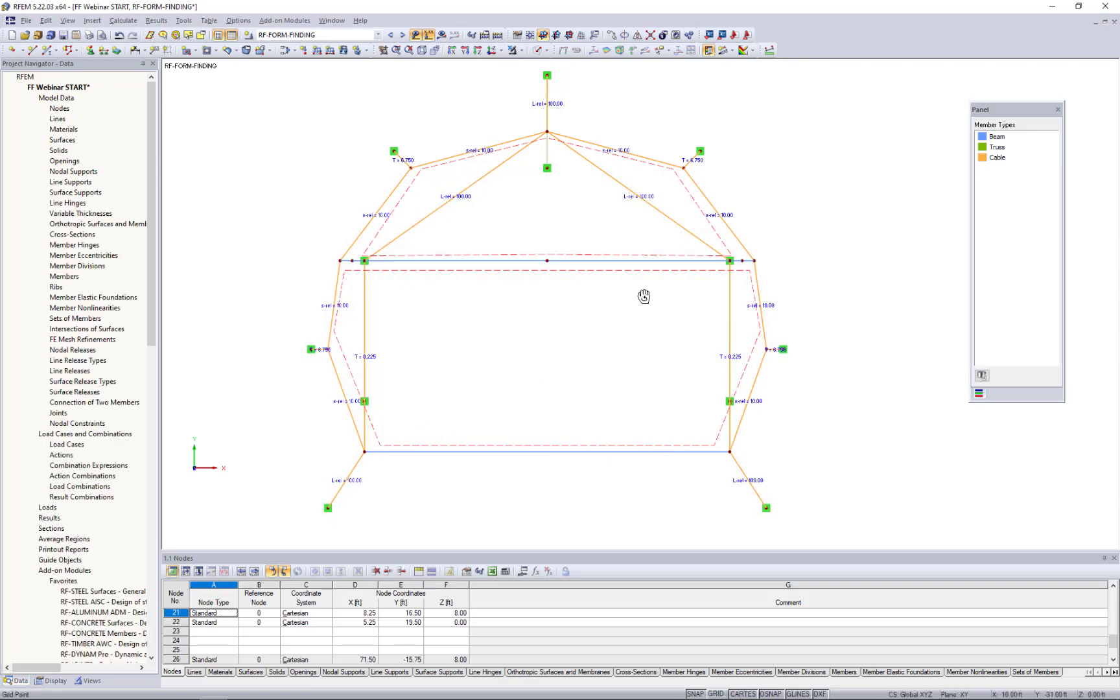
Step: Hide the form-finding load display and show the model in 3D with a transparent solid rendering
{"action": "middle_click_drag", "start_coordinate": [643, 296], "coordinate": [668, 148], "text": "ctrl"}
{"action": "middle_click_drag", "start_coordinate": [596, 240], "coordinate": [760, 276], "text": "ctrl"}
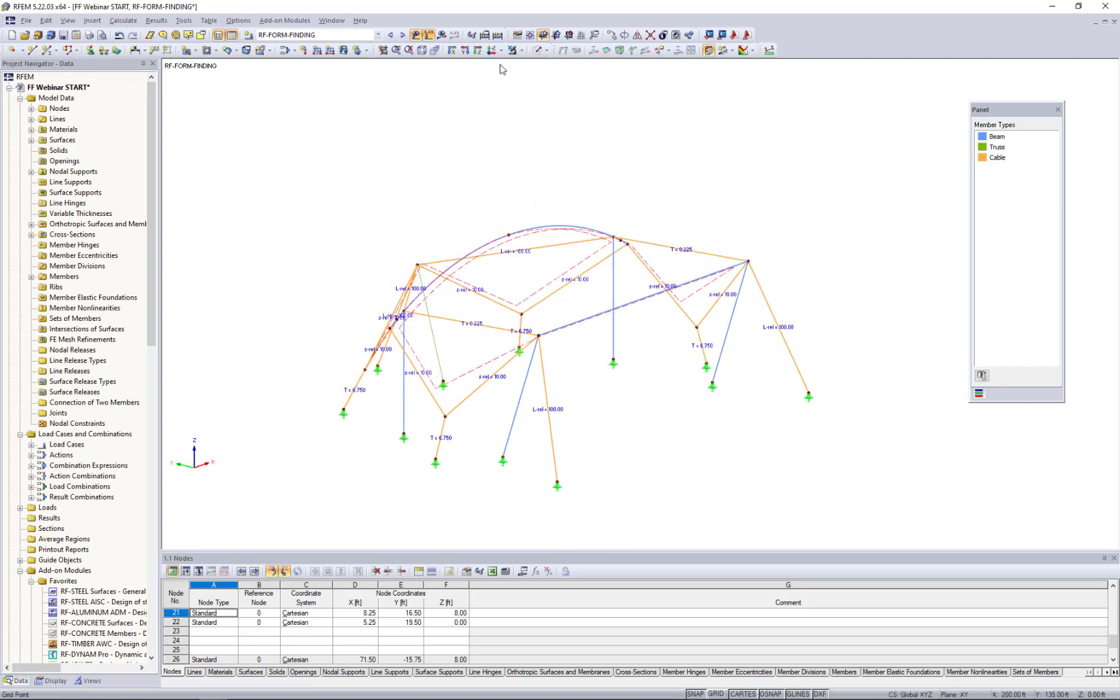
{"action": "left_click", "coordinate": [416, 35]}
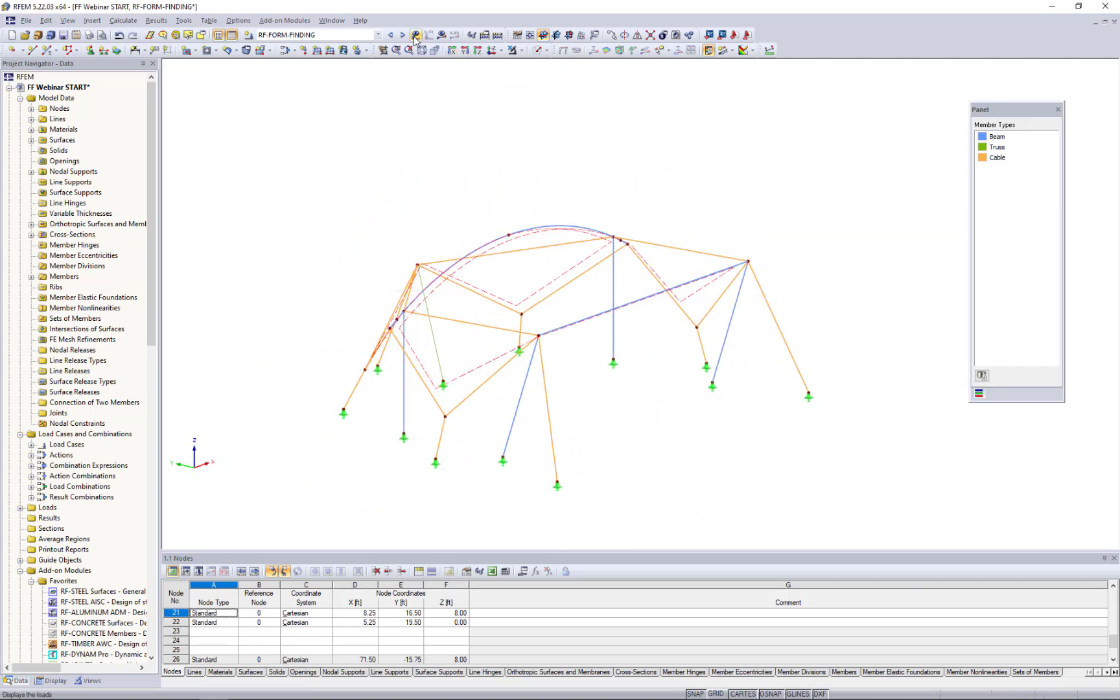
{"action": "left_click", "coordinate": [547, 52]}
{"action": "left_click", "coordinate": [551, 92]}
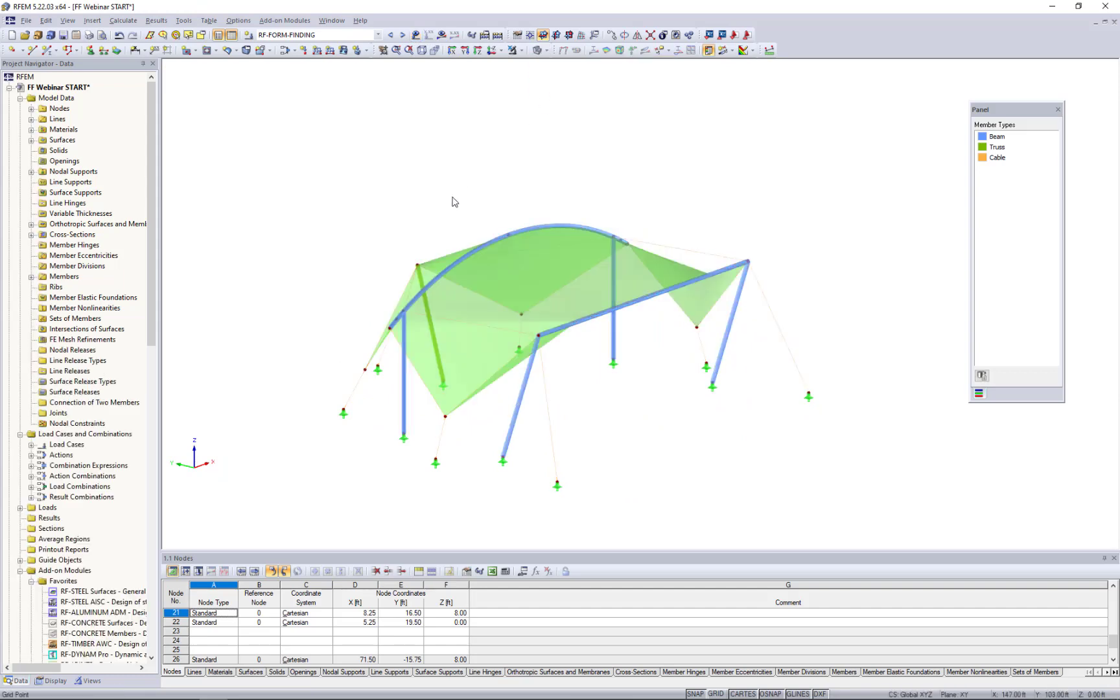
{"action": "middle_click_drag", "start_coordinate": [315, 257], "coordinate": [367, 232], "text": "ctrl"}
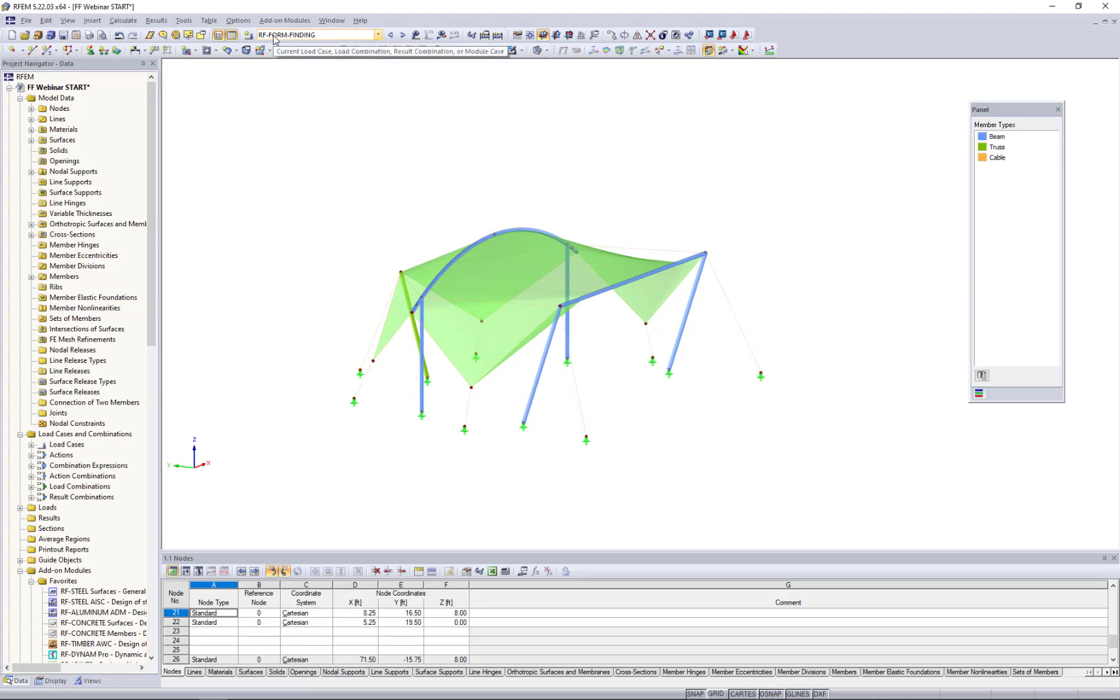
Step: Run the RF-FORM-FINDING calculation, then hide the result colours to inspect the form-found membrane shape
{"action": "left_click", "coordinate": [441, 36]}
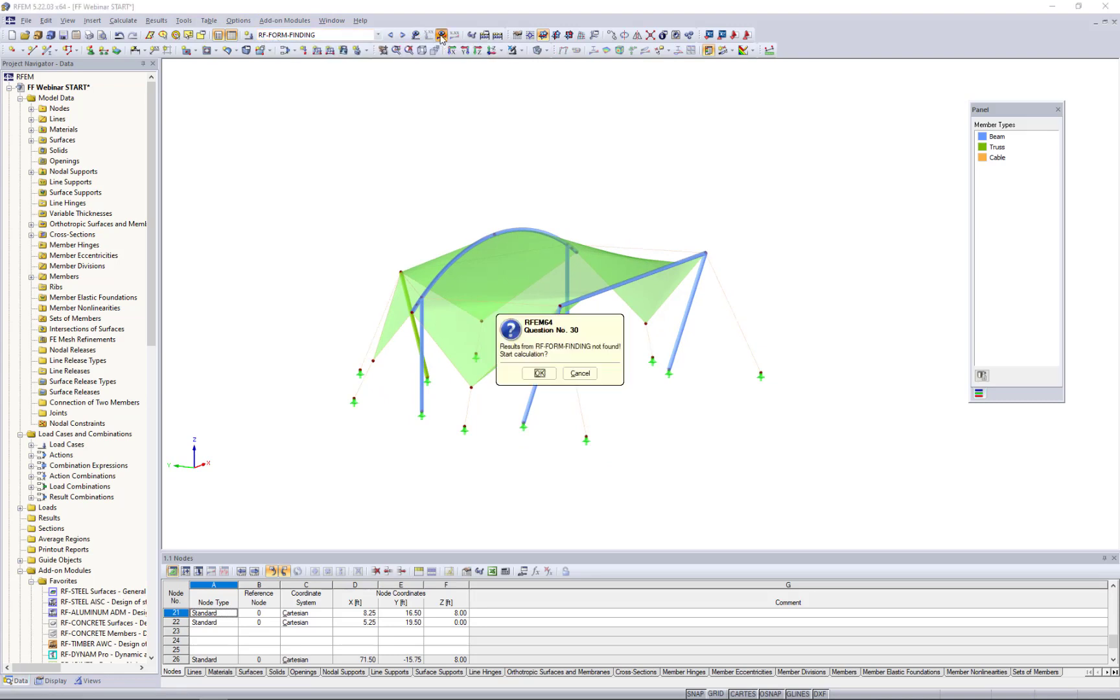
{"action": "left_click", "coordinate": [543, 368]}
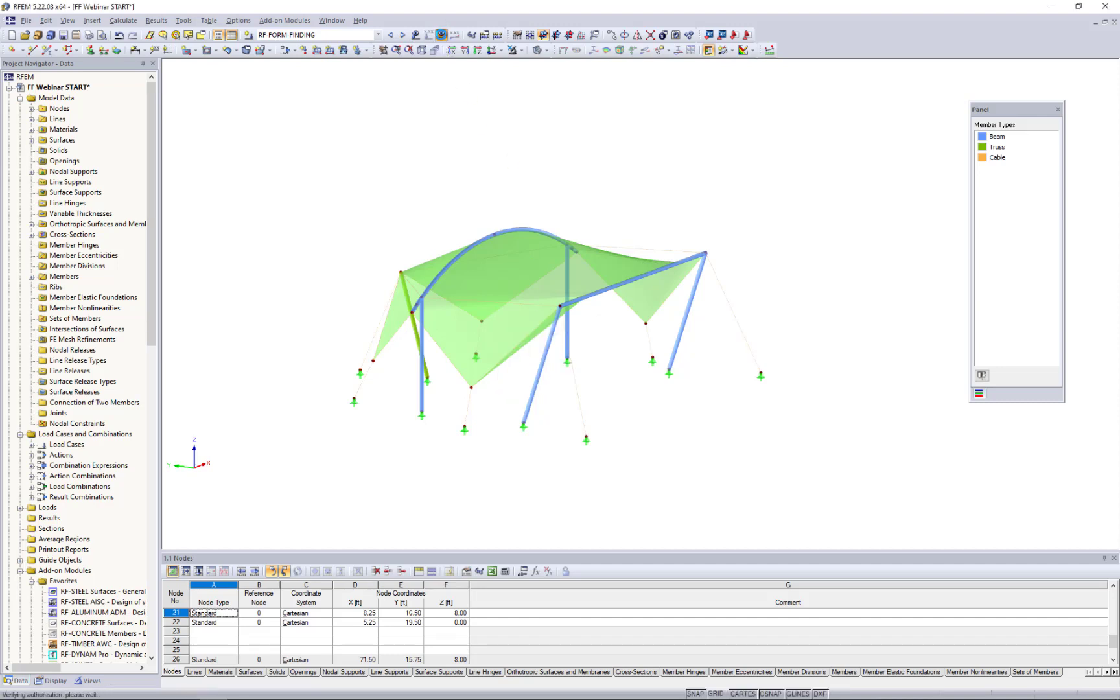
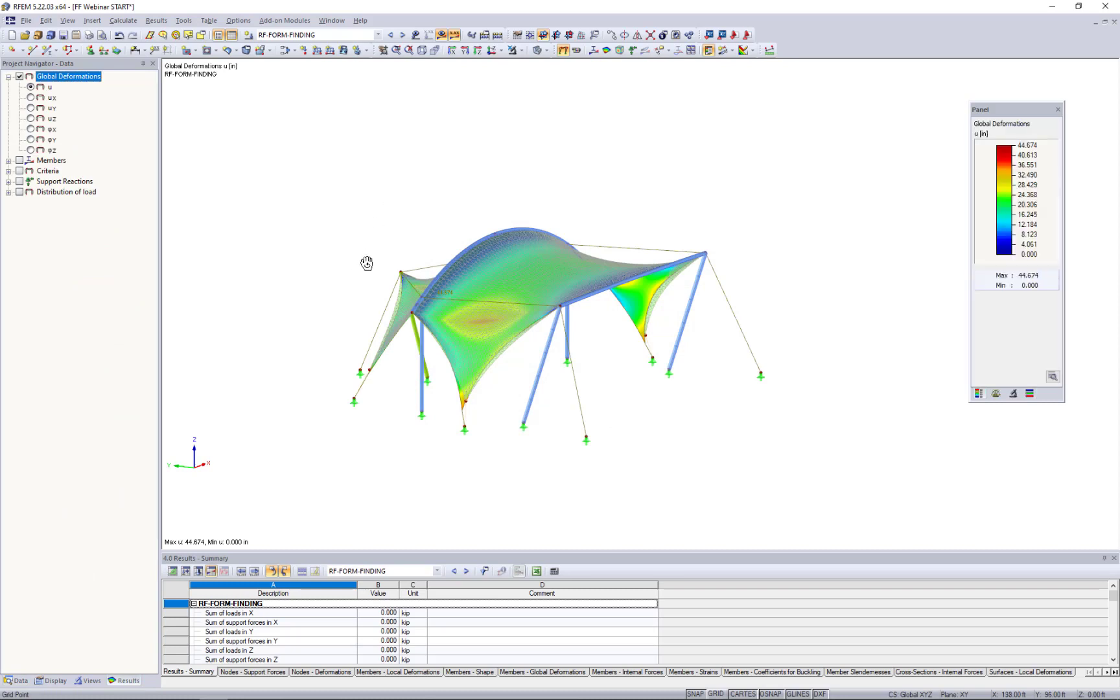
{"action": "left_click", "coordinate": [454, 35]}
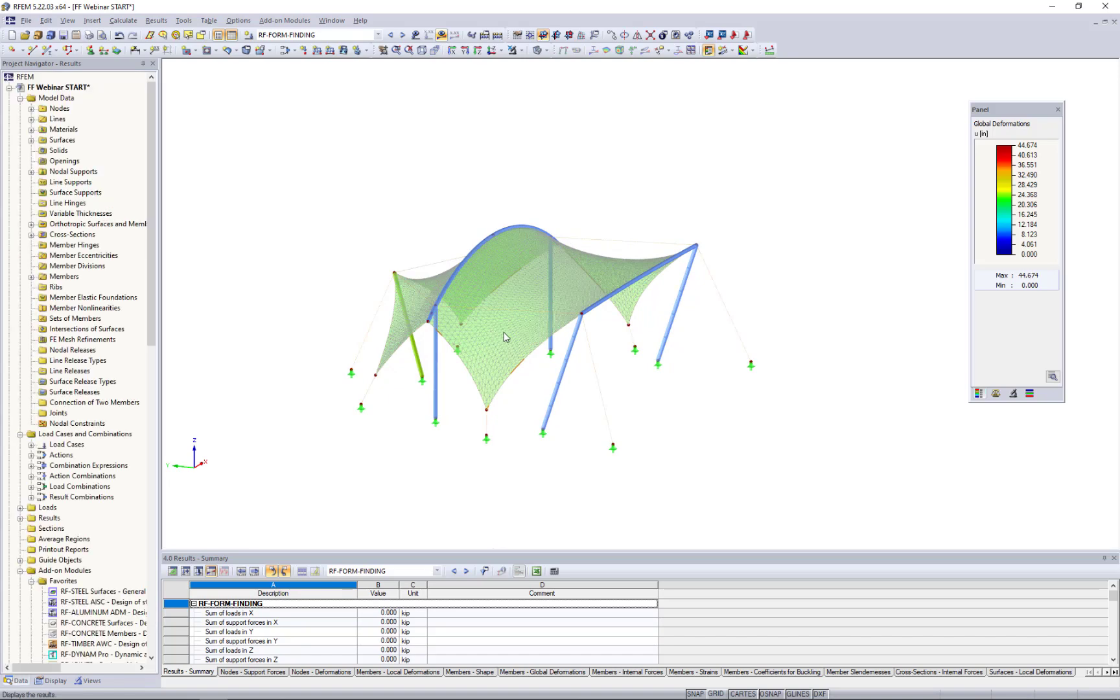
{"action": "mouse_move", "coordinate": [557, 310]}
{"action": "middle_mouse_down", "text": "ctrl"}
{"action": "mouse_move", "coordinate": [622, 270]}
{"action": "mouse_move", "coordinate": [603, 260]}
{"action": "mouse_move", "coordinate": [561, 311]}
{"action": "middle_mouse_up", "text": "ctrl"}
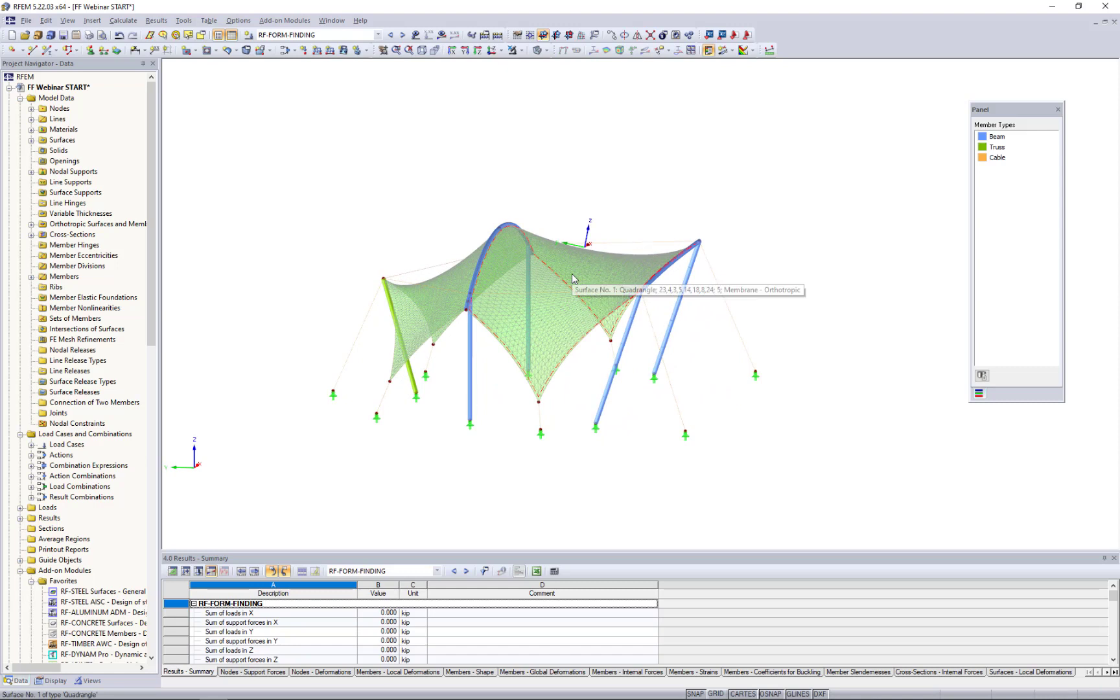
{"action": "scroll", "coordinate": [509, 293], "scroll_direction": "up", "scroll_amount": 3}
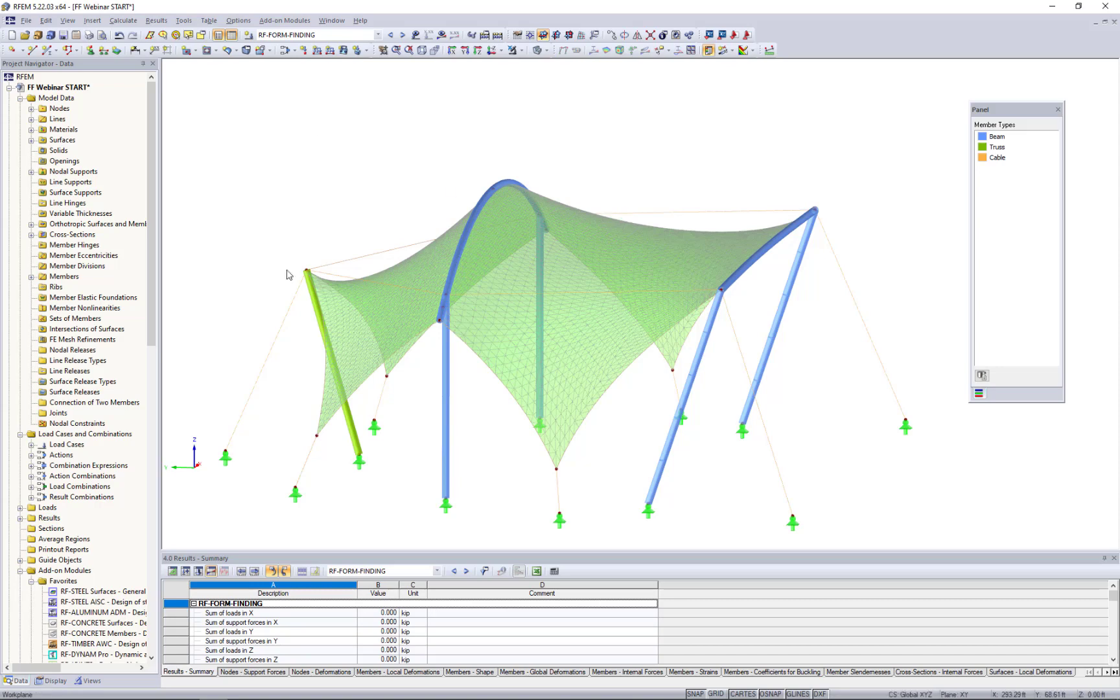
Step: Display the form-finding results again and examine the surface shape as contour lines and as inclination
{"action": "left_click", "coordinate": [441, 35]}
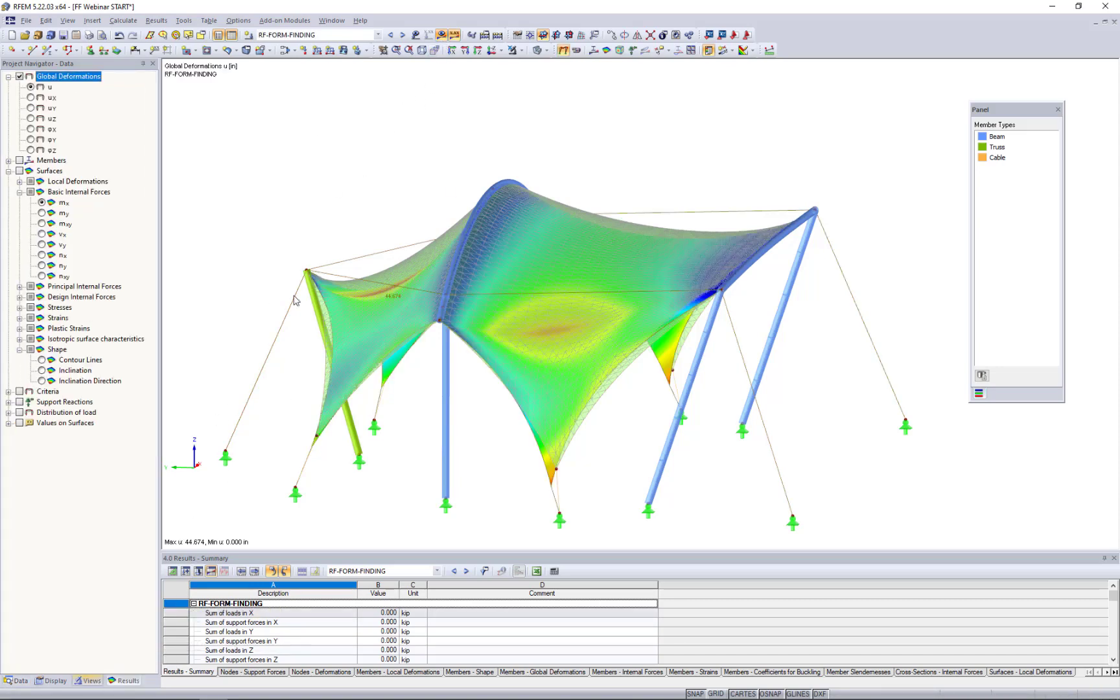
{"action": "left_click", "coordinate": [9, 170]}
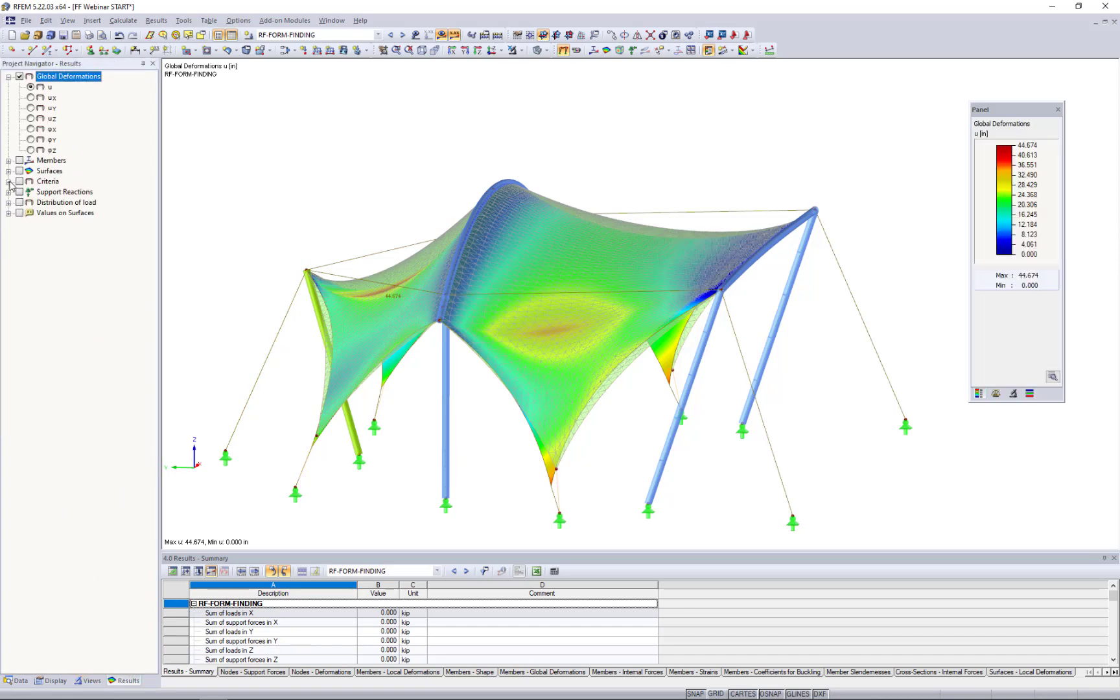
{"action": "left_click", "coordinate": [8, 170]}
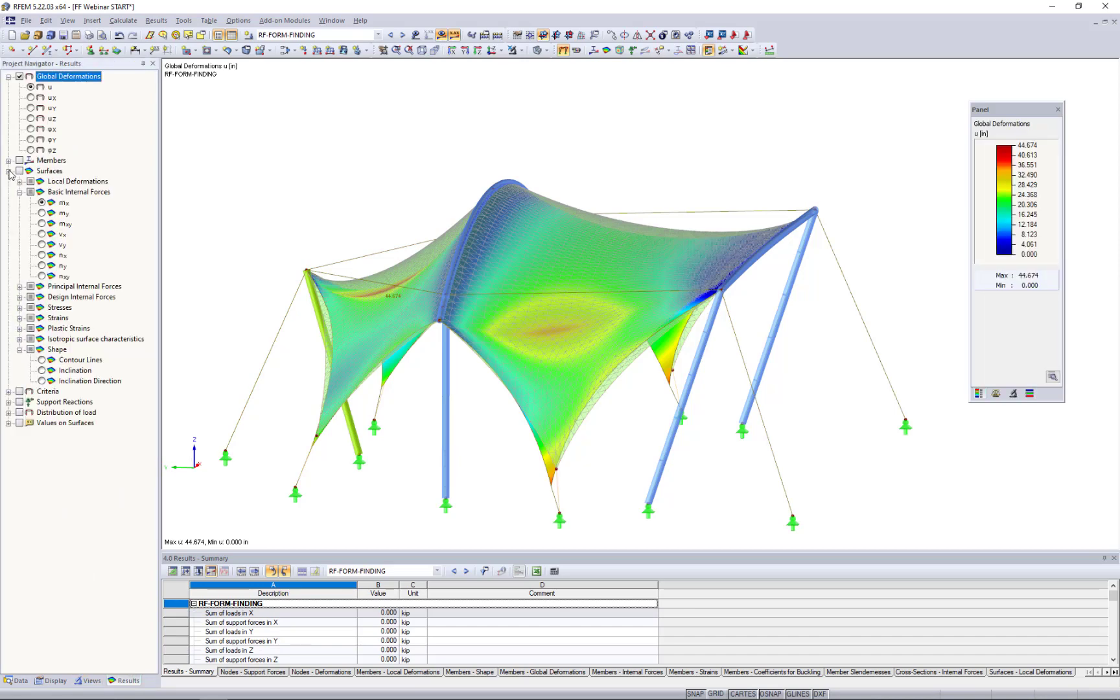
{"action": "left_click", "coordinate": [42, 360]}
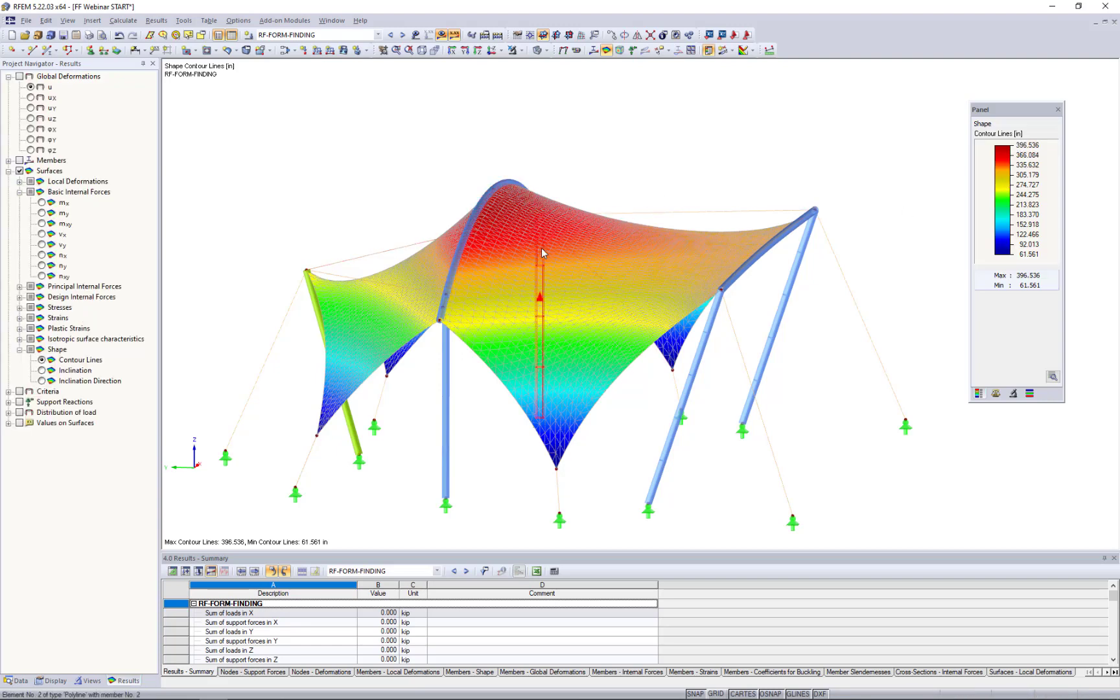
{"action": "left_click", "coordinate": [42, 371]}
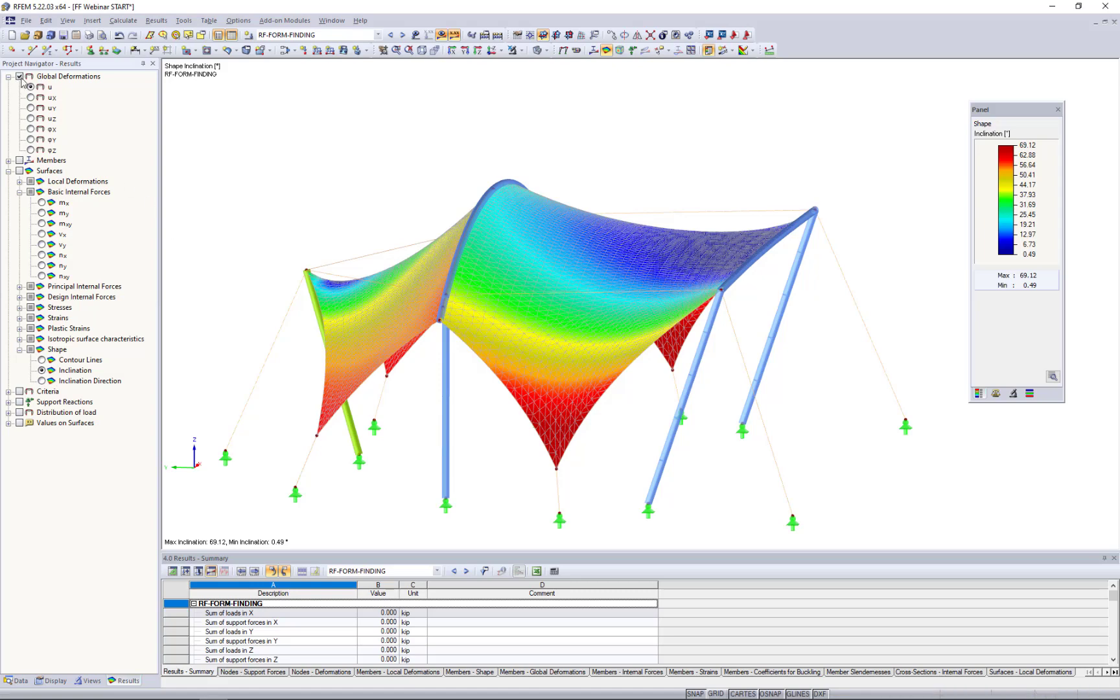
Step: Show the global deformations u with a deformation display factor of 1 and inspect the structure from the side
{"action": "left_click", "coordinate": [1012, 395]}
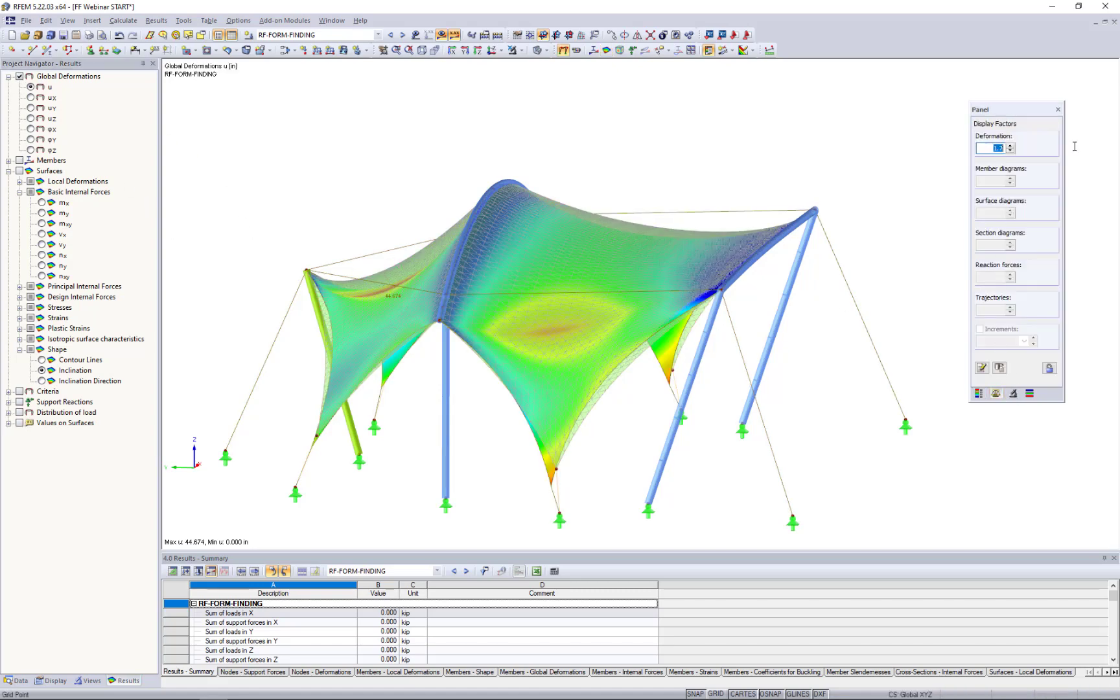
{"action": "type", "text": "1"}
{"action": "key", "text": "Return"}
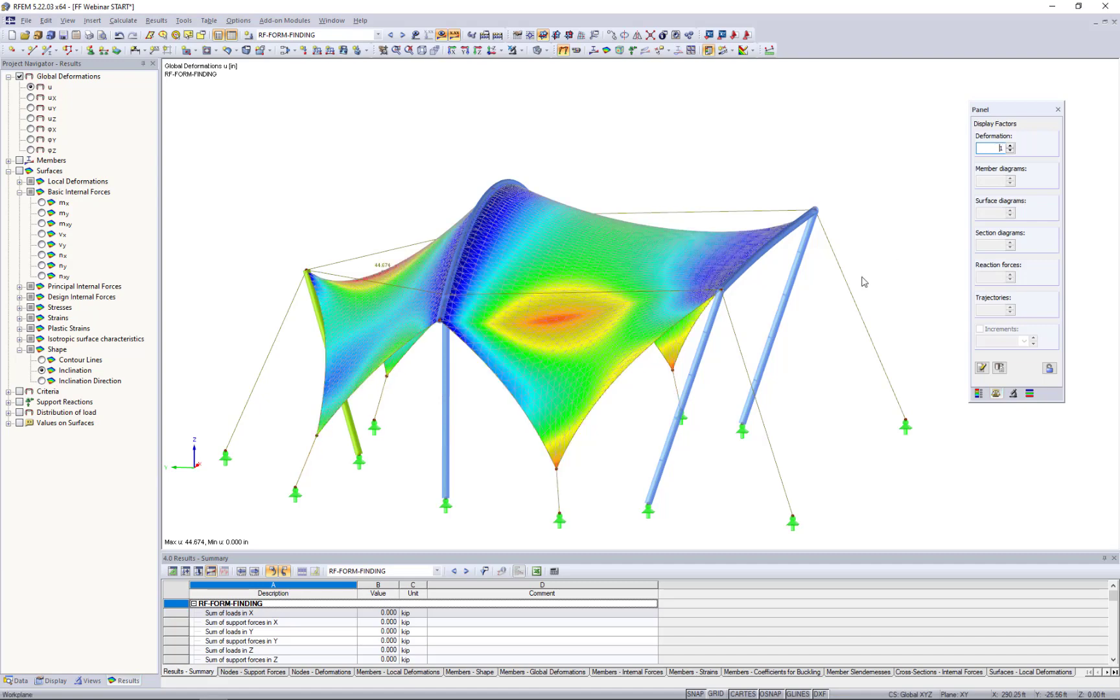
{"action": "middle_click_drag", "start_coordinate": [645, 384], "coordinate": [662, 344], "text": "ctrl"}
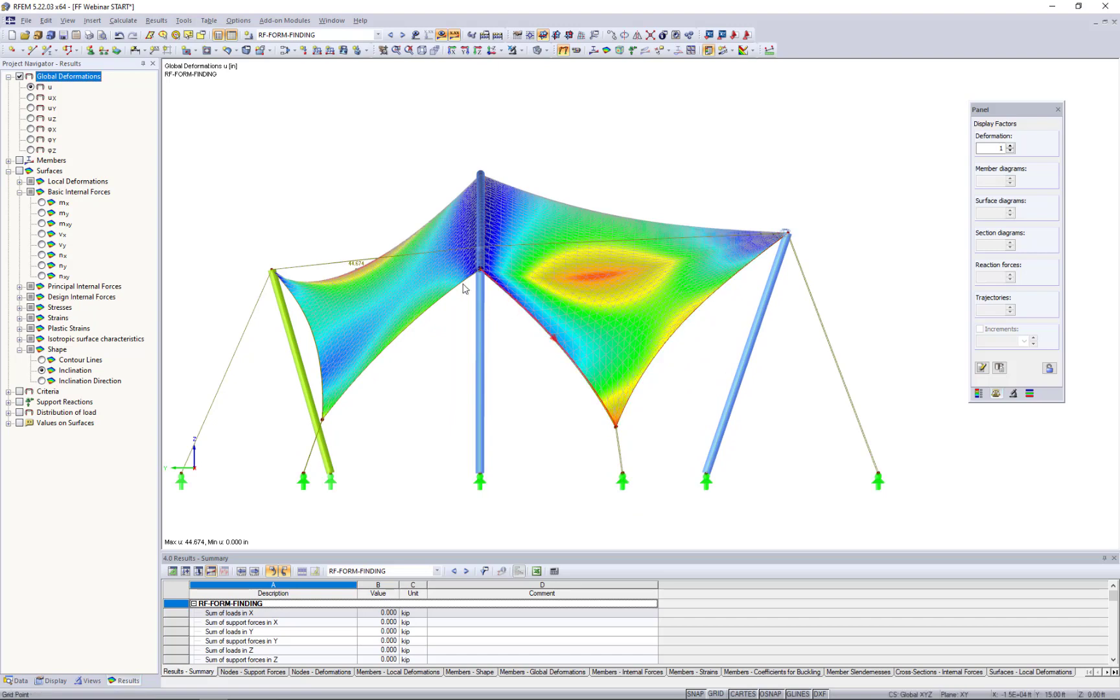
{"action": "scroll", "coordinate": [475, 300], "scroll_direction": "up", "scroll_amount": 2}
{"action": "scroll", "coordinate": [481, 297], "scroll_direction": "down", "scroll_amount": 1}
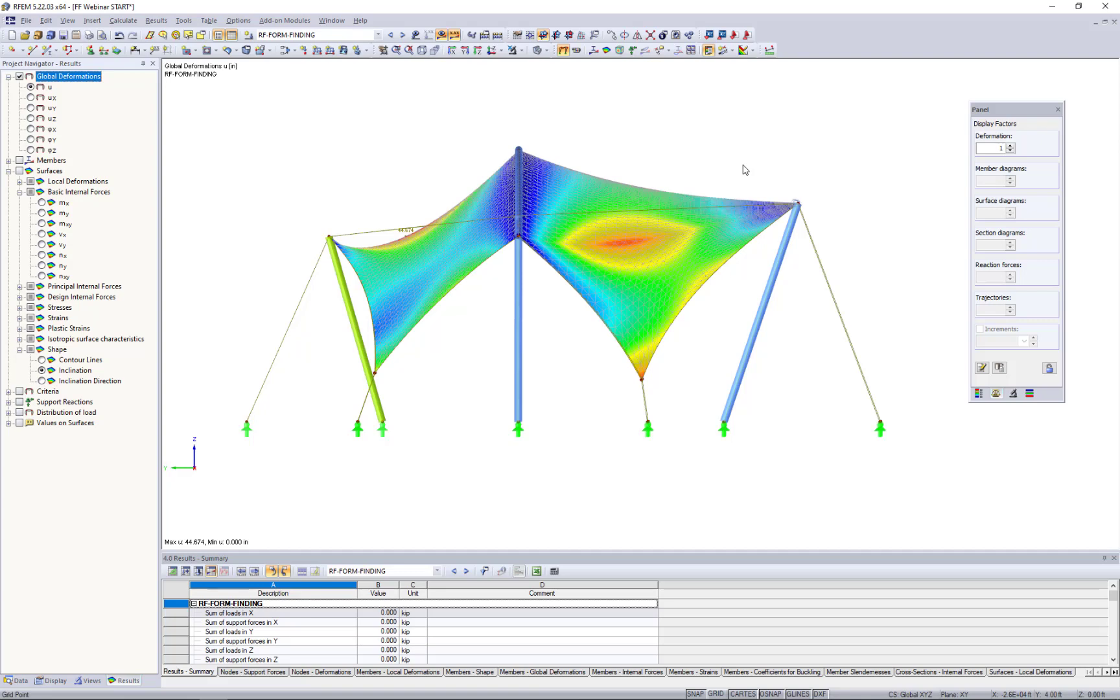
Step: Show the model in plan along the reverse Z-direction and hide the results and the FE mesh
{"action": "left_click", "coordinate": [491, 52]}
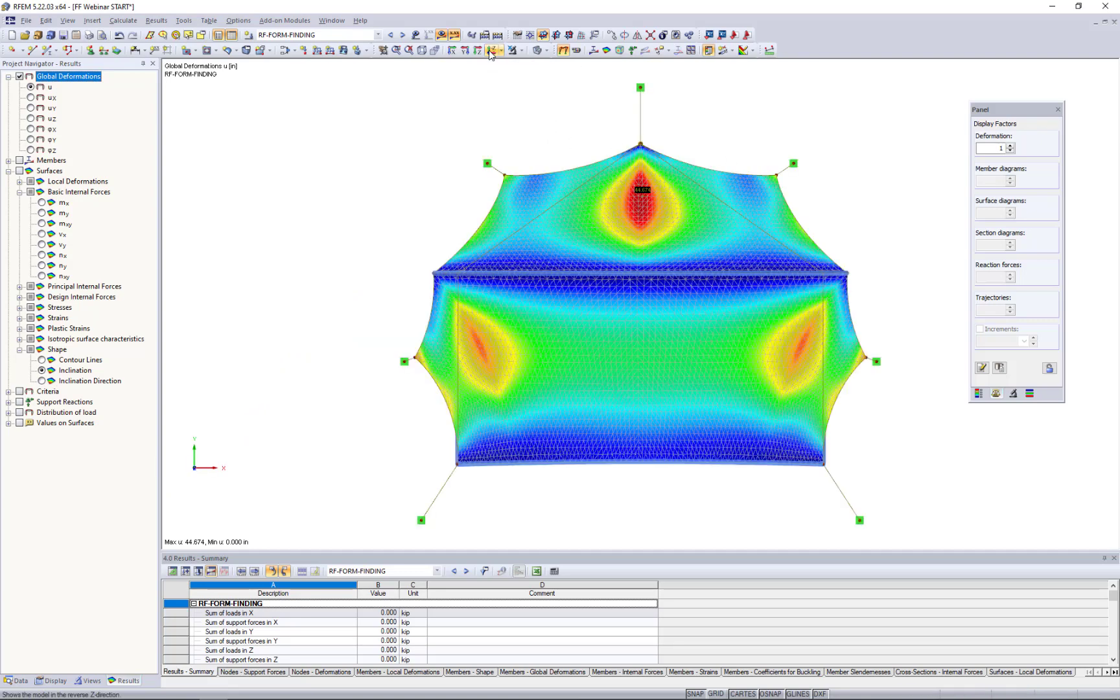
{"action": "left_click", "coordinate": [441, 36]}
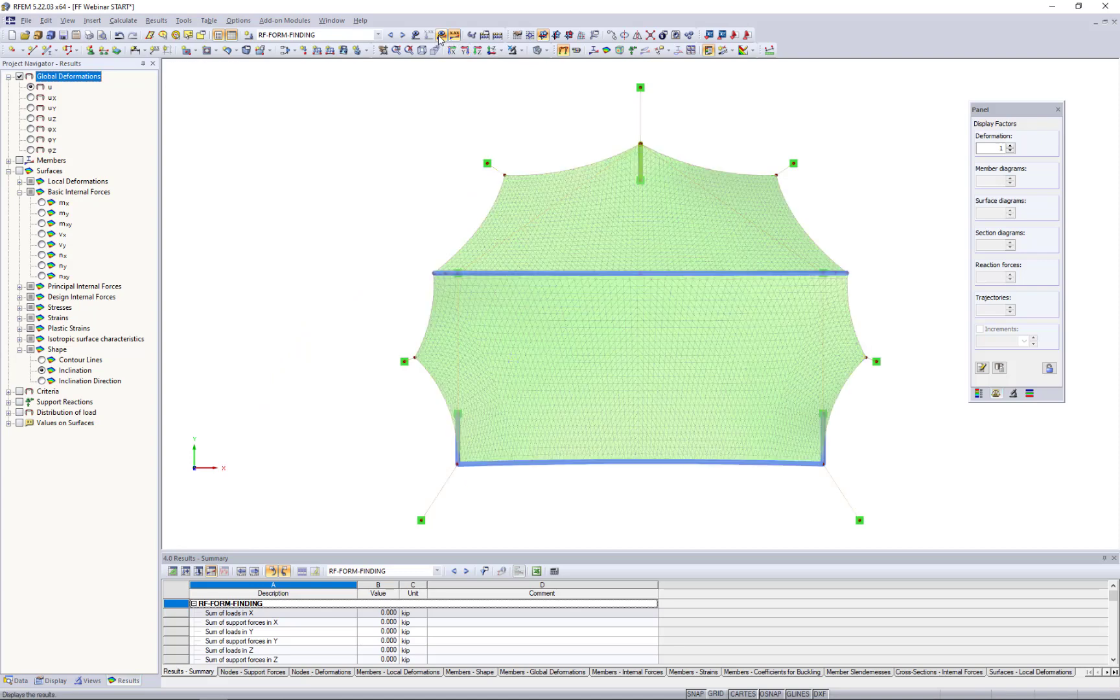
{"action": "left_click", "coordinate": [52, 680]}
{"action": "left_click", "coordinate": [19, 486]}
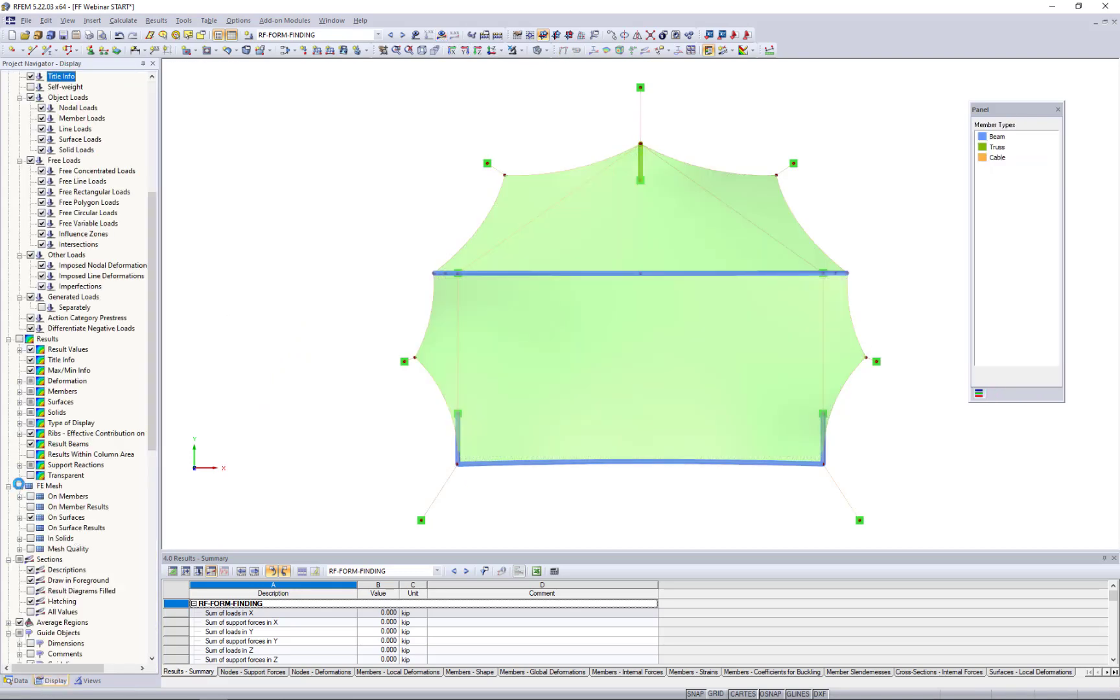
Step: Display the local axis systems of the membrane surfaces
{"action": "right_click", "coordinate": [565, 381]}
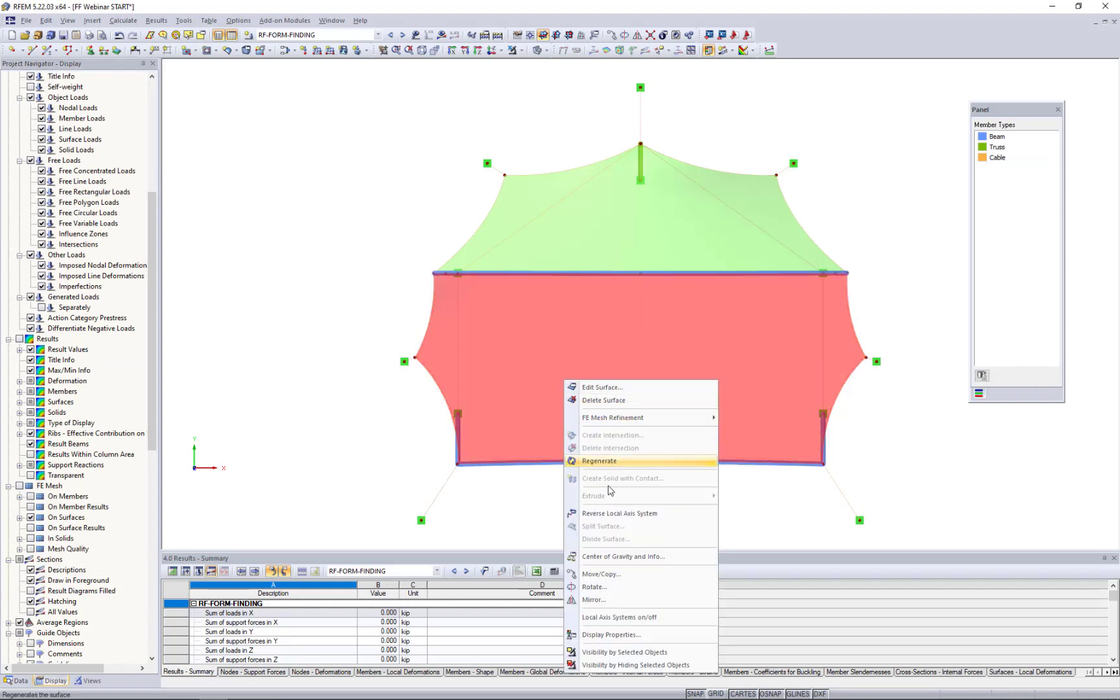
{"action": "left_click", "coordinate": [626, 617]}
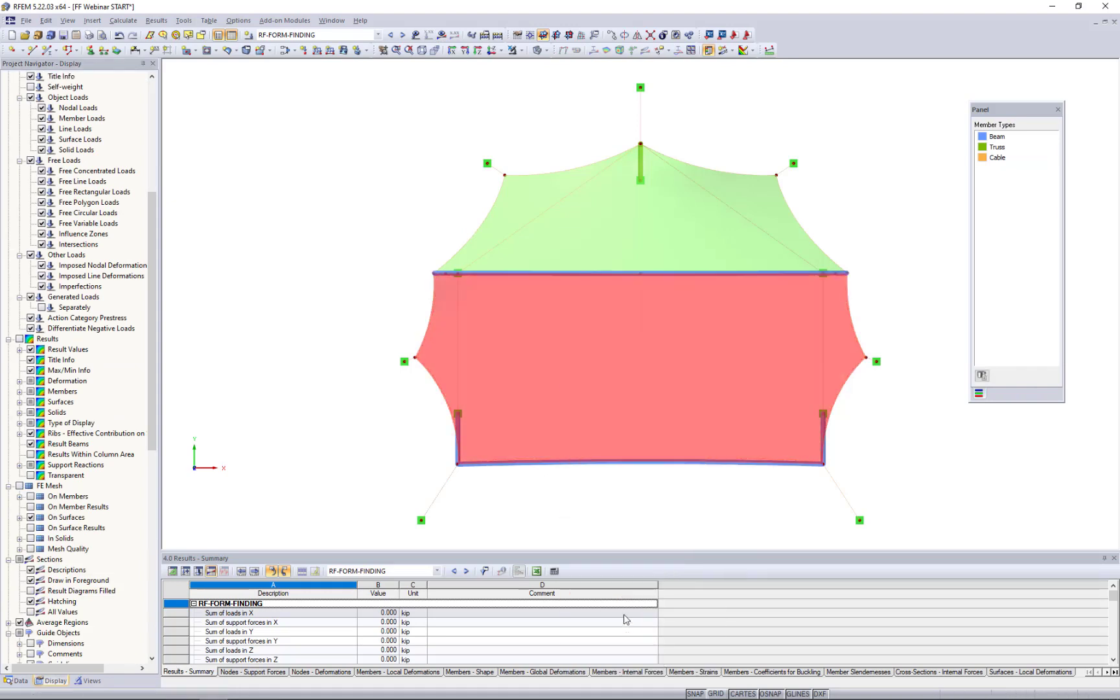
{"action": "left_click", "coordinate": [628, 518]}
{"action": "middle_click_drag", "start_coordinate": [607, 511], "coordinate": [577, 508]}
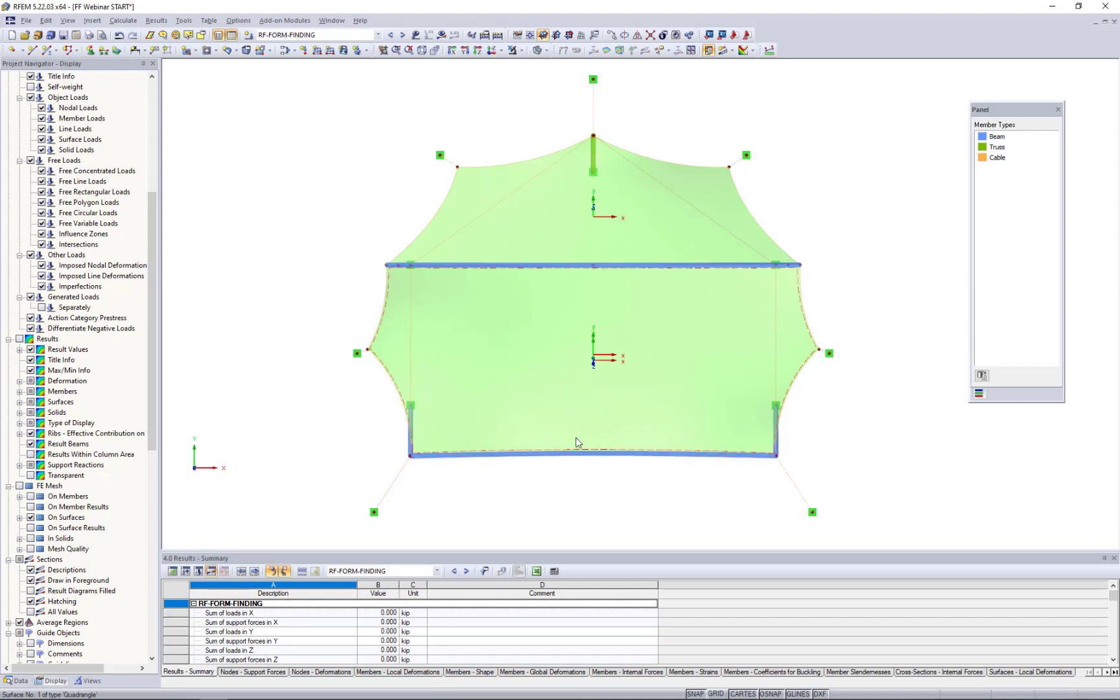
Step: Orient the input axes of surfaces 1 and 2 so that their y-axis runs parallel to line 8
{"action": "left_click", "coordinate": [569, 393]}
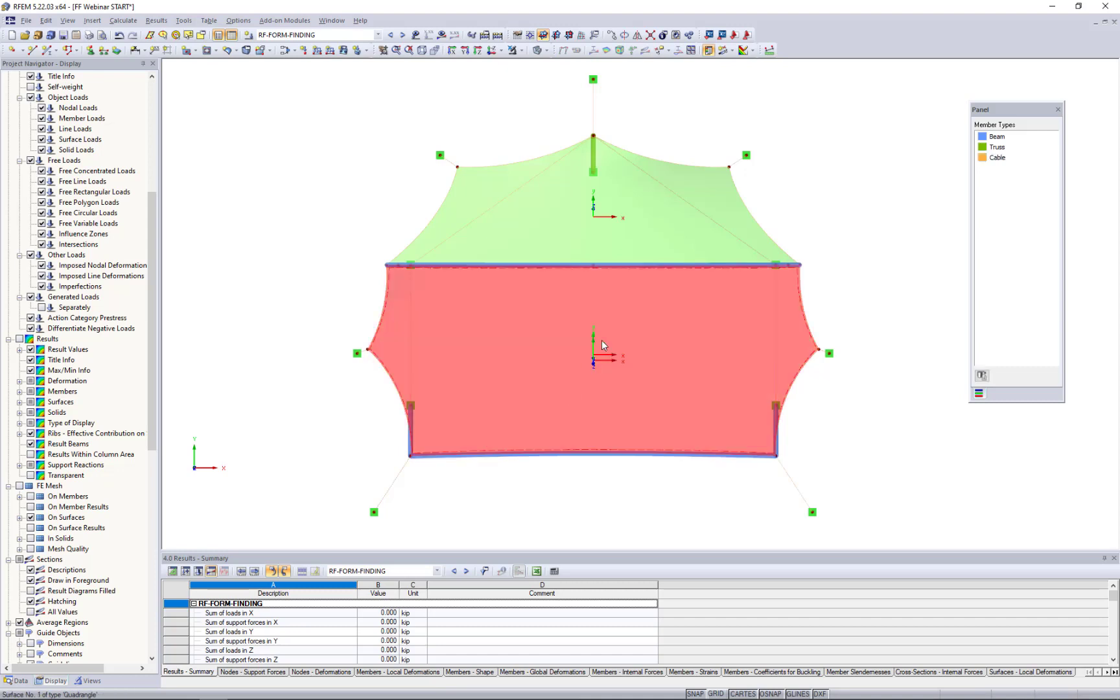
{"action": "left_click", "coordinate": [580, 237], "text": "ctrl"}
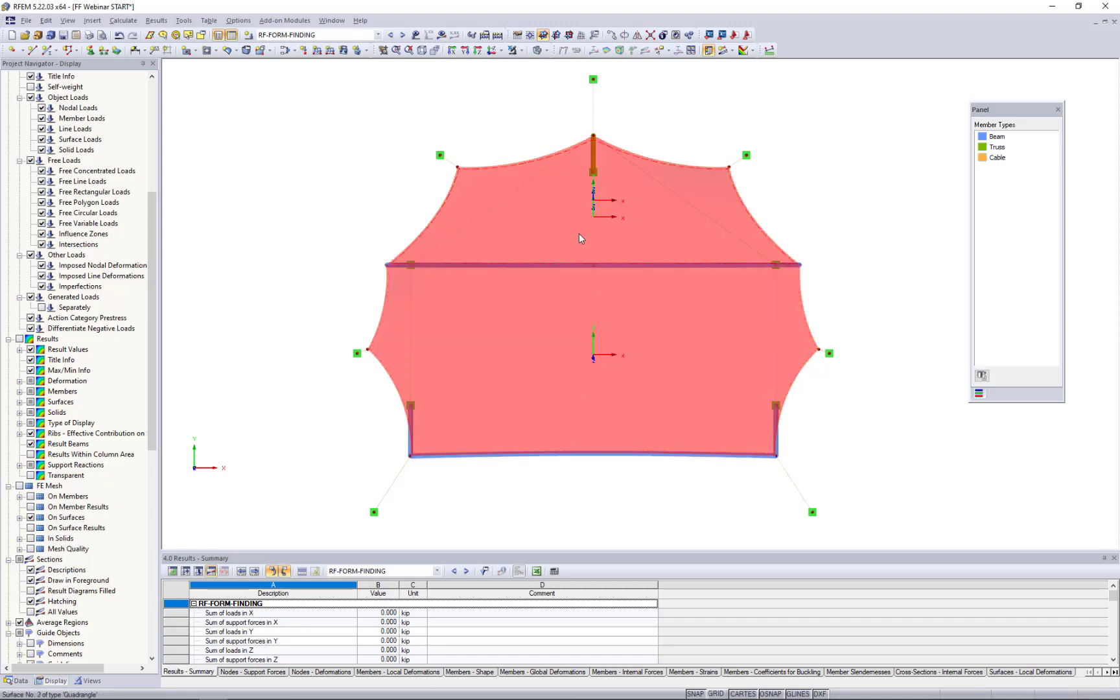
{"action": "double_click", "coordinate": [580, 237]}
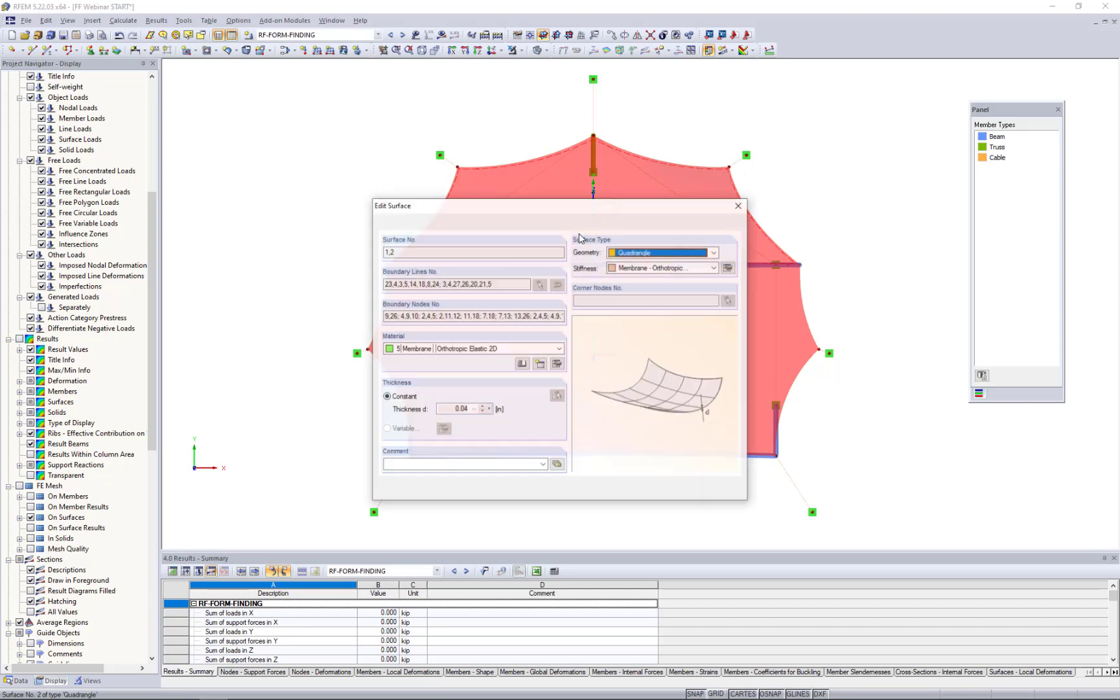
{"action": "left_click", "coordinate": [577, 224]}
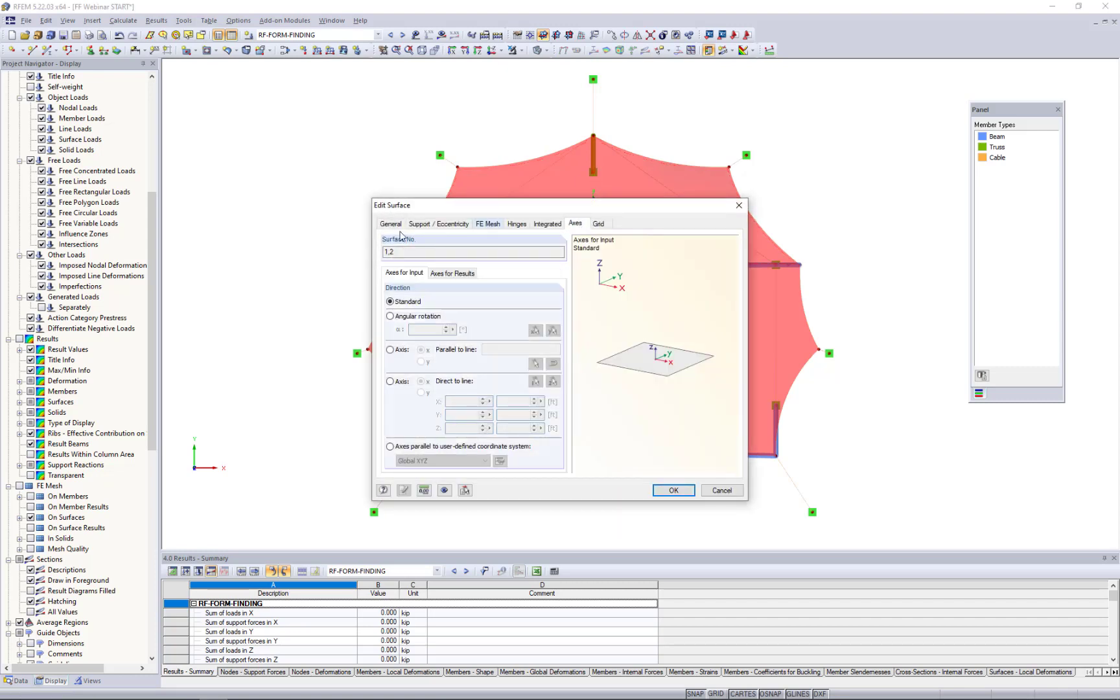
{"action": "left_click", "coordinate": [390, 350]}
{"action": "left_click", "coordinate": [422, 362]}
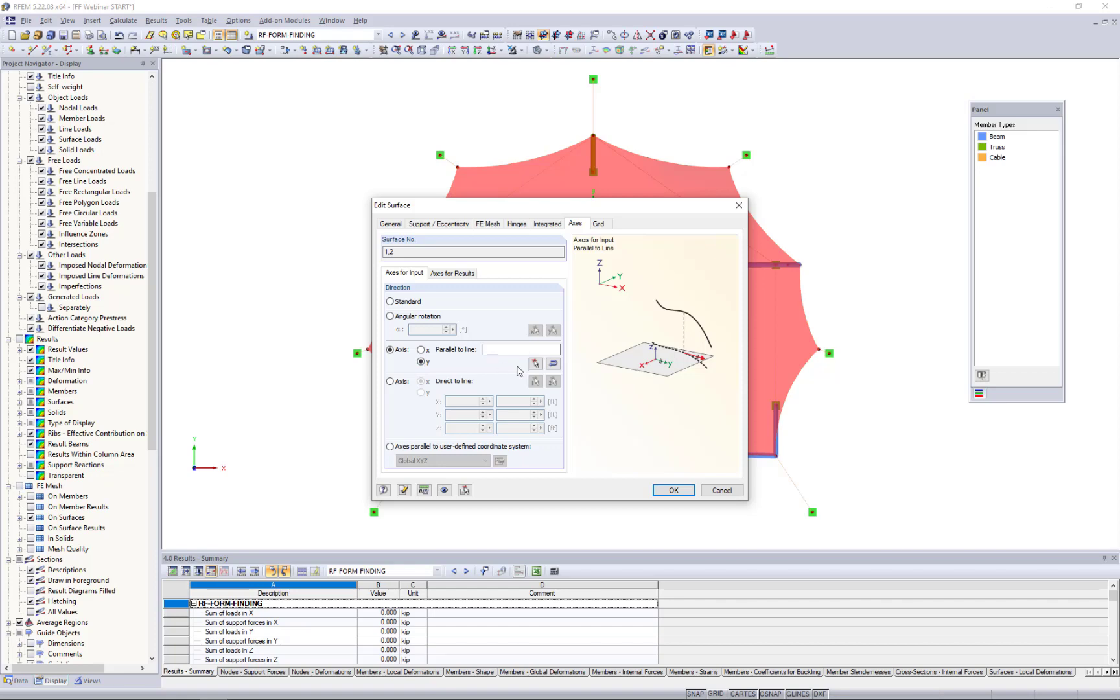
{"action": "left_click", "coordinate": [536, 363]}
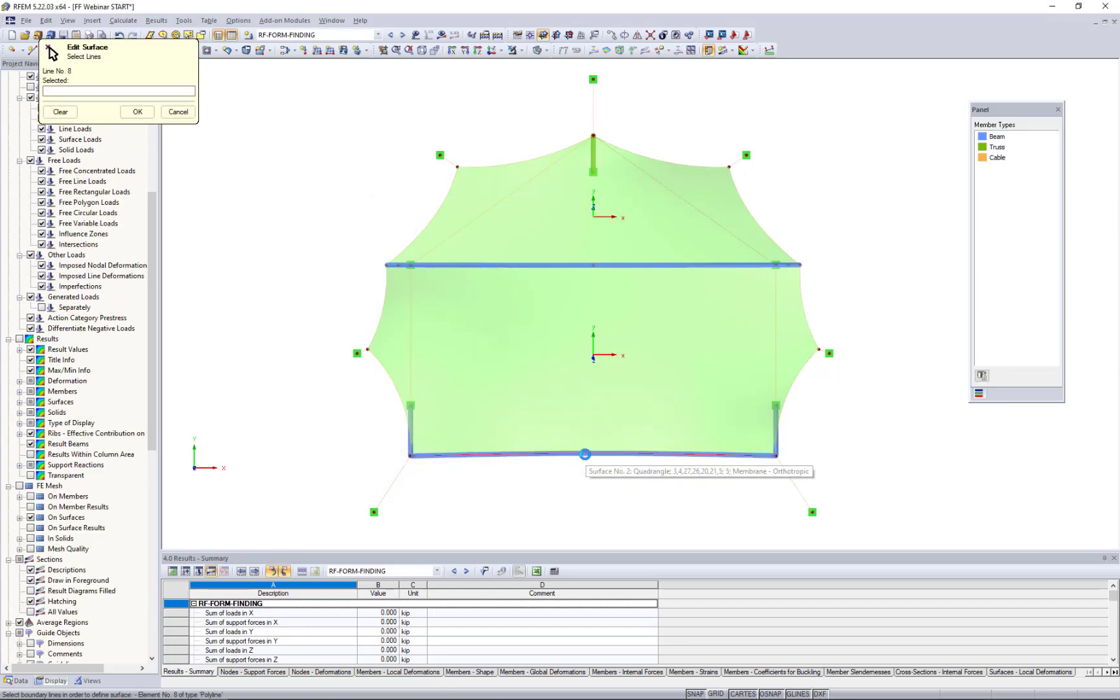
{"action": "left_click", "coordinate": [585, 454]}
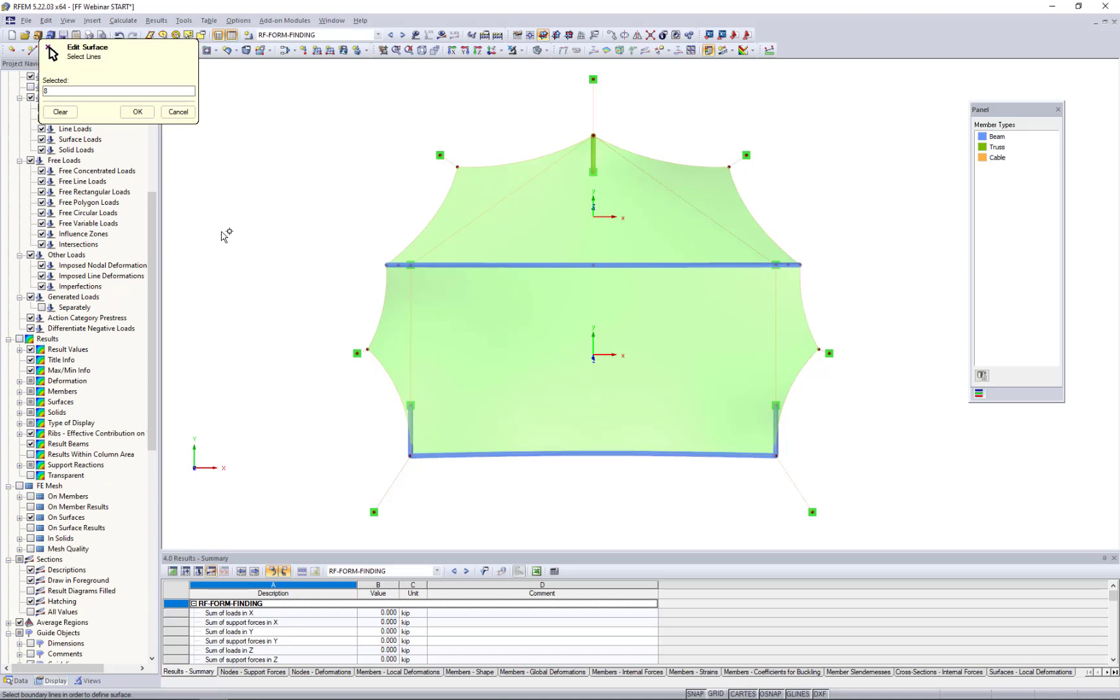
{"action": "left_click", "coordinate": [138, 112]}
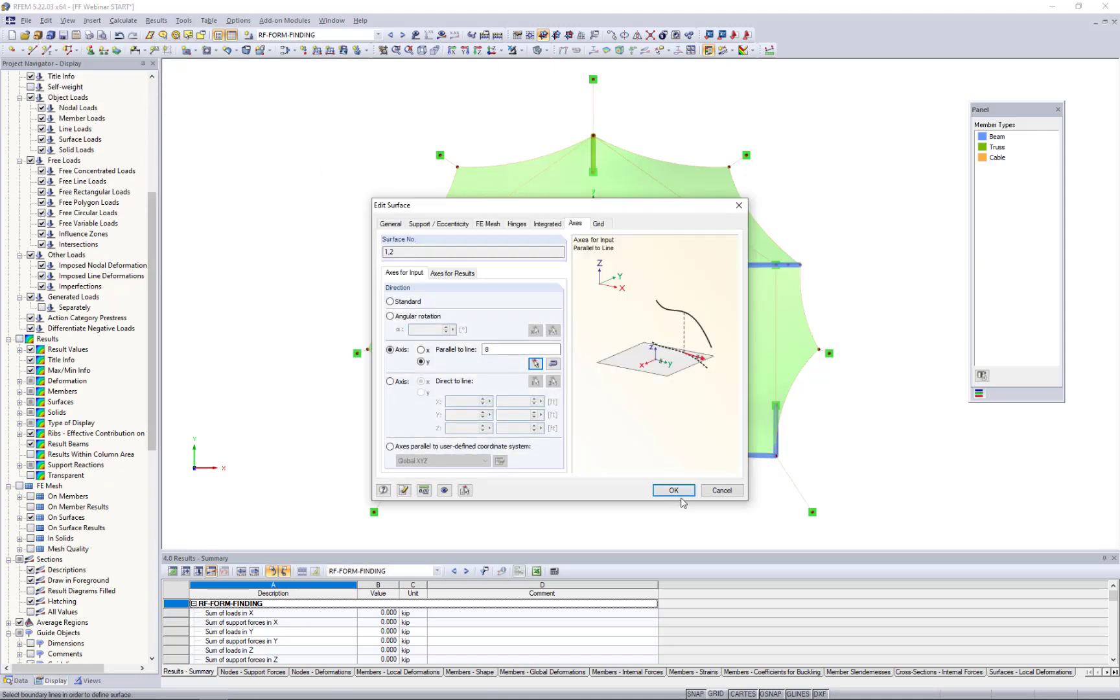
{"action": "left_click", "coordinate": [676, 491]}
{"action": "left_click", "coordinate": [542, 380]}
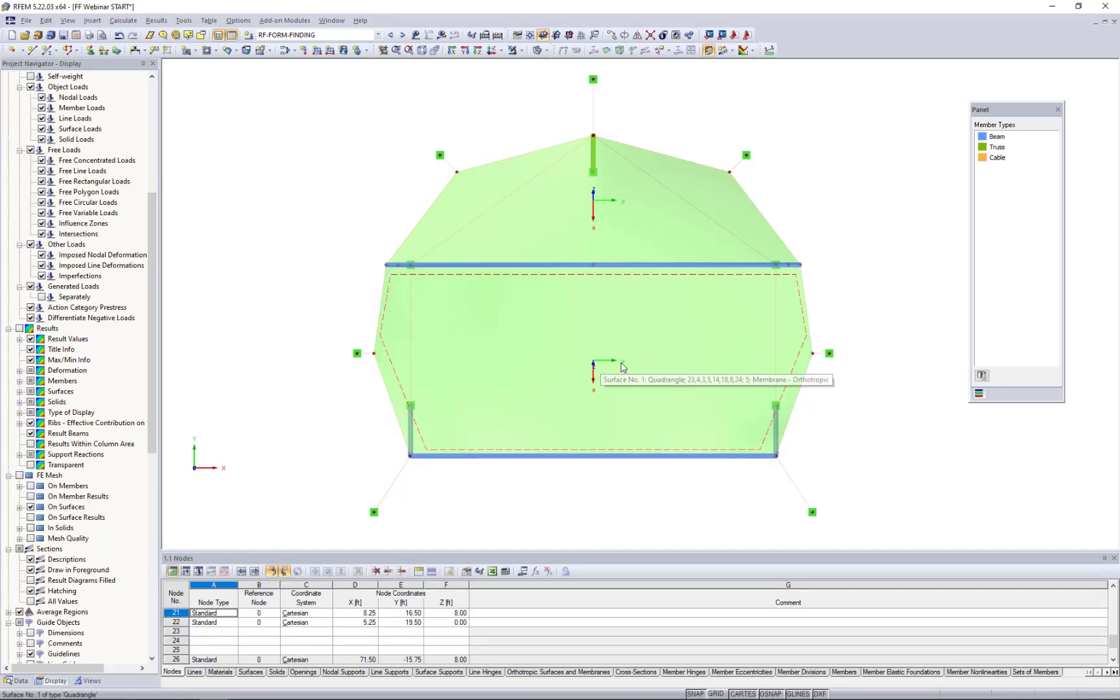
Step: Set the form-finding weft prestress force ny of both membrane surfaces, 1 and 2, to 0.14 kip/ft
{"action": "left_click", "coordinate": [593, 391]}
{"action": "double_click", "coordinate": [538, 225], "text": "ctrl"}
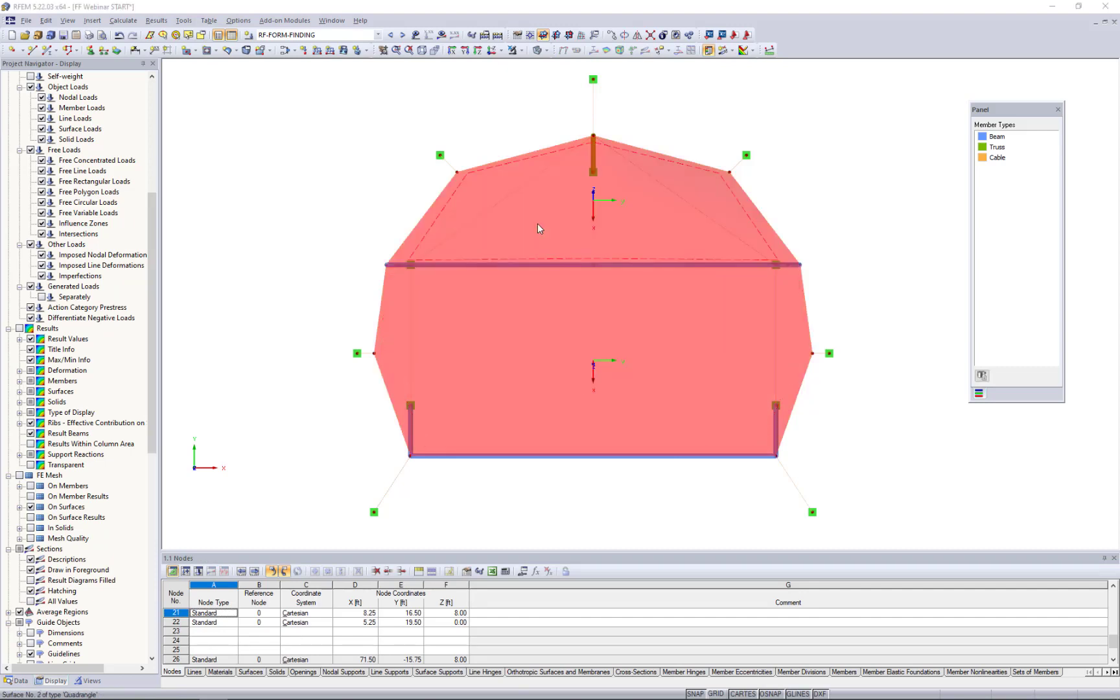
{"action": "left_click", "coordinate": [538, 223]}
{"action": "left_click", "coordinate": [391, 224]}
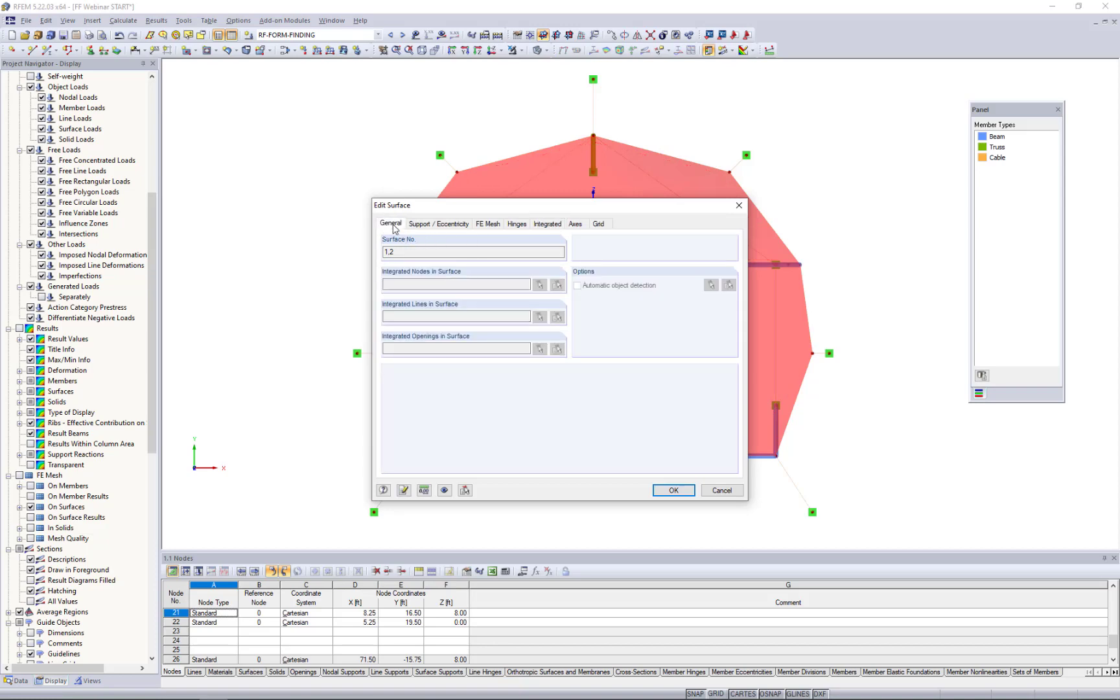
{"action": "left_click", "coordinate": [729, 268]}
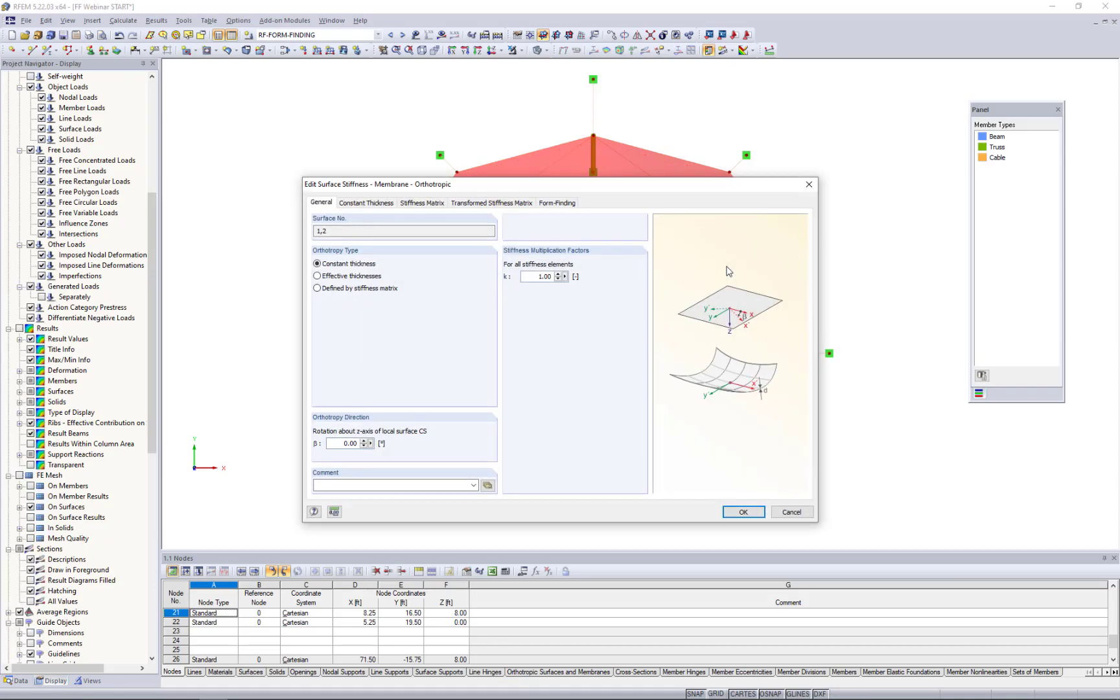
{"action": "left_click", "coordinate": [563, 203]}
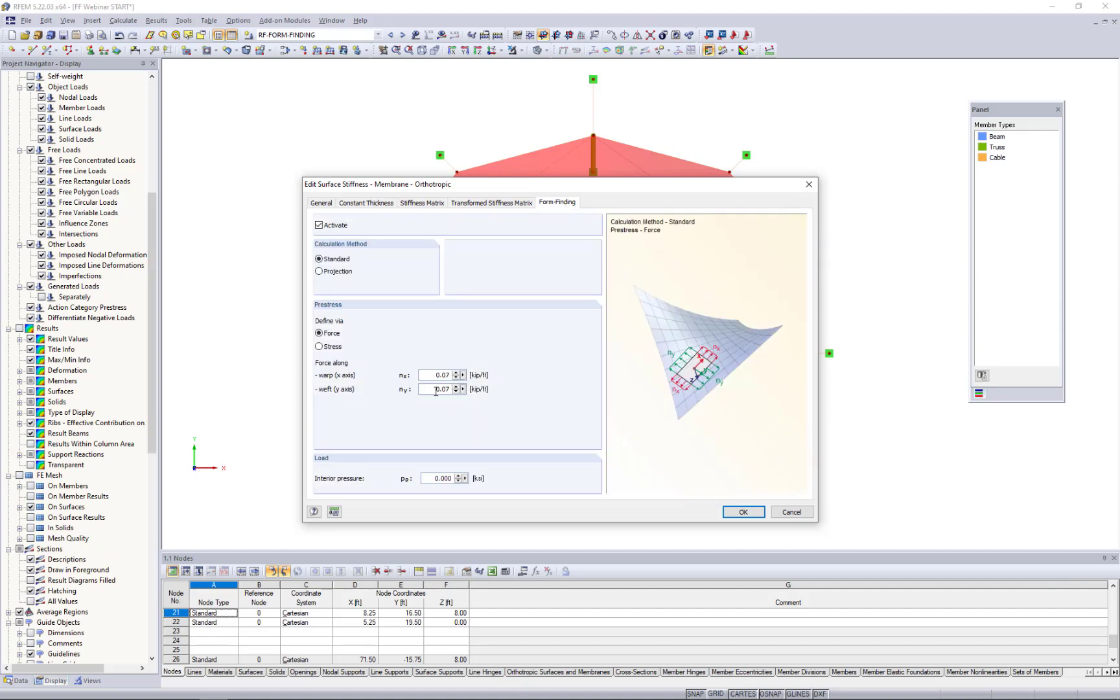
{"action": "left_click", "coordinate": [434, 392]}
{"action": "left_click", "coordinate": [438, 389]}
{"action": "left_click_drag", "start_coordinate": [429, 393], "coordinate": [474, 391]}
{"action": "left_click_drag", "start_coordinate": [431, 389], "coordinate": [516, 411]}
{"action": "type", "text": "0.14"}
{"action": "left_click", "coordinate": [734, 517]}
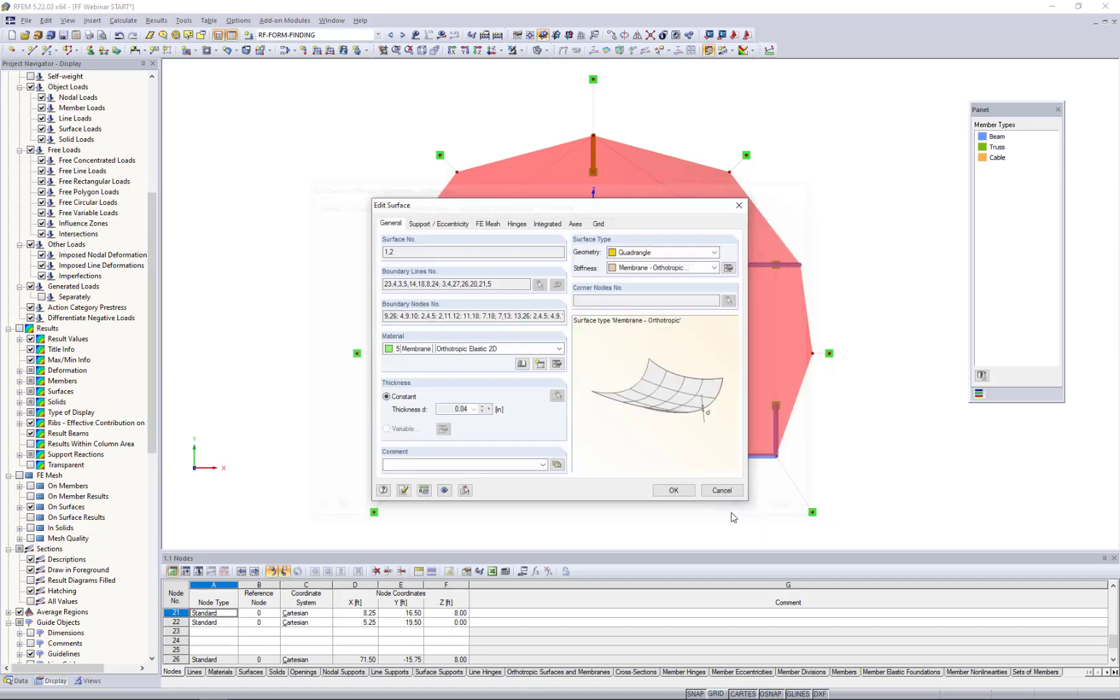
{"action": "left_click", "coordinate": [681, 494]}
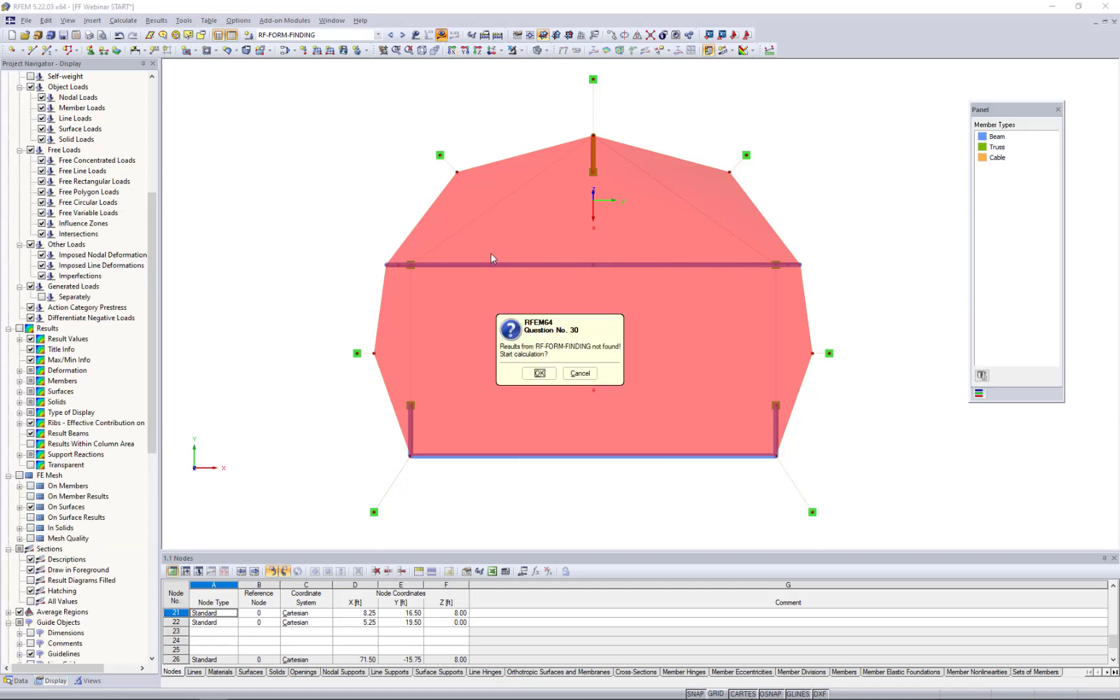
Step: Run the RF-FORM-FINDING calculation again and hide the local axis systems of the membrane surfaces
{"action": "left_click", "coordinate": [504, 370]}
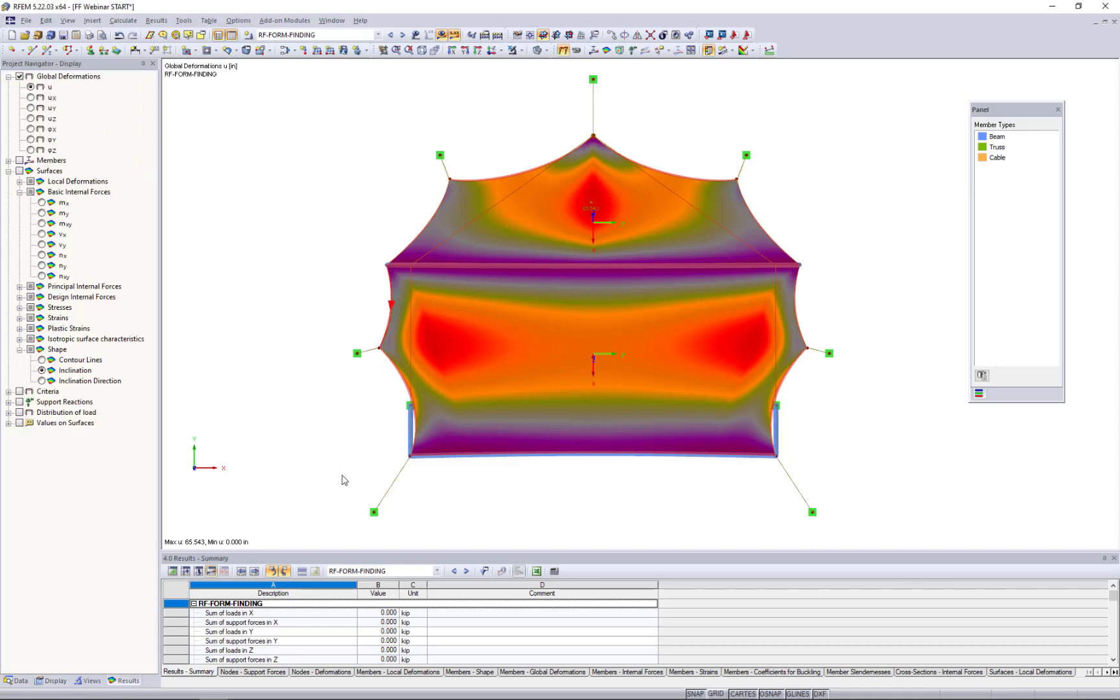
{"action": "mouse_move", "coordinate": [575, 348]}
{"action": "middle_mouse_down", "text": "ctrl"}
{"action": "mouse_move", "coordinate": [701, 148]}
{"action": "mouse_move", "coordinate": [738, 114]}
{"action": "middle_mouse_up", "text": "ctrl"}
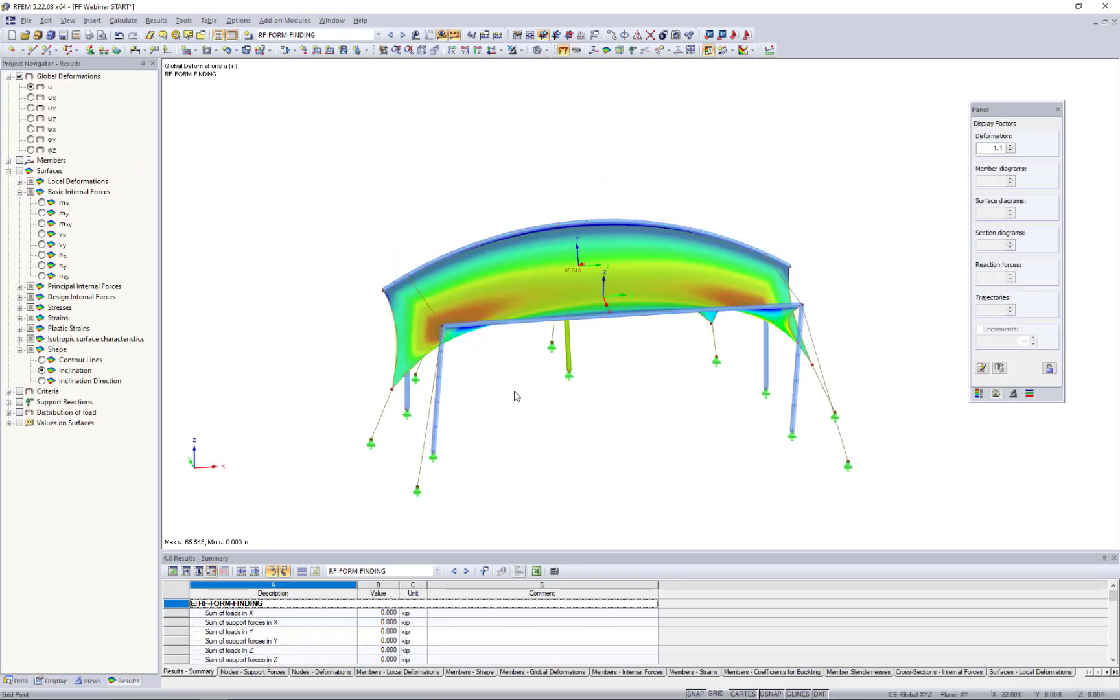
{"action": "middle_click_drag", "start_coordinate": [515, 394], "coordinate": [697, 315], "text": "ctrl"}
{"action": "right_click", "coordinate": [601, 281]}
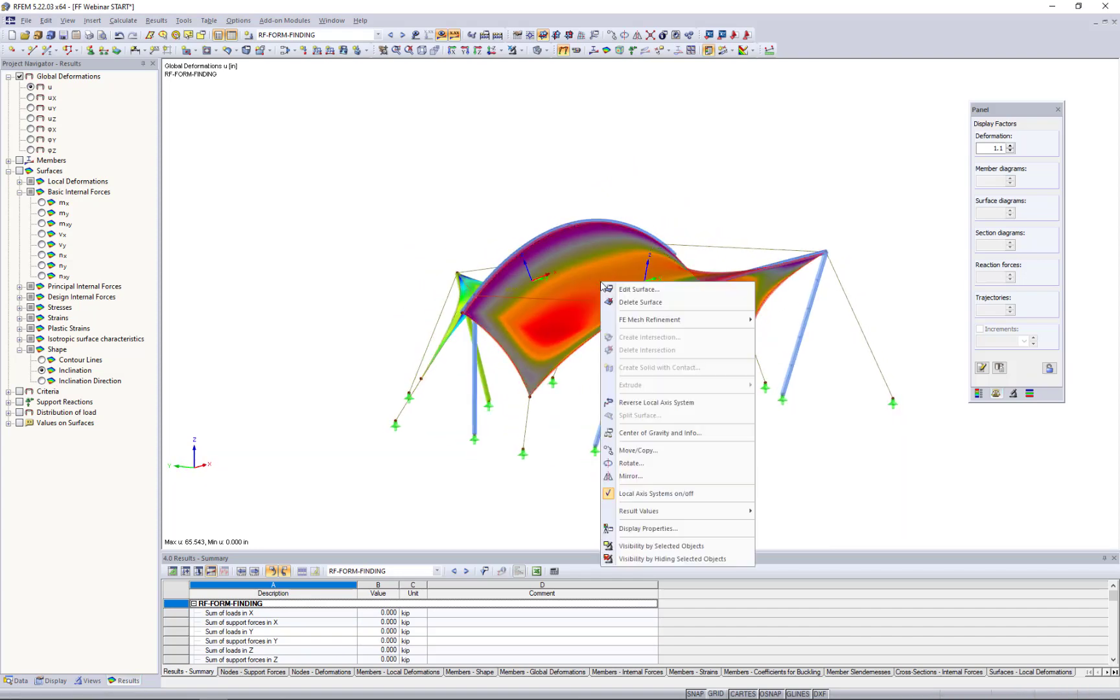
{"action": "left_click", "coordinate": [644, 499]}
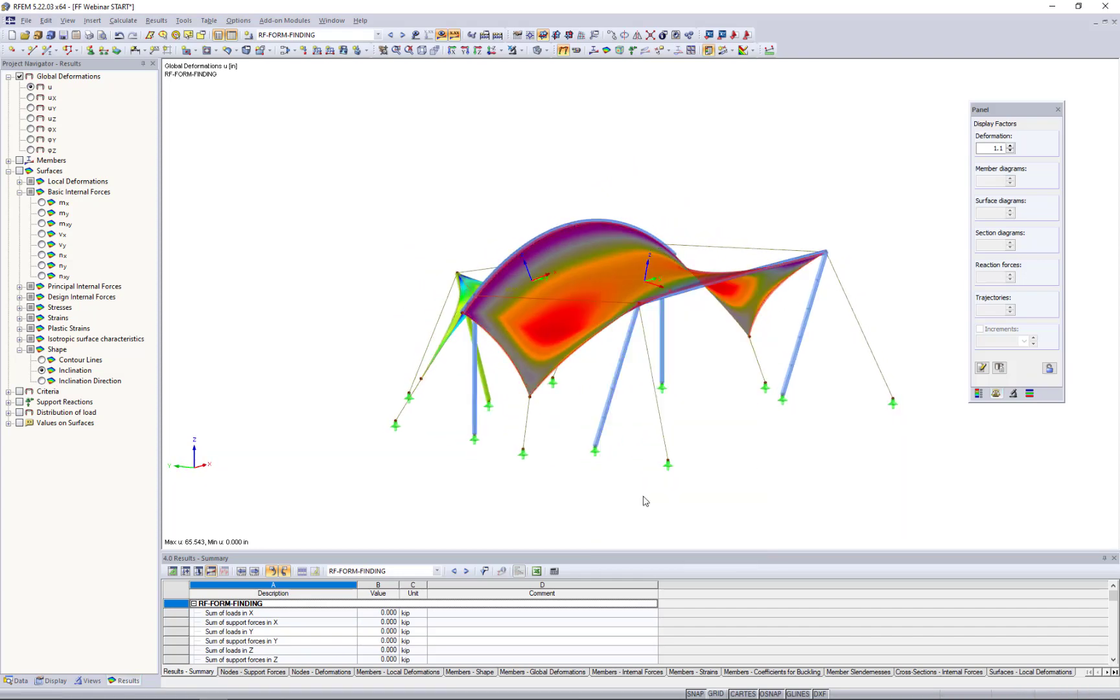
{"action": "left_click", "coordinate": [699, 398]}
Step: Inspect the deformed structure from the side and set the deformation display factor to 1
{"action": "middle_click_drag", "start_coordinate": [317, 244], "coordinate": [475, 190], "text": "ctrl"}
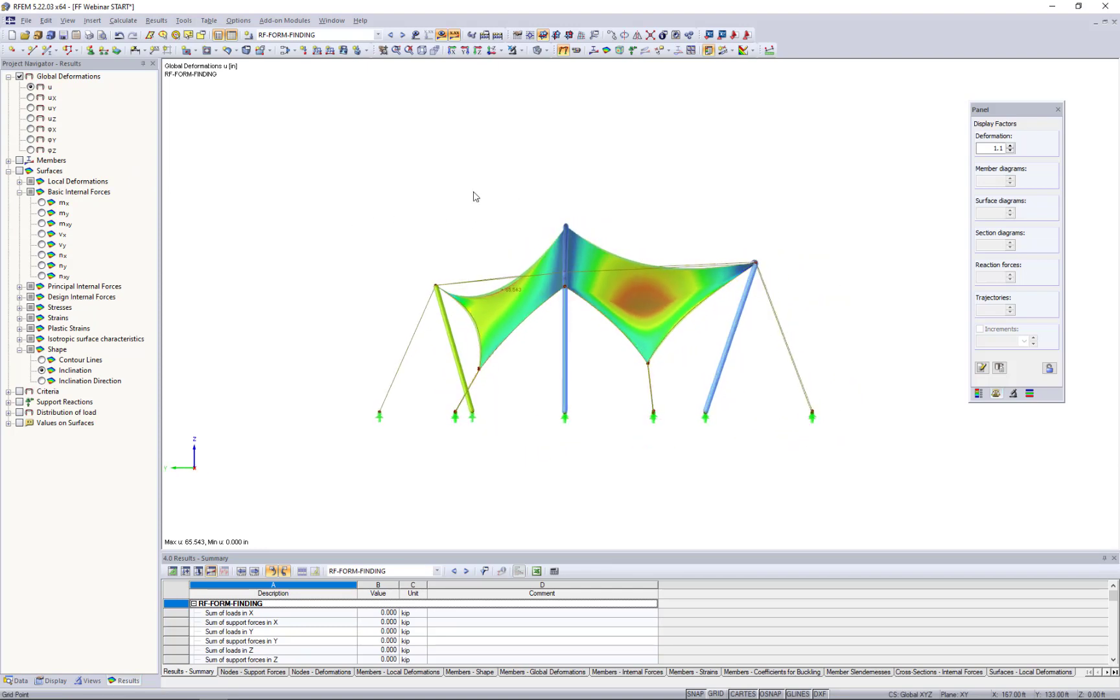
{"action": "scroll", "coordinate": [545, 279], "scroll_direction": "up", "scroll_amount": 3}
{"action": "middle_click_drag", "start_coordinate": [612, 365], "coordinate": [566, 333]}
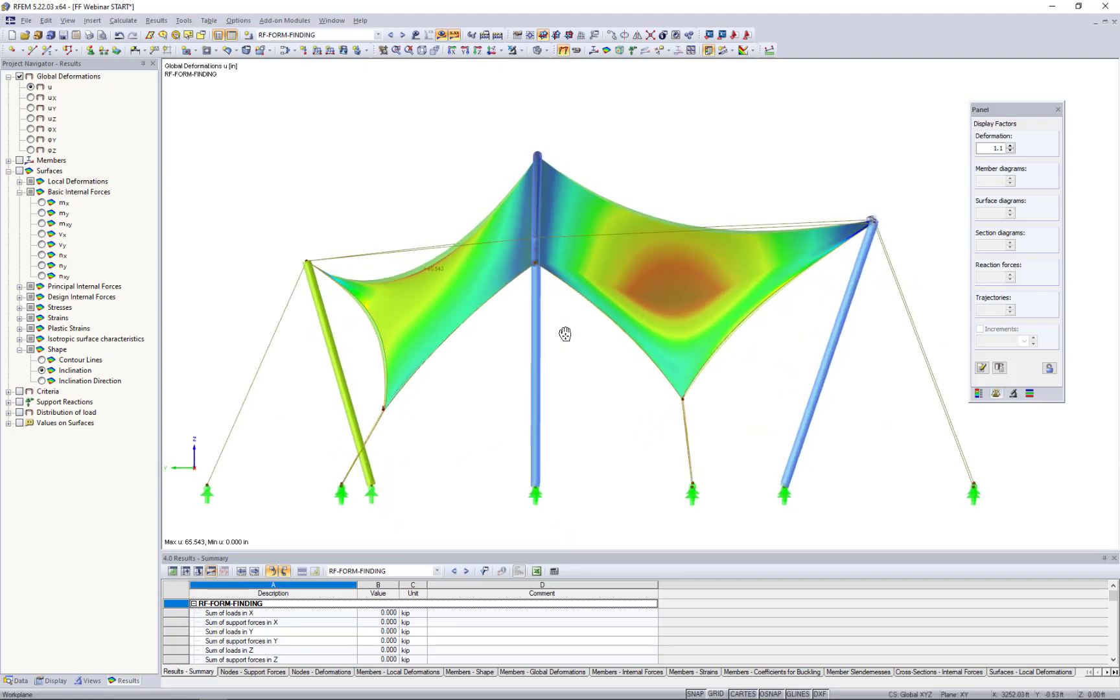
{"action": "scroll", "coordinate": [565, 333], "scroll_direction": "down", "scroll_amount": 1}
{"action": "left_click_drag", "start_coordinate": [986, 148], "coordinate": [1042, 137]}
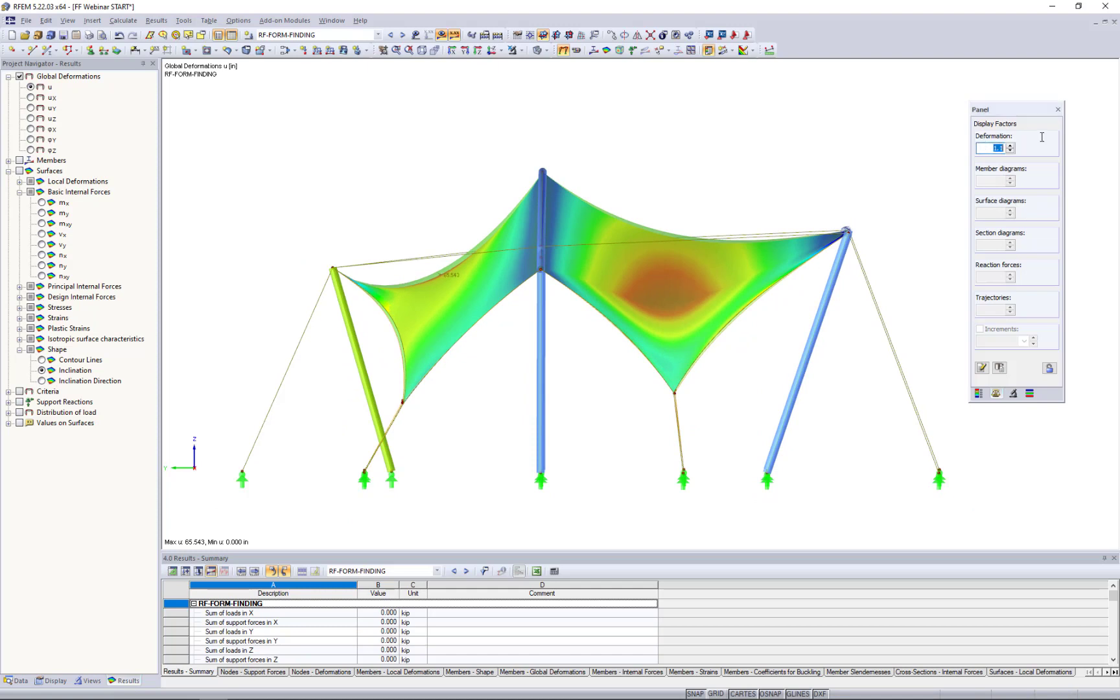
{"action": "type", "text": "1"}
{"action": "key", "text": "Return"}
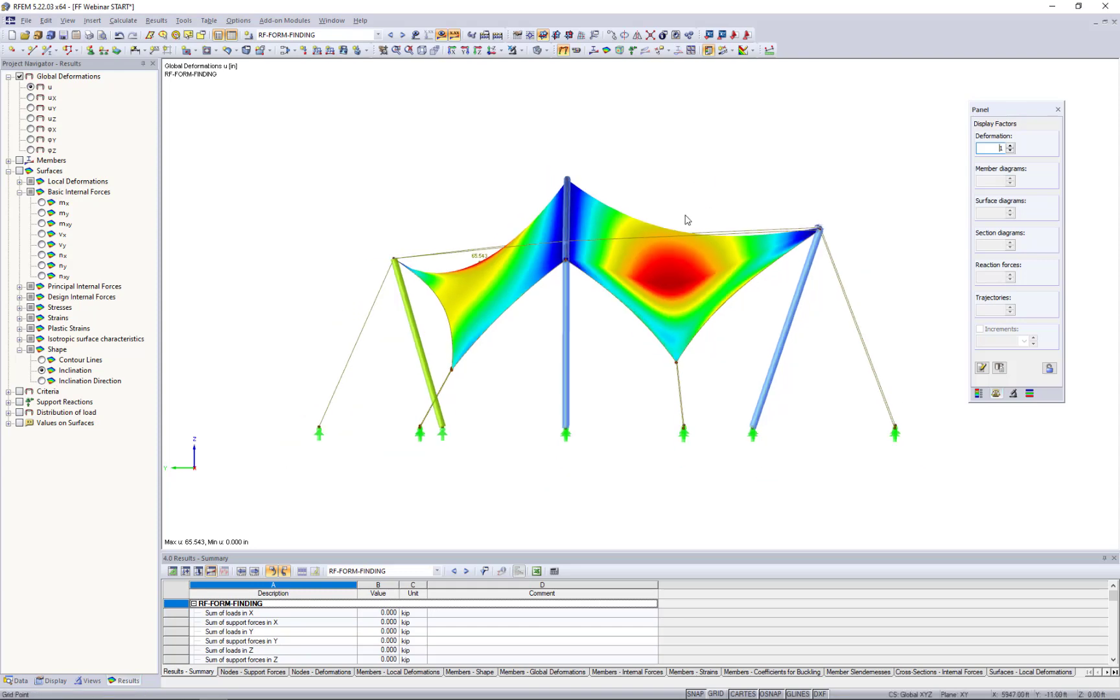
Step: Examine the surfaces' basic internal forces nx and ny in 3D with the colour scale shown, instead of the global deformations
{"action": "middle_click_drag", "start_coordinate": [670, 220], "coordinate": [525, 219], "text": "ctrl"}
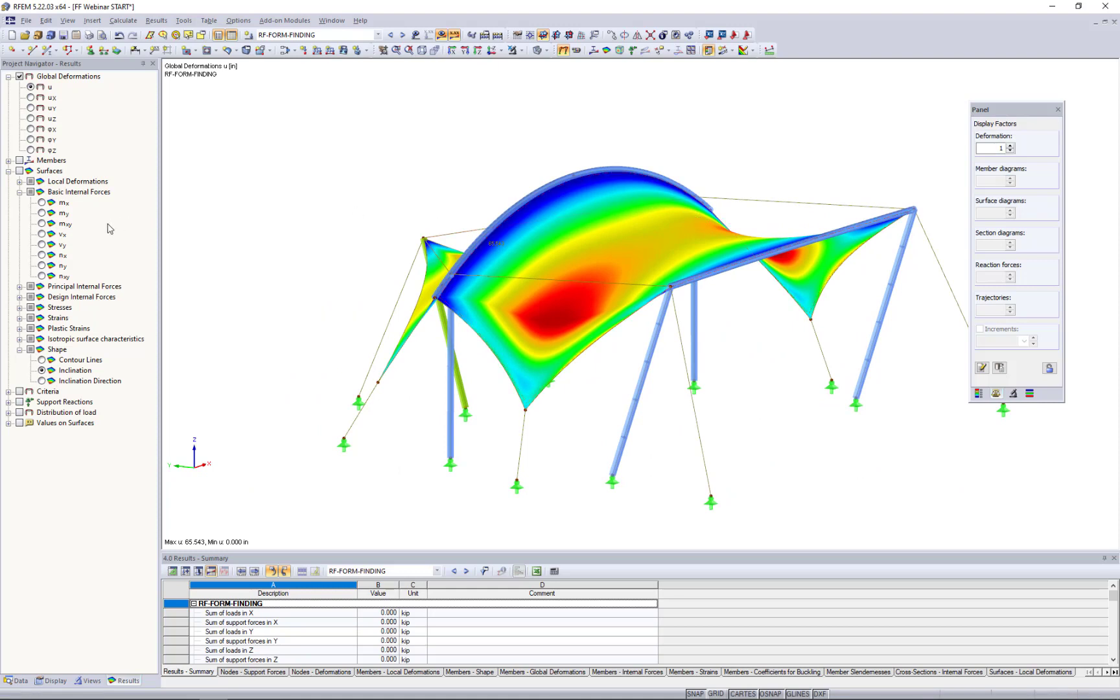
{"action": "left_click", "coordinate": [18, 173]}
{"action": "left_click", "coordinate": [20, 171]}
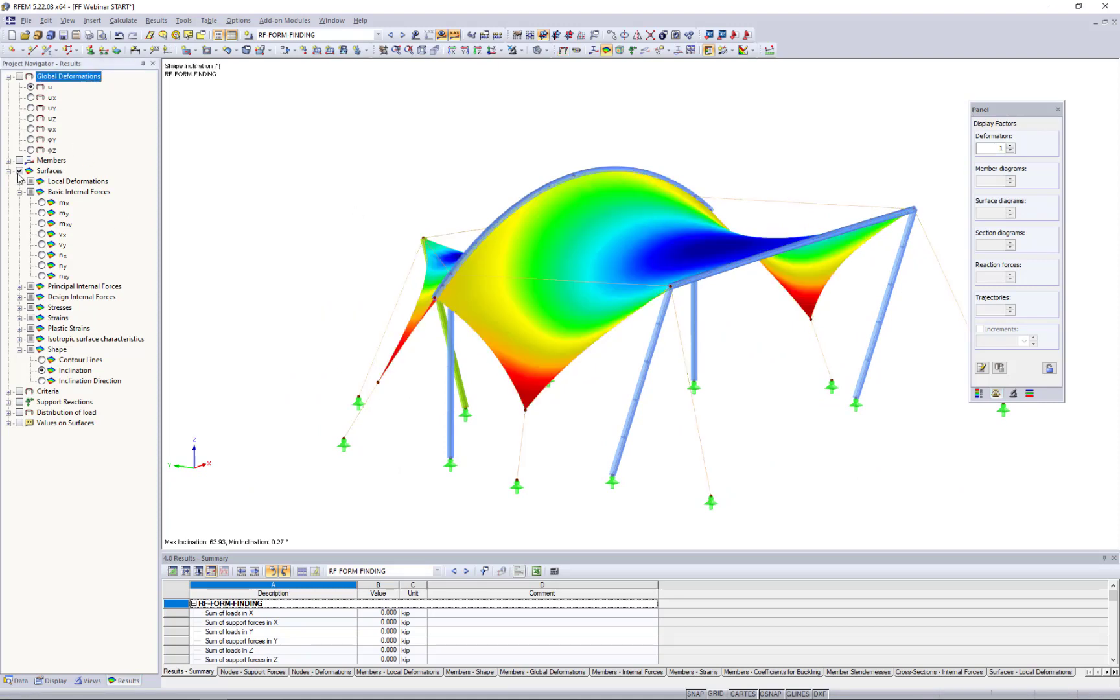
{"action": "left_click", "coordinate": [42, 256]}
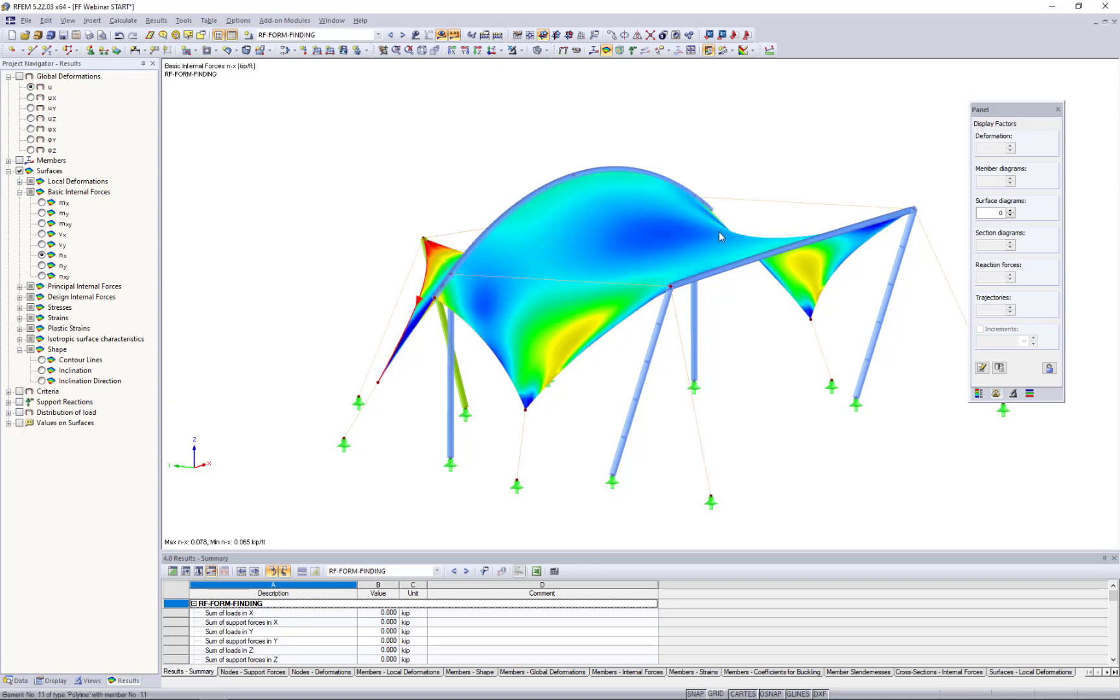
{"action": "left_click", "coordinate": [979, 393]}
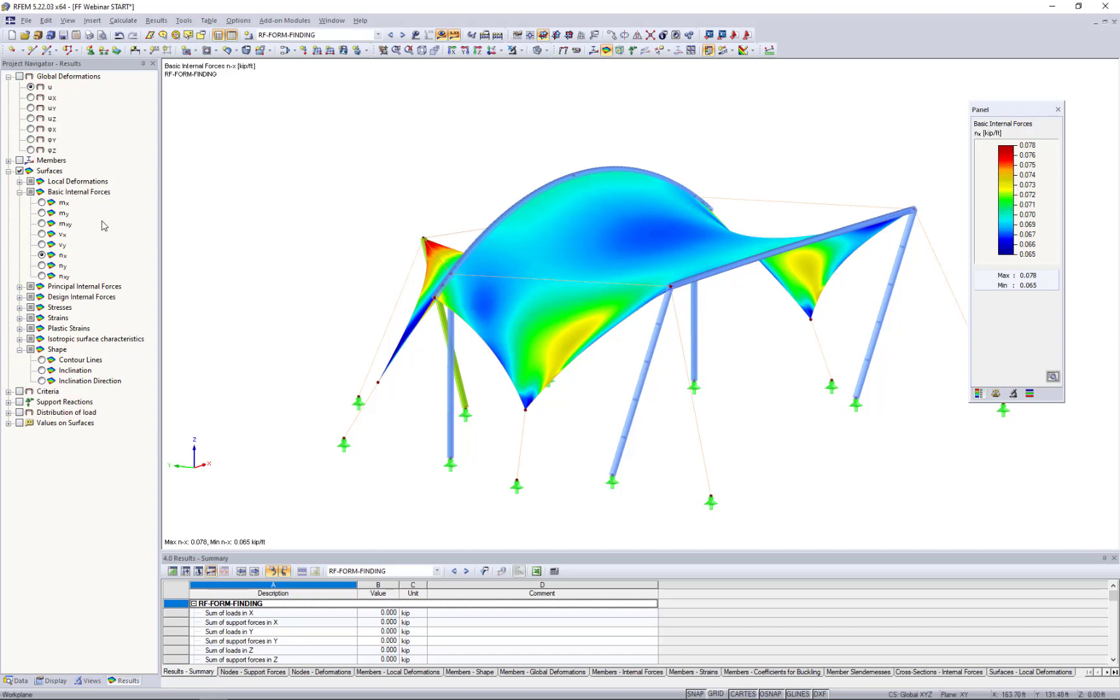
{"action": "left_click", "coordinate": [41, 266]}
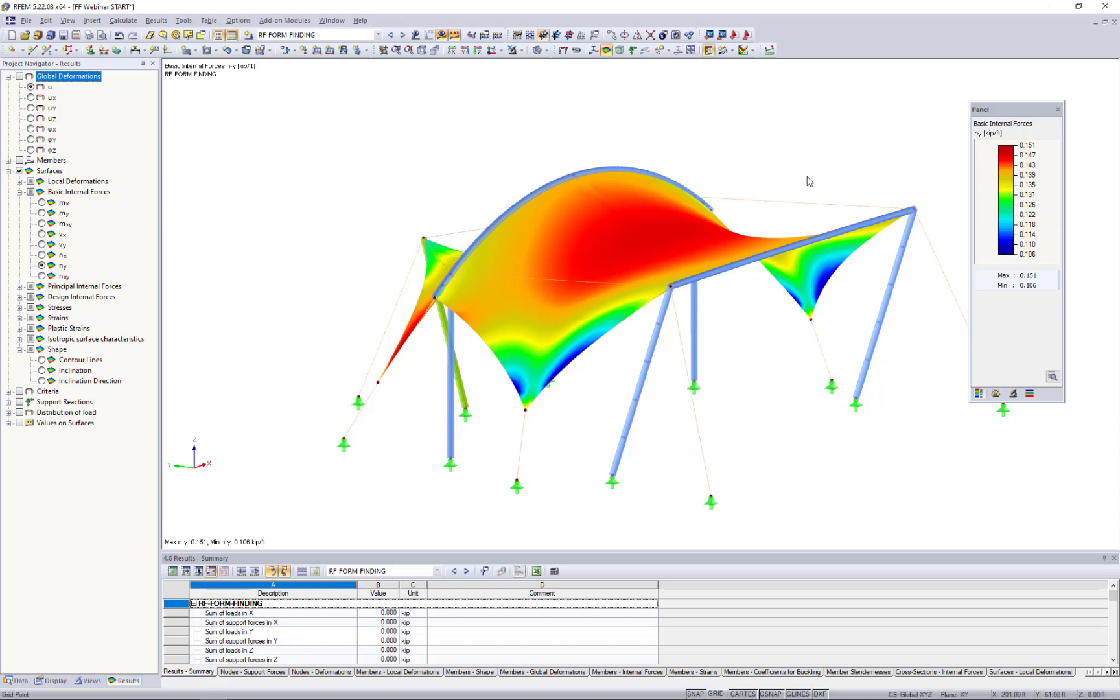
{"action": "middle_click_drag", "start_coordinate": [809, 182], "coordinate": [748, 161]}
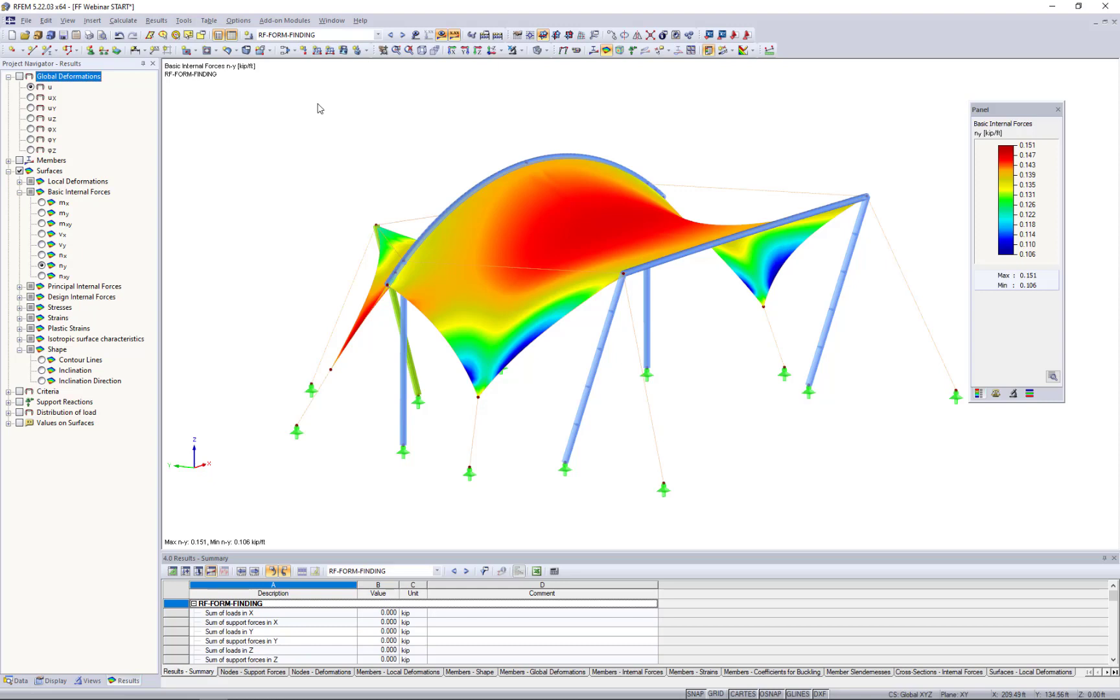
Step: Add a second load case described as Snow Load with the action category Snow
{"action": "left_click", "coordinate": [283, 53]}
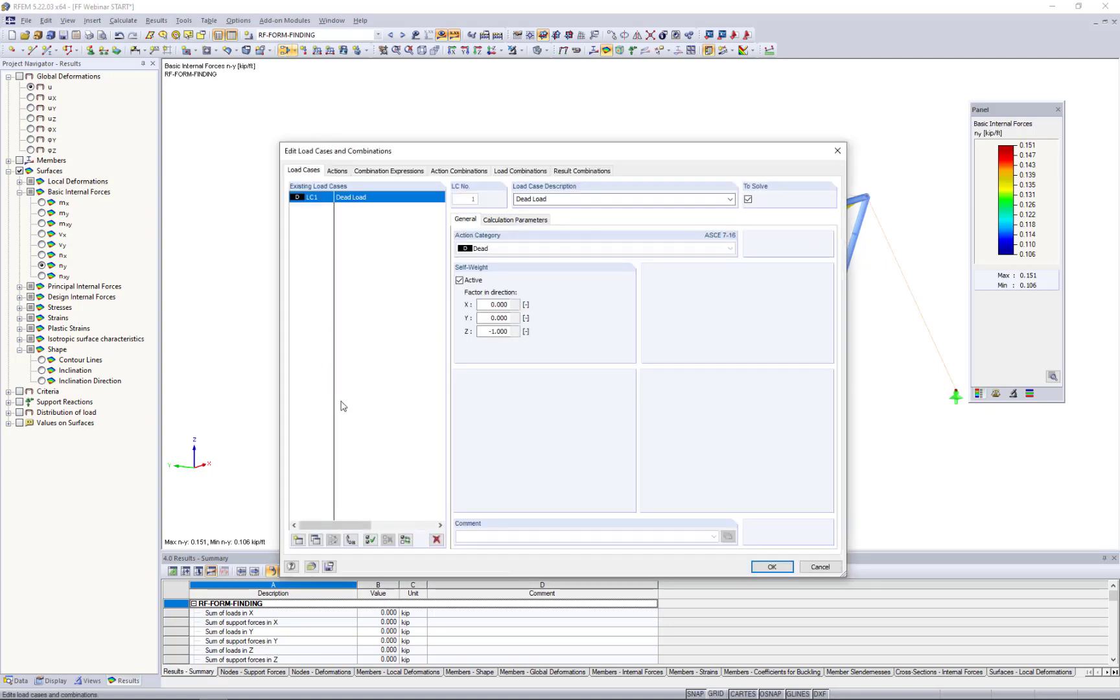
{"action": "left_click", "coordinate": [298, 540]}
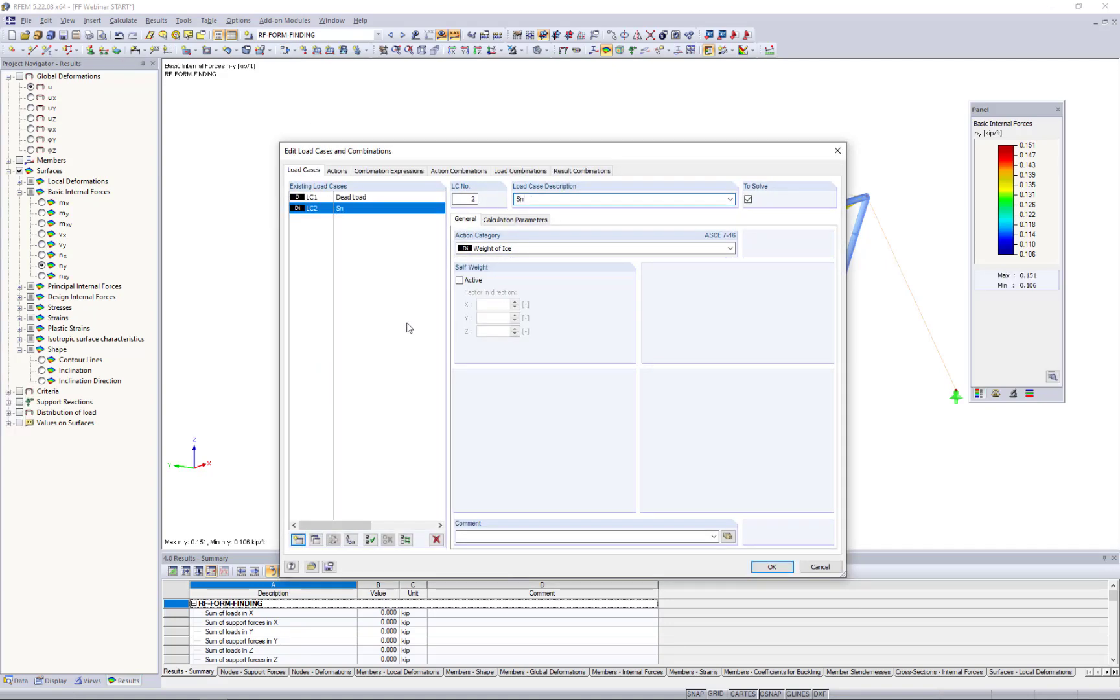
{"action": "type", "text": "Snow Load"}
{"action": "left_click", "coordinate": [516, 252]}
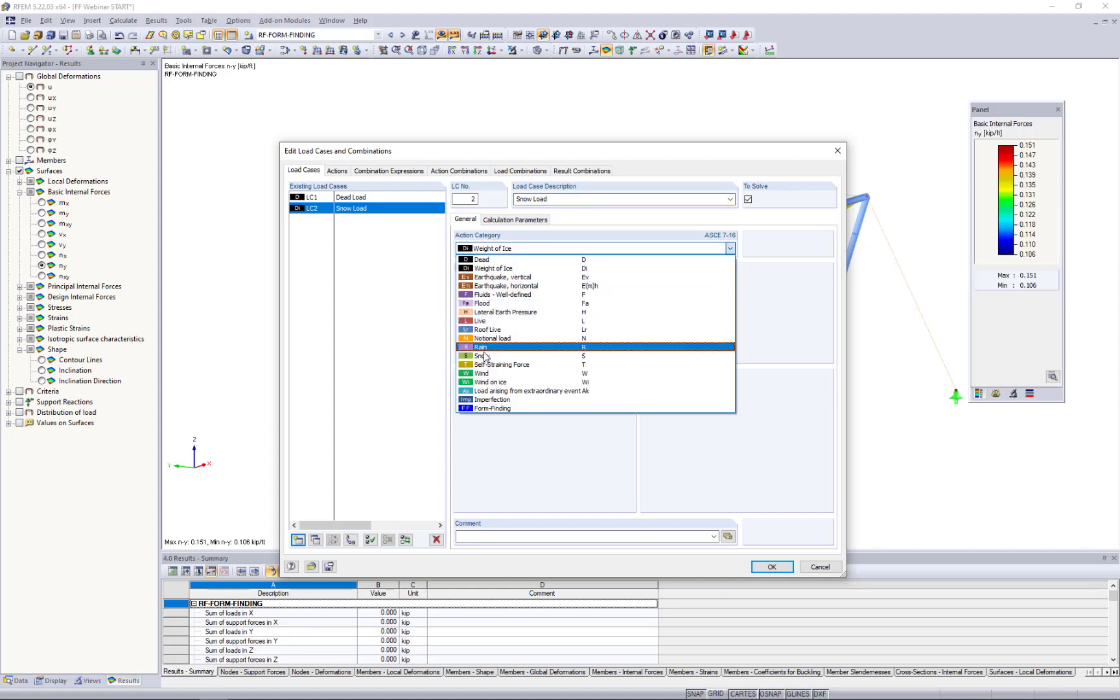
{"action": "left_click", "coordinate": [485, 356]}
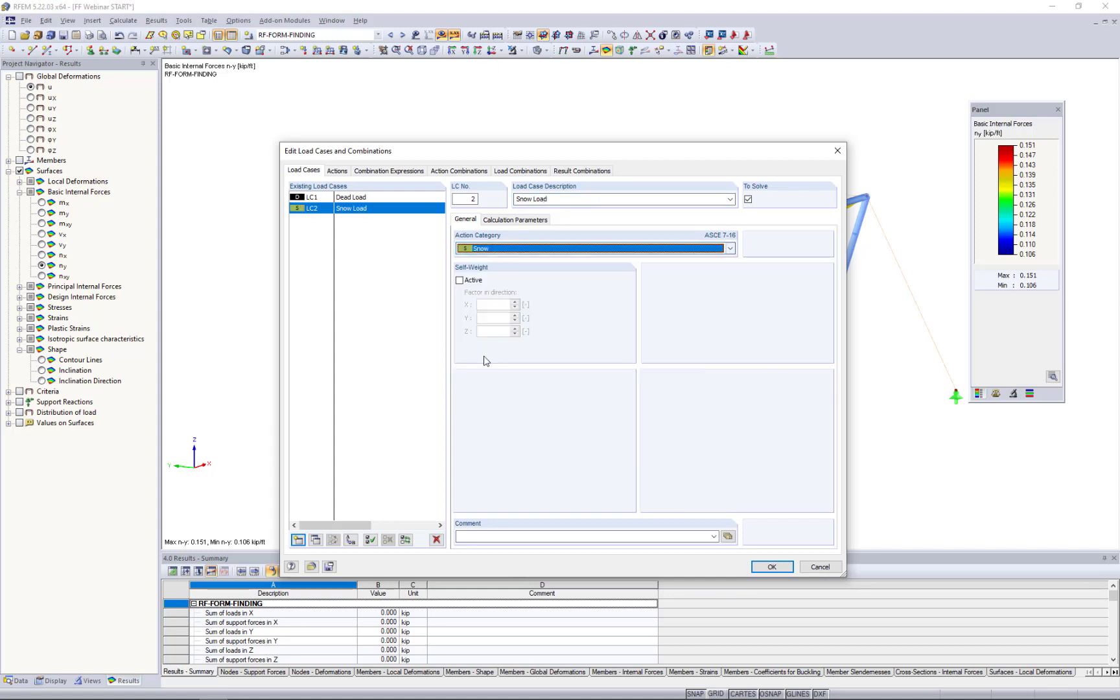
{"action": "left_click", "coordinate": [772, 568]}
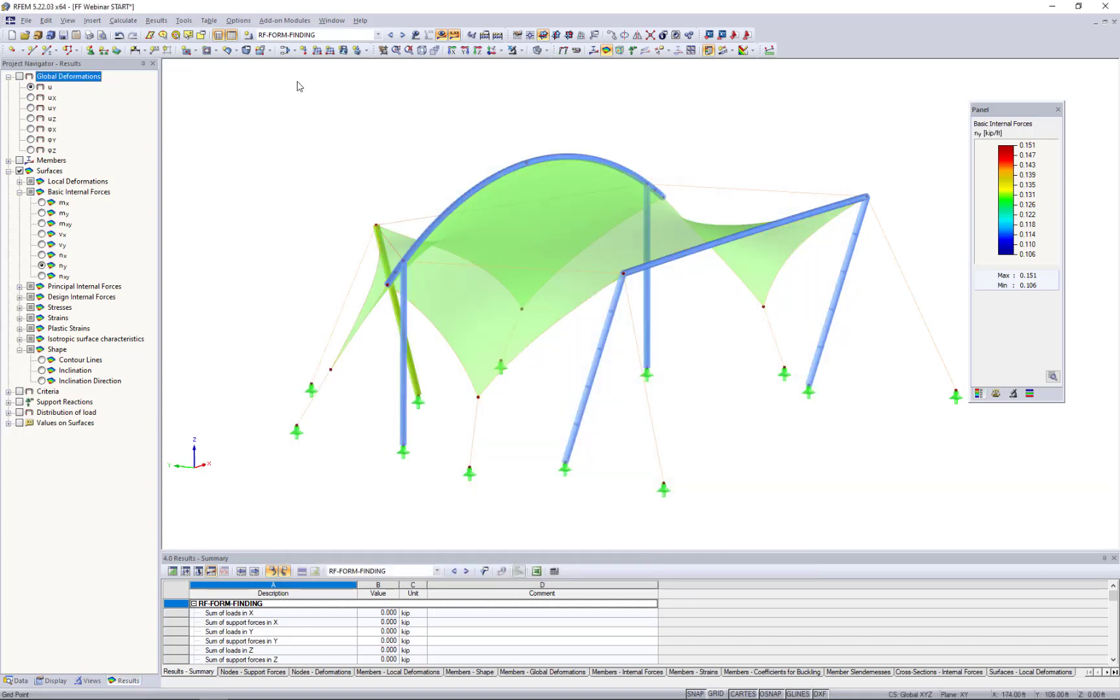
Step: Apply a uniform surface load of -0.006 ksf in the projected global direction ZP to both membrane surfaces in LC2 - Snow Load
{"action": "scroll", "coordinate": [301, 36], "scroll_direction": "up", "scroll_amount": 1}
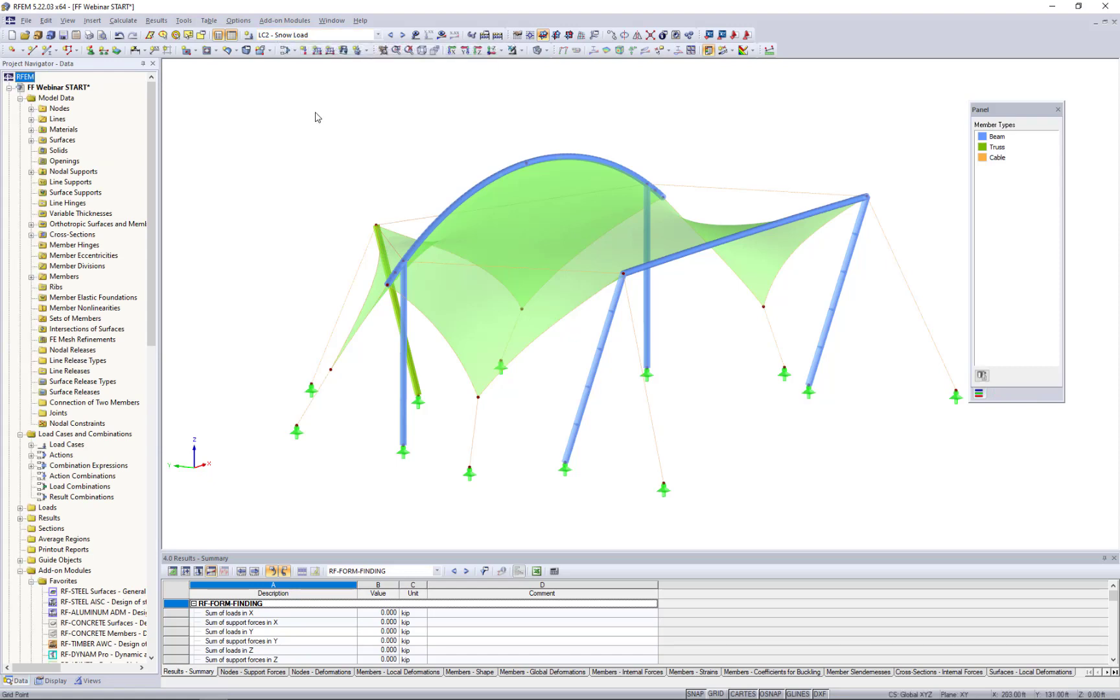
{"action": "left_click", "coordinate": [343, 51]}
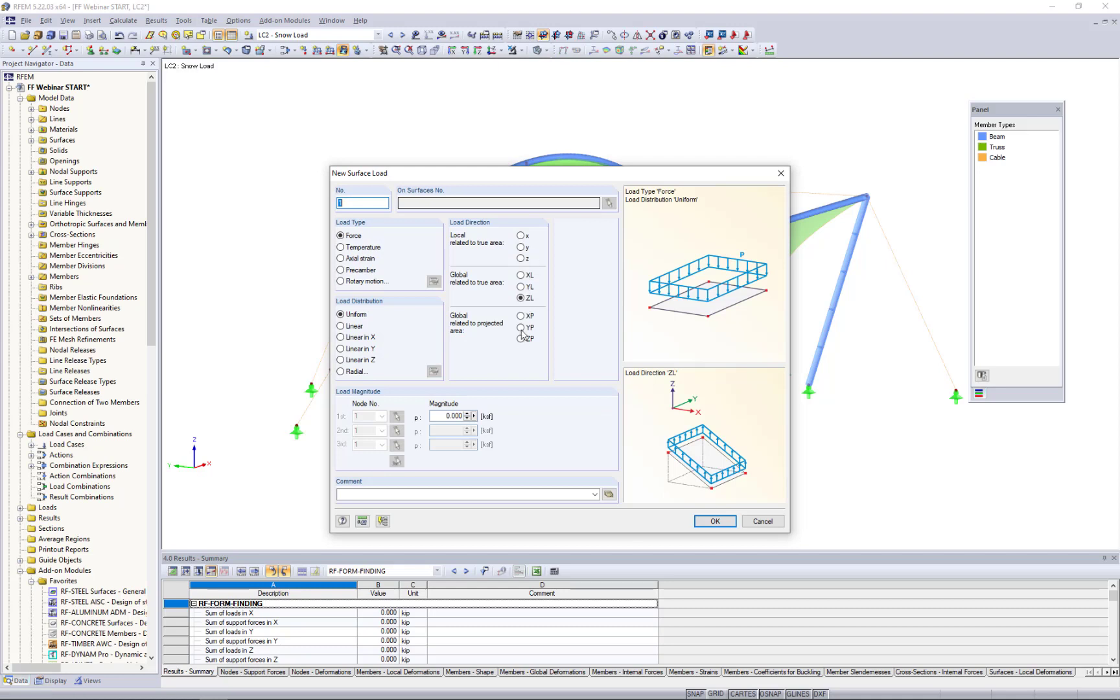
{"action": "left_click", "coordinate": [521, 339]}
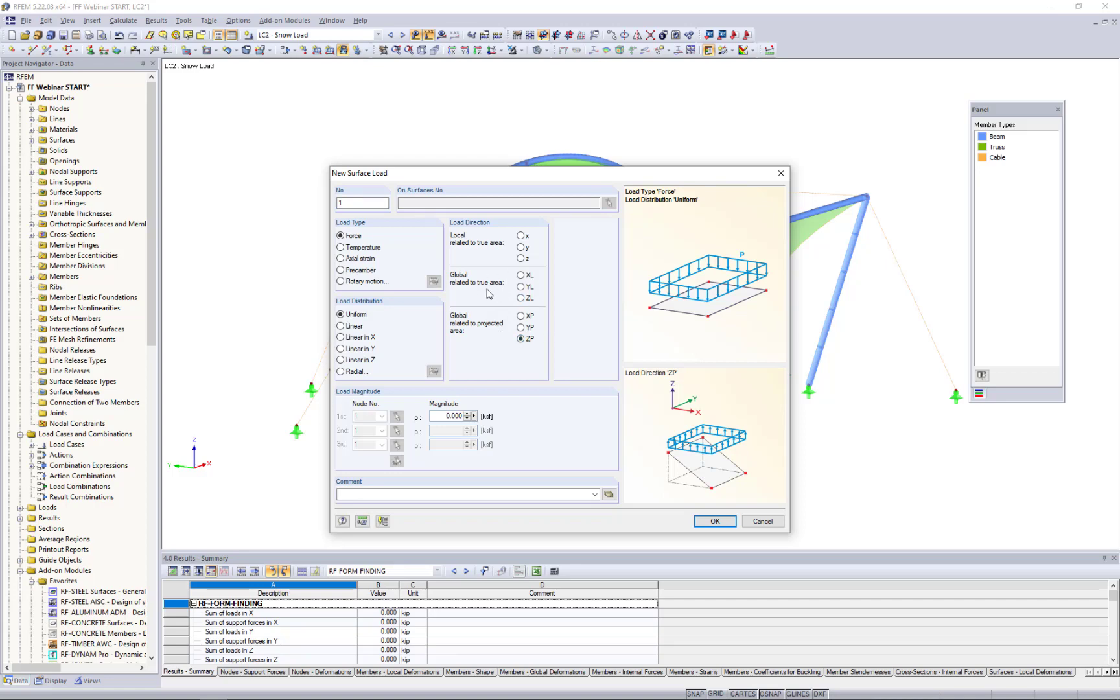
{"action": "left_click_drag", "start_coordinate": [491, 176], "coordinate": [785, 158]}
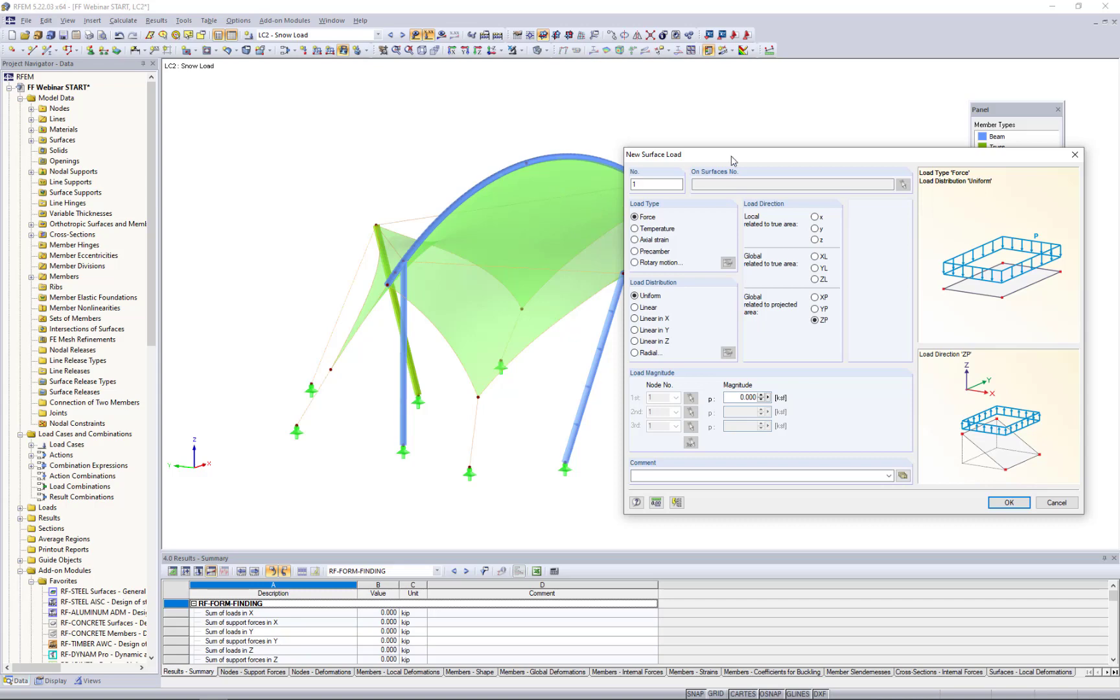
{"action": "left_click_drag", "start_coordinate": [732, 160], "coordinate": [495, 141]}
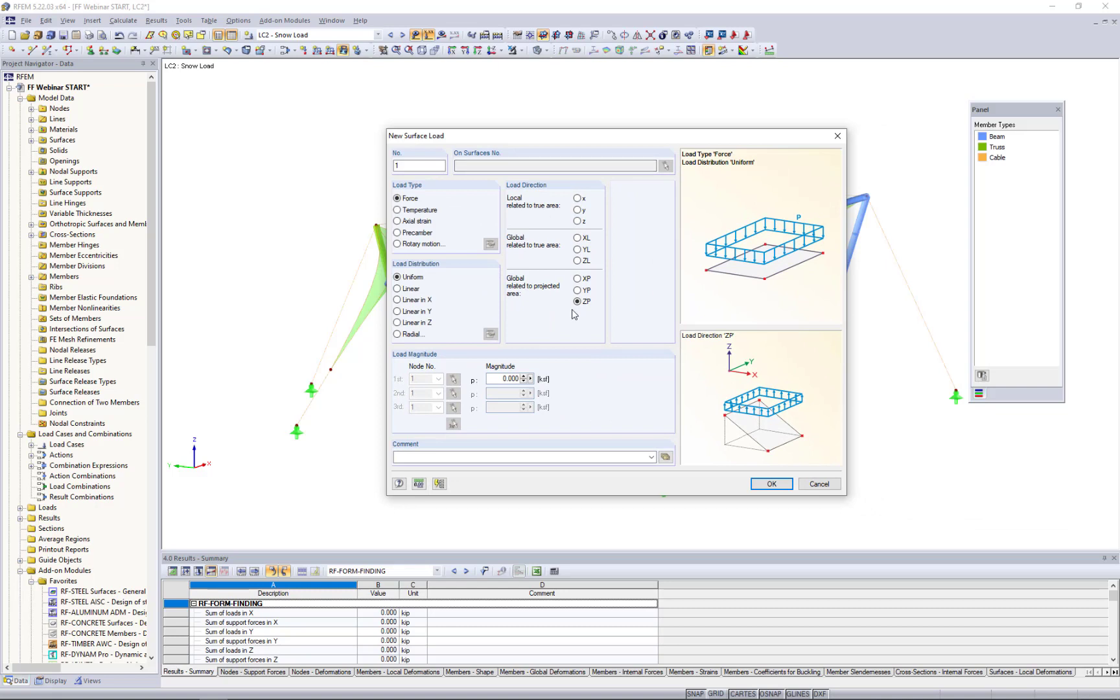
{"action": "left_click_drag", "start_coordinate": [501, 381], "coordinate": [565, 379]}
{"action": "type", "text": "-0.0"}
{"action": "left_click", "coordinate": [773, 484]}
{"action": "left_click", "coordinate": [582, 274]}
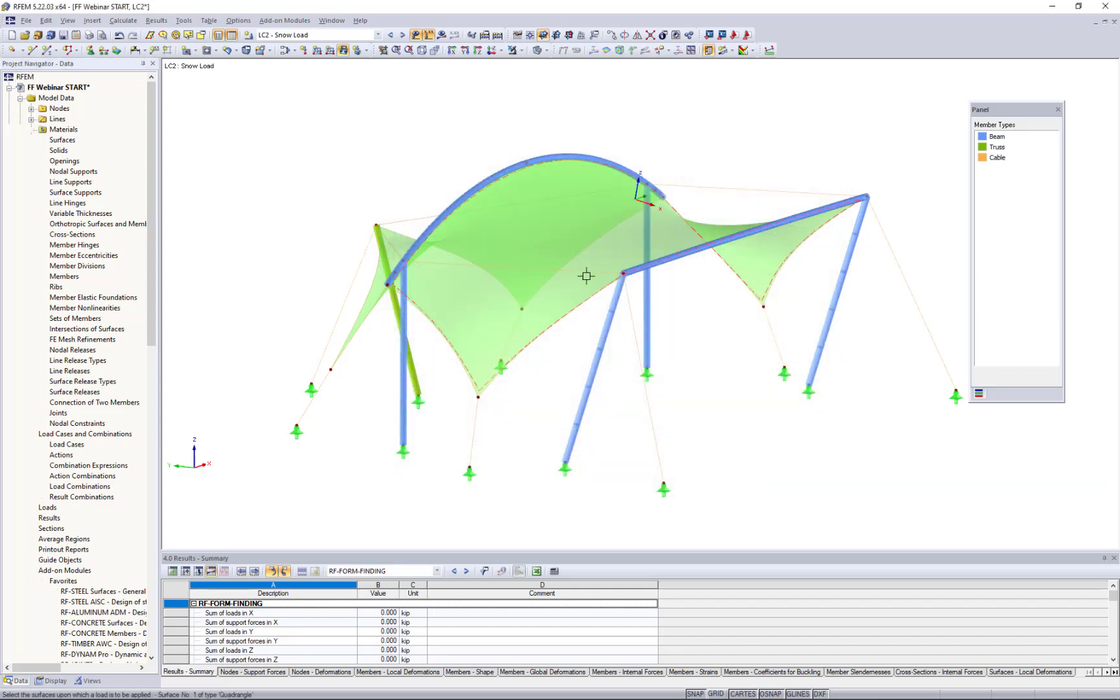
Step: Inspect the projected snow load from several sides and in plan view with the model displayed as a wireframe
{"action": "middle_click_drag", "start_coordinate": [540, 396], "coordinate": [669, 409], "text": "ctrl"}
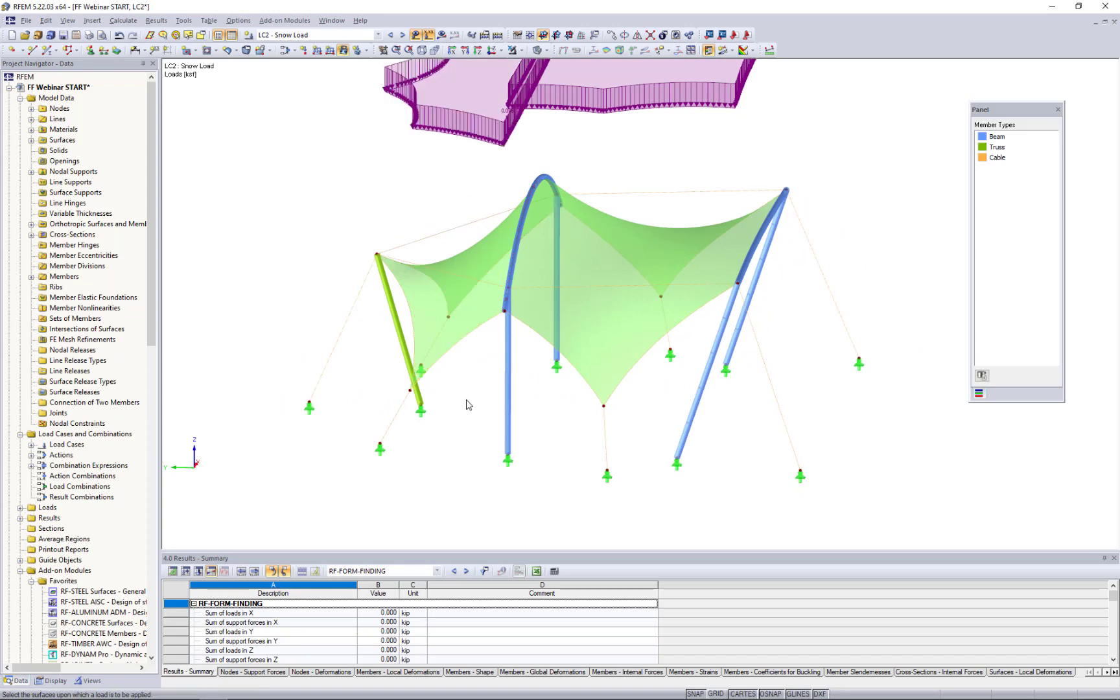
{"action": "middle_click_drag", "start_coordinate": [470, 430], "coordinate": [622, 290], "text": "ctrl"}
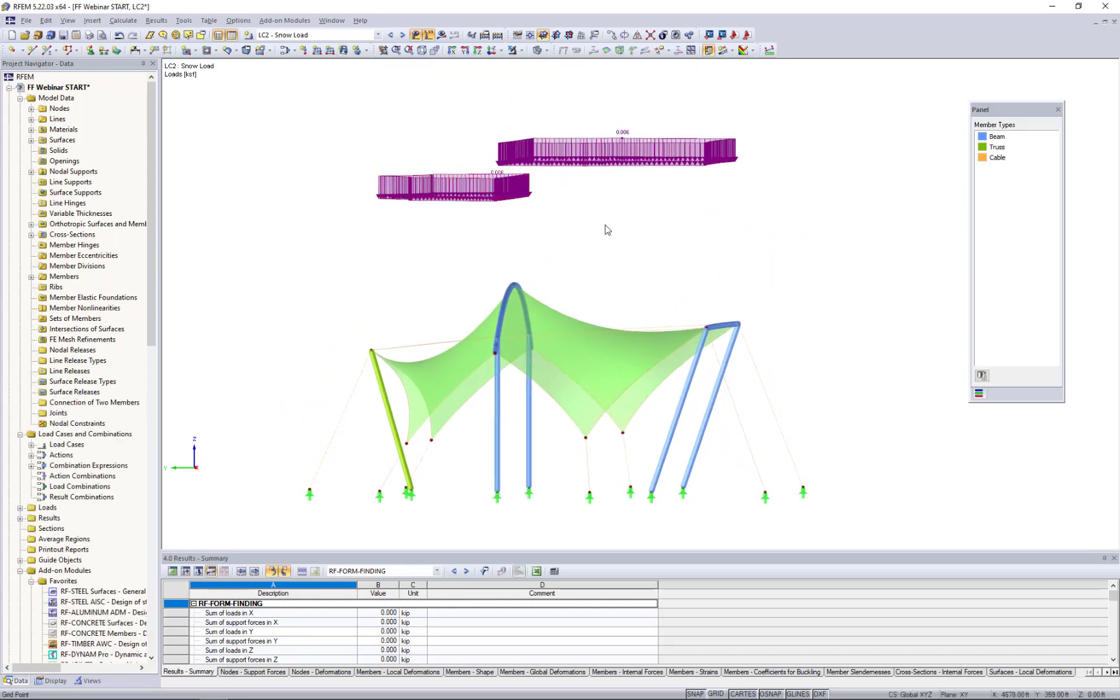
{"action": "middle_click_drag", "start_coordinate": [808, 237], "coordinate": [692, 273], "text": "ctrl"}
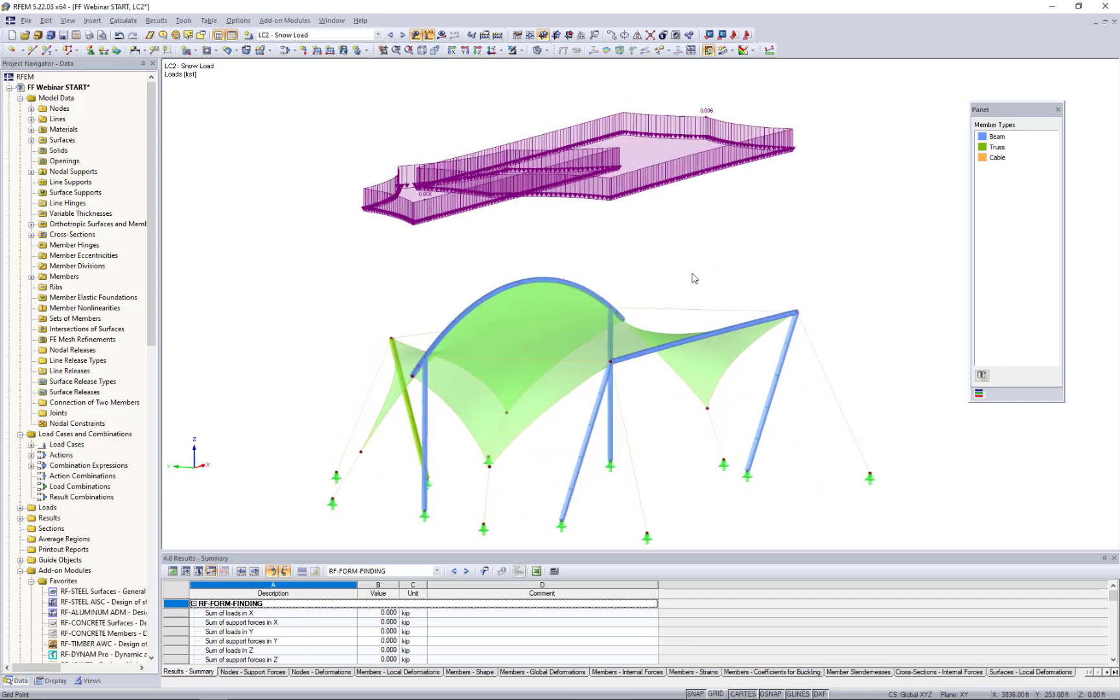
{"action": "left_click", "coordinate": [492, 52]}
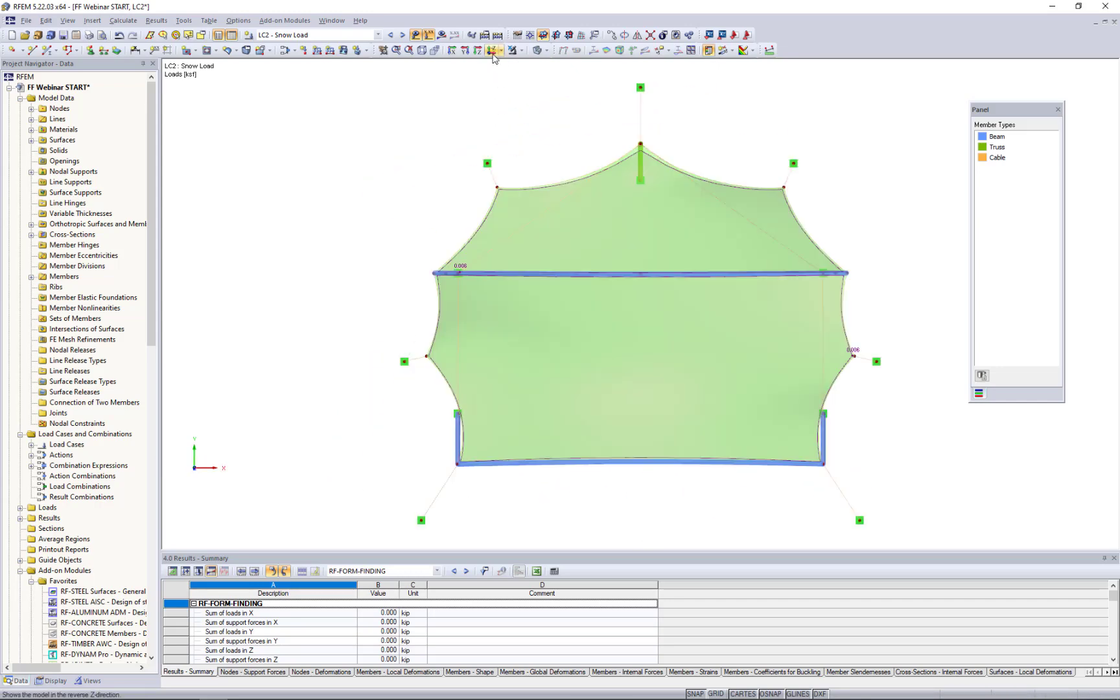
{"action": "left_click", "coordinate": [547, 51]}
{"action": "left_click", "coordinate": [551, 66]}
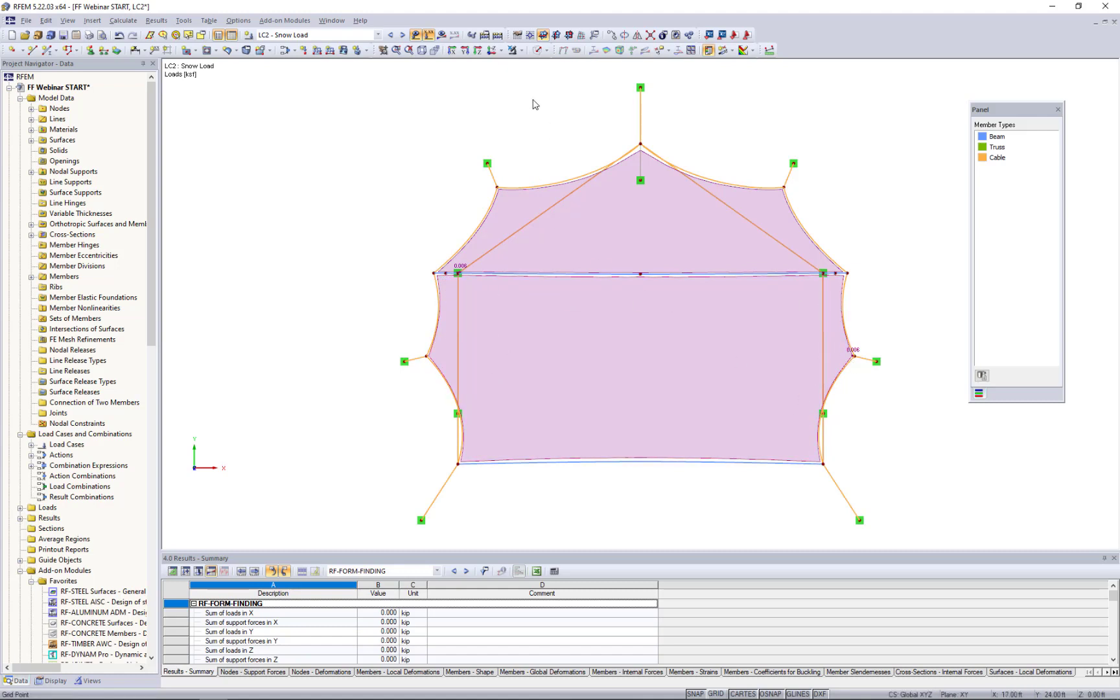
Step: Calculate LC2 - Snow Load and examine the membrane surfaces' internal force ny in 3D
{"action": "left_click", "coordinate": [441, 38]}
{"action": "left_click", "coordinate": [535, 371]}
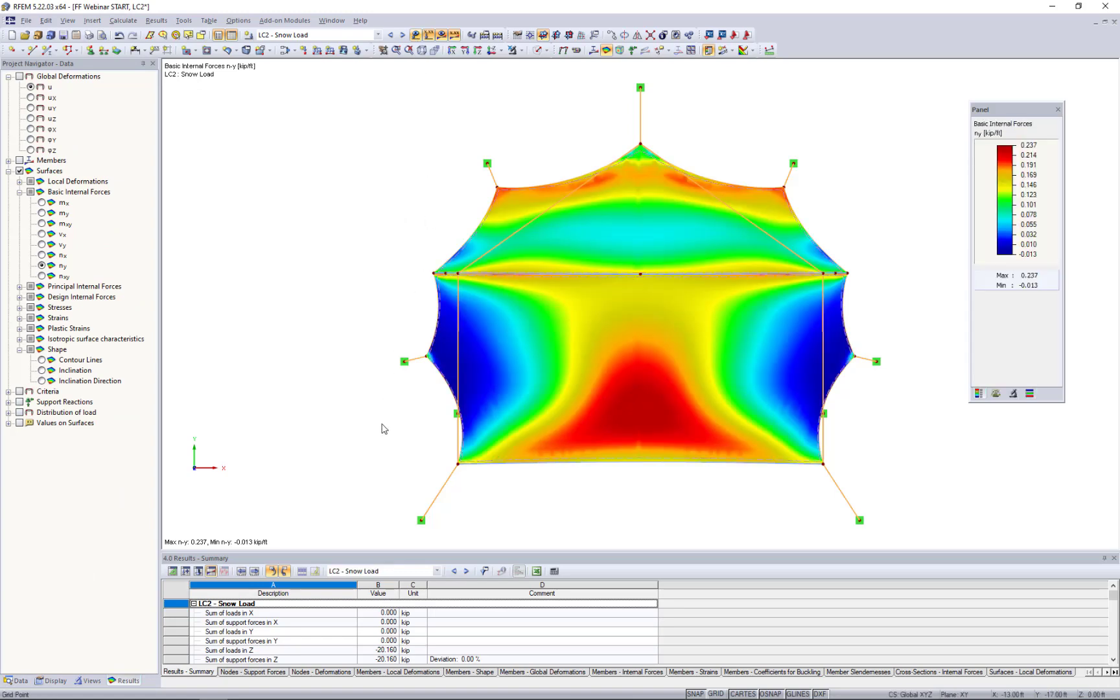
{"action": "middle_click_drag", "start_coordinate": [370, 469], "coordinate": [609, 168], "text": "ctrl"}
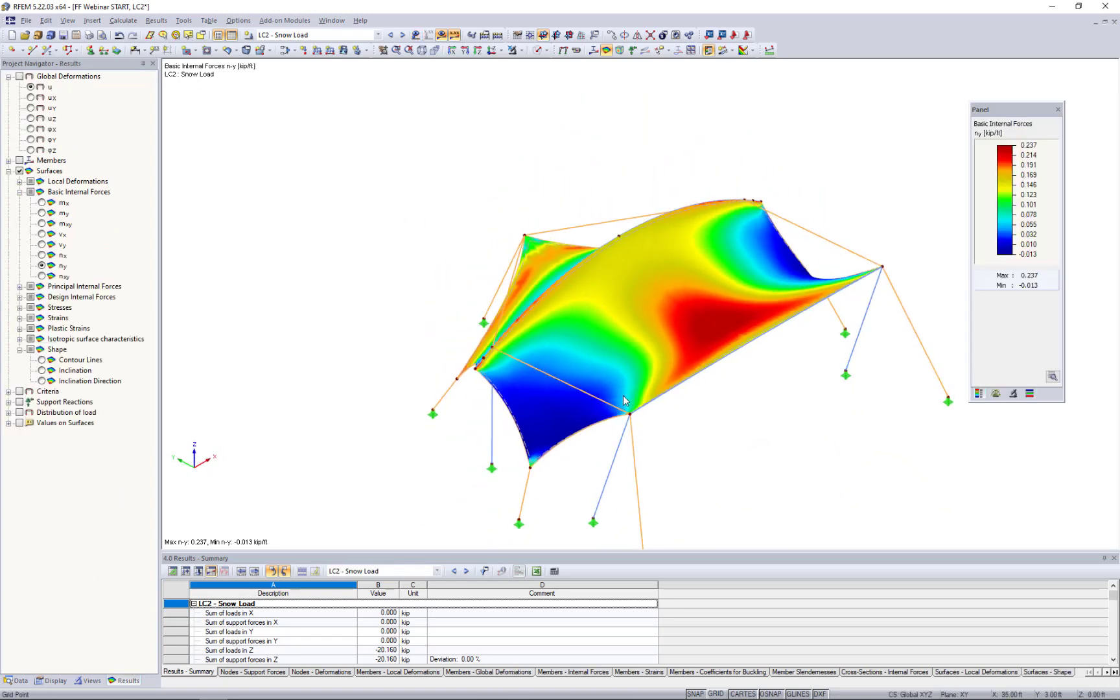
{"action": "middle_click_drag", "start_coordinate": [627, 402], "coordinate": [670, 240], "text": "ctrl"}
Step: Examine the global deformations u under snow load with the deformation display factor set to 1
{"action": "left_click", "coordinate": [20, 77]}
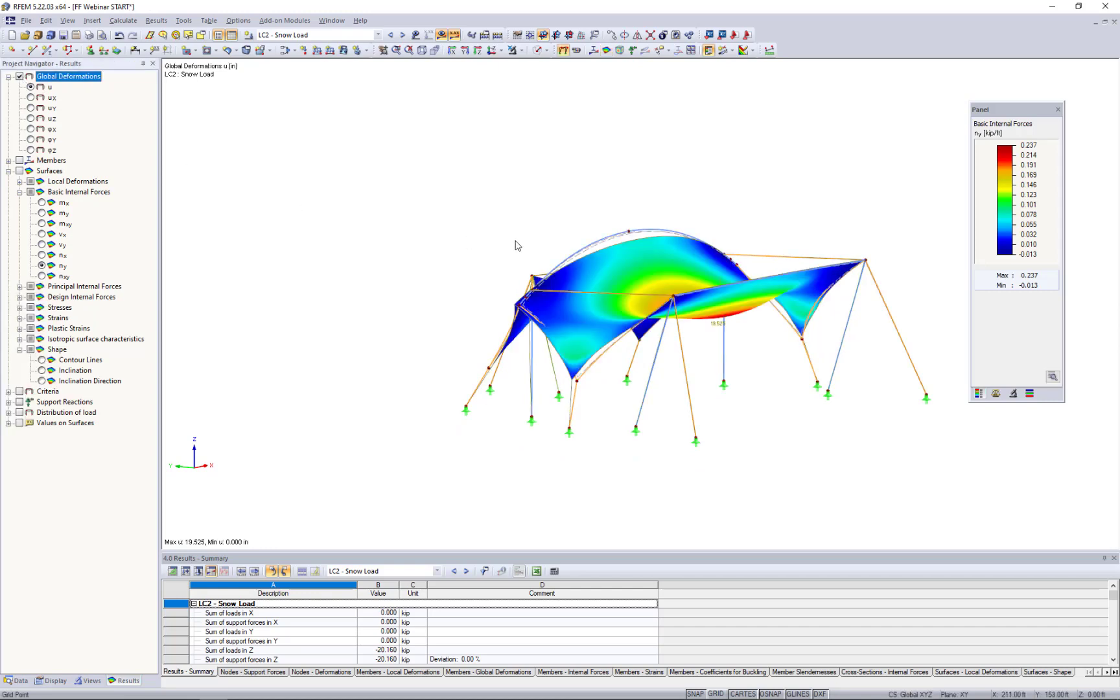
{"action": "middle_click_drag", "start_coordinate": [514, 242], "coordinate": [426, 238]}
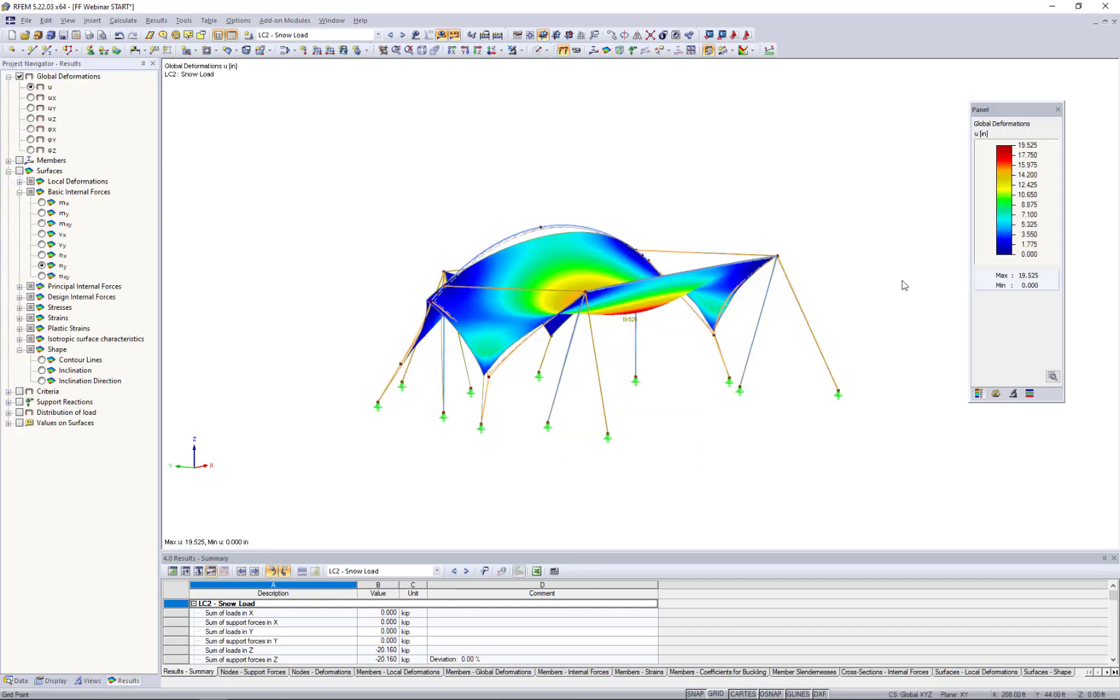
{"action": "left_click", "coordinate": [995, 392]}
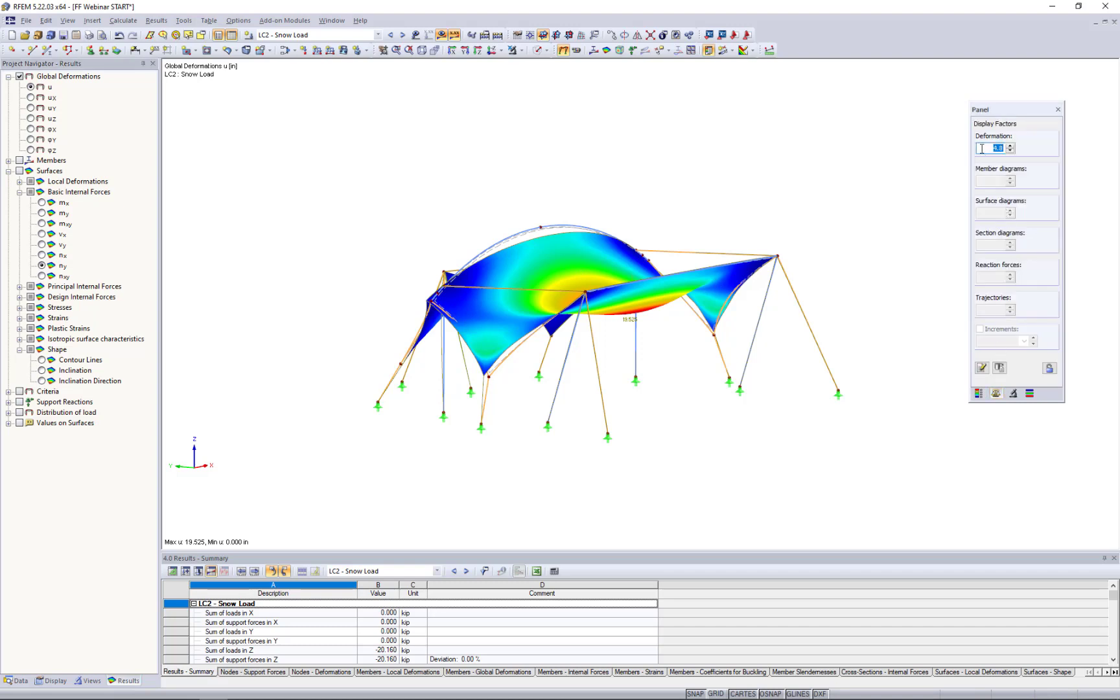
{"action": "type", "text": "1"}
{"action": "key", "text": "Return"}
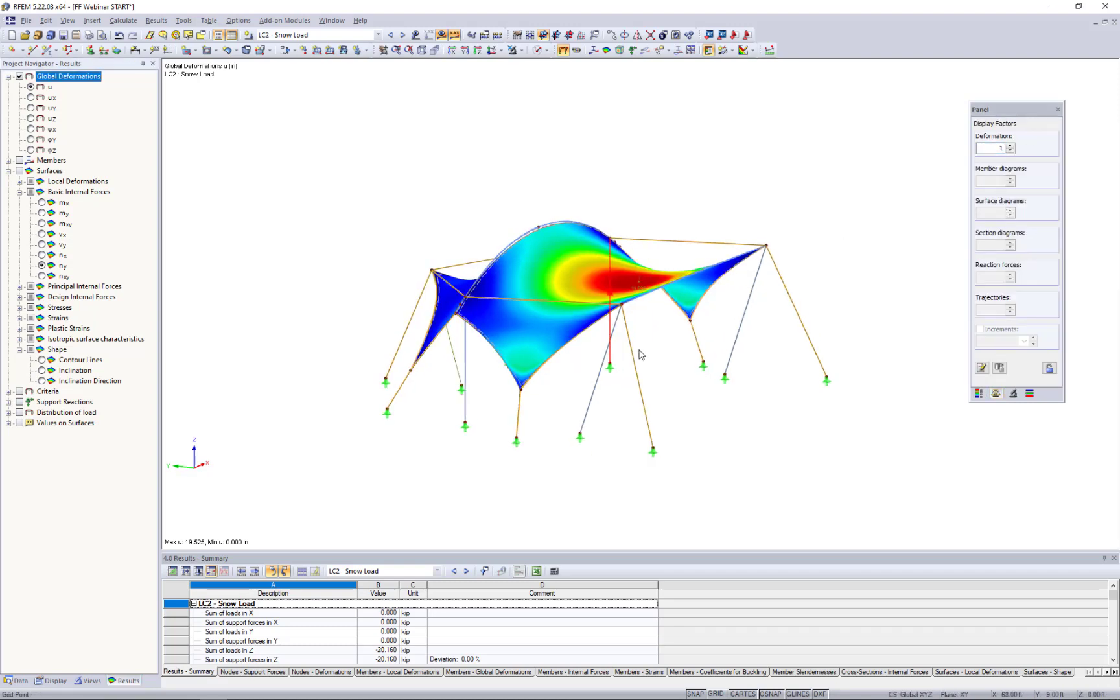
{"action": "scroll", "coordinate": [638, 353], "scroll_direction": "up", "scroll_amount": 3}
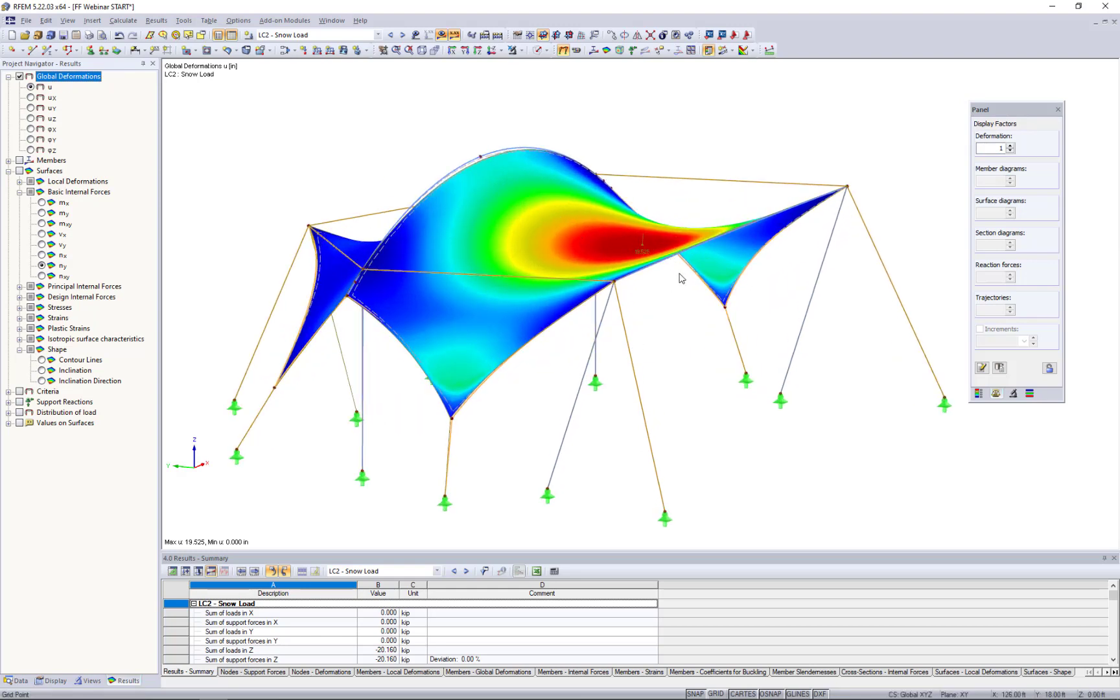
{"action": "middle_click_drag", "start_coordinate": [678, 370], "coordinate": [607, 389], "text": "ctrl"}
{"action": "scroll", "coordinate": [608, 389], "scroll_direction": "down", "scroll_amount": 1}
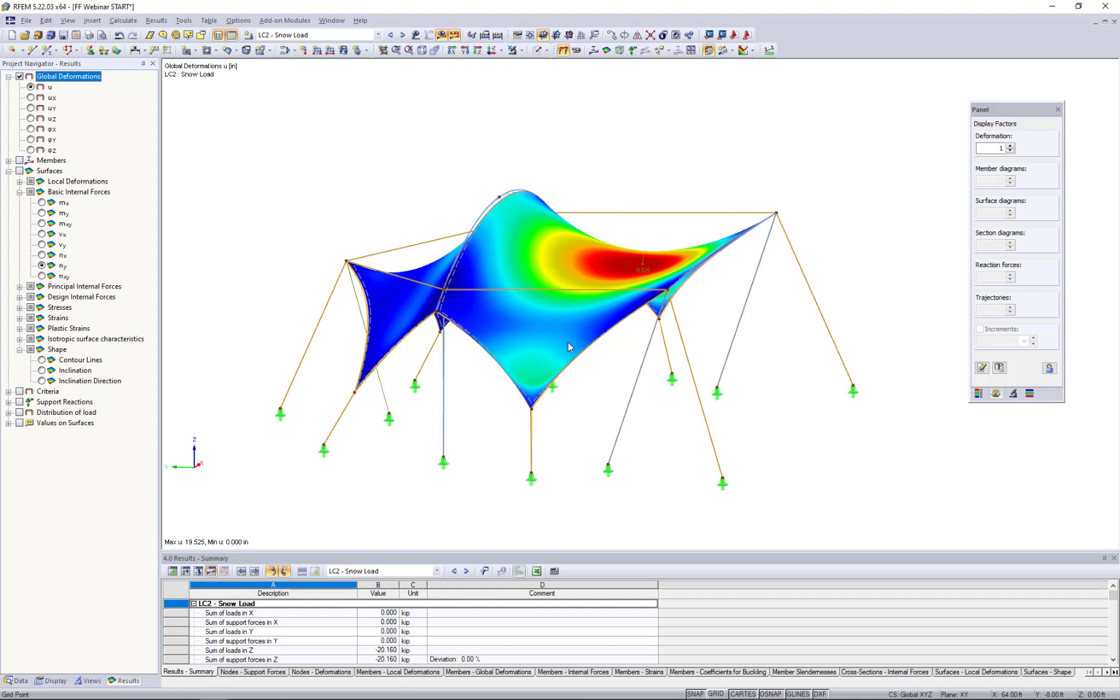
Step: Start generating wind loads with RWIND Simulation and set the uniform wind direction step to 90°
{"action": "left_click", "coordinate": [127, 22]}
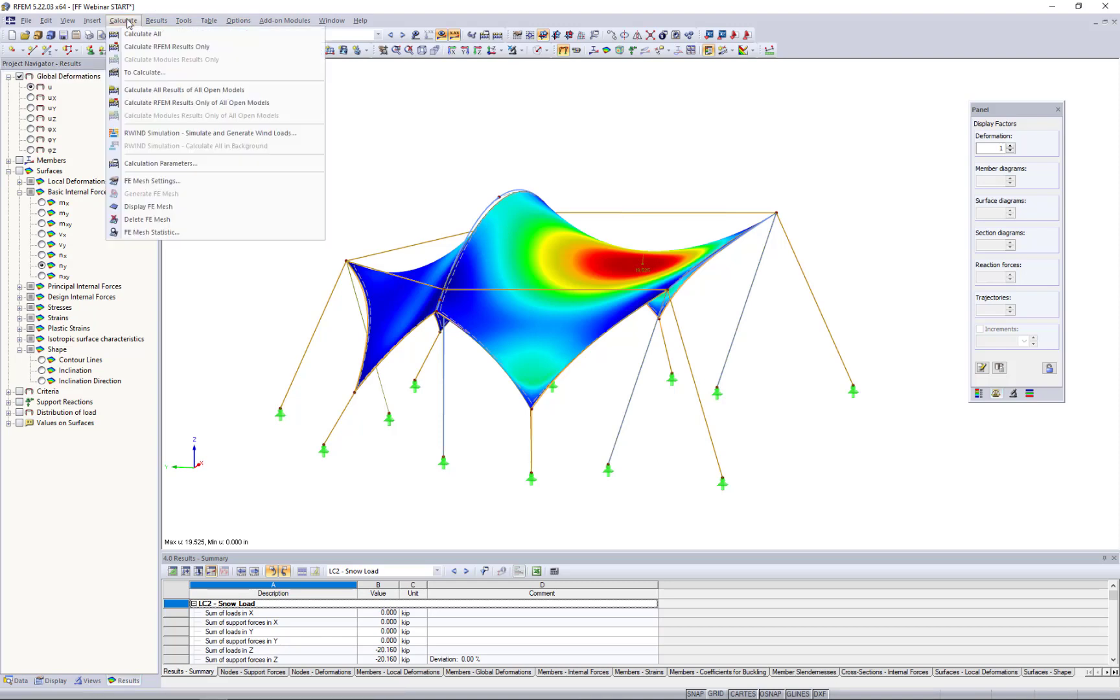
{"action": "left_click", "coordinate": [143, 132]}
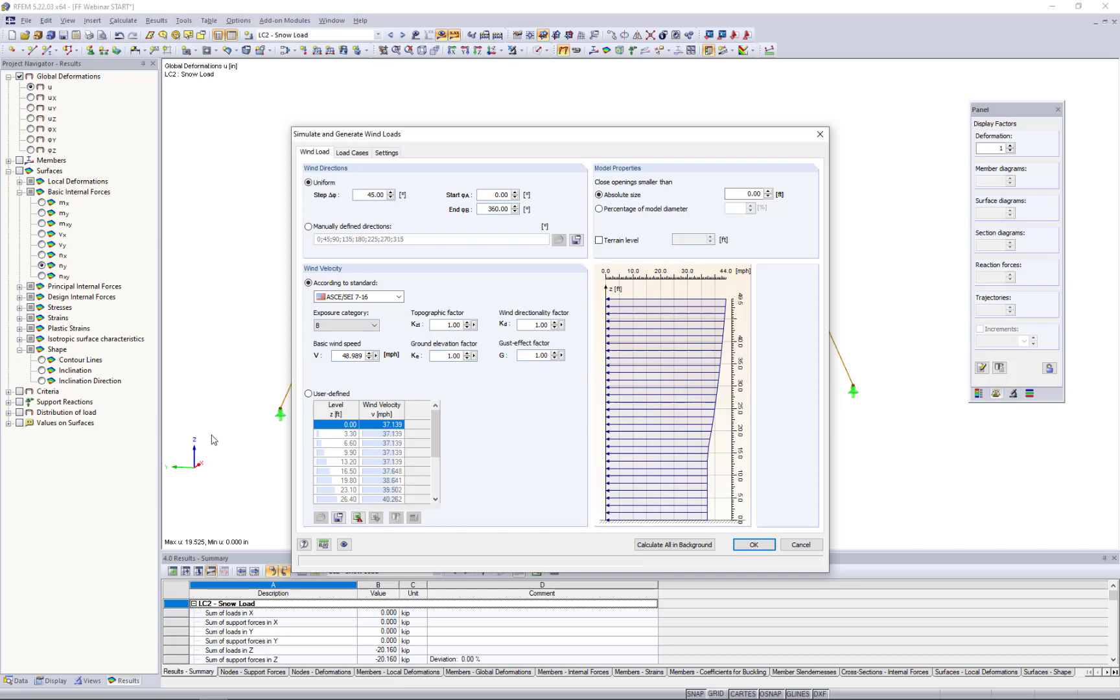
{"action": "double_click", "coordinate": [375, 195]}
{"action": "type", "text": "90"}
{"action": "left_click_drag", "start_coordinate": [438, 133], "coordinate": [800, 158]}
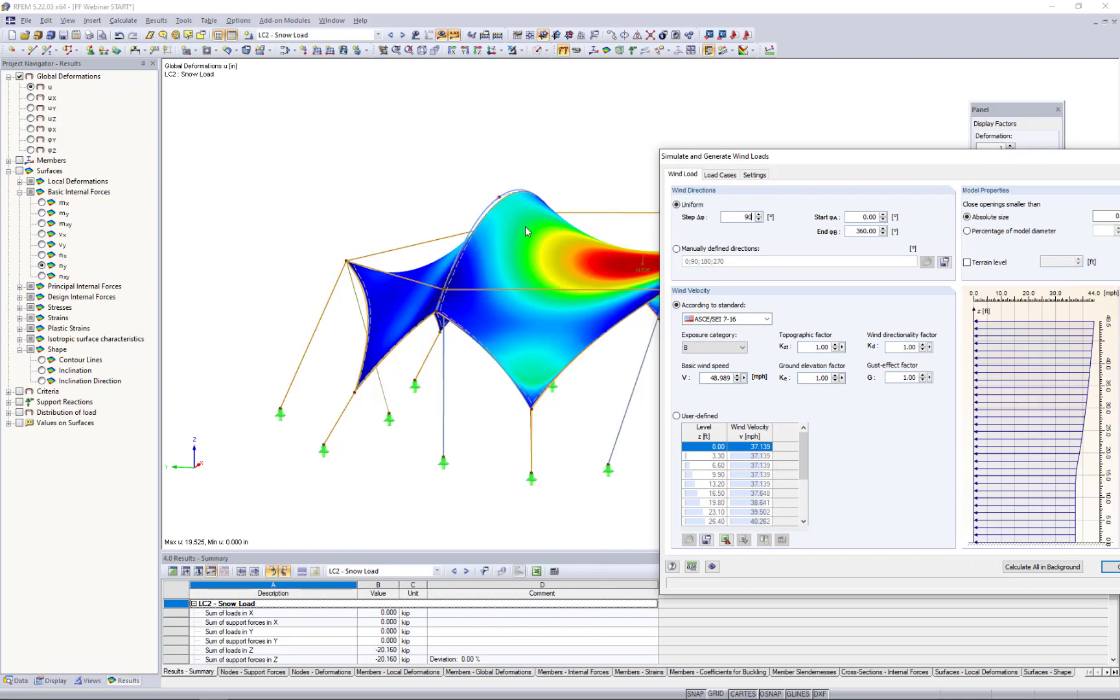
{"action": "left_click_drag", "start_coordinate": [772, 159], "coordinate": [471, 110]}
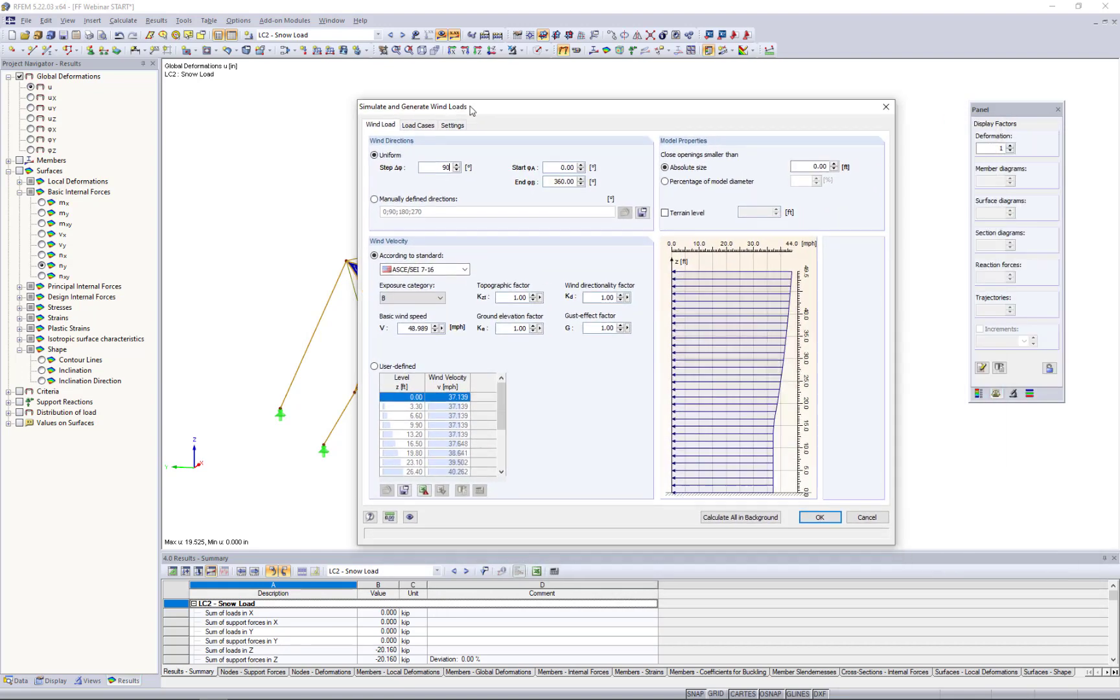
Step: Switch to manually defined wind directions and remove 180° so the list reads 0;90;270
{"action": "left_click", "coordinate": [374, 199]}
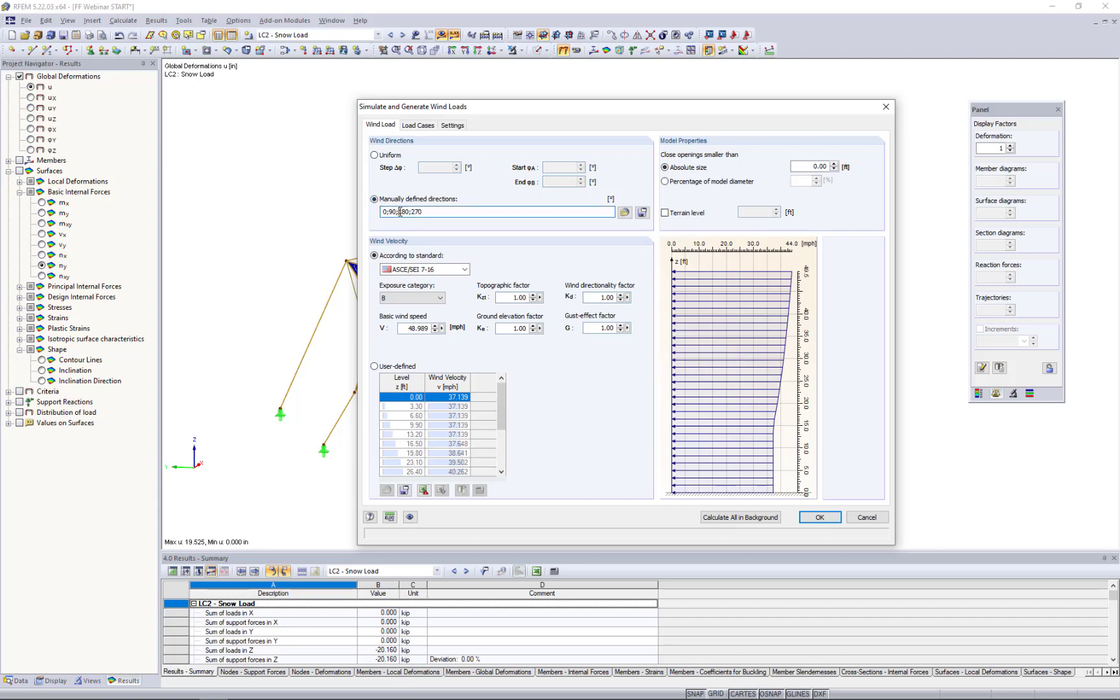
{"action": "left_click_drag", "start_coordinate": [399, 212], "coordinate": [409, 213]}
{"action": "key", "text": "Delete"}
{"action": "key", "text": "Delete"}
Step: Choose ASCE/SEI 7-16 as the wind velocity standard, review the velocity profile by level, and select exposure category B
{"action": "left_click", "coordinate": [465, 269]}
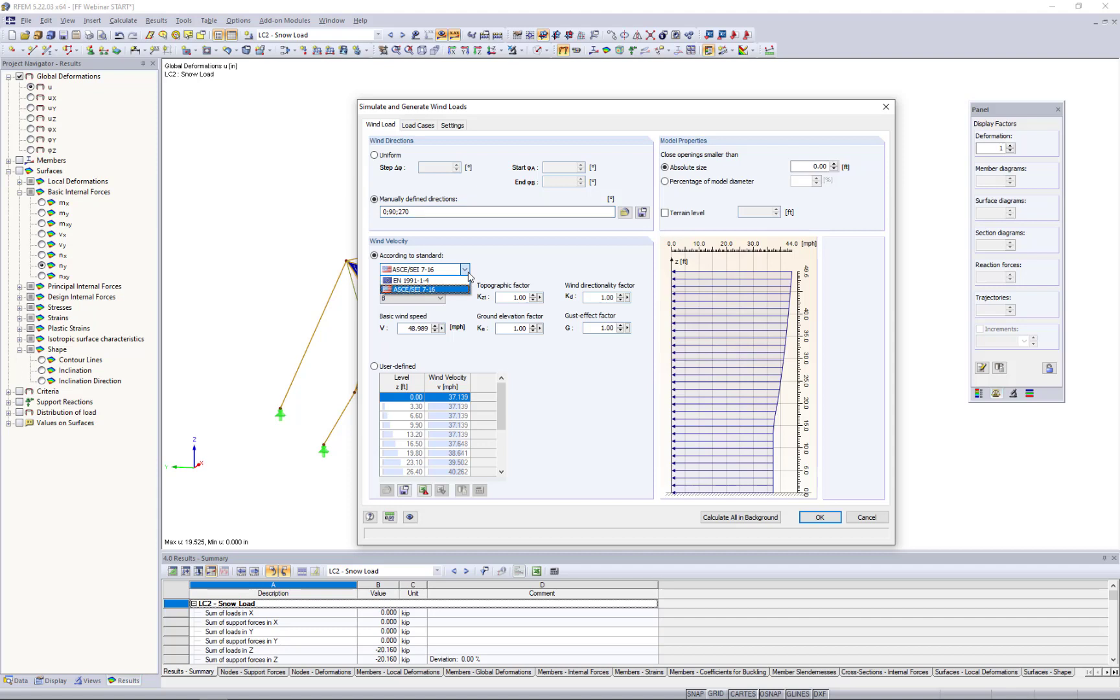
{"action": "left_click", "coordinate": [441, 289]}
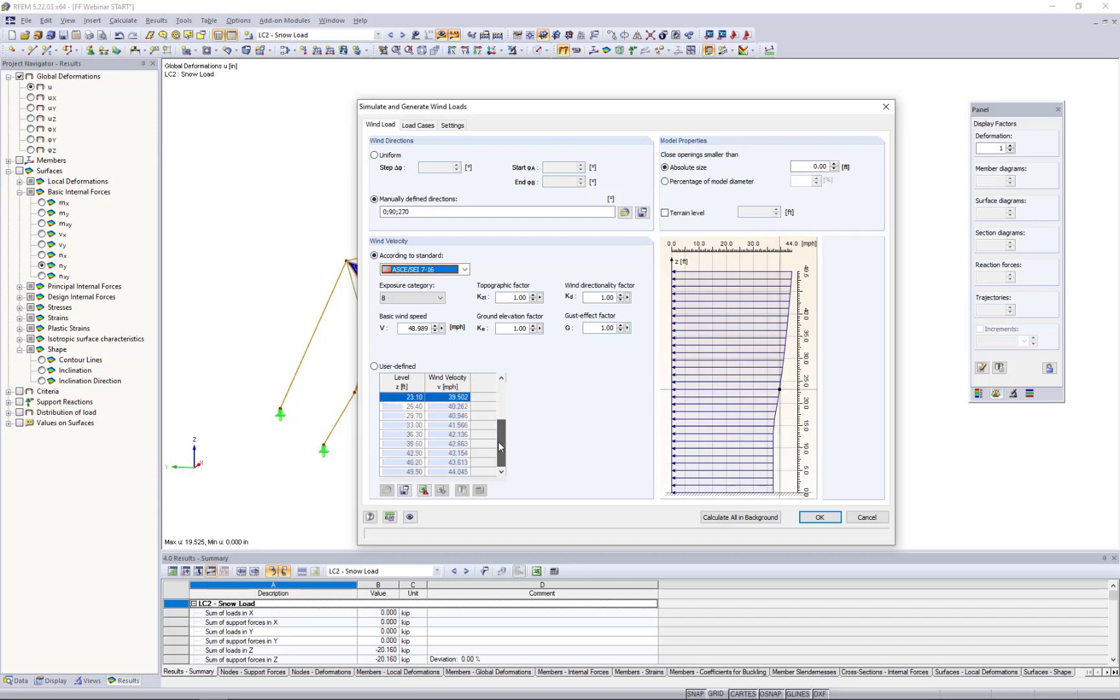
{"action": "key", "text": "Down"}
{"action": "key", "text": "Down"}
{"action": "key", "text": "Down"}
{"action": "key", "text": "Down"}
{"action": "key", "text": "Down"}
{"action": "key", "text": "Down"}
{"action": "key", "text": "Down"}
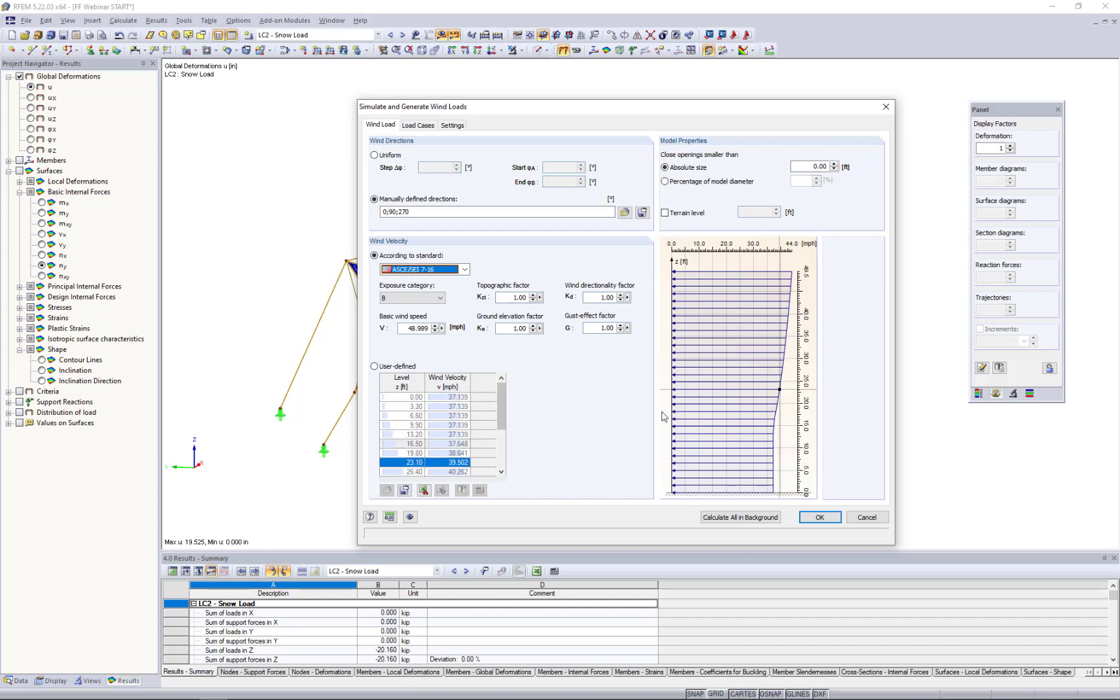
{"action": "left_click", "coordinate": [431, 299]}
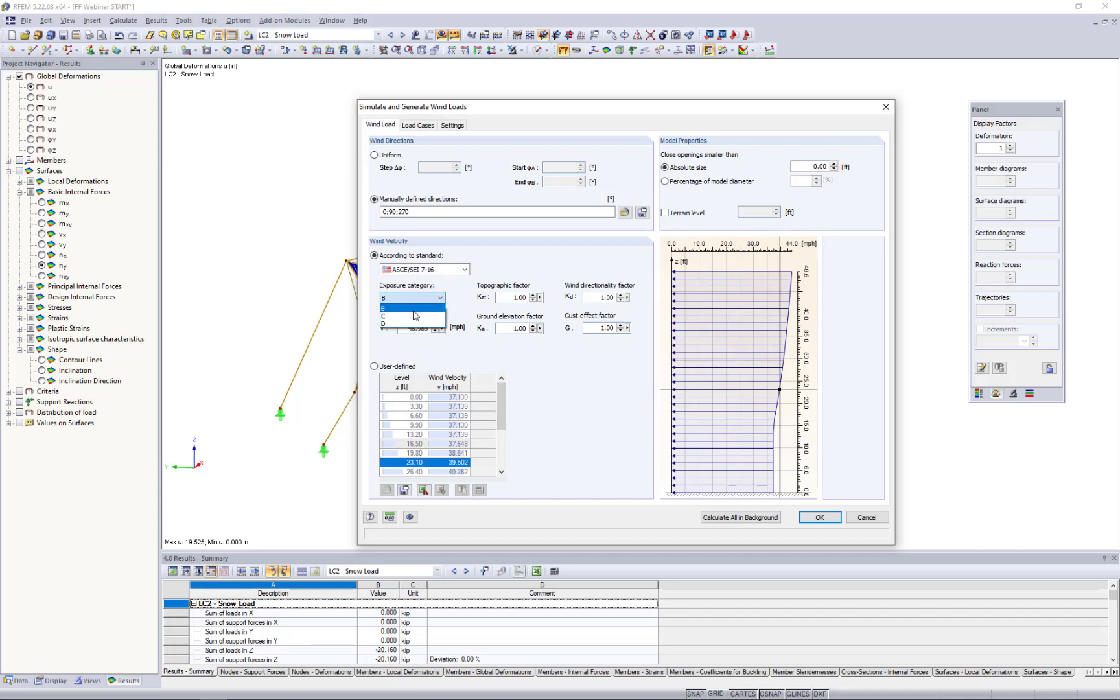
{"action": "left_click", "coordinate": [414, 310]}
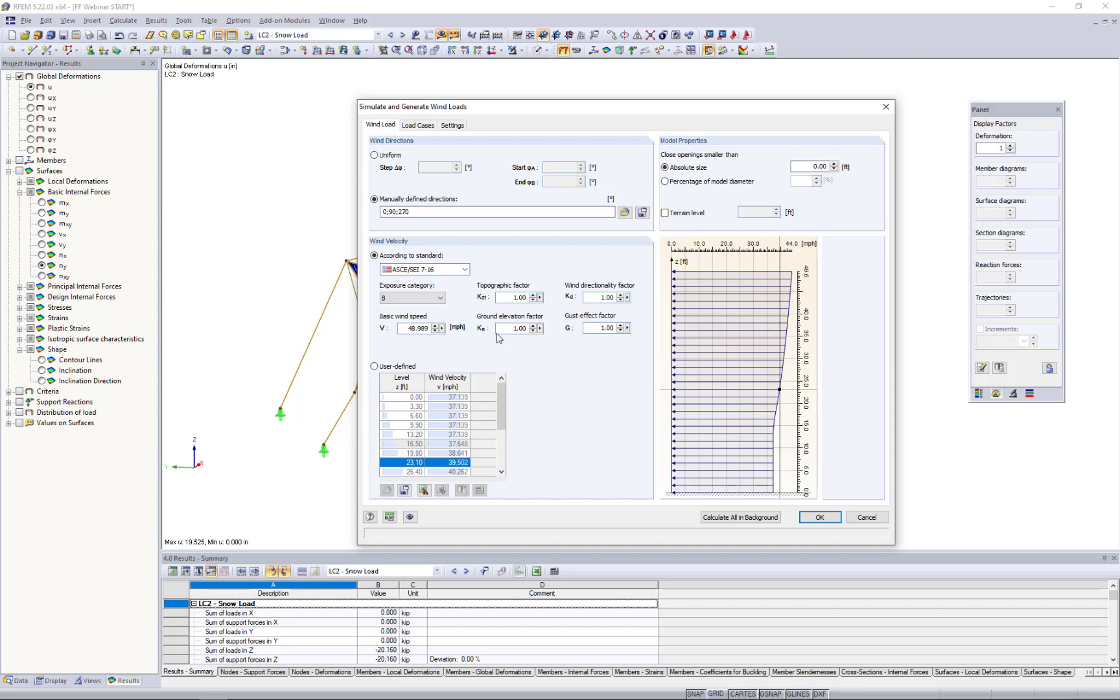
Step: Switch to the Geo-Zone Tool page in the browser and review the standards offered for the wind load map
{"action": "left_click_drag", "start_coordinate": [406, 328], "coordinate": [465, 349]}
{"action": "key", "text": "super+Tab"}
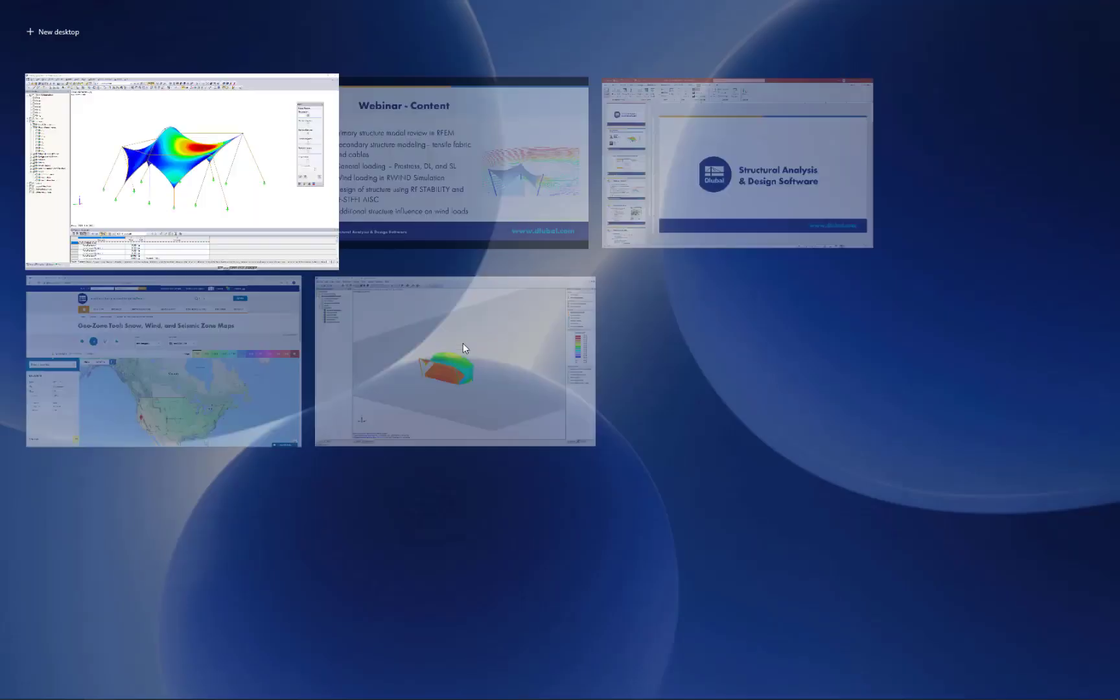
{"action": "left_click", "coordinate": [290, 323]}
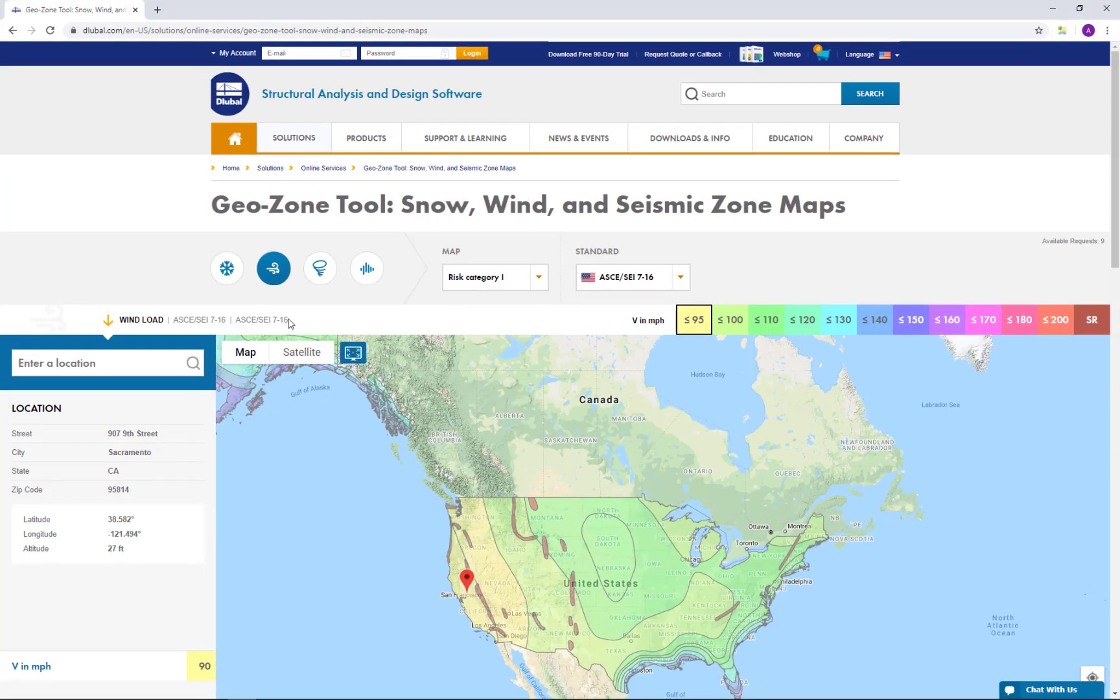
{"action": "mouse_move", "coordinate": [298, 143]}
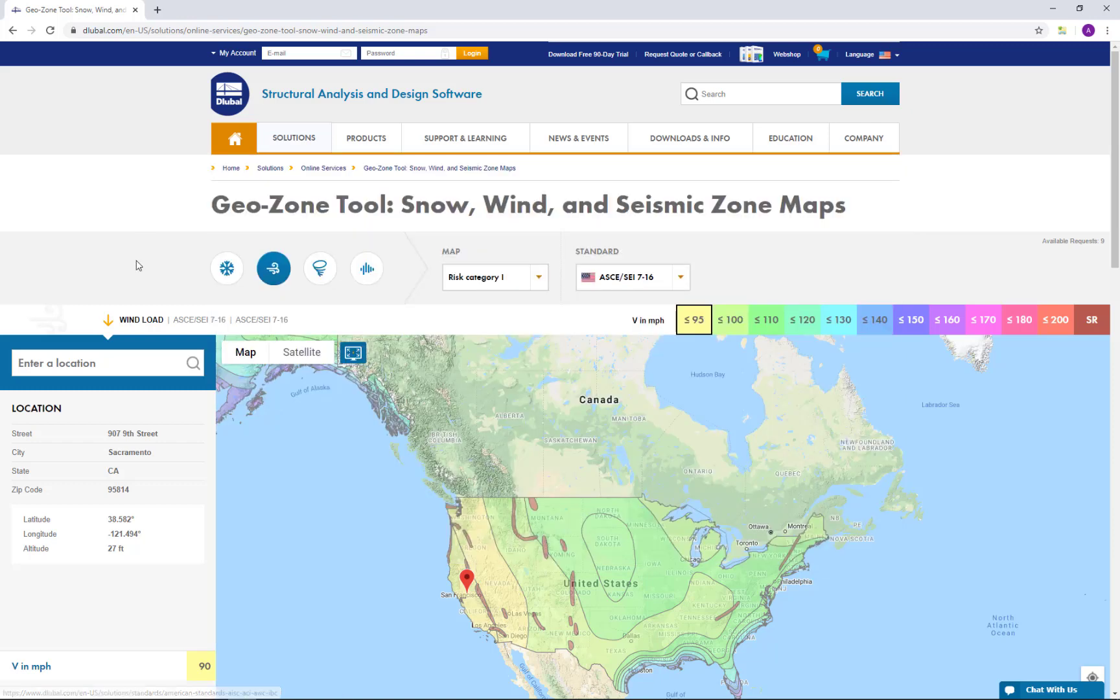
{"action": "scroll", "coordinate": [139, 256], "scroll_direction": "down", "scroll_amount": 1}
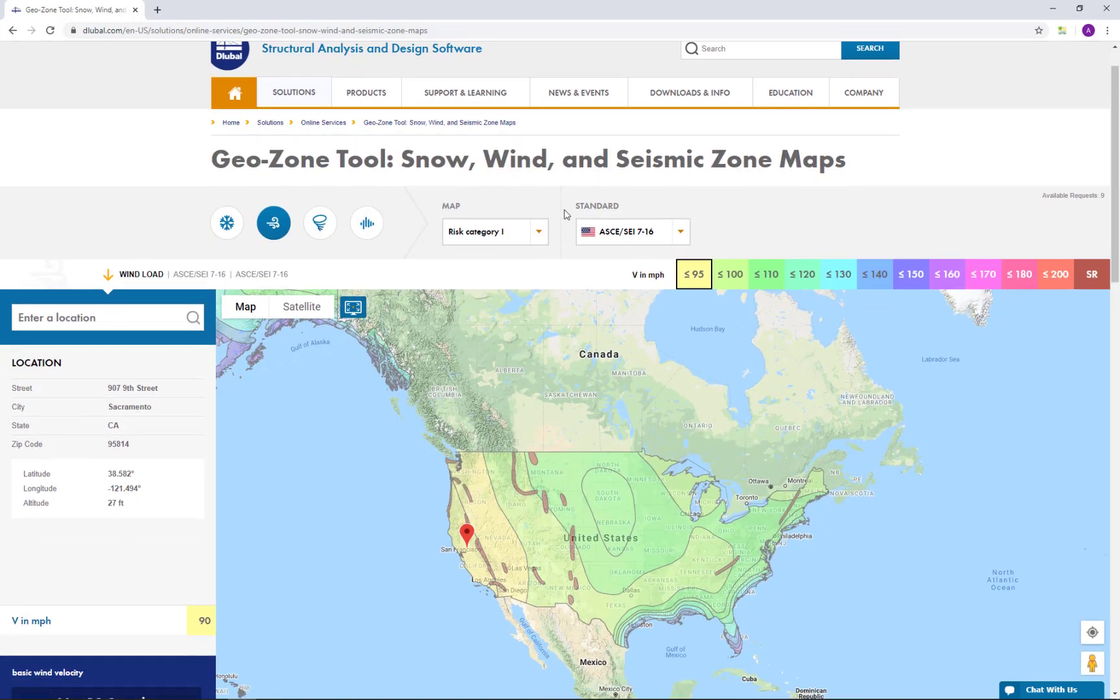
{"action": "left_click", "coordinate": [681, 232]}
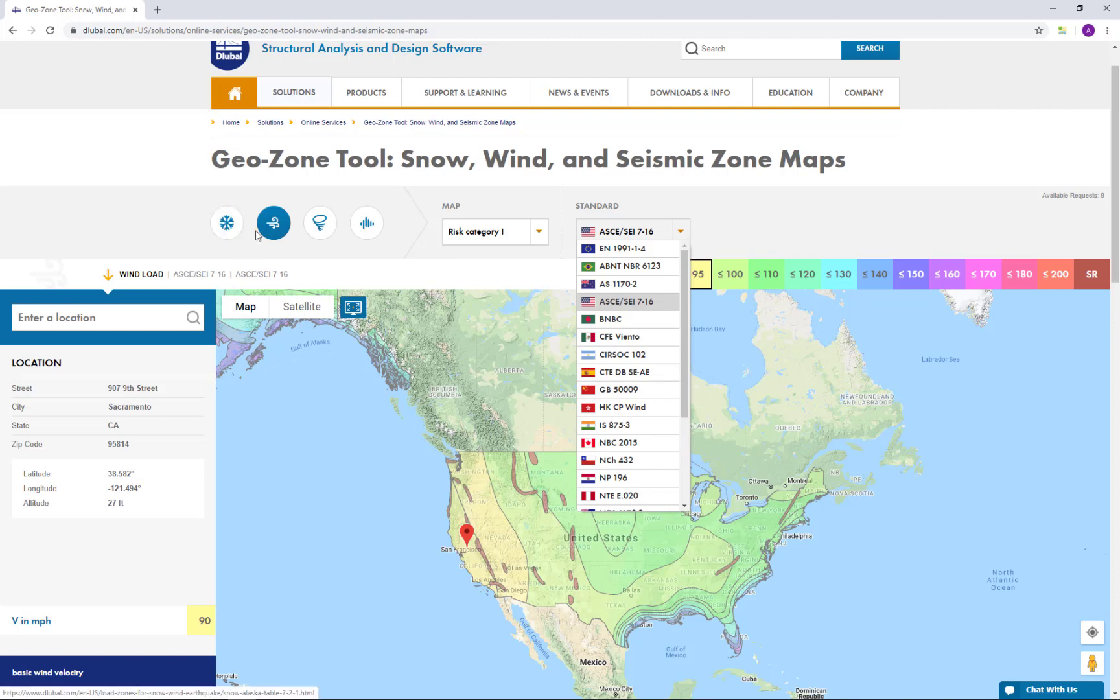
{"action": "left_click", "coordinate": [168, 216]}
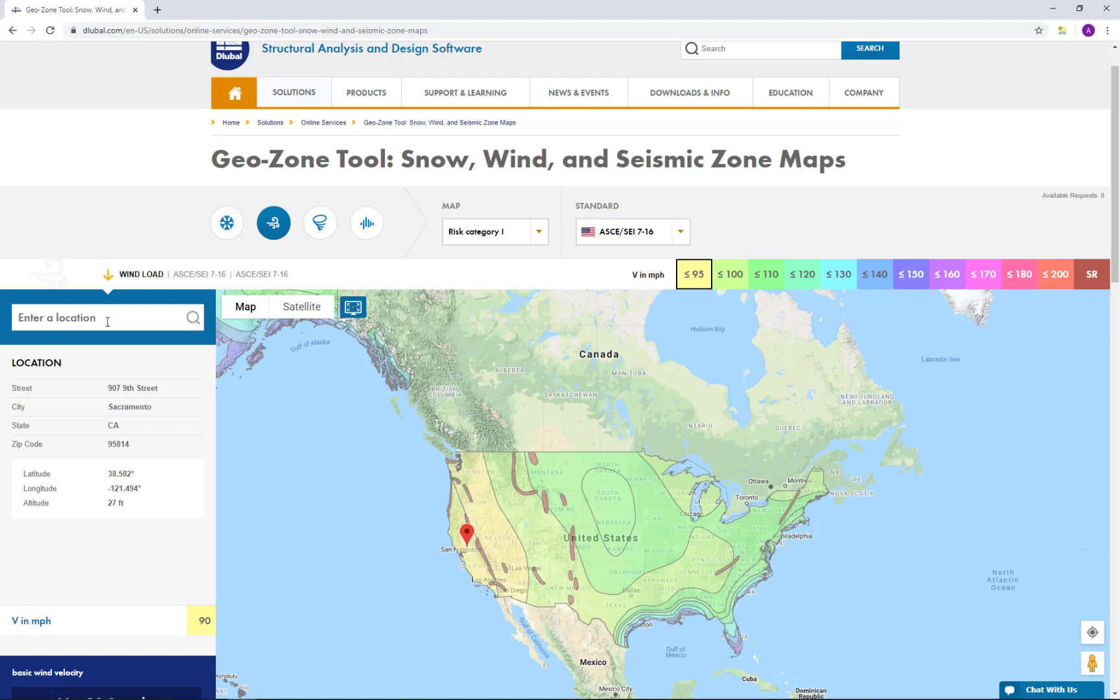
{"action": "scroll", "coordinate": [108, 321], "scroll_direction": "down", "scroll_amount": 1}
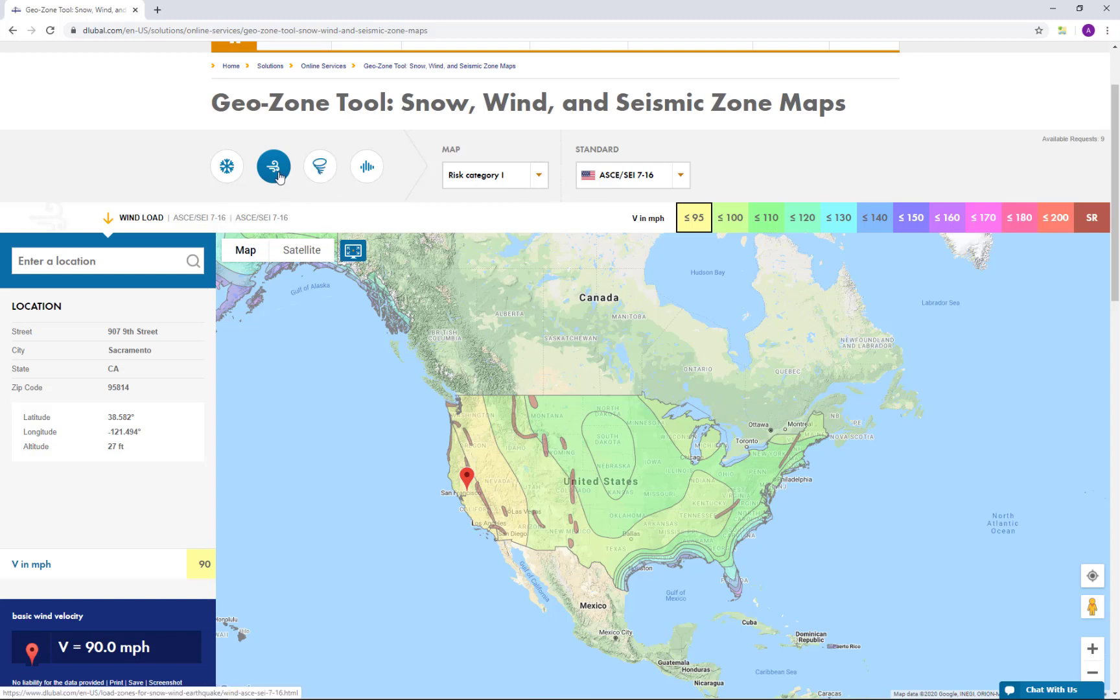
Step: Look up the basic wind velocity for Sacramento, CA, USA on the wind map, and return to the wind load settings in RFEM
{"action": "left_click", "coordinate": [108, 262]}
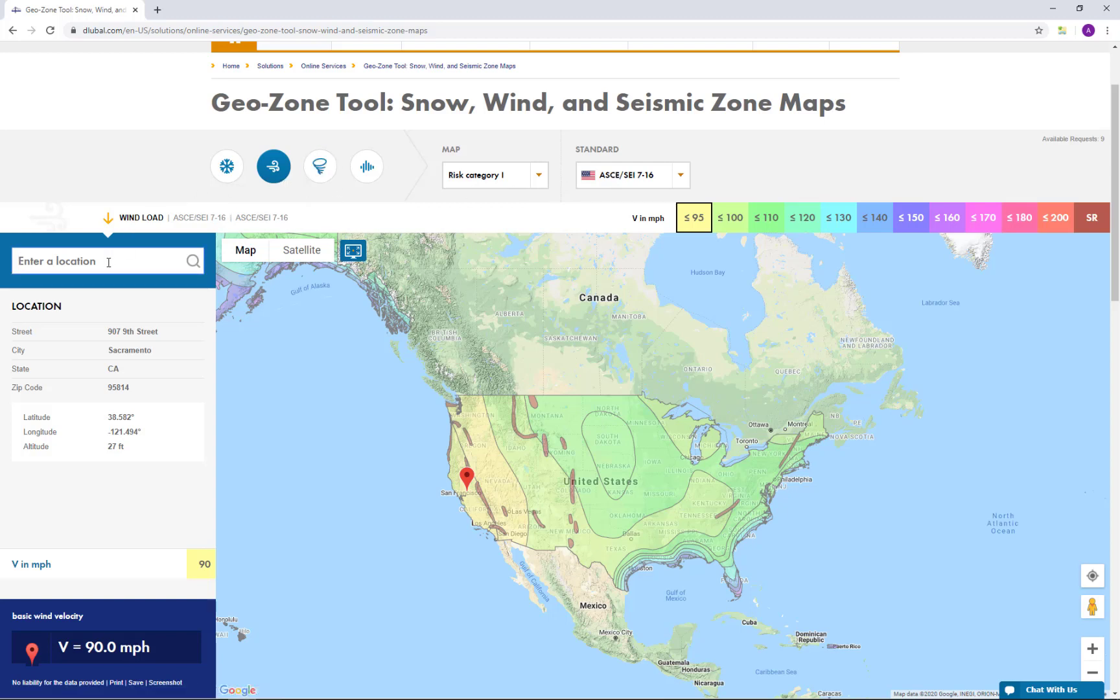
{"action": "type", "text": "sac"}
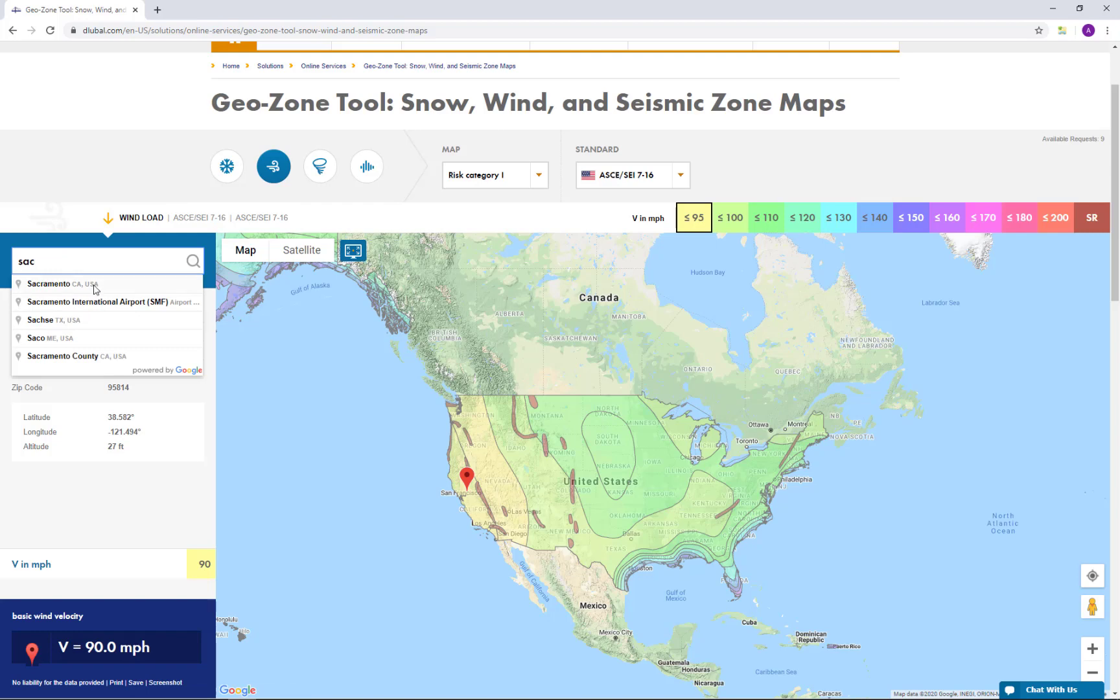
{"action": "left_click", "coordinate": [95, 286]}
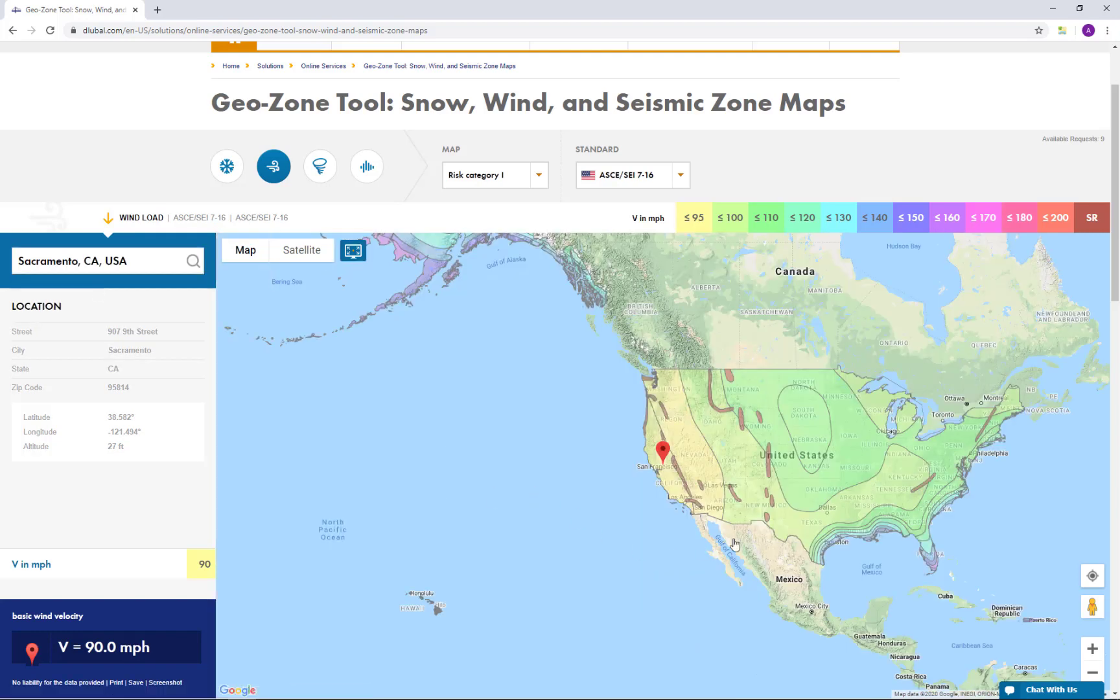
{"action": "scroll", "coordinate": [667, 463], "scroll_direction": "up", "scroll_amount": 2}
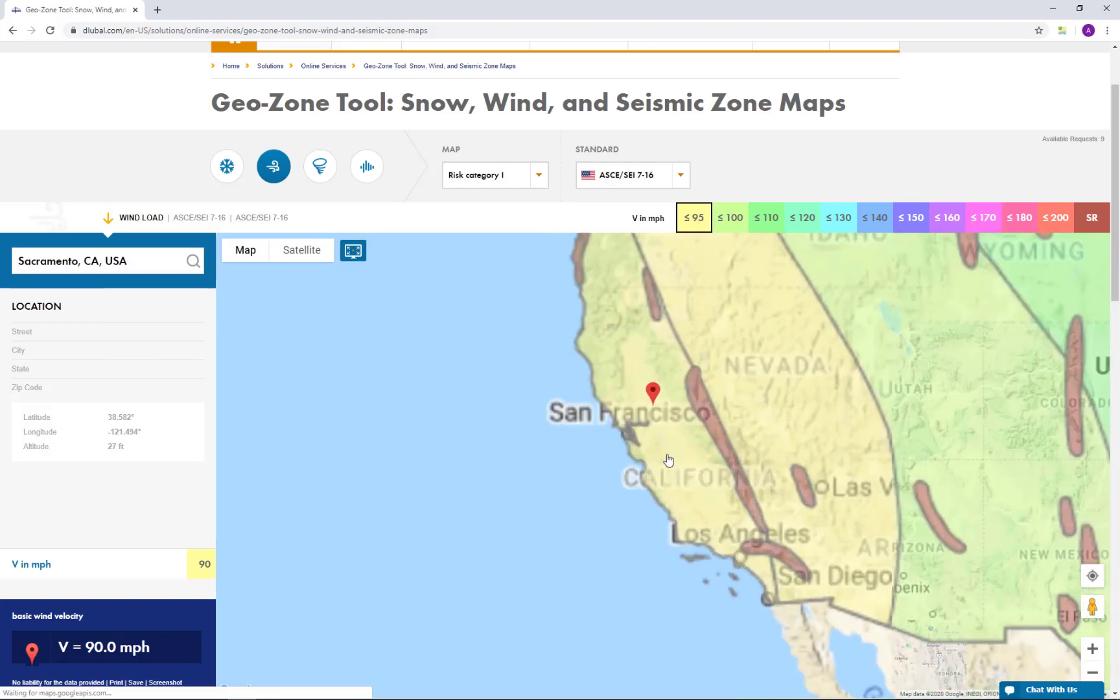
{"action": "scroll", "coordinate": [668, 448], "scroll_direction": "up", "scroll_amount": 1}
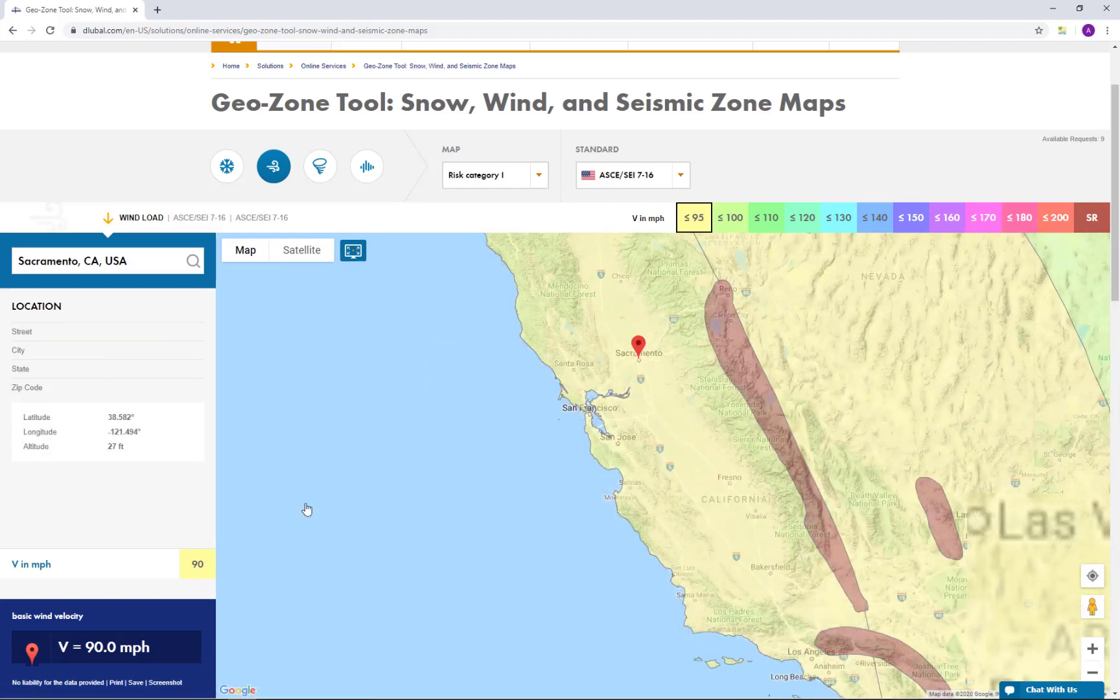
{"action": "scroll", "coordinate": [307, 510], "scroll_direction": "down", "scroll_amount": 2}
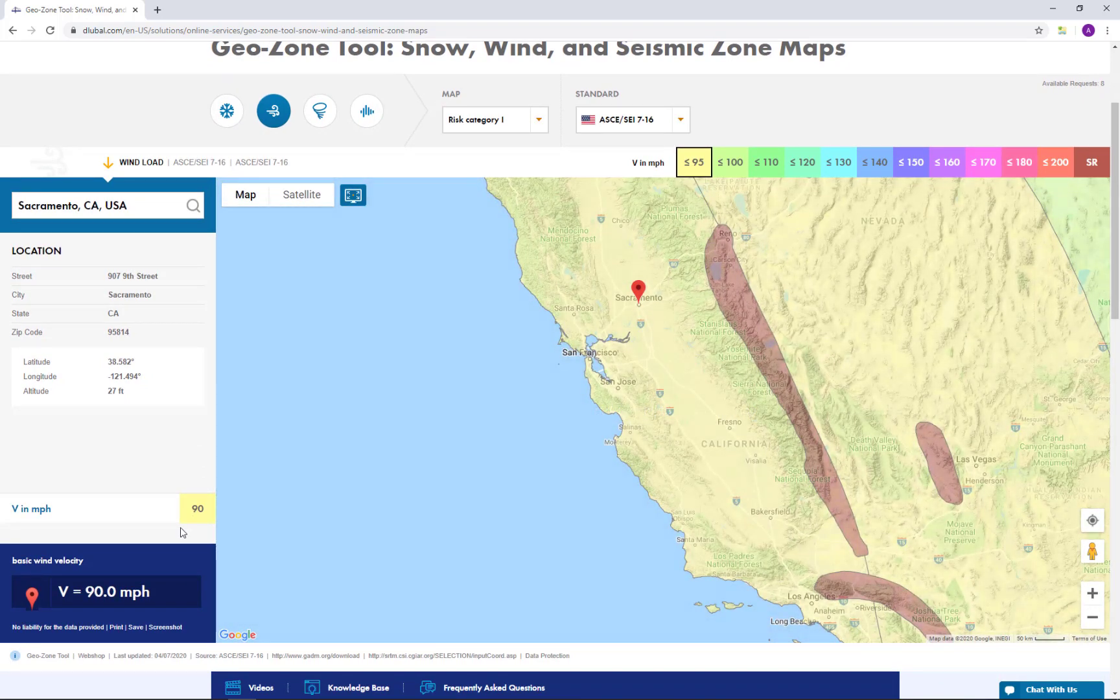
{"action": "key", "text": "super+Tab"}
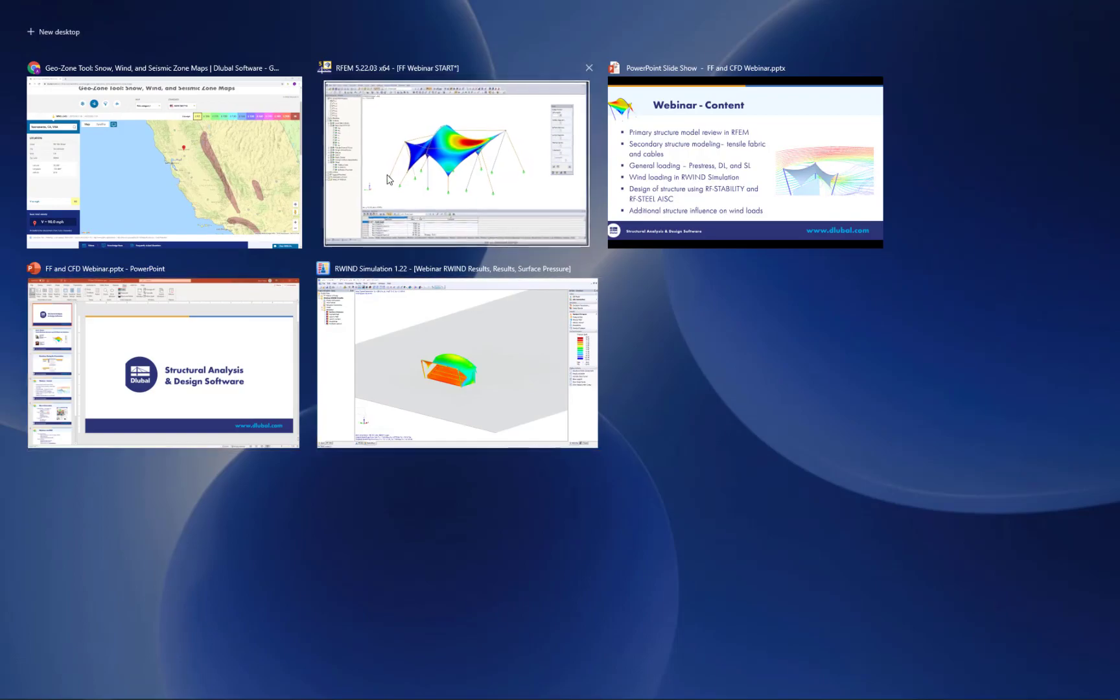
{"action": "left_click", "coordinate": [389, 179]}
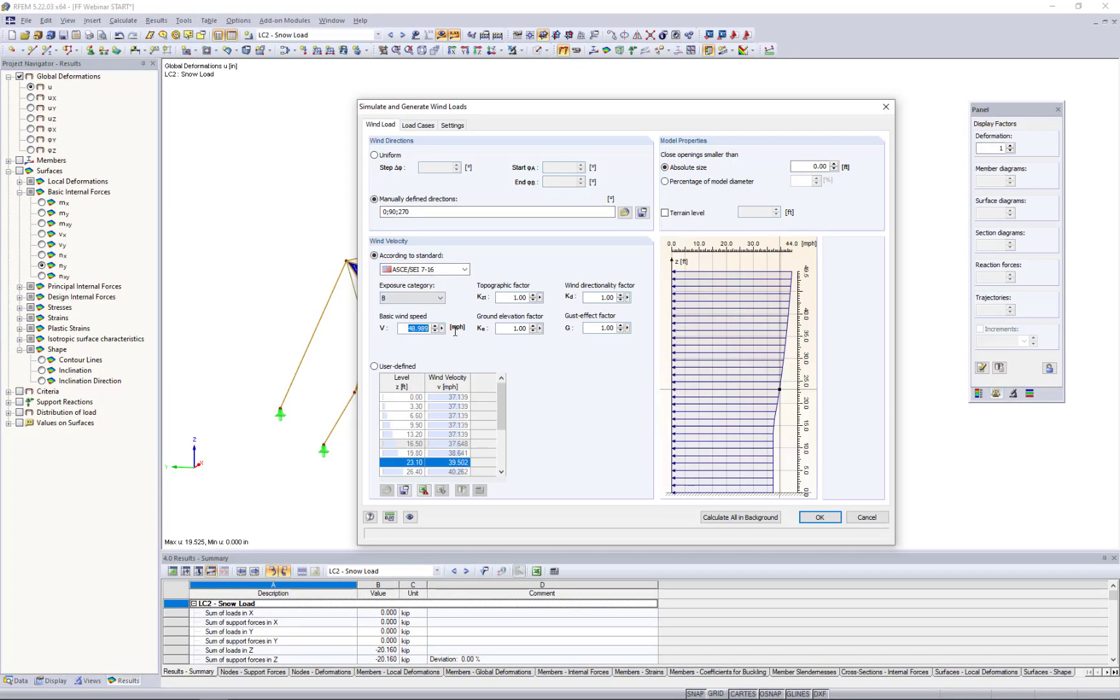
Step: Set the basic wind speed to 90 mph, keeping the wind velocity according to the ASCE/SEI 7-16 standard
{"action": "type", "text": "90"}
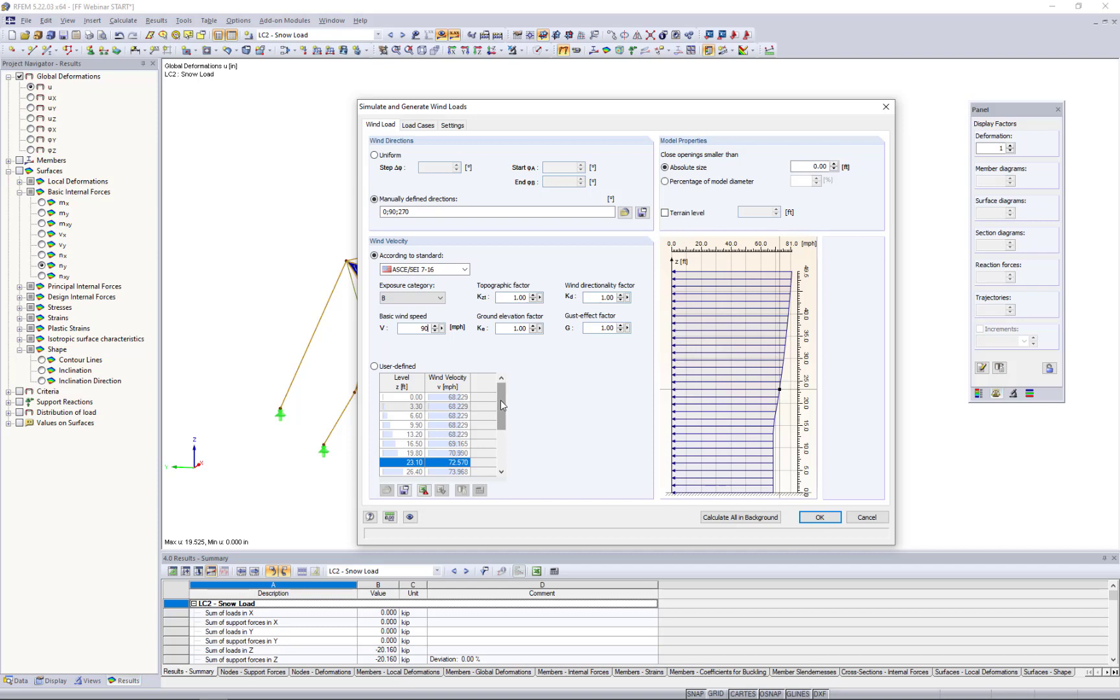
{"action": "left_click", "coordinate": [404, 369]}
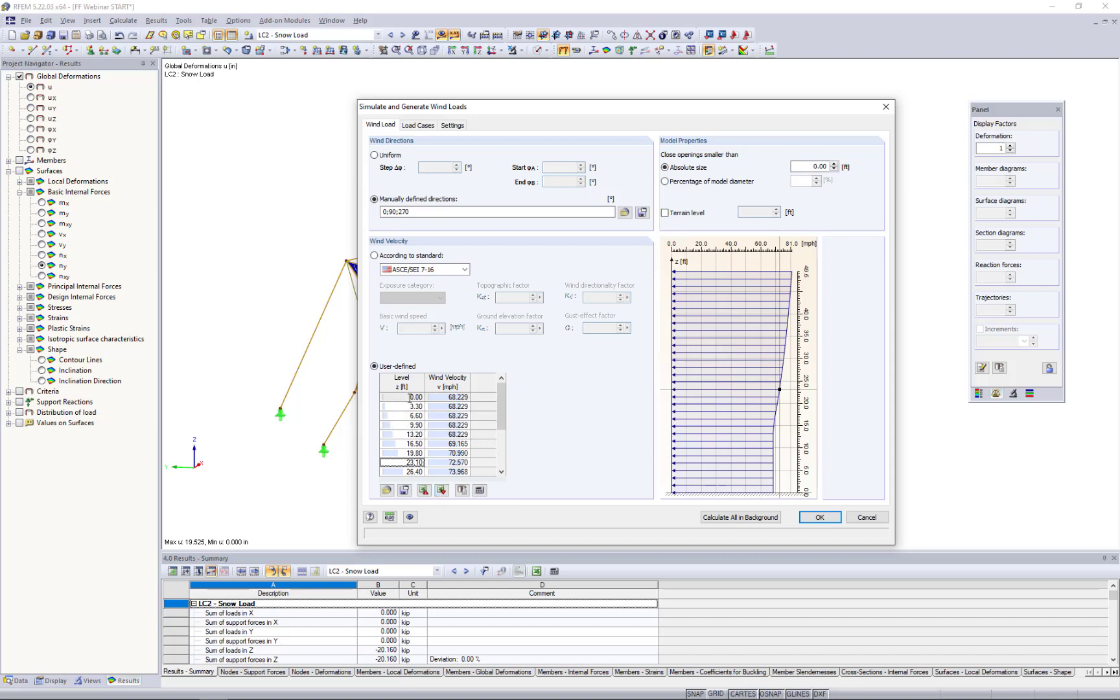
{"action": "left_click", "coordinate": [372, 258]}
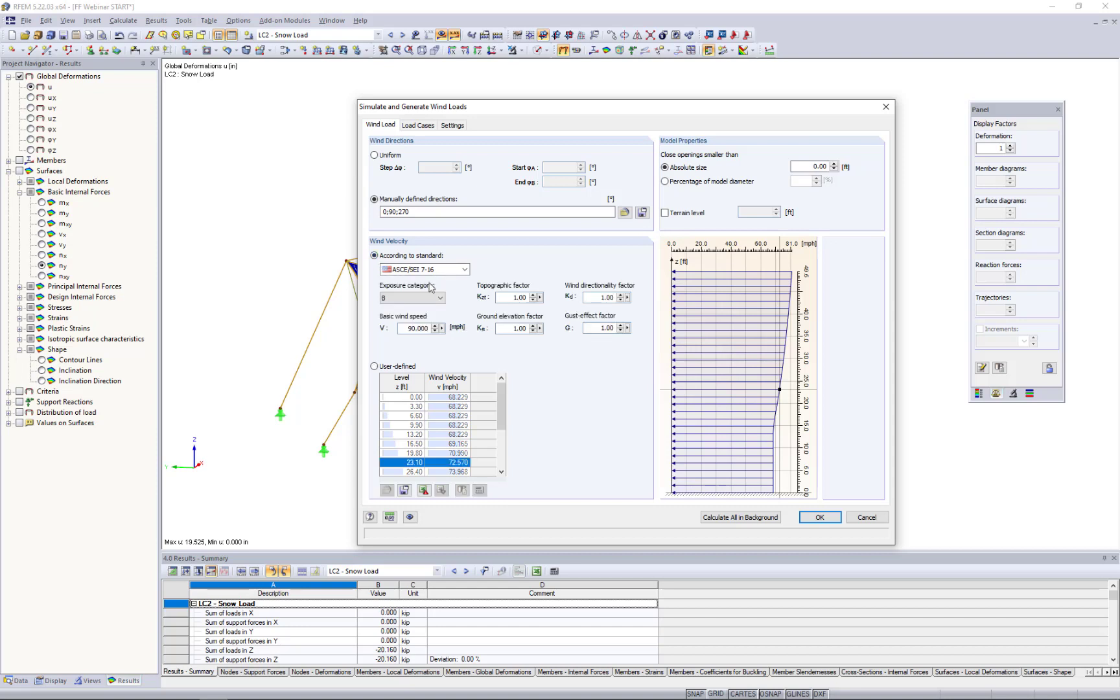
Step: Review the wind load cases to generate and the flow, turbulence and calculation settings of the wind simulation
{"action": "left_click", "coordinate": [423, 127]}
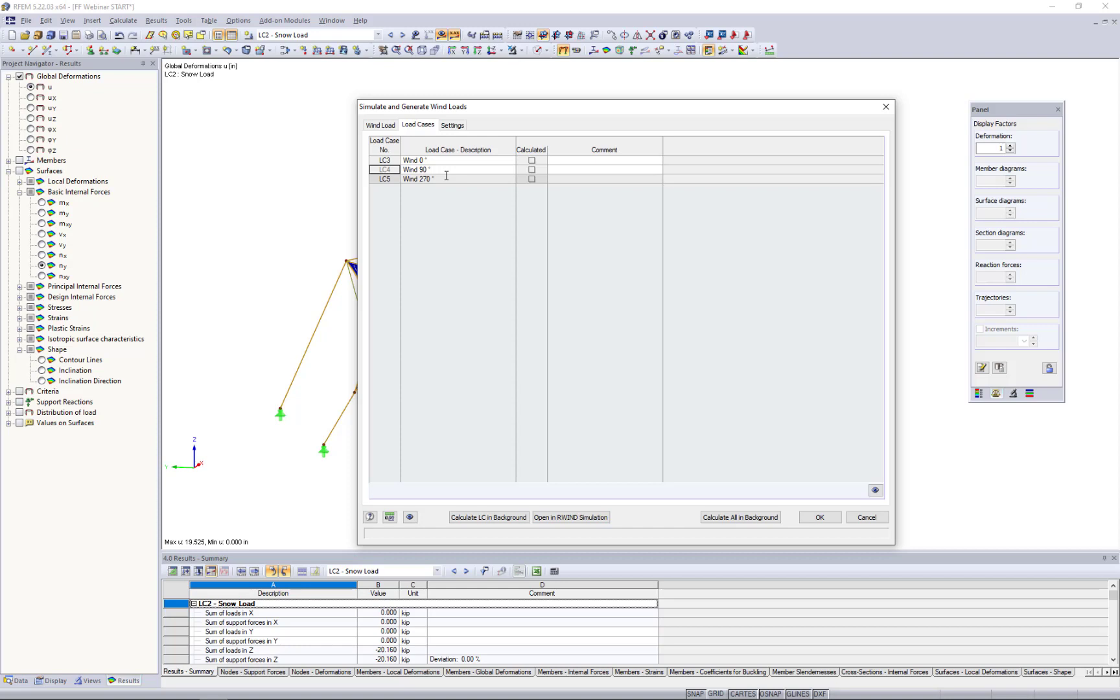
{"action": "left_click", "coordinate": [453, 127]}
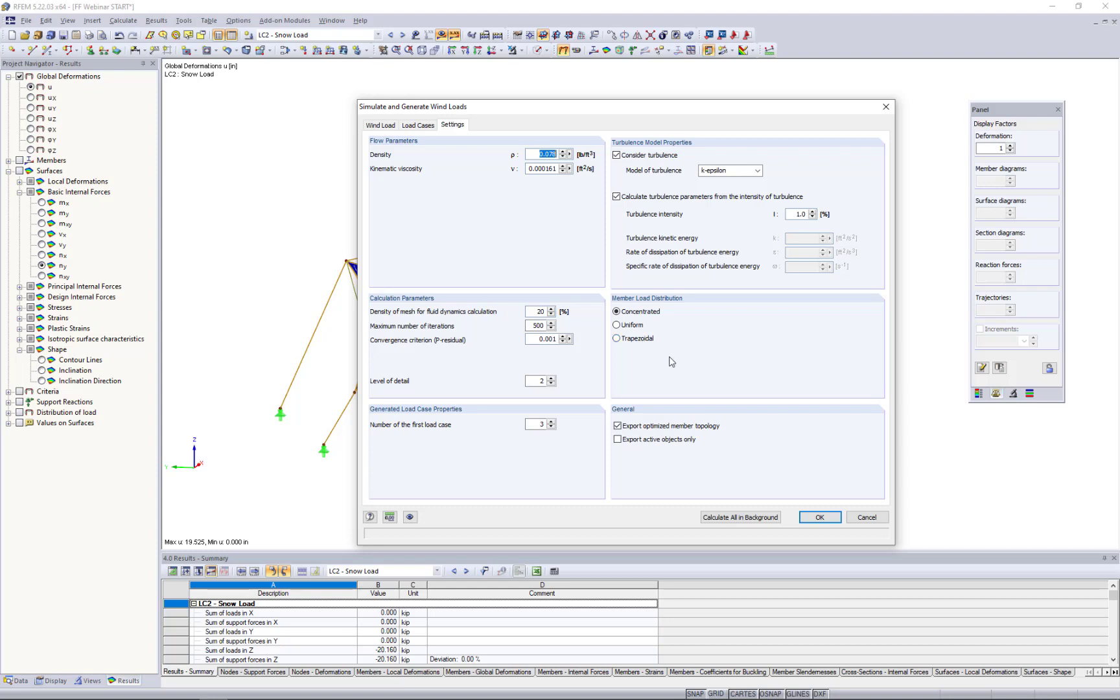
{"action": "left_click", "coordinate": [420, 125]}
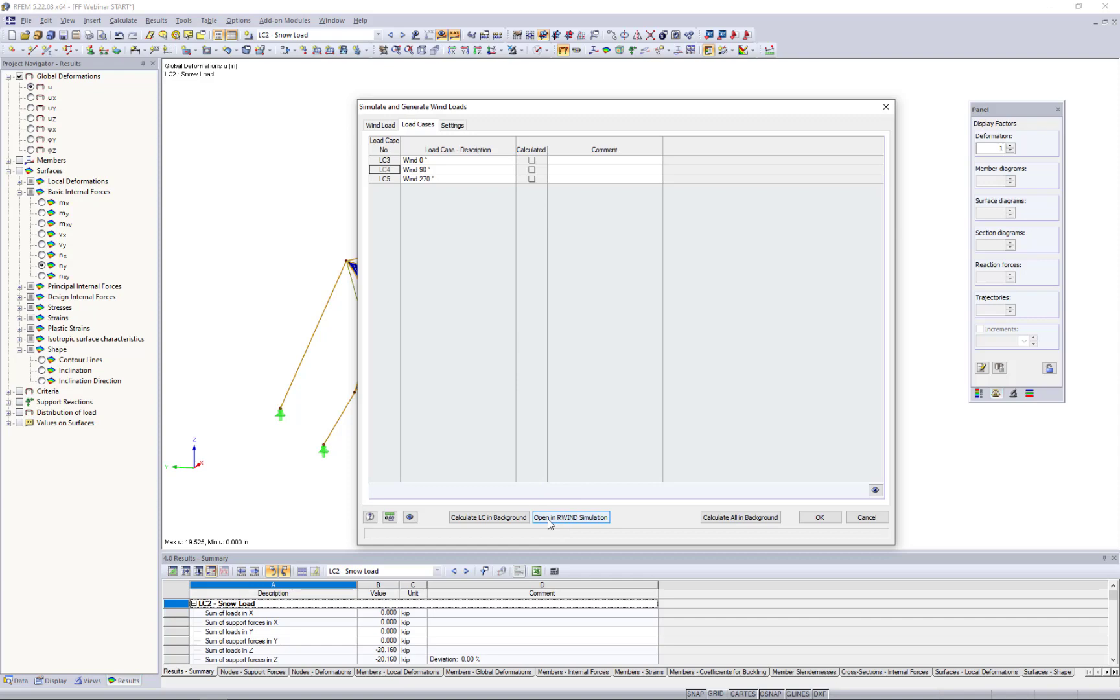
Step: Switch to RWIND Simulation and bring up the model of the FF Webinar 270 deg project
{"action": "key", "text": "super+Tab"}
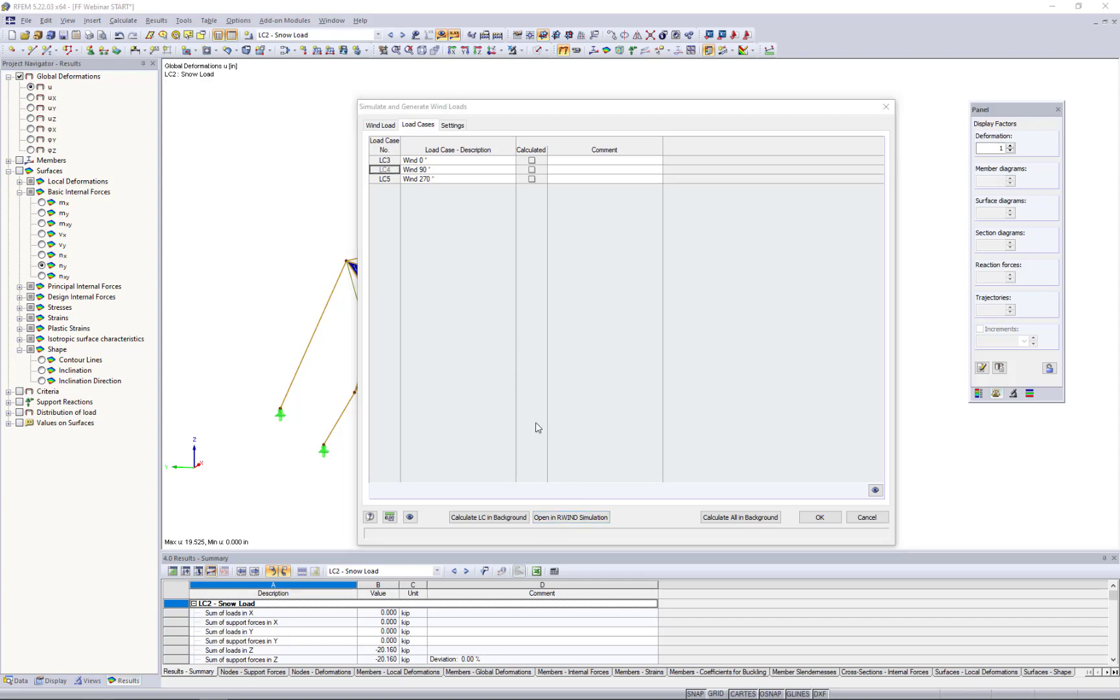
{"action": "left_click", "coordinate": [525, 364]}
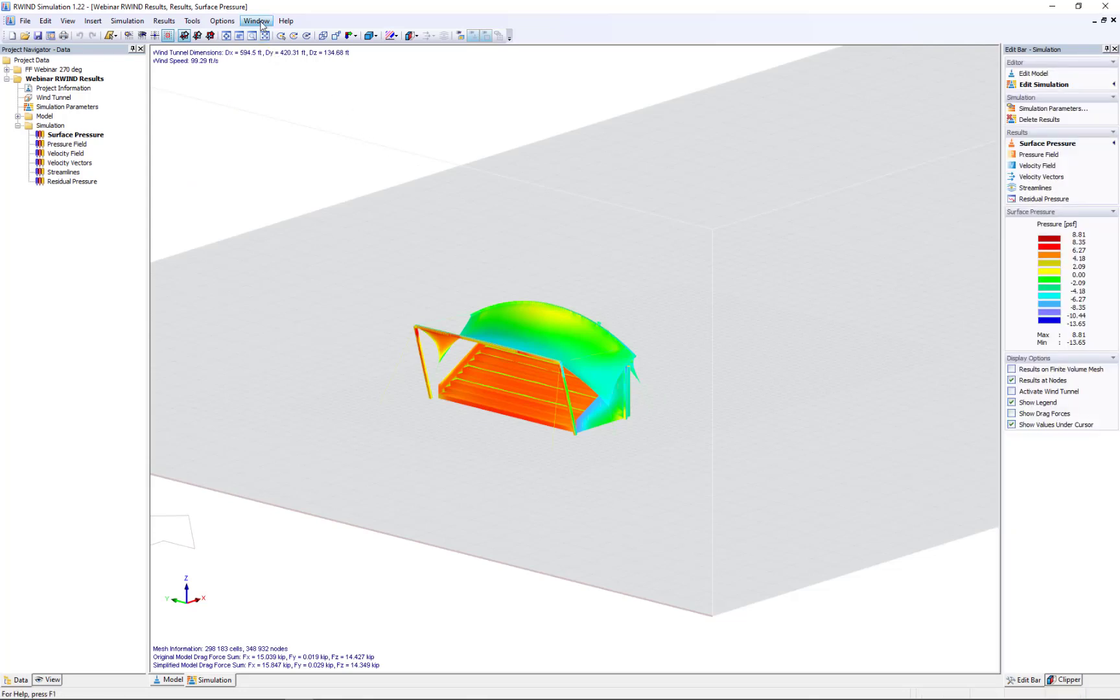
{"action": "left_click", "coordinate": [257, 21]}
{"action": "left_click", "coordinate": [284, 132]}
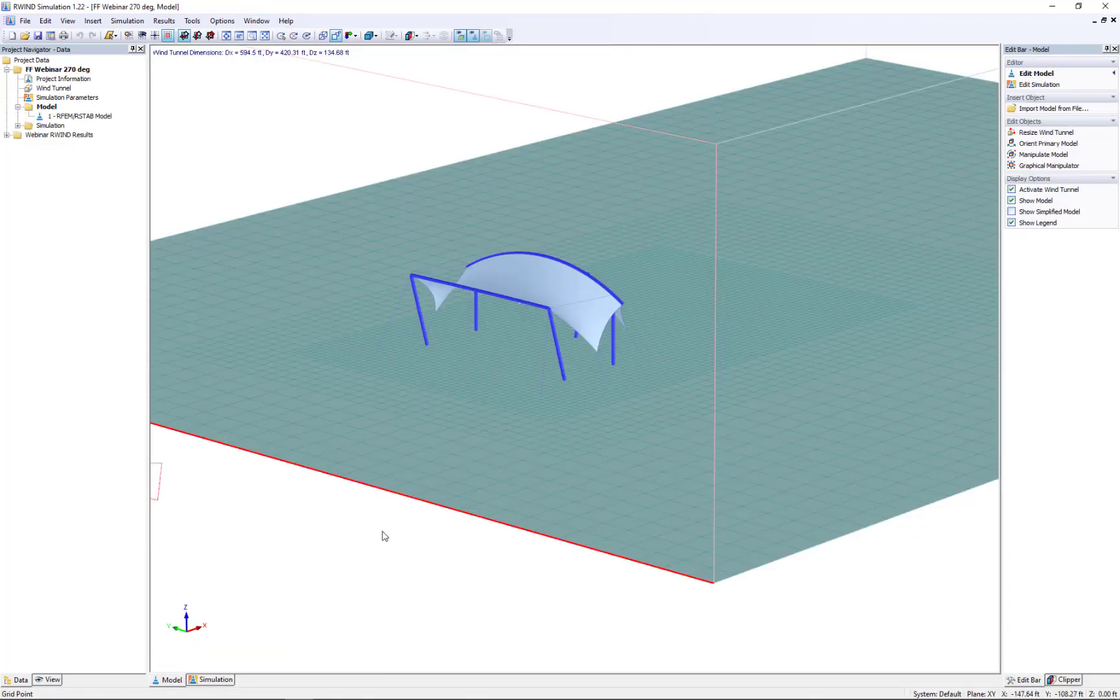
Step: Examine the wind tunnel's extents, the wind direction and the membrane structure's geometry from several angles and distances
{"action": "scroll", "coordinate": [381, 531], "scroll_direction": "down", "scroll_amount": 4}
{"action": "scroll", "coordinate": [425, 531], "scroll_direction": "down", "scroll_amount": 5}
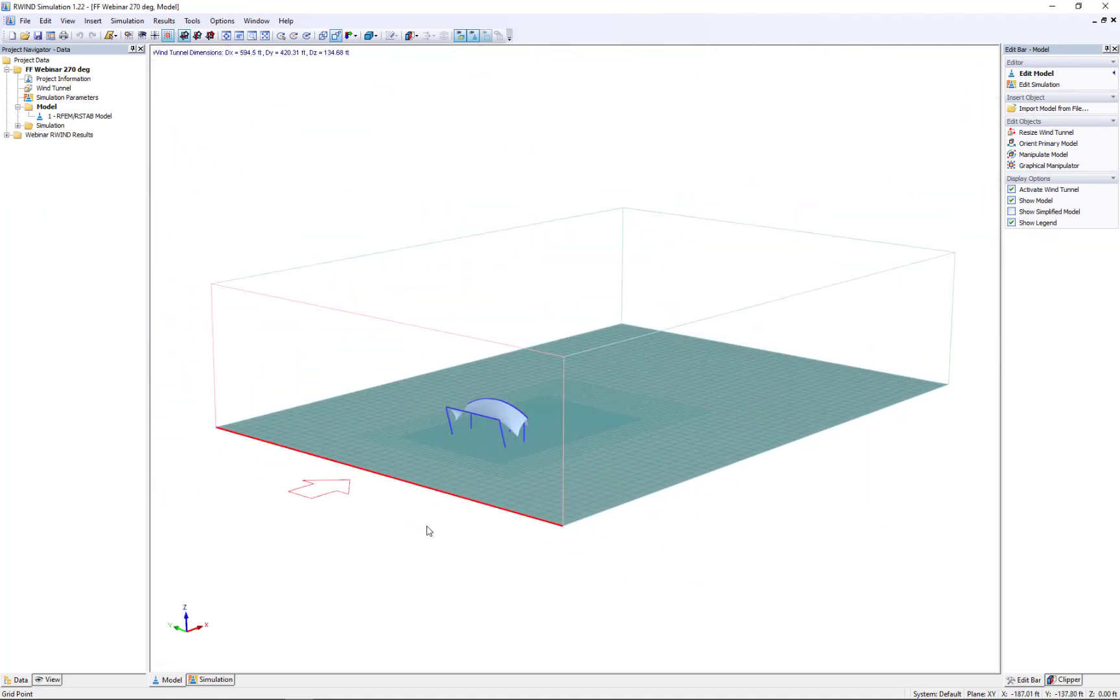
{"action": "scroll", "coordinate": [427, 529], "scroll_direction": "up", "scroll_amount": 2}
{"action": "scroll", "coordinate": [533, 562], "scroll_direction": "up", "scroll_amount": 1}
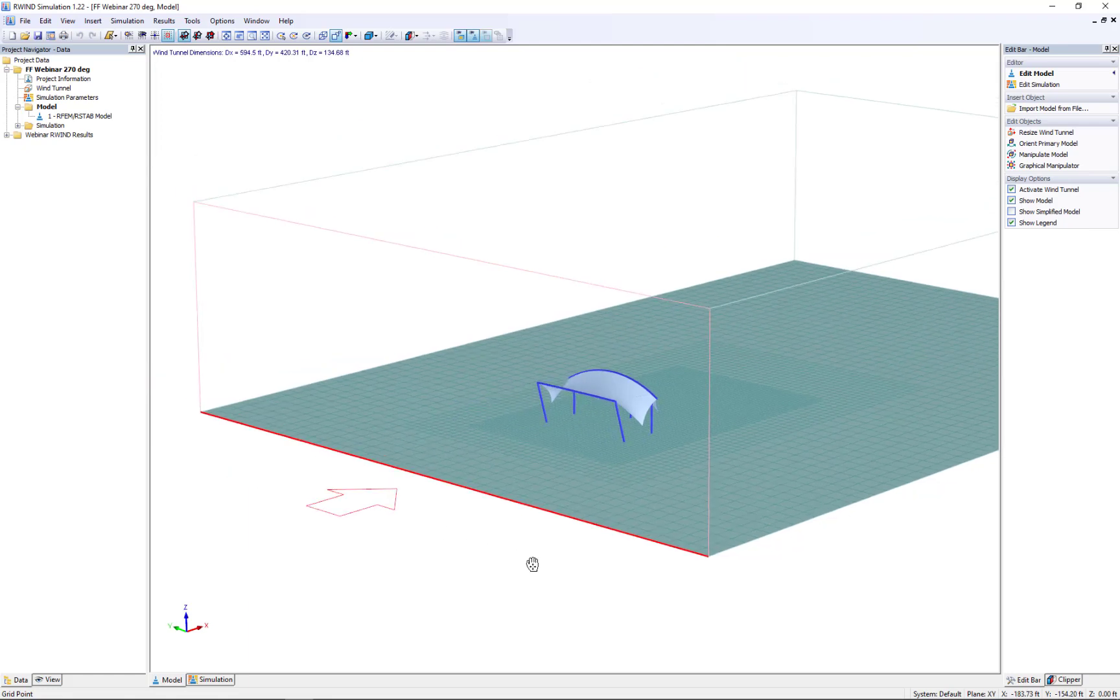
{"action": "scroll", "coordinate": [555, 559], "scroll_direction": "down", "scroll_amount": 2}
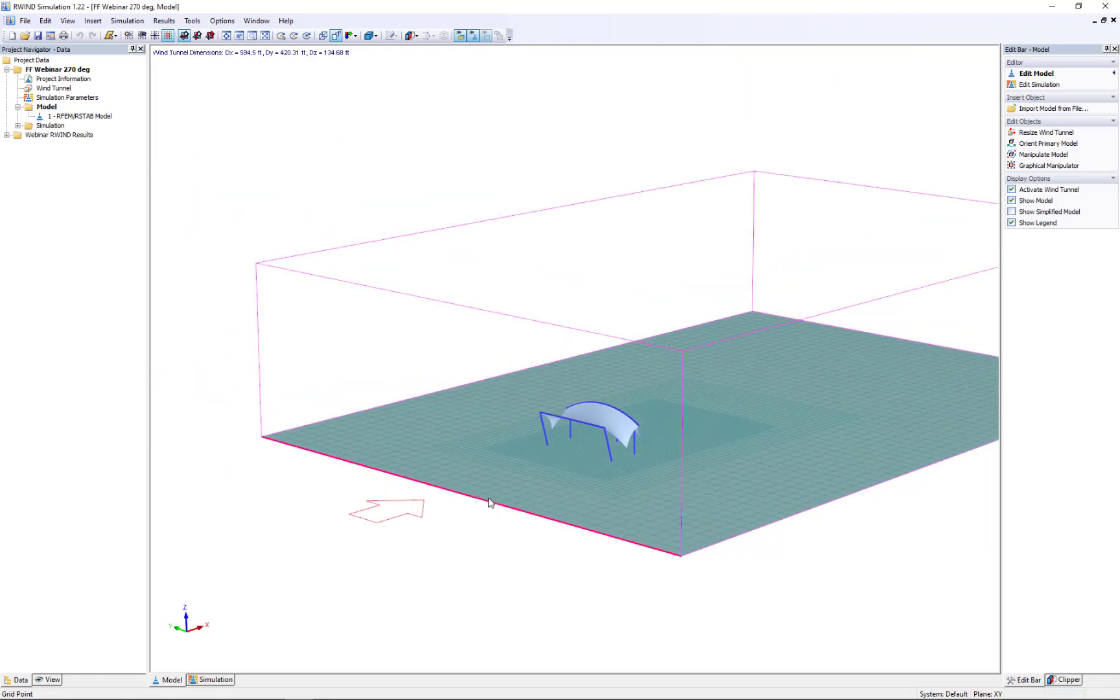
{"action": "scroll", "coordinate": [480, 569], "scroll_direction": "down", "scroll_amount": 1}
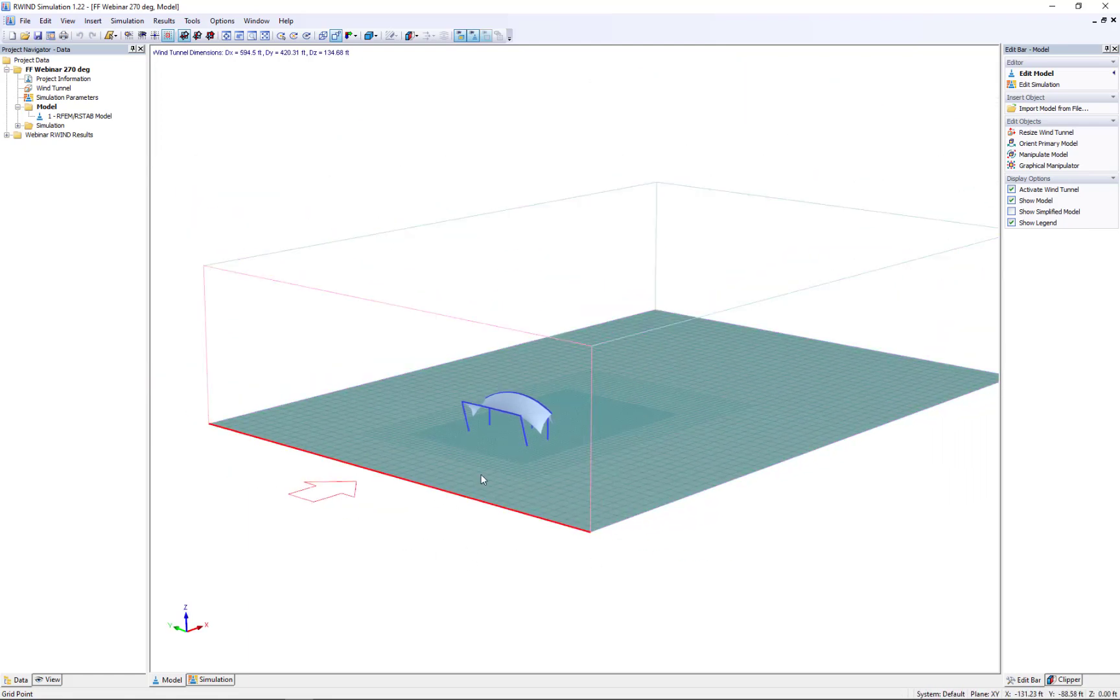
{"action": "middle_click_drag", "start_coordinate": [615, 458], "coordinate": [513, 428], "text": "ctrl"}
{"action": "scroll", "coordinate": [513, 425], "scroll_direction": "up", "scroll_amount": 3}
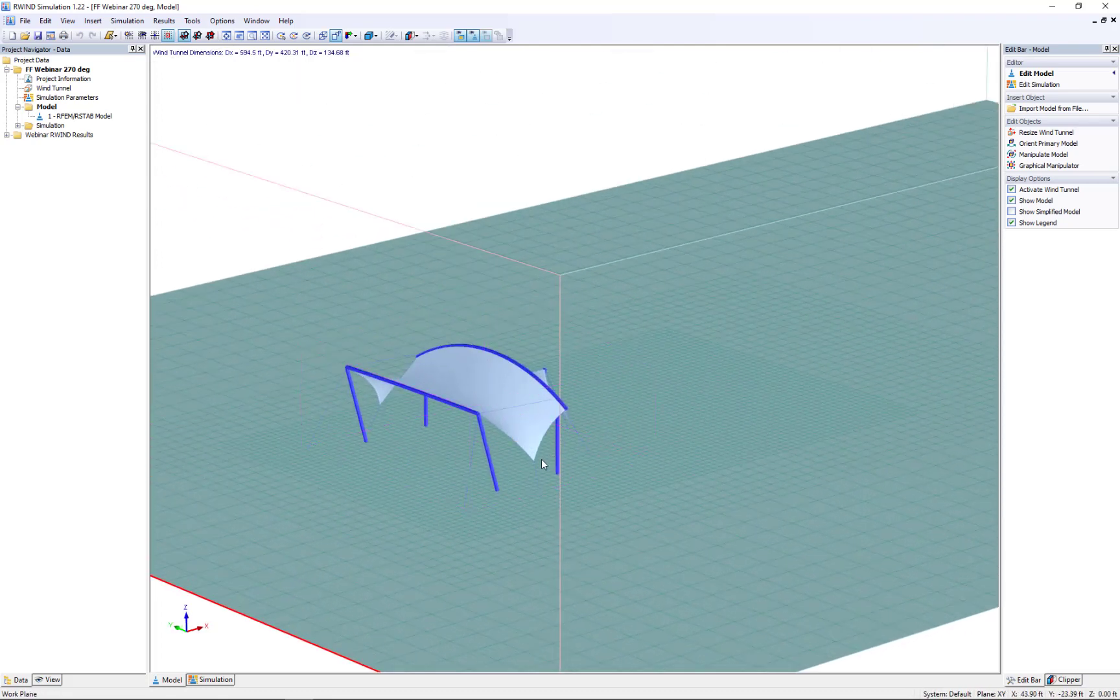
{"action": "middle_click_drag", "start_coordinate": [531, 538], "coordinate": [434, 480], "text": "ctrl"}
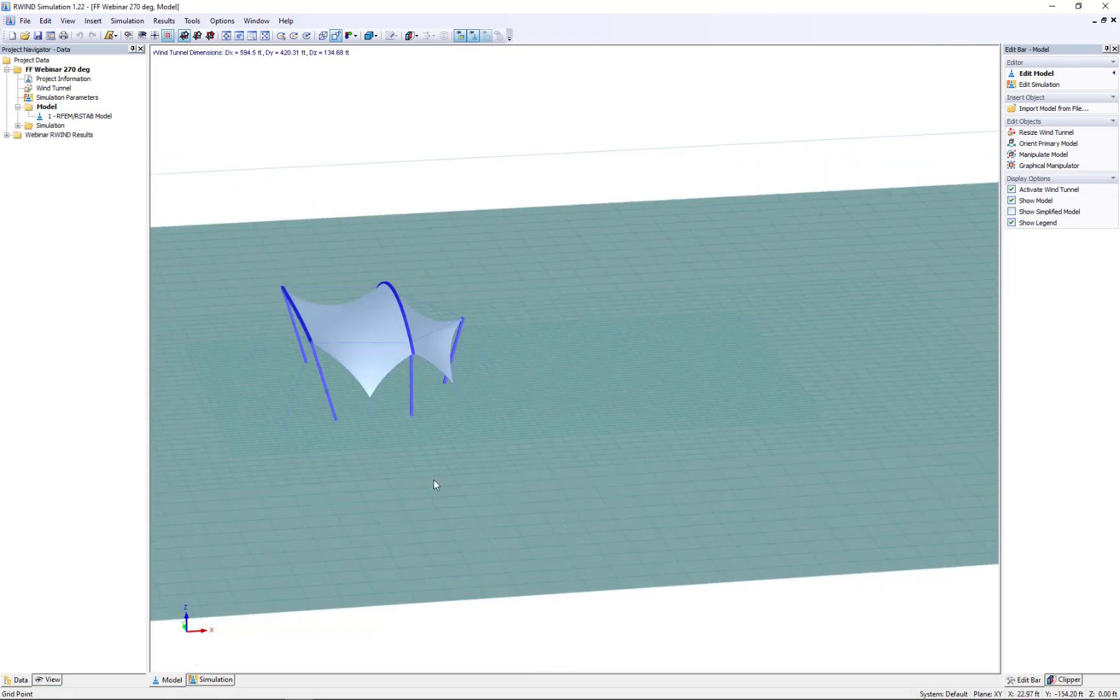
{"action": "scroll", "coordinate": [344, 313], "scroll_direction": "up", "scroll_amount": 2}
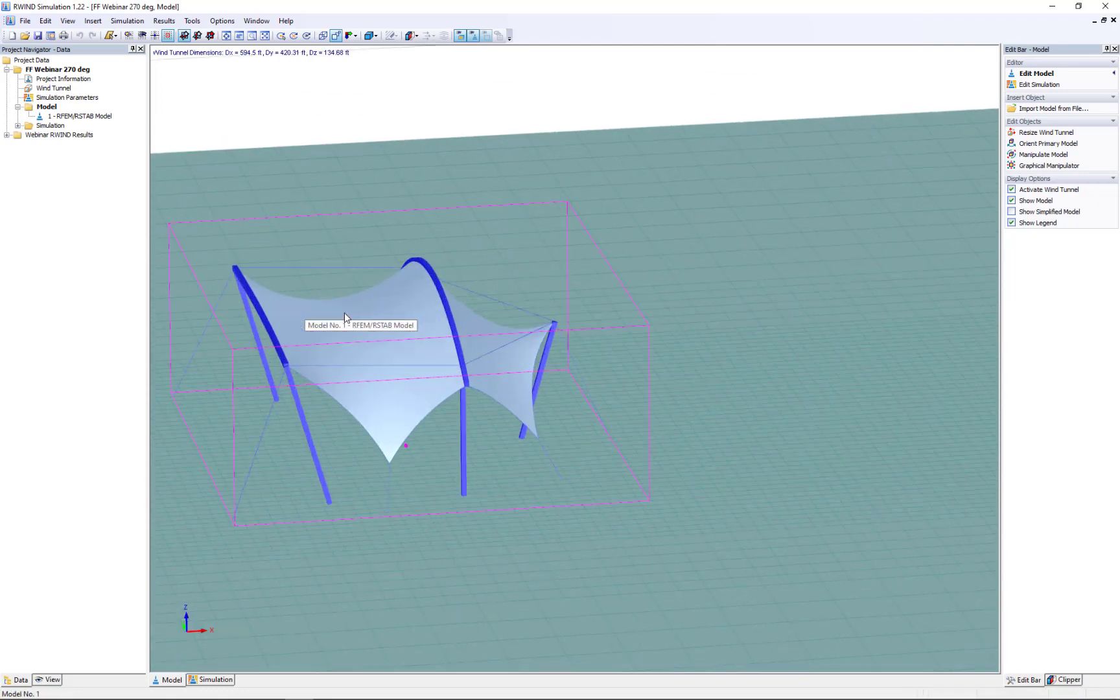
{"action": "scroll", "coordinate": [372, 375], "scroll_direction": "down", "scroll_amount": 3}
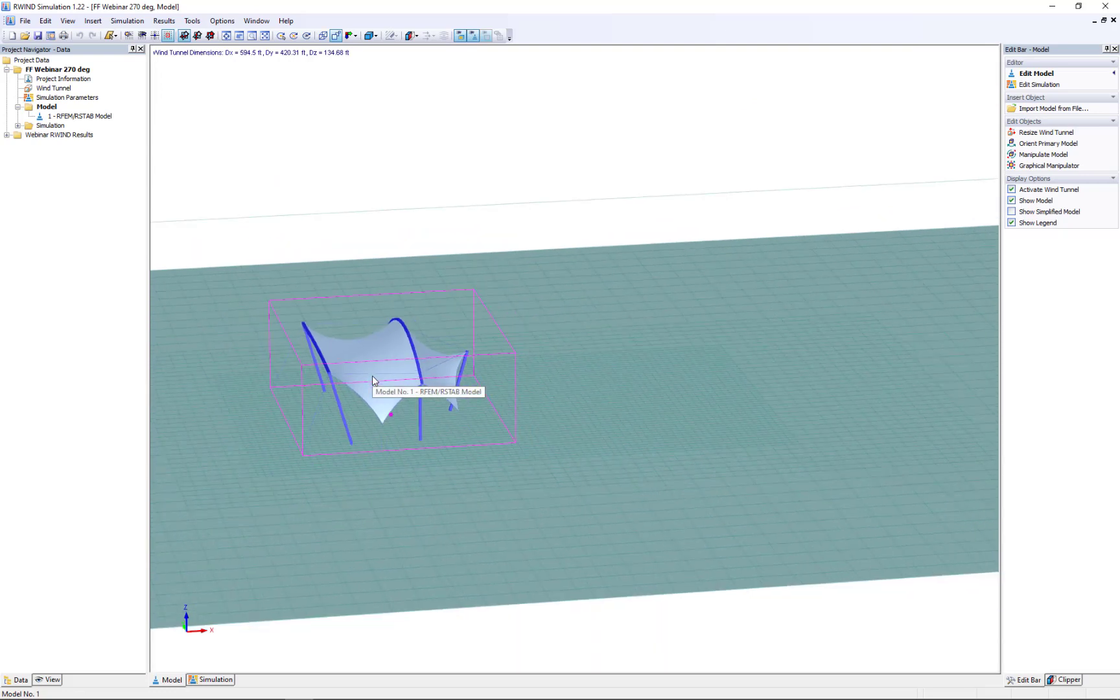
{"action": "middle_click_drag", "start_coordinate": [312, 473], "coordinate": [497, 467], "text": "ctrl"}
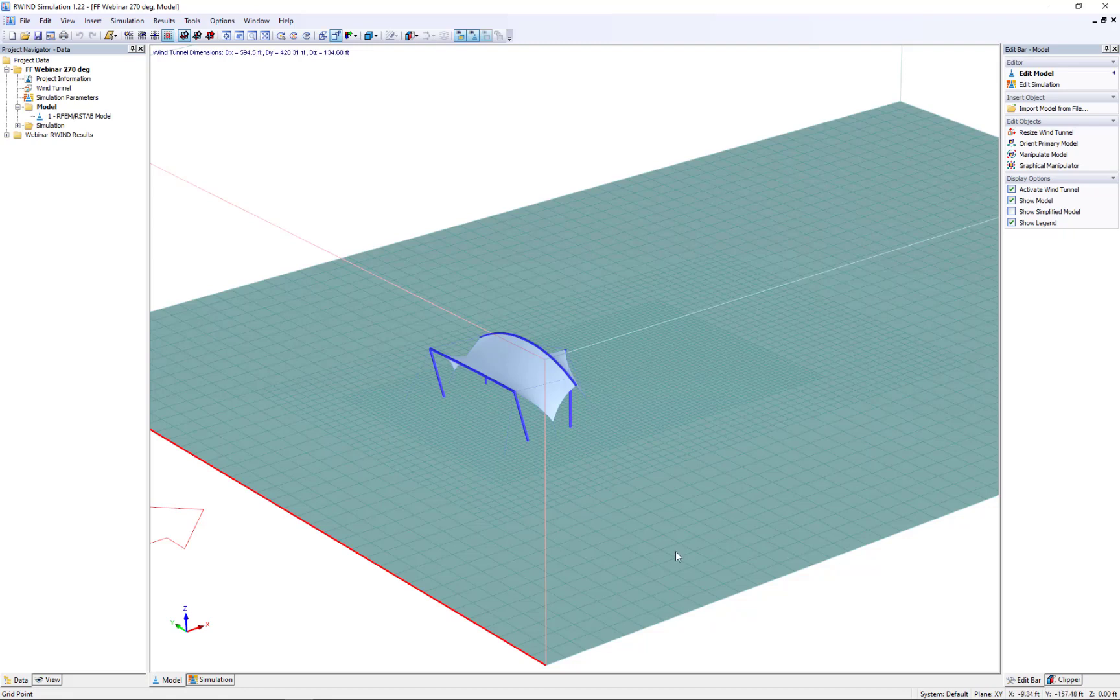
{"action": "middle_click_drag", "start_coordinate": [676, 551], "coordinate": [633, 496]}
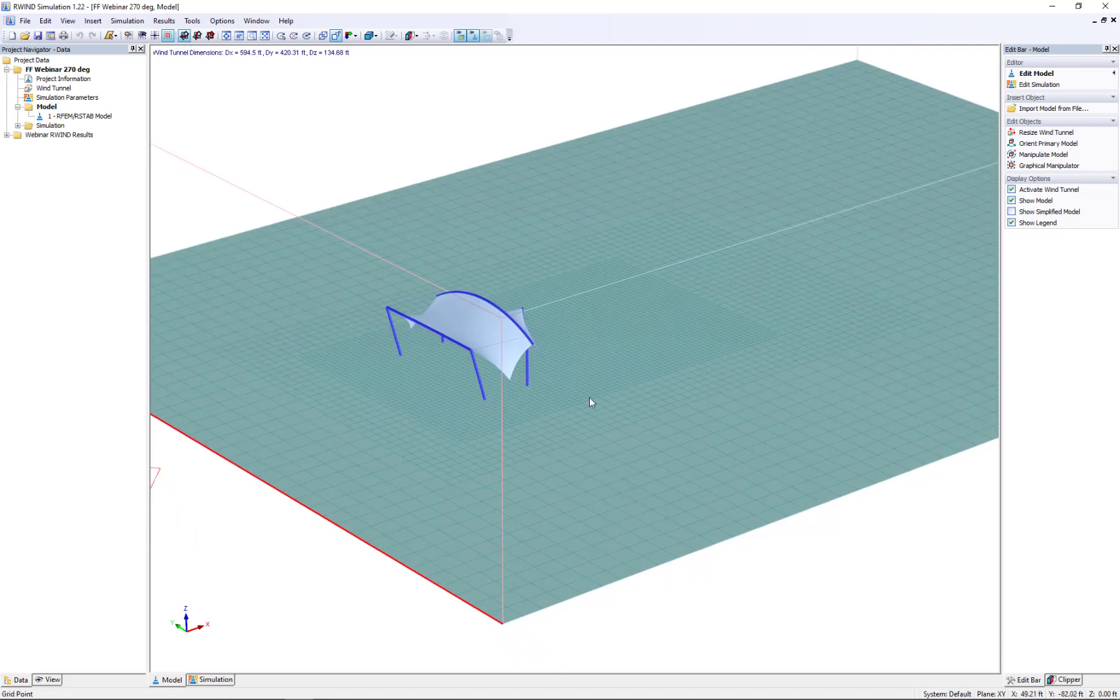
{"action": "scroll", "coordinate": [567, 386], "scroll_direction": "up", "scroll_amount": 5}
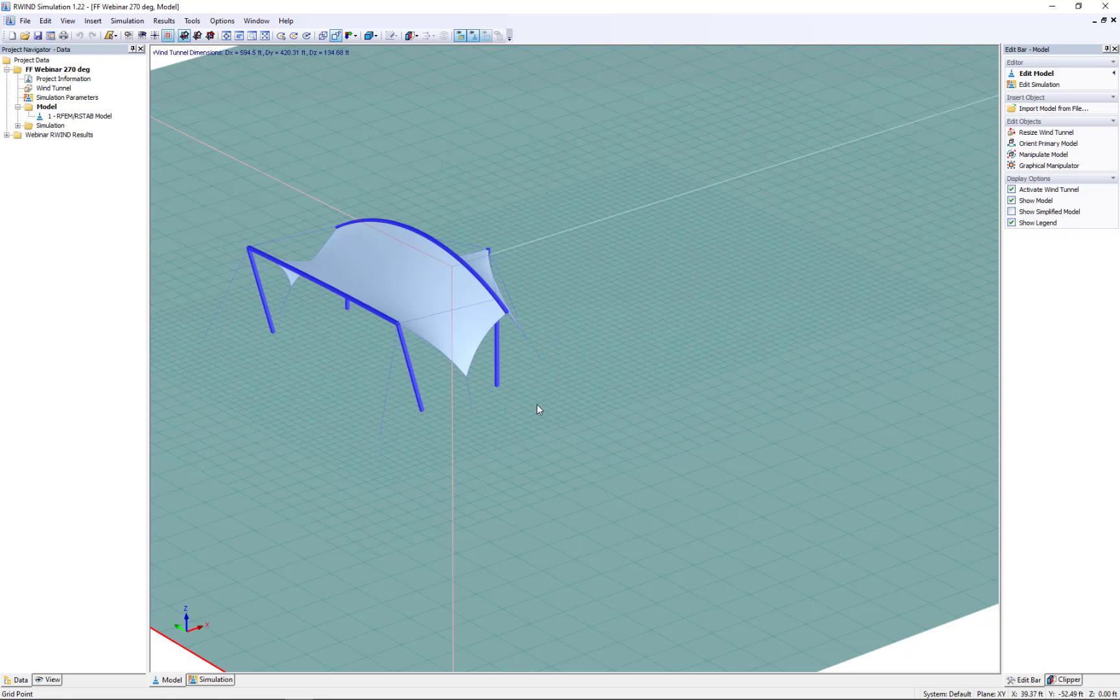
{"action": "scroll", "coordinate": [537, 404], "scroll_direction": "down", "scroll_amount": 4}
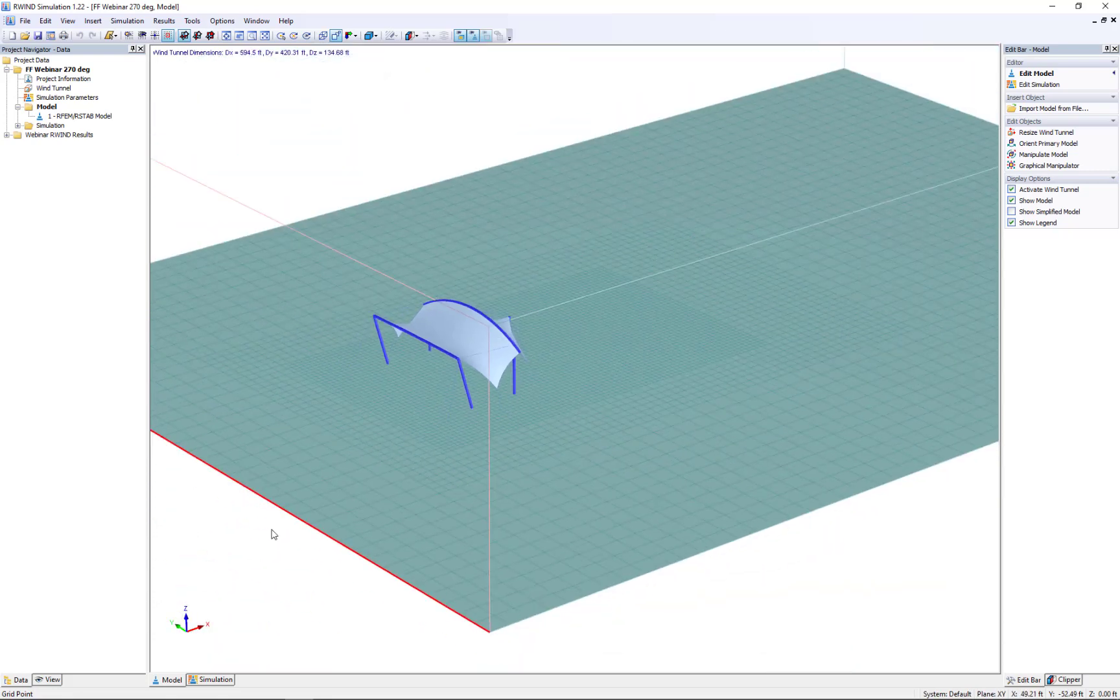
Step: Display the surface pressure results and examine the pressure values on the windward and leeward sides of the membrane
{"action": "left_click", "coordinate": [205, 681]}
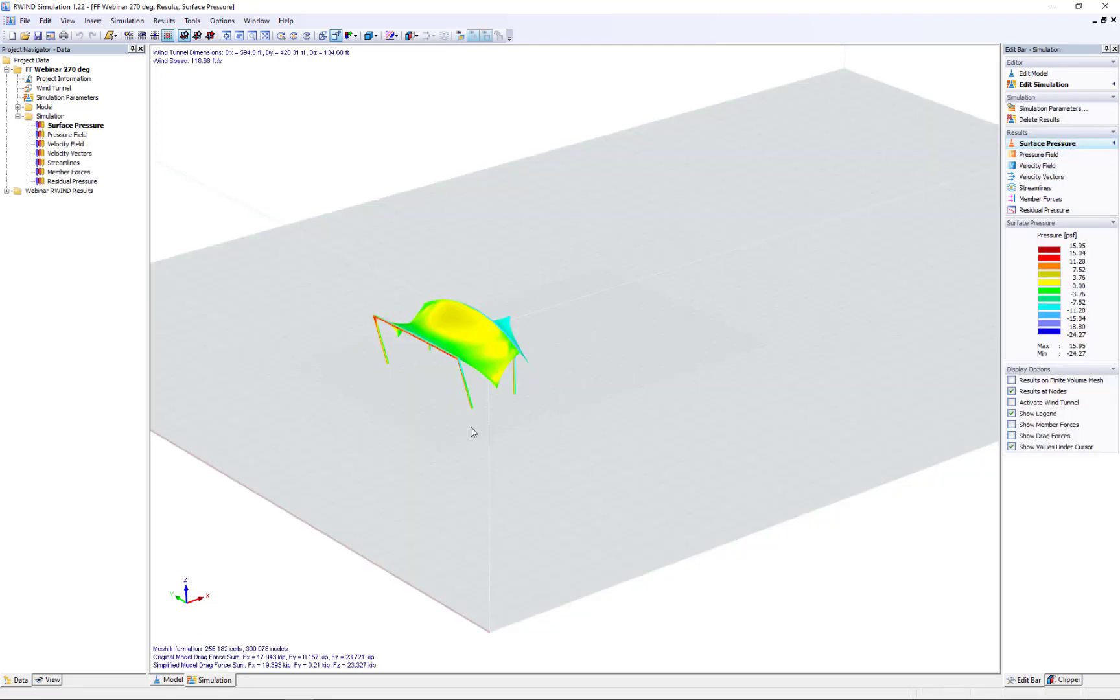
{"action": "middle_click_drag", "start_coordinate": [471, 426], "coordinate": [585, 461]}
{"action": "scroll", "coordinate": [598, 430], "scroll_direction": "up", "scroll_amount": 1}
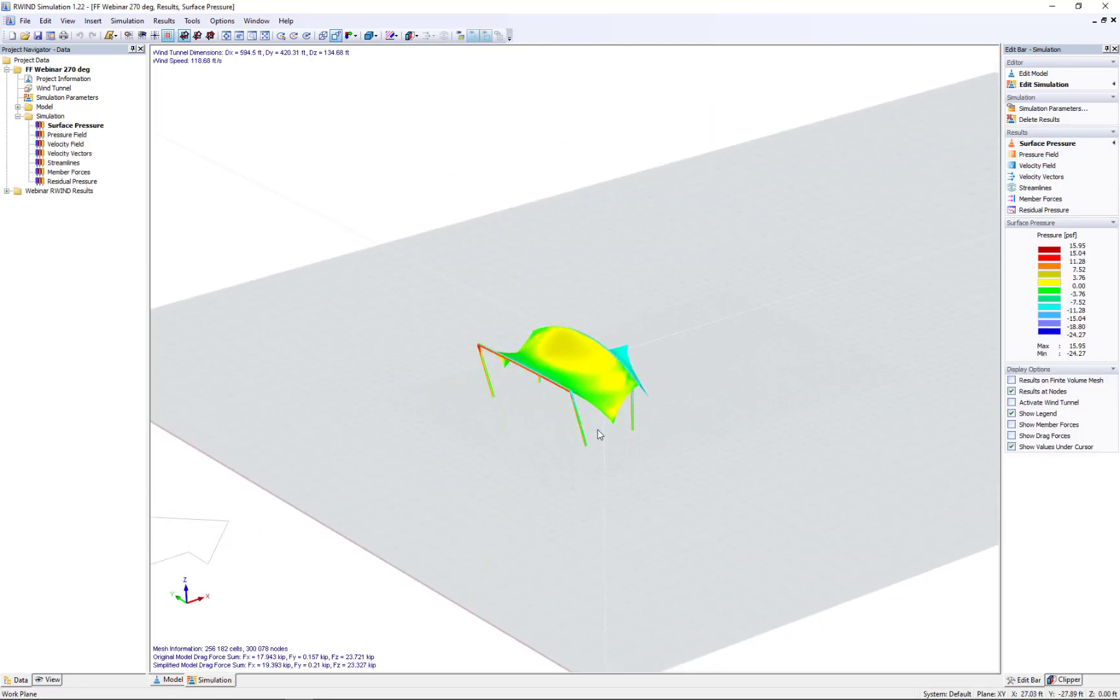
{"action": "scroll", "coordinate": [597, 434], "scroll_direction": "up", "scroll_amount": 3}
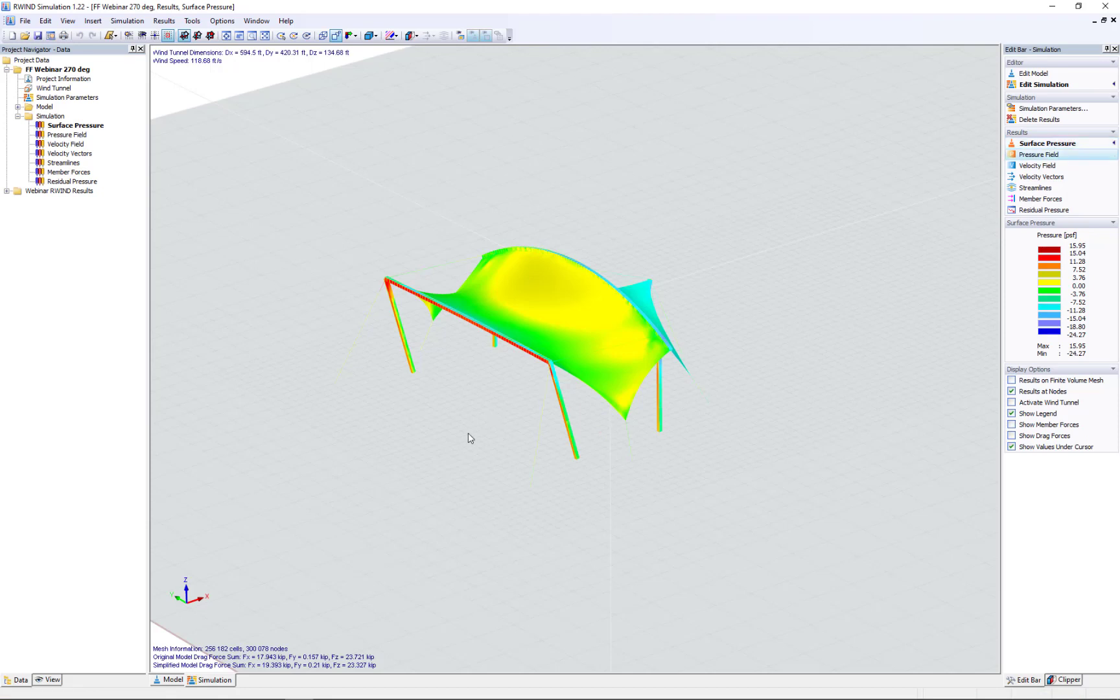
{"action": "middle_click_drag", "start_coordinate": [524, 439], "coordinate": [548, 437]}
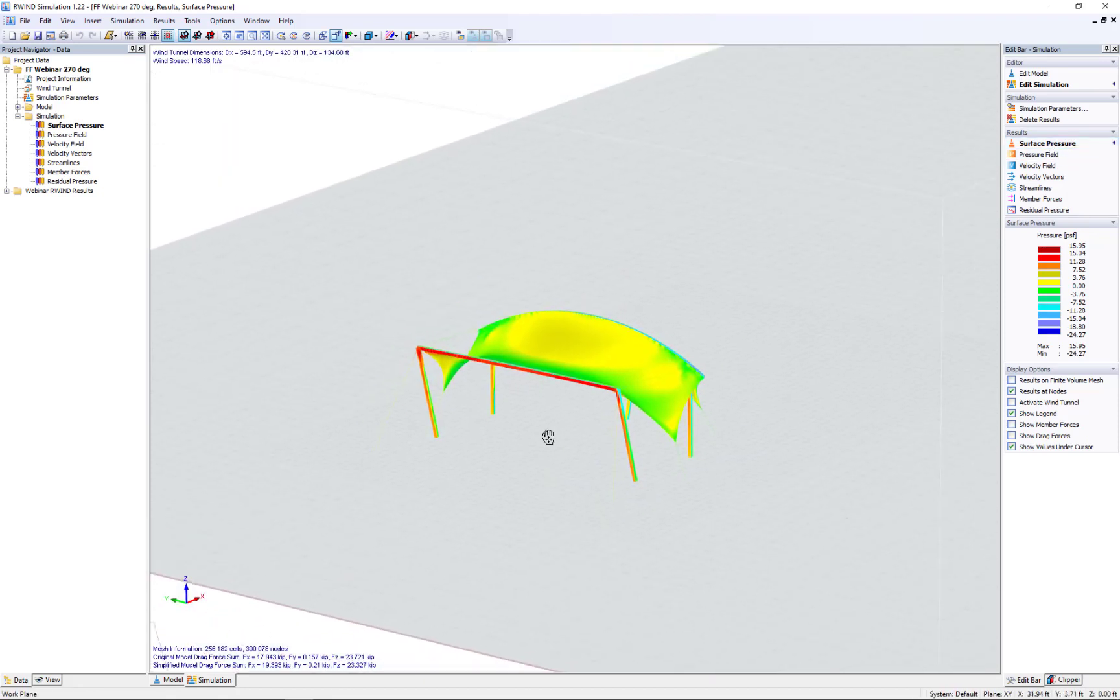
{"action": "scroll", "coordinate": [512, 383], "scroll_direction": "up", "scroll_amount": 3}
{"action": "mouse_move", "coordinate": [520, 349]}
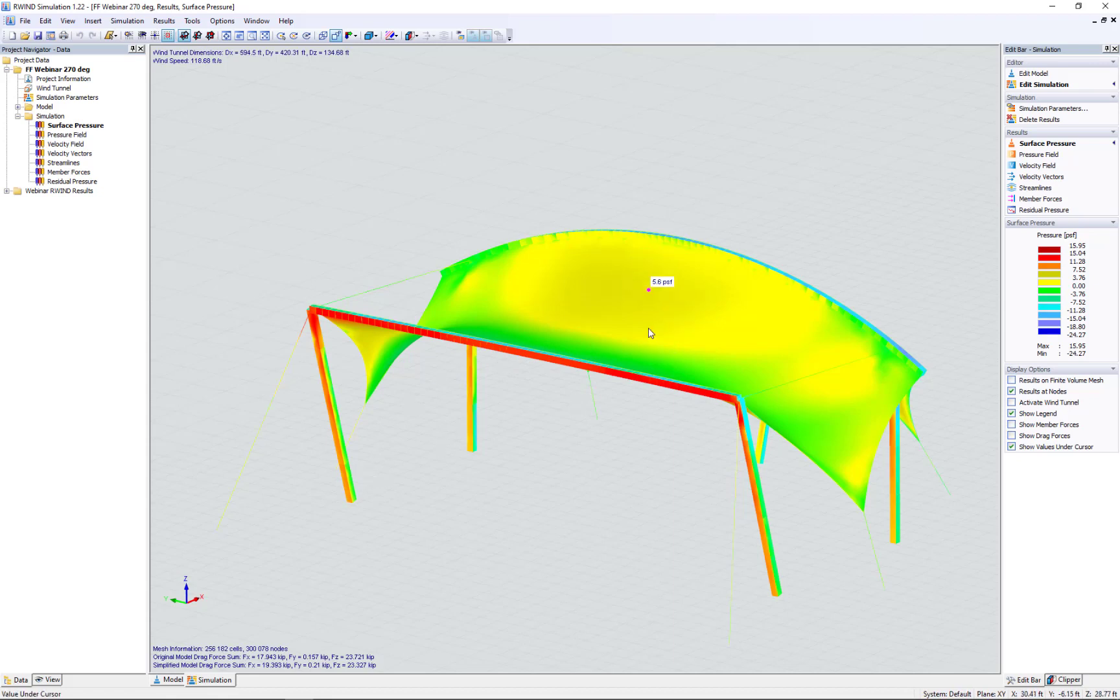
{"action": "middle_click_drag", "start_coordinate": [810, 393], "coordinate": [586, 376], "text": "ctrl"}
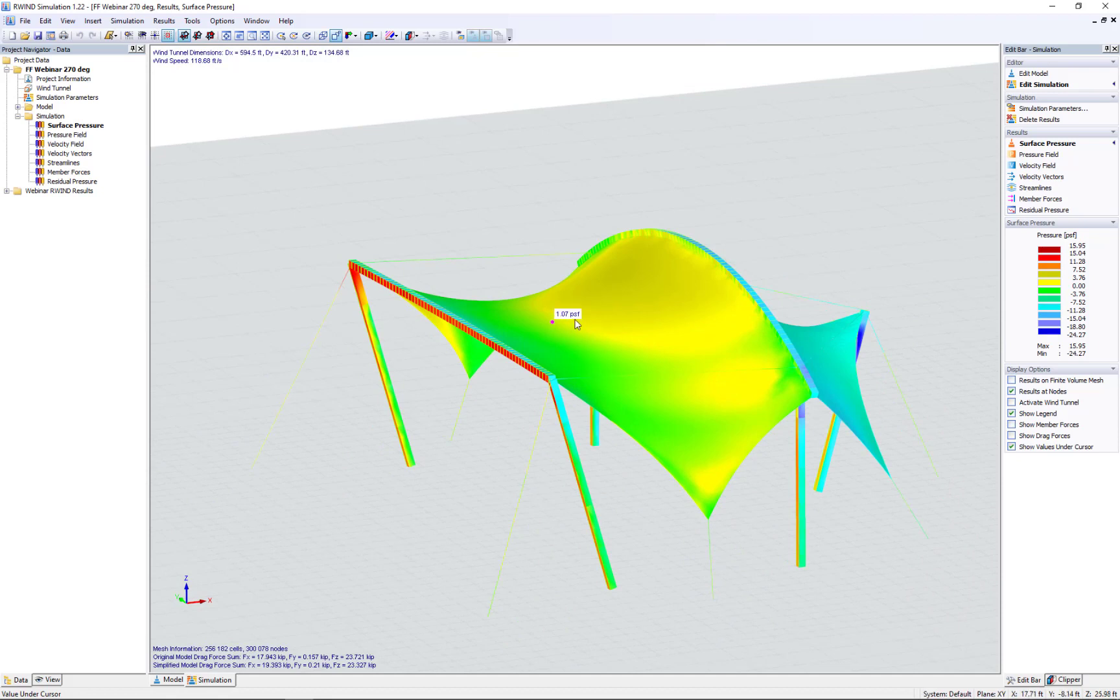
{"action": "middle_click_drag", "start_coordinate": [867, 281], "coordinate": [636, 287], "text": "ctrl"}
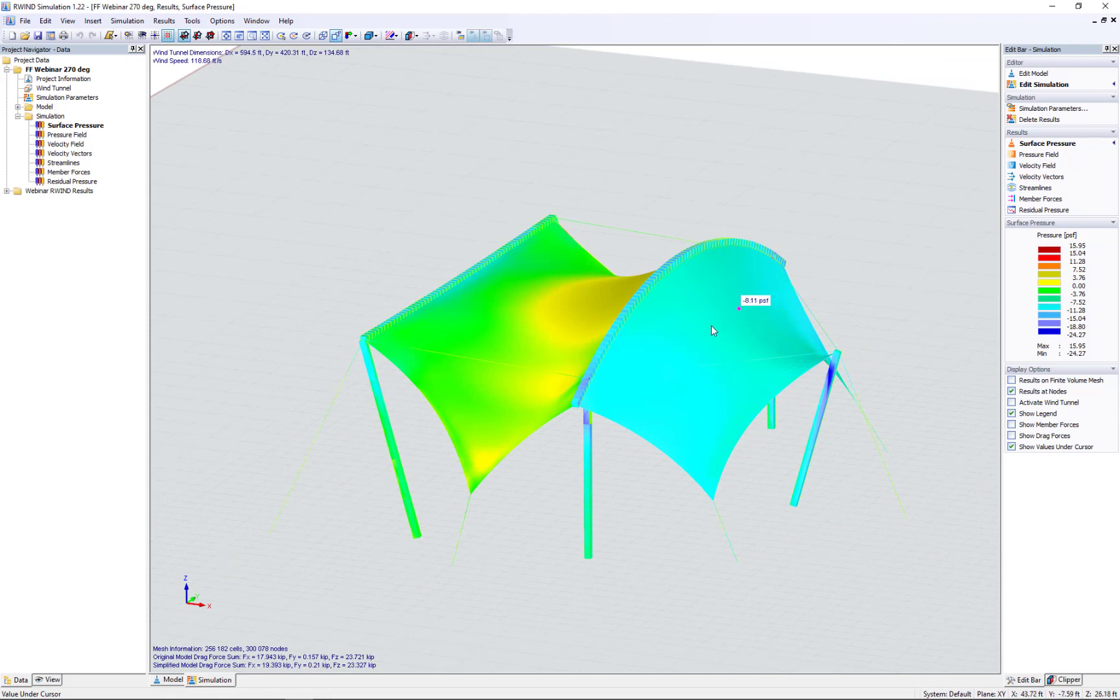
{"action": "middle_click_drag", "start_coordinate": [709, 329], "coordinate": [529, 314], "text": "ctrl"}
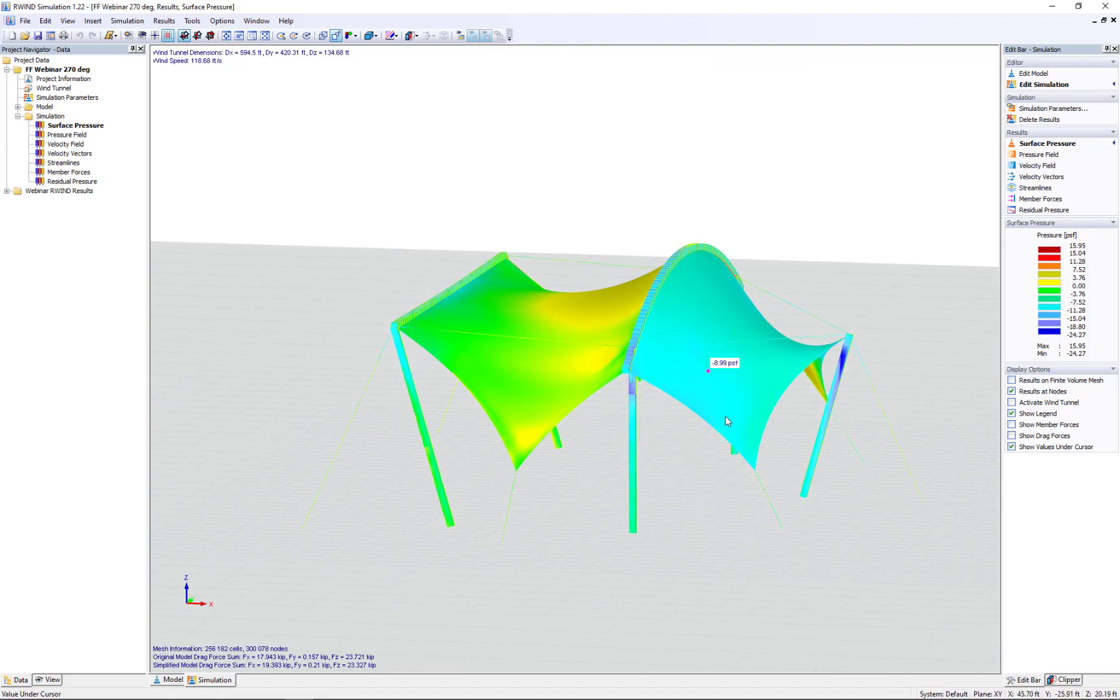
Step: Display the pressure field results on a vertical section plane through the membrane structure
{"action": "middle_click_drag", "start_coordinate": [703, 492], "coordinate": [805, 408], "text": "ctrl"}
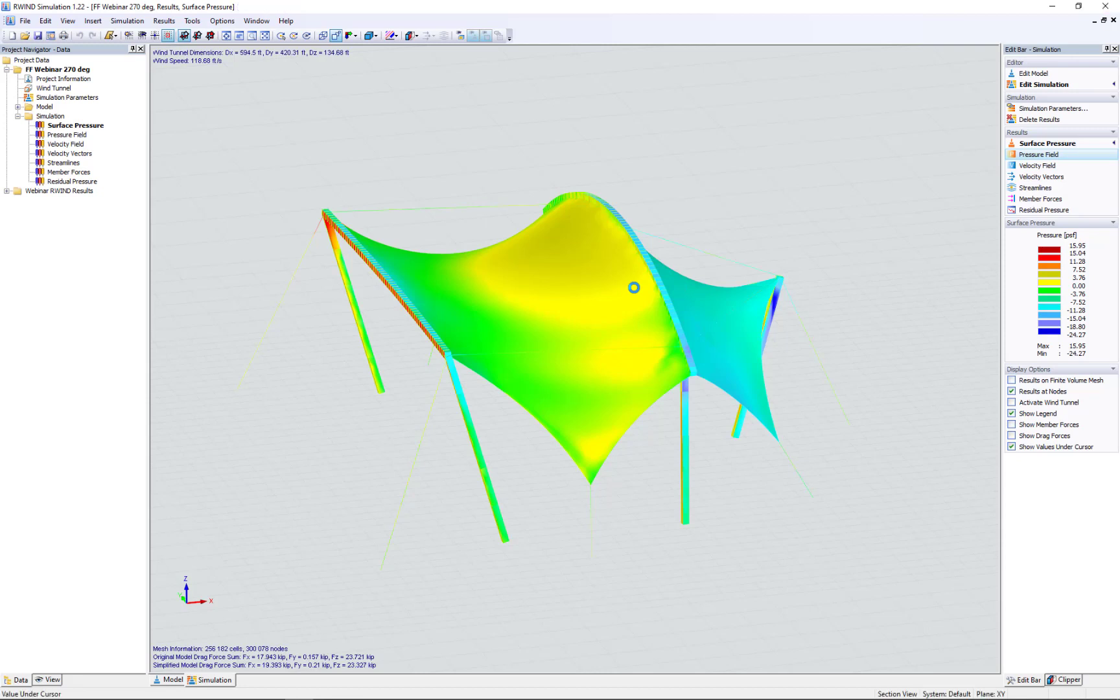
{"action": "scroll", "coordinate": [543, 356], "scroll_direction": "down", "scroll_amount": 4}
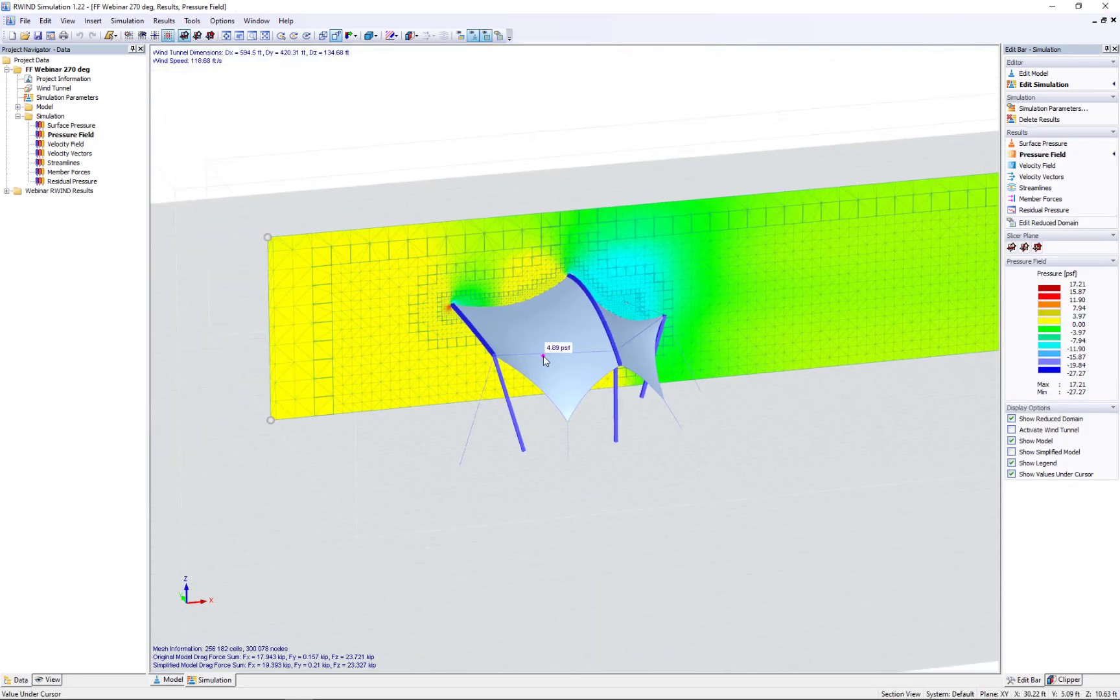
{"action": "scroll", "coordinate": [414, 429], "scroll_direction": "up", "scroll_amount": 1}
{"action": "middle_click_drag", "start_coordinate": [413, 429], "coordinate": [415, 402], "text": "ctrl"}
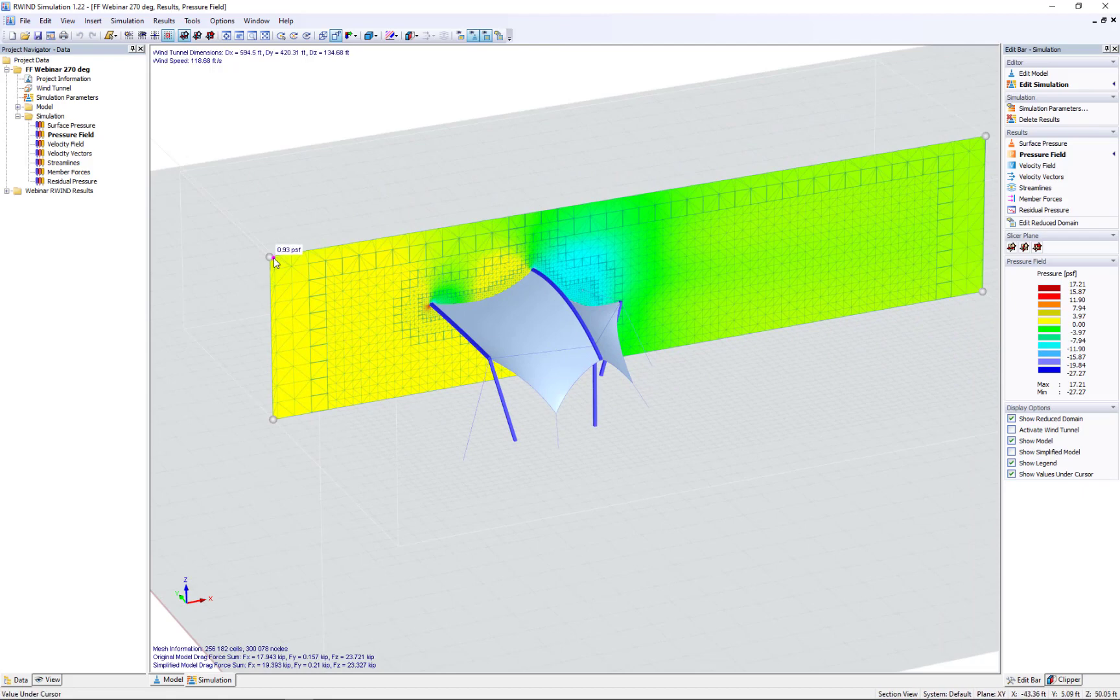
Step: Shift the pressure field's slicer plane slightly and turn off the reduced domain to cover the full wind tunnel
{"action": "mouse_move", "coordinate": [279, 265]}
{"action": "left_mouse_down"}
{"action": "mouse_move", "coordinate": [292, 314]}
{"action": "mouse_move", "coordinate": [277, 272]}
{"action": "left_mouse_up"}
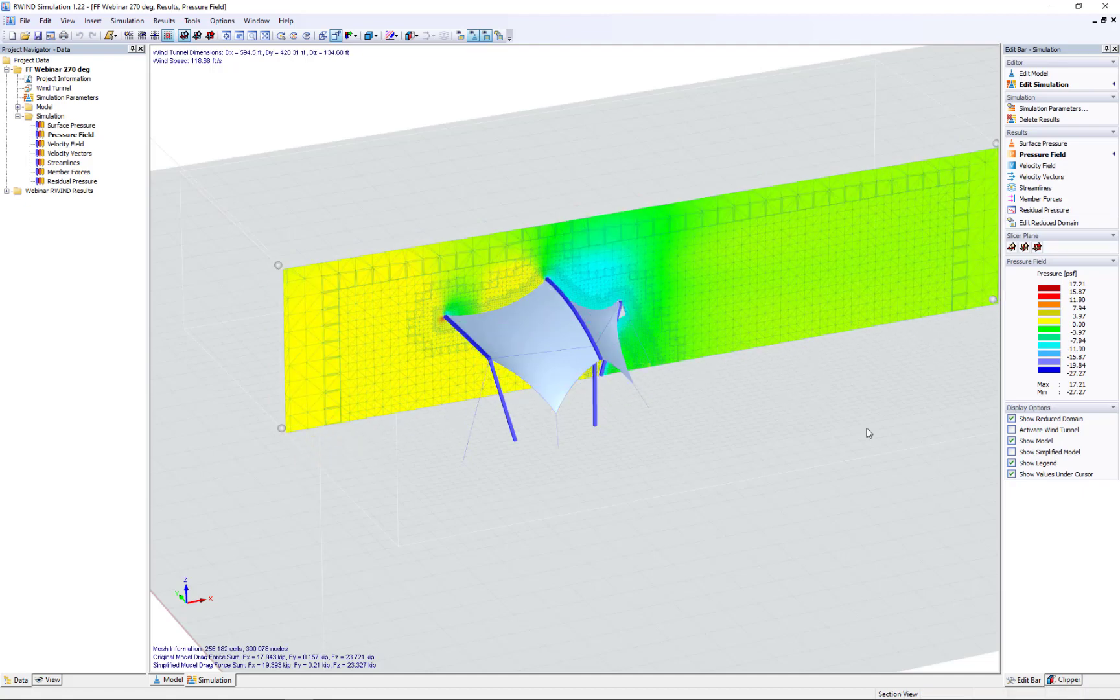
{"action": "left_click", "coordinate": [1012, 419]}
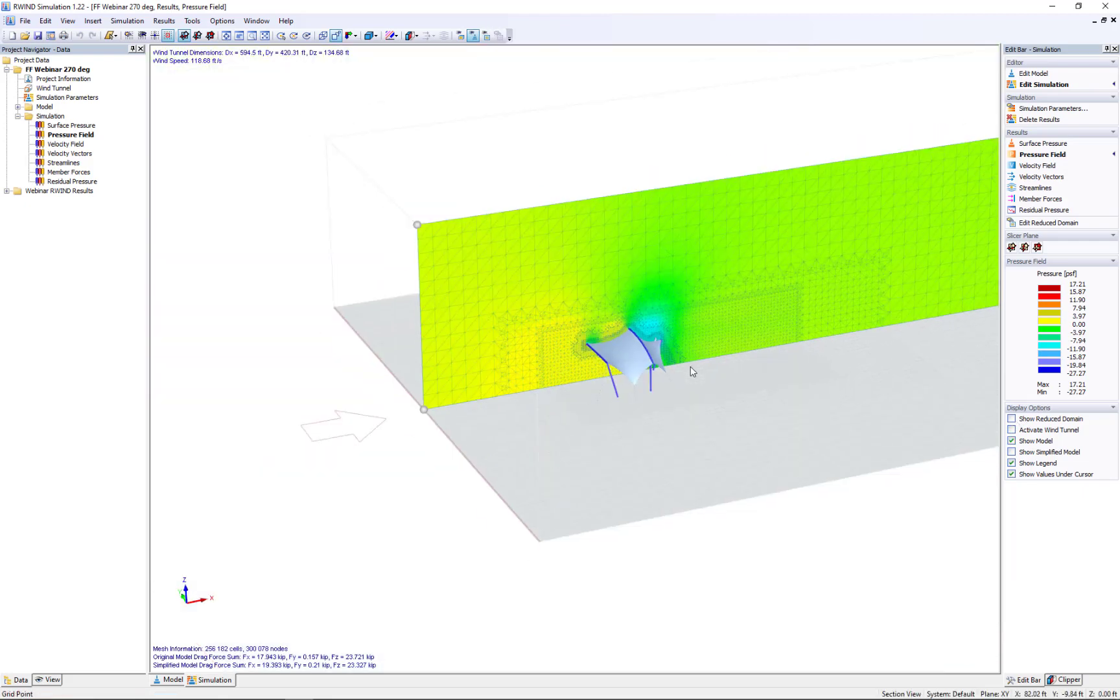
{"action": "middle_click_drag", "start_coordinate": [741, 371], "coordinate": [564, 394]}
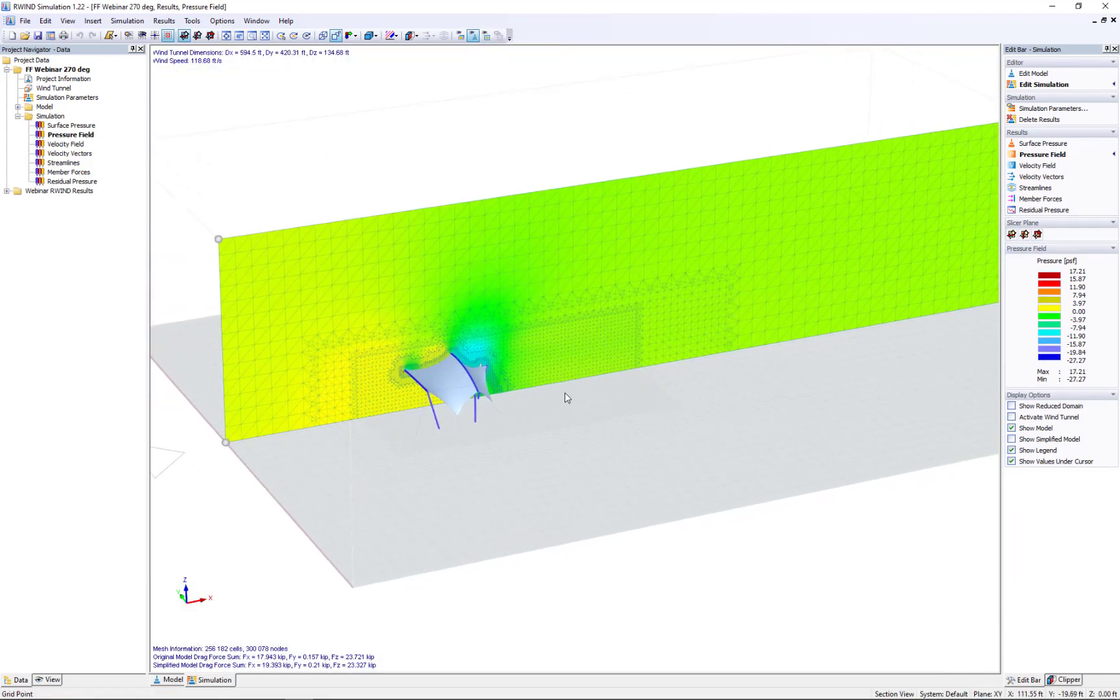
Step: Show the reduced domain again and display the velocity field results on the section plane through the membrane
{"action": "scroll", "coordinate": [560, 388], "scroll_direction": "up", "scroll_amount": 2}
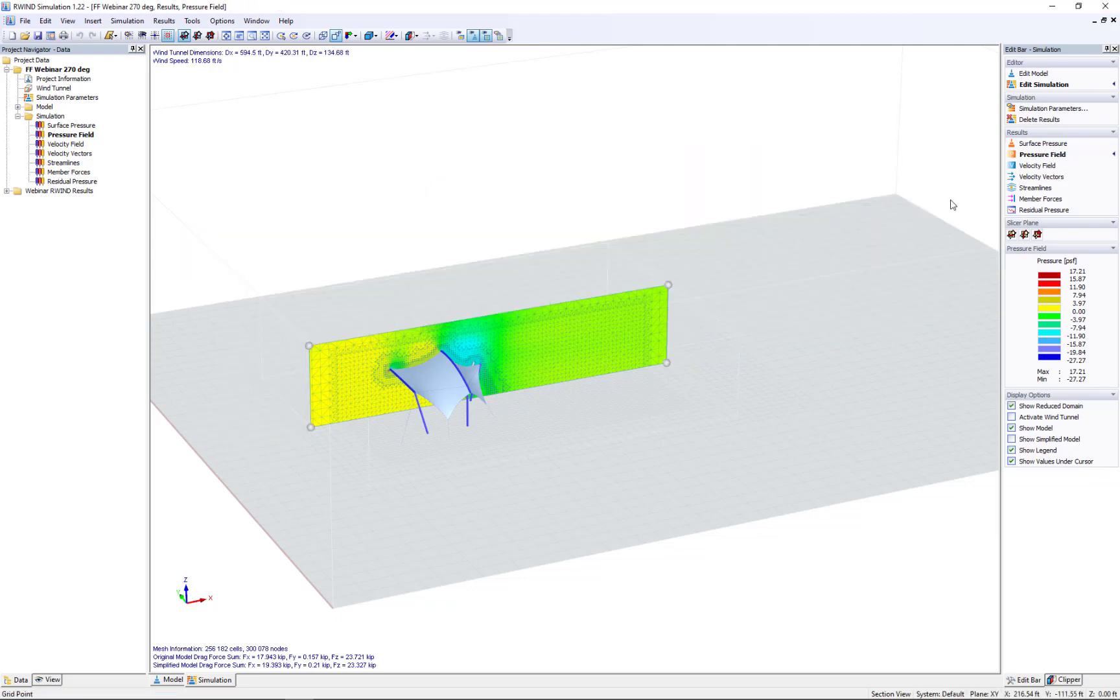
{"action": "left_click", "coordinate": [1032, 166]}
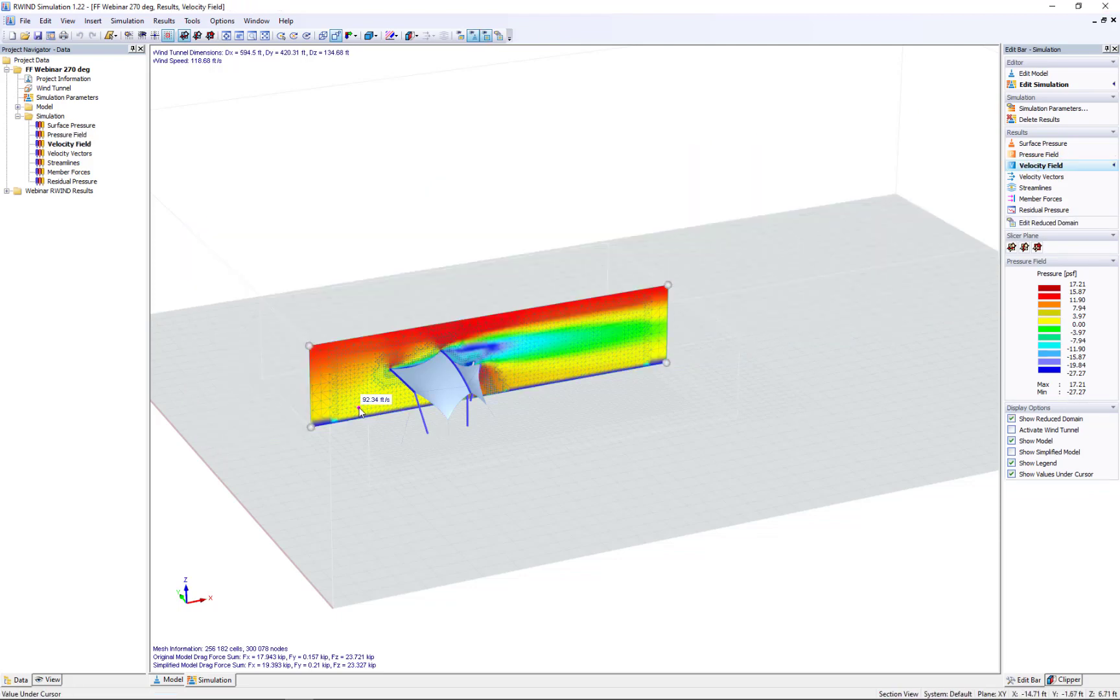
{"action": "scroll", "coordinate": [358, 408], "scroll_direction": "up", "scroll_amount": 3}
{"action": "scroll", "coordinate": [358, 408], "scroll_direction": "up", "scroll_amount": 2}
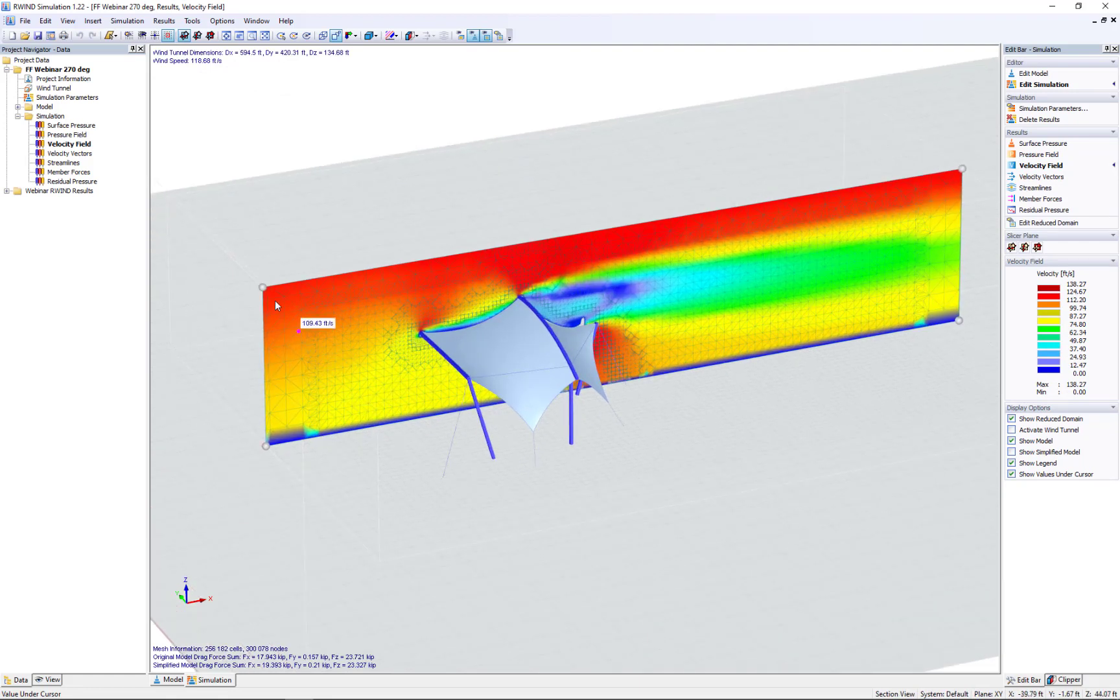
Step: Shift the velocity field's slicer plane slightly and examine the wind velocities around and behind the membrane
{"action": "left_click_drag", "start_coordinate": [262, 290], "coordinate": [275, 307]}
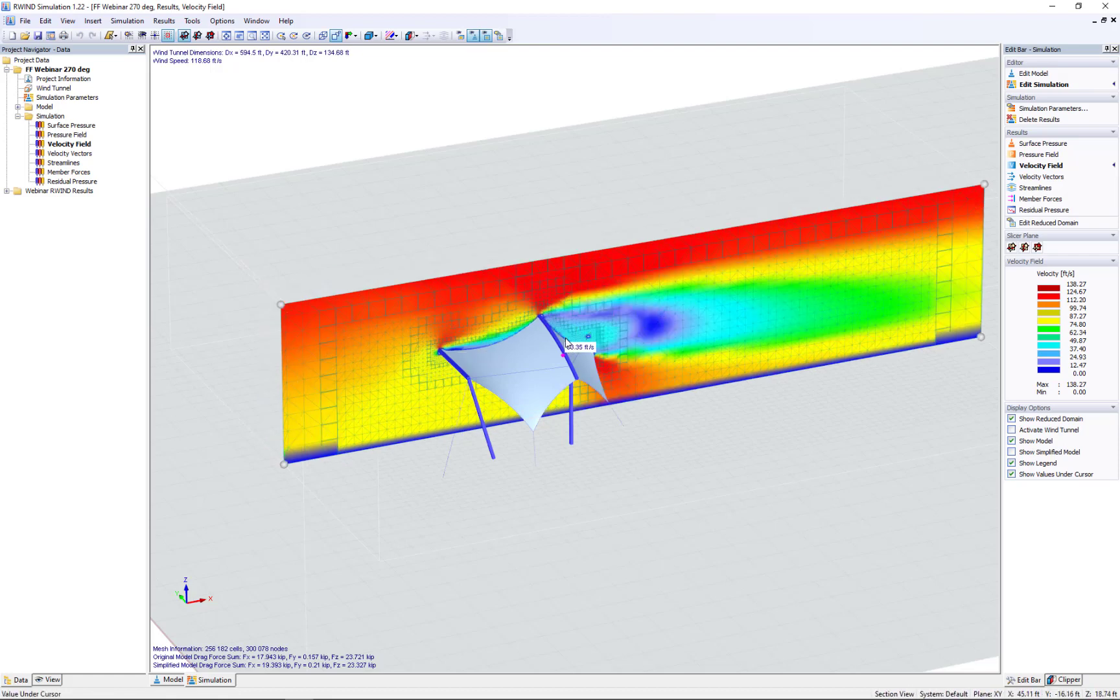
{"action": "scroll", "coordinate": [570, 332], "scroll_direction": "up", "scroll_amount": 3}
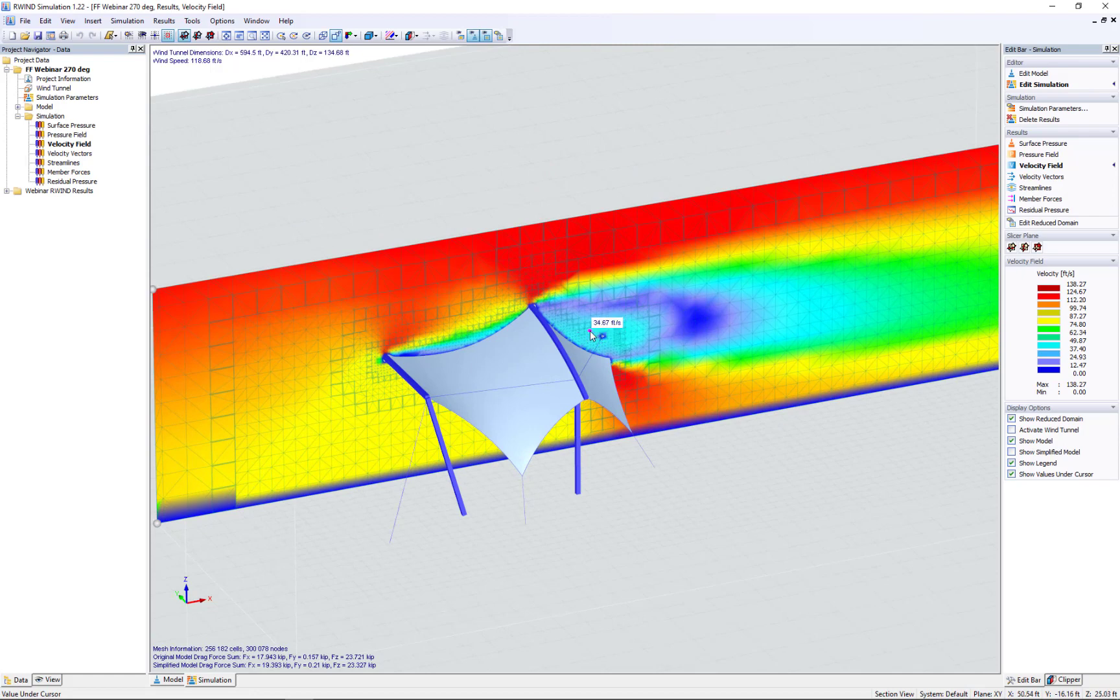
{"action": "middle_click_drag", "start_coordinate": [606, 356], "coordinate": [592, 308], "text": "ctrl"}
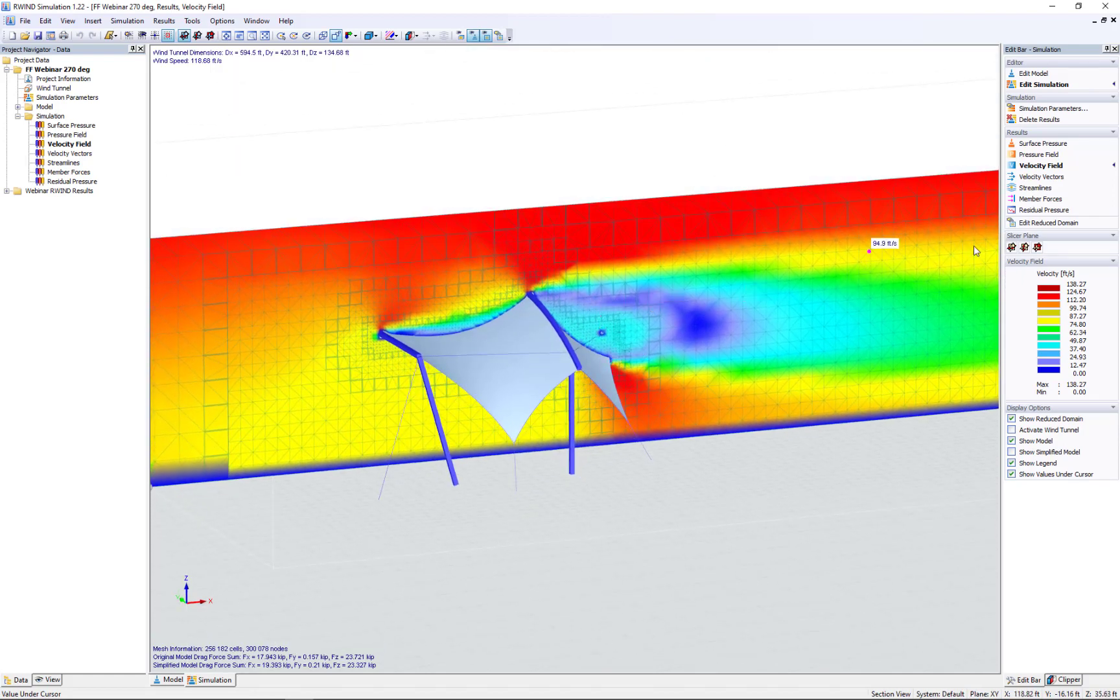
Step: Display the velocity vectors and examine the flow and eddies behind the membrane in a close side view
{"action": "left_click", "coordinate": [1037, 179]}
{"action": "middle_click_drag", "start_coordinate": [648, 413], "coordinate": [519, 370]}
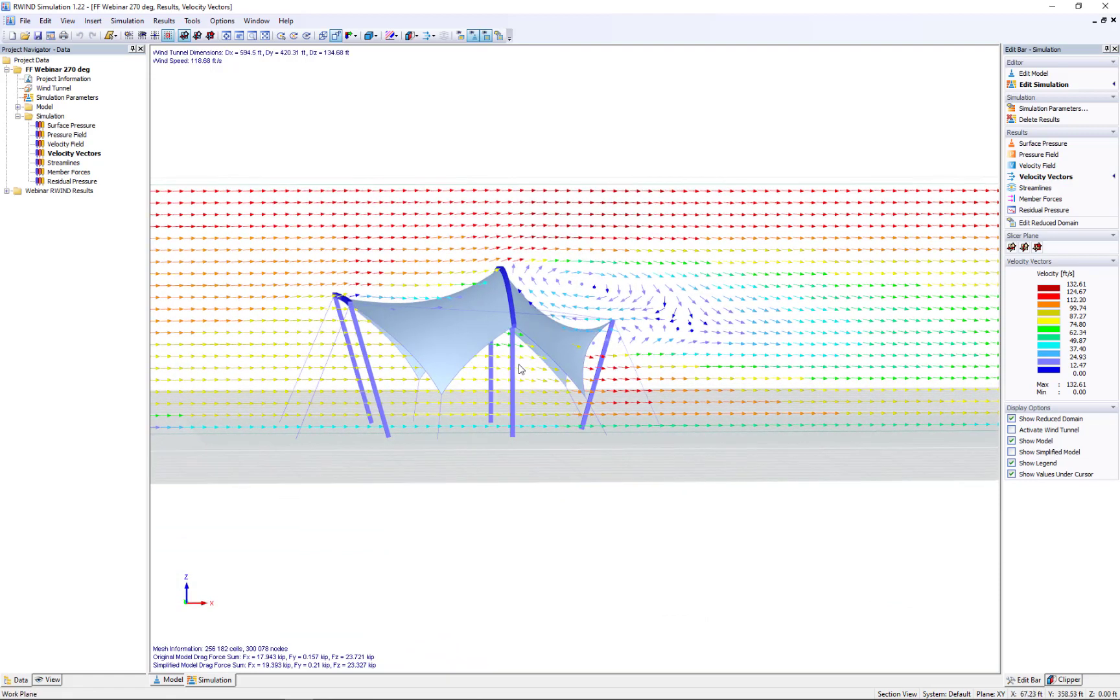
{"action": "scroll", "coordinate": [443, 277], "scroll_direction": "up", "scroll_amount": 3}
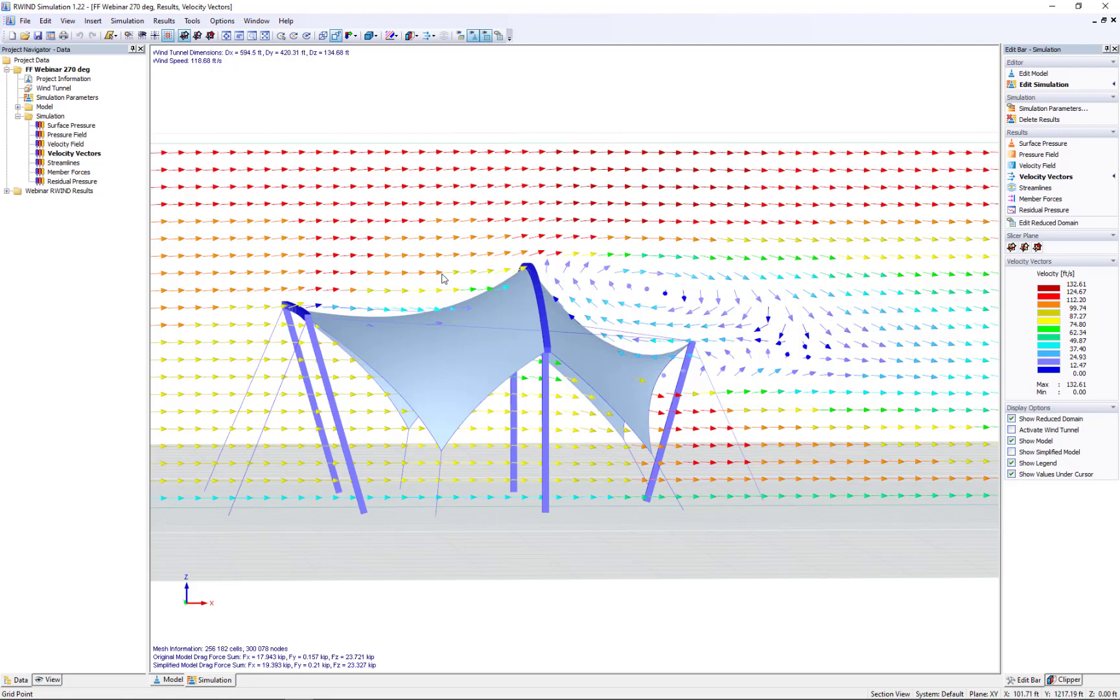
{"action": "scroll", "coordinate": [443, 277], "scroll_direction": "up", "scroll_amount": 1}
{"action": "scroll", "coordinate": [443, 277], "scroll_direction": "up", "scroll_amount": 1}
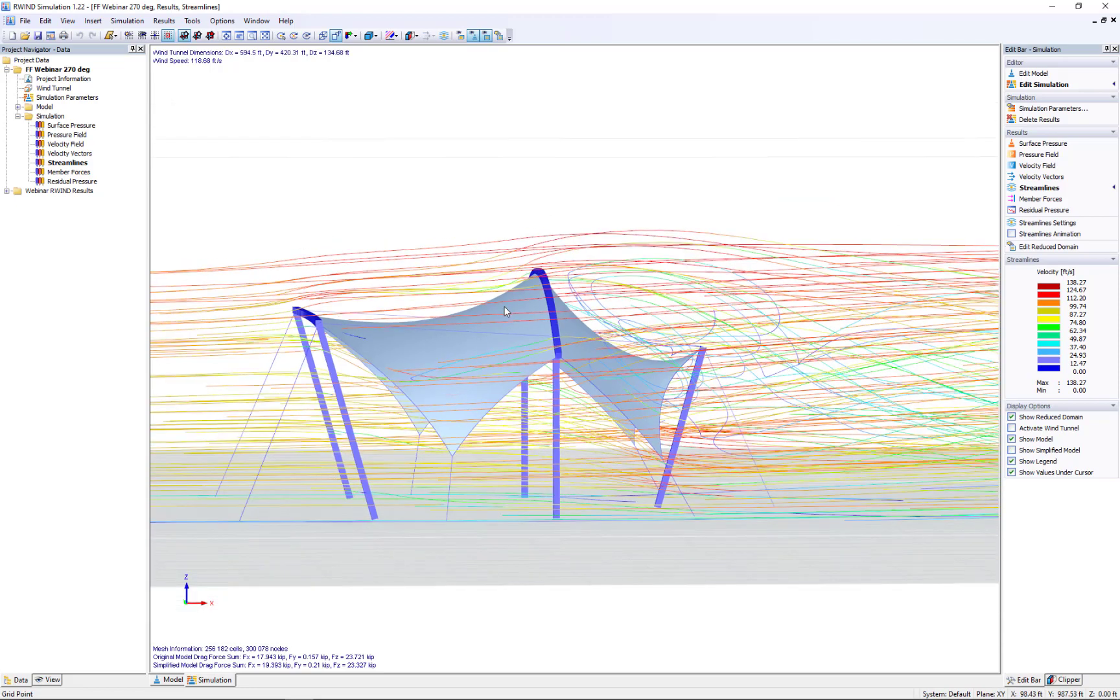
Step: Display the streamlines around the membrane in an angled view, run the streamlines animation briefly and turn it off
{"action": "middle_click_drag", "start_coordinate": [505, 306], "coordinate": [665, 472], "text": "ctrl"}
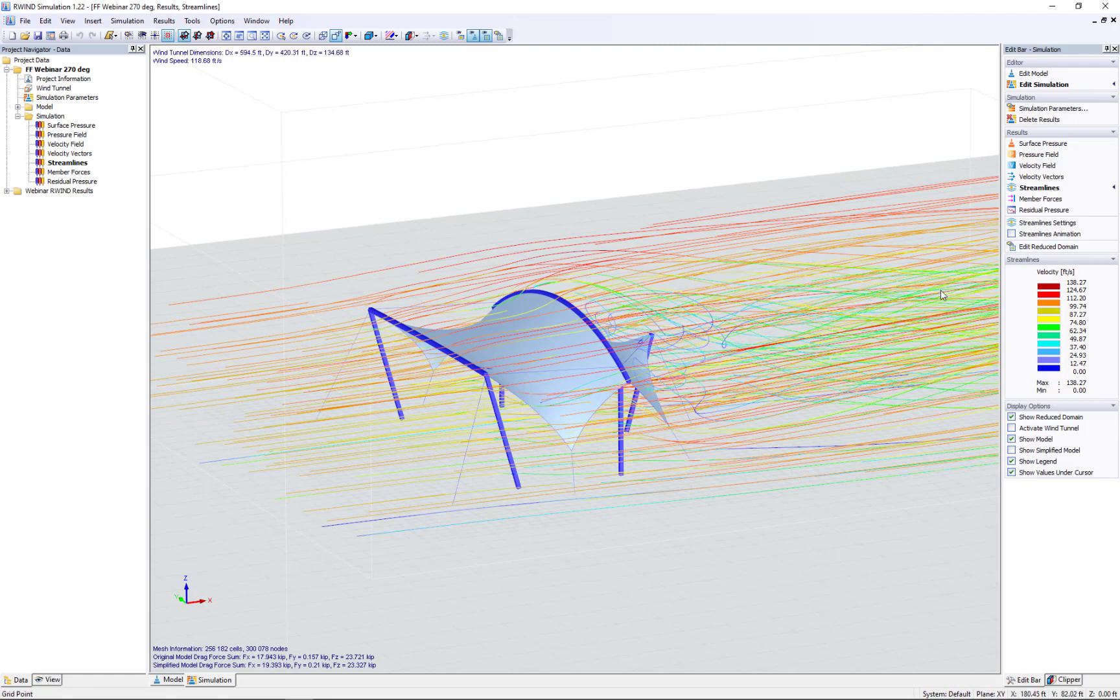
{"action": "left_click", "coordinate": [1011, 235]}
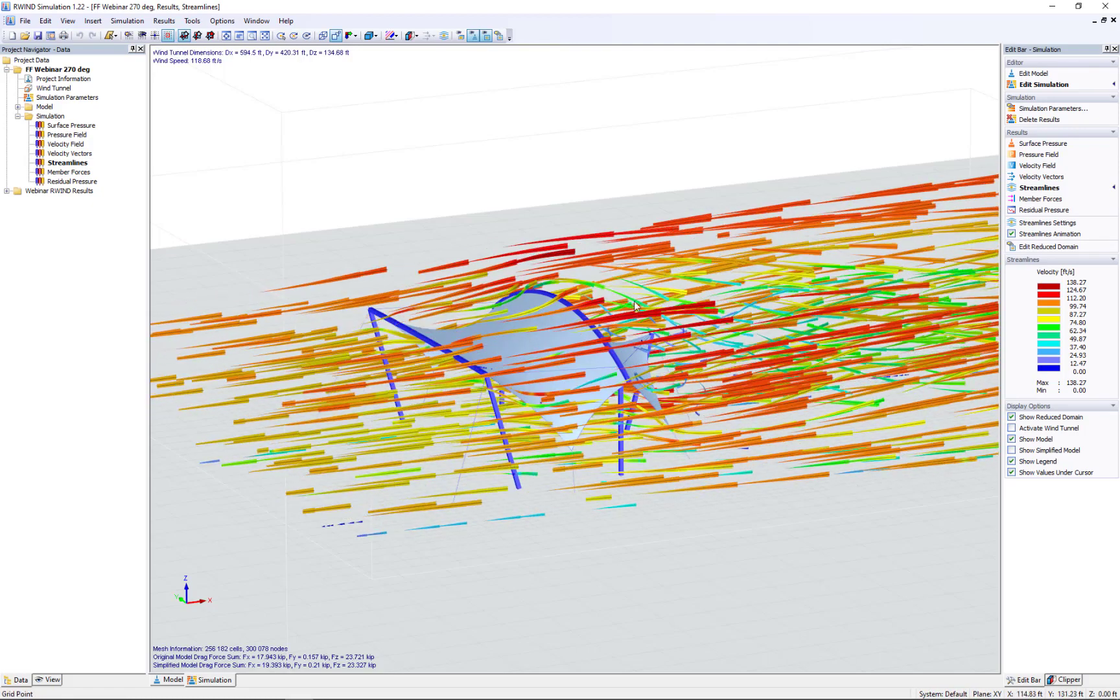
{"action": "middle_click_drag", "start_coordinate": [588, 415], "coordinate": [654, 455], "text": "ctrl"}
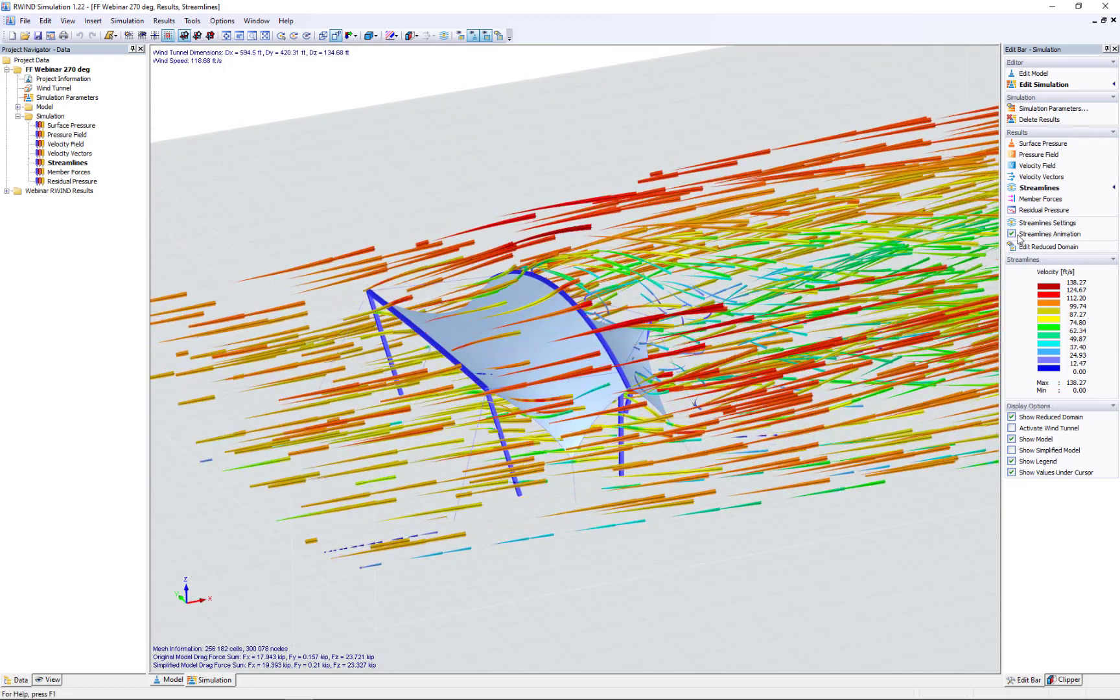
{"action": "left_click", "coordinate": [1013, 234]}
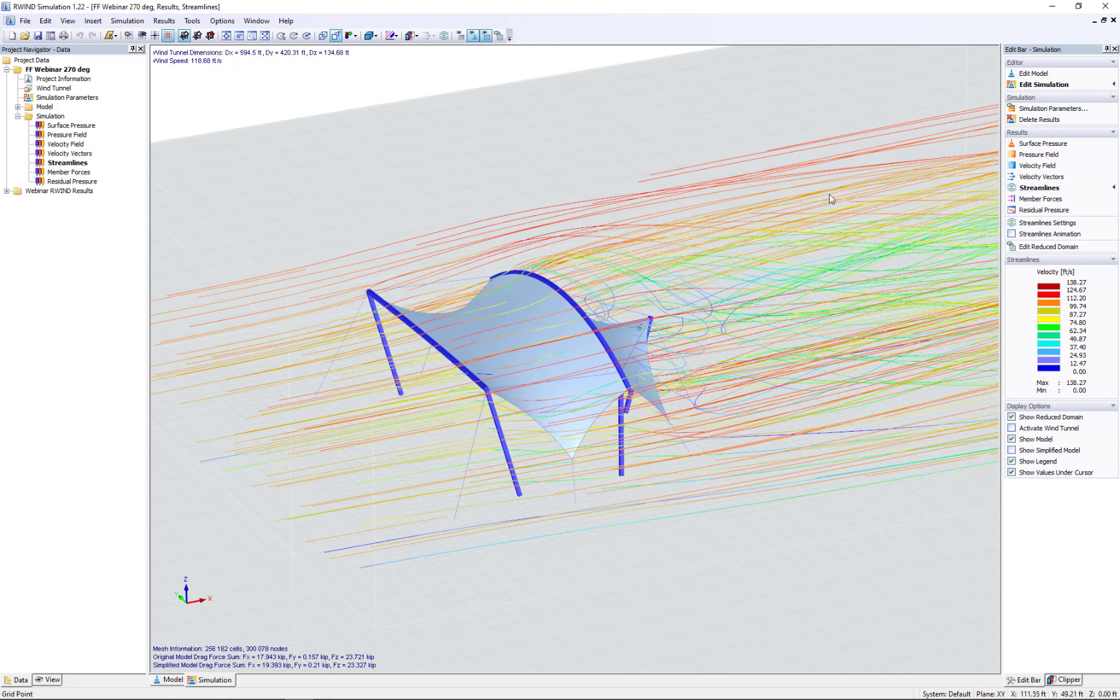
Step: Display the surface pressure results and read the pressure value on the windward edge beam
{"action": "left_click", "coordinate": [1037, 143]}
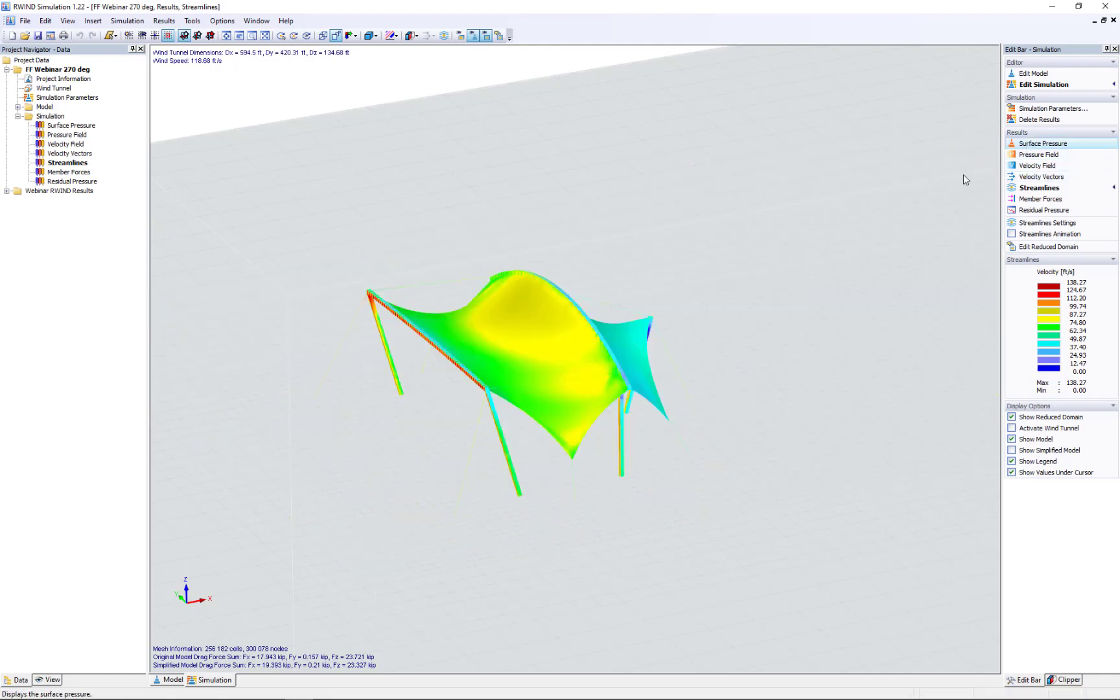
{"action": "middle_click_drag", "start_coordinate": [611, 433], "coordinate": [609, 393], "text": "ctrl"}
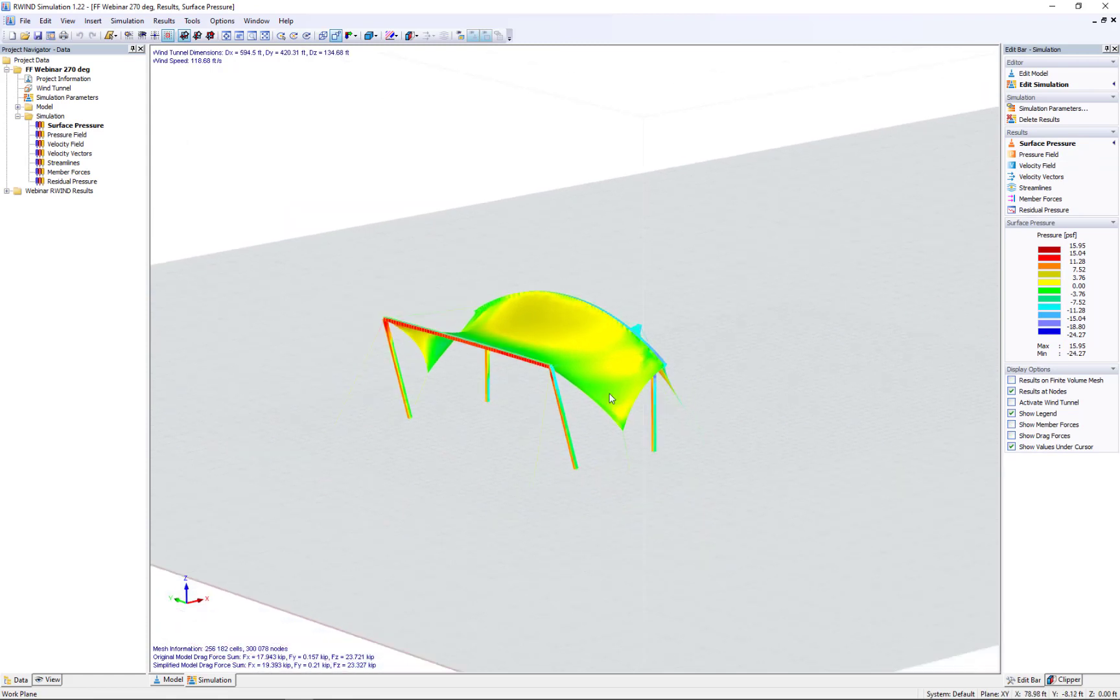
{"action": "scroll", "coordinate": [485, 356], "scroll_direction": "up", "scroll_amount": 3}
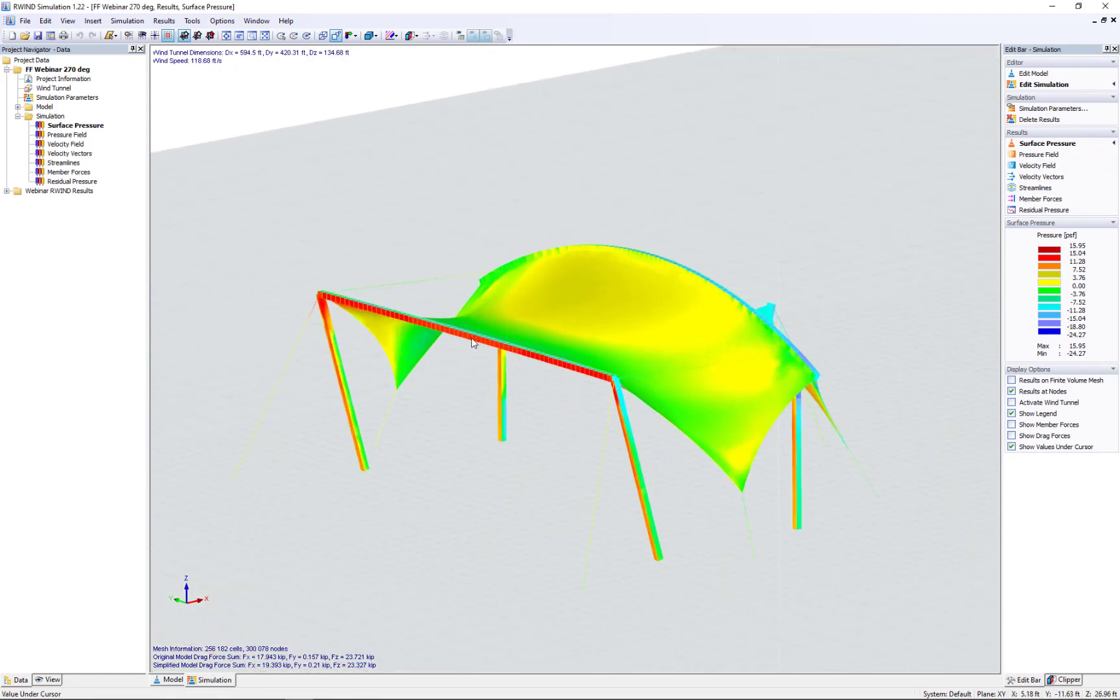
{"action": "mouse_move", "coordinate": [474, 343]}
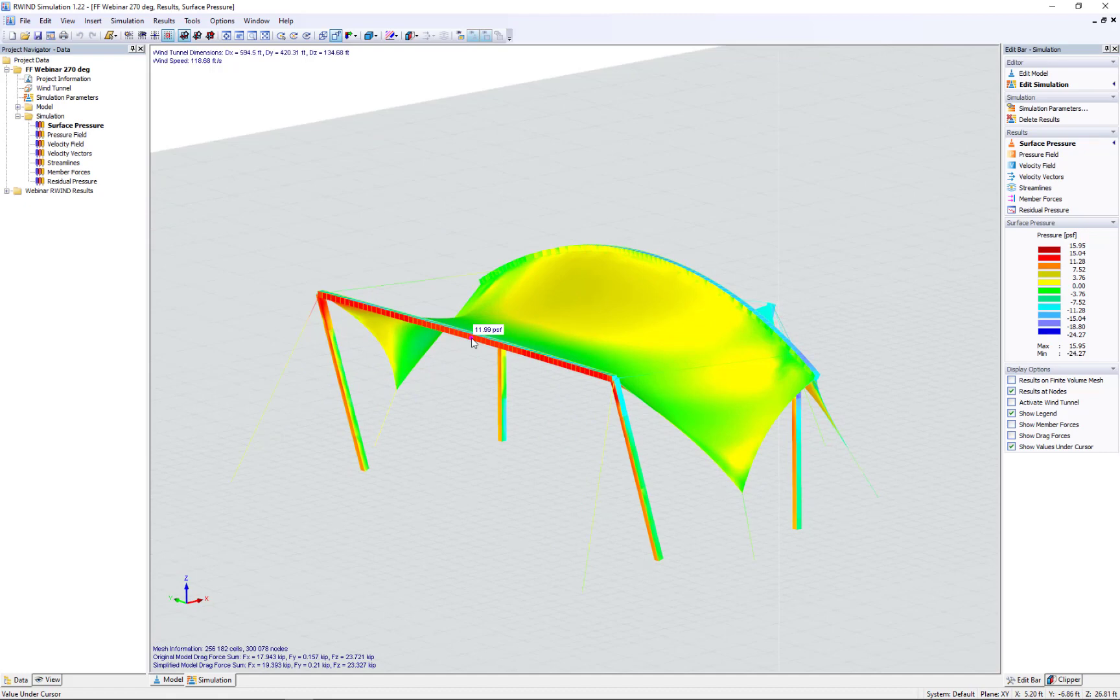
Step: Switch to RFEM, exit the wind load generation dialog without saving and bring up the FF Webinar RWIND model
{"action": "key", "text": "super+Tab"}
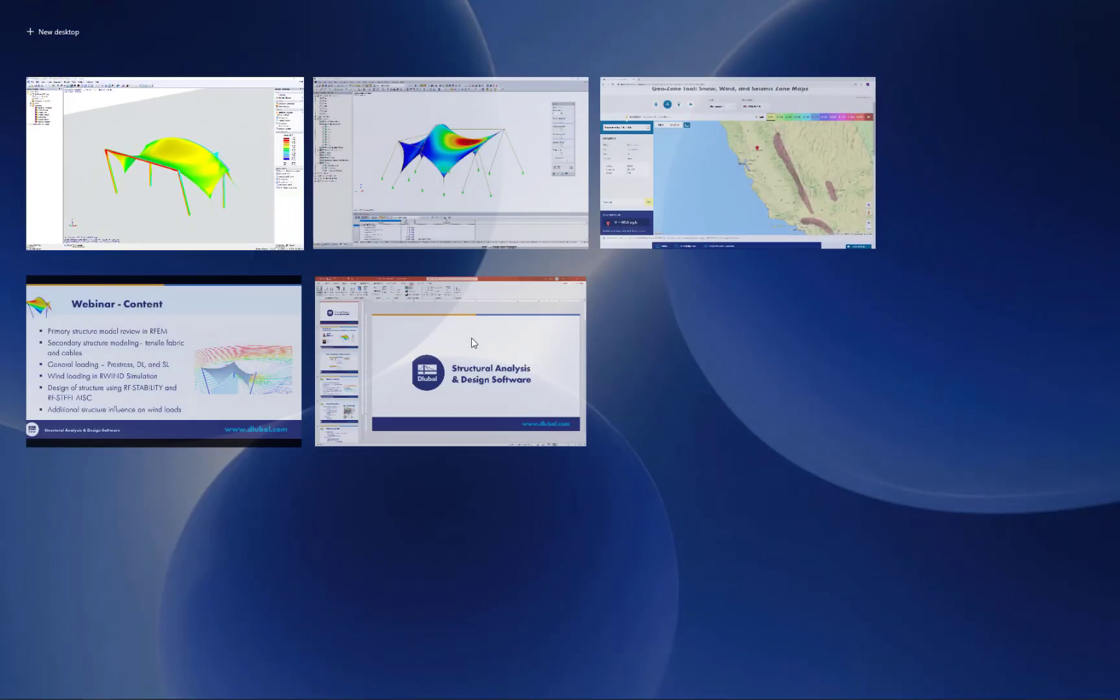
{"action": "left_click", "coordinate": [480, 202]}
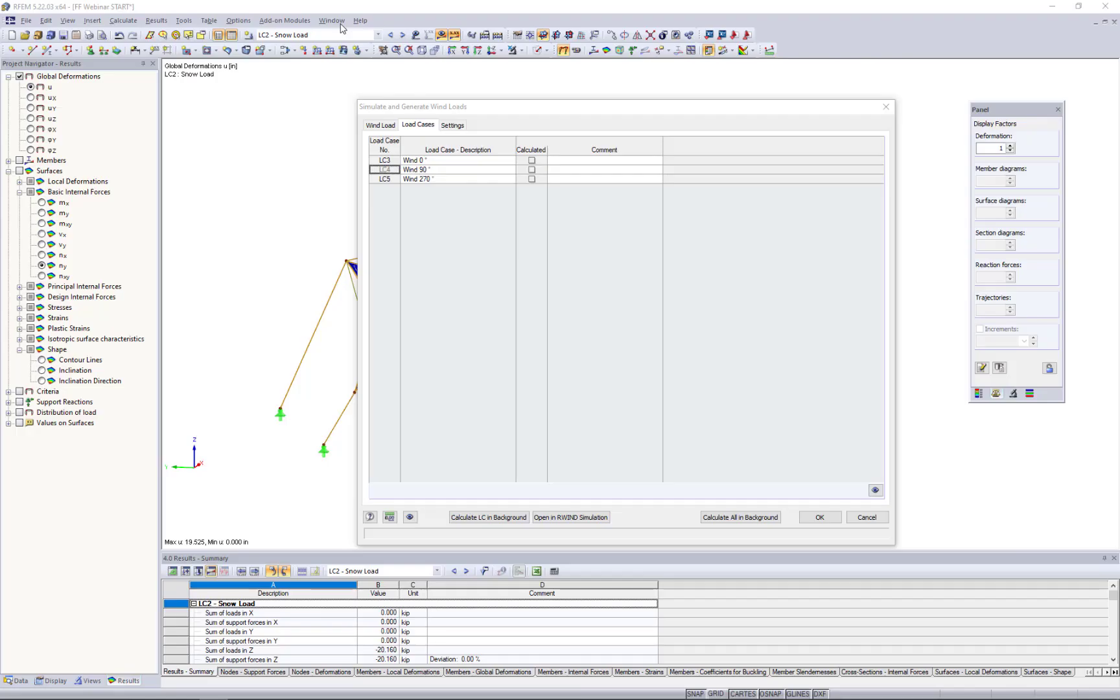
{"action": "left_click", "coordinate": [869, 517]}
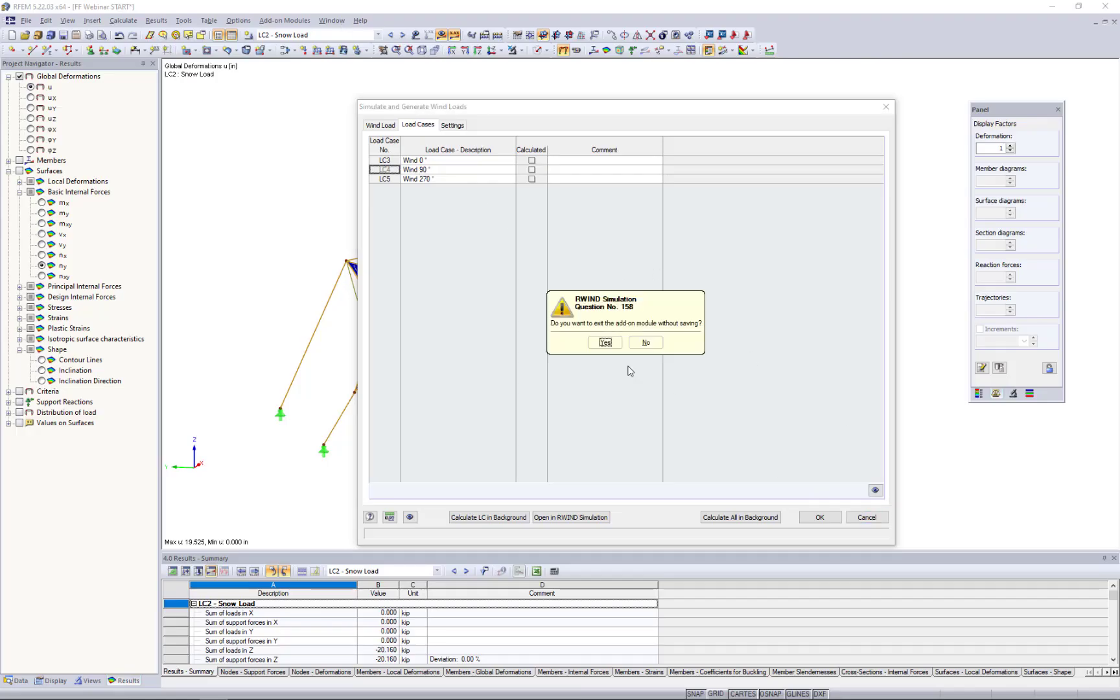
{"action": "left_click", "coordinate": [610, 345]}
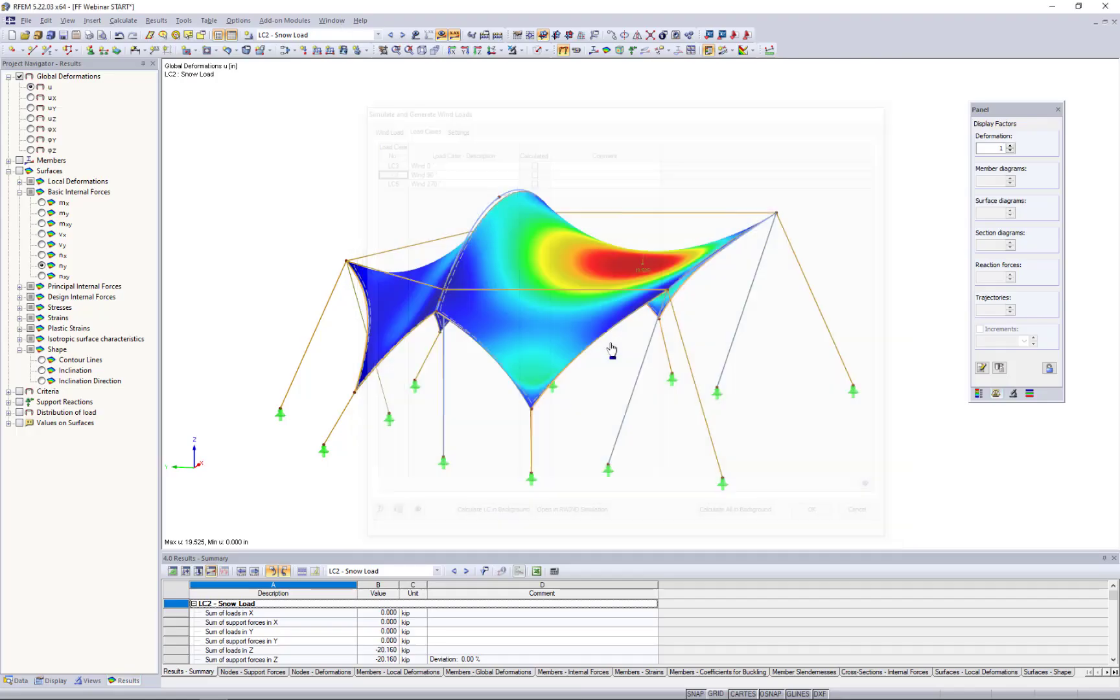
{"action": "left_click", "coordinate": [332, 20]}
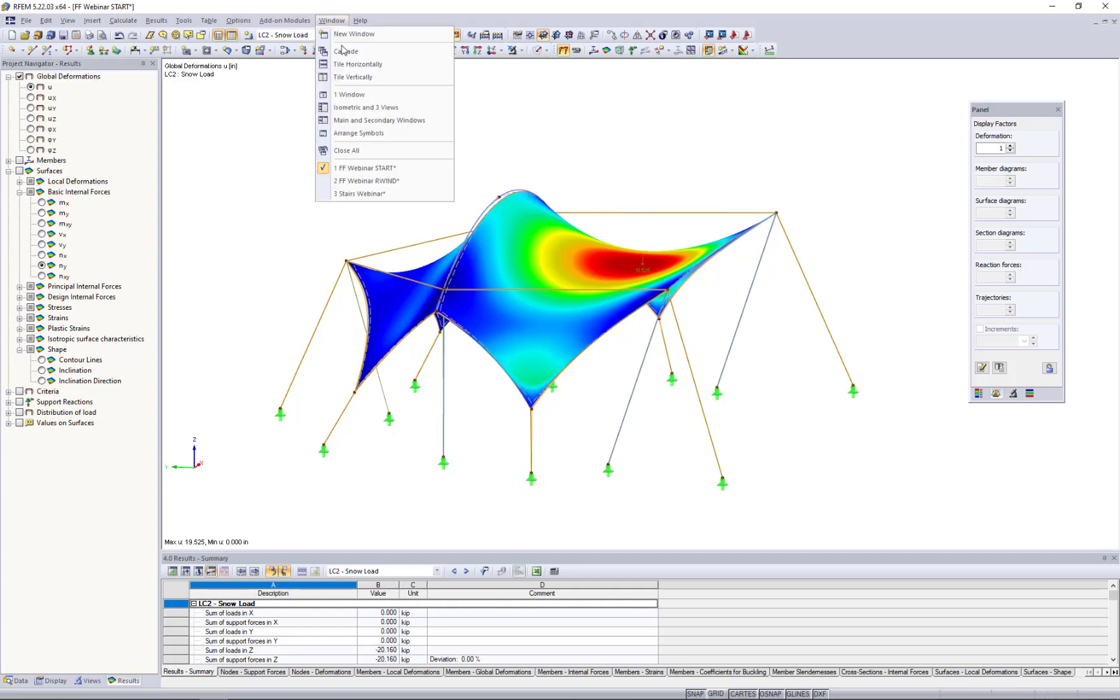
{"action": "left_click", "coordinate": [357, 185]}
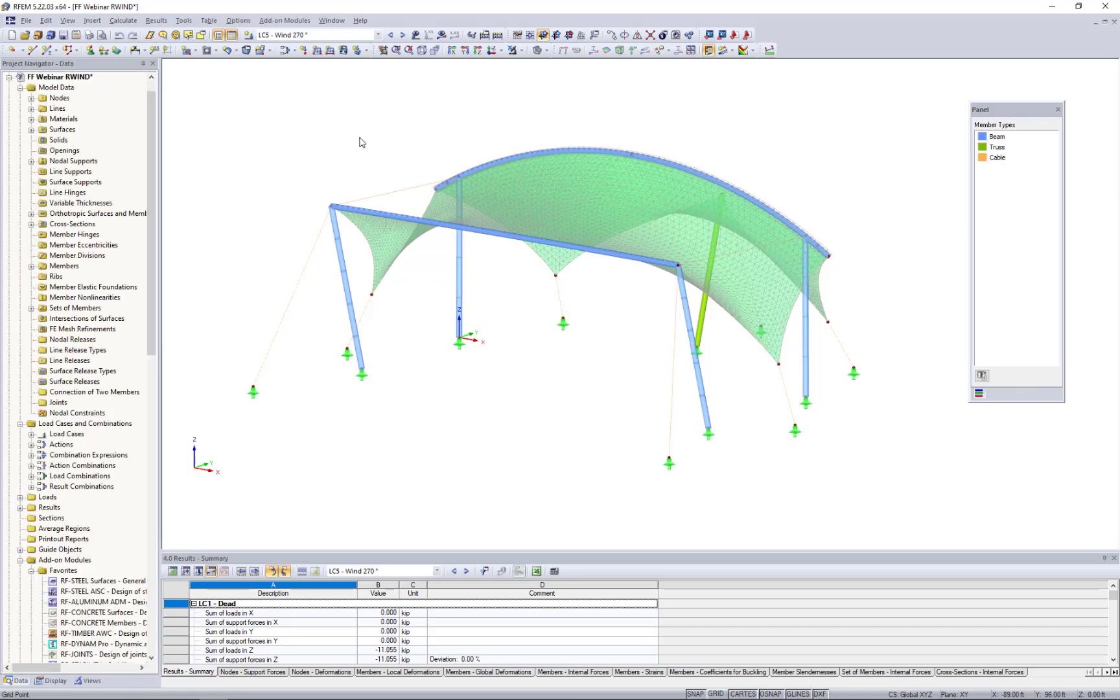
Step: Open the load cases and combinations settings and review the wind load cases LC3 to LC5
{"action": "left_click", "coordinate": [310, 36]}
{"action": "left_click", "coordinate": [311, 37]}
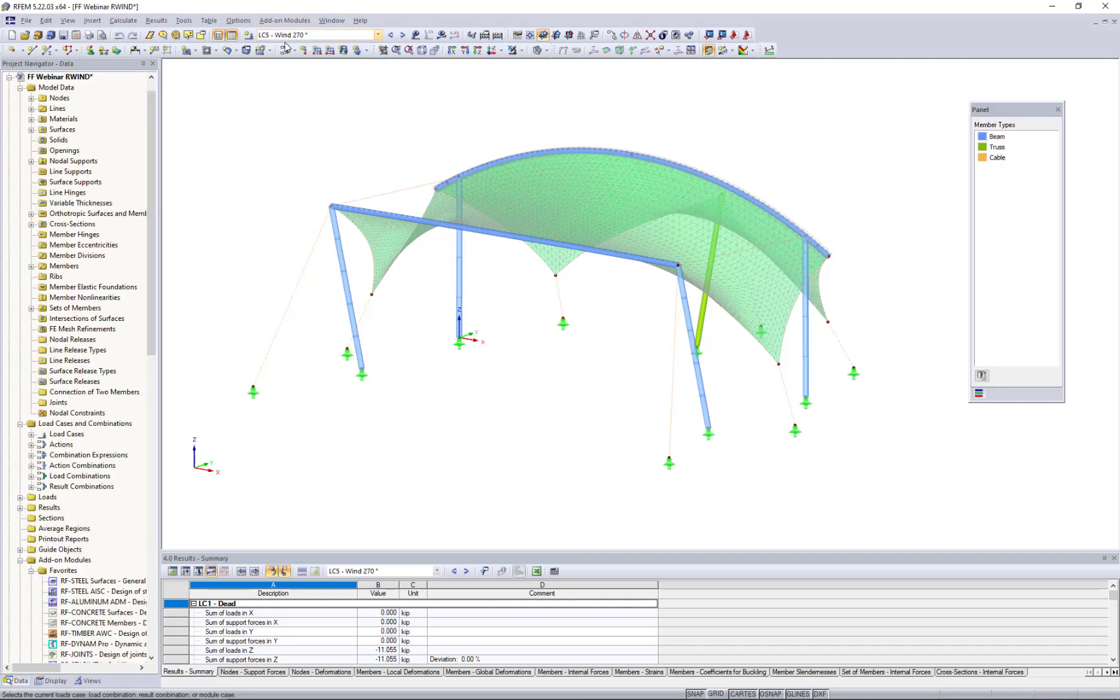
{"action": "left_click", "coordinate": [285, 52]}
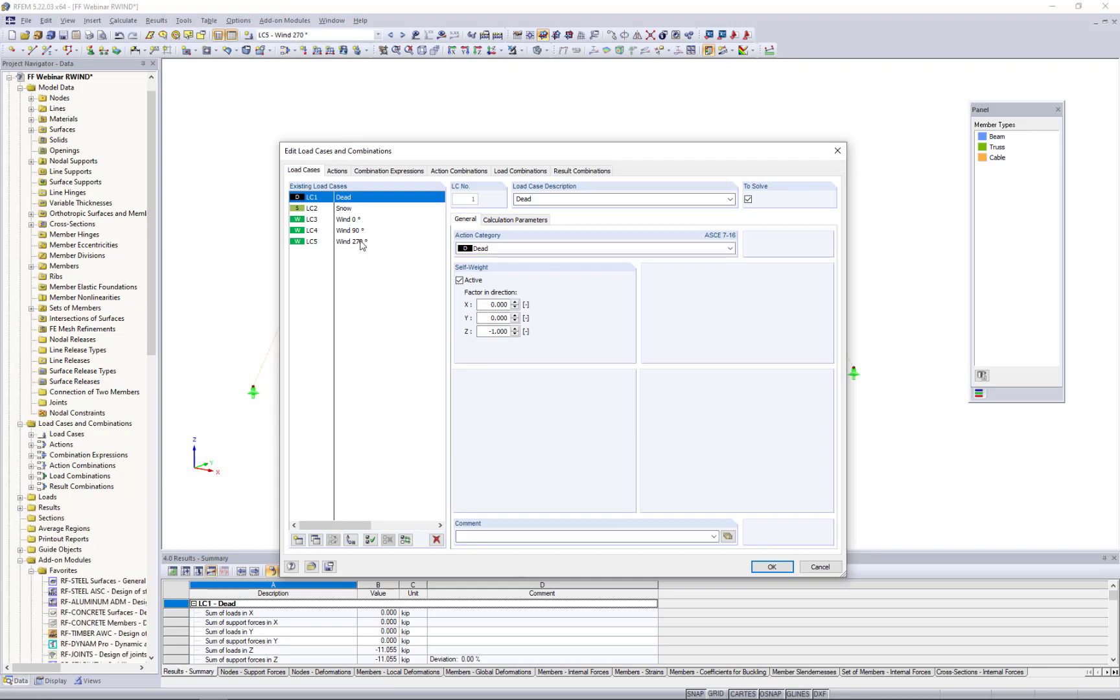
{"action": "left_click", "coordinate": [354, 219]}
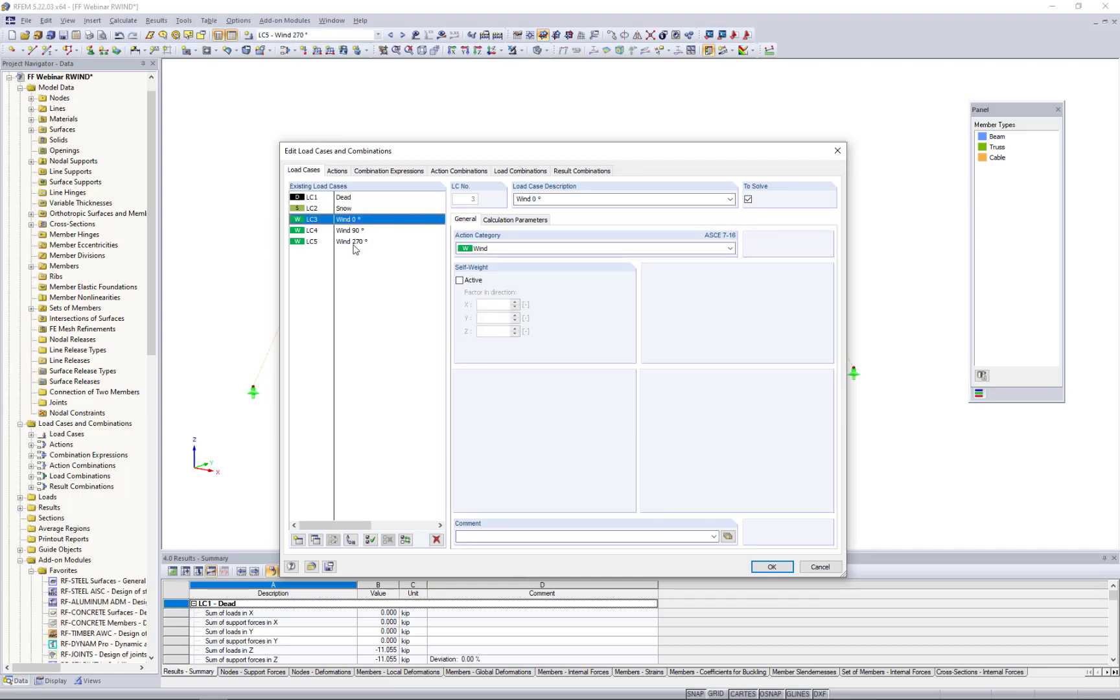
{"action": "left_click", "coordinate": [354, 243], "text": "shift"}
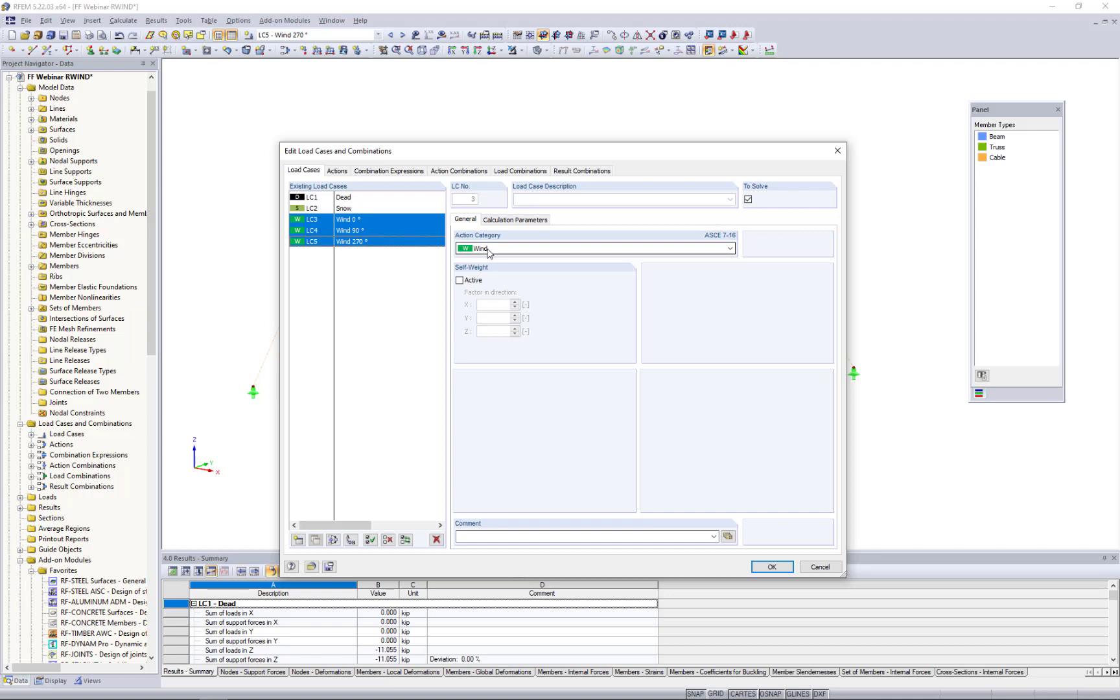
{"action": "left_click", "coordinate": [394, 309]}
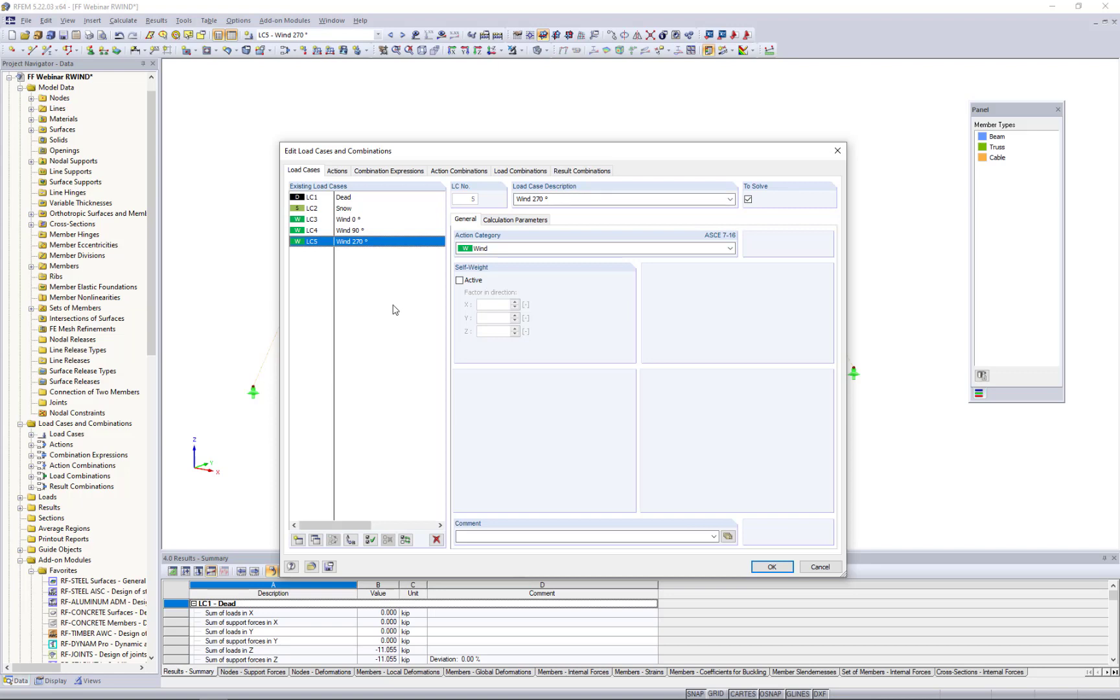
Step: Review how the load cases assigned to wind action A3 act together
{"action": "left_click", "coordinate": [336, 172]}
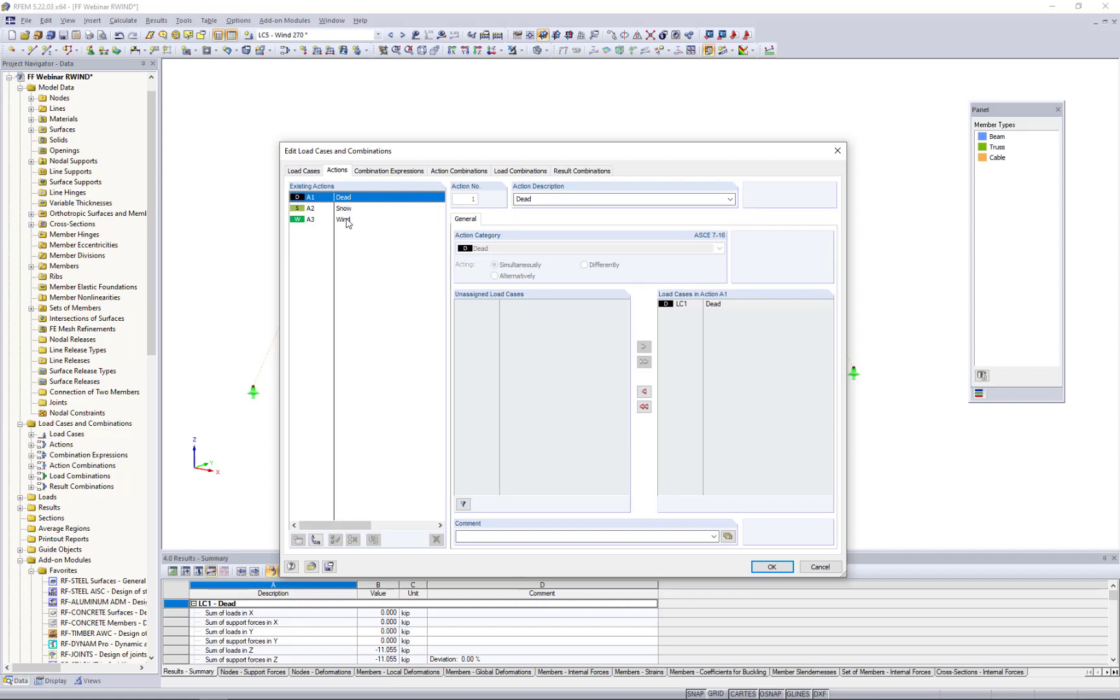
{"action": "left_click", "coordinate": [348, 221]}
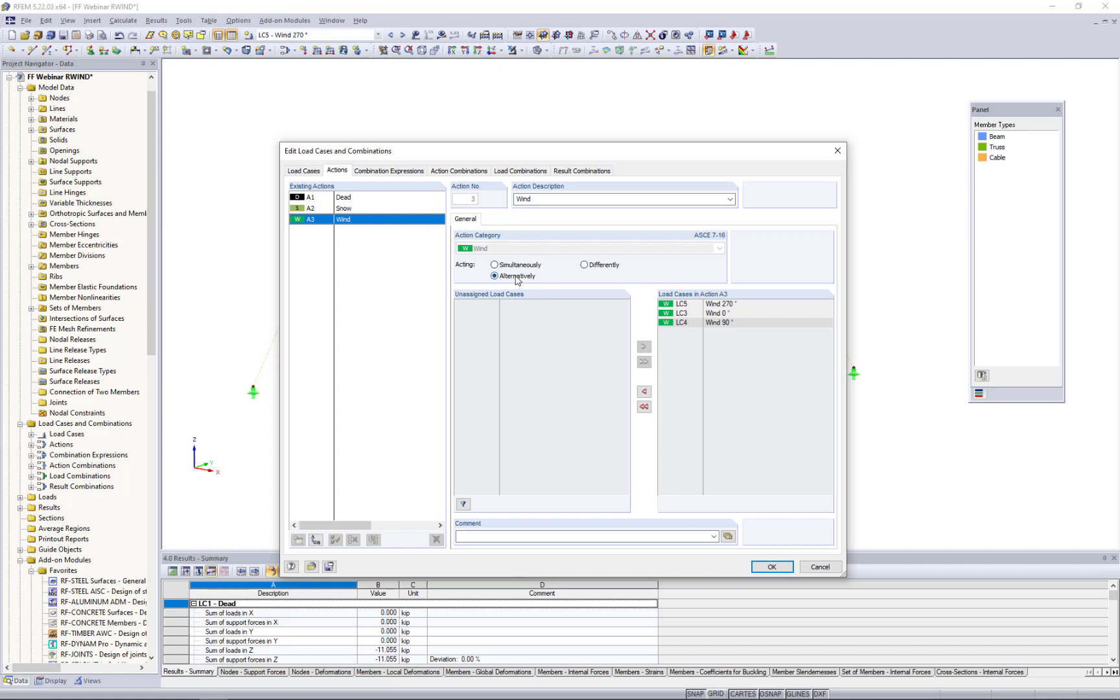
{"action": "left_click", "coordinate": [734, 304]}
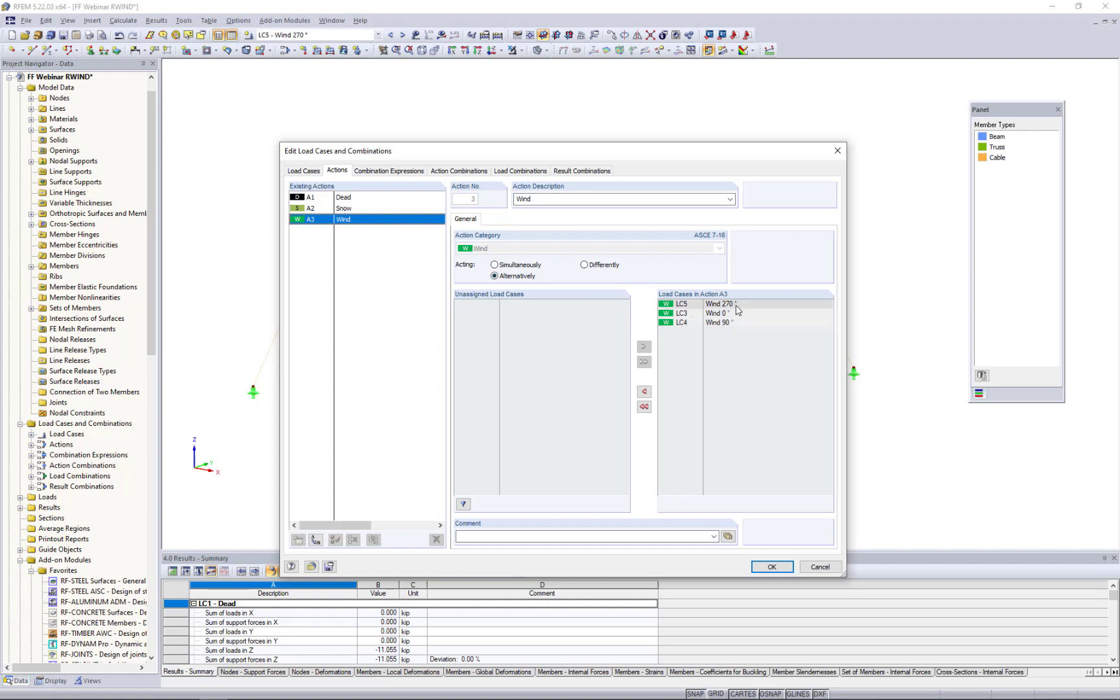
Step: Review the LRFD and ASD combination expressions and the calculation parameters of load combination CO1
{"action": "left_click", "coordinate": [395, 173]}
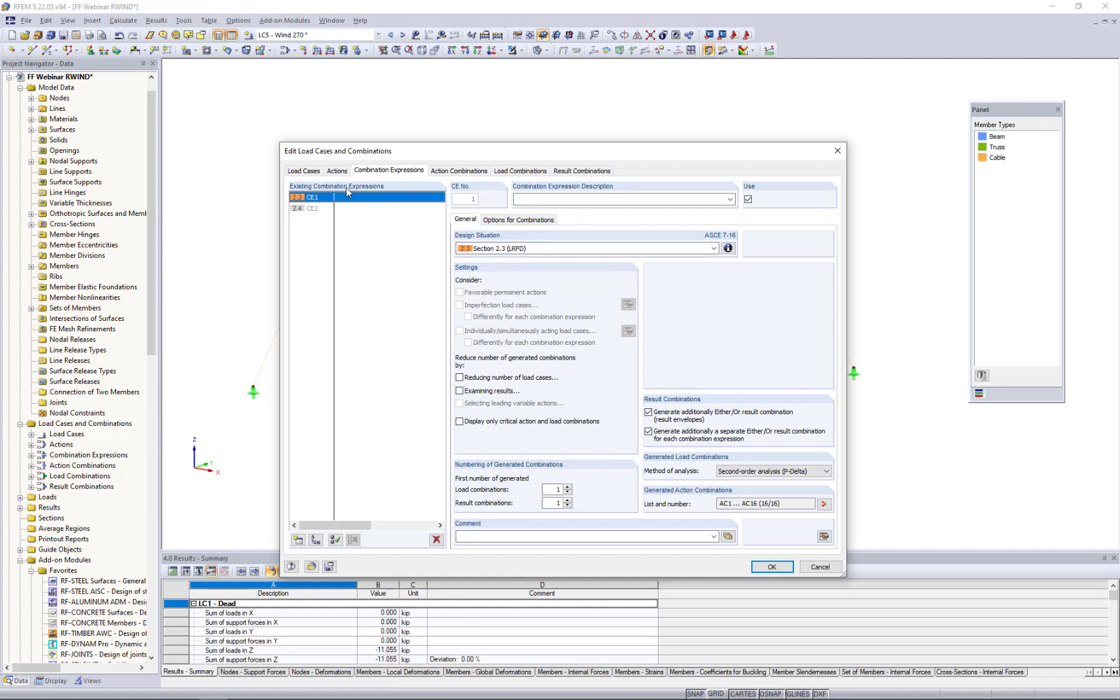
{"action": "left_click", "coordinate": [307, 215]}
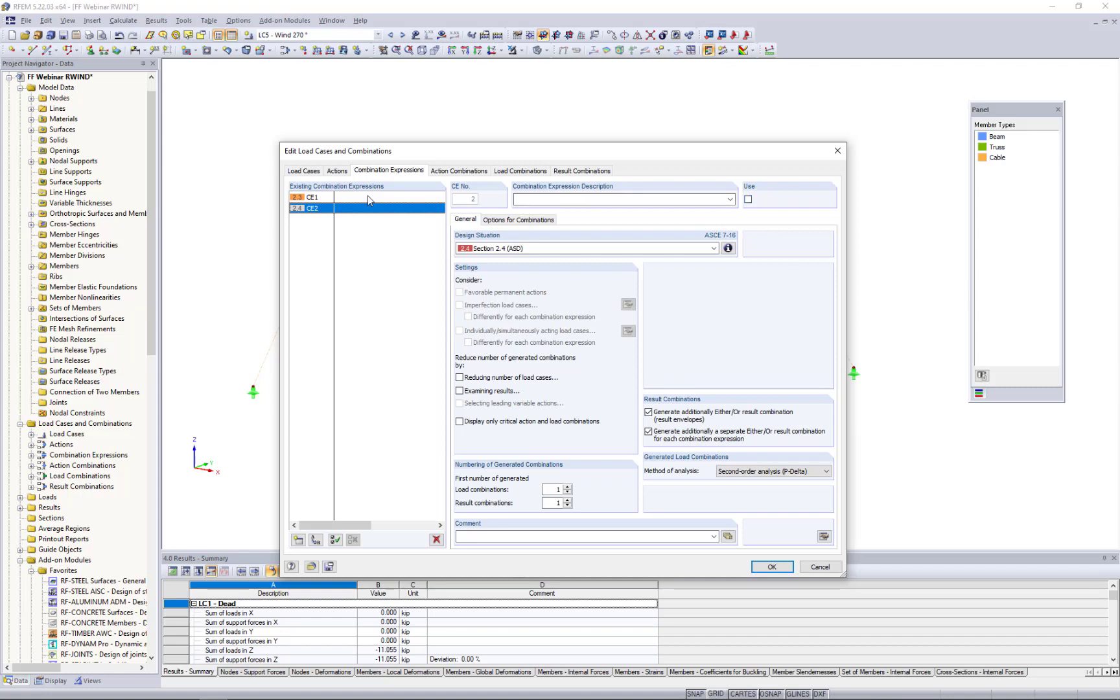
{"action": "left_click", "coordinate": [518, 172]}
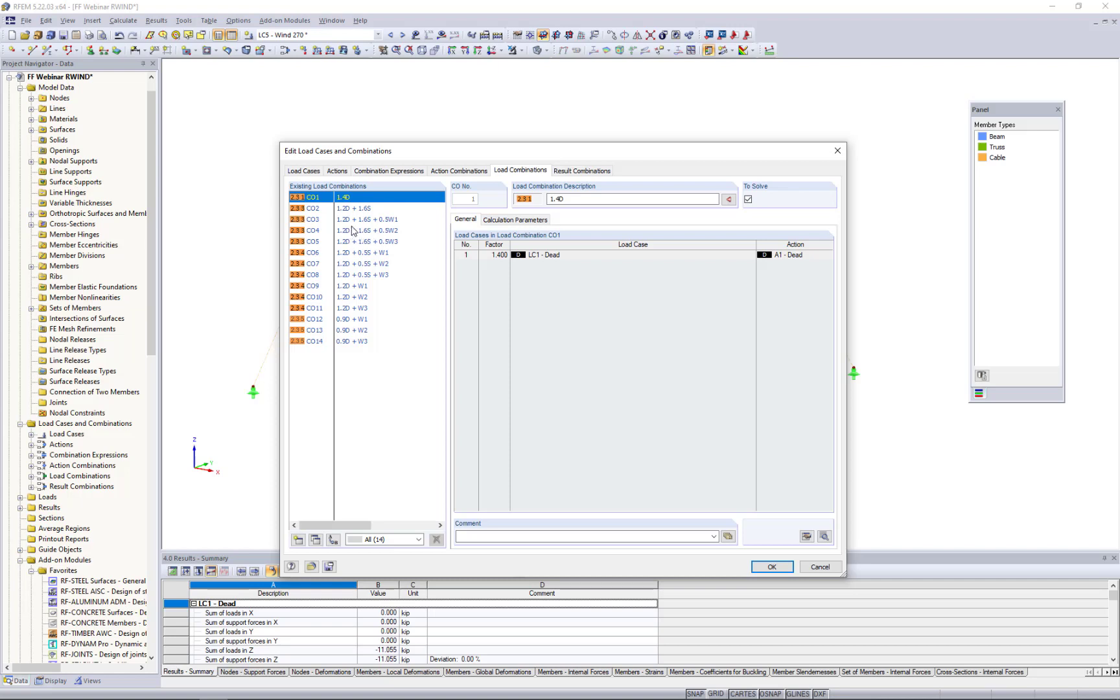
{"action": "left_click", "coordinate": [498, 223]}
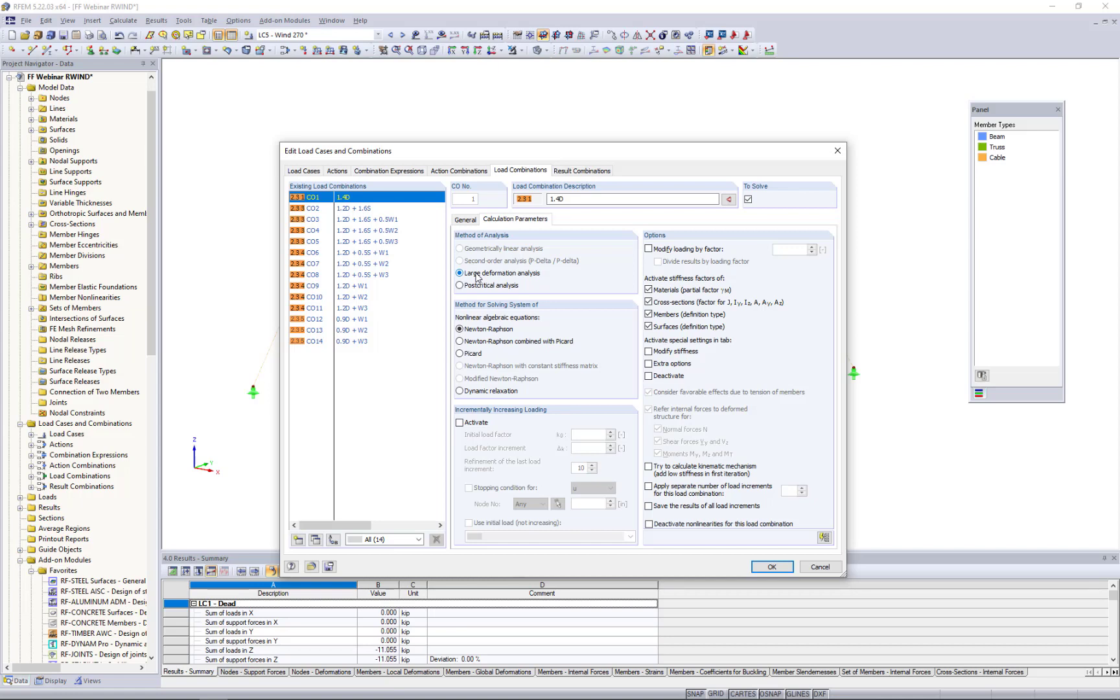
Step: Exit the load cases and combinations settings without saving and isolate the beam and truss members by type
{"action": "left_click", "coordinate": [816, 570]}
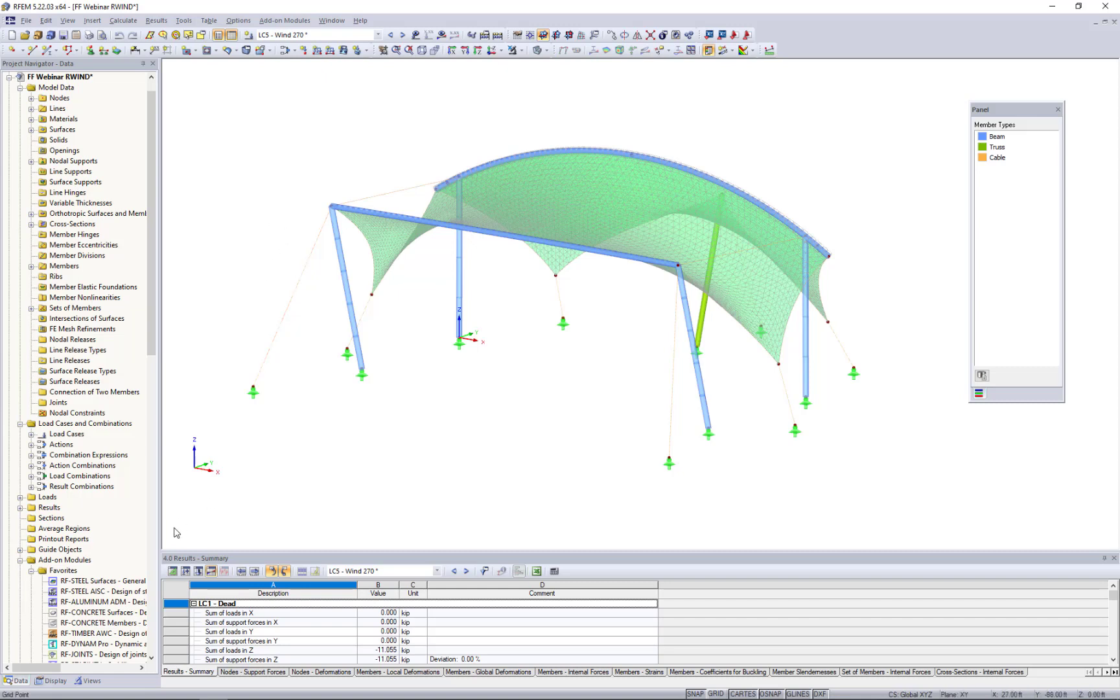
{"action": "left_click", "coordinate": [88, 681]}
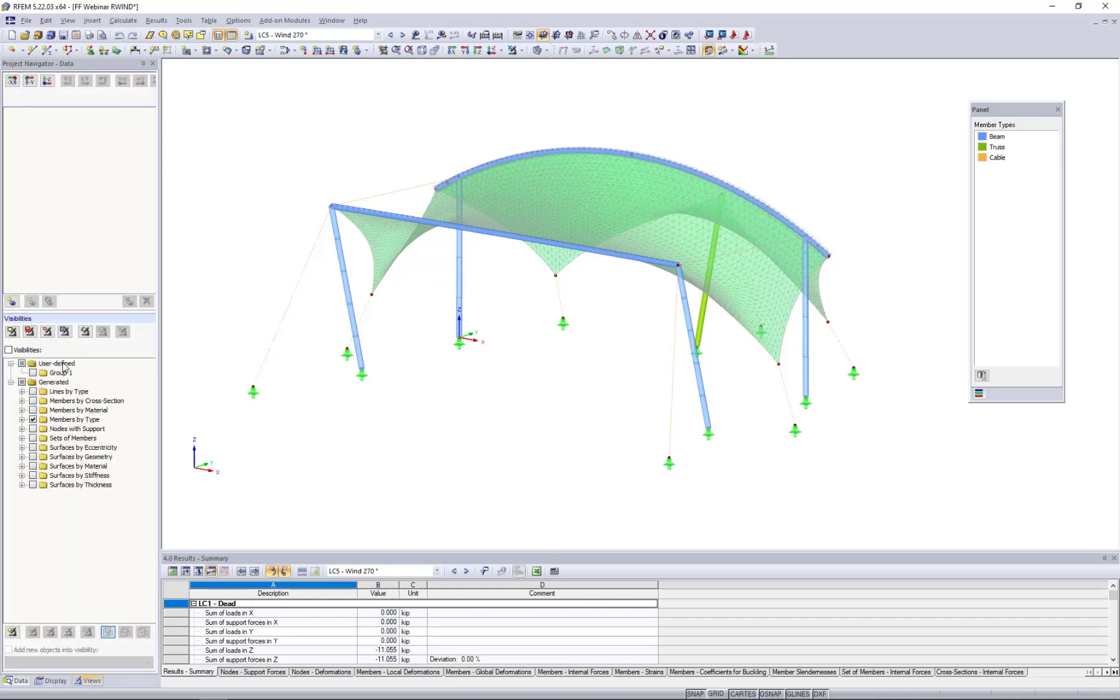
{"action": "left_click", "coordinate": [22, 420]}
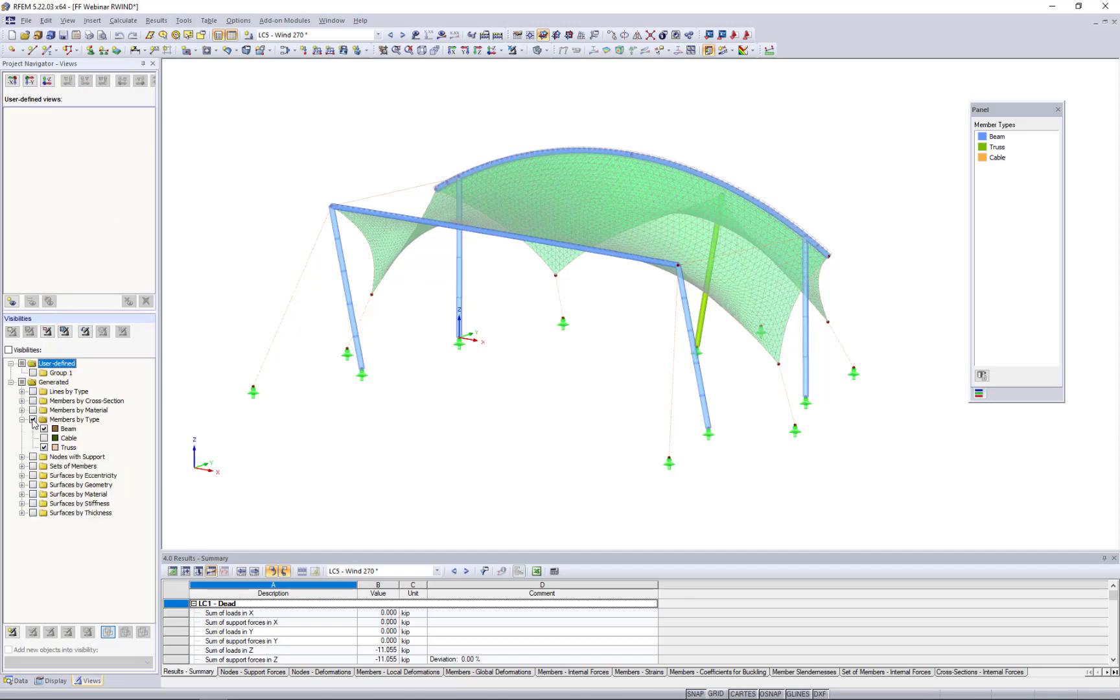
{"action": "left_click", "coordinate": [33, 420]}
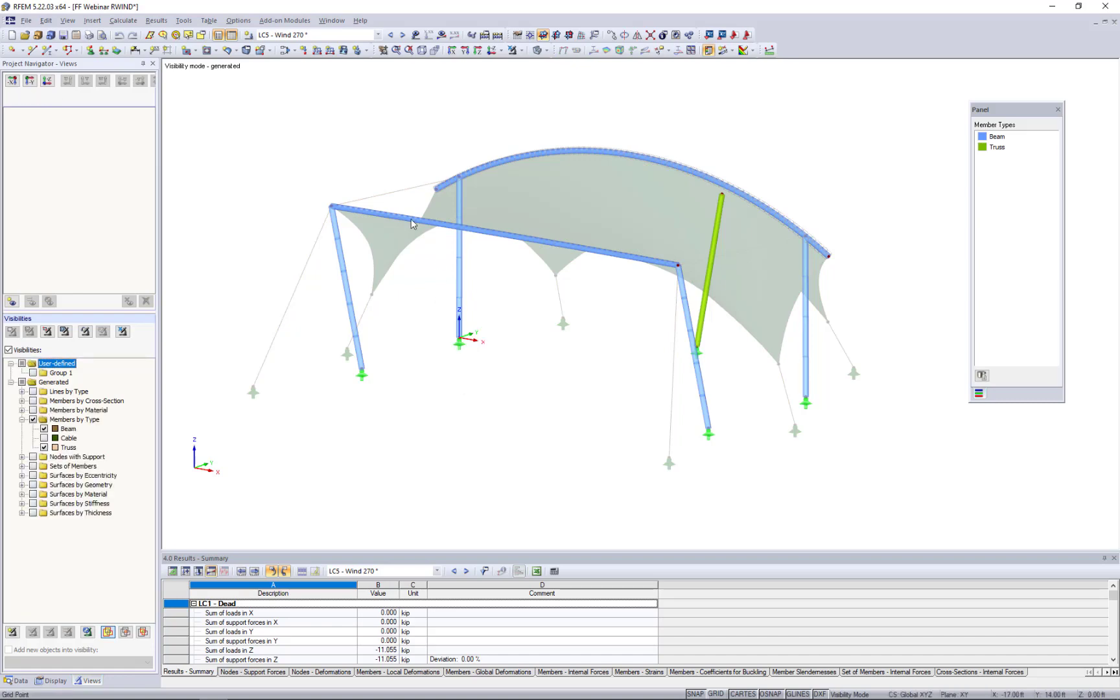
Step: Display the LC5 wind loads and examine them on the isolated beam and truss members
{"action": "left_click", "coordinate": [415, 36]}
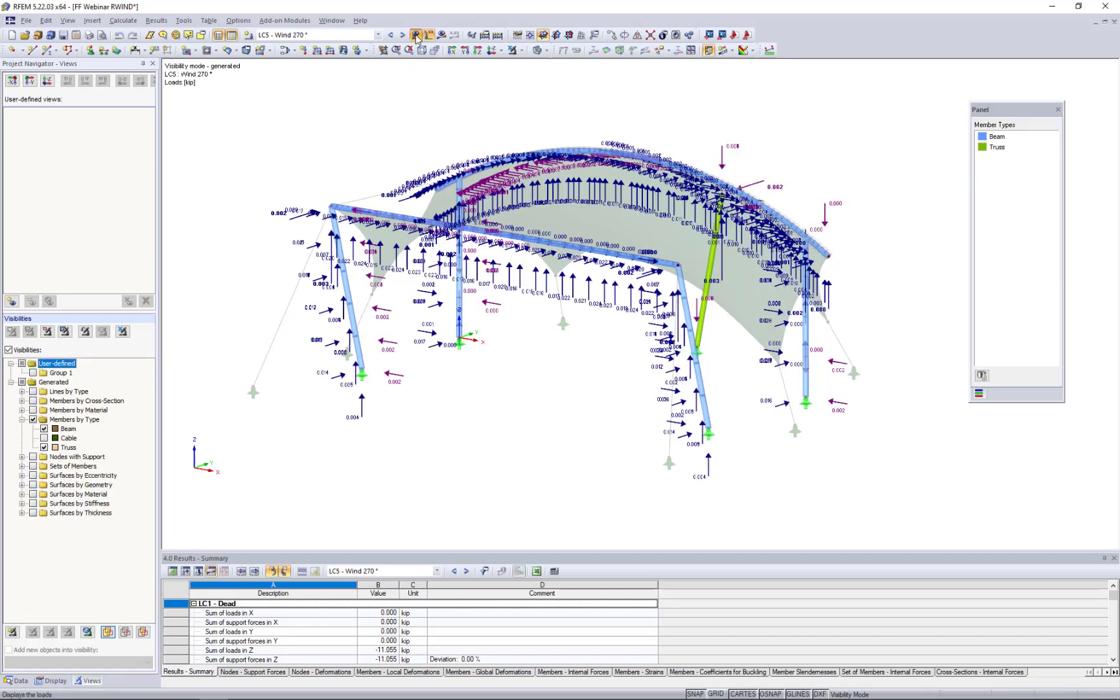
{"action": "middle_click_drag", "start_coordinate": [508, 342], "coordinate": [527, 350]}
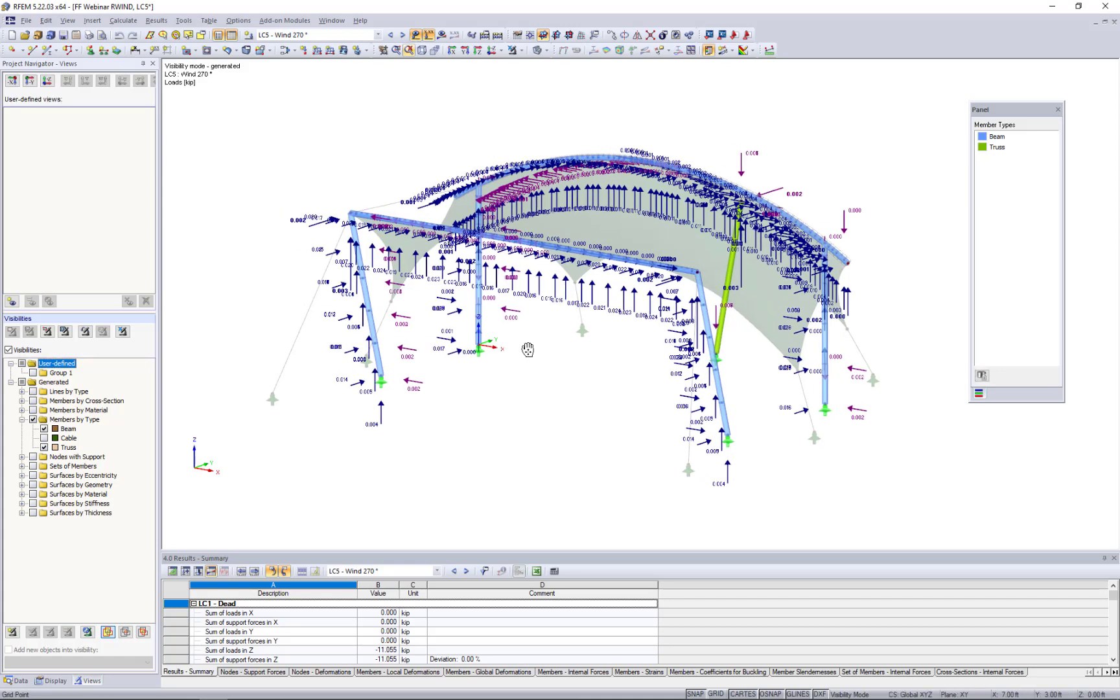
{"action": "scroll", "coordinate": [408, 353], "scroll_direction": "up", "scroll_amount": 3}
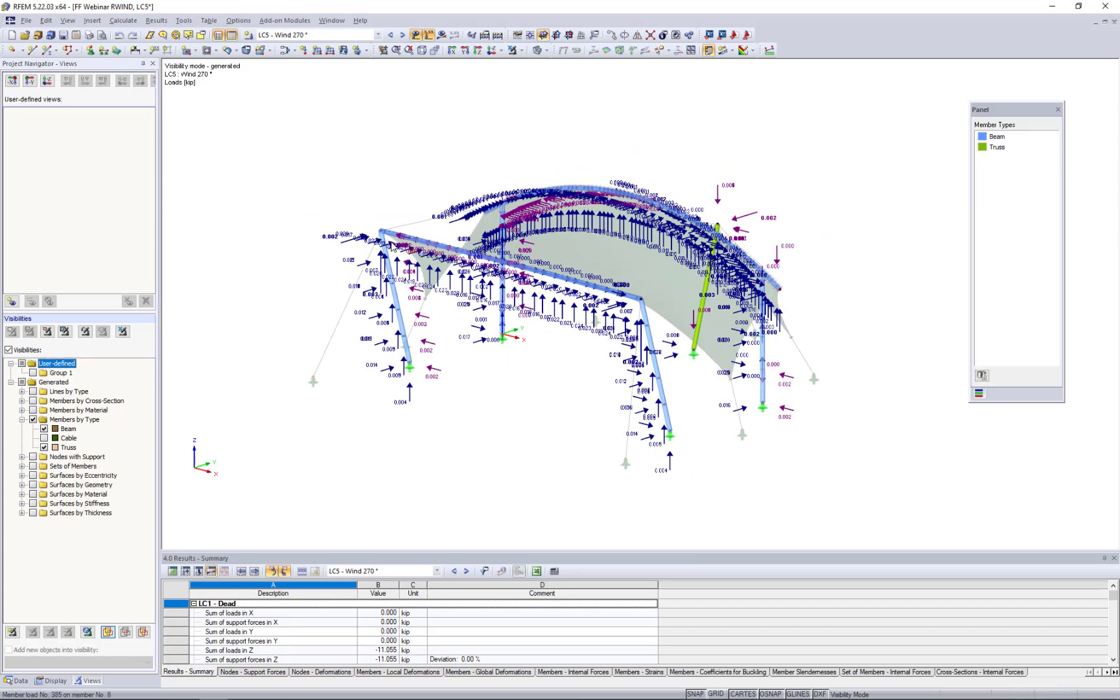
{"action": "scroll", "coordinate": [393, 244], "scroll_direction": "up", "scroll_amount": 2}
{"action": "scroll", "coordinate": [393, 245], "scroll_direction": "up", "scroll_amount": 1}
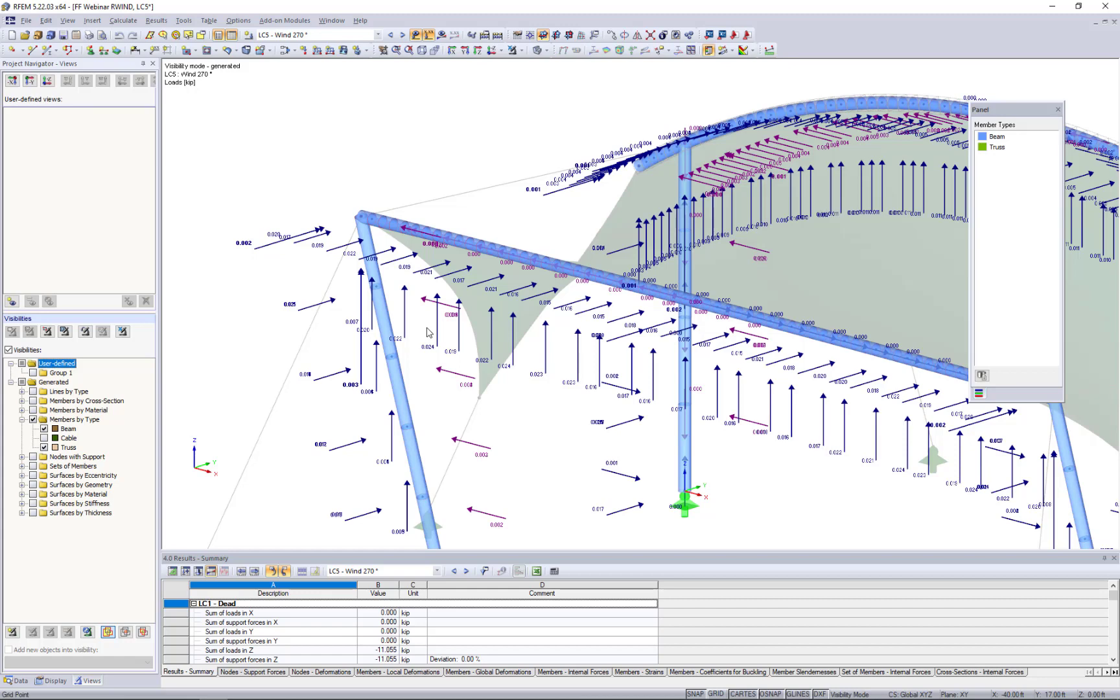
{"action": "scroll", "coordinate": [428, 333], "scroll_direction": "down", "scroll_amount": 5}
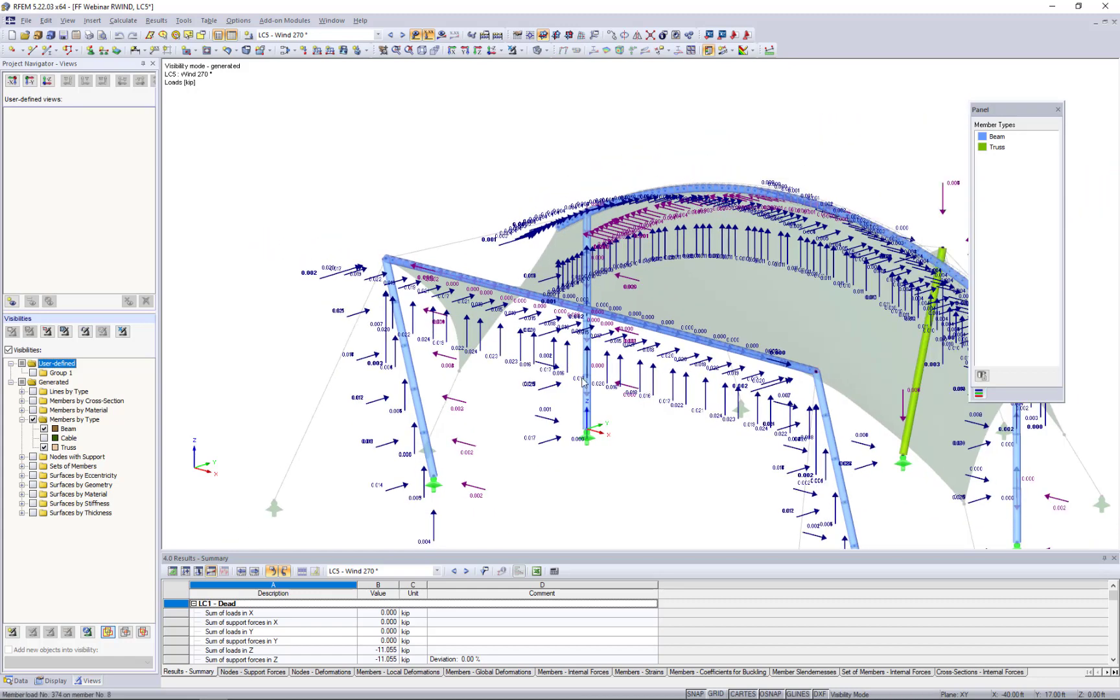
{"action": "middle_click_drag", "start_coordinate": [612, 365], "coordinate": [508, 346]}
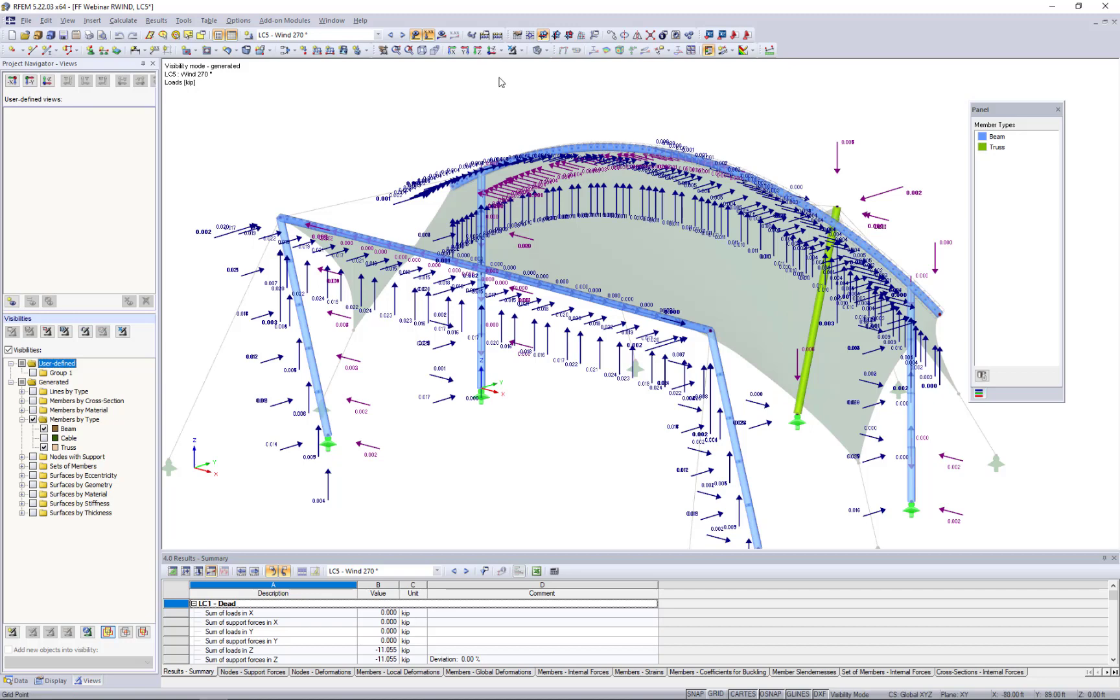
Step: Restore the full model to examine the LC5 wind loads on the membrane surfaces, and hide the loads
{"action": "left_click", "coordinate": [511, 51]}
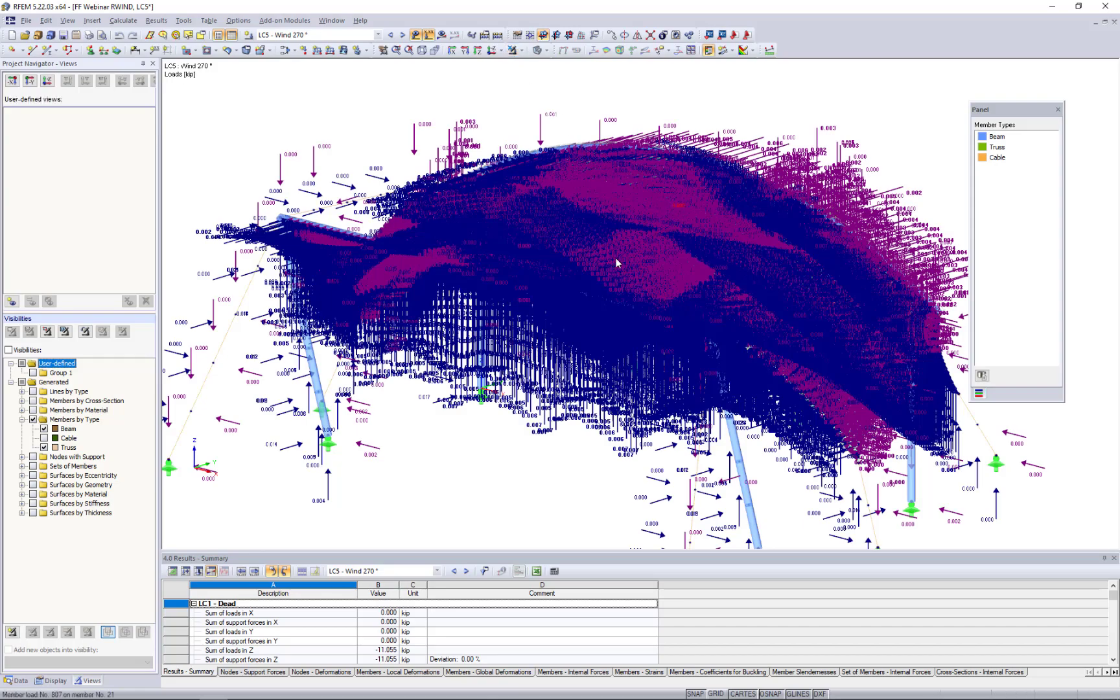
{"action": "scroll", "coordinate": [650, 278], "scroll_direction": "up", "scroll_amount": 5}
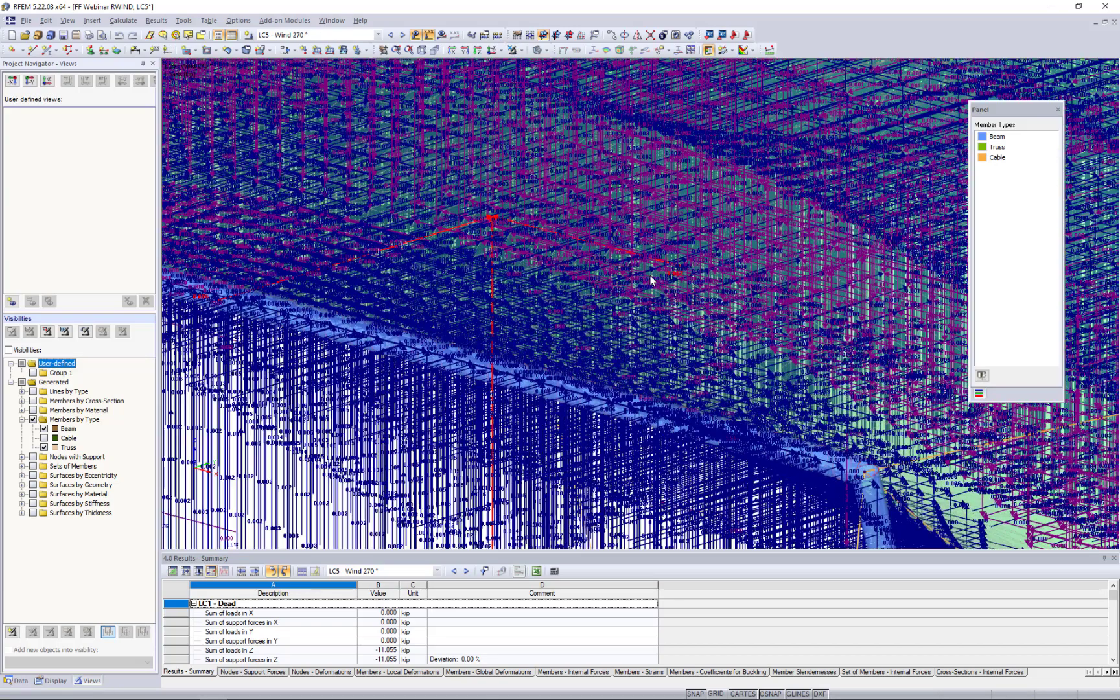
{"action": "scroll", "coordinate": [650, 279], "scroll_direction": "up", "scroll_amount": 3}
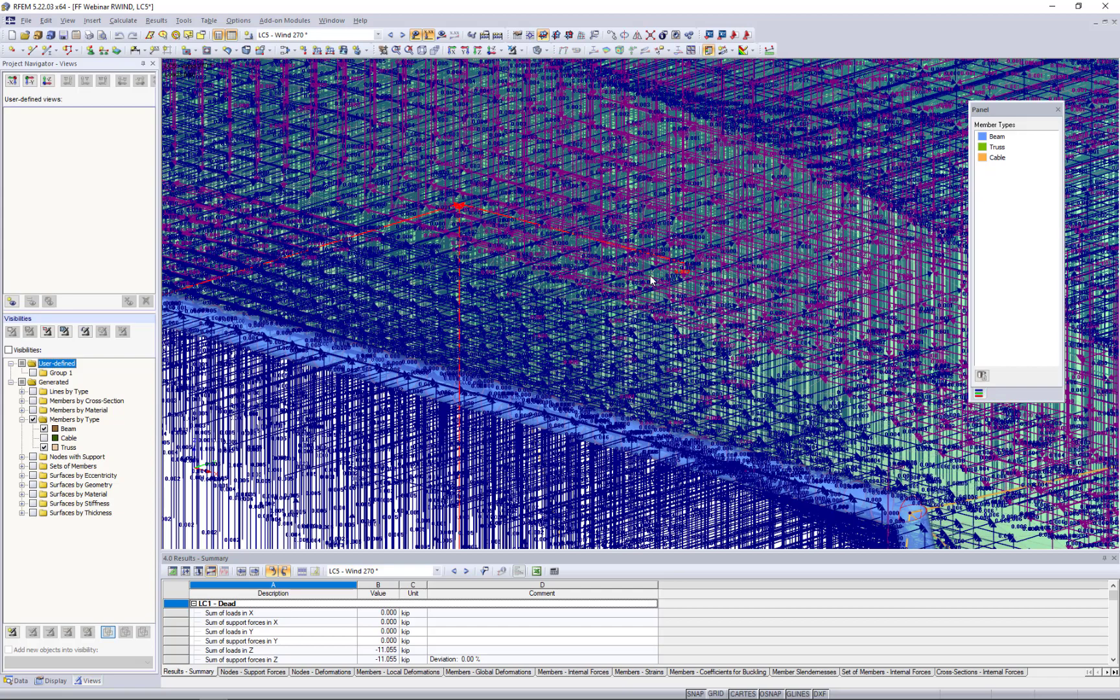
{"action": "scroll", "coordinate": [651, 278], "scroll_direction": "down", "scroll_amount": 8}
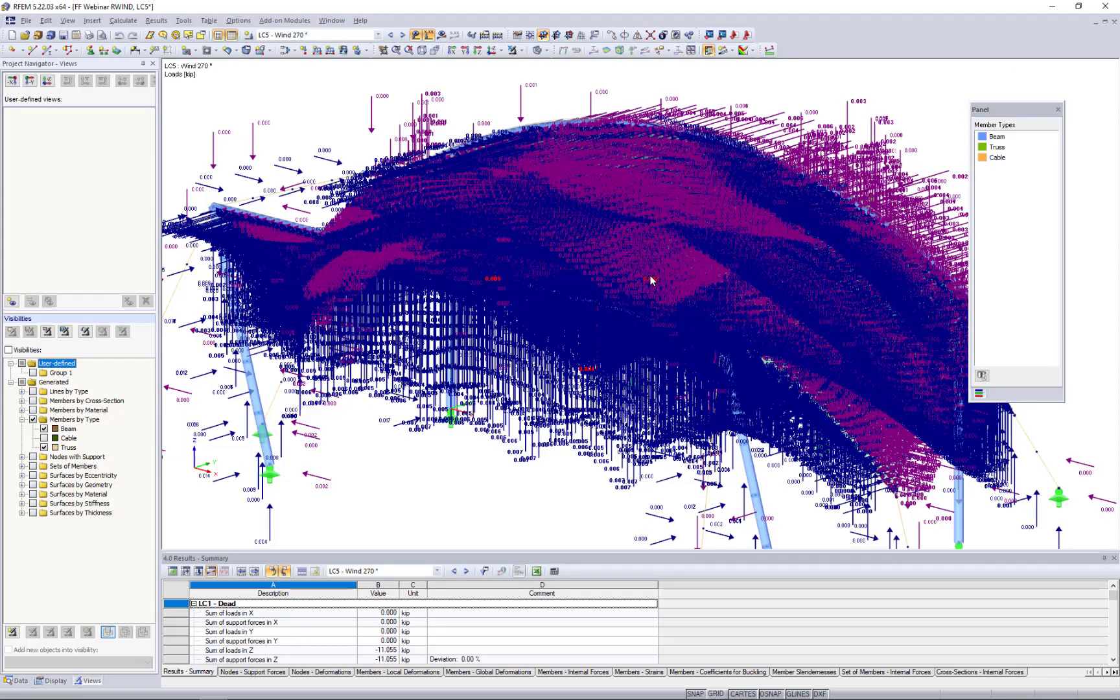
{"action": "scroll", "coordinate": [651, 275], "scroll_direction": "down", "scroll_amount": 4}
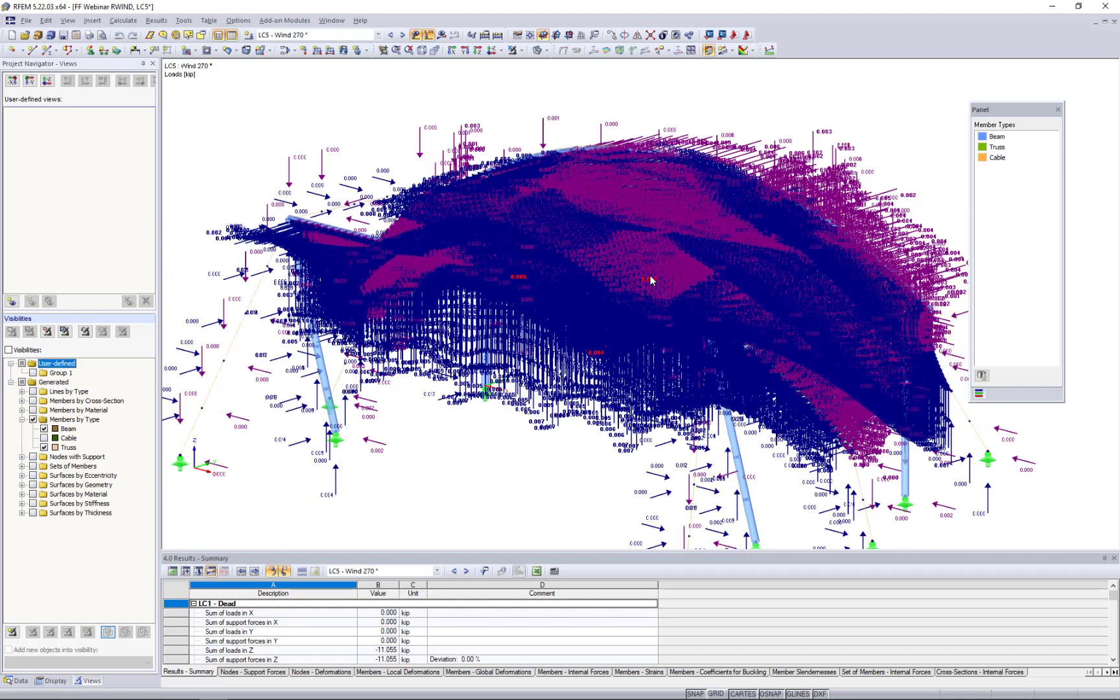
{"action": "left_click", "coordinate": [416, 35]}
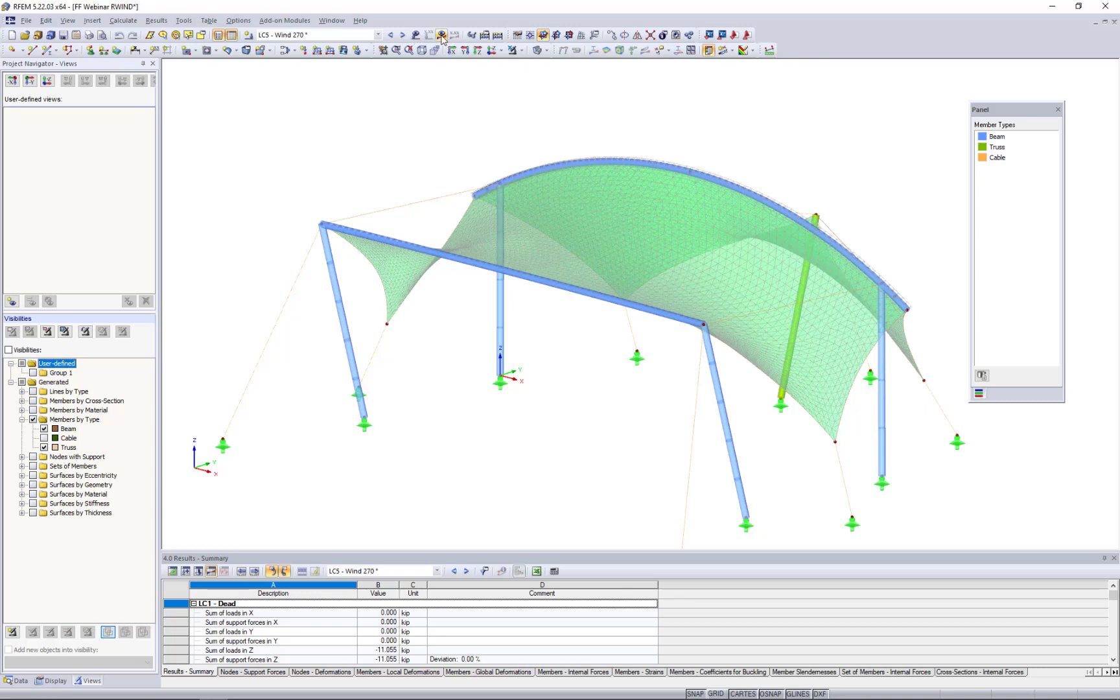
Step: Display the LC5 global deformations u as coloured results on the members and membrane, and examine them from several sides
{"action": "left_click", "coordinate": [442, 35]}
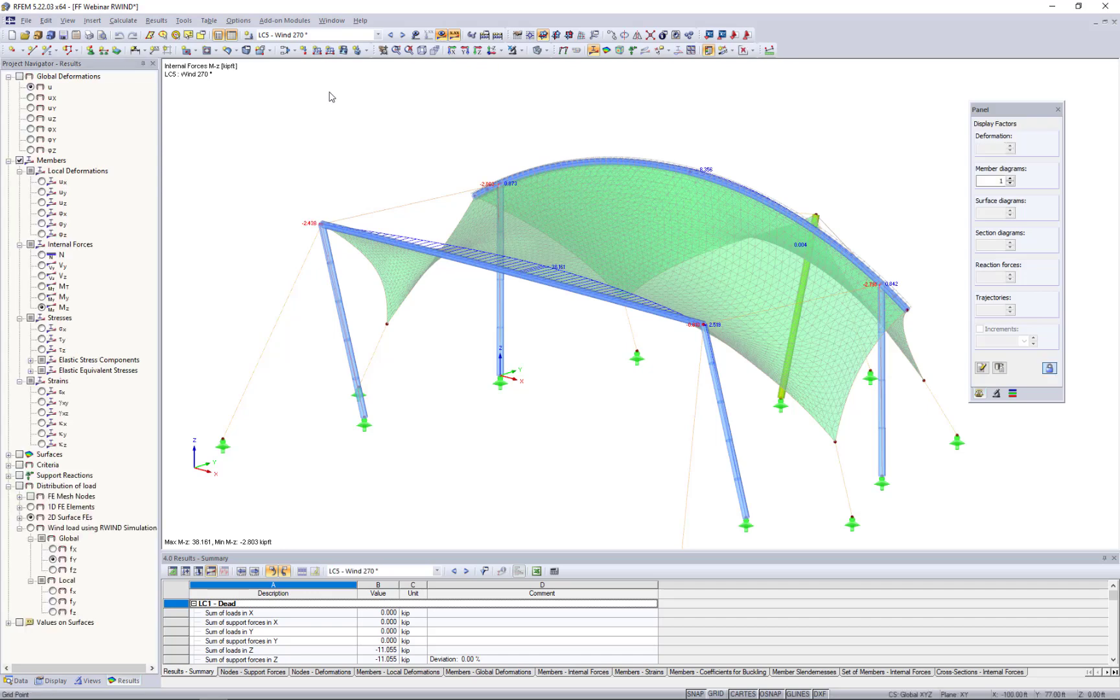
{"action": "left_click", "coordinate": [20, 77]}
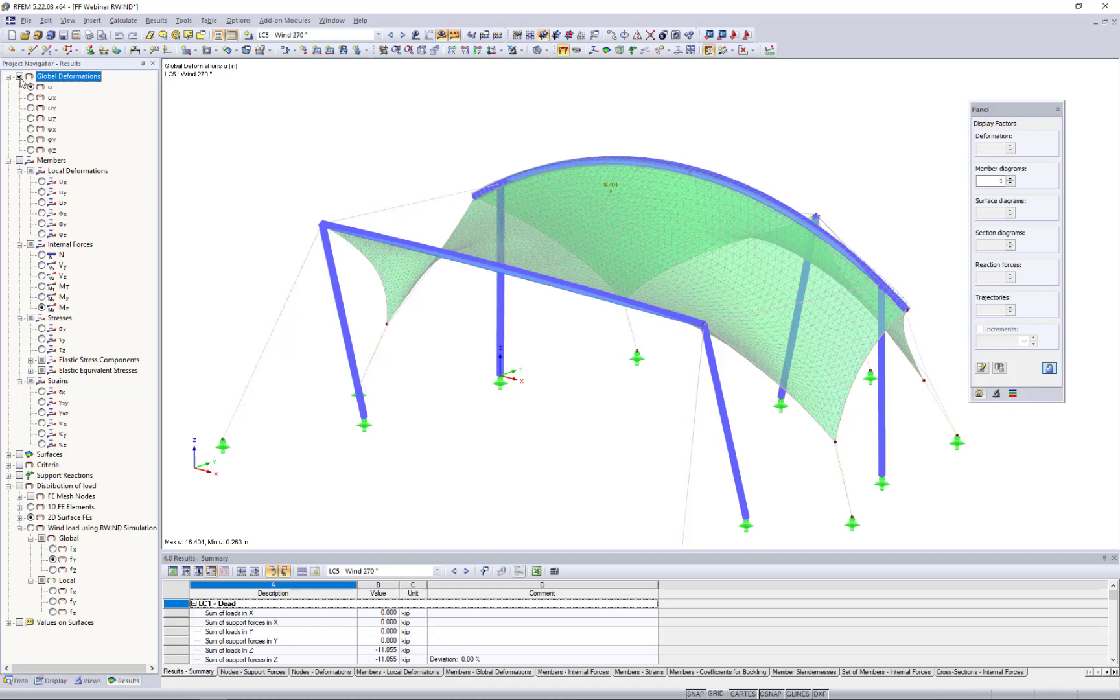
{"action": "left_click", "coordinate": [754, 53]}
{"action": "left_click", "coordinate": [757, 65]}
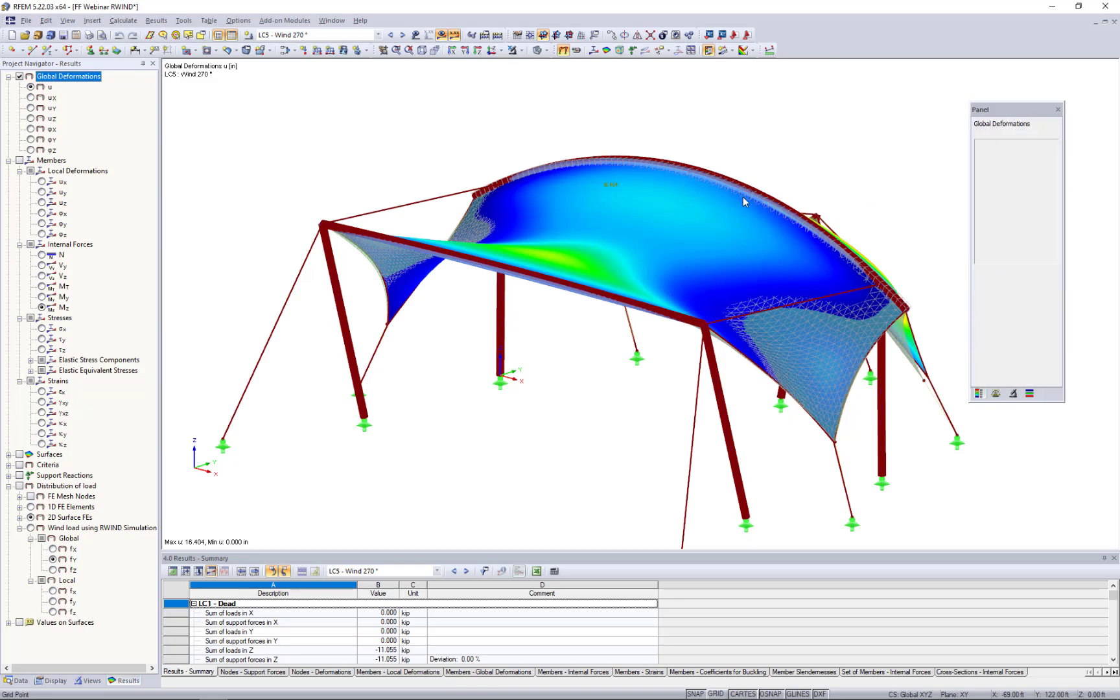
{"action": "middle_click_drag", "start_coordinate": [679, 214], "coordinate": [664, 147], "text": "ctrl"}
{"action": "scroll", "coordinate": [663, 148], "scroll_direction": "down", "scroll_amount": 1}
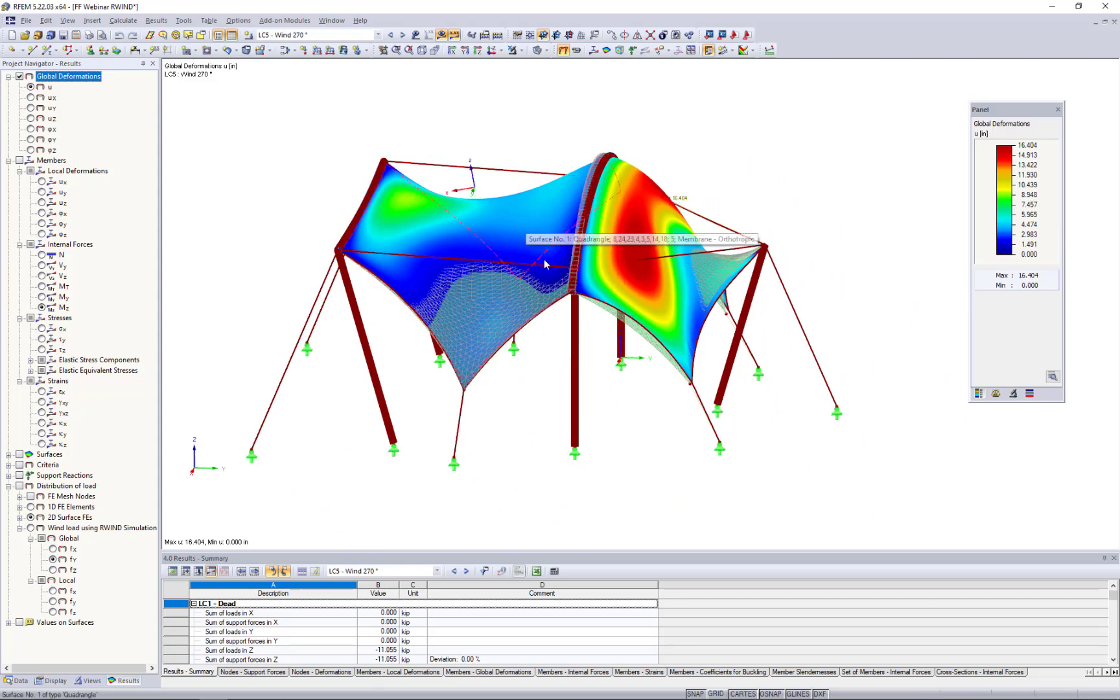
{"action": "middle_click_drag", "start_coordinate": [543, 259], "coordinate": [745, 397], "text": "ctrl"}
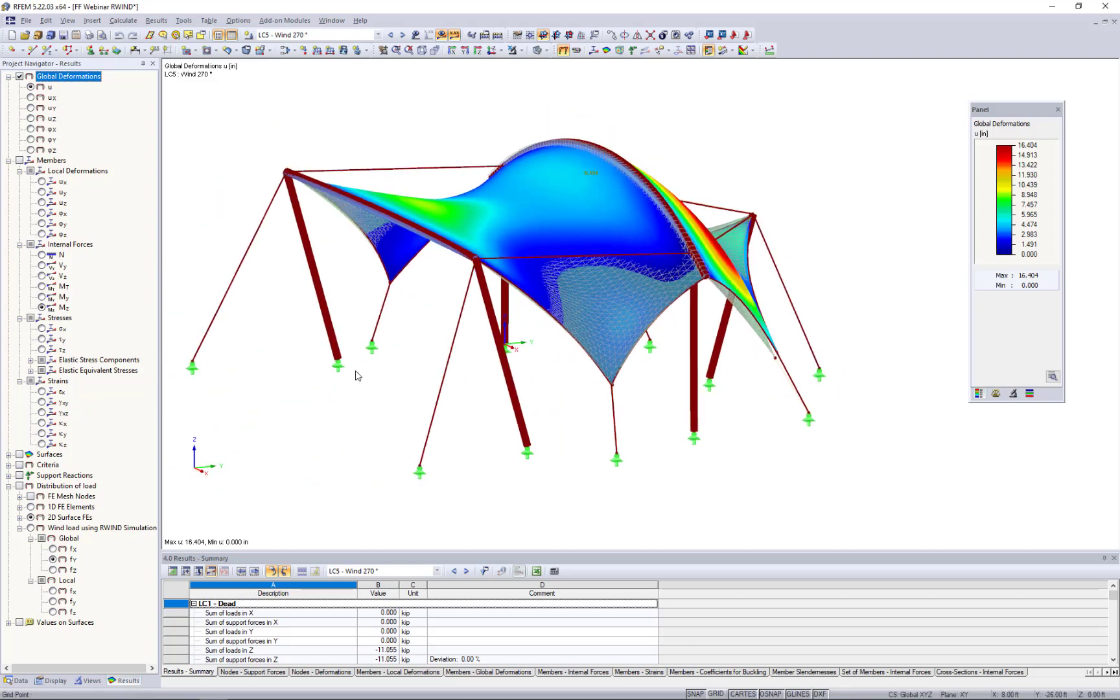
{"action": "middle_click_drag", "start_coordinate": [358, 375], "coordinate": [423, 402], "text": "ctrl"}
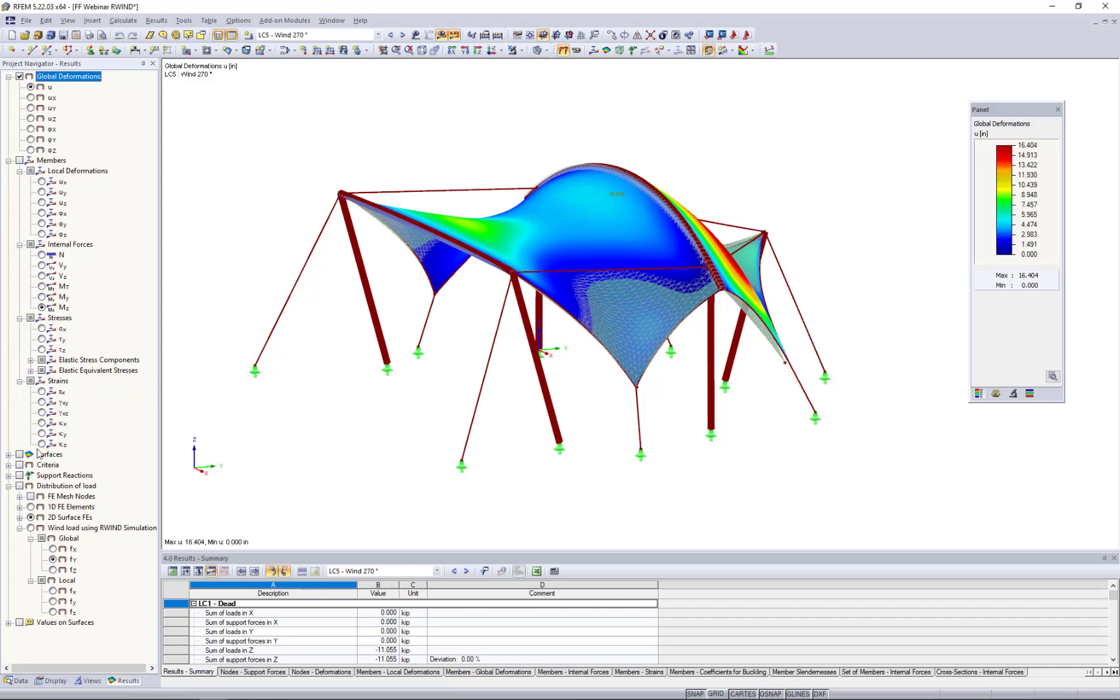
Step: Display the LC5 load distribution from RWIND Simulation for the global component fX and examine it on the membrane
{"action": "left_click", "coordinate": [8, 161]}
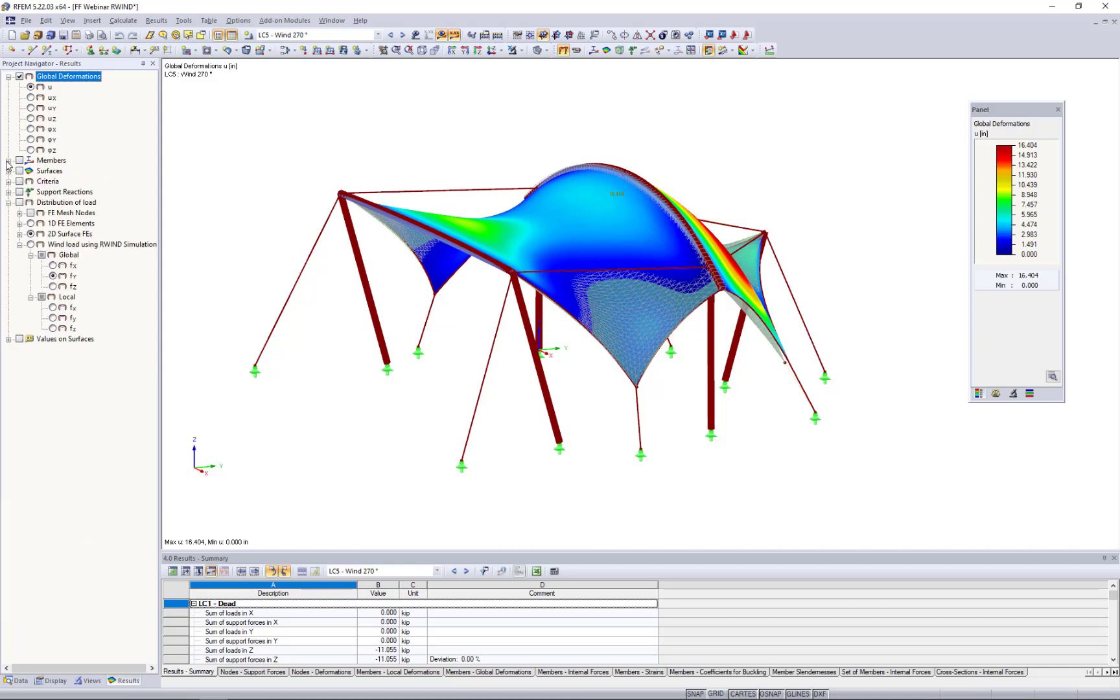
{"action": "left_click", "coordinate": [20, 203]}
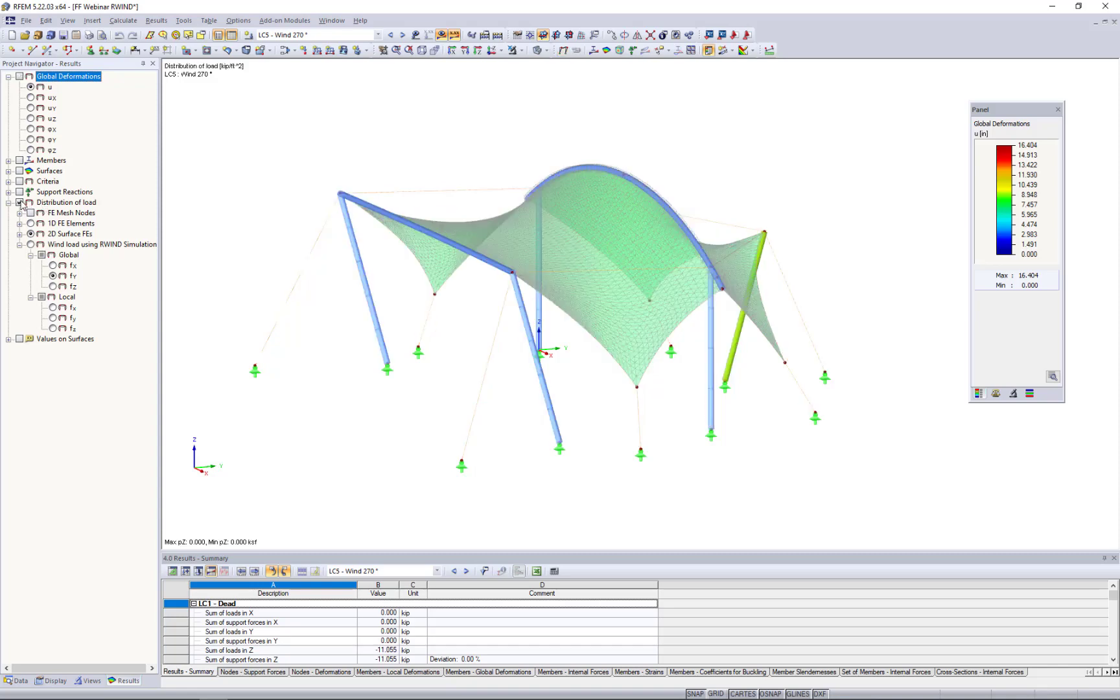
{"action": "left_click", "coordinate": [52, 267]}
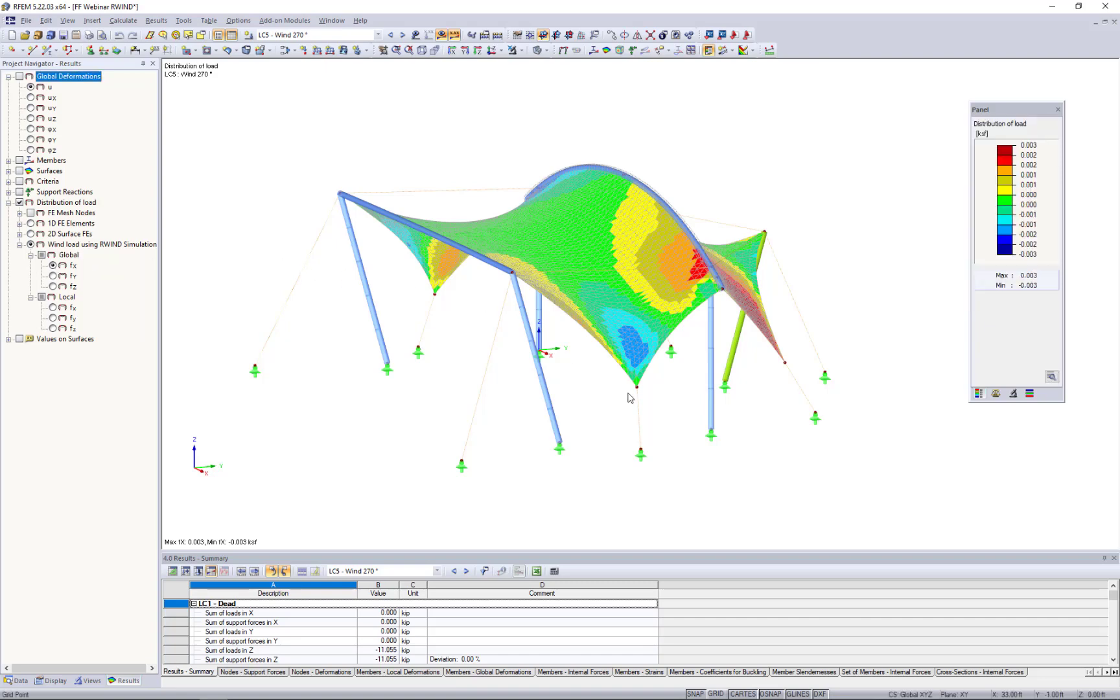
{"action": "middle_click_drag", "start_coordinate": [627, 393], "coordinate": [524, 393], "text": "ctrl"}
{"action": "scroll", "coordinate": [524, 392], "scroll_direction": "down", "scroll_amount": 1}
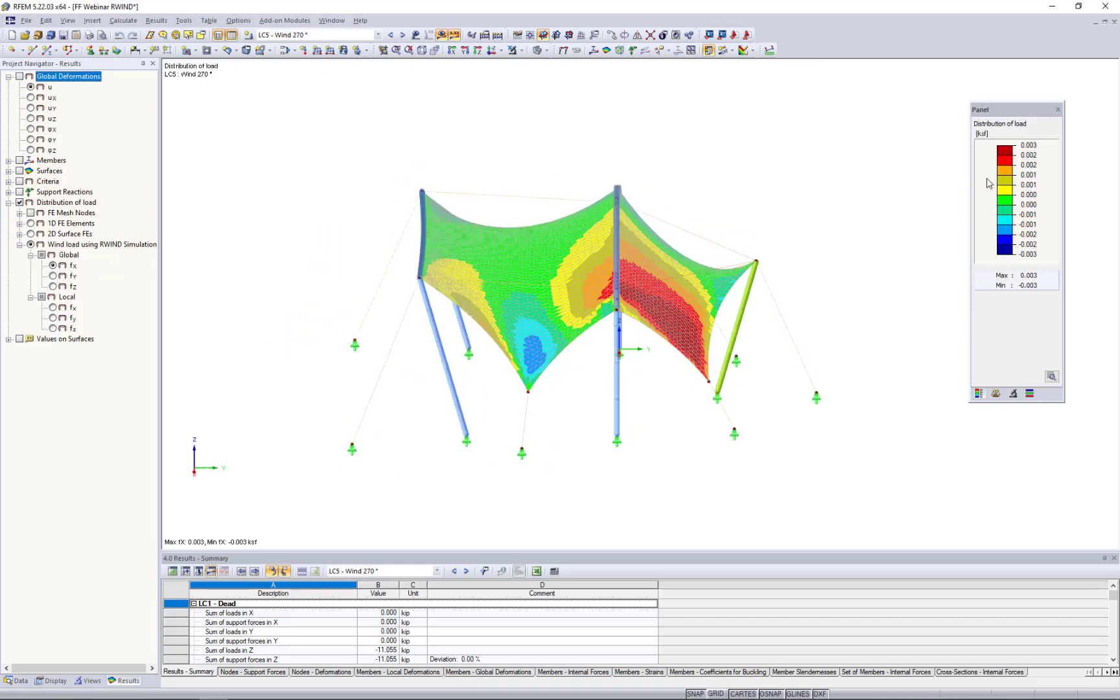
Step: Switch the RWIND wind load distribution to the global component fY and examine both membrane surfaces
{"action": "left_click", "coordinate": [54, 277]}
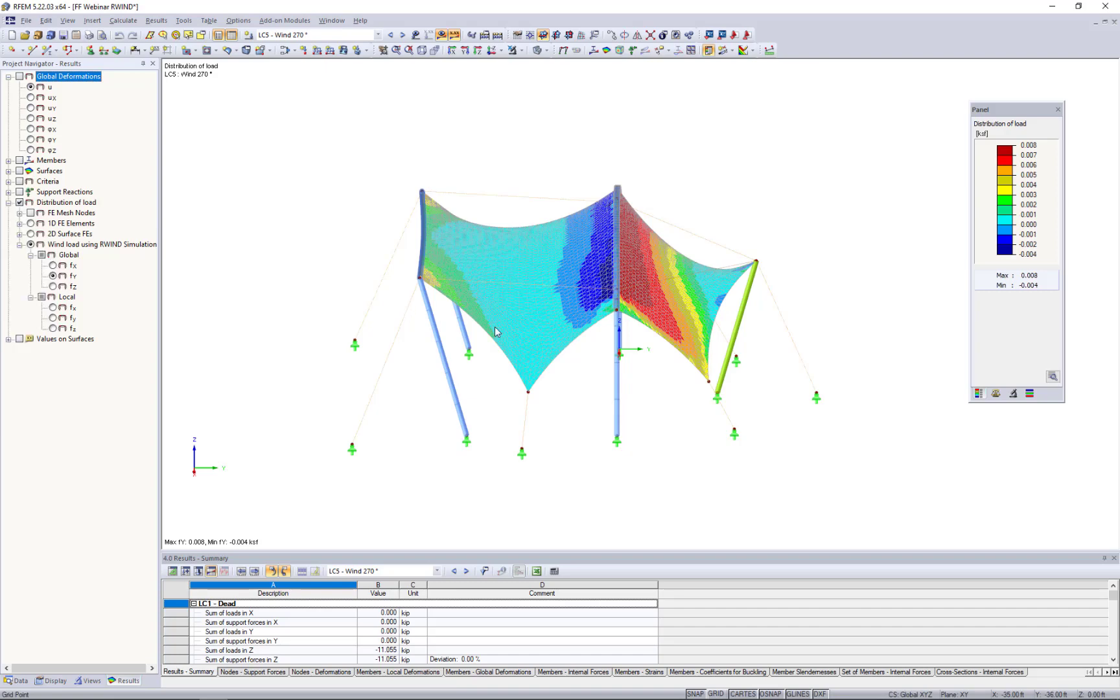
{"action": "middle_click_drag", "start_coordinate": [582, 377], "coordinate": [605, 388], "text": "ctrl"}
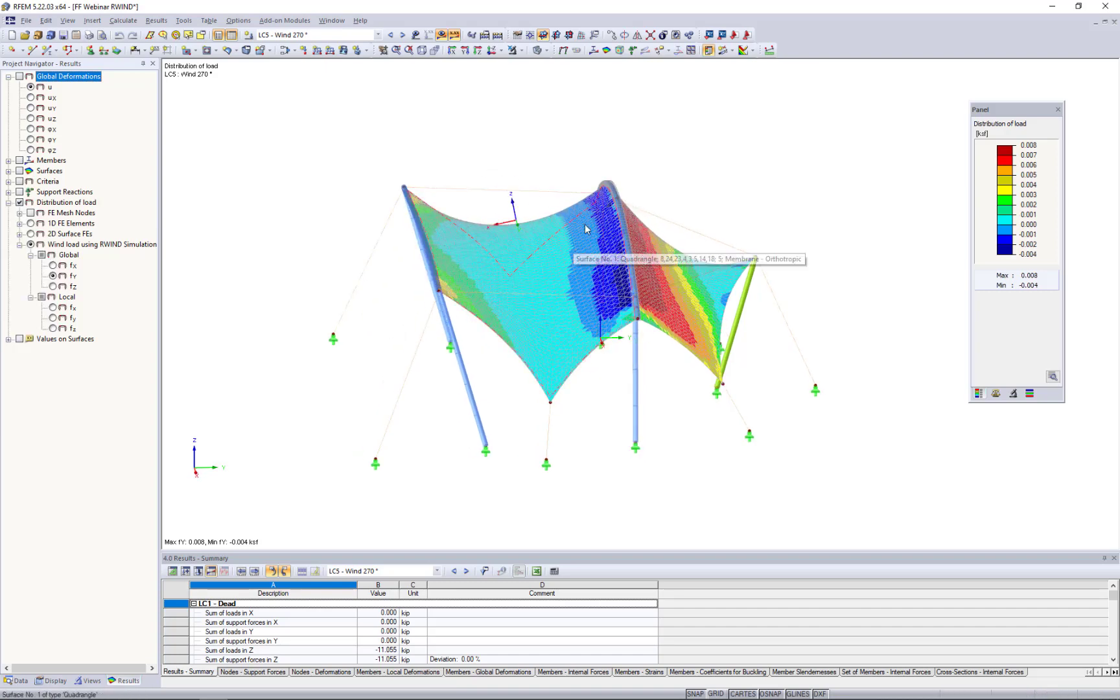
{"action": "middle_click_drag", "start_coordinate": [648, 363], "coordinate": [533, 375], "text": "ctrl"}
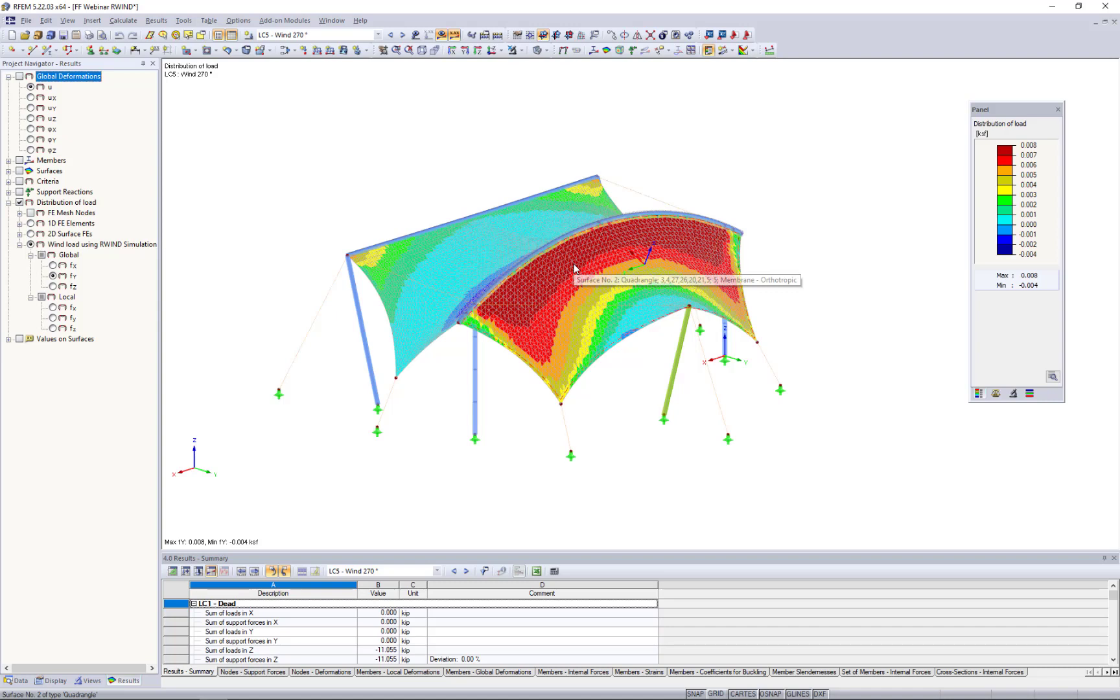
{"action": "middle_click_drag", "start_coordinate": [450, 388], "coordinate": [791, 392], "text": "ctrl"}
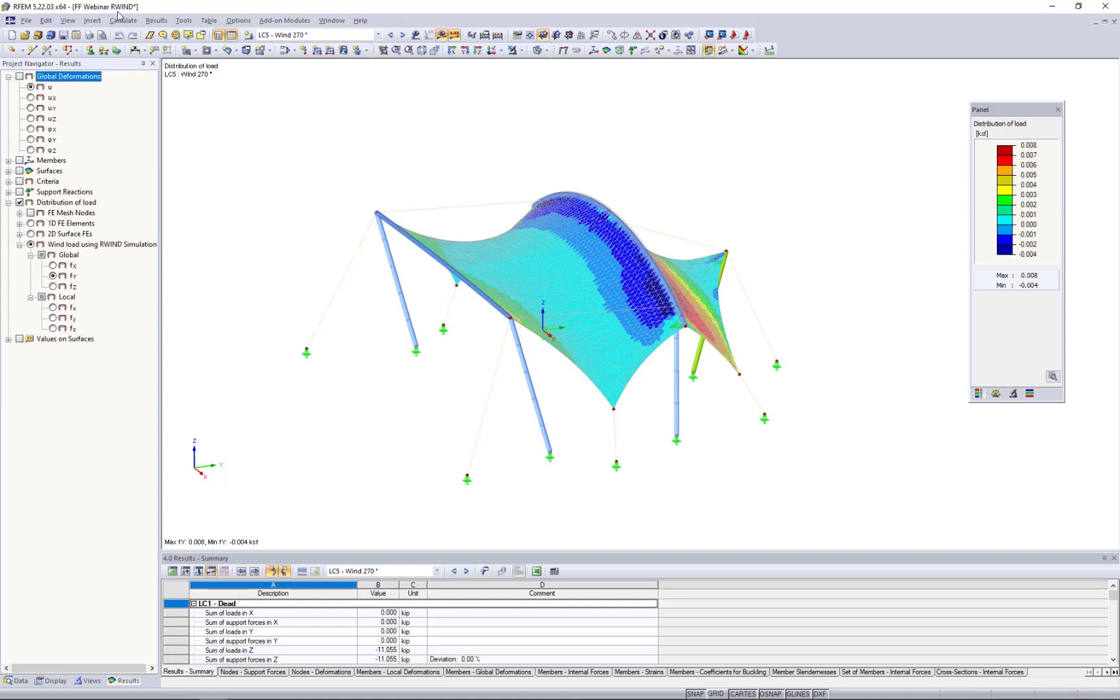
Step: Switch to load combination CO5 (1.2D + 1.6S + 0.5W3) and examine its global deformations u
{"action": "left_click", "coordinate": [309, 36]}
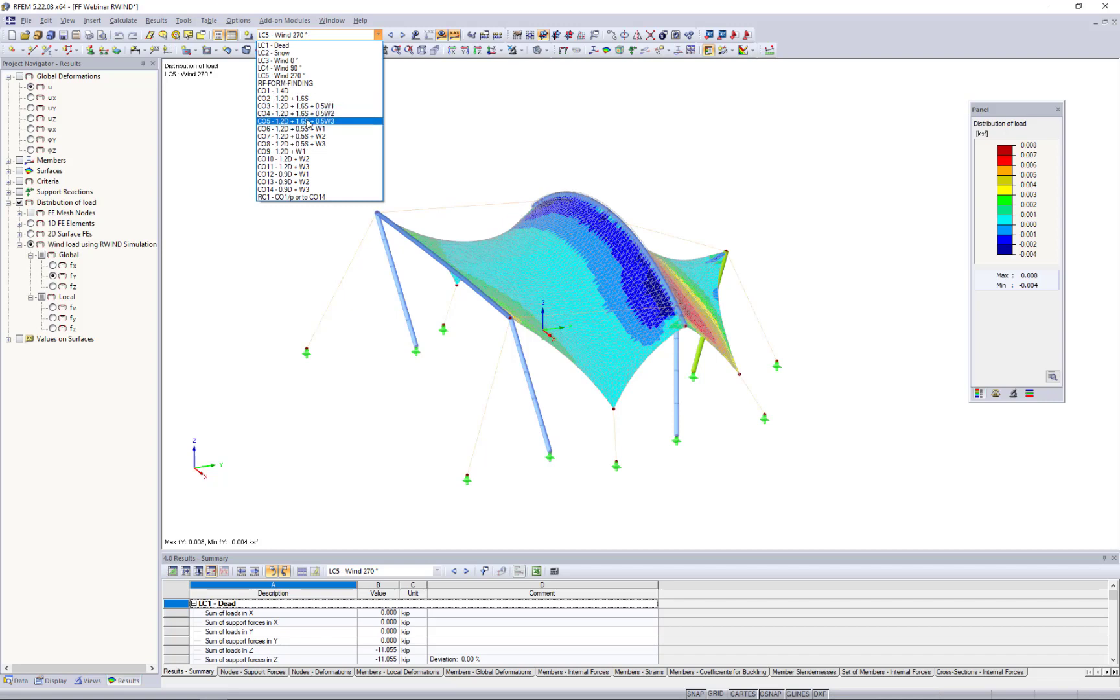
{"action": "left_click", "coordinate": [295, 121]}
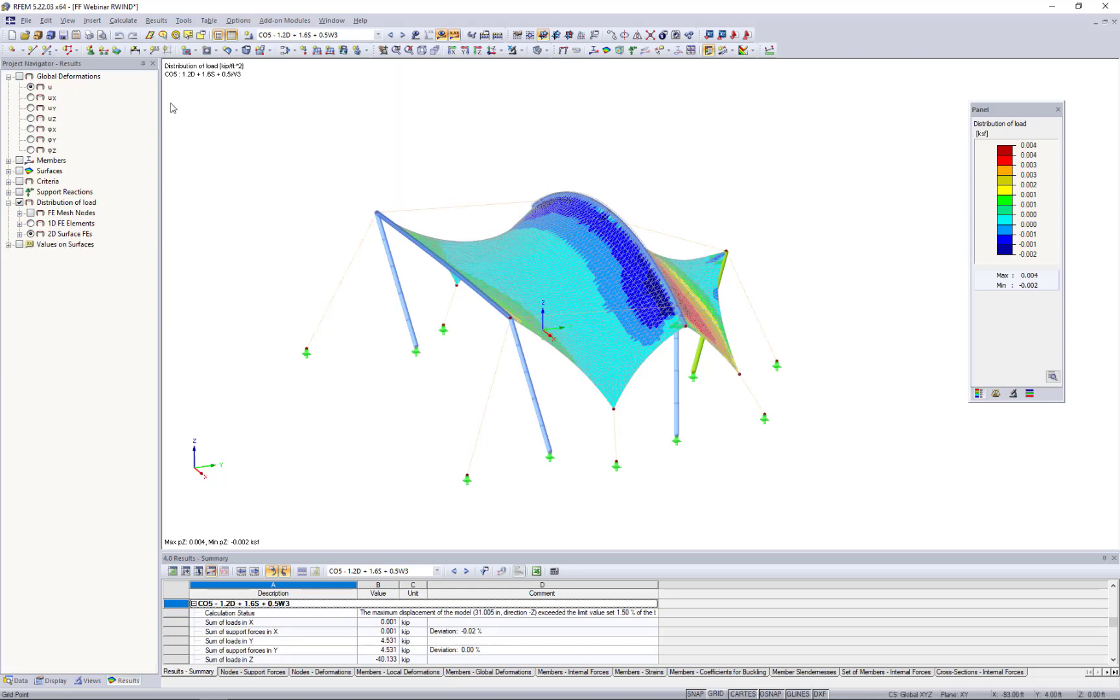
{"action": "left_click", "coordinate": [20, 78]}
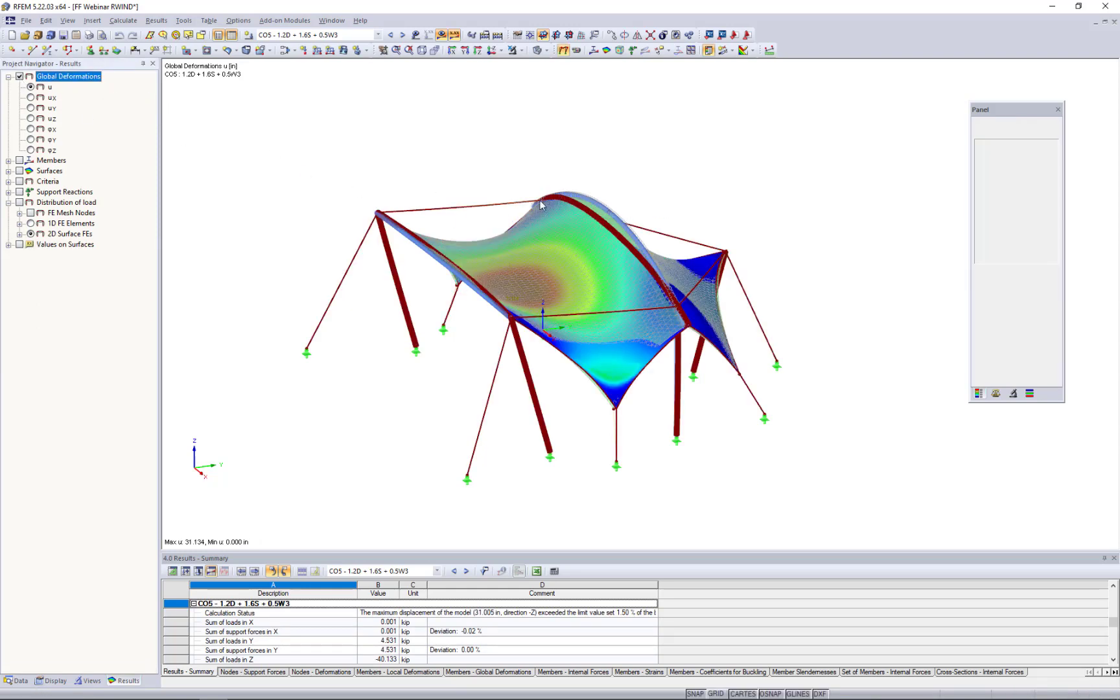
{"action": "middle_click_drag", "start_coordinate": [539, 199], "coordinate": [685, 169], "text": "ctrl"}
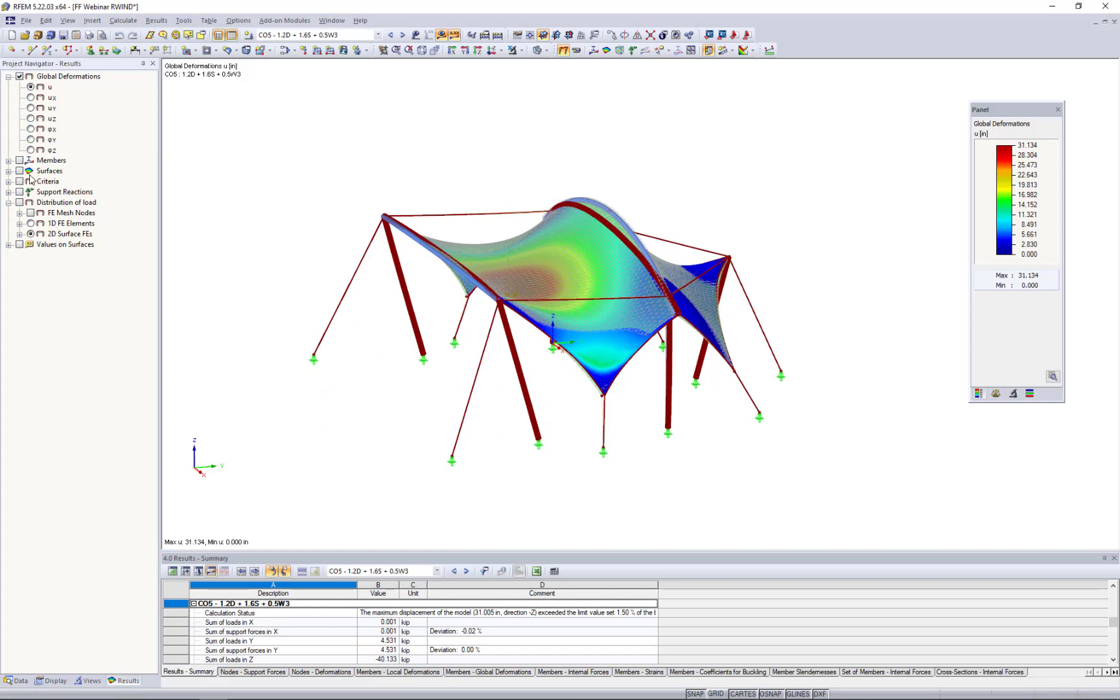
Step: Display the basic internal forces ny of the membrane surfaces for load combination CO5
{"action": "left_click", "coordinate": [9, 172]}
{"action": "left_click", "coordinate": [20, 172]}
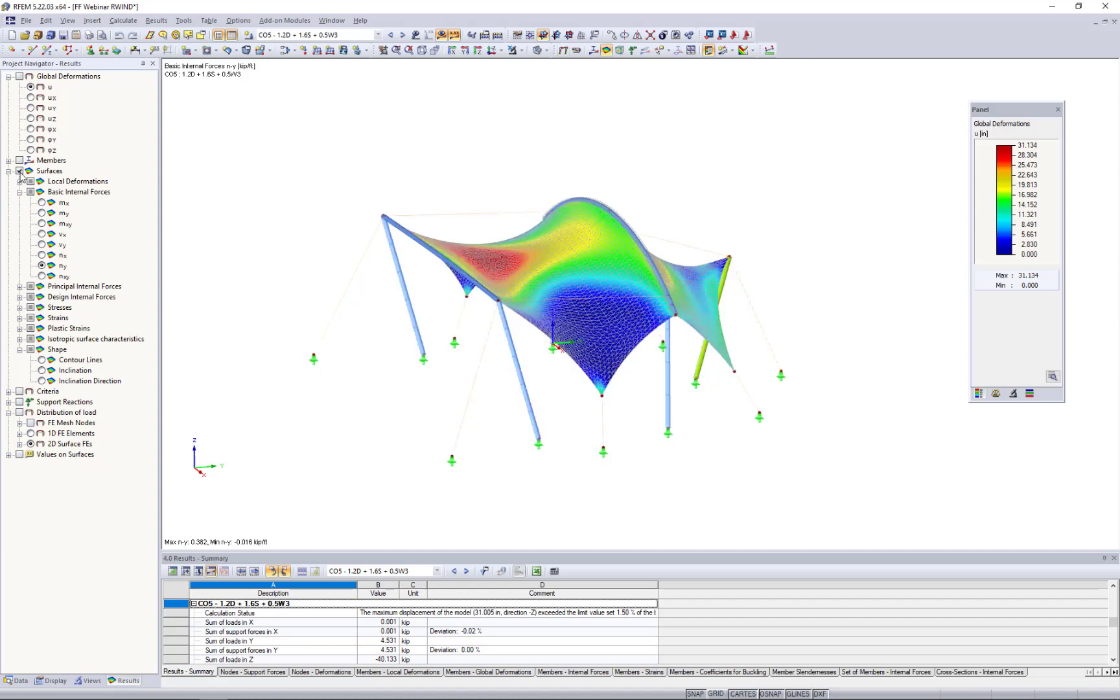
Step: Examine the membrane's basic internal forces nx and ny for load combination CO5 from different sides
{"action": "left_click", "coordinate": [42, 256]}
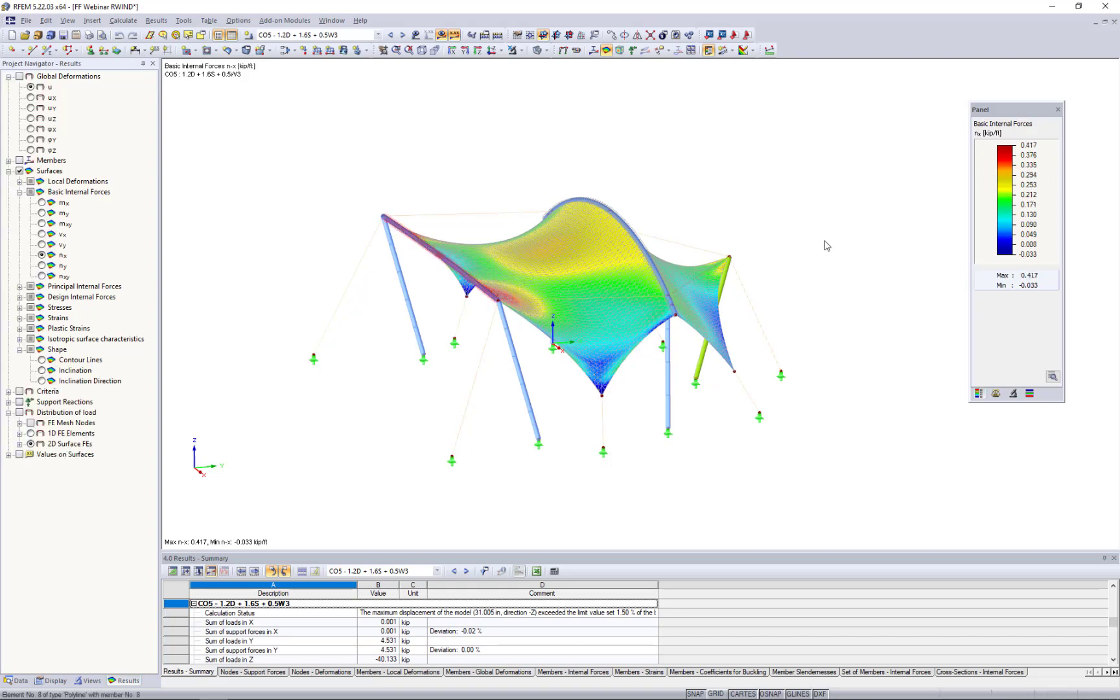
{"action": "scroll", "coordinate": [520, 309], "scroll_direction": "up", "scroll_amount": 5}
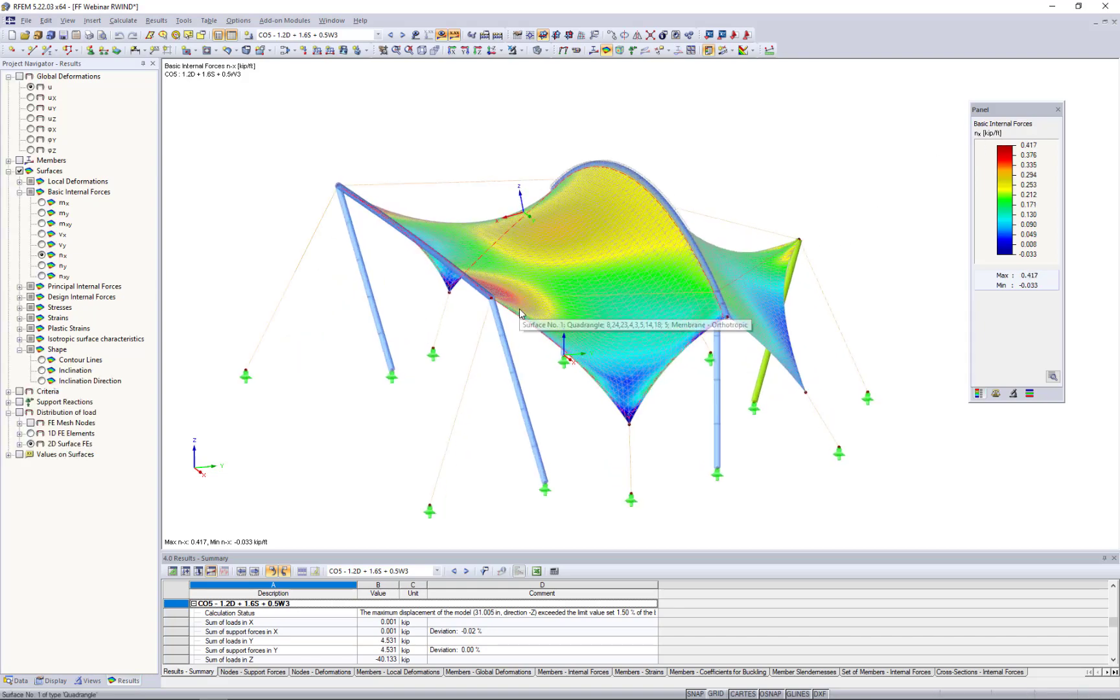
{"action": "middle_click_drag", "start_coordinate": [665, 327], "coordinate": [554, 315], "text": "ctrl"}
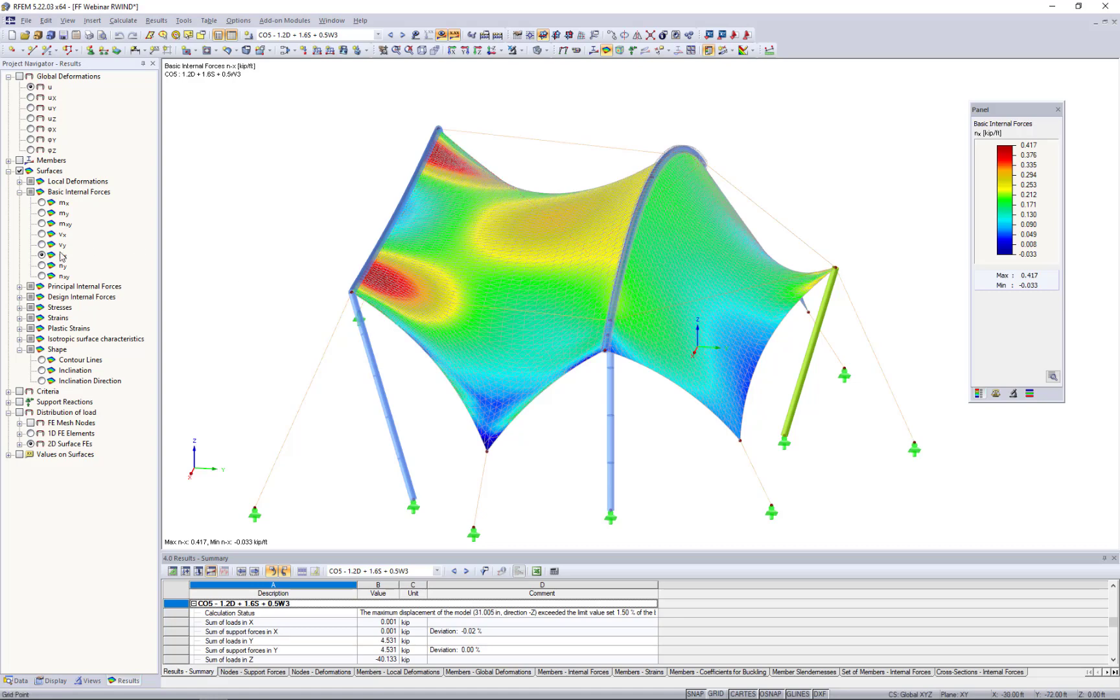
{"action": "left_click", "coordinate": [42, 266]}
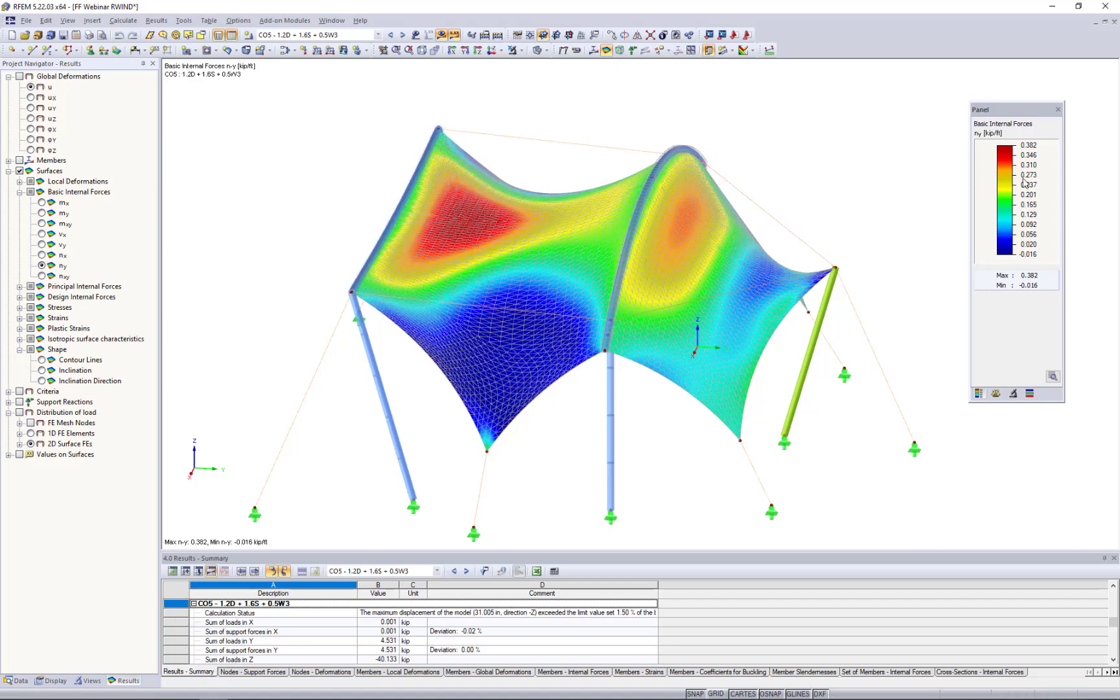
{"action": "middle_click_drag", "start_coordinate": [450, 411], "coordinate": [515, 382], "text": "ctrl"}
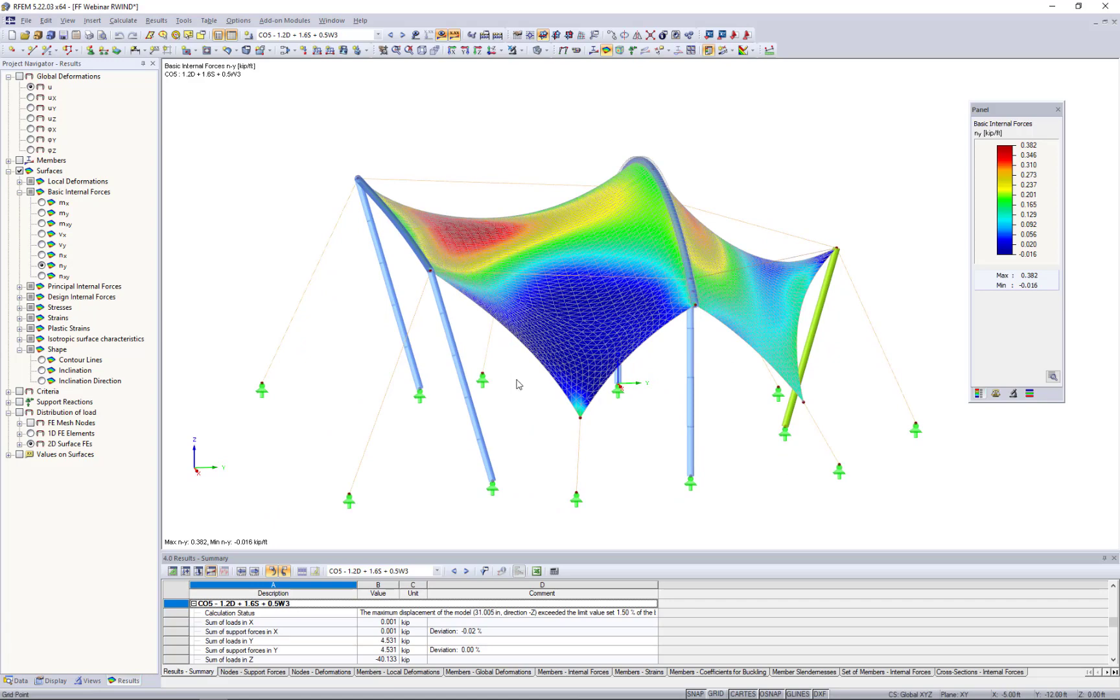
Step: Hide the surface results and display the member bending moments Mz for load combination CO5
{"action": "left_click", "coordinate": [8, 171]}
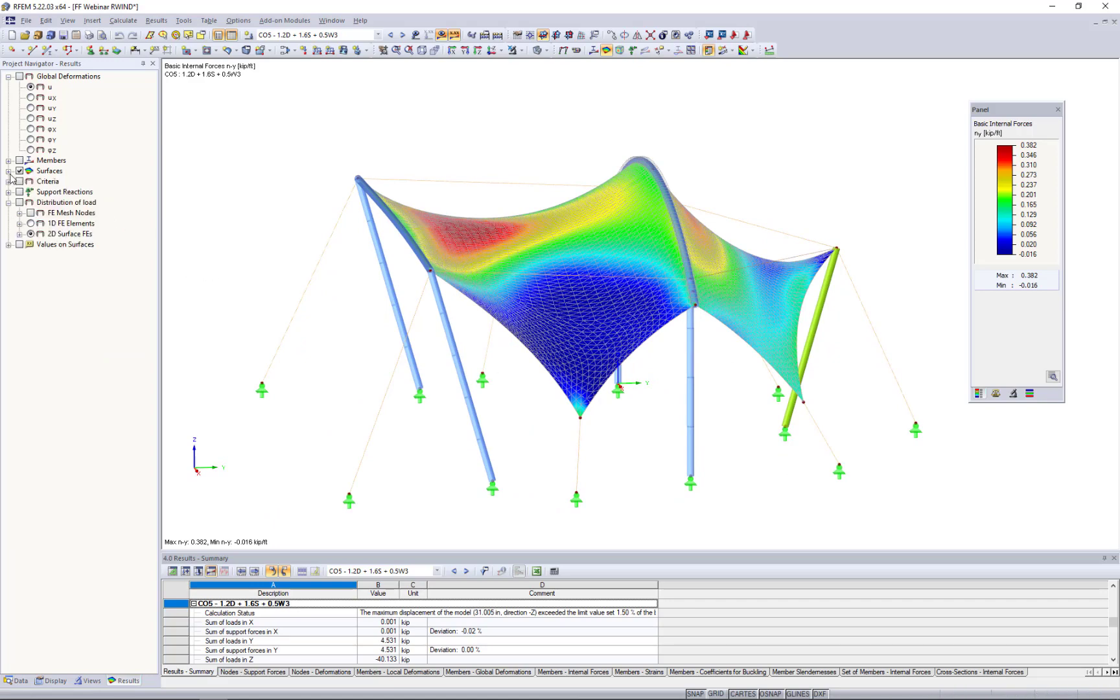
{"action": "left_click", "coordinate": [19, 172]}
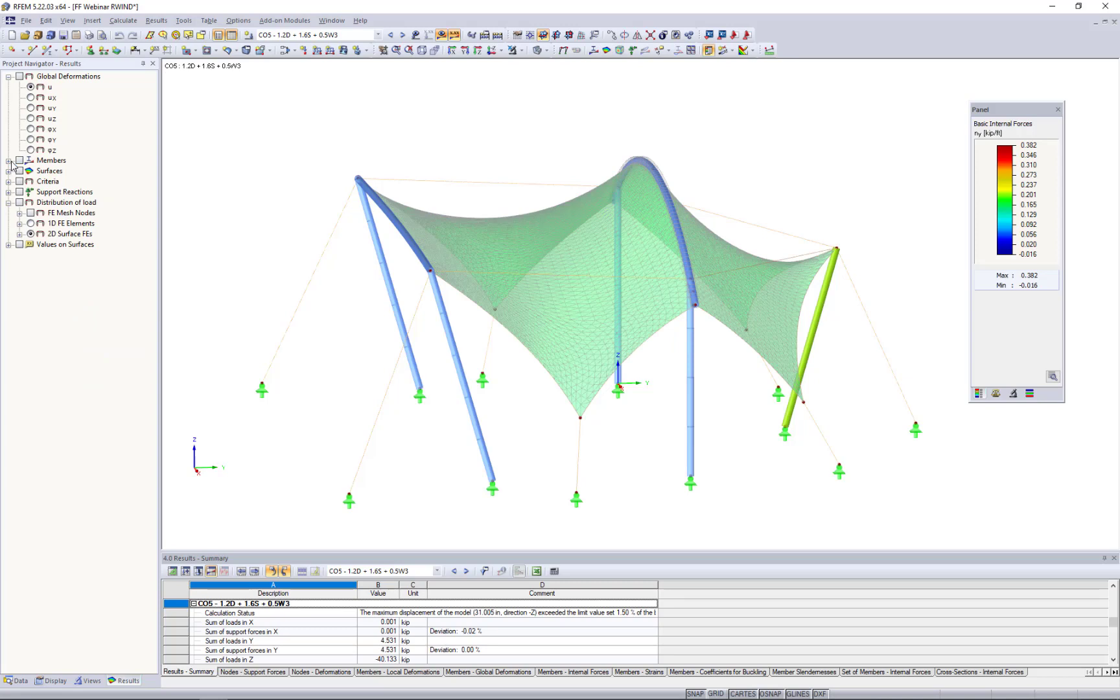
{"action": "left_click", "coordinate": [19, 161]}
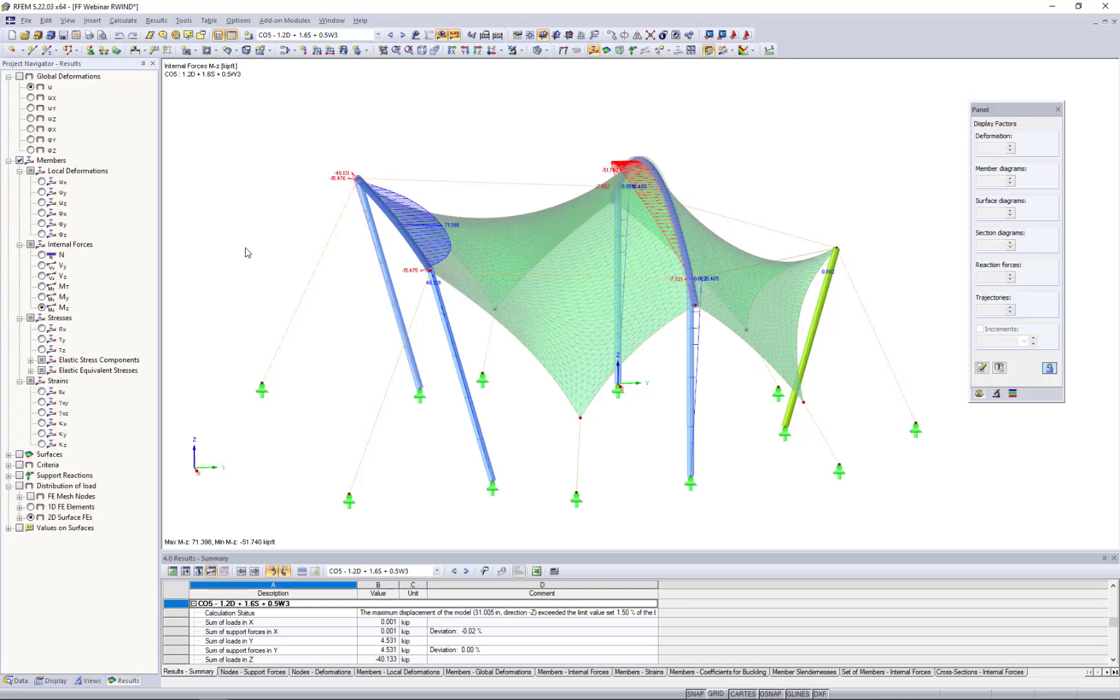
{"action": "middle_click_drag", "start_coordinate": [327, 267], "coordinate": [409, 289], "text": "ctrl"}
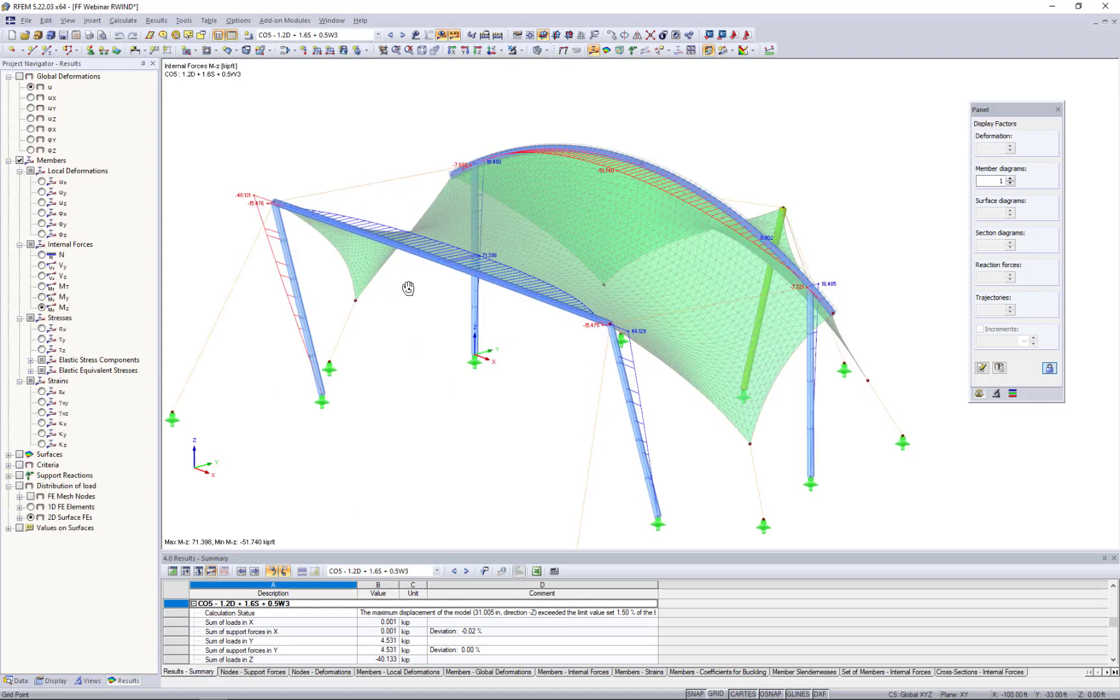
Step: Display the member axial forces N and show the model in wireframe to examine the diagrams
{"action": "left_click", "coordinate": [42, 255]}
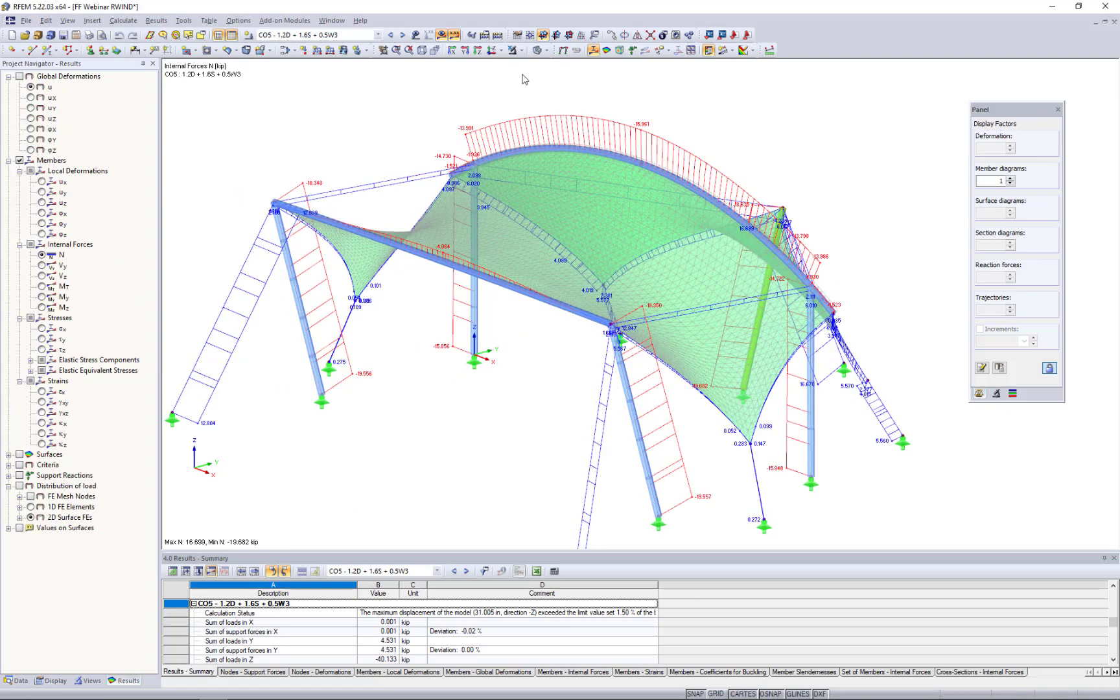
{"action": "left_click", "coordinate": [541, 54]}
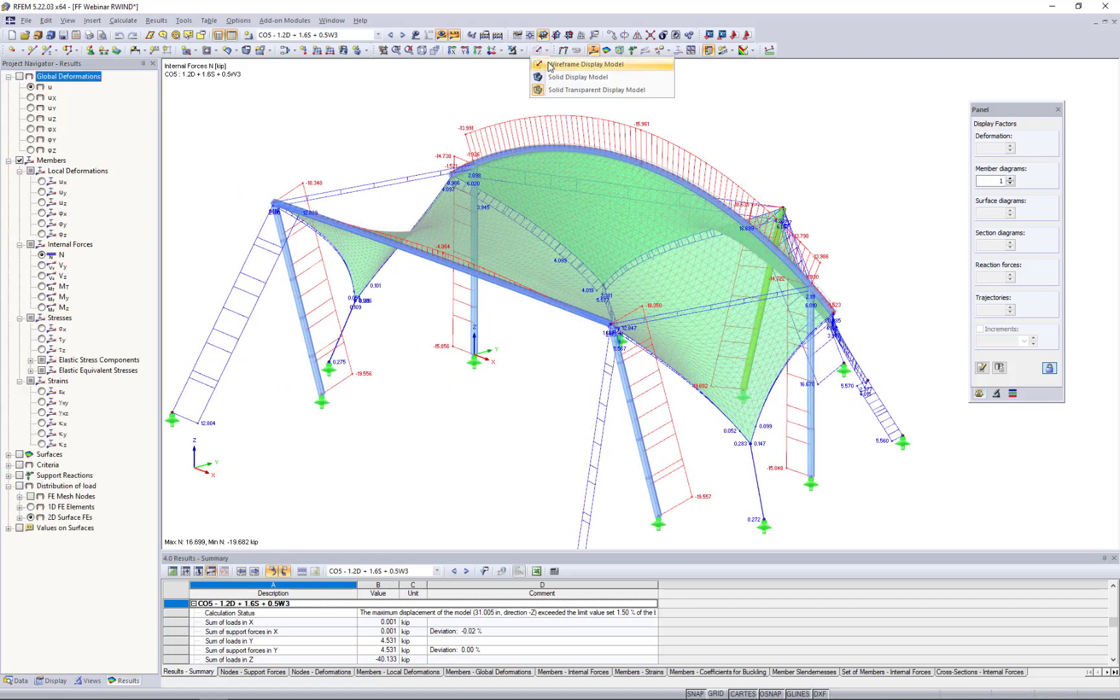
{"action": "left_click", "coordinate": [571, 60]}
{"action": "middle_click_drag", "start_coordinate": [512, 374], "coordinate": [535, 338]}
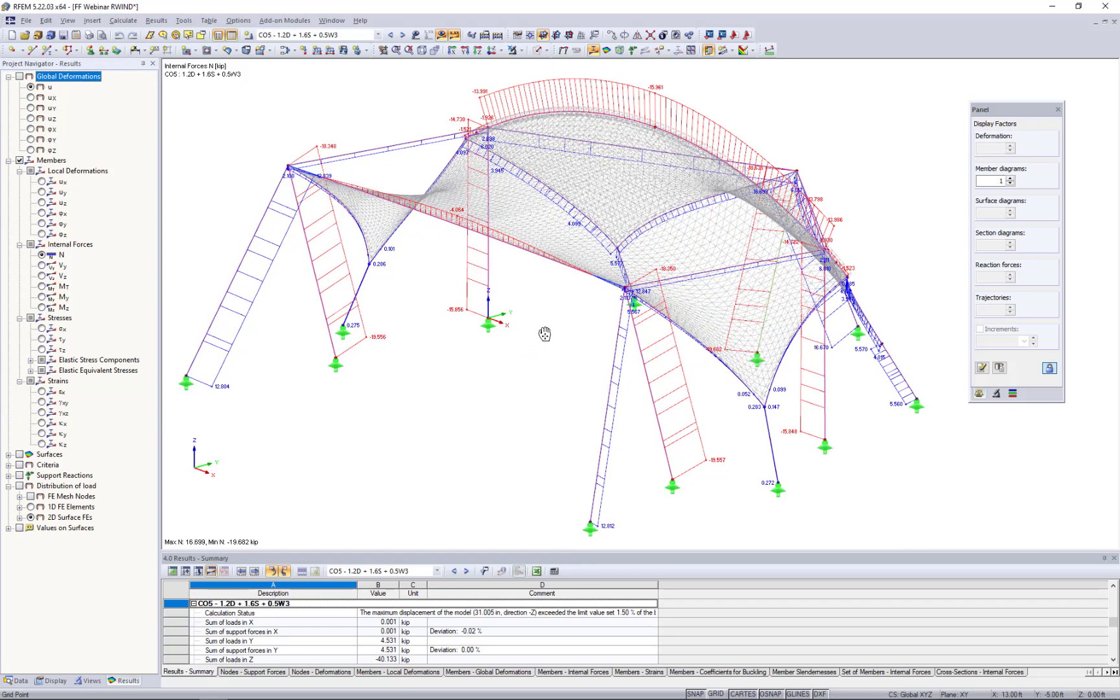
{"action": "scroll", "coordinate": [545, 333], "scroll_direction": "down", "scroll_amount": 1}
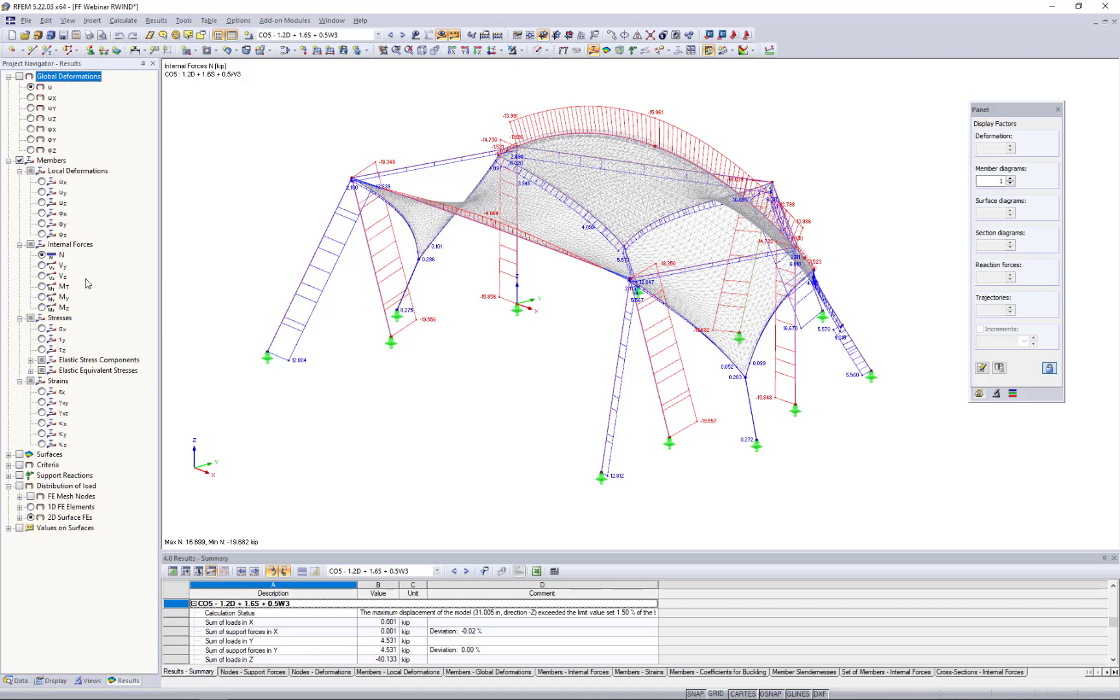
Step: Review the member shear forces Vy and Vz and the bending moments My and Mz for CO5
{"action": "left_click", "coordinate": [42, 266]}
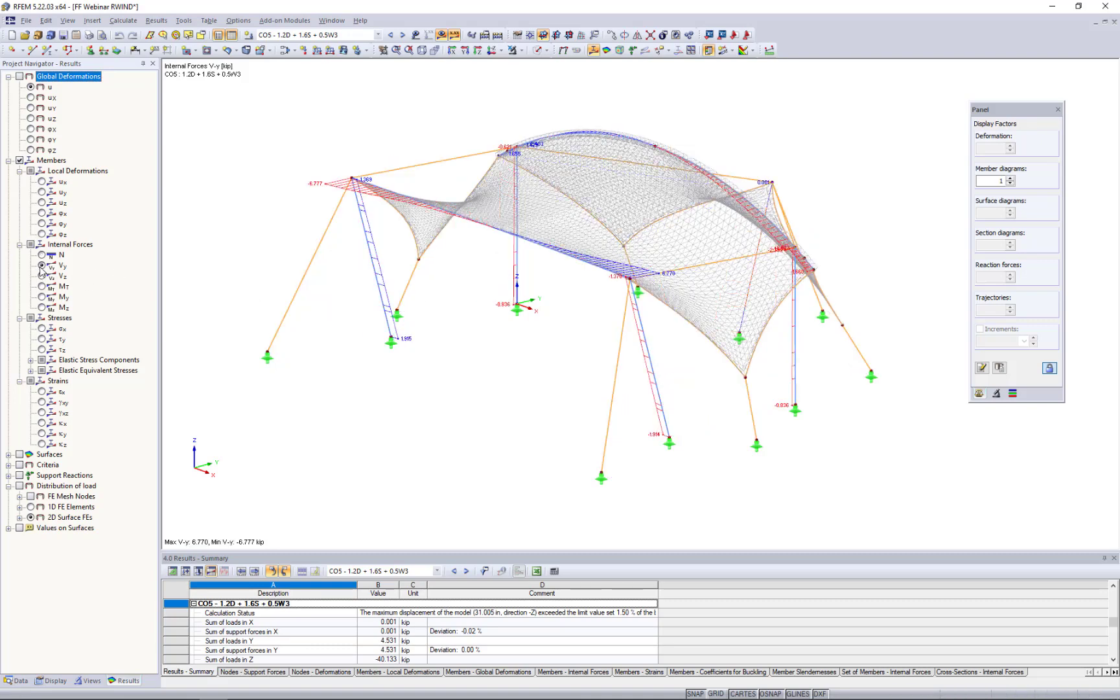
{"action": "left_click", "coordinate": [42, 276]}
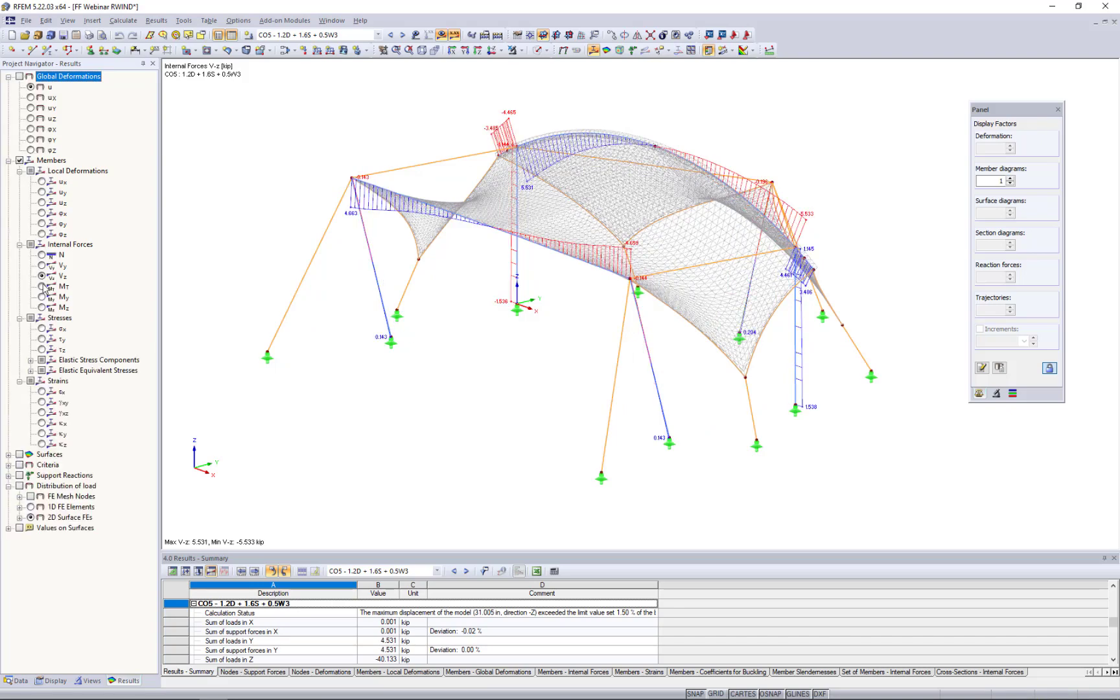
{"action": "left_click", "coordinate": [43, 298]}
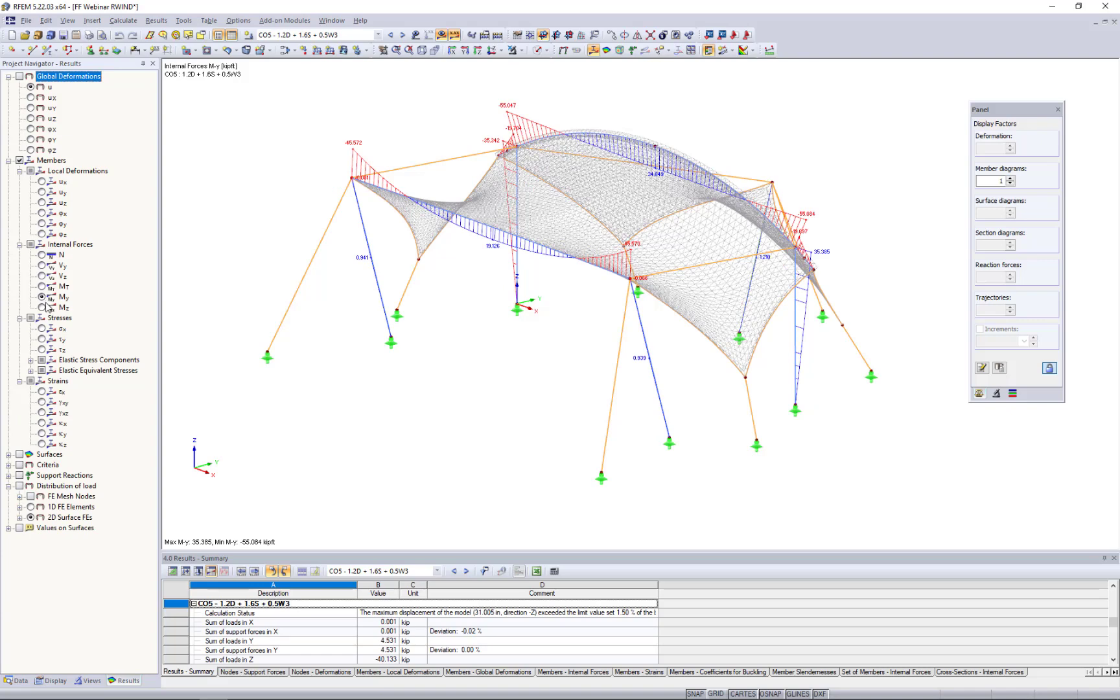
{"action": "left_click", "coordinate": [42, 308]}
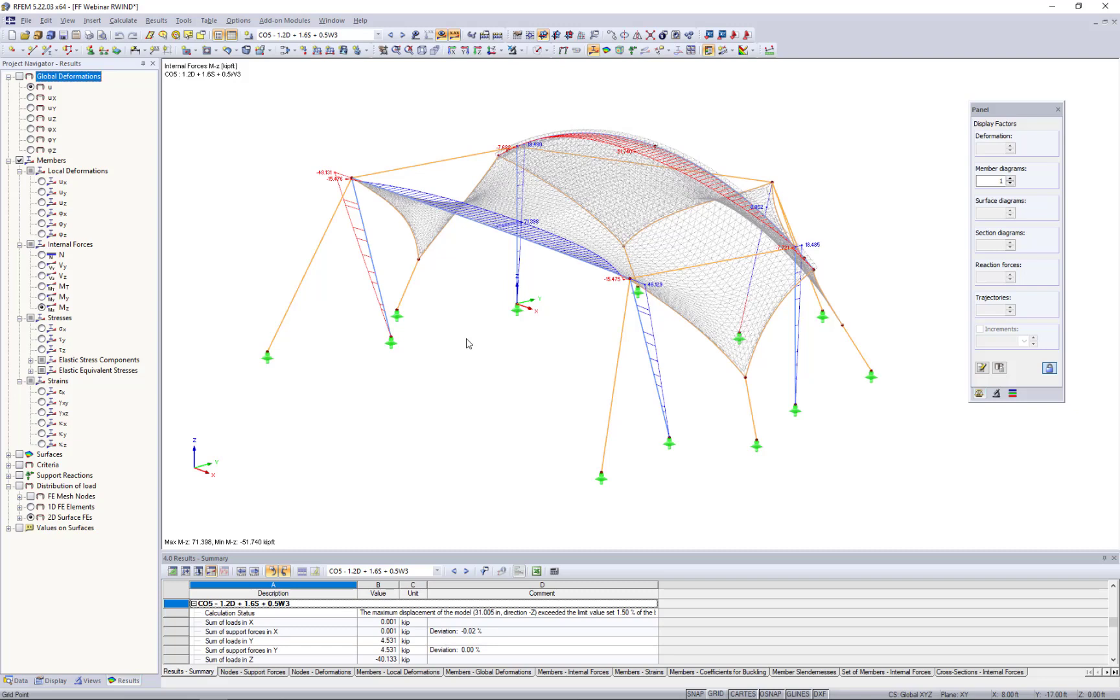
Step: Turn off the results display and leave the model shown as a wireframe
{"action": "left_click", "coordinate": [442, 35]}
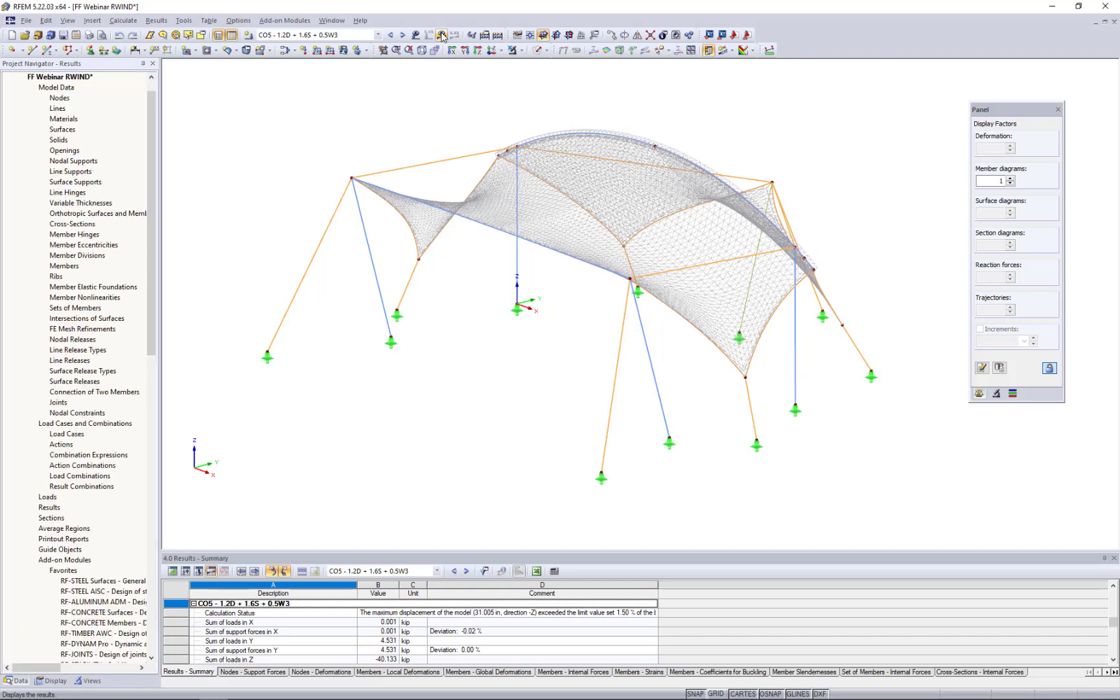
{"action": "left_click", "coordinate": [546, 58]}
{"action": "left_click", "coordinate": [558, 95]}
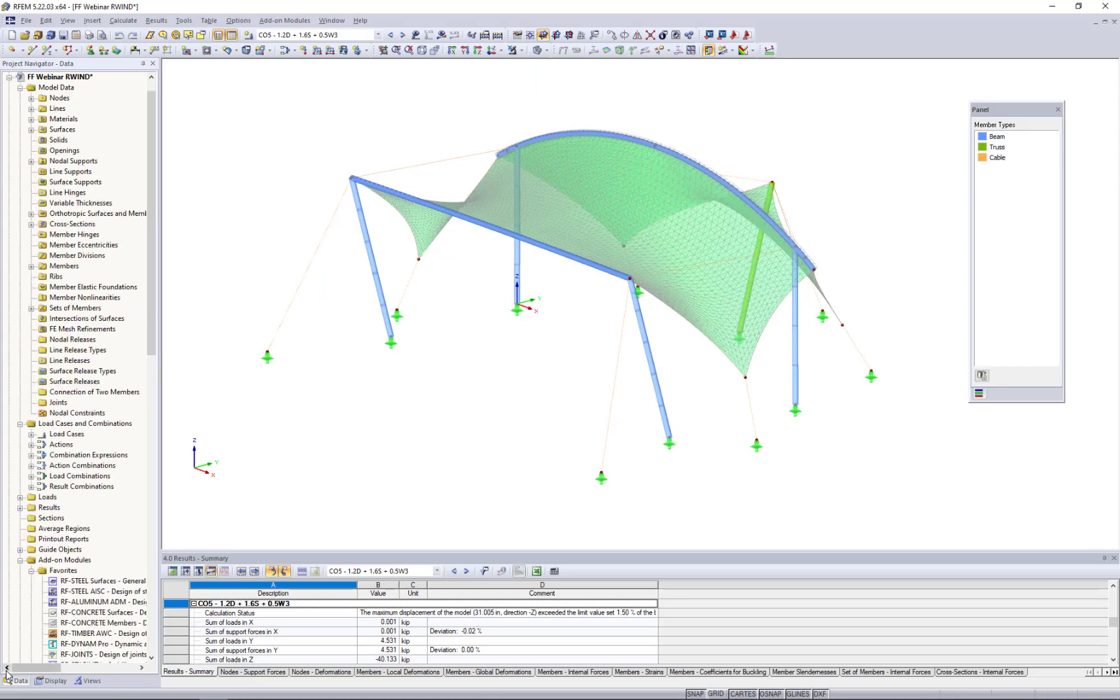
{"action": "left_click", "coordinate": [546, 51]}
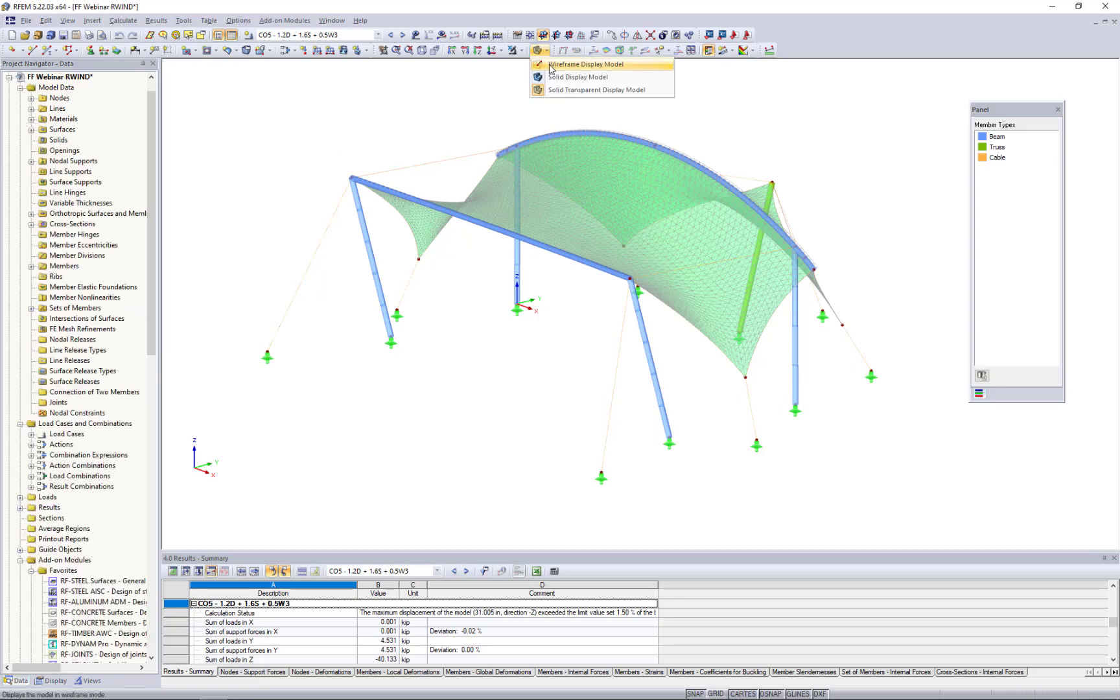
{"action": "left_click", "coordinate": [551, 65]}
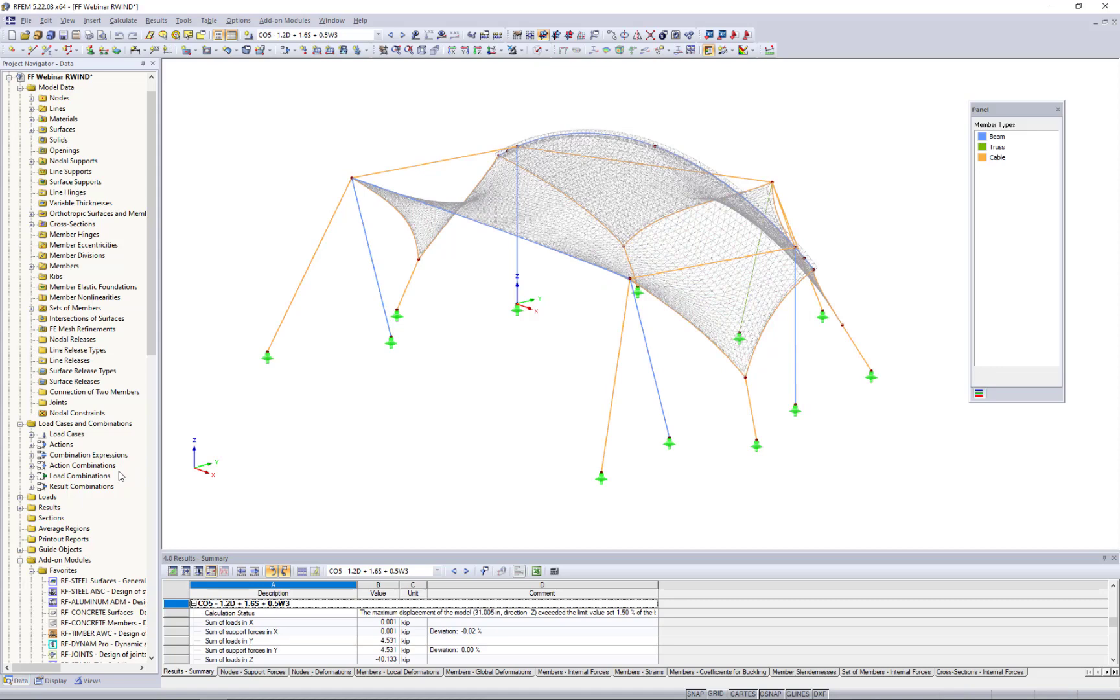
Step: Open the RF-STABILITY add-on module without activating FE mesh division for straight members
{"action": "scroll", "coordinate": [121, 477], "scroll_direction": "down", "scroll_amount": 4}
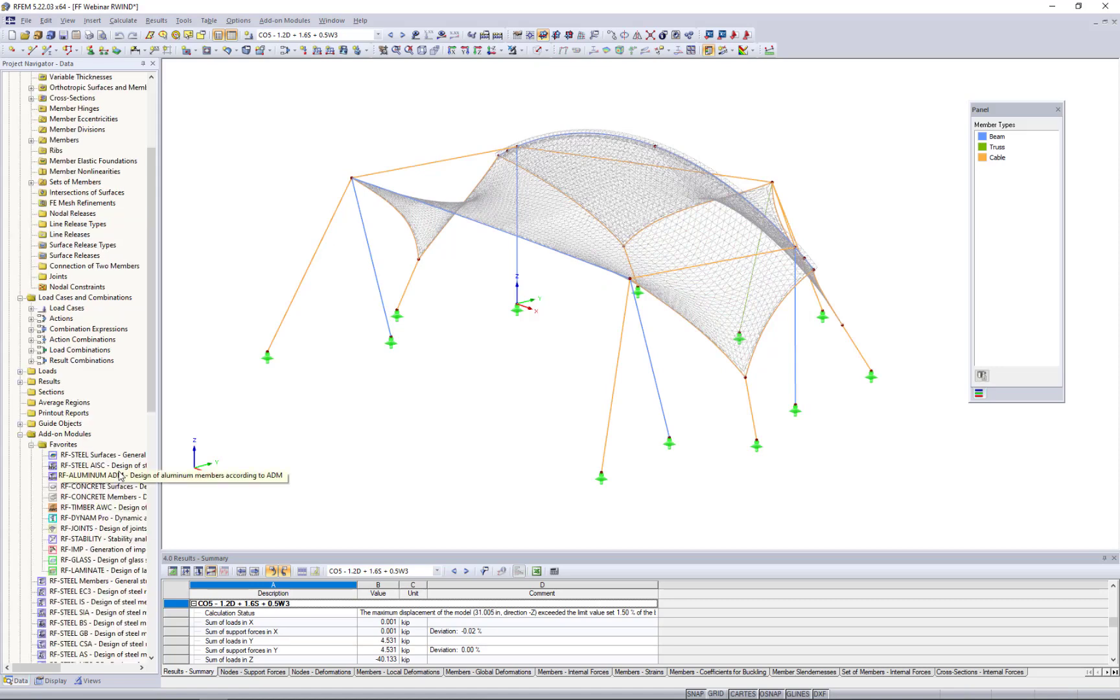
{"action": "double_click", "coordinate": [78, 539]}
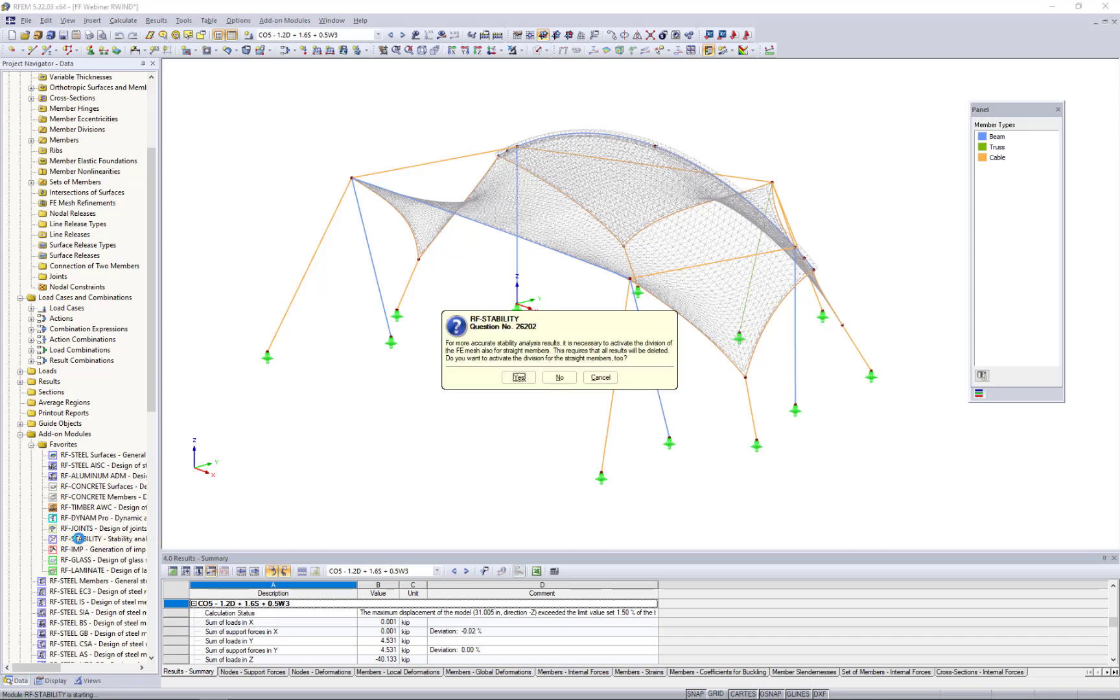
{"action": "left_click", "coordinate": [561, 378]}
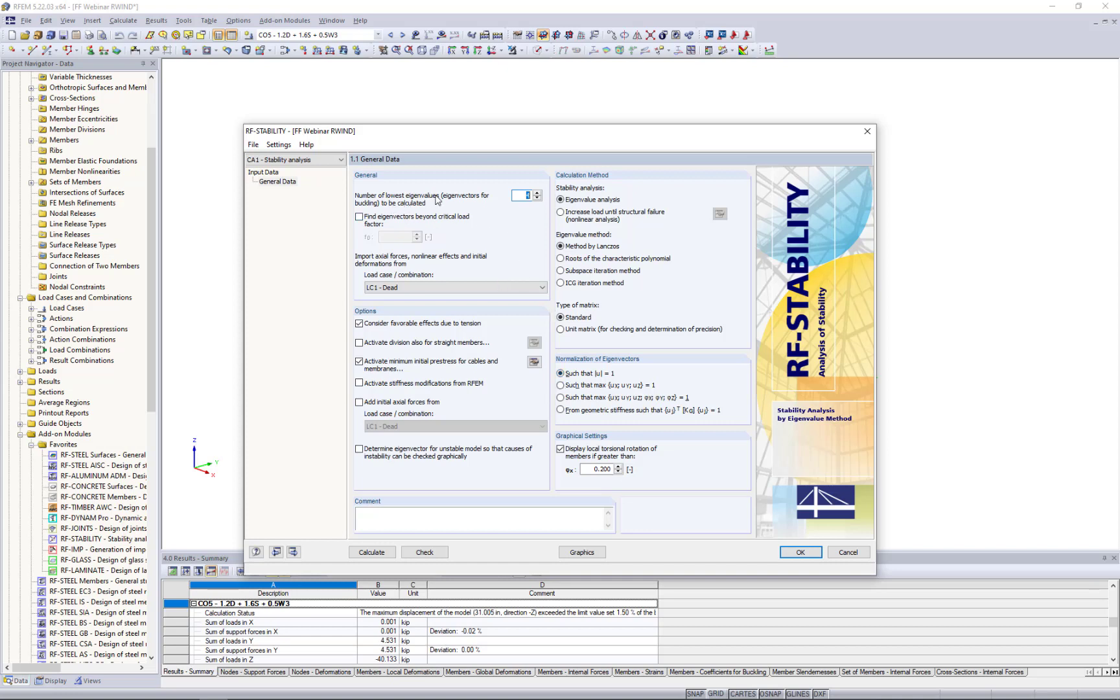
Step: Set the stability analysis to the 6 lowest eigenvalues and import axial forces from CO2 - 1.2D + 1.6S
{"action": "left_click", "coordinate": [519, 197]}
{"action": "double_click", "coordinate": [542, 199]}
{"action": "key", "text": "BackSpace"}
{"action": "left_click", "coordinate": [406, 289]}
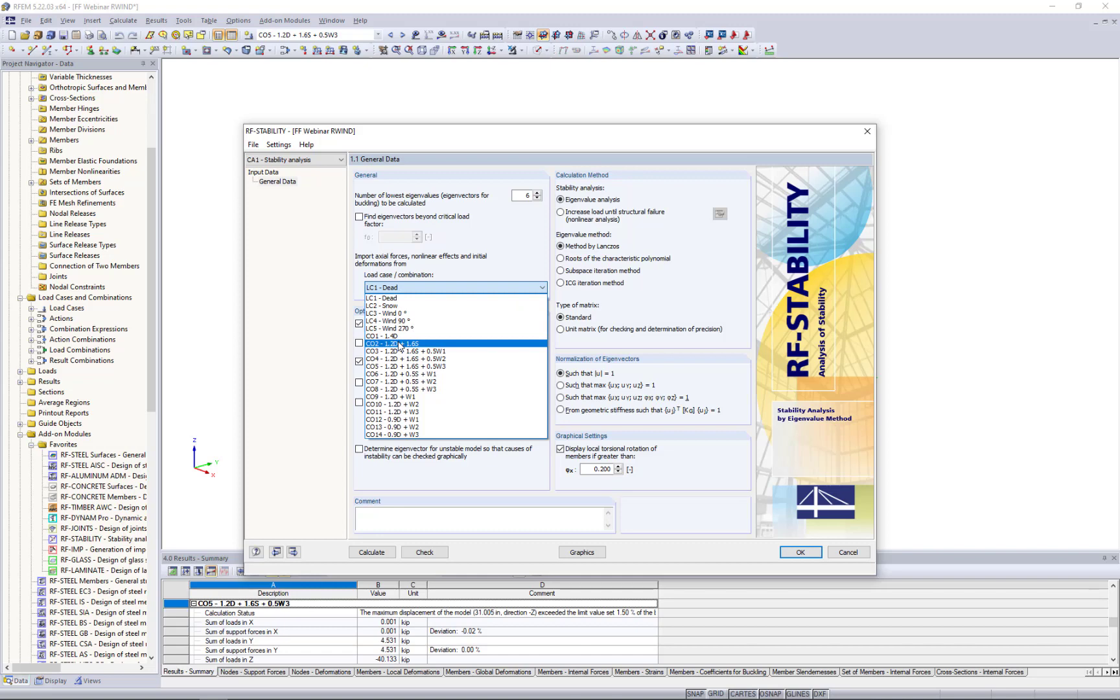
{"action": "left_click", "coordinate": [401, 344]}
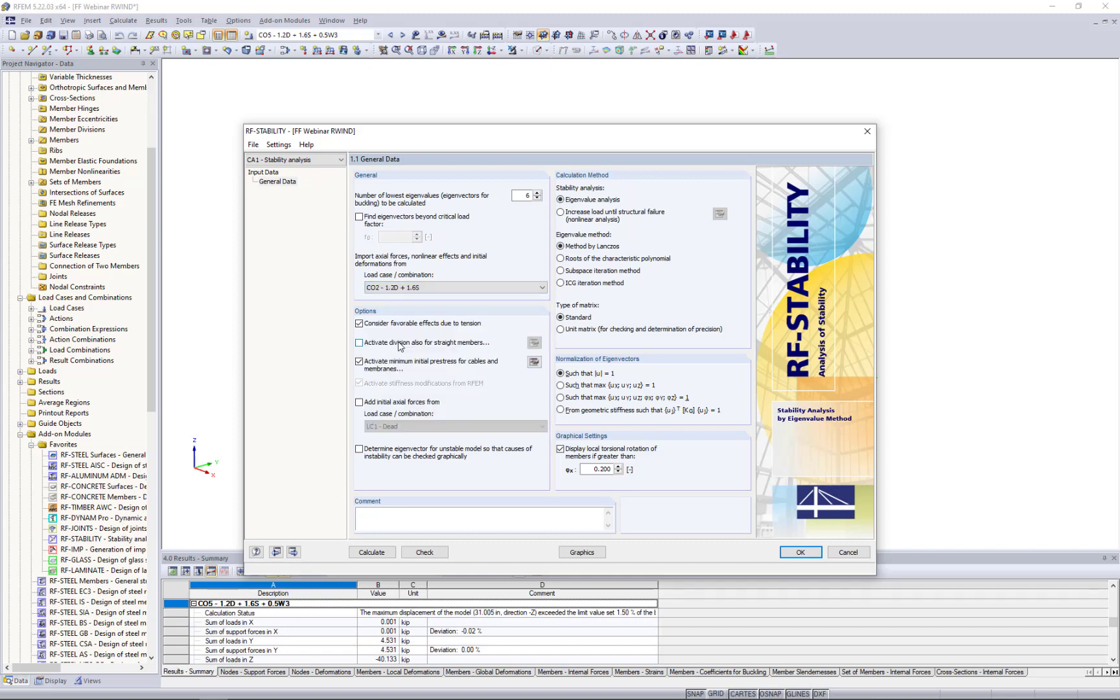
Step: Calculate the stability analysis and review its general data and critical load factors
{"action": "left_click", "coordinate": [371, 553]}
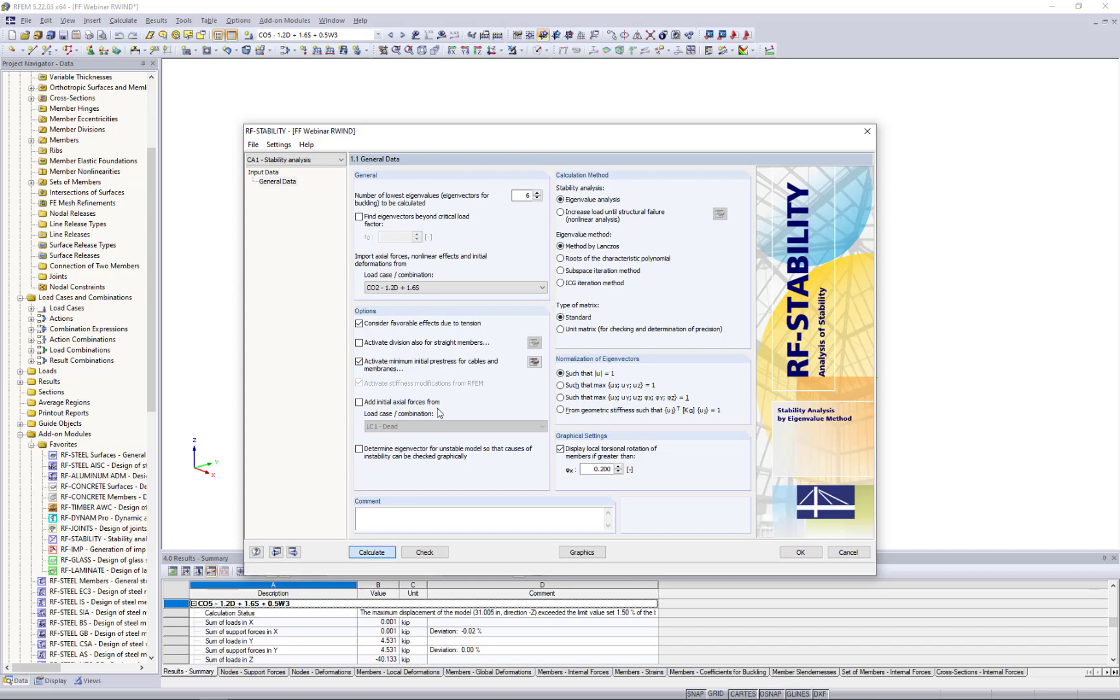
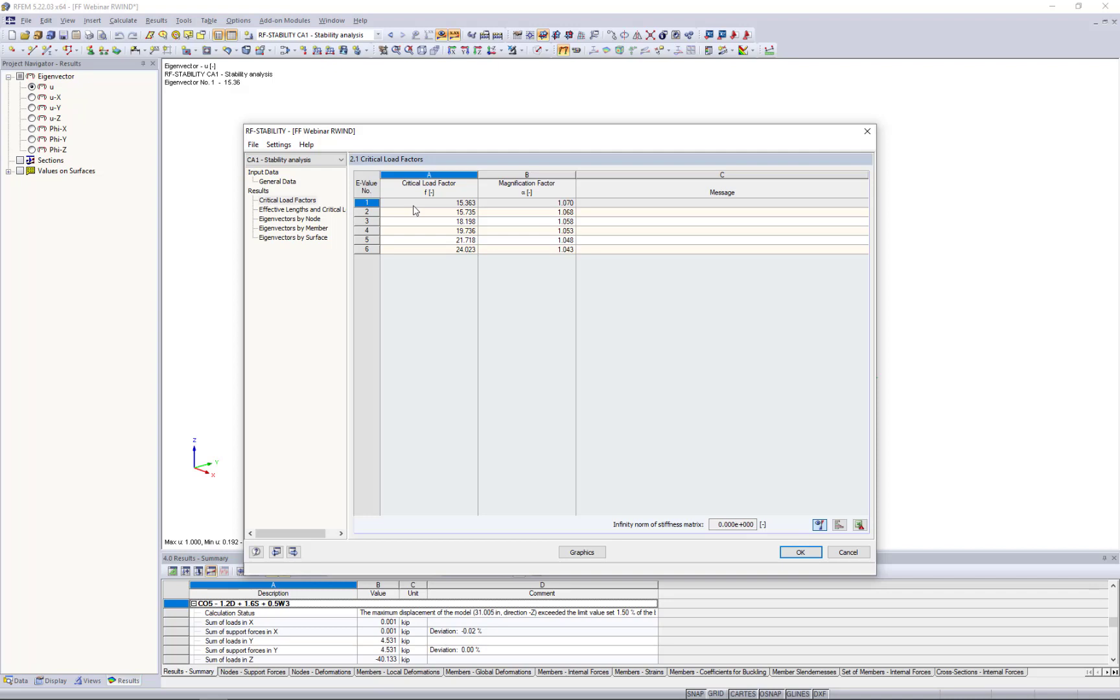
{"action": "left_click", "coordinate": [277, 181]}
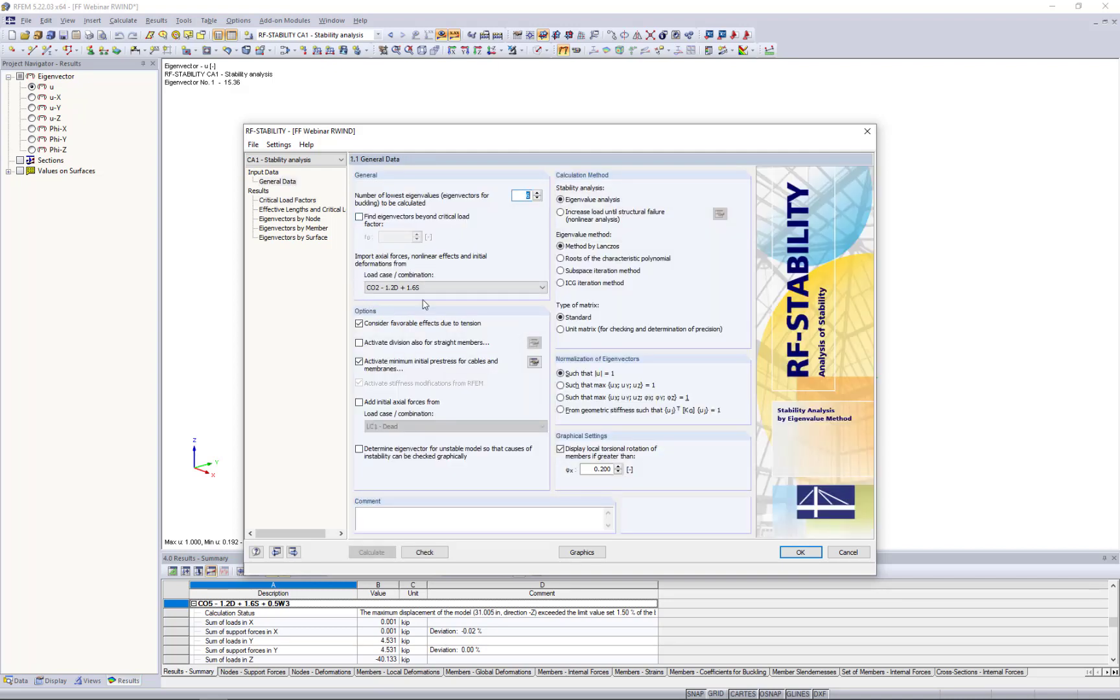
{"action": "left_click", "coordinate": [309, 200]}
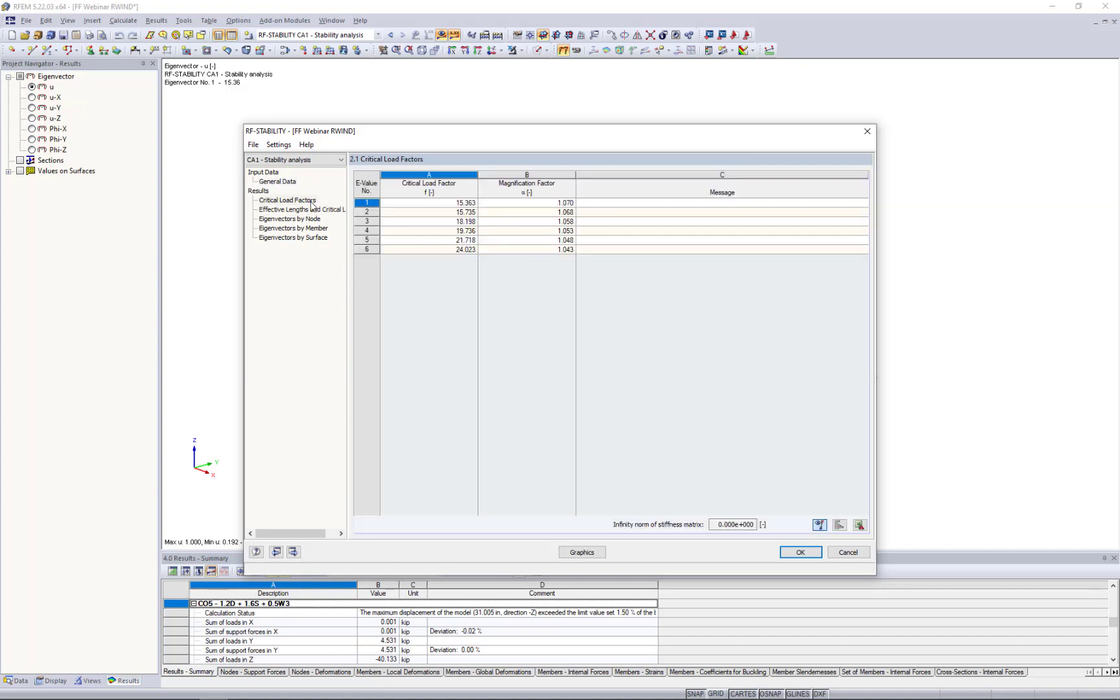
Step: Move the RF-STABILITY window clear of the model and examine the buckling shapes of eigenvectors 1 to 3
{"action": "left_click_drag", "start_coordinate": [426, 130], "coordinate": [408, 252]}
{"action": "left_click_drag", "start_coordinate": [411, 295], "coordinate": [415, 366]}
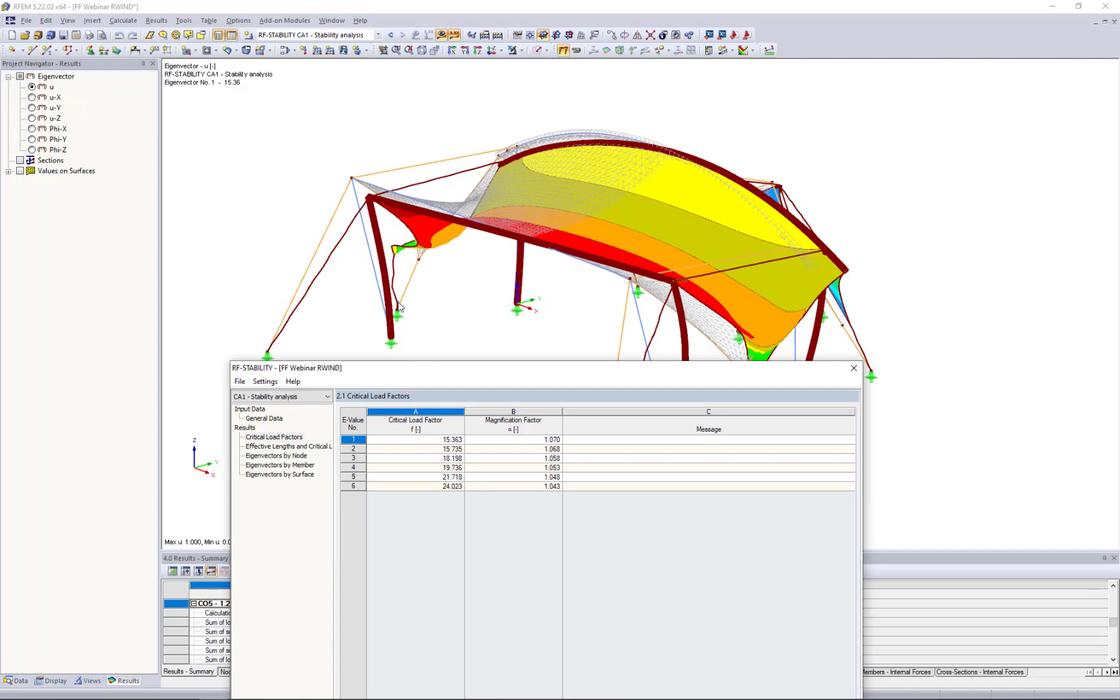
{"action": "left_click_drag", "start_coordinate": [423, 374], "coordinate": [434, 205]}
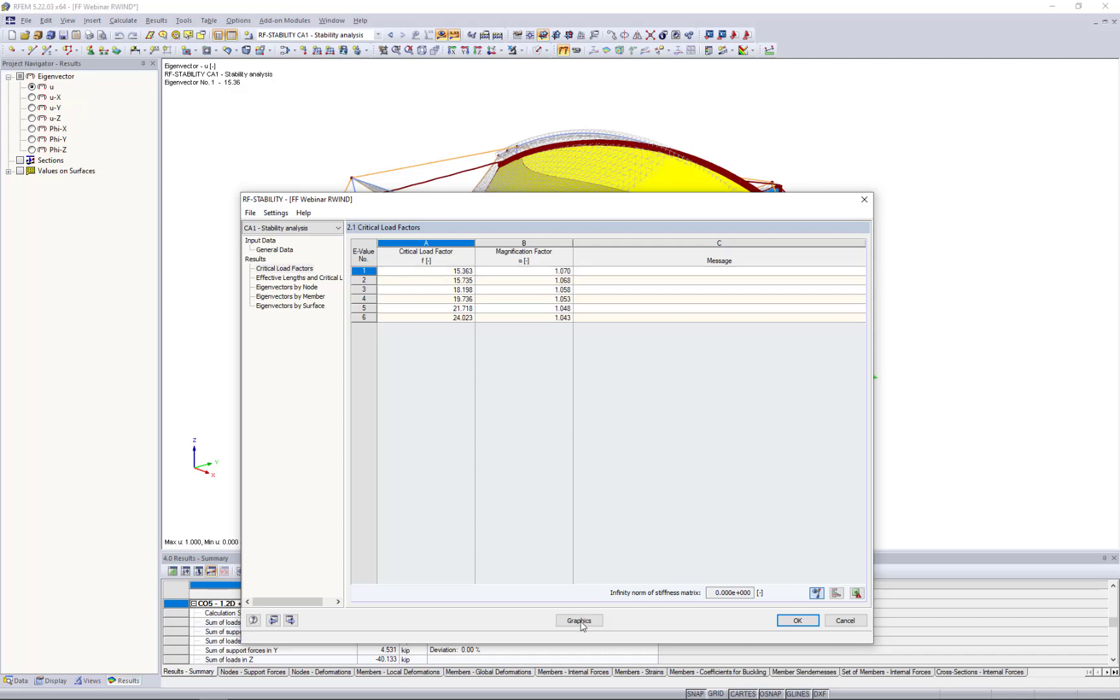
{"action": "left_click_drag", "start_coordinate": [579, 202], "coordinate": [610, 376]}
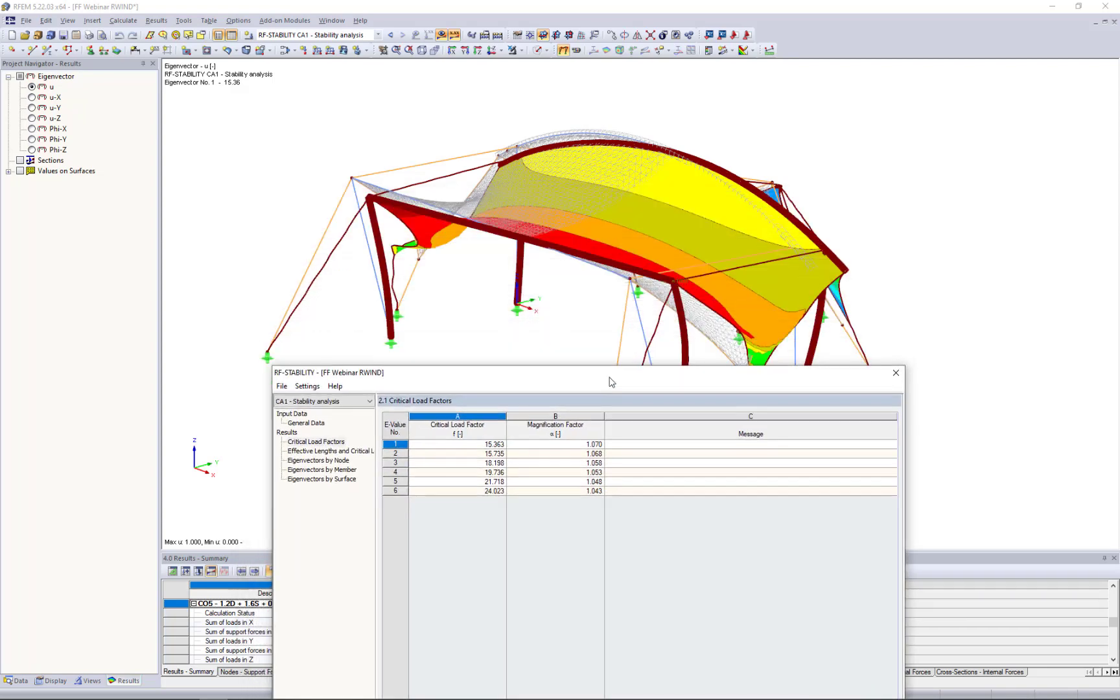
{"action": "left_click", "coordinate": [498, 455]}
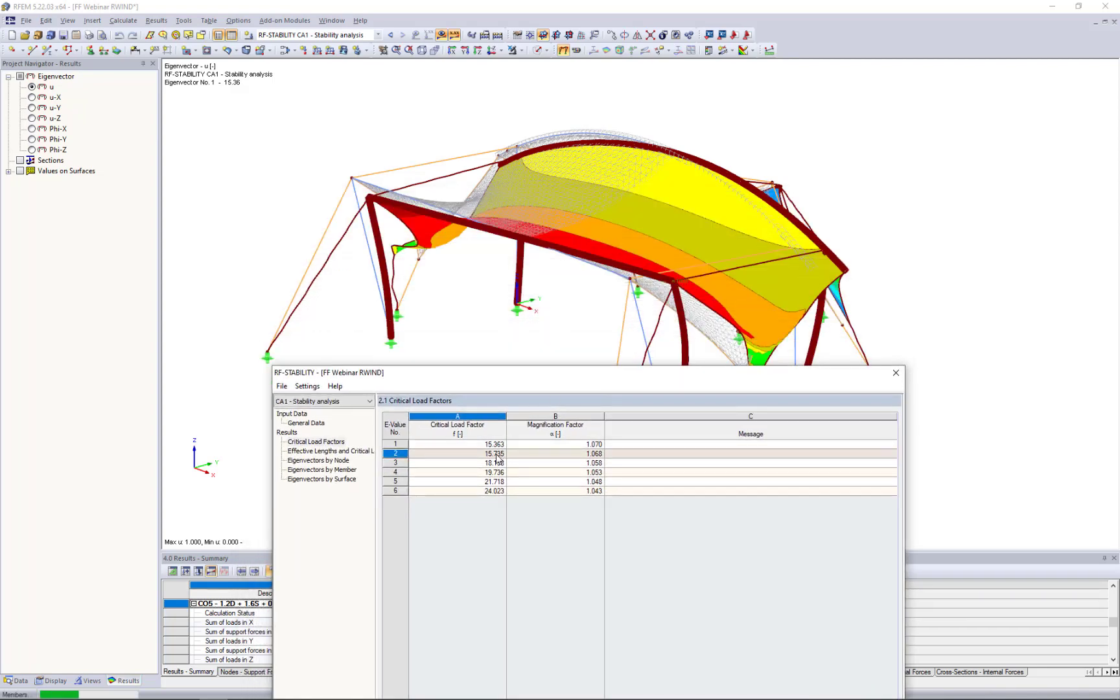
{"action": "left_click", "coordinate": [495, 464]}
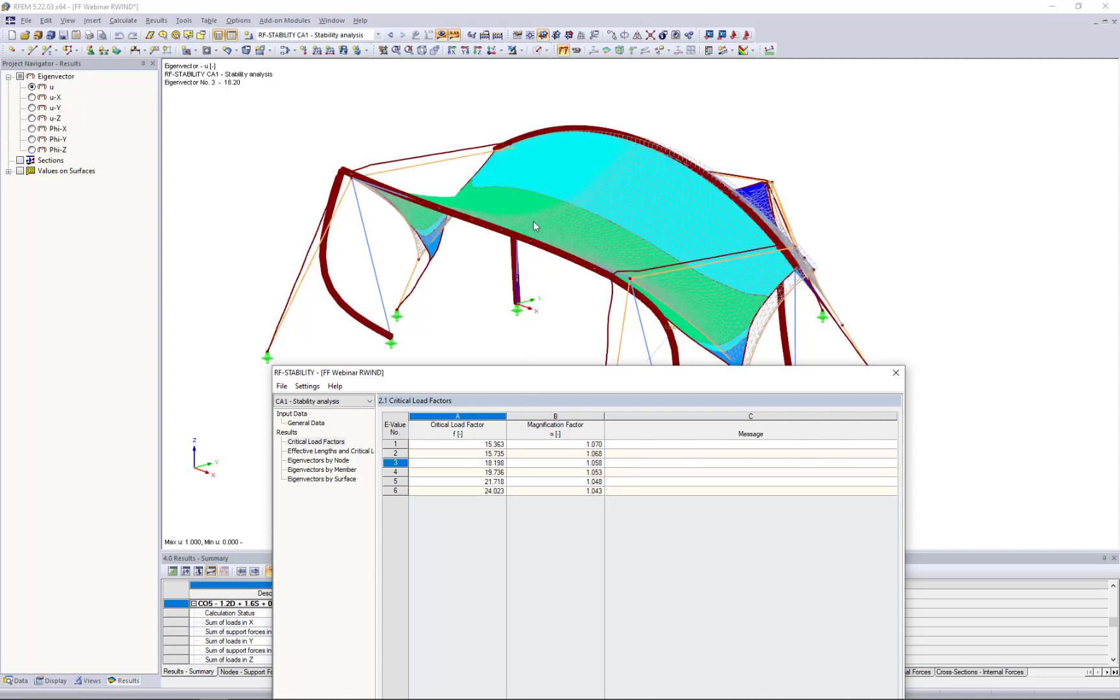
Step: Display the stability results on the model and examine the buckling shape of eigenvector 1 (15.36)
{"action": "left_click", "coordinate": [607, 624]}
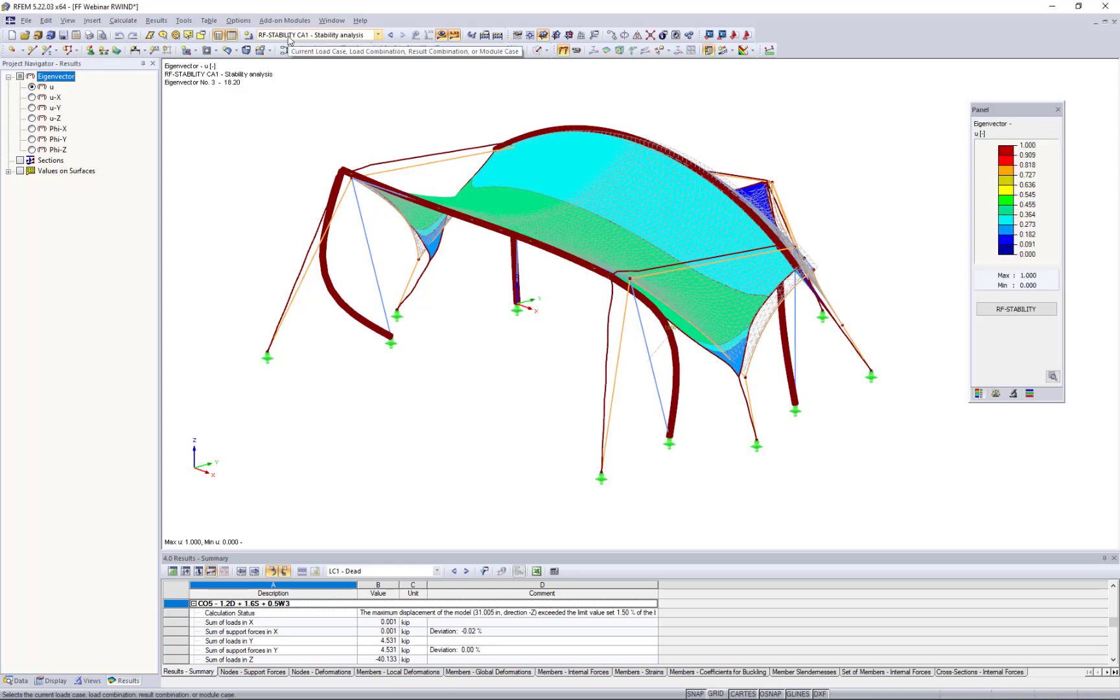
{"action": "left_click", "coordinate": [289, 38]}
{"action": "left_click", "coordinate": [289, 37]}
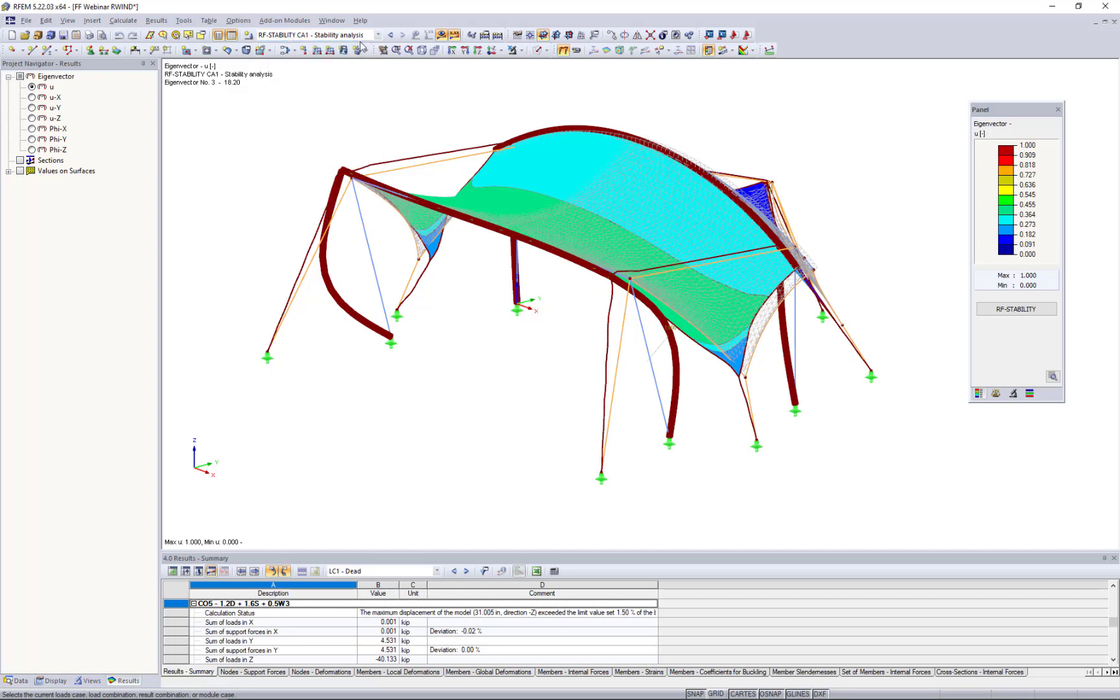
{"action": "left_click", "coordinate": [996, 393]}
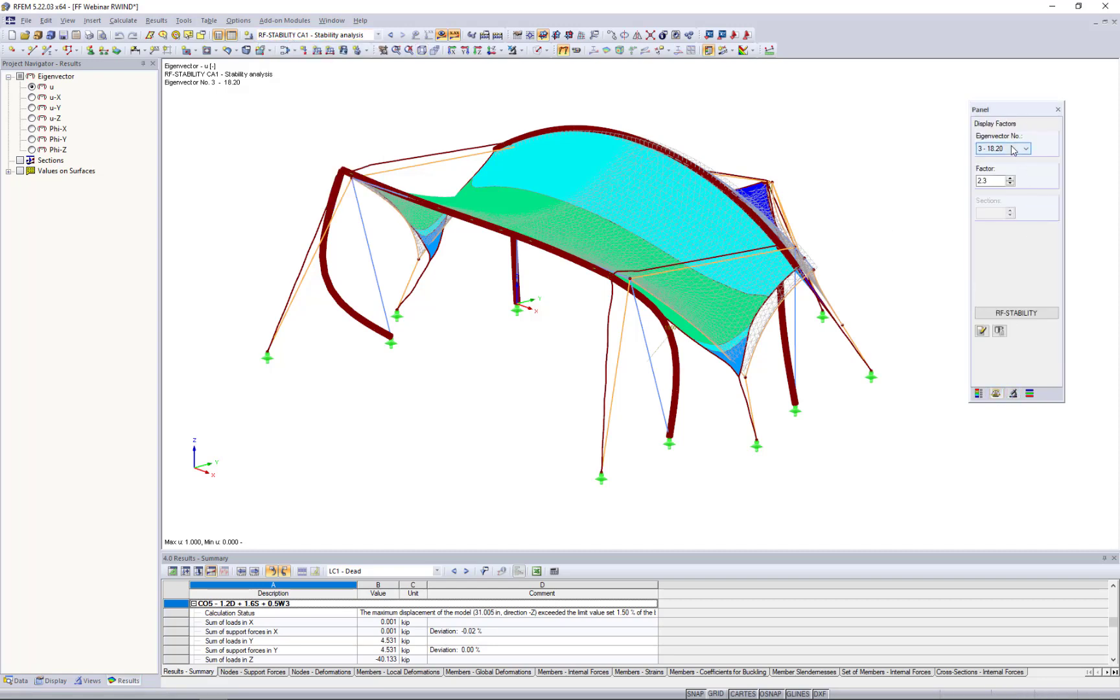
{"action": "left_click", "coordinate": [1004, 148]}
{"action": "left_click", "coordinate": [996, 160]}
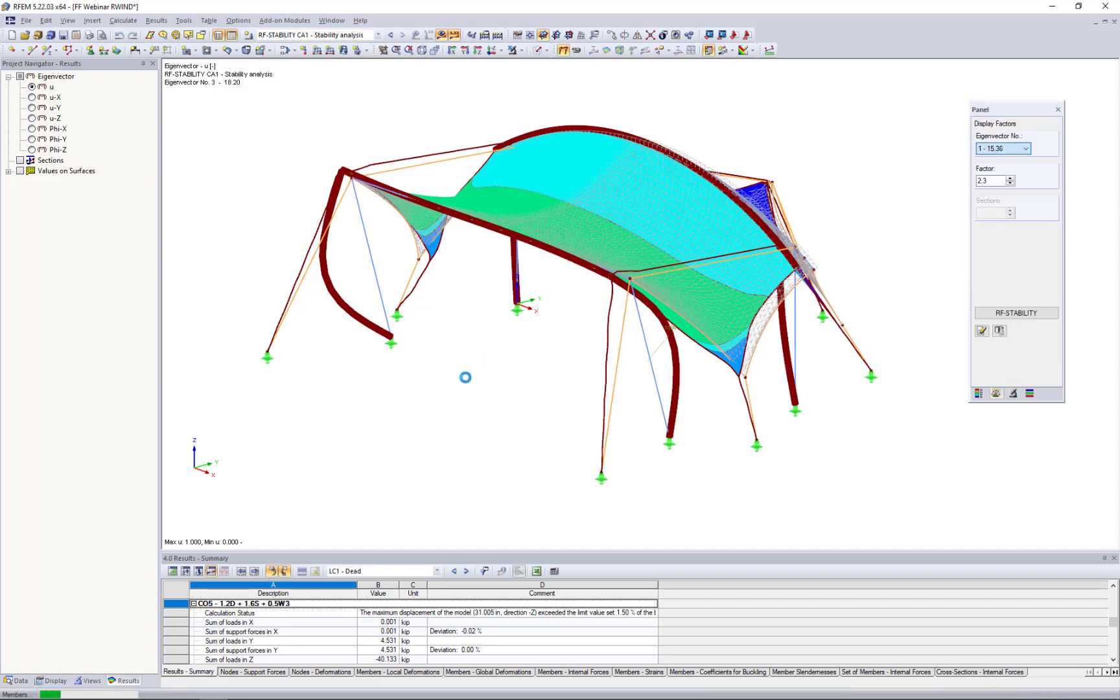
{"action": "middle_click_drag", "start_coordinate": [543, 360], "coordinate": [746, 291], "text": "ctrl"}
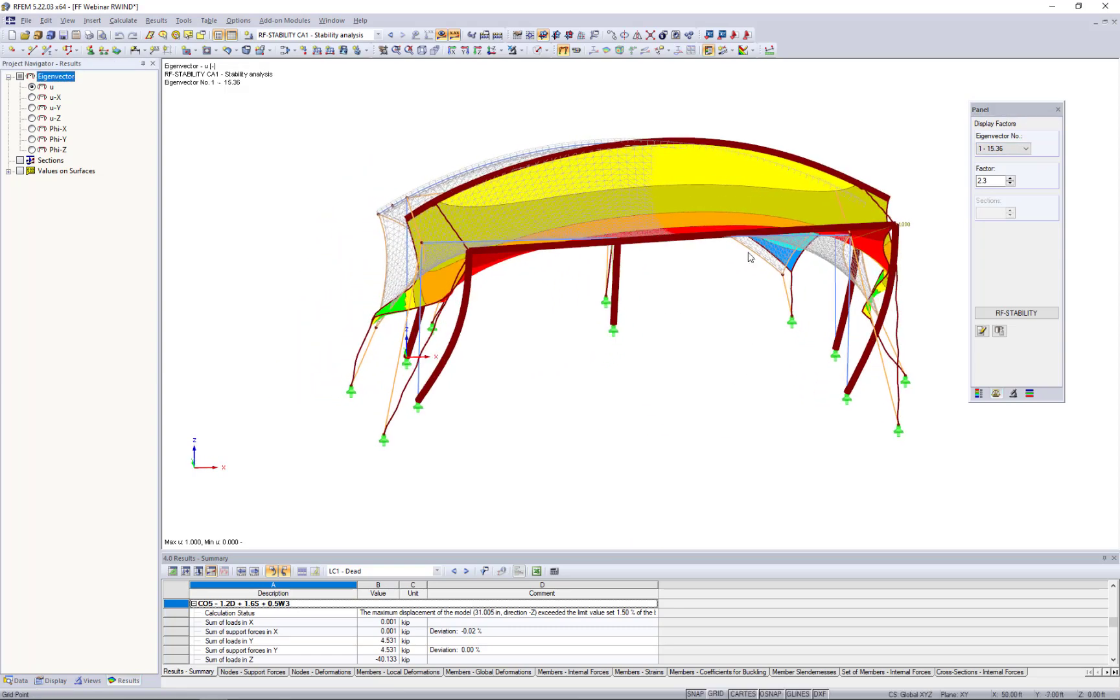
Step: Show the buckling results as plain deformed beam members without the colour scale, and examine the shape of eigenvector 2 (15.74)
{"action": "left_click", "coordinate": [751, 50]}
{"action": "left_click", "coordinate": [765, 137]}
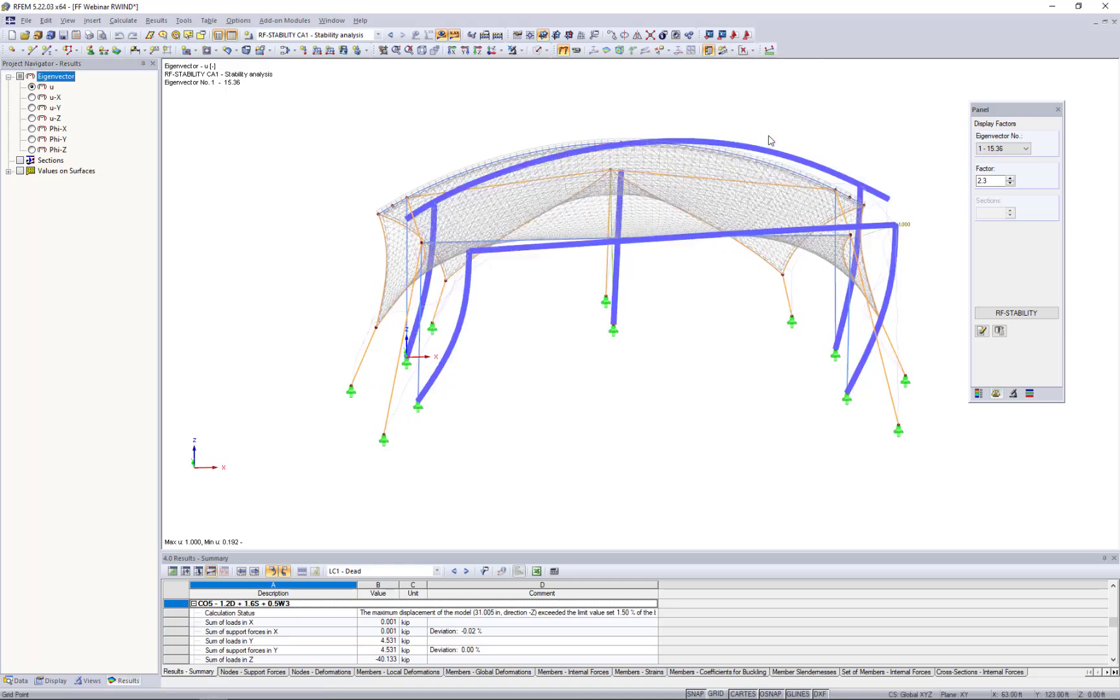
{"action": "middle_click_drag", "start_coordinate": [425, 314], "coordinate": [353, 310]}
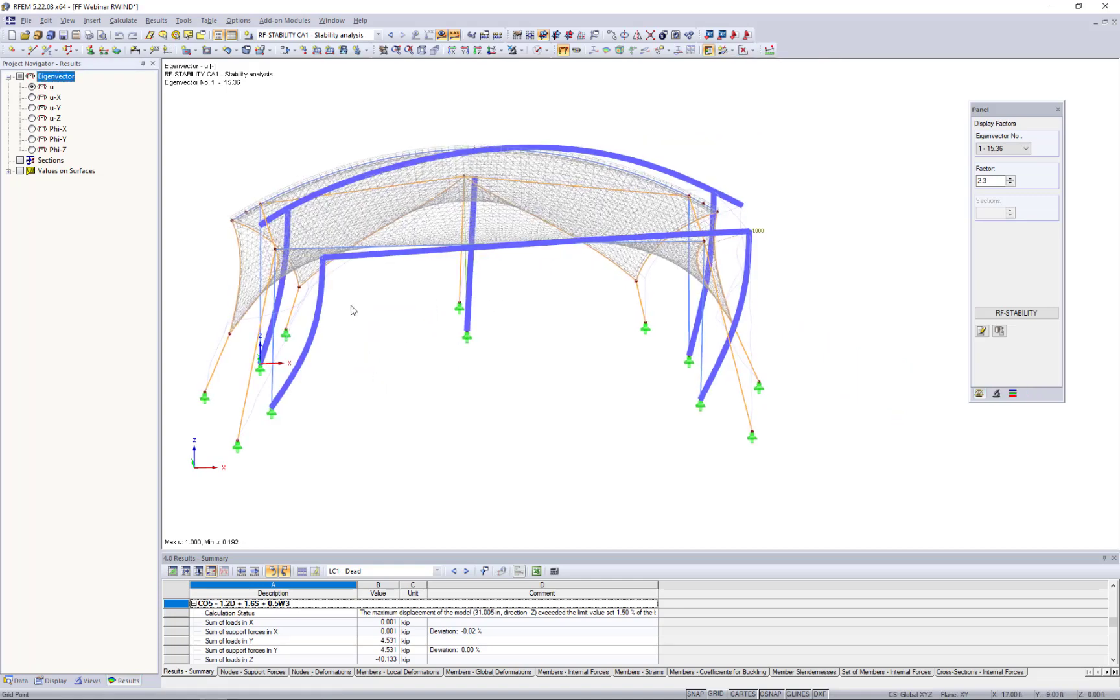
{"action": "left_click", "coordinate": [1001, 148]}
{"action": "left_click", "coordinate": [995, 167]}
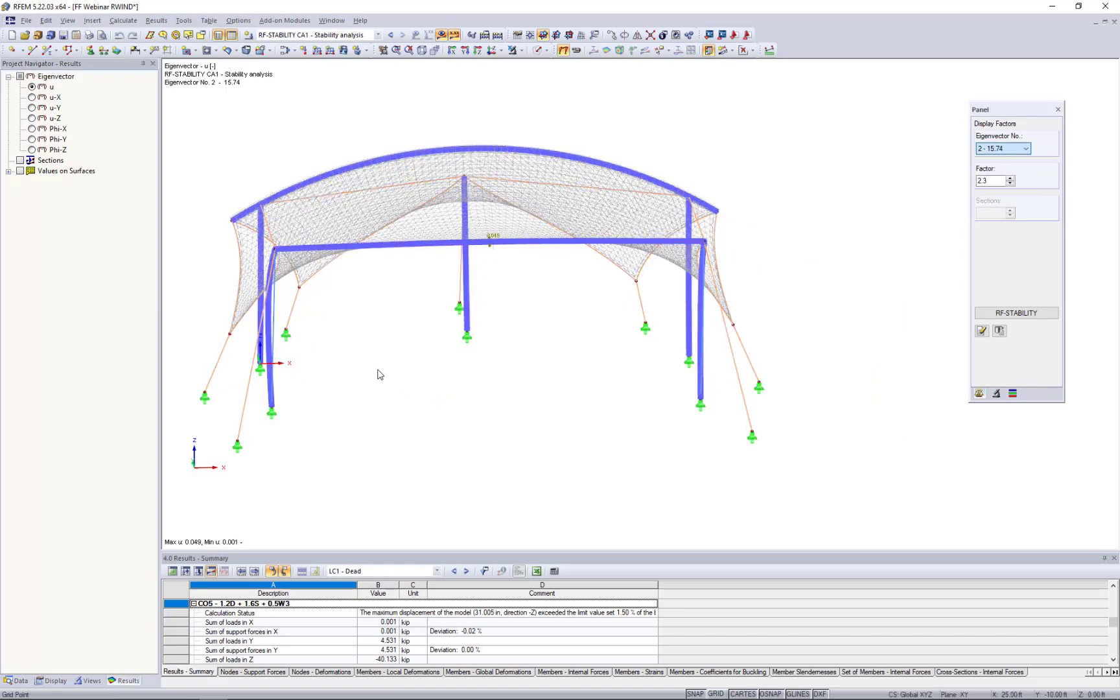
{"action": "middle_click_drag", "start_coordinate": [430, 388], "coordinate": [816, 315], "text": "ctrl"}
Step: Examine the buckling shapes of eigenvectors 3 (18.20) and 4 (19.74) from different sides
{"action": "left_click", "coordinate": [1004, 149]}
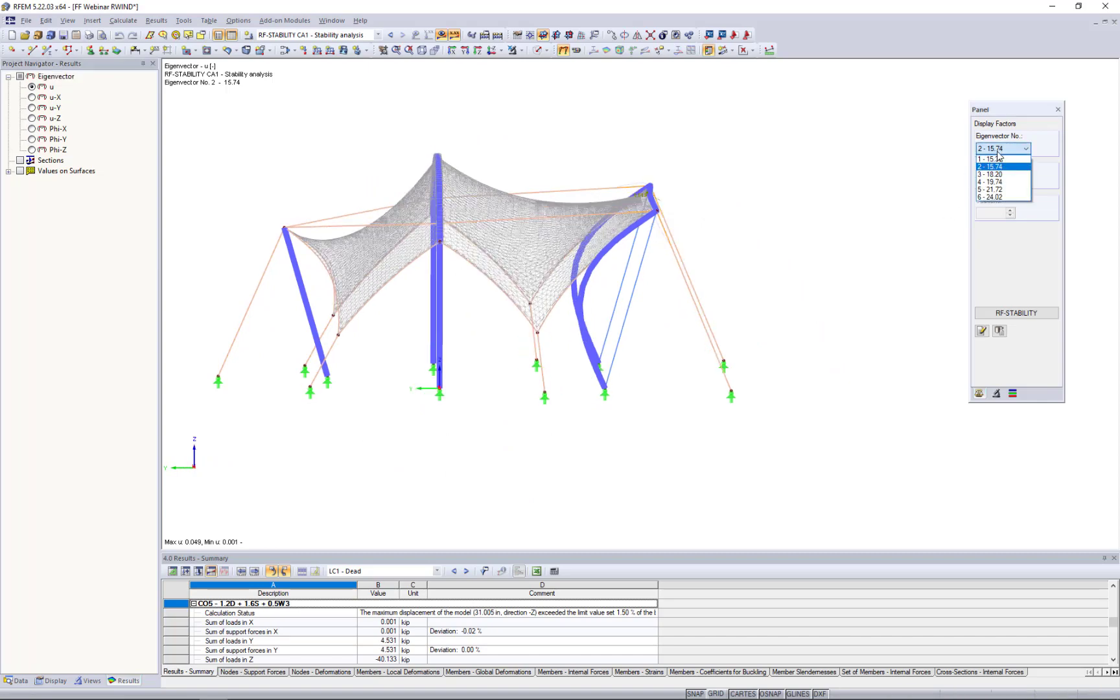
{"action": "left_click", "coordinate": [992, 176]}
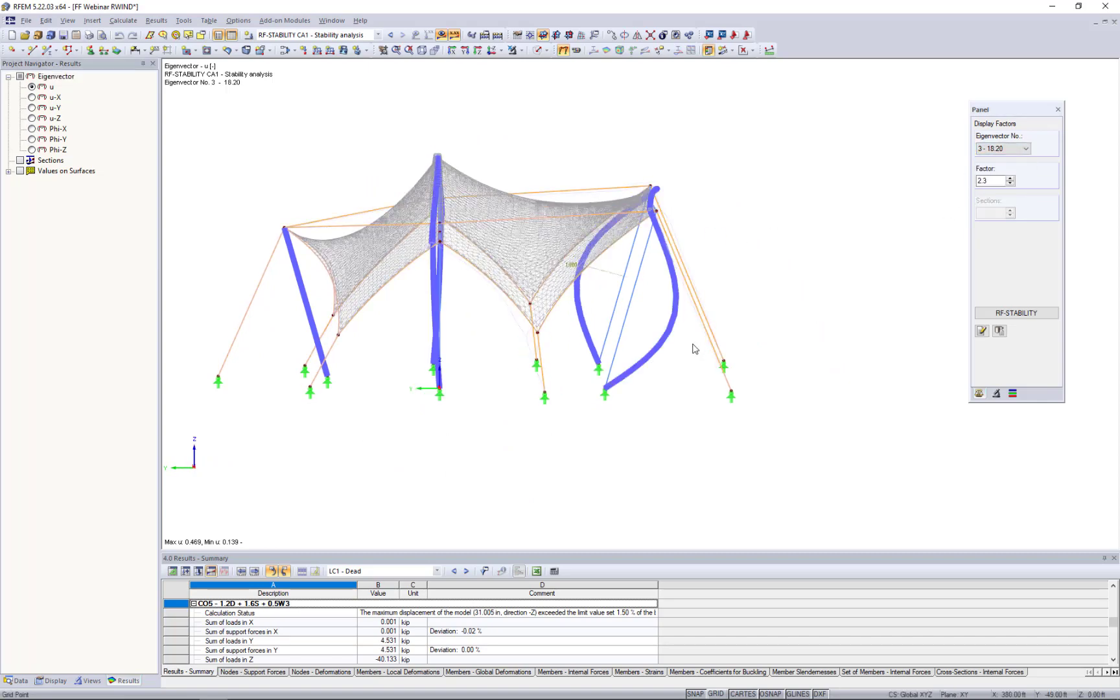
{"action": "middle_click_drag", "start_coordinate": [790, 288], "coordinate": [389, 344], "text": "ctrl"}
{"action": "left_click", "coordinate": [1003, 148]}
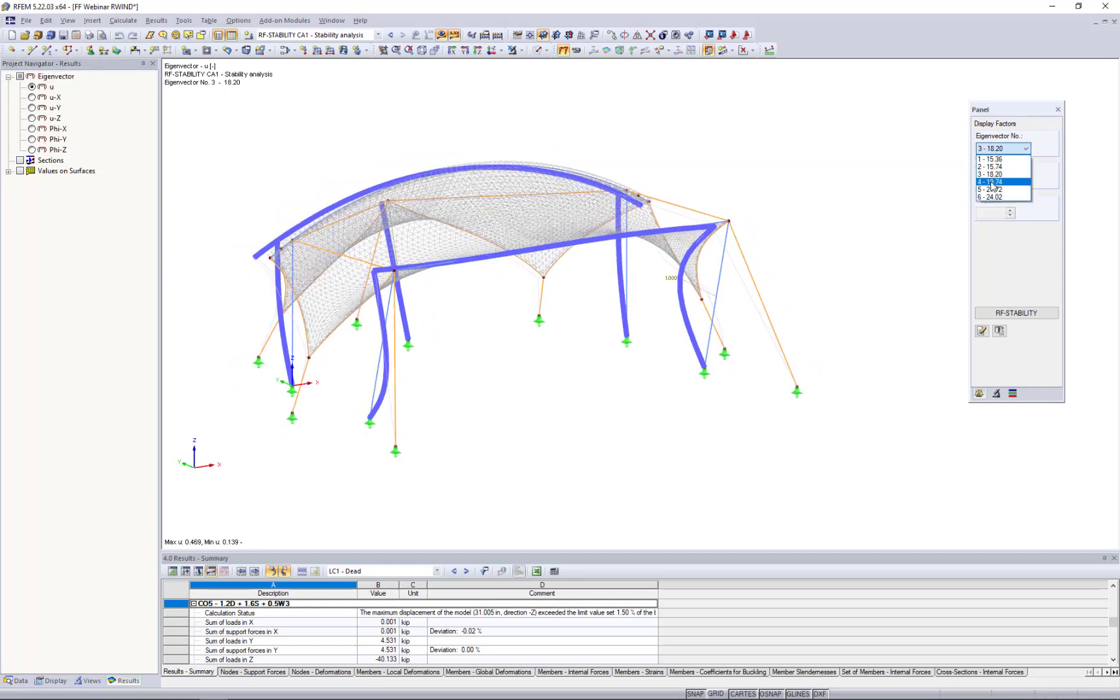
{"action": "left_click", "coordinate": [992, 185]}
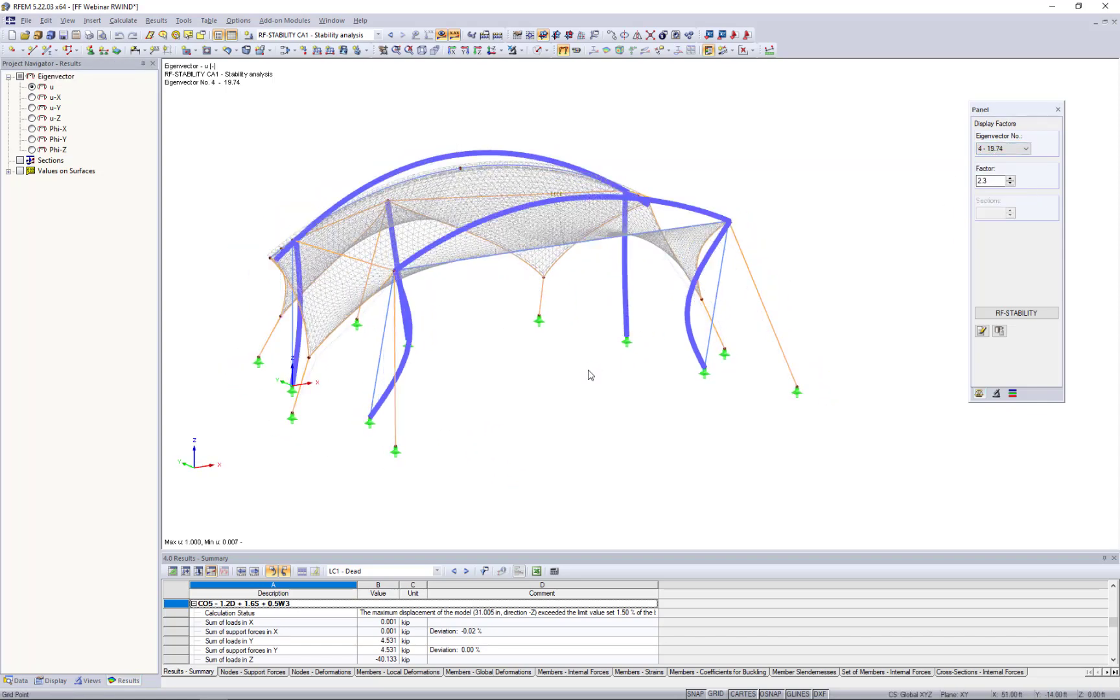
{"action": "middle_click_drag", "start_coordinate": [588, 376], "coordinate": [327, 382], "text": "ctrl"}
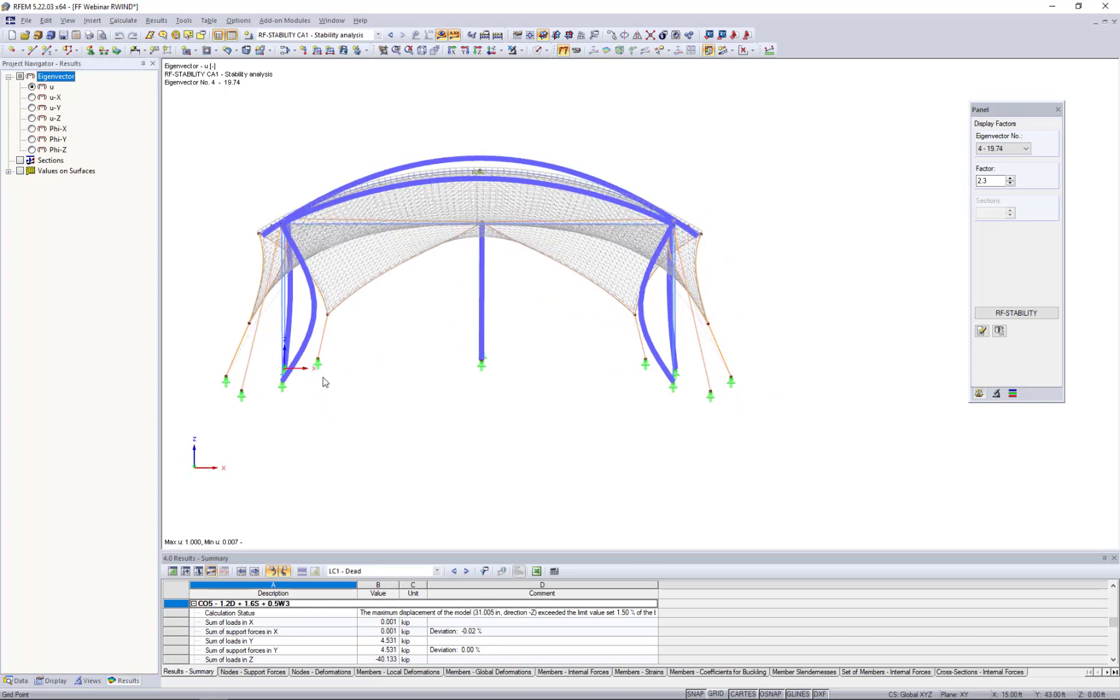
{"action": "middle_click_drag", "start_coordinate": [391, 339], "coordinate": [554, 388], "text": "ctrl"}
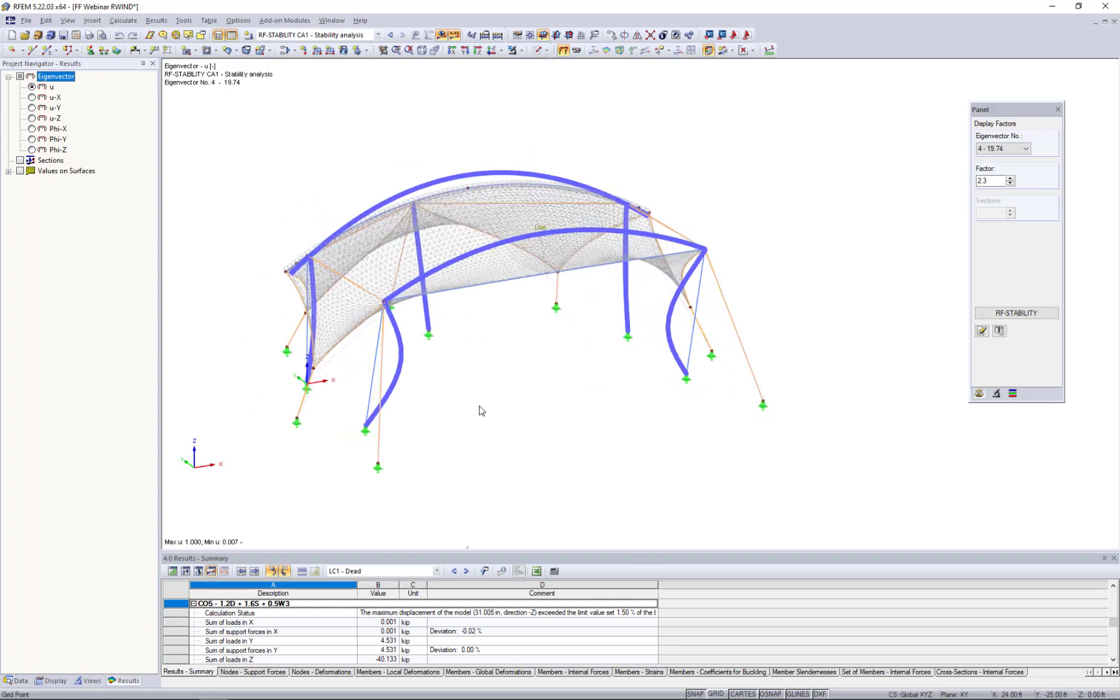
Step: Reopen RF-STABILITY, review the effective lengths and critical loads of the members, and close the module
{"action": "left_click", "coordinate": [1017, 313]}
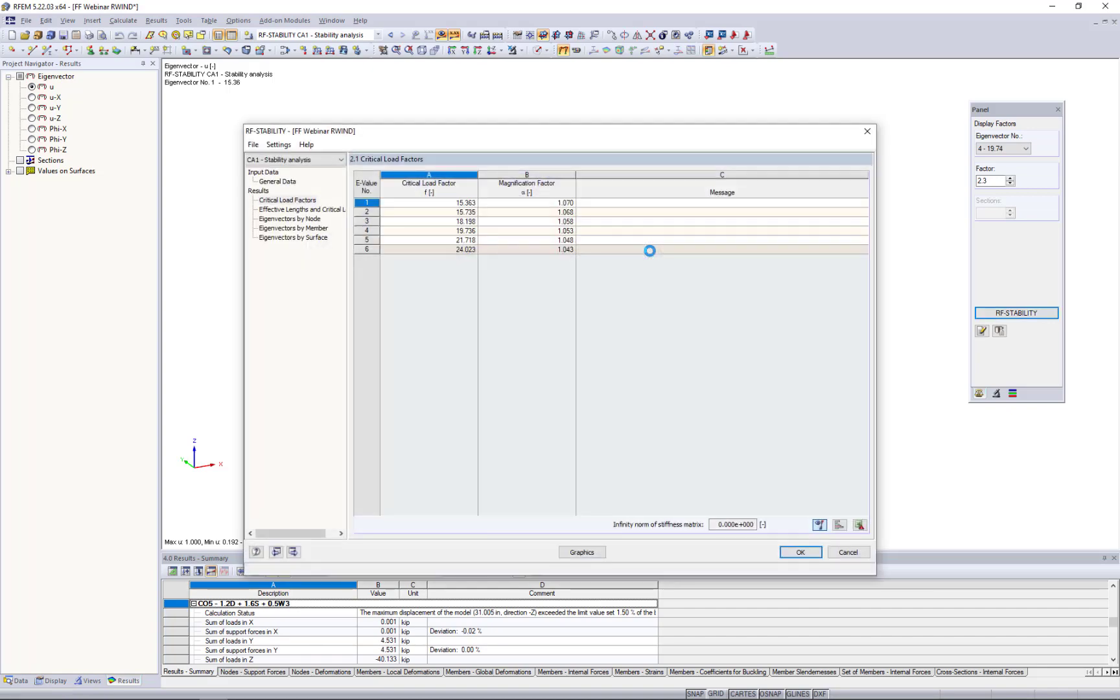
{"action": "left_click", "coordinate": [307, 211]}
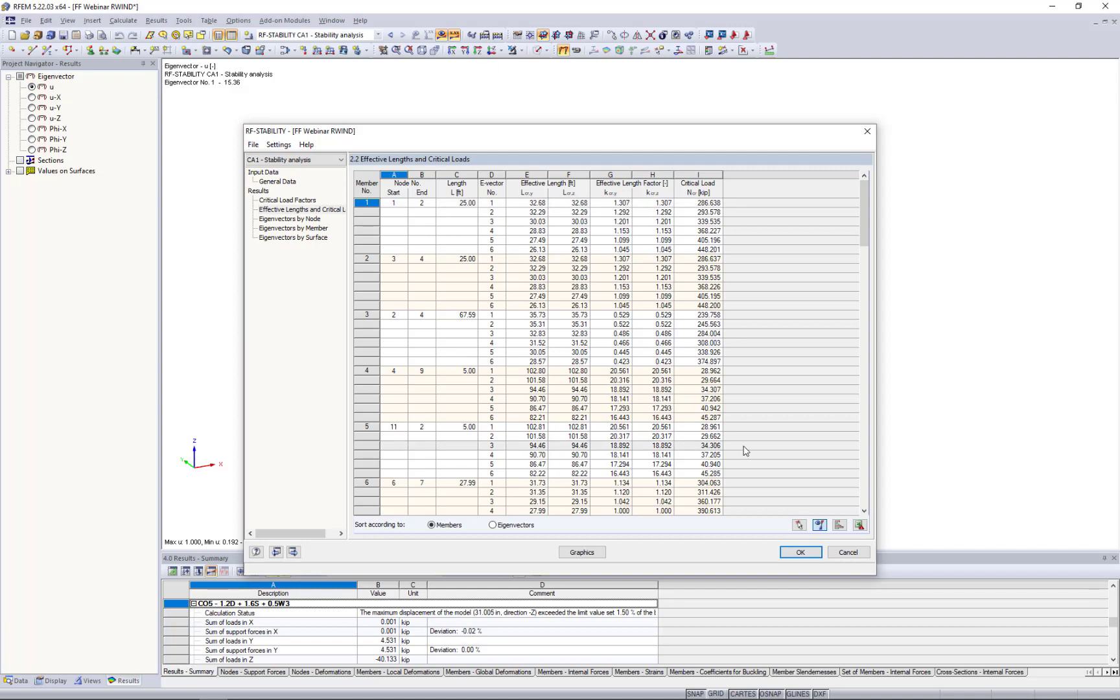
{"action": "left_click", "coordinate": [802, 552]}
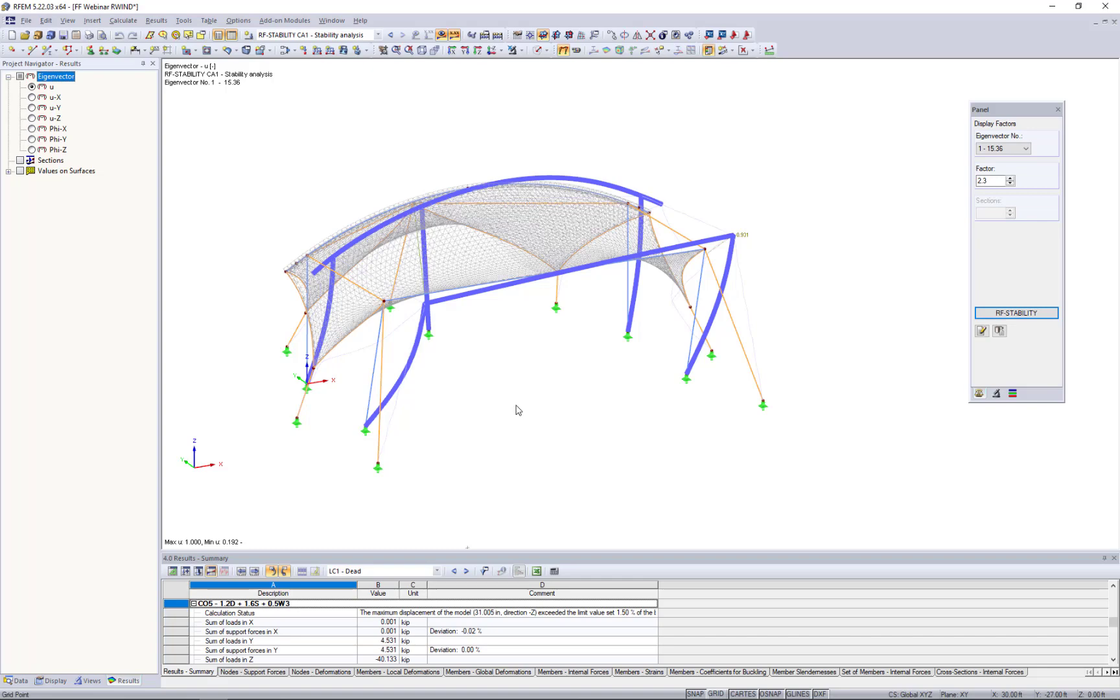
Step: Open the RF-STEEL AISC add-on module and choose LRFD 2016 as the design standard
{"action": "left_click", "coordinate": [17, 681]}
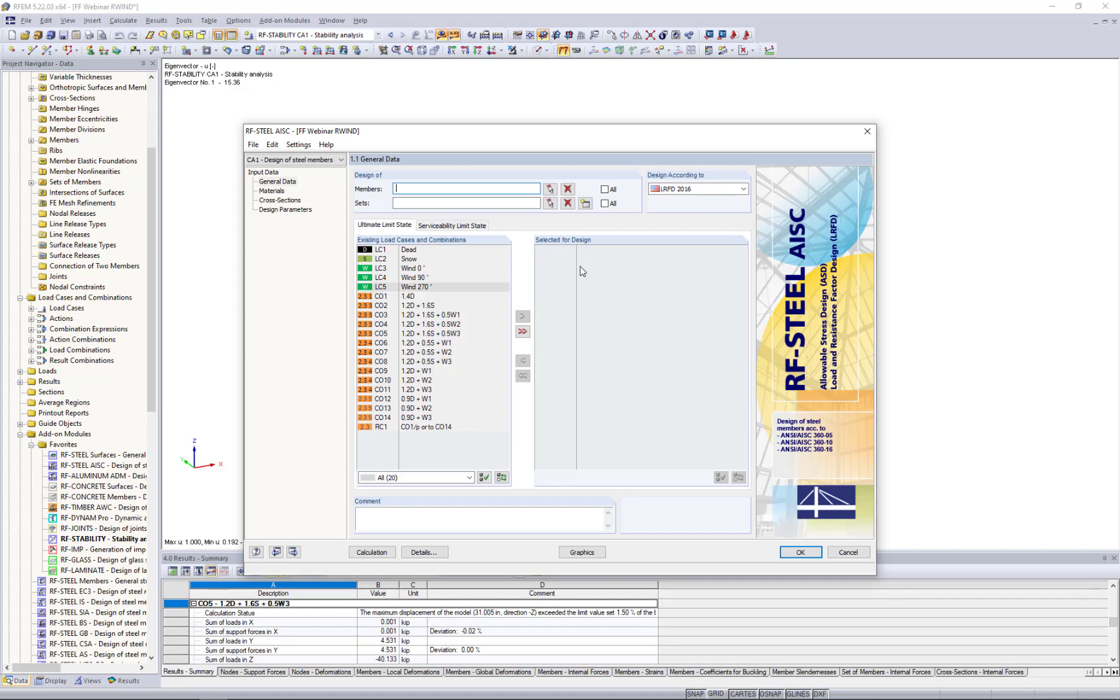
{"action": "left_click", "coordinate": [695, 190]}
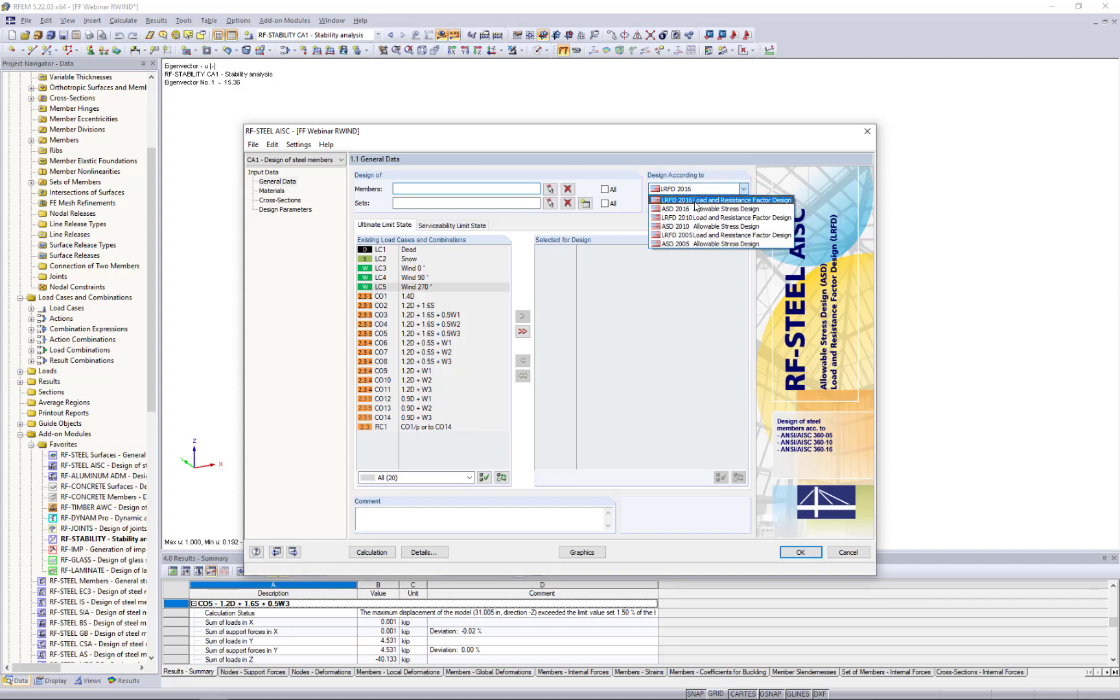
{"action": "left_click", "coordinate": [695, 201]}
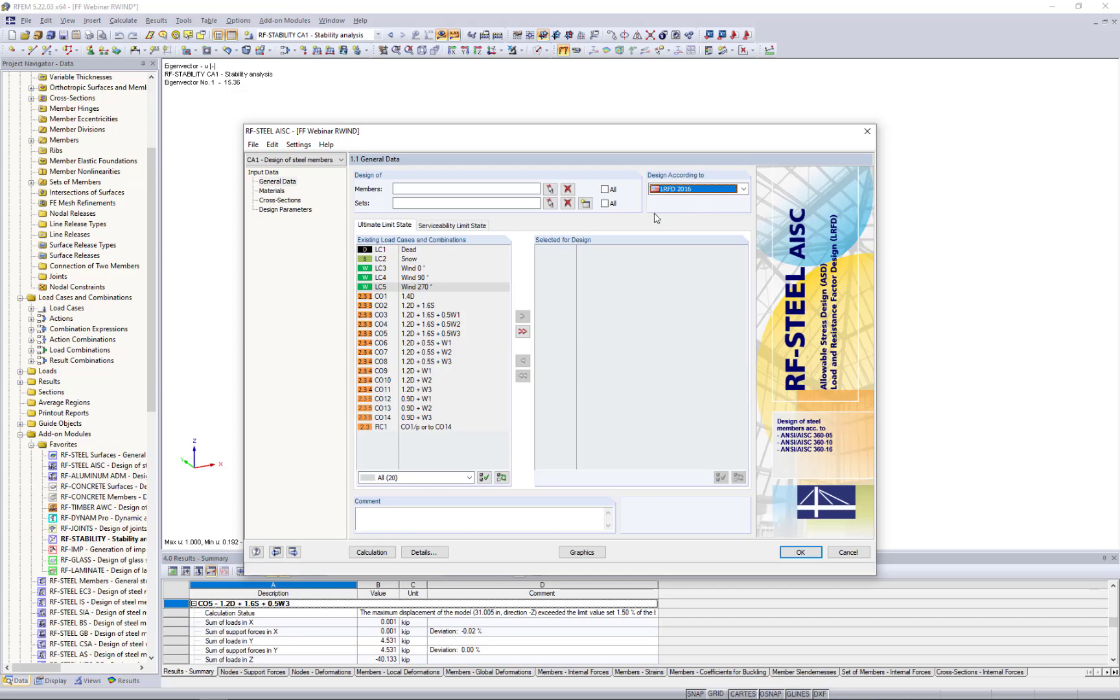
Step: Render the model solid, show only the beam and truss member types, and pick members 1-9 for the steel design
{"action": "left_click", "coordinate": [551, 189]}
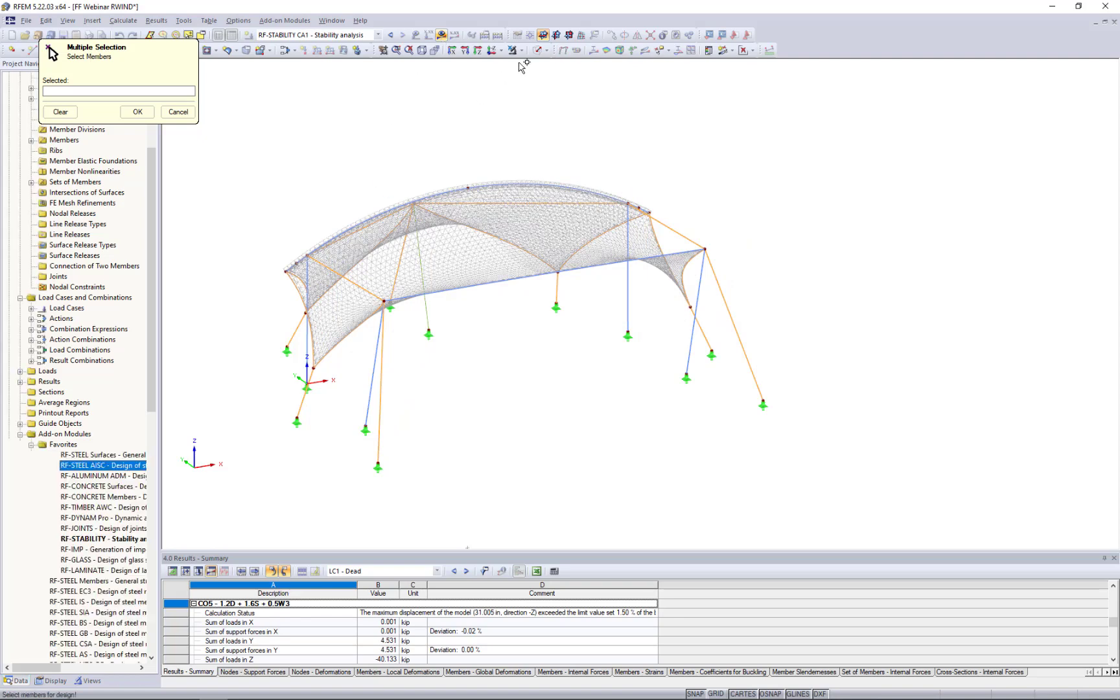
{"action": "left_click", "coordinate": [547, 51]}
{"action": "left_click", "coordinate": [550, 91]}
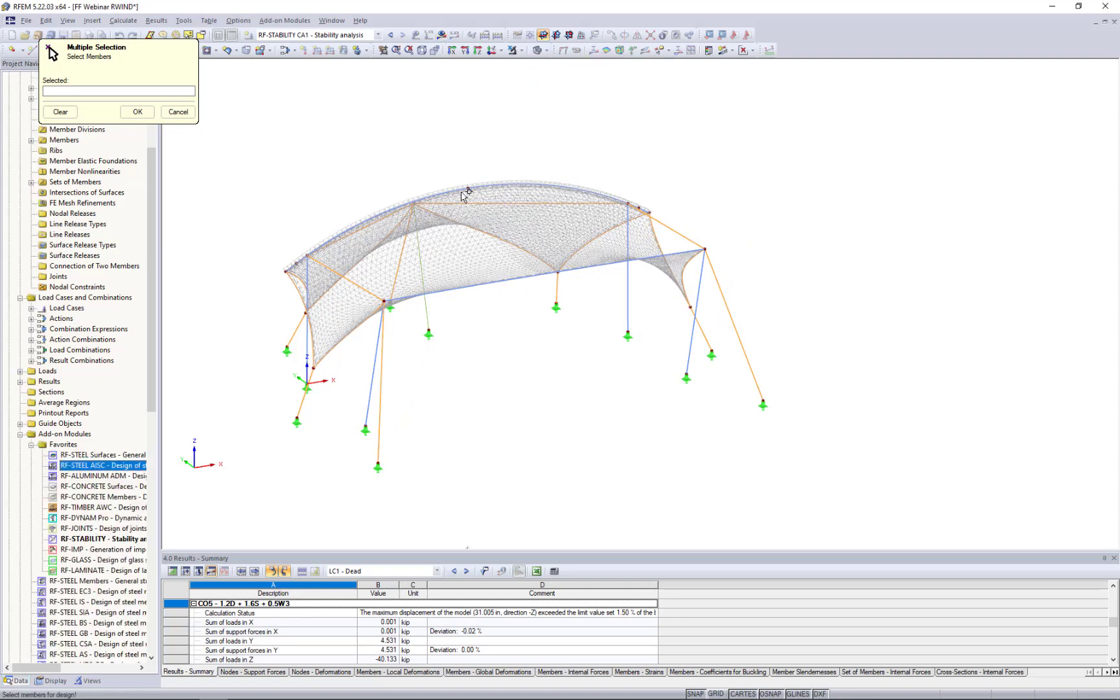
{"action": "left_click", "coordinate": [91, 682]}
{"action": "left_click", "coordinate": [33, 421]}
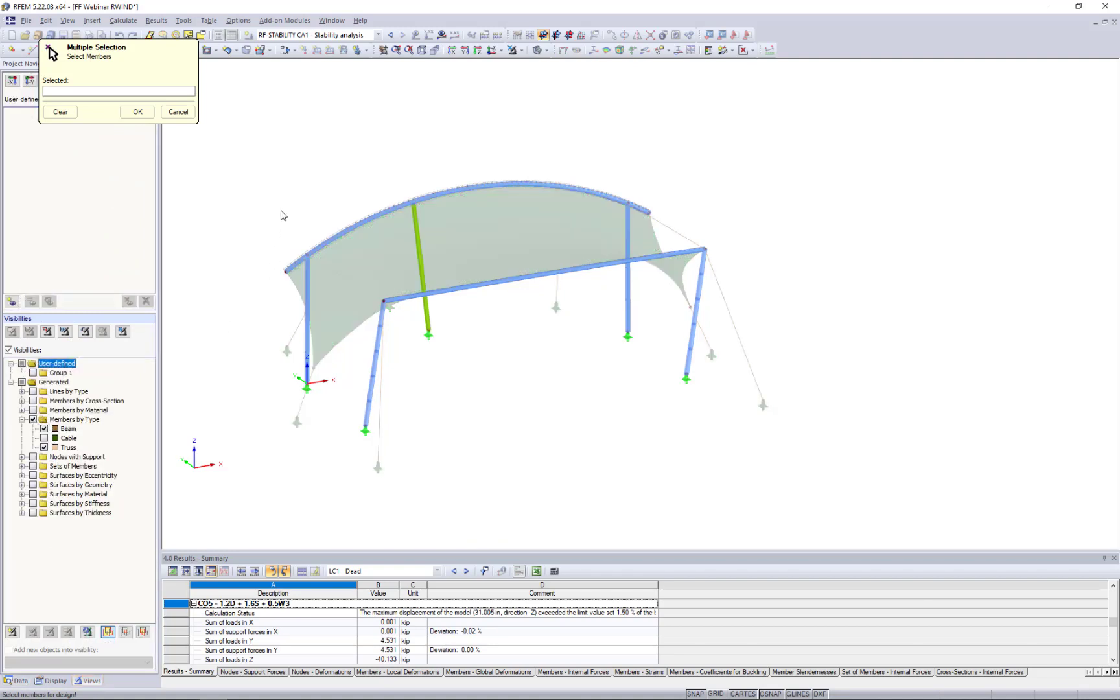
{"action": "left_click_drag", "start_coordinate": [270, 148], "coordinate": [747, 466]}
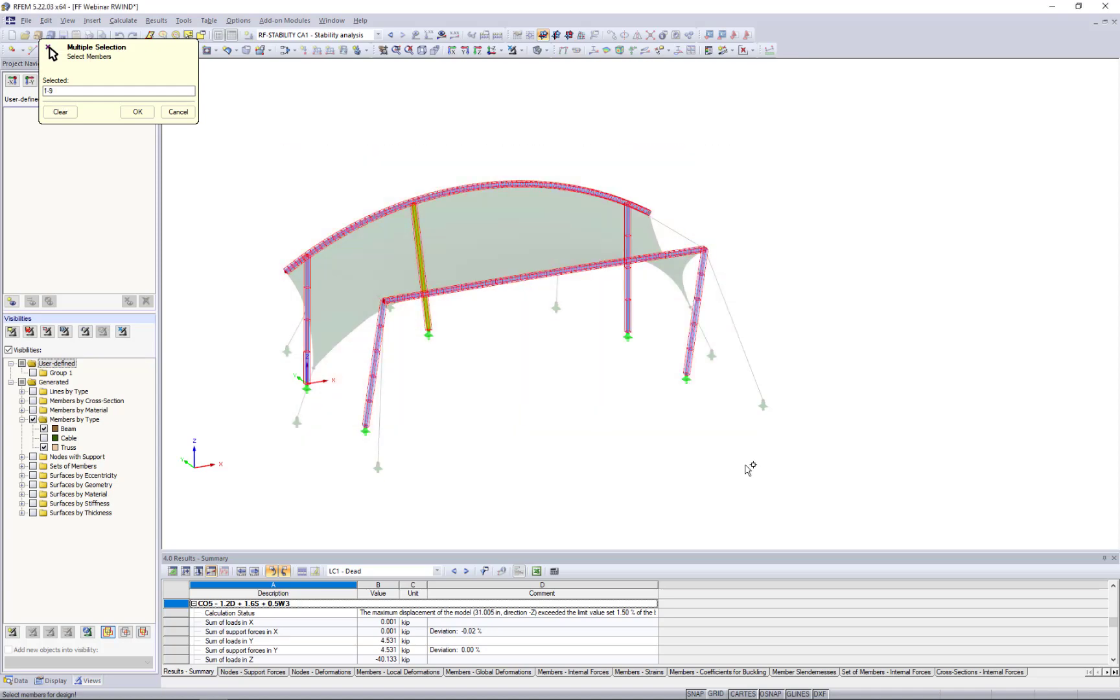
{"action": "left_click", "coordinate": [136, 113]}
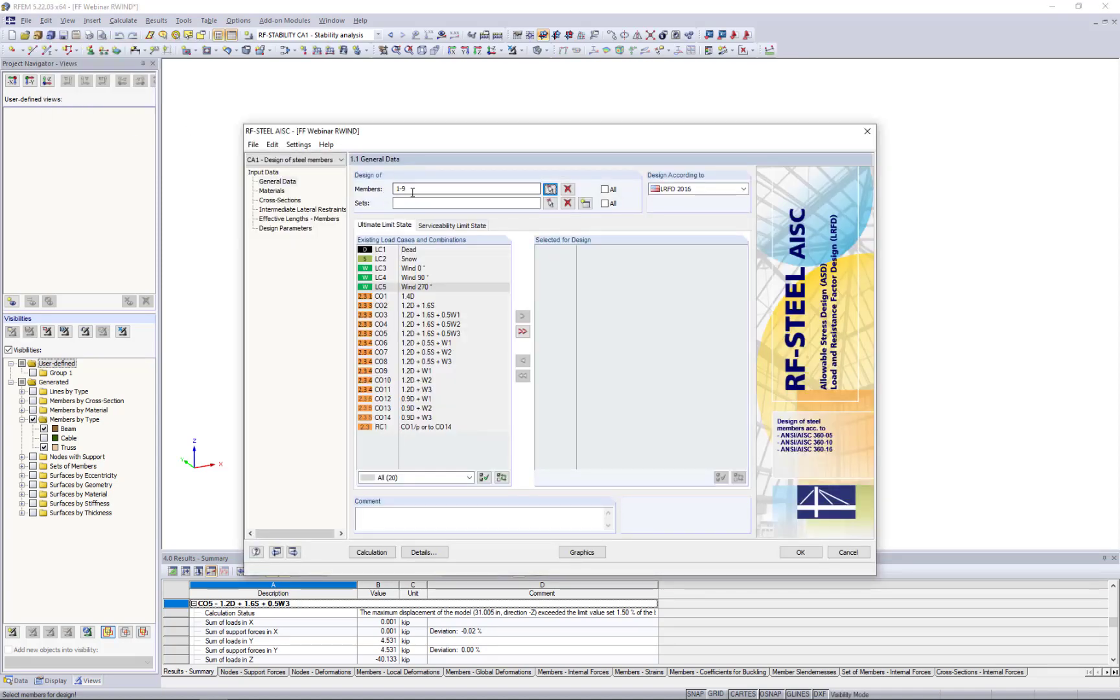
Step: Add load combinations CO1 to CO14 to the ultimate limit state design
{"action": "left_click", "coordinate": [415, 296]}
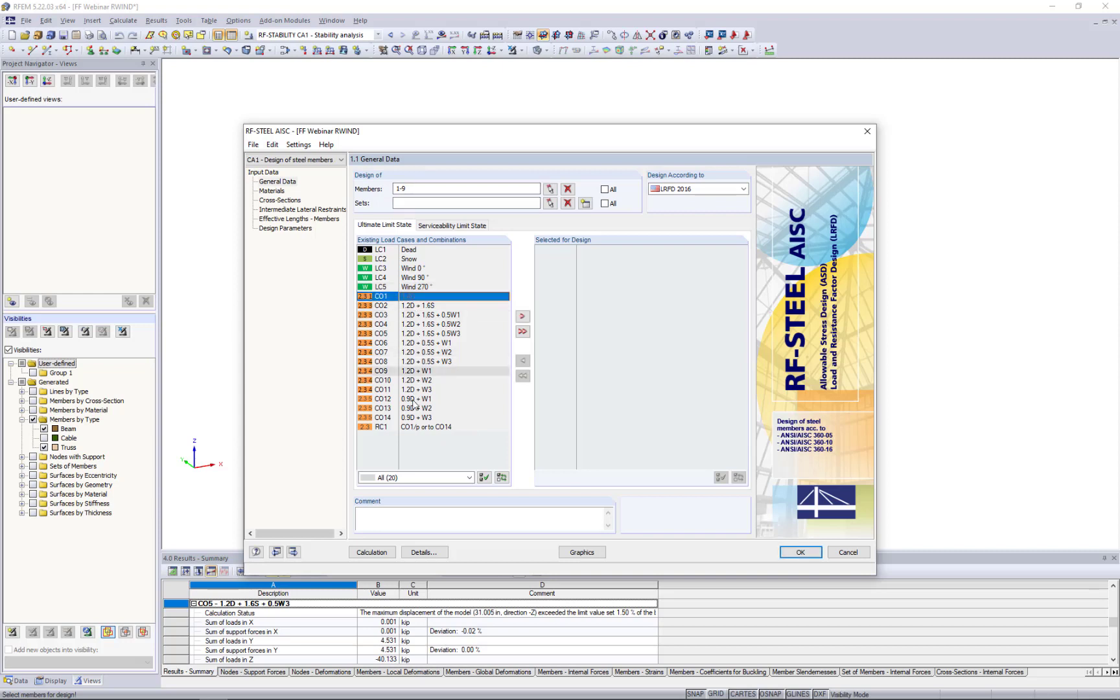
{"action": "left_click", "coordinate": [409, 418], "text": "shift"}
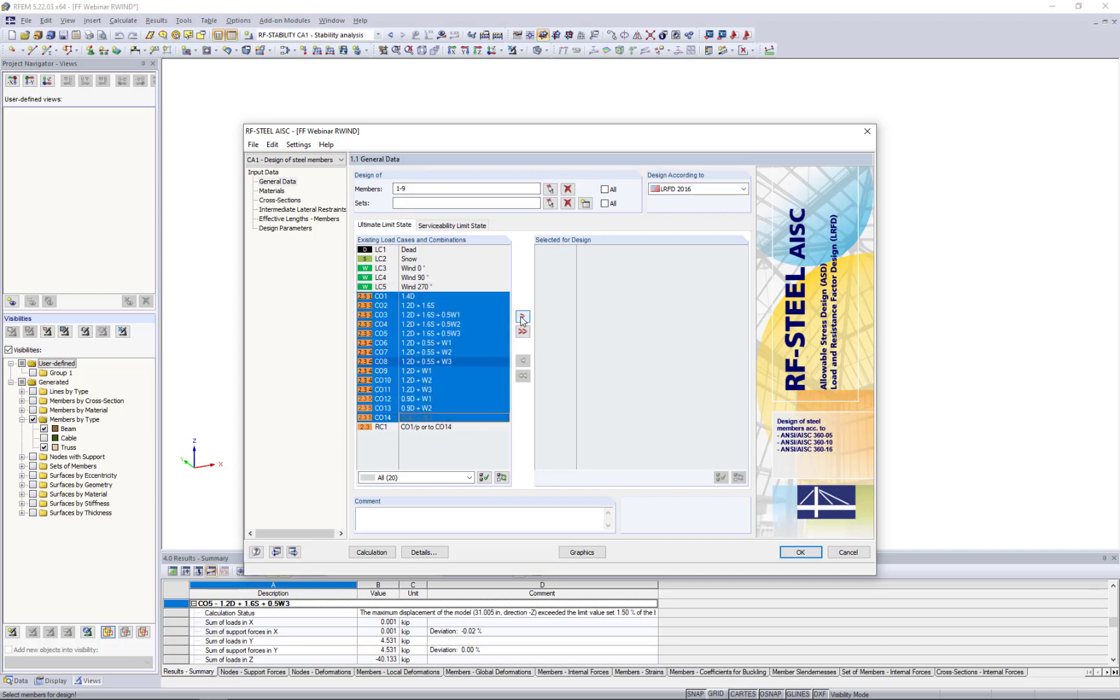
{"action": "left_click", "coordinate": [522, 316]}
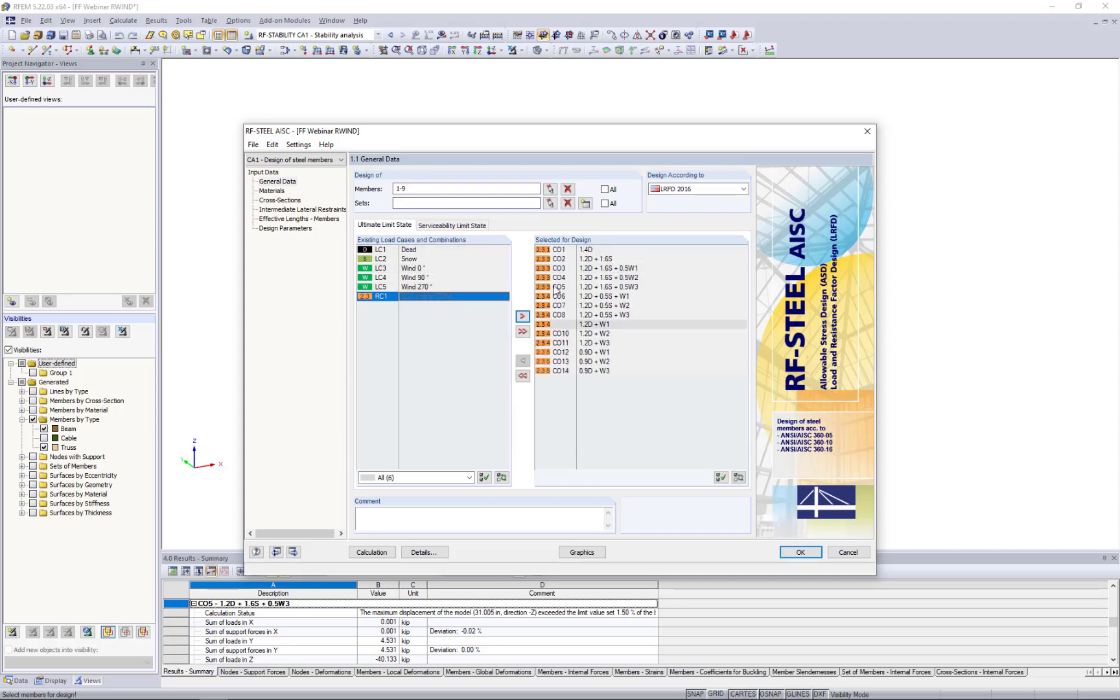
Step: Review the serviceability load cases, the Steel A500, Grade C (Rounds) material and the Round HSS 10.75x0.375 cross-section data
{"action": "left_click", "coordinate": [469, 225]}
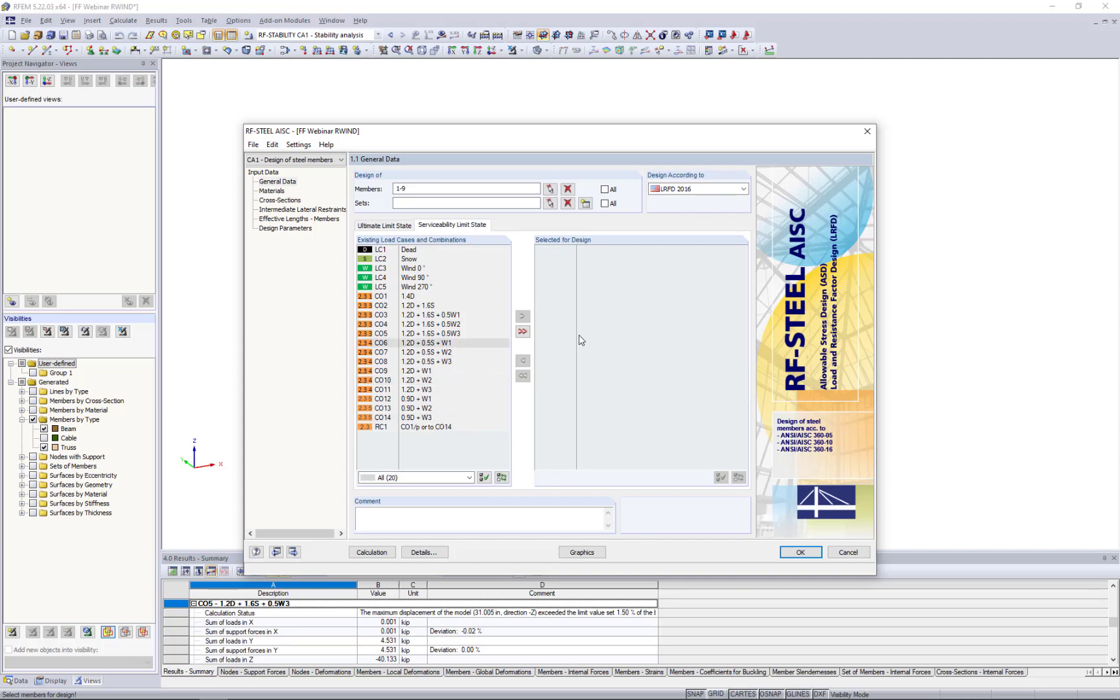
{"action": "left_click", "coordinate": [272, 192]}
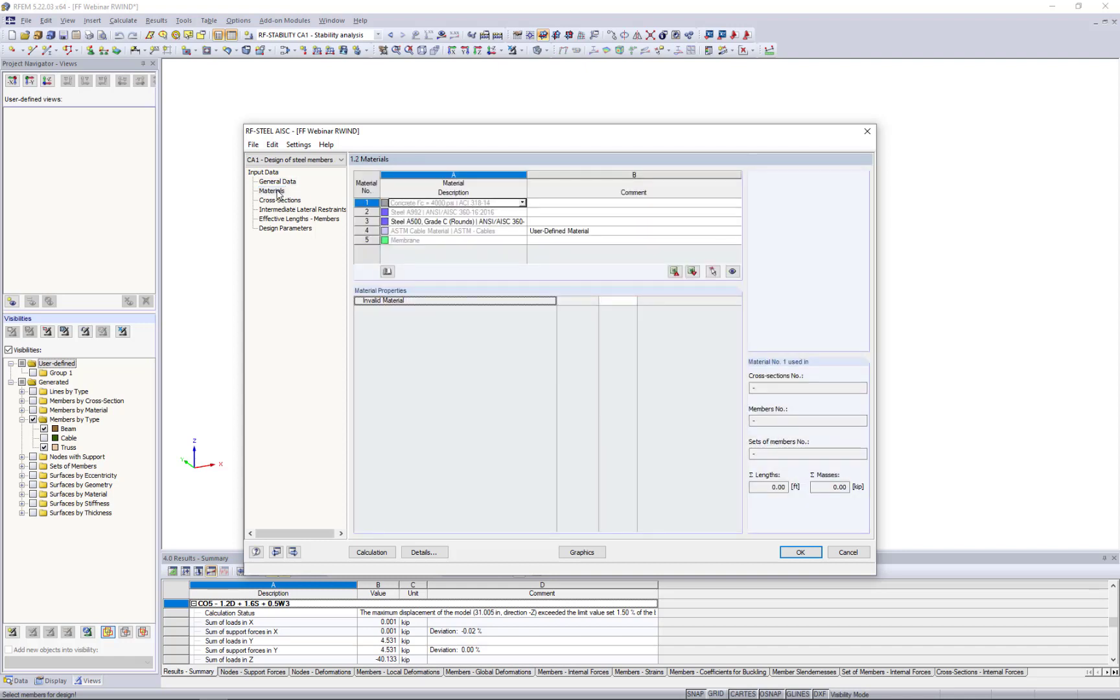
{"action": "left_click", "coordinate": [401, 221]}
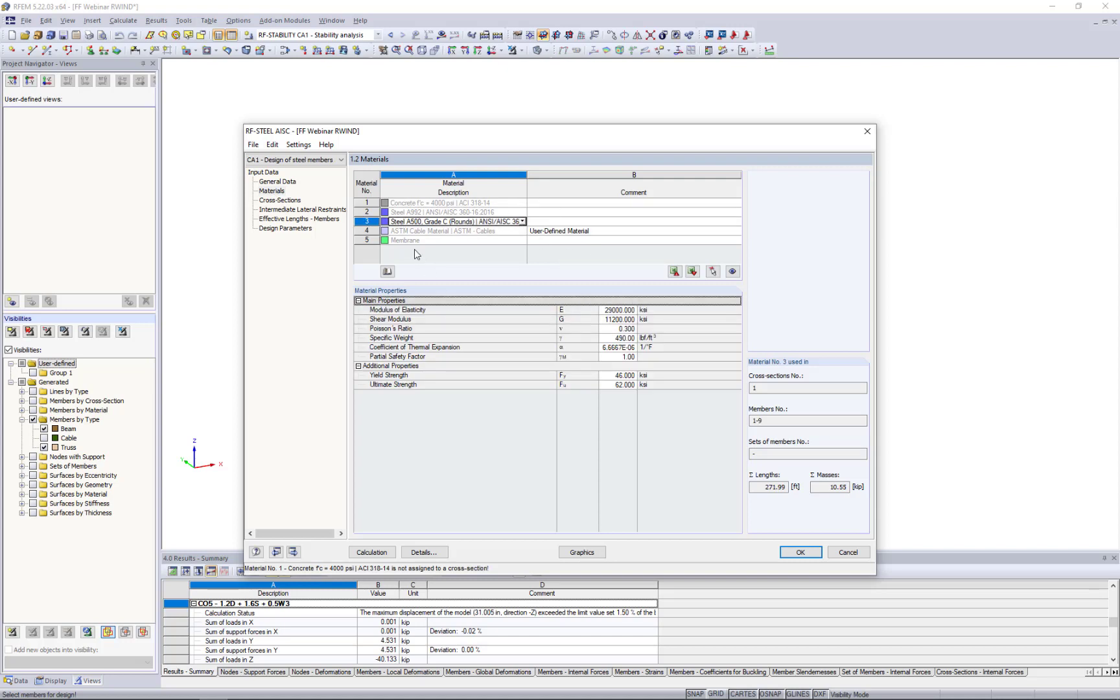
{"action": "left_click", "coordinate": [280, 200]}
{"action": "left_click", "coordinate": [438, 203]}
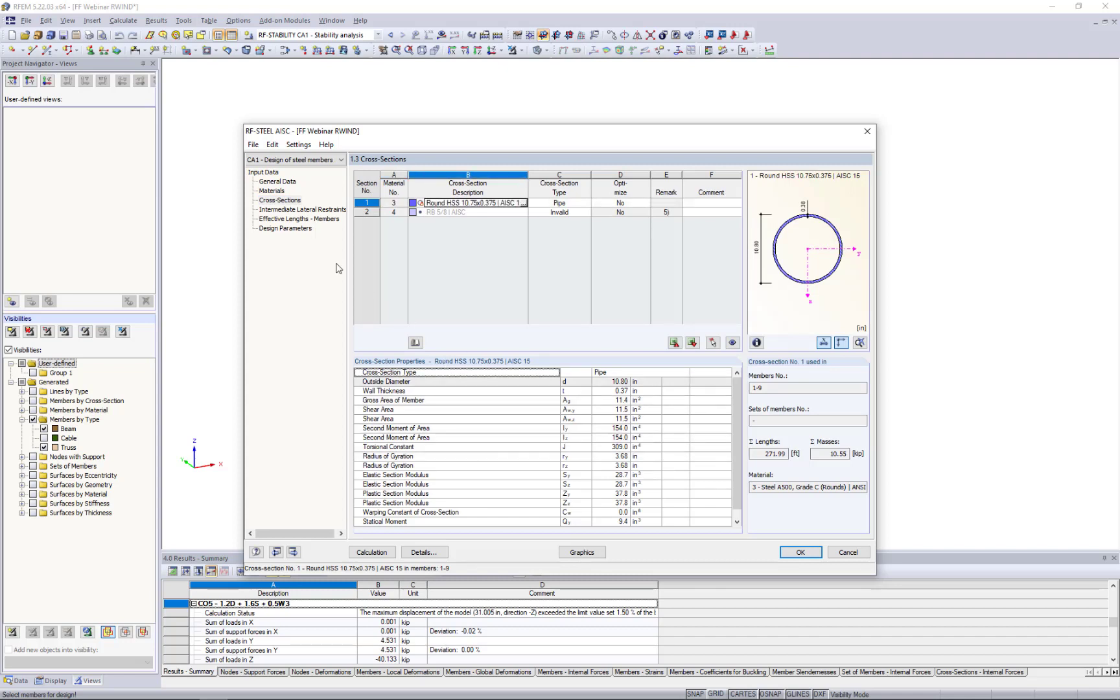
Step: Review the intermediate lateral restraints, moving the RF-STEEL AISC window aside to identify member 1 in the model
{"action": "left_click", "coordinate": [285, 210]}
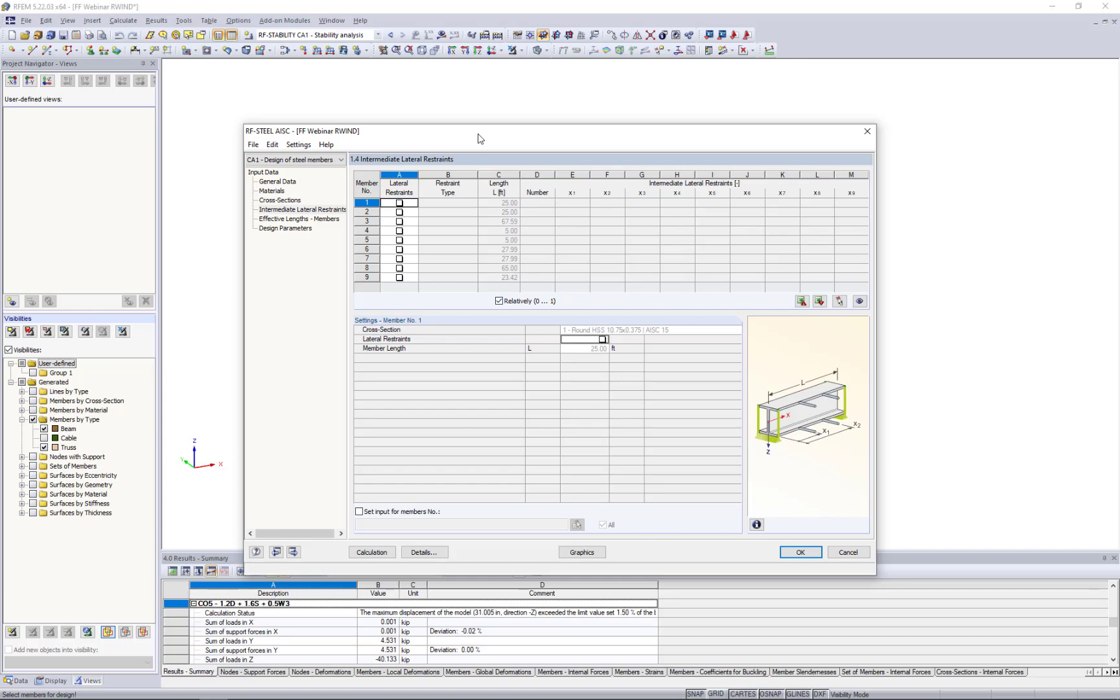
{"action": "mouse_move", "coordinate": [480, 138]}
{"action": "left_mouse_down"}
{"action": "mouse_move", "coordinate": [479, 241]}
{"action": "mouse_move", "coordinate": [450, 399]}
{"action": "left_mouse_up"}
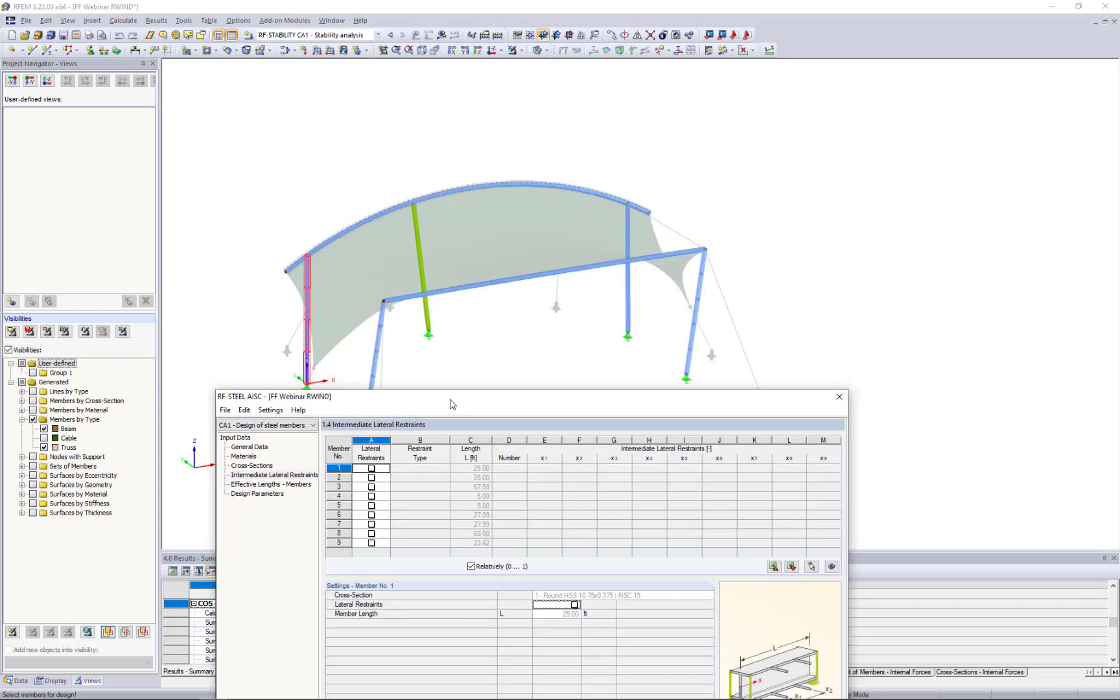
{"action": "left_click", "coordinate": [374, 468]}
{"action": "left_click_drag", "start_coordinate": [535, 396], "coordinate": [545, 132]}
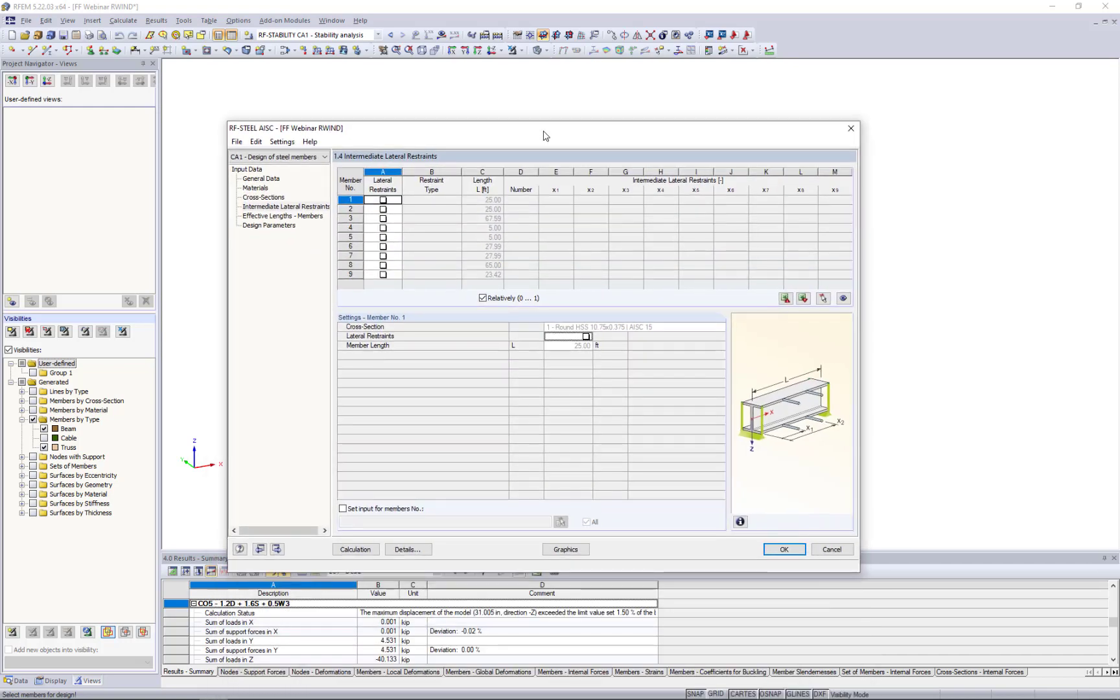
Step: Import the effective length factors about the y- and z-axes from RF-STABILITY case CA1, buckling mode 1, for all members
{"action": "left_click", "coordinate": [295, 217]}
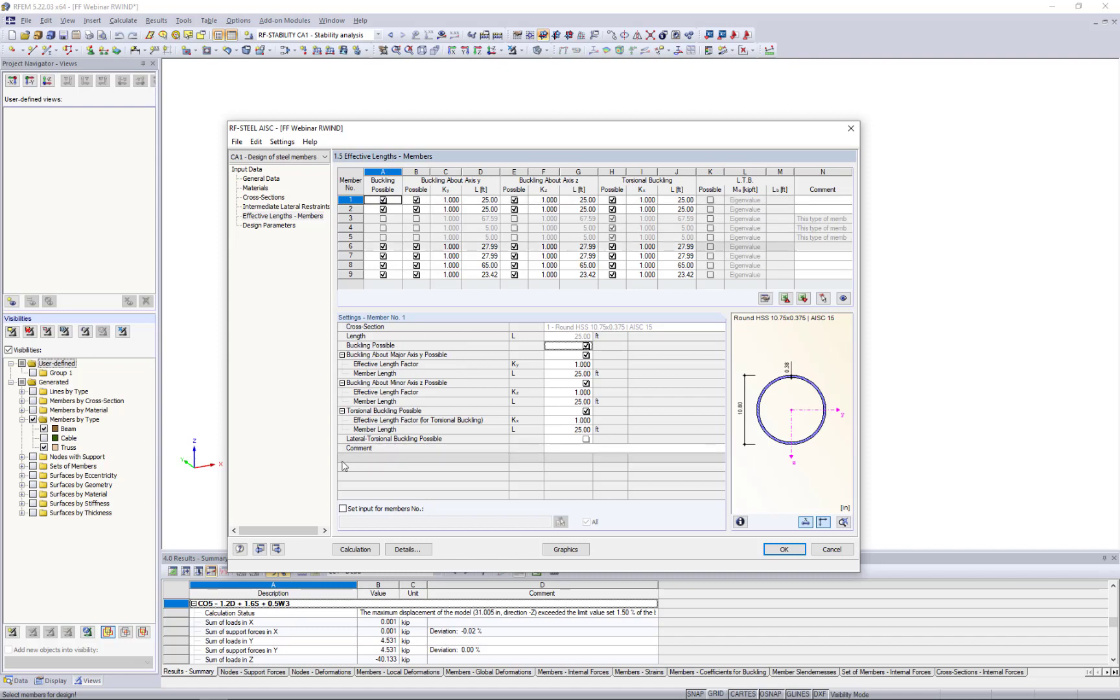
{"action": "left_click", "coordinate": [343, 509]}
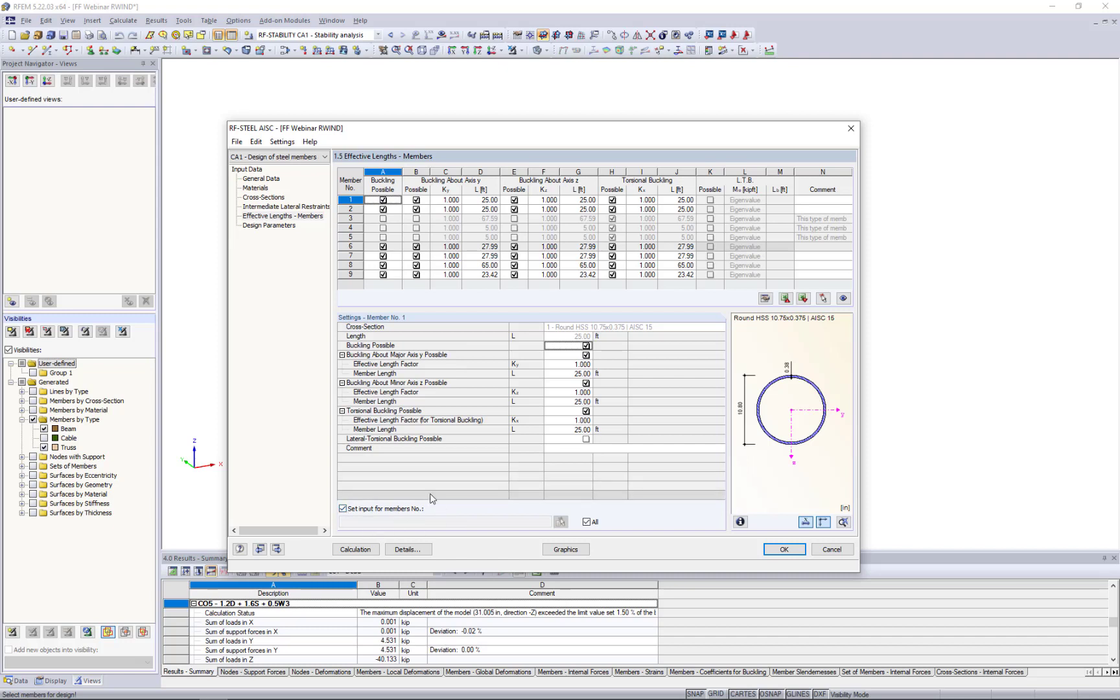
{"action": "left_click", "coordinate": [566, 363]}
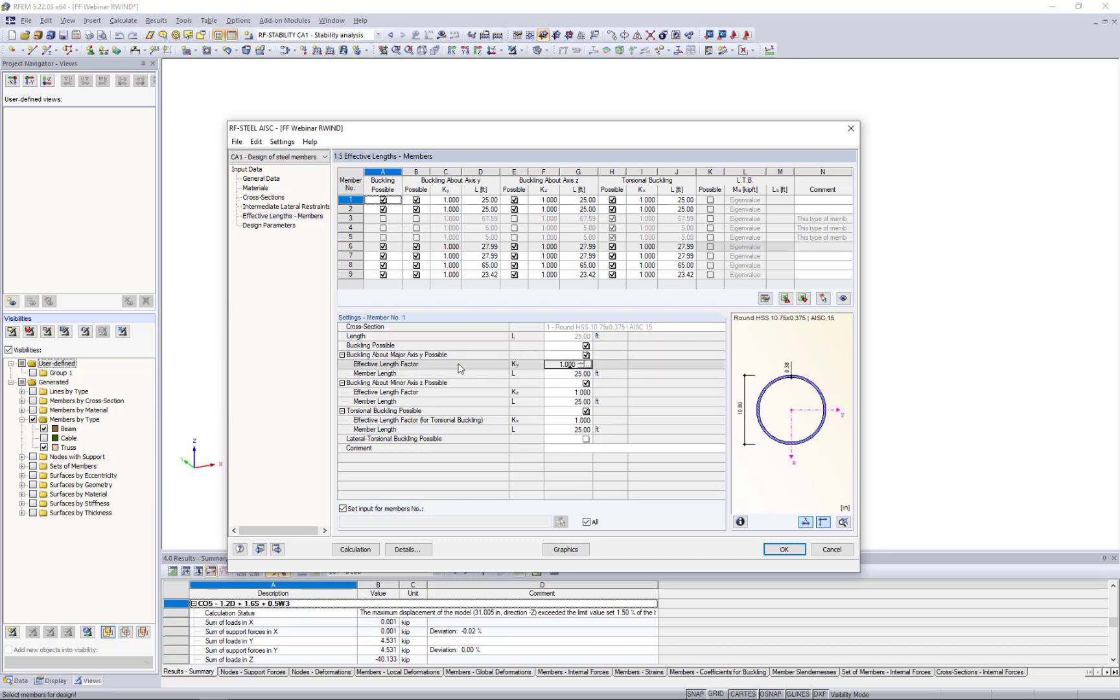
{"action": "left_click", "coordinate": [588, 367]}
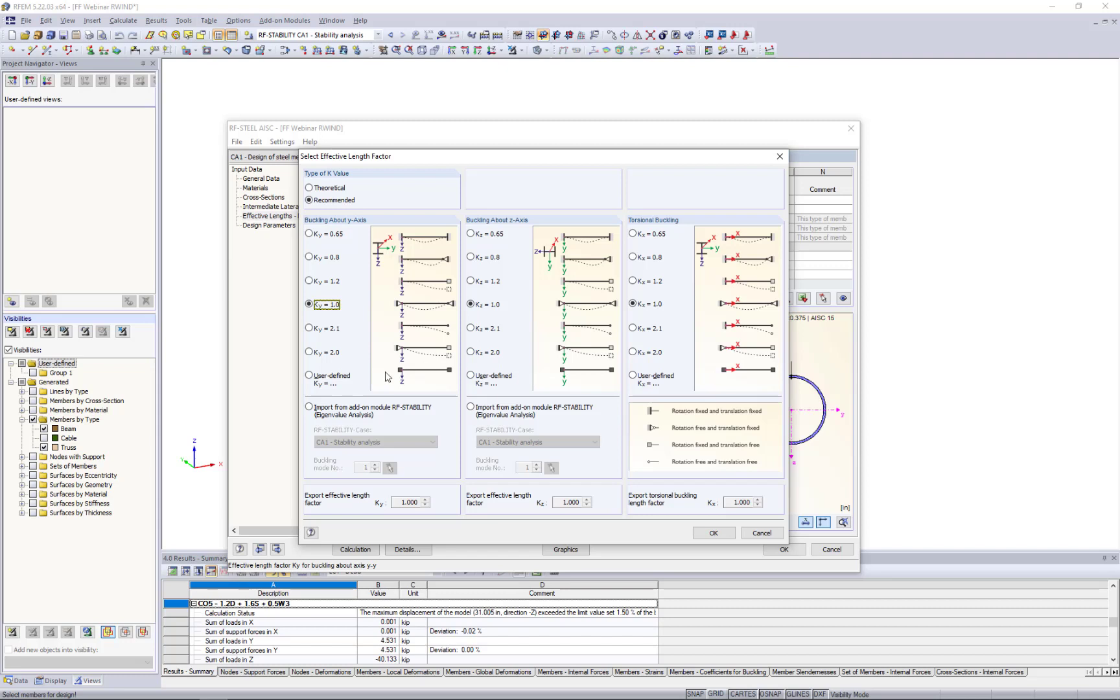
{"action": "left_click", "coordinate": [309, 408]}
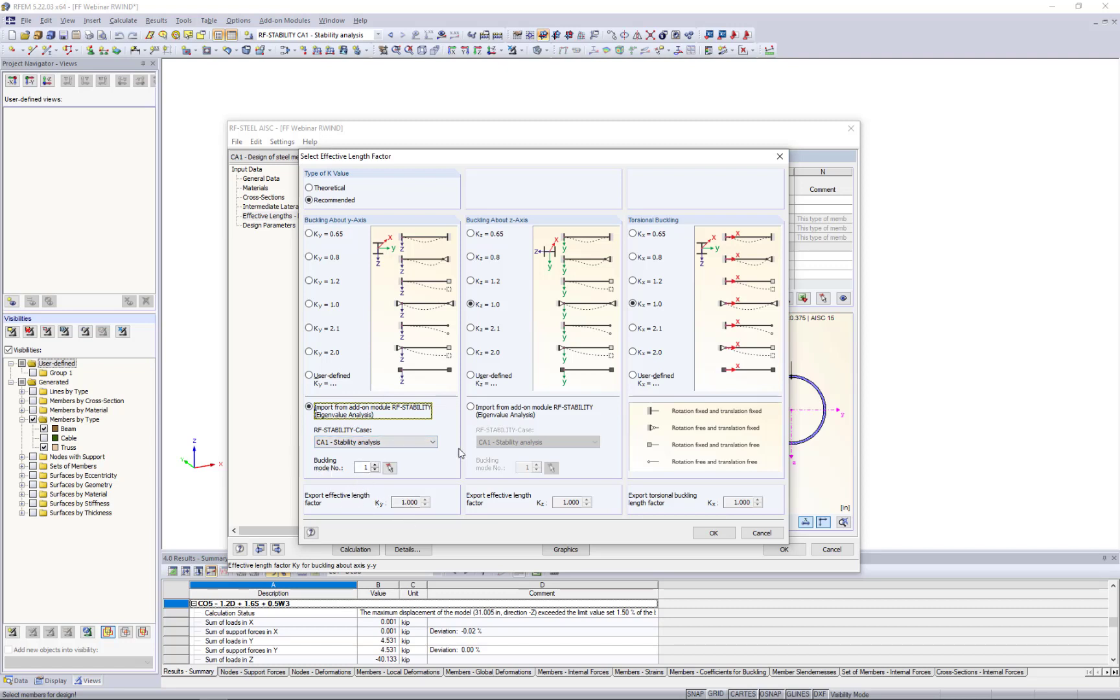
{"action": "left_click", "coordinate": [470, 407]}
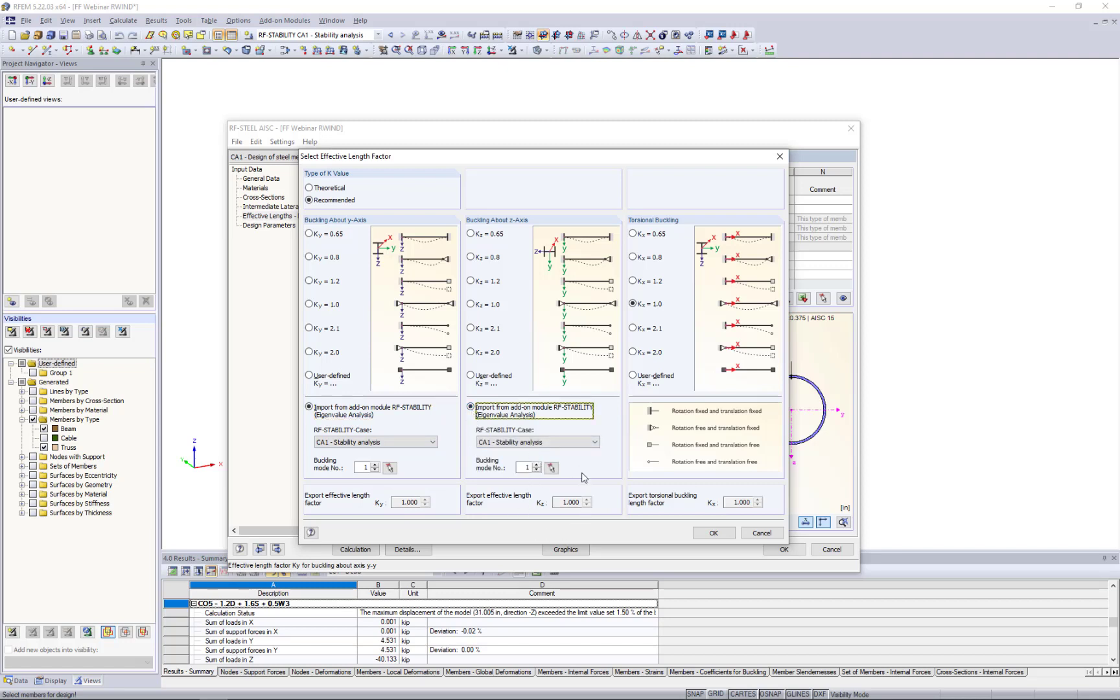
{"action": "left_click", "coordinate": [708, 534]}
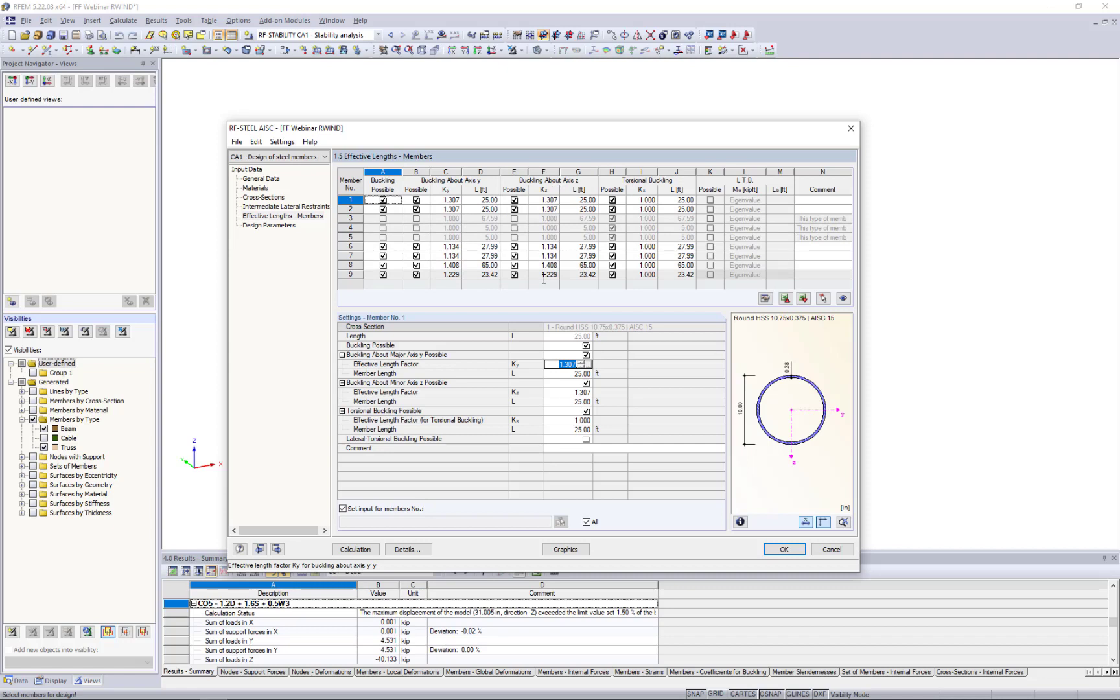
Step: Set the effective length factors Ky and Kz to 1.0 for all members and accept the steel design input
{"action": "left_click", "coordinate": [567, 393]}
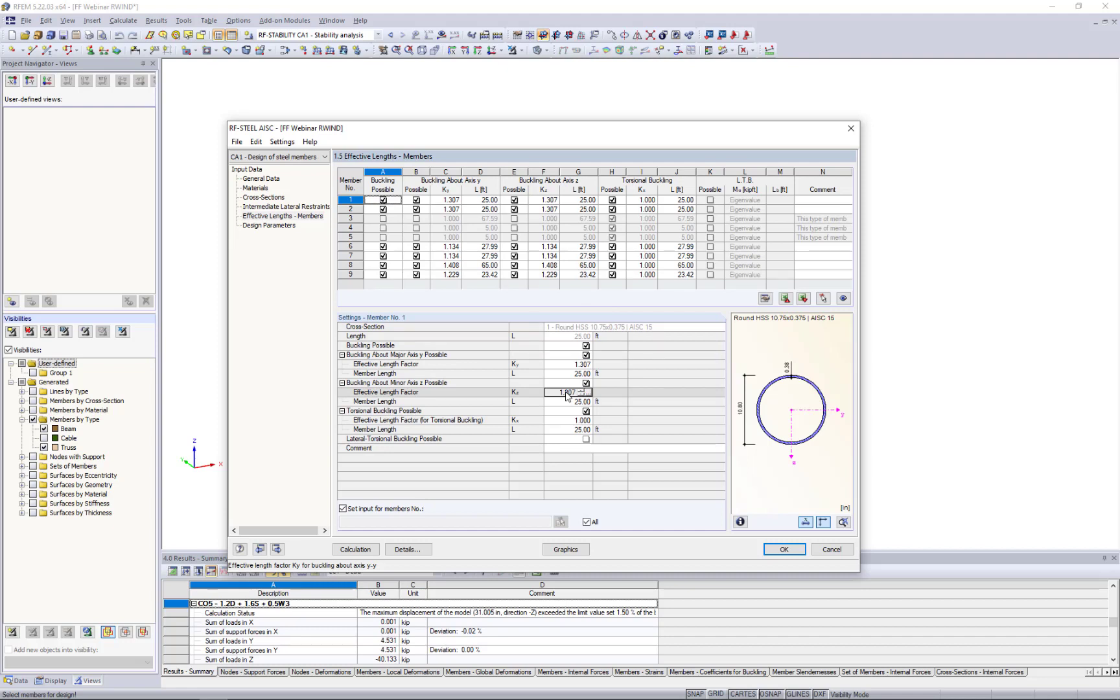
{"action": "left_click", "coordinate": [564, 365]}
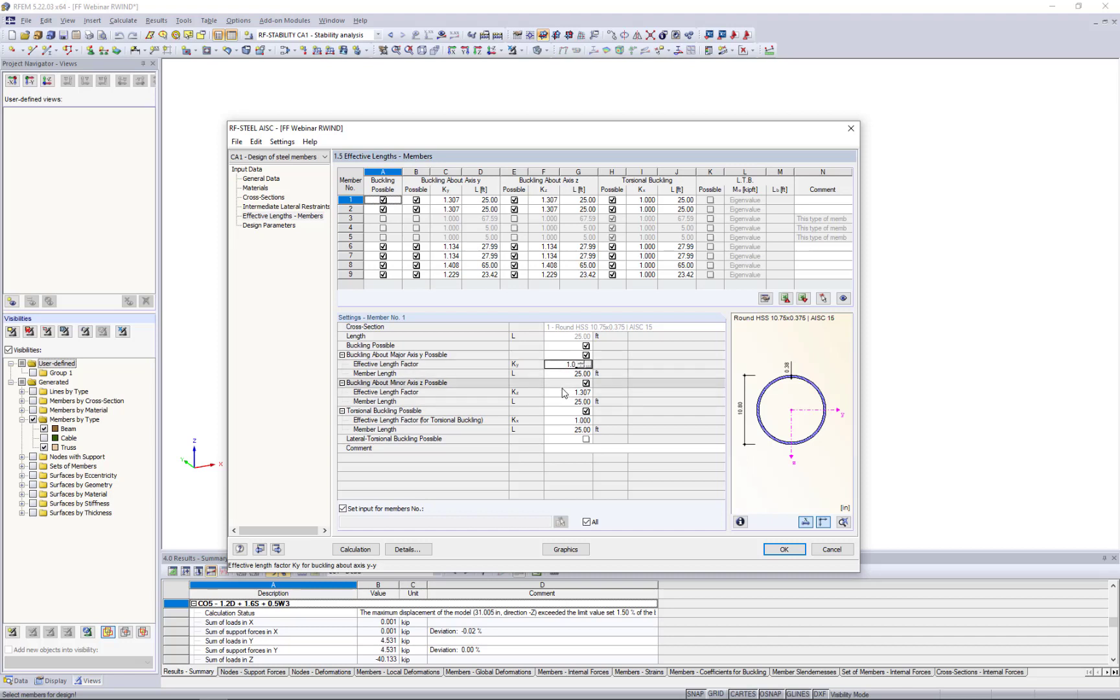
{"action": "left_click", "coordinate": [564, 392]}
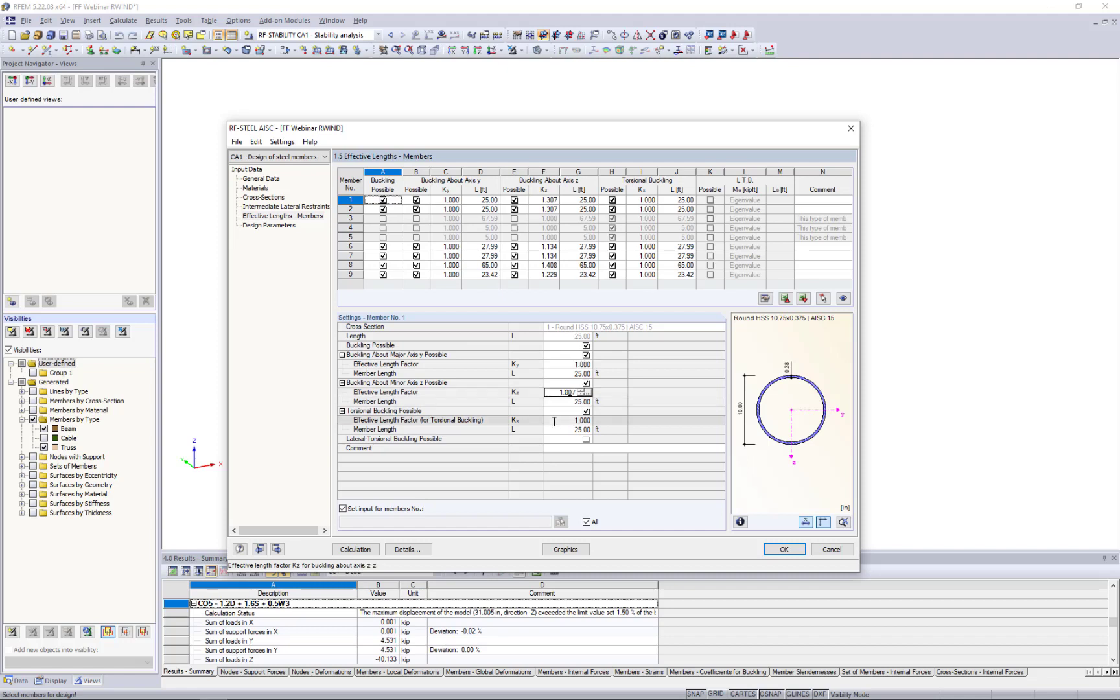
{"action": "type", "text": "1.000"}
{"action": "key", "text": "Return"}
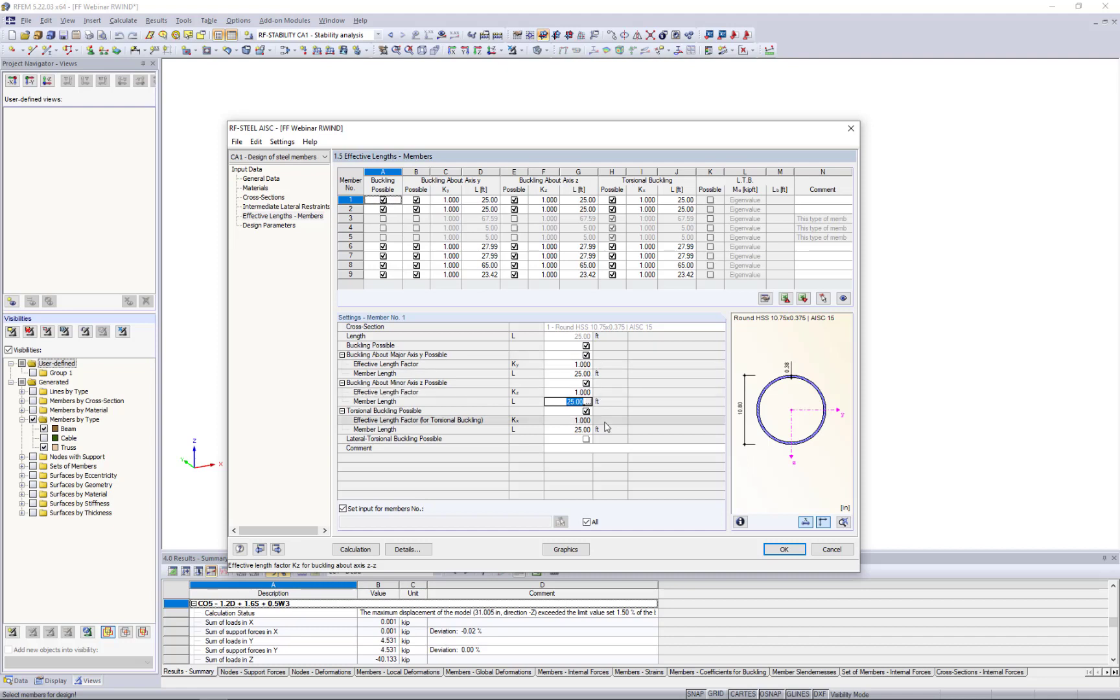
{"action": "left_click", "coordinate": [769, 553]}
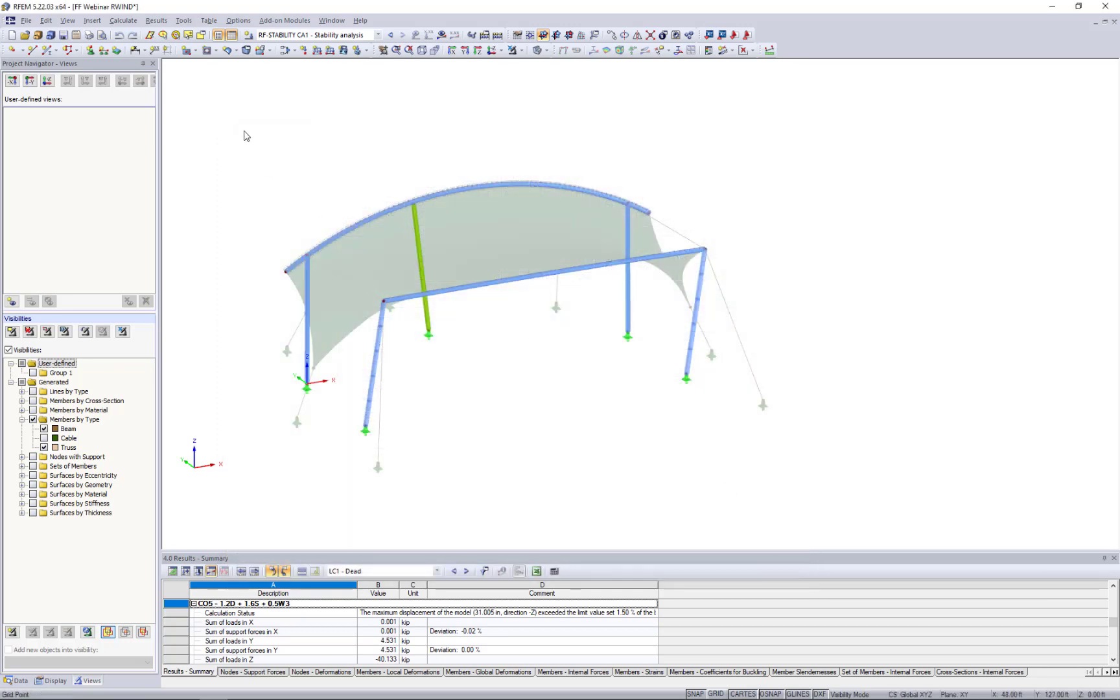
Step: Select members 1-9 and review their stiffness modification settings according to AISC 360-16 C2.3(2)
{"action": "left_click_drag", "start_coordinate": [244, 132], "coordinate": [780, 504]}
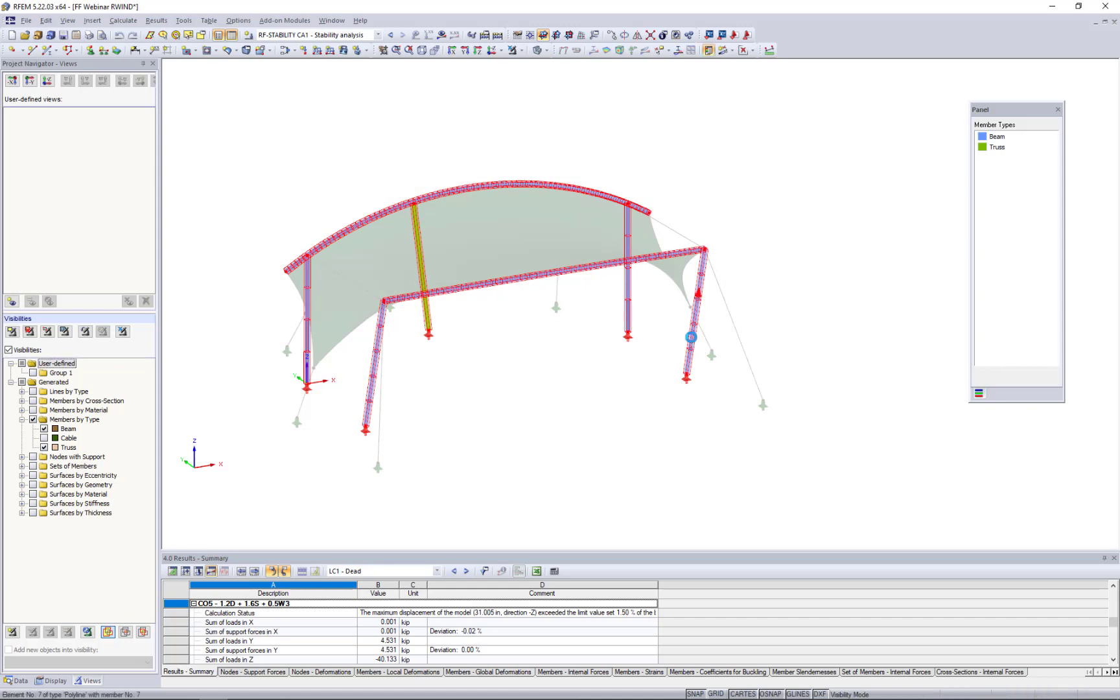
{"action": "double_click", "coordinate": [692, 337]}
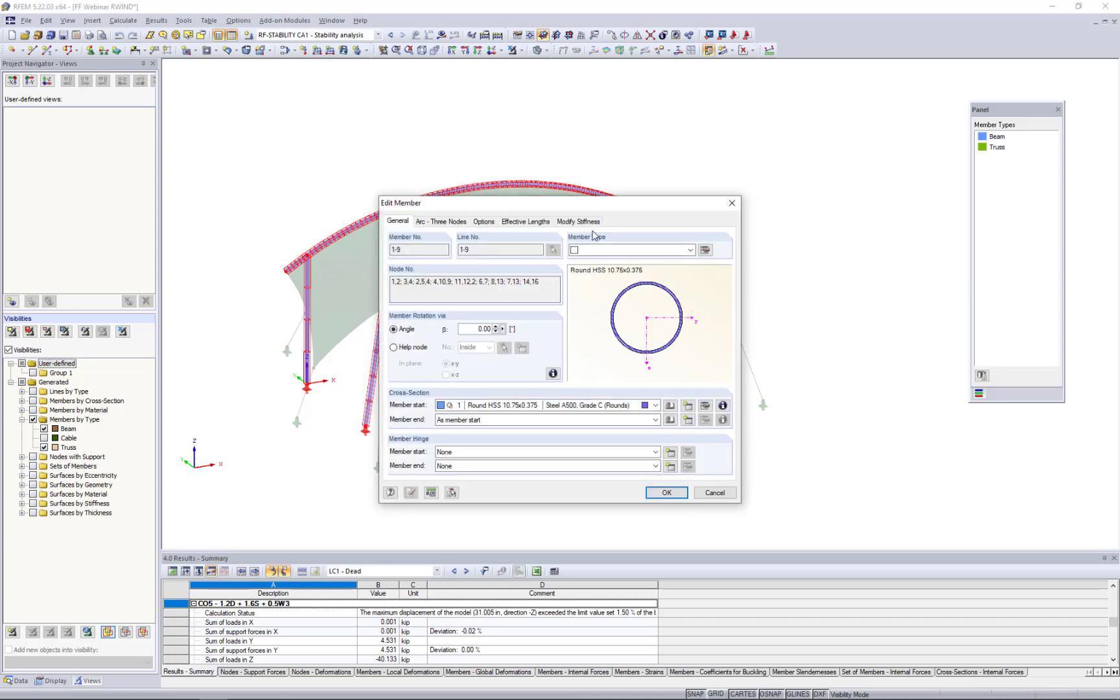
{"action": "left_click", "coordinate": [574, 222]}
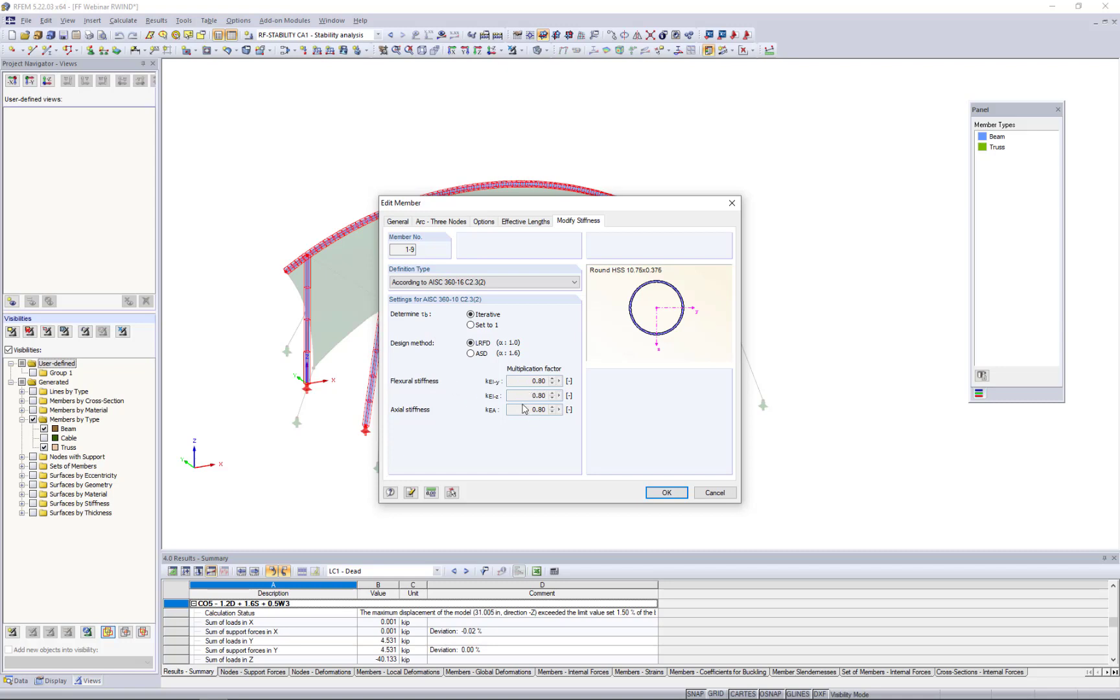
{"action": "left_click", "coordinate": [654, 494]}
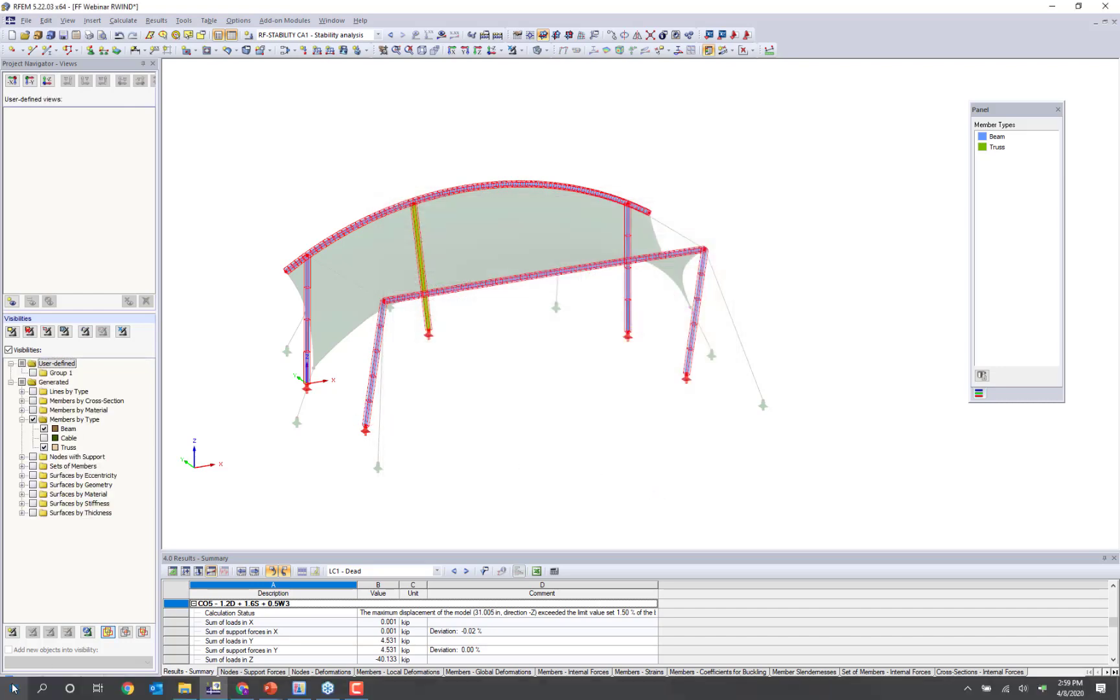
Step: Reopen the RF-STEEL AISC design case and run its calculation
{"action": "left_click", "coordinate": [20, 682]}
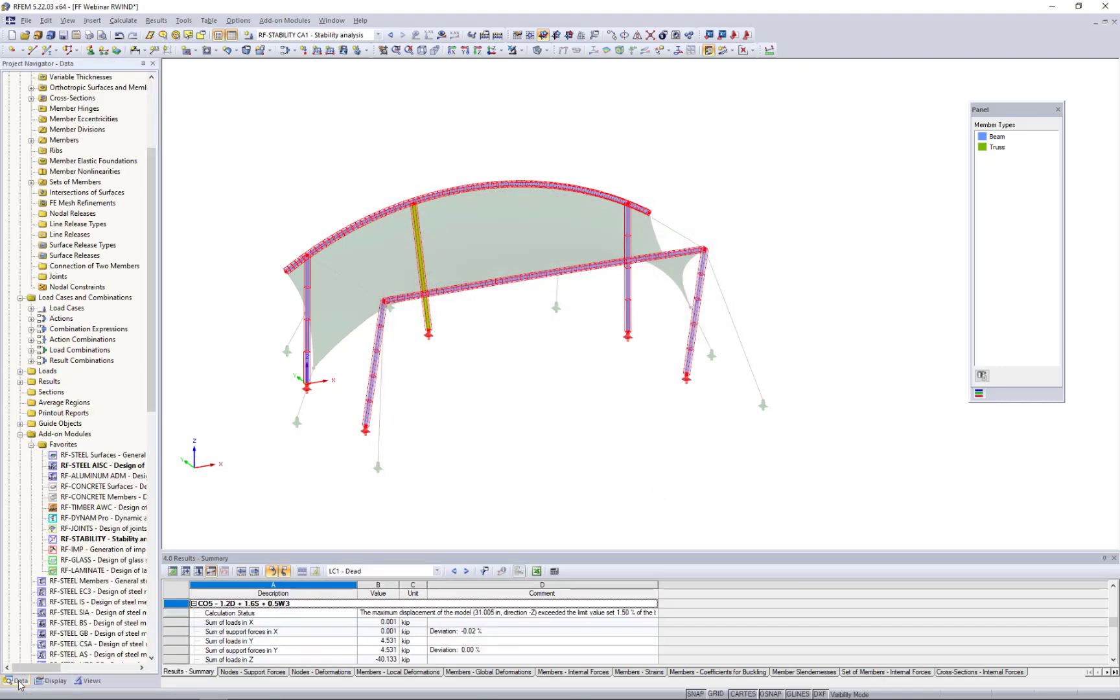
{"action": "double_click", "coordinate": [269, 457]}
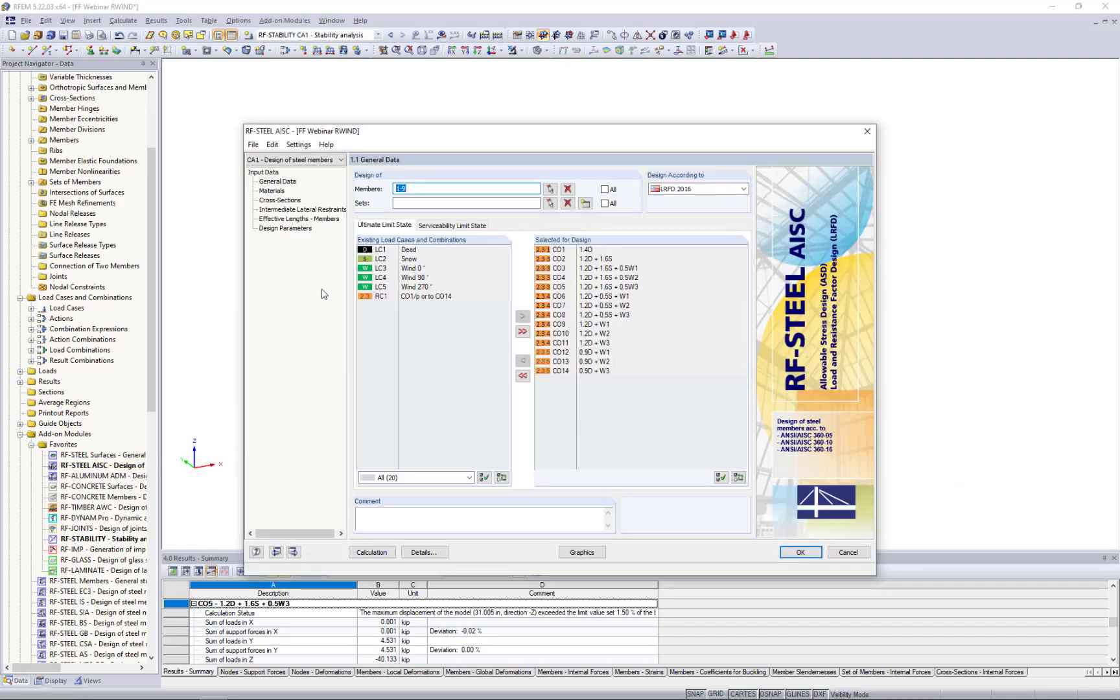
{"action": "left_click", "coordinate": [372, 553]}
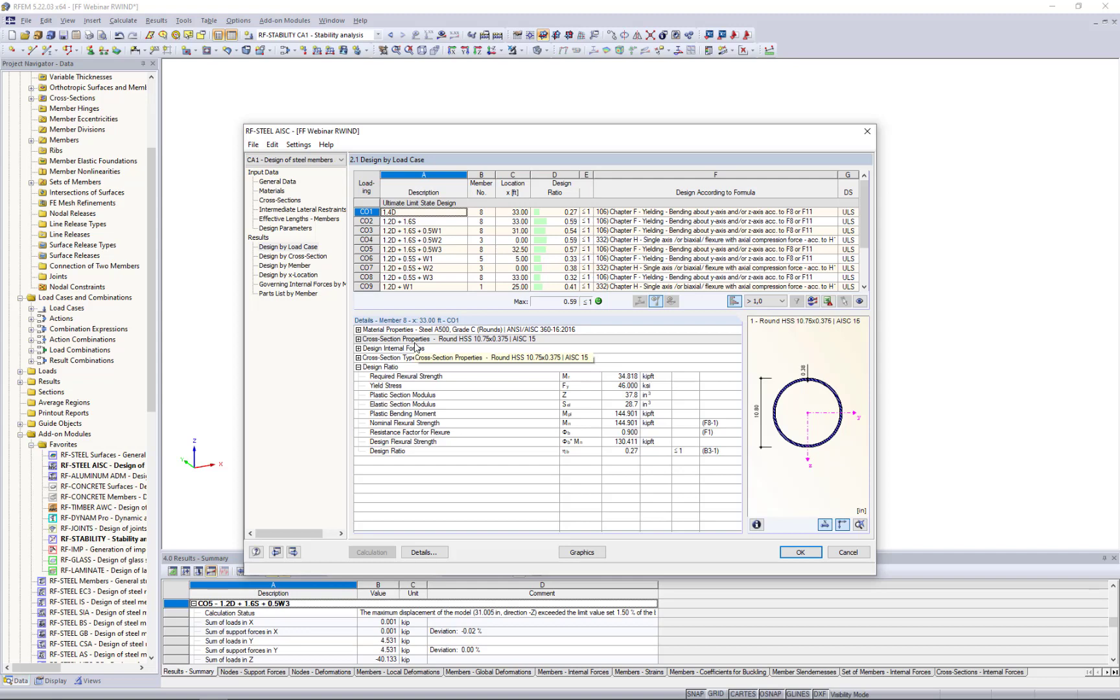
Step: Review the design checks by member for members 1 and 2, moving the results window aside to identify them in the model
{"action": "left_click", "coordinate": [301, 266]}
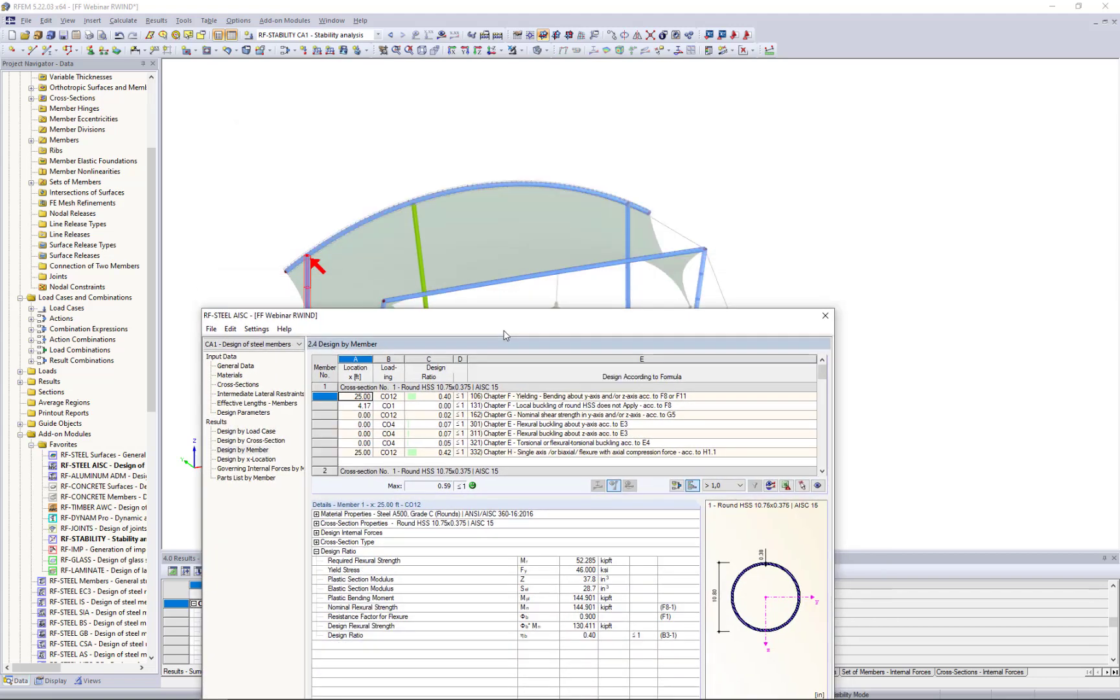
{"action": "scroll", "coordinate": [535, 485], "scroll_direction": "down", "scroll_amount": 5}
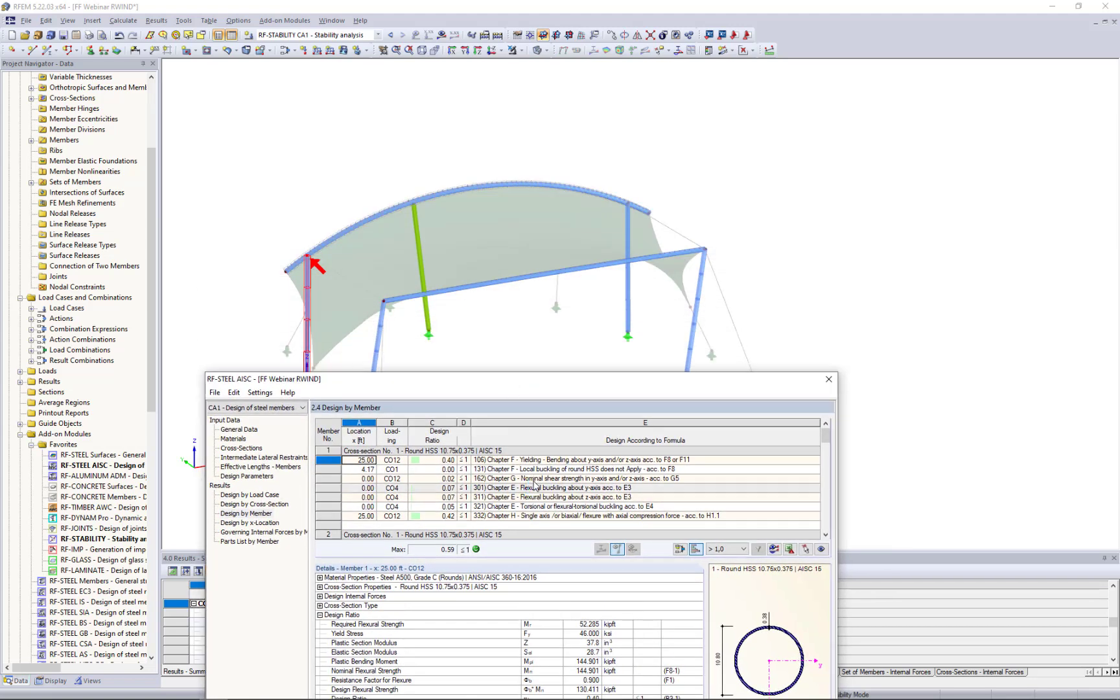
{"action": "left_click", "coordinate": [535, 487]}
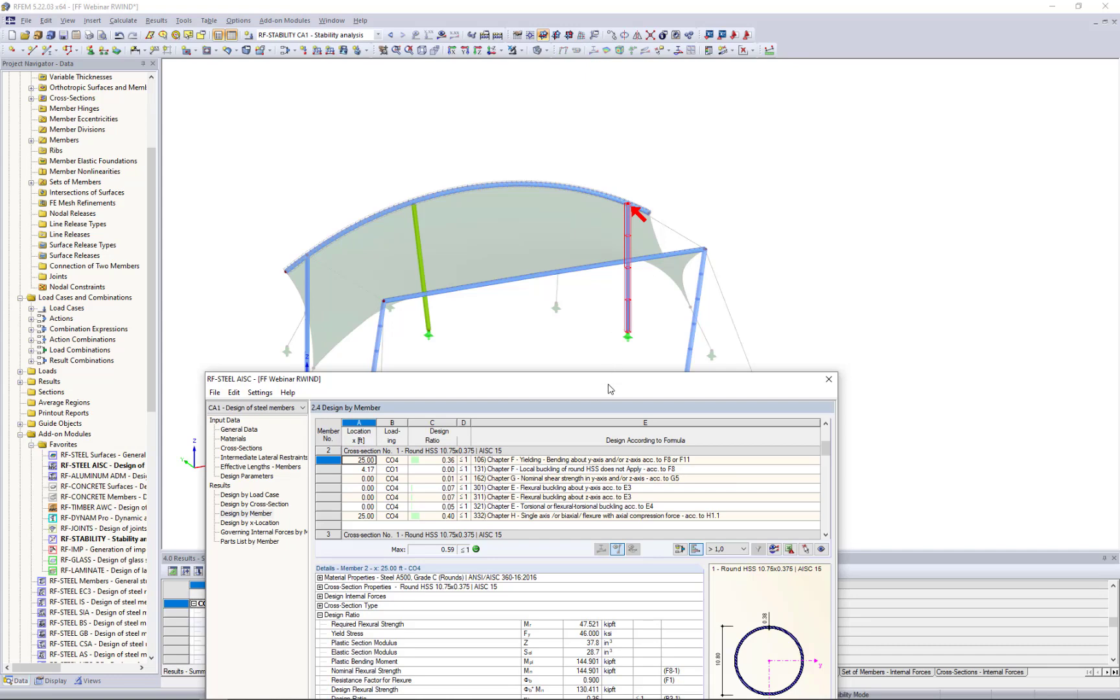
{"action": "left_click_drag", "start_coordinate": [609, 389], "coordinate": [637, 154]}
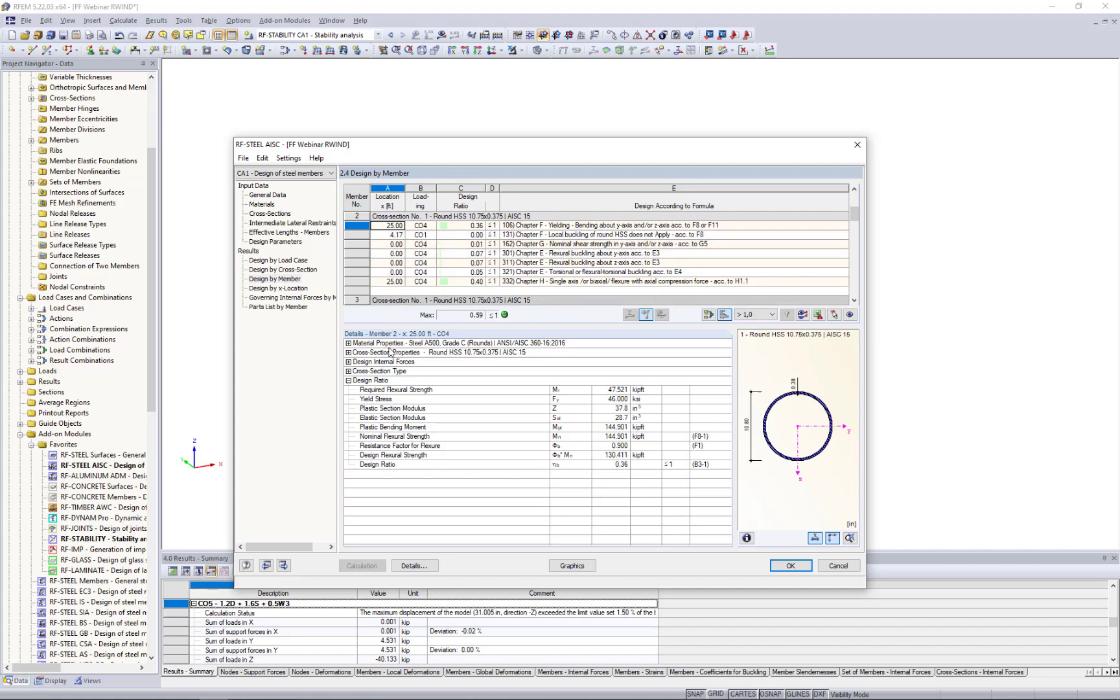
Step: Examine member 2's cross-section type classification and design ratio details, along with the parts list by member
{"action": "left_click", "coordinate": [348, 371]}
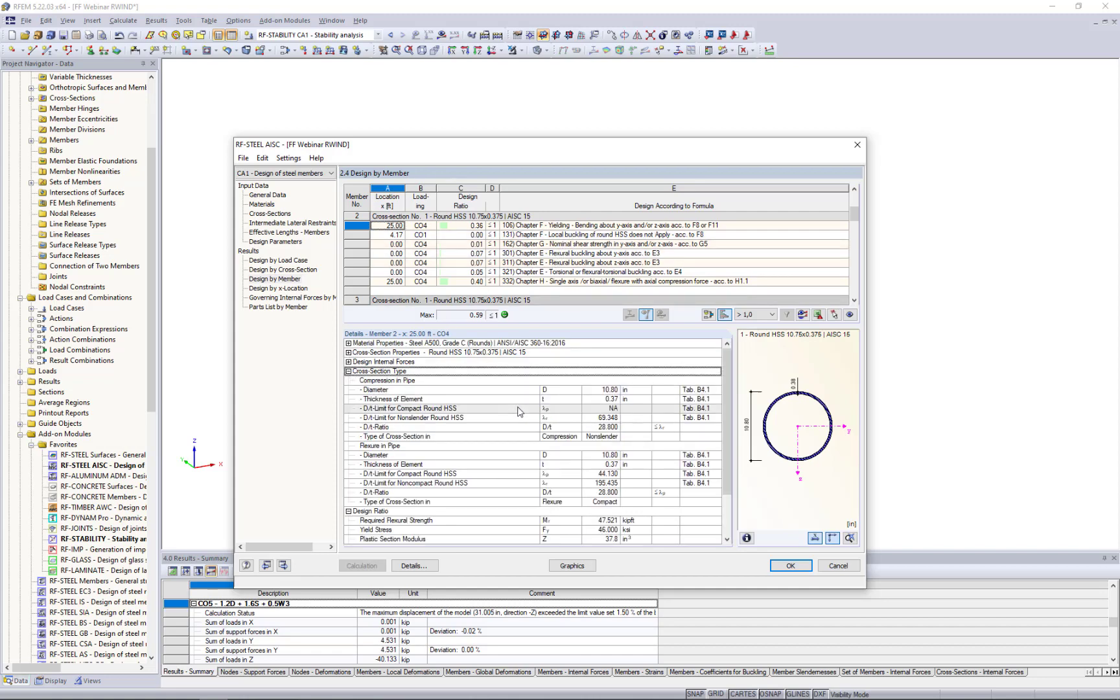
{"action": "scroll", "coordinate": [519, 412], "scroll_direction": "down", "scroll_amount": 1}
{"action": "scroll", "coordinate": [519, 412], "scroll_direction": "down", "scroll_amount": 1}
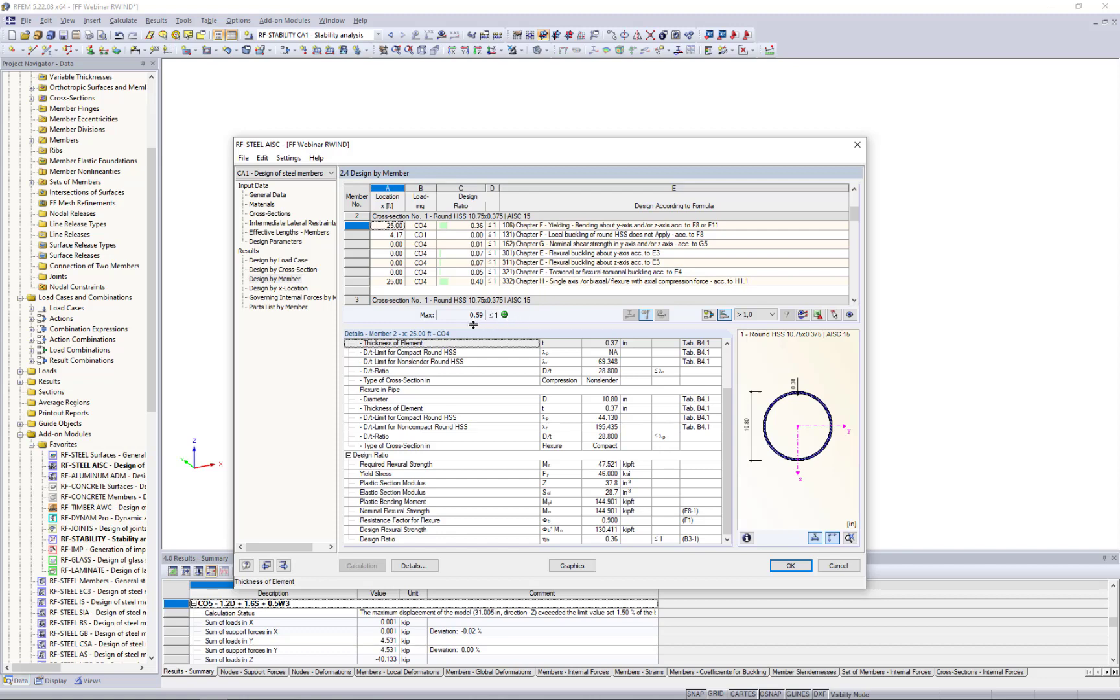
{"action": "left_click", "coordinate": [275, 309]}
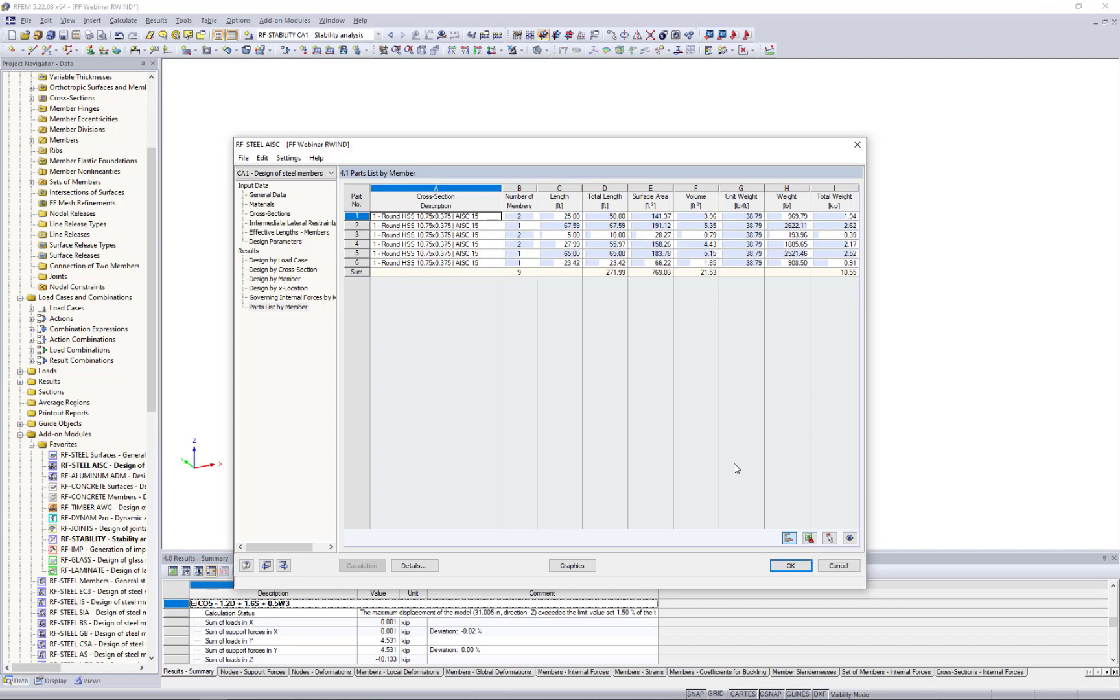
Step: Show the RF-STEEL AISC design ratios graphically on the model and inspect them along the members from another side
{"action": "left_click", "coordinate": [579, 566]}
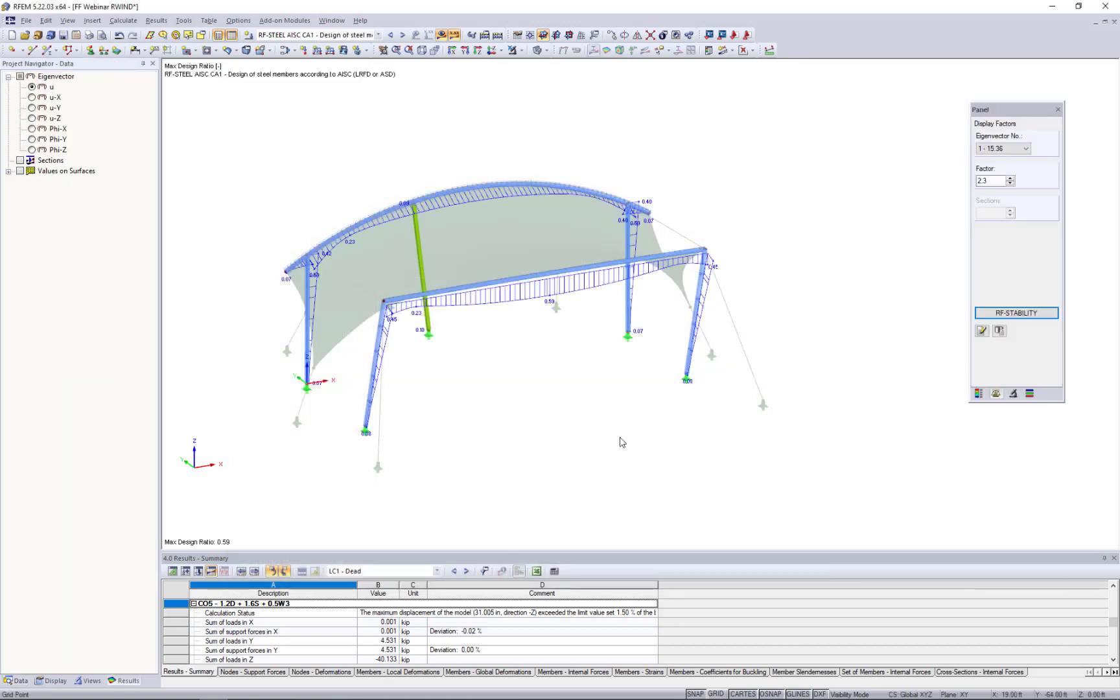
{"action": "middle_click_drag", "start_coordinate": [664, 425], "coordinate": [516, 424], "text": "ctrl"}
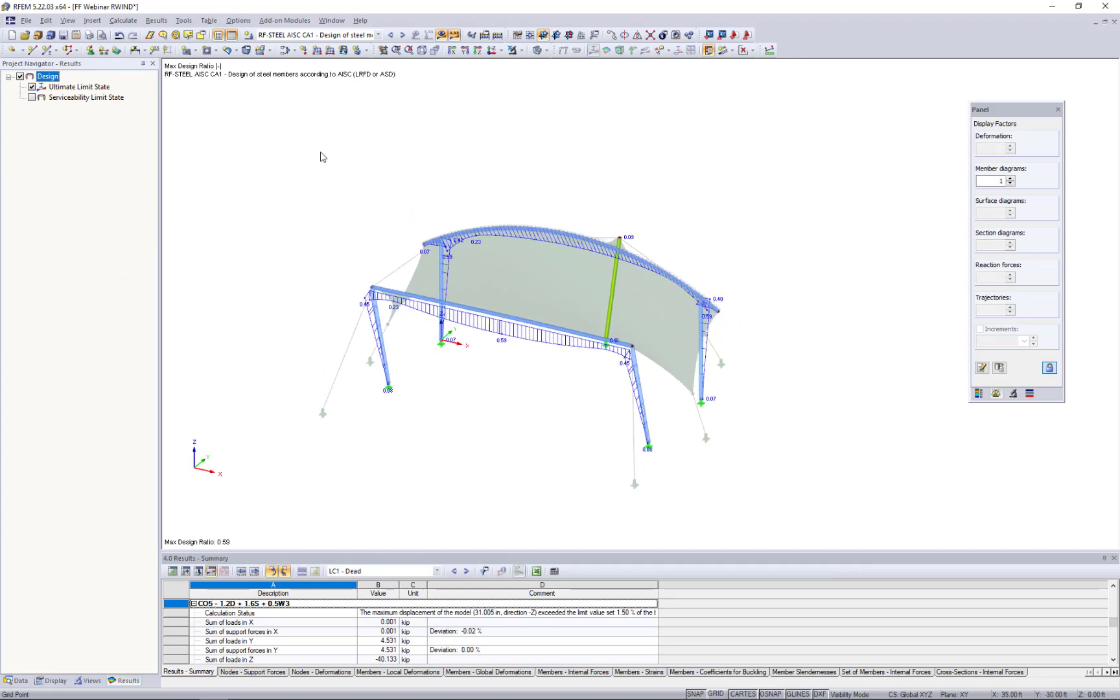
{"action": "left_click", "coordinate": [285, 38]}
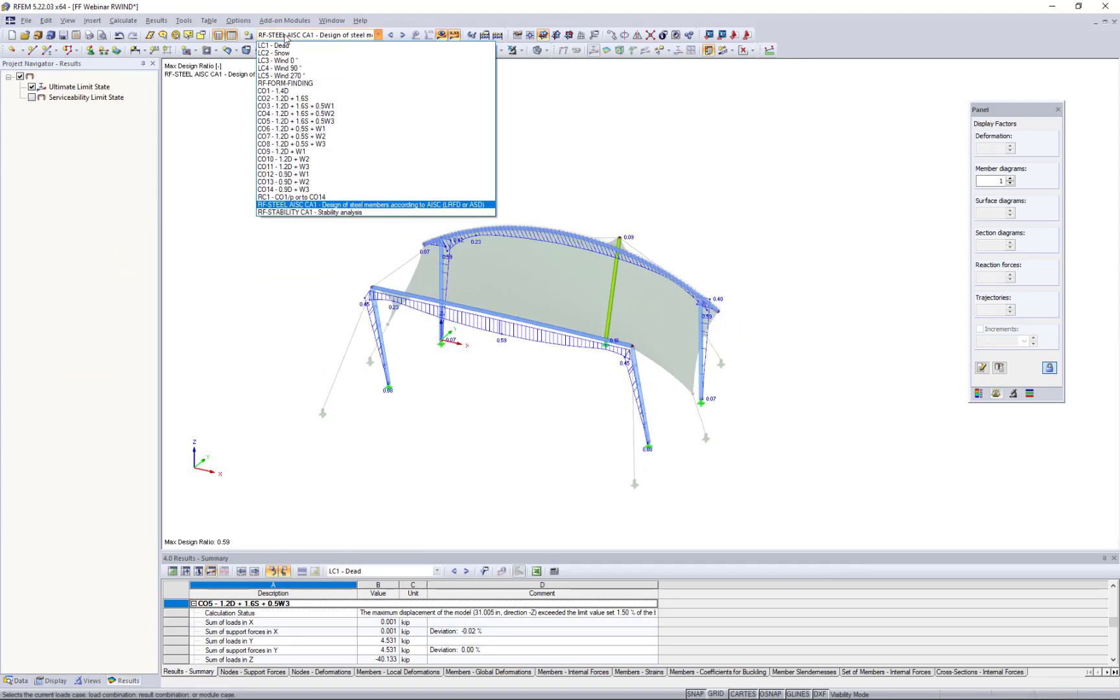
{"action": "left_click", "coordinate": [234, 305]}
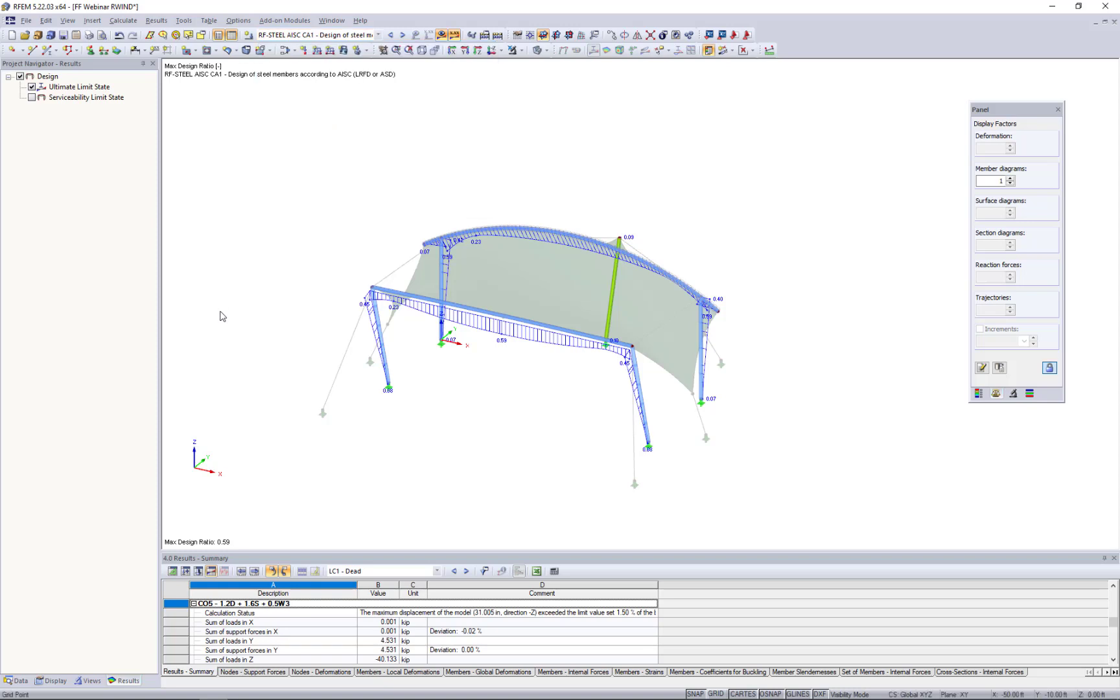
{"action": "scroll", "coordinate": [520, 365], "scroll_direction": "up", "scroll_amount": 5}
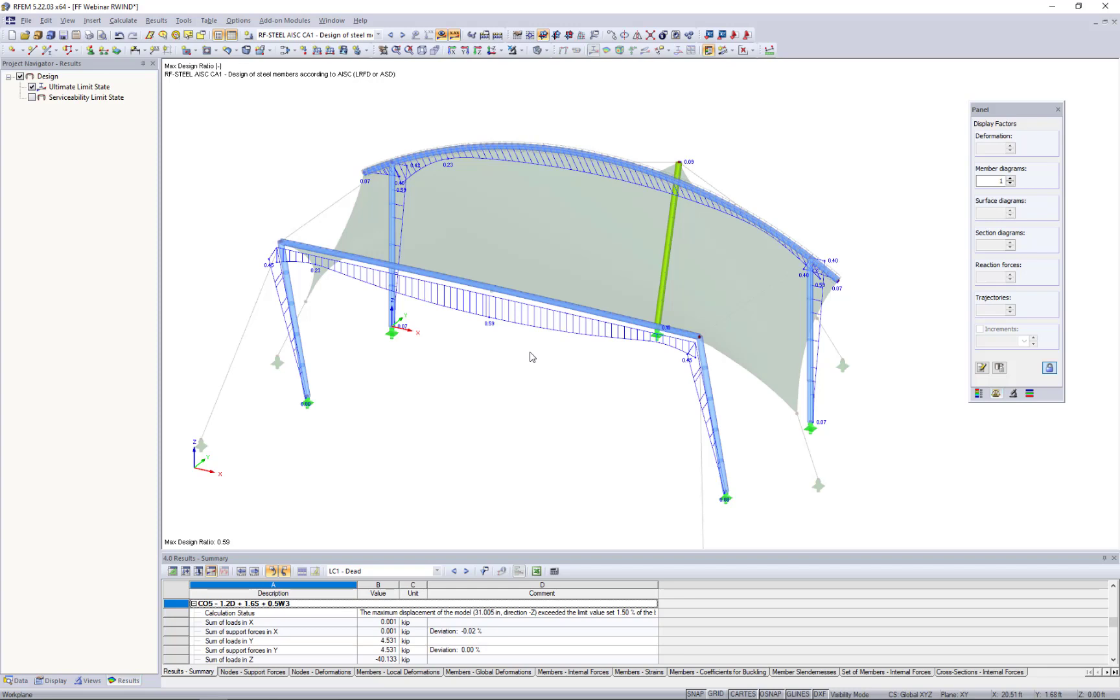
{"action": "scroll", "coordinate": [530, 356], "scroll_direction": "down", "scroll_amount": 3}
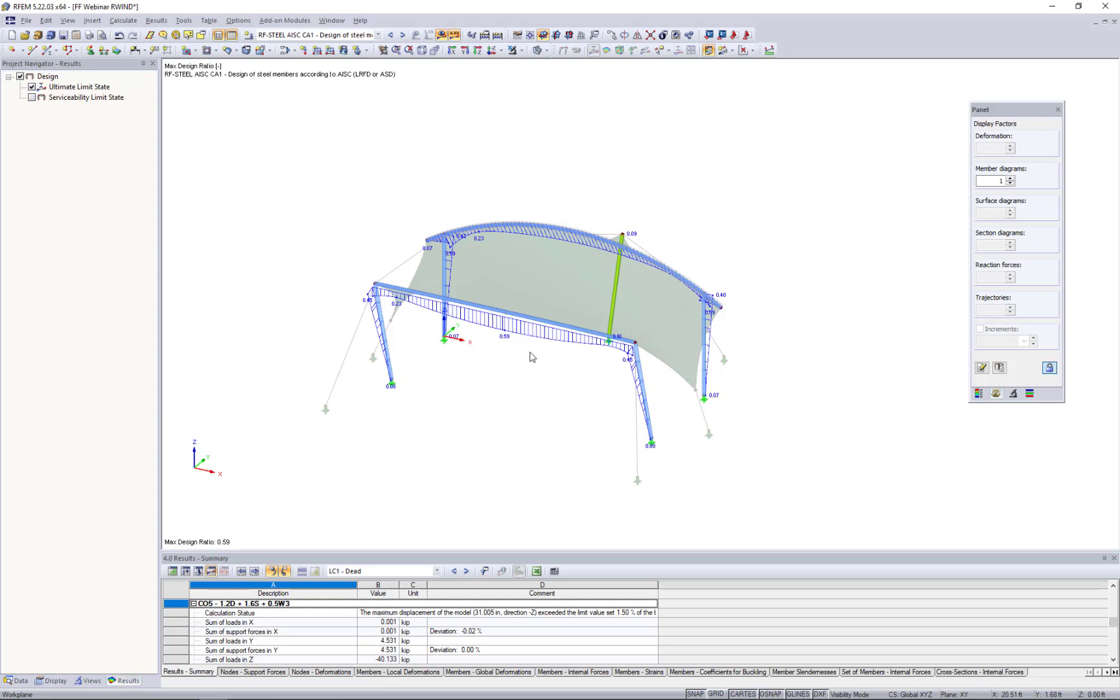
Step: Hide the design results and cancel the visibility mode so that all members and membrane surfaces are displayed
{"action": "left_click", "coordinate": [439, 36]}
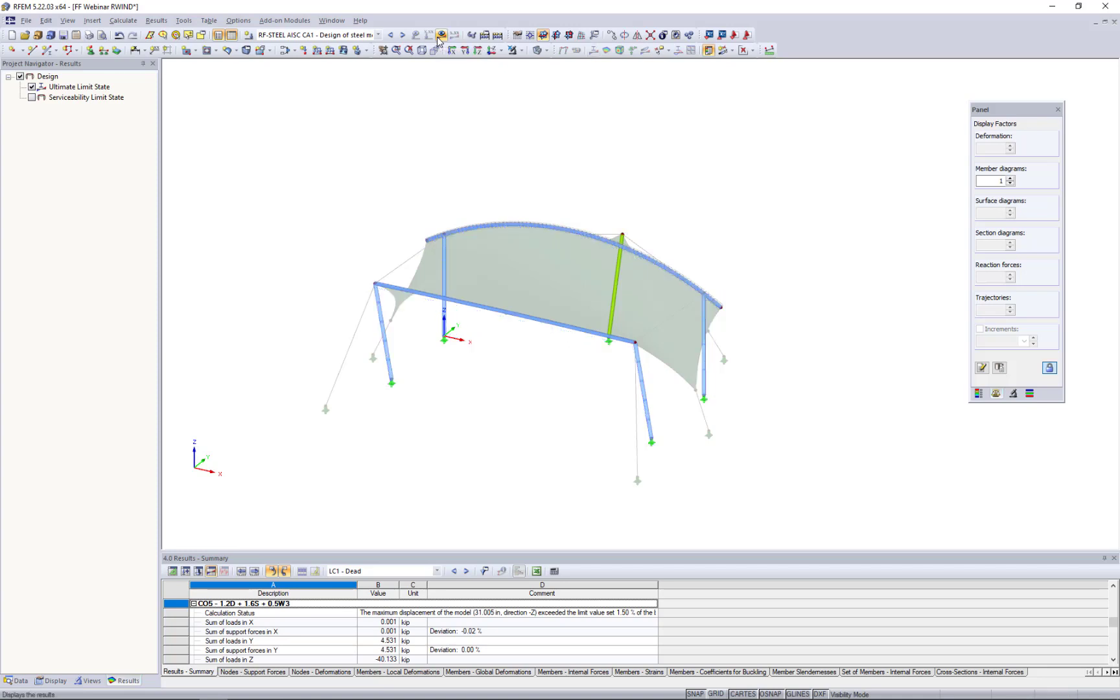
{"action": "left_click", "coordinate": [519, 50]}
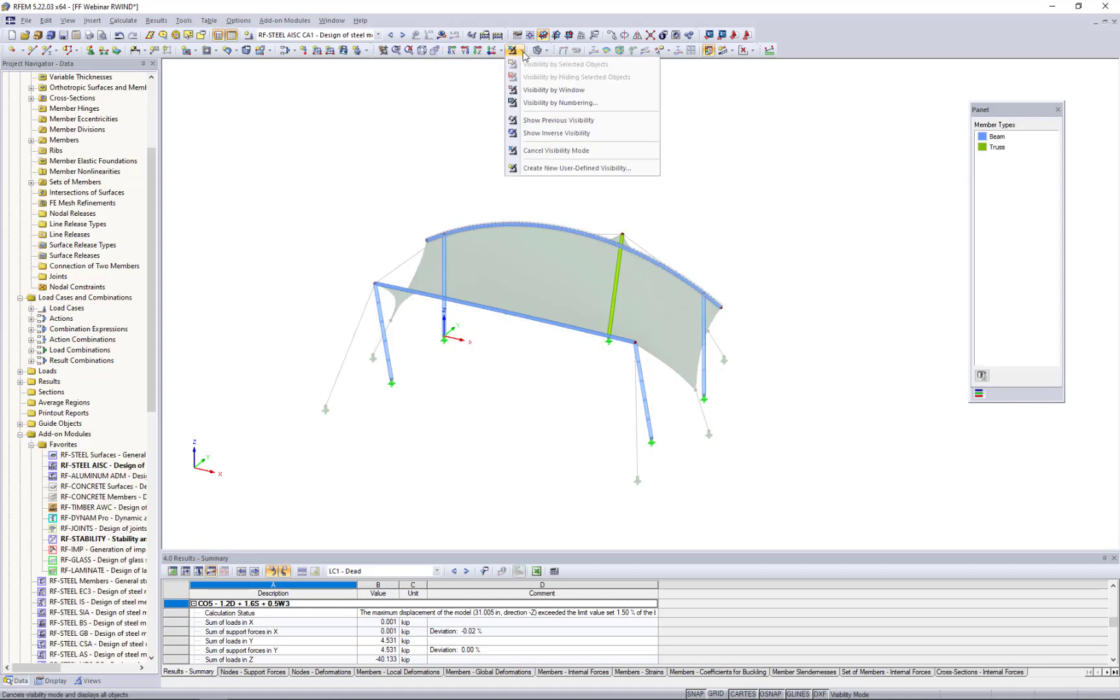
{"action": "left_click", "coordinate": [533, 150]}
{"action": "mouse_move", "coordinate": [701, 237]}
{"action": "middle_mouse_down", "text": "ctrl"}
{"action": "mouse_move", "coordinate": [666, 244]}
{"action": "mouse_move", "coordinate": [687, 240]}
{"action": "middle_mouse_up", "text": "ctrl"}
{"action": "scroll", "coordinate": [589, 278], "scroll_direction": "up", "scroll_amount": 3}
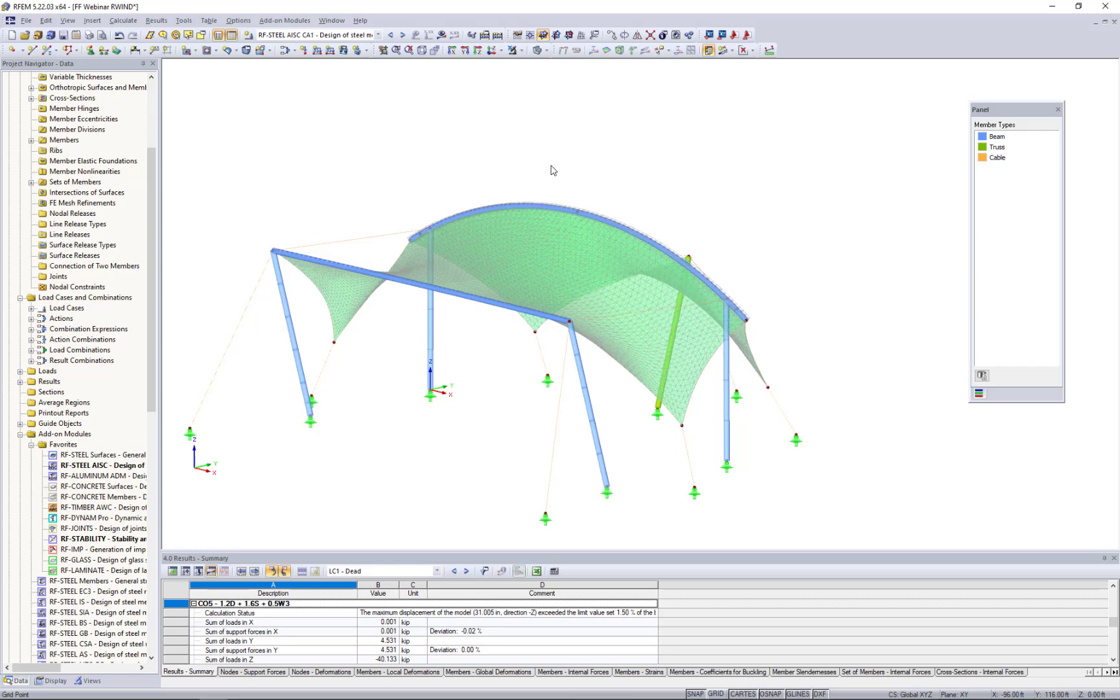
Step: Switch to the Stairs Webinar model and measure the length of the stairs' lower front edge between its two corner nodes
{"action": "left_click", "coordinate": [332, 20]}
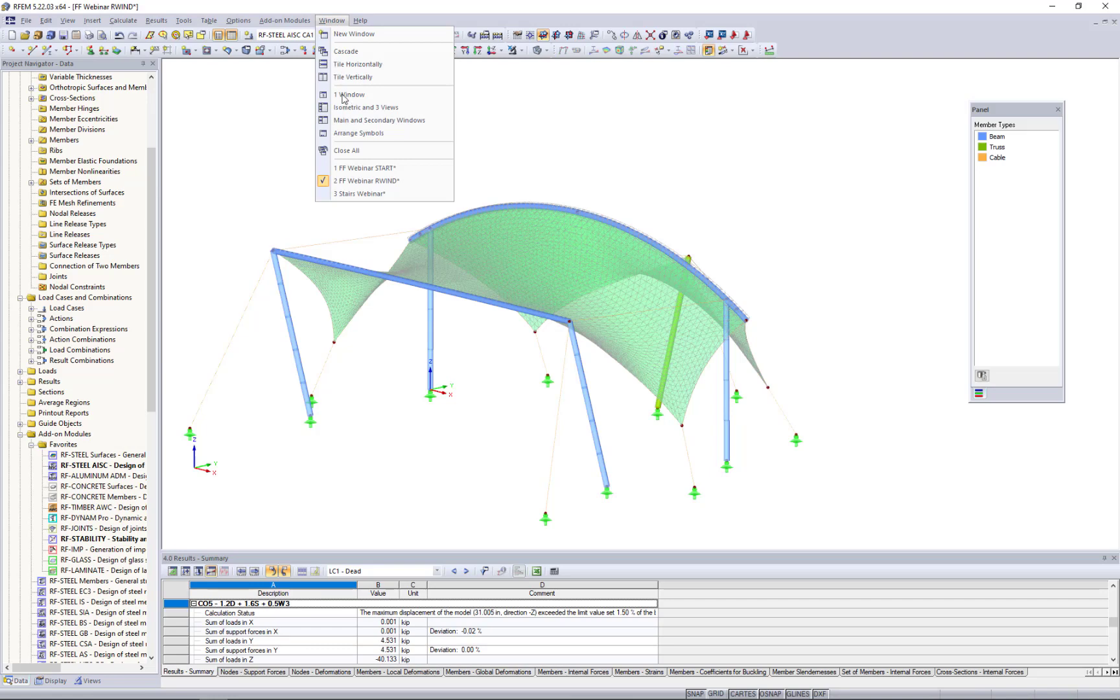
{"action": "left_click", "coordinate": [354, 194]}
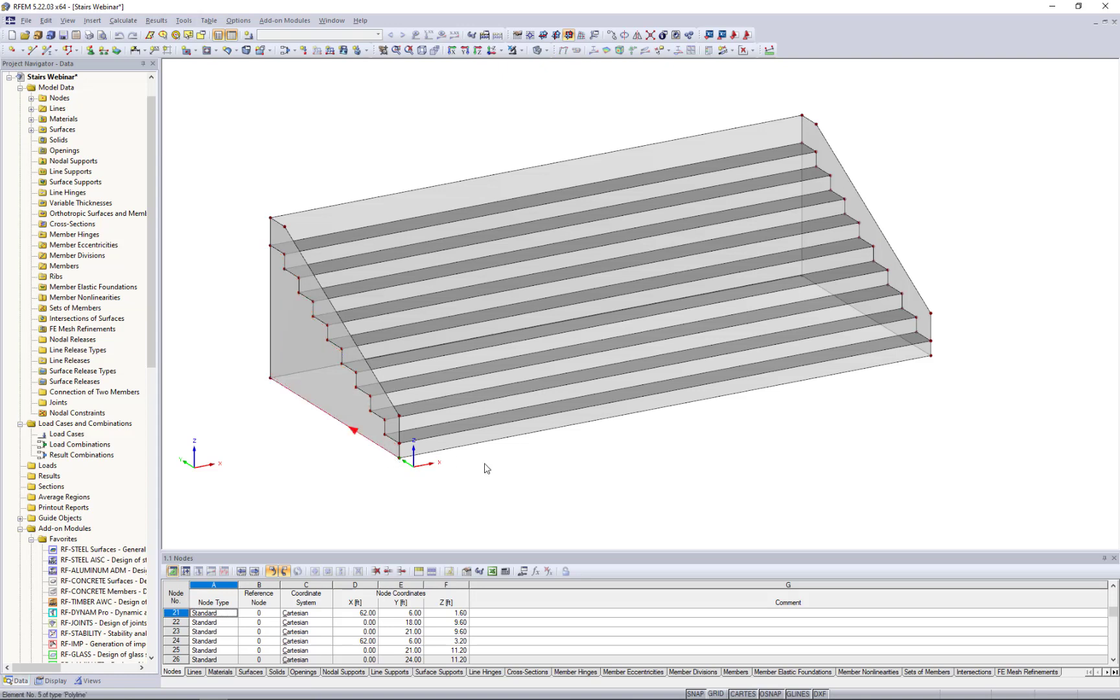
{"action": "left_click", "coordinate": [769, 50]}
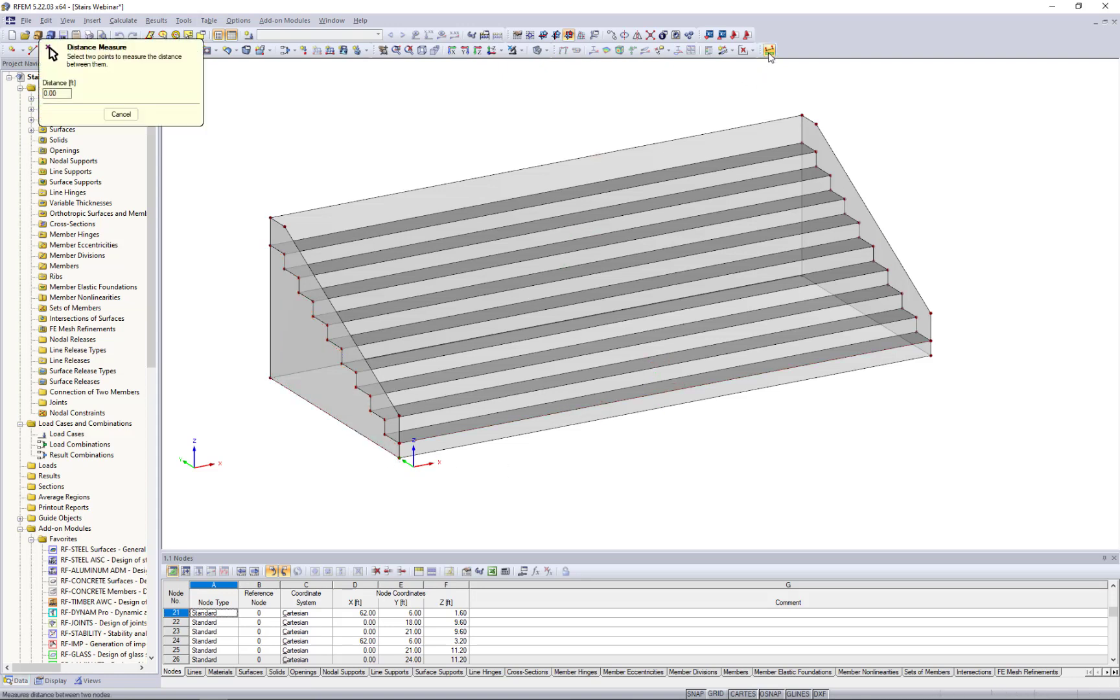
{"action": "left_click", "coordinate": [397, 458]}
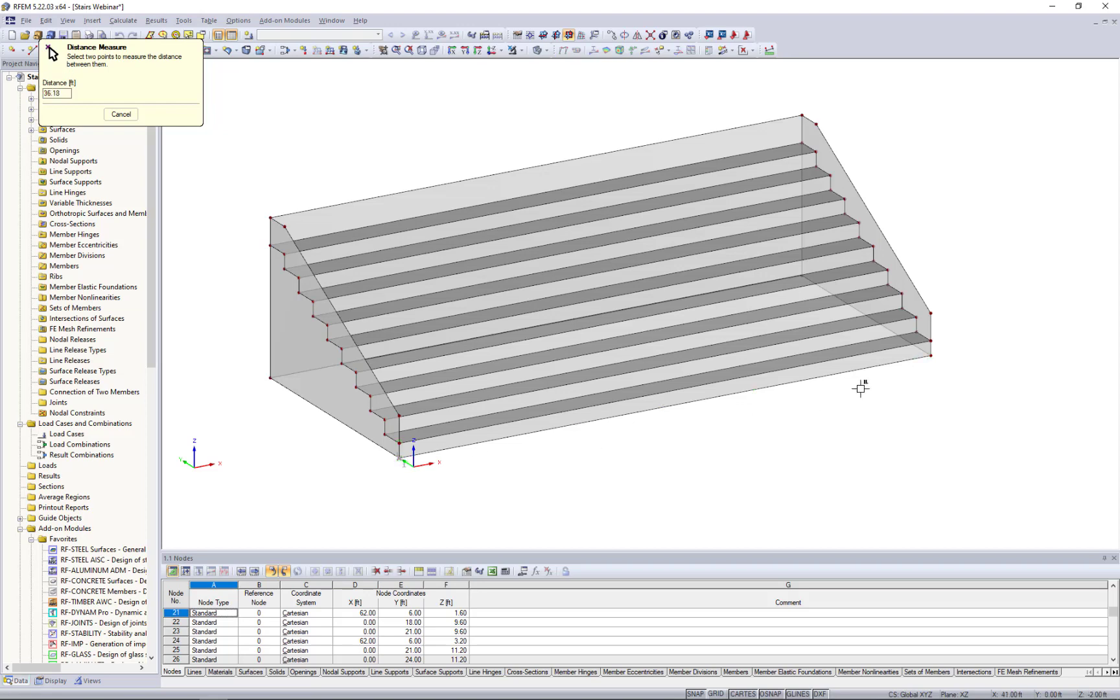
{"action": "left_click", "coordinate": [931, 355]}
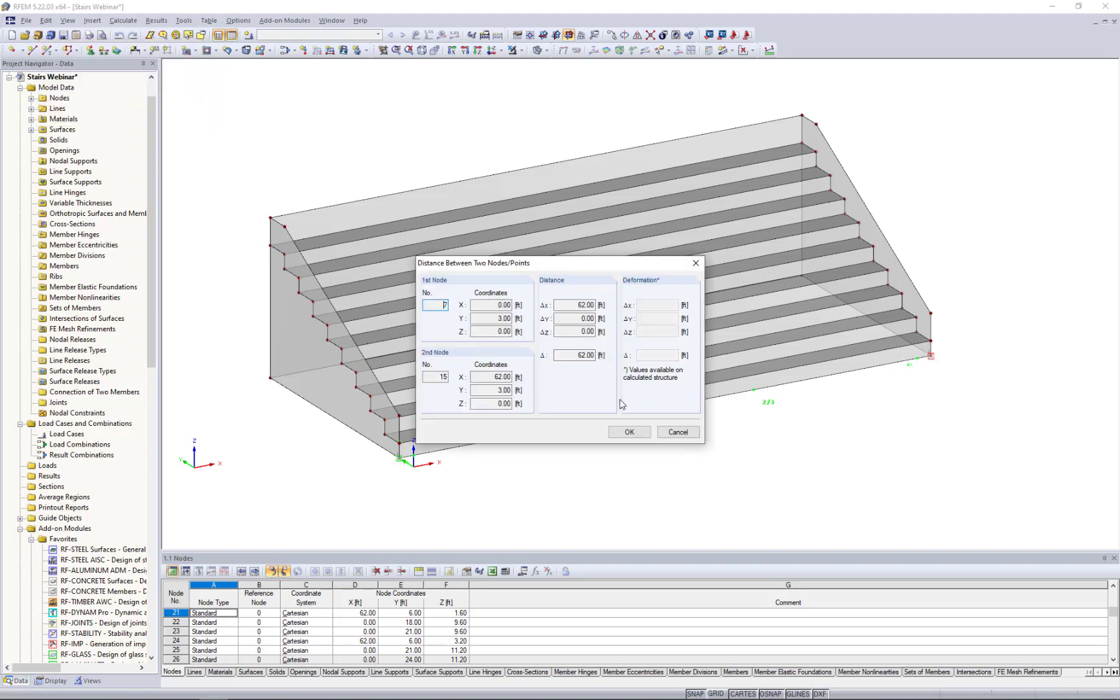
{"action": "left_click", "coordinate": [678, 432]}
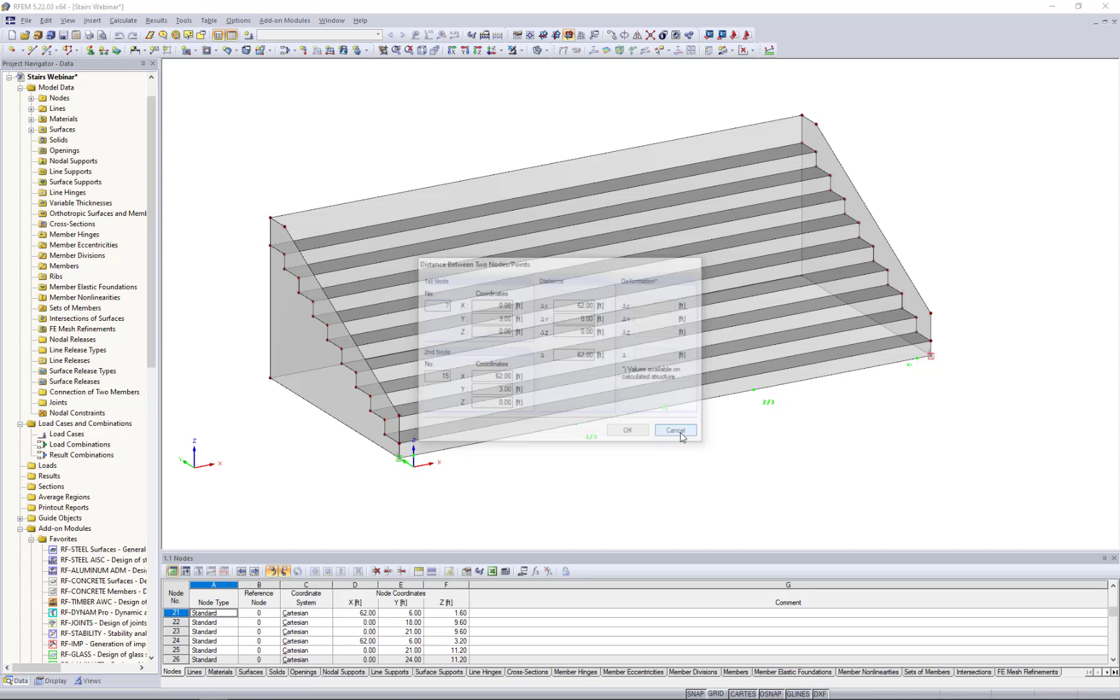
Step: Measure the height of the stairs' rear vertical edge from its base node to its uppermost node
{"action": "left_click", "coordinate": [769, 50]}
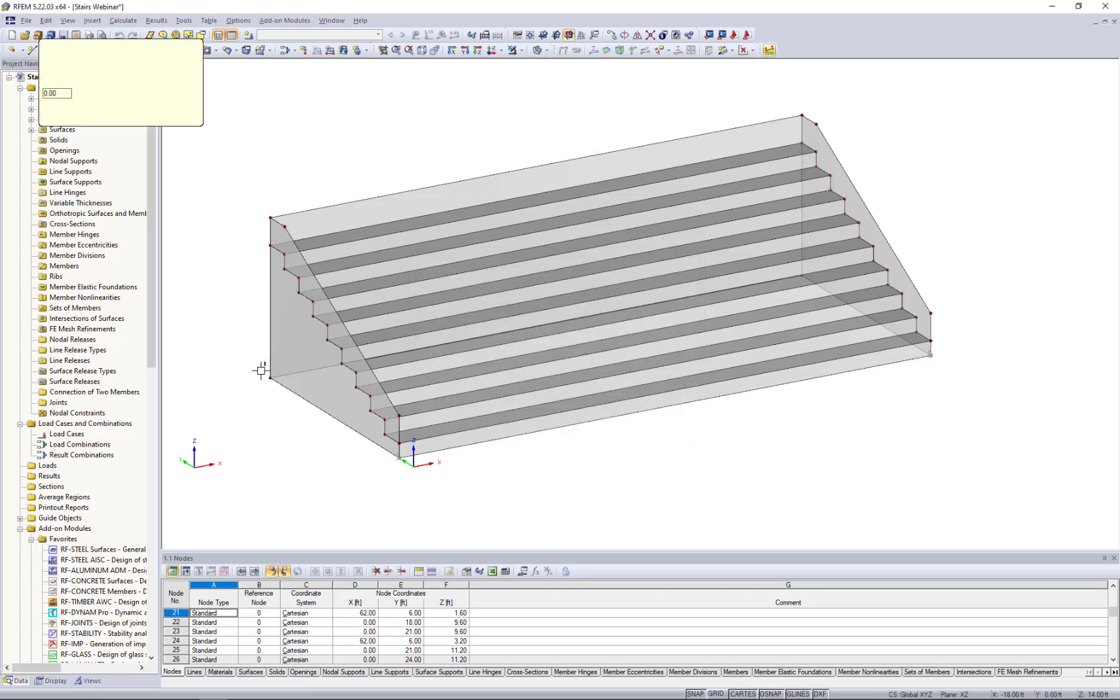
{"action": "left_click", "coordinate": [267, 382]}
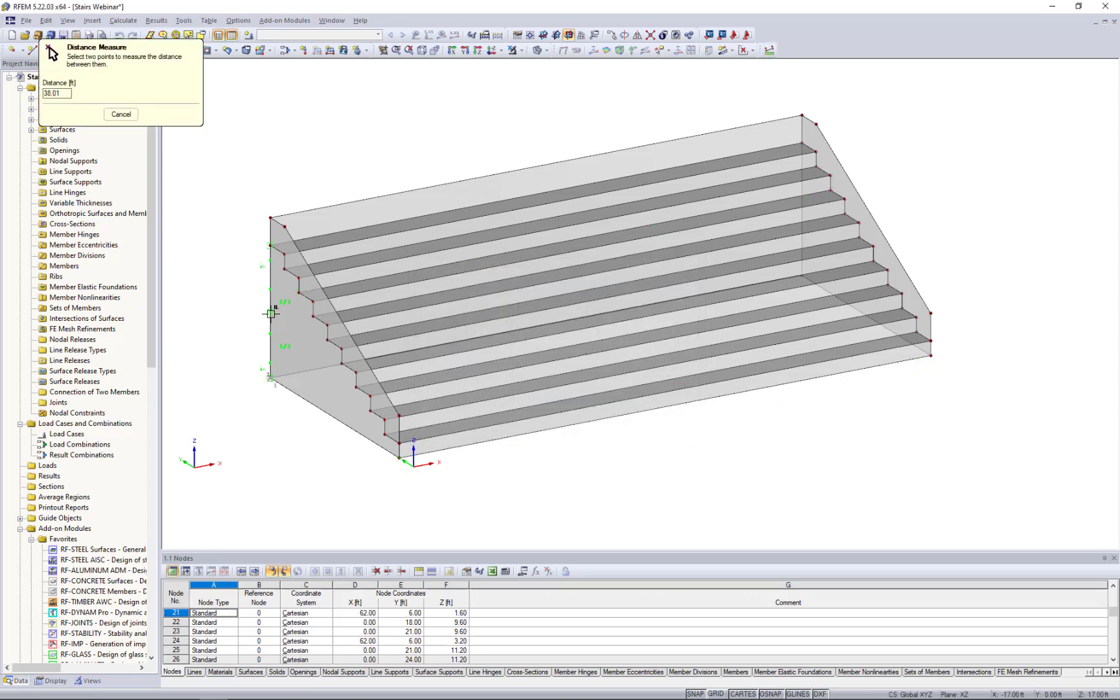
{"action": "left_click", "coordinate": [269, 216]}
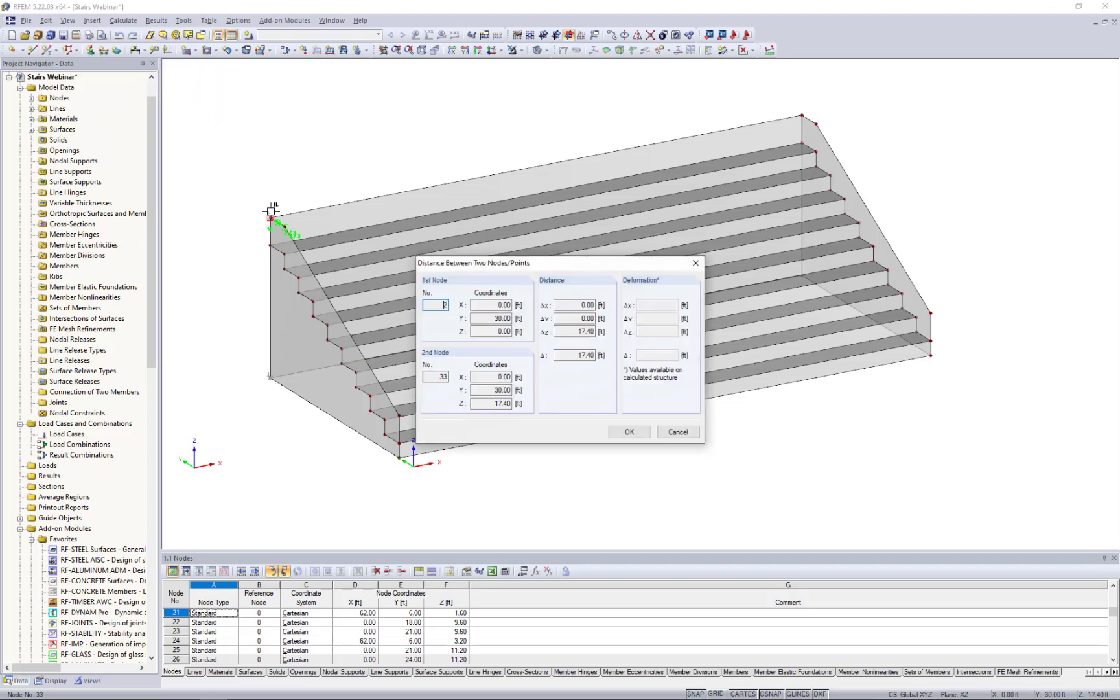
{"action": "left_click", "coordinate": [679, 432]}
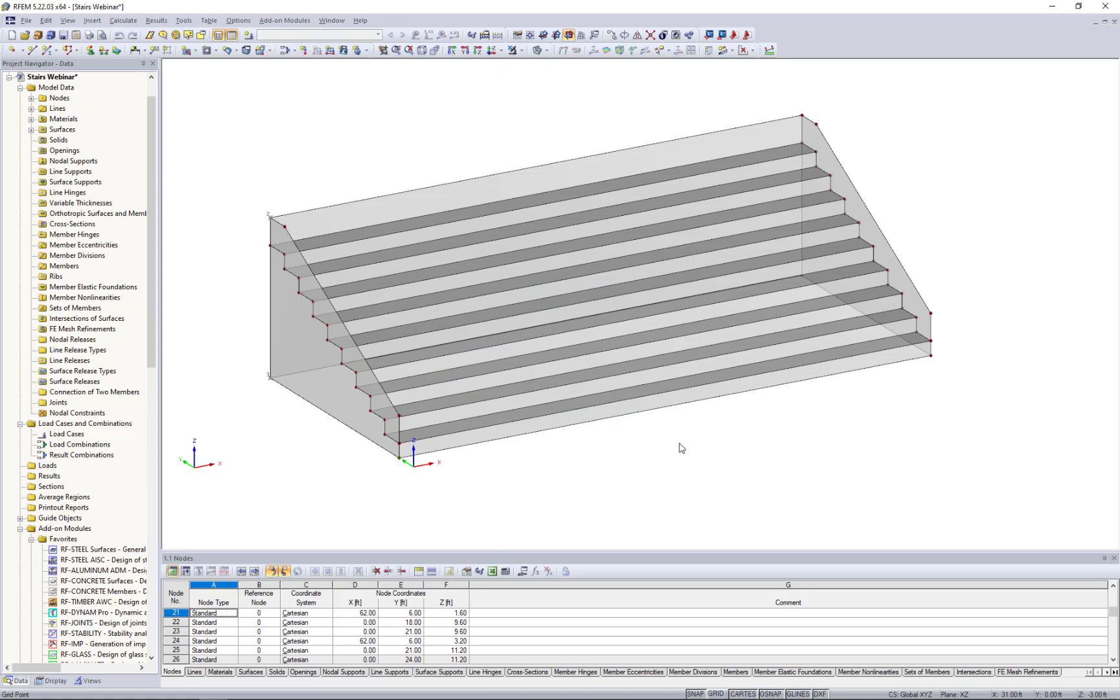
Step: Try to export the stairs model as RFEM/RSTAB data for RWIND Simulation (*.vtp)
{"action": "left_click", "coordinate": [26, 21]}
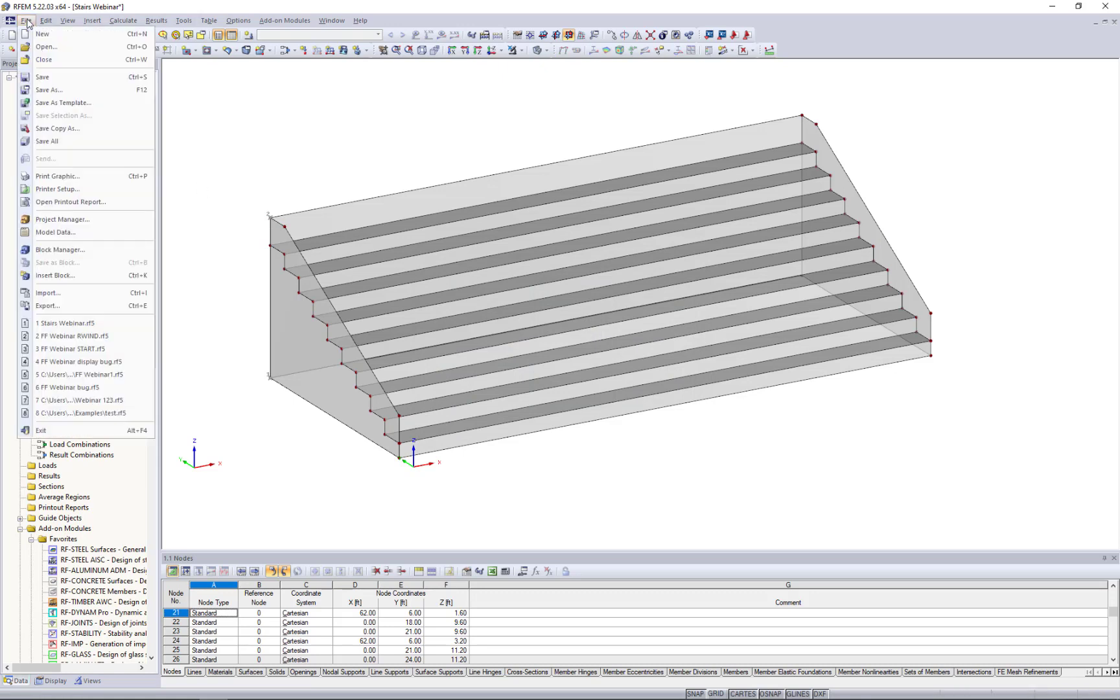
{"action": "left_click", "coordinate": [70, 305]}
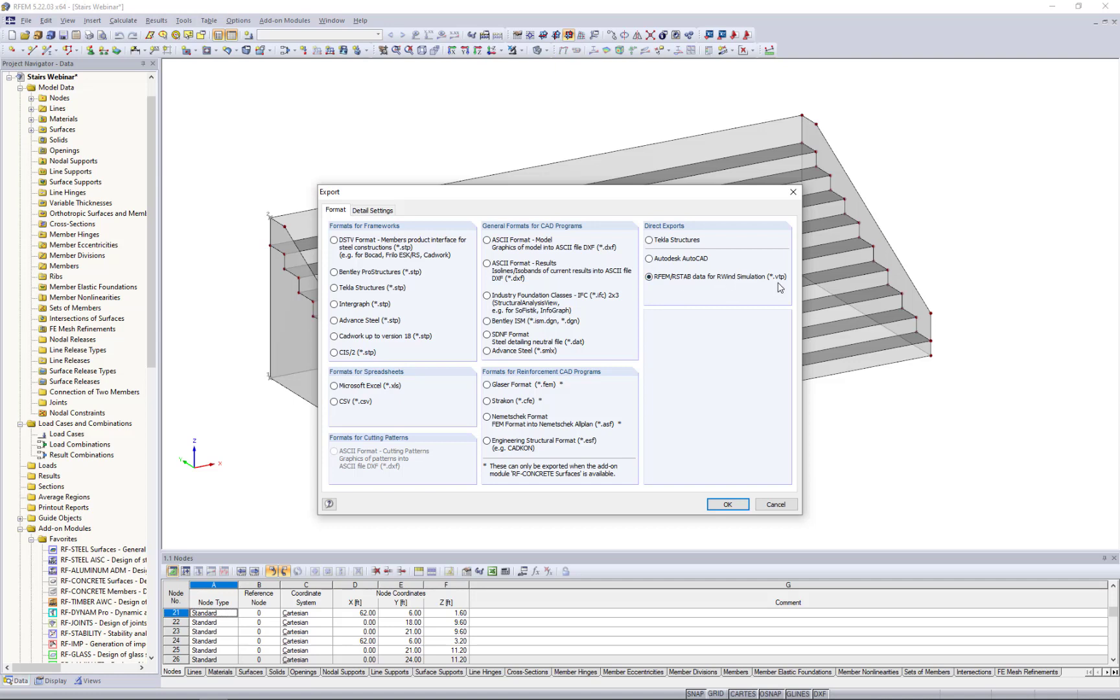
{"action": "left_click", "coordinate": [727, 505]}
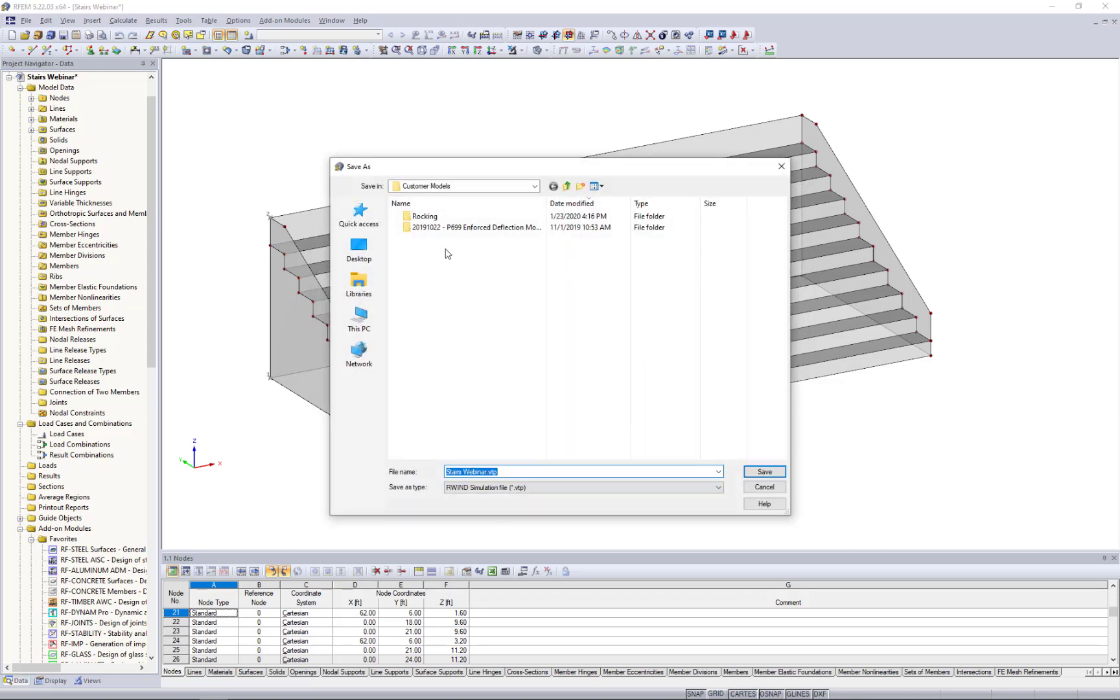
{"action": "left_click", "coordinate": [769, 492]}
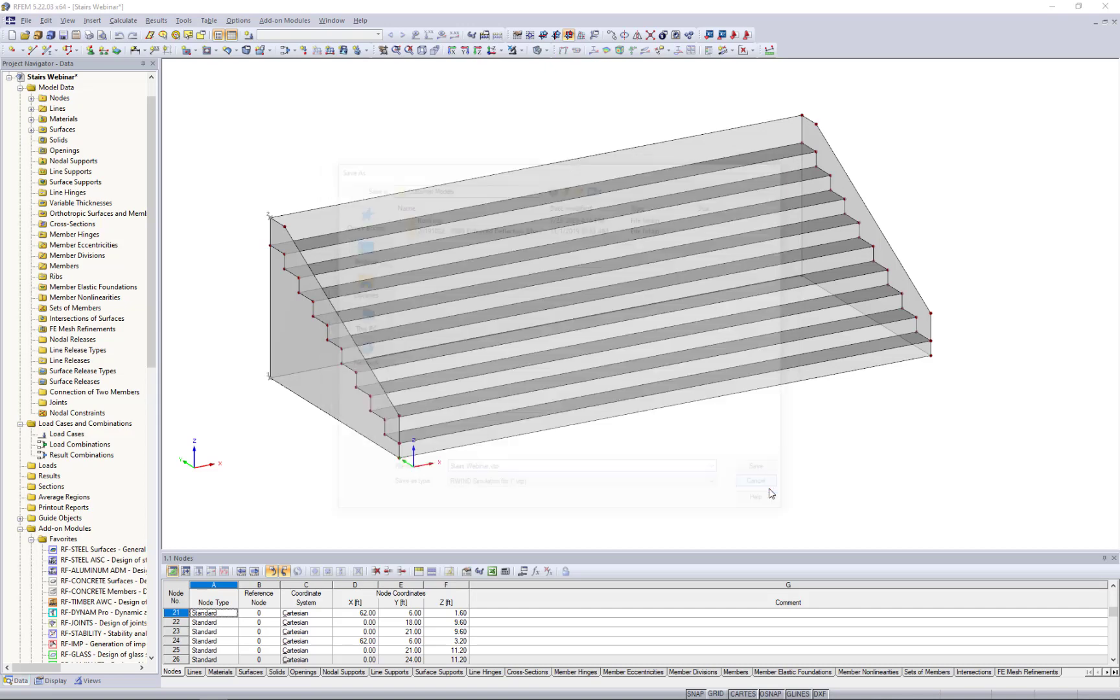
Step: Switch back to the FF Webinar RWIND model and open the settings for simulating and generating wind loads
{"action": "left_click", "coordinate": [334, 21]}
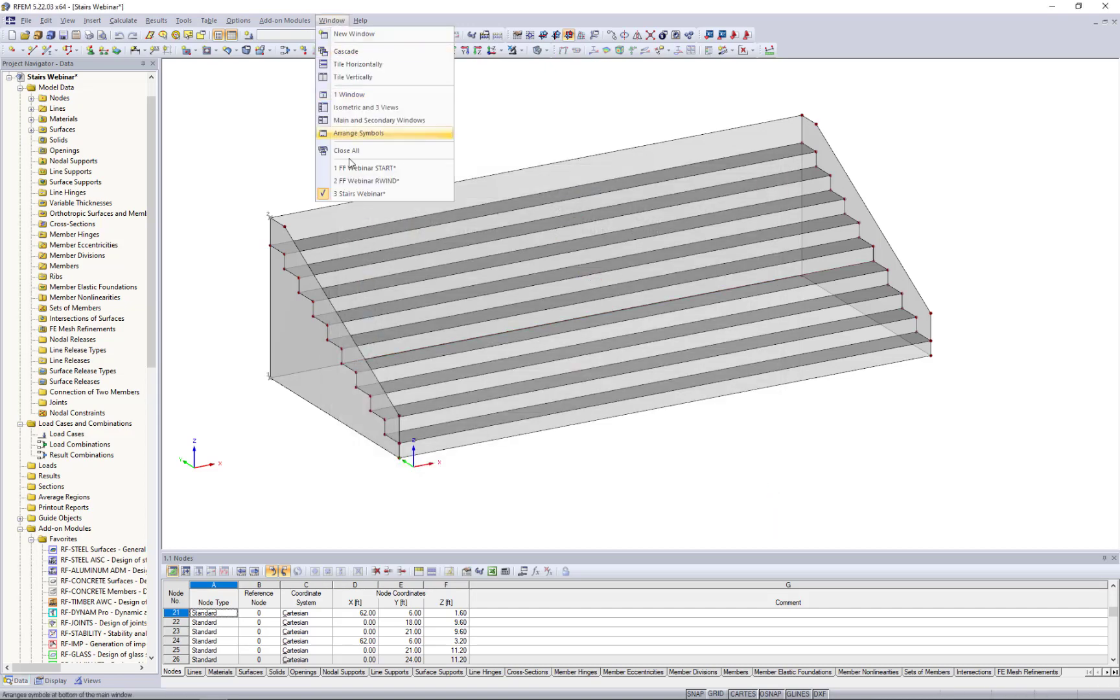
{"action": "left_click", "coordinate": [351, 183]}
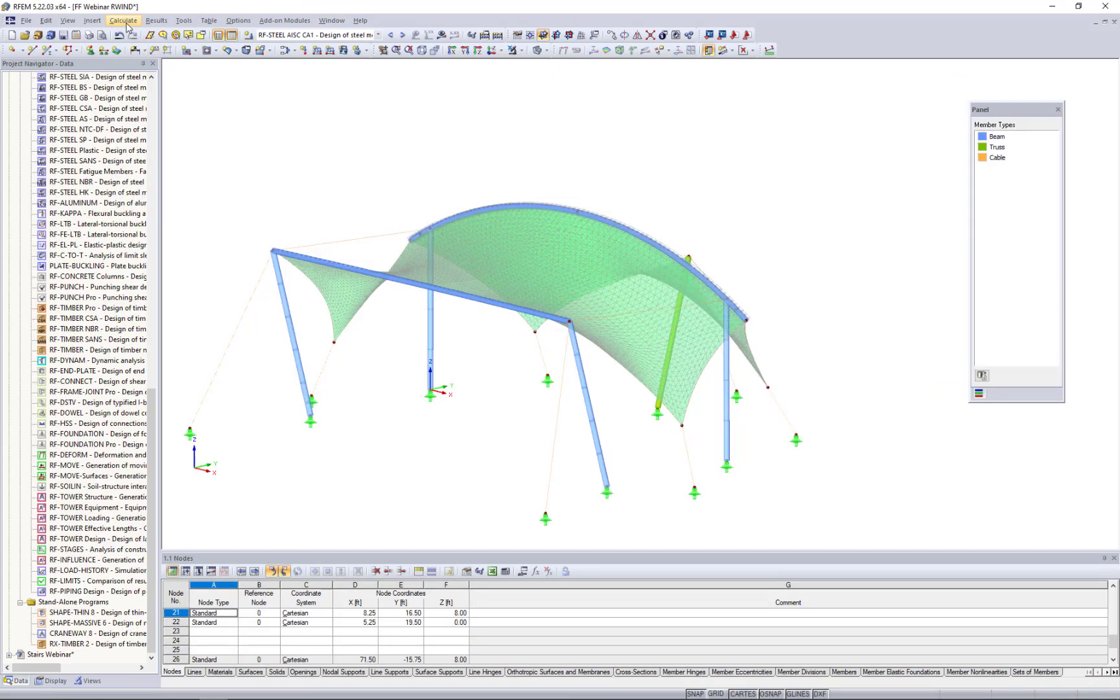
{"action": "left_click", "coordinate": [123, 20]}
{"action": "left_click", "coordinate": [156, 133]}
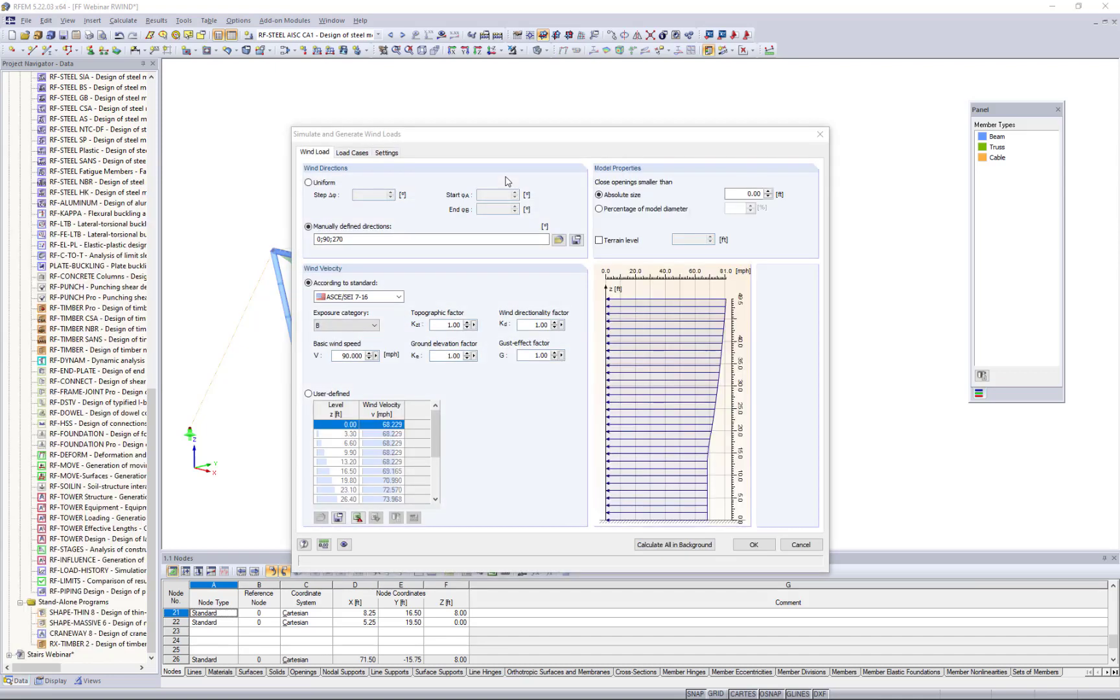
Step: Open load case LC5, Wind 270°, in RWIND Simulation, declining recovery of the backup project and closing the extra empty window
{"action": "left_click", "coordinate": [362, 155]}
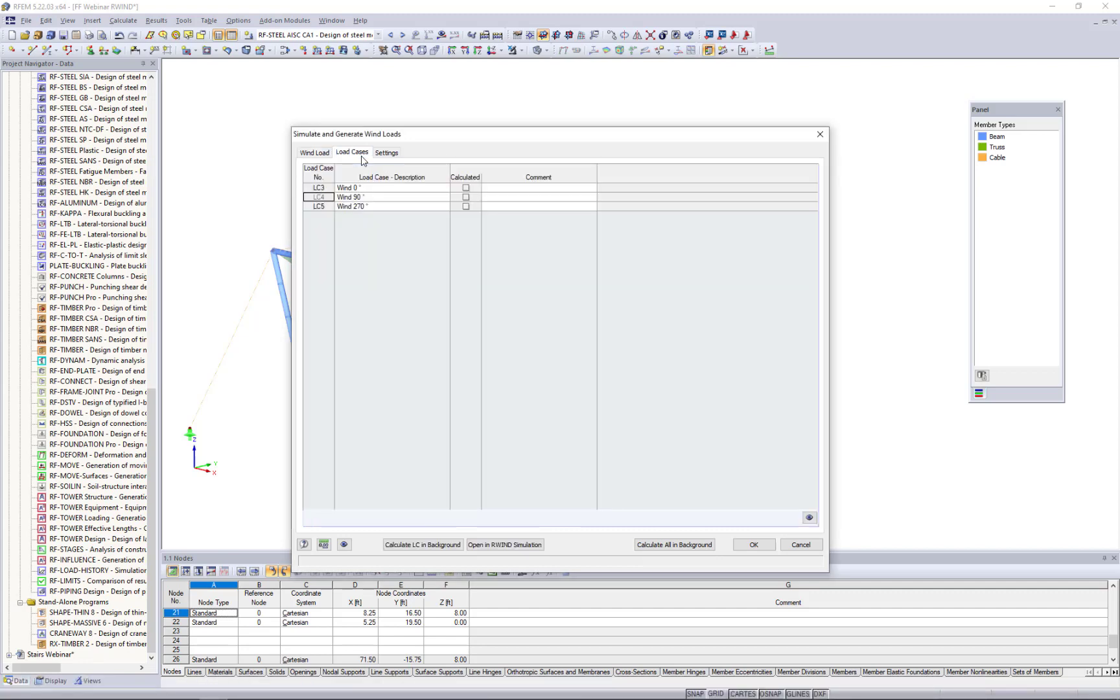
{"action": "left_click", "coordinate": [388, 207]}
{"action": "left_click", "coordinate": [485, 546]}
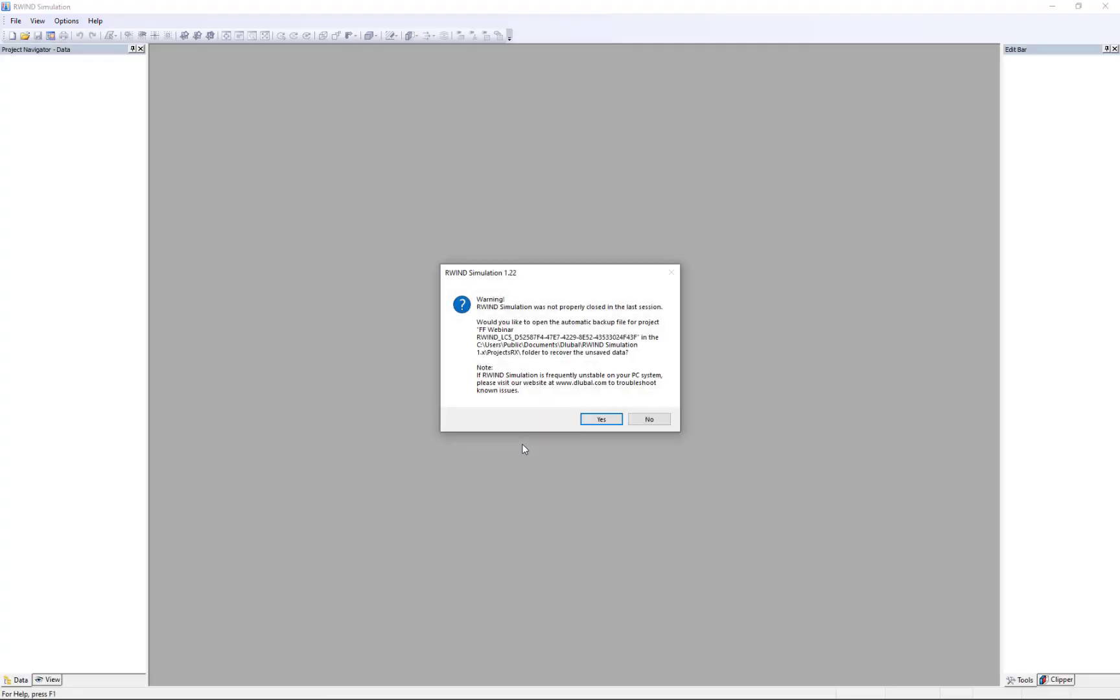
{"action": "left_click", "coordinate": [647, 420]}
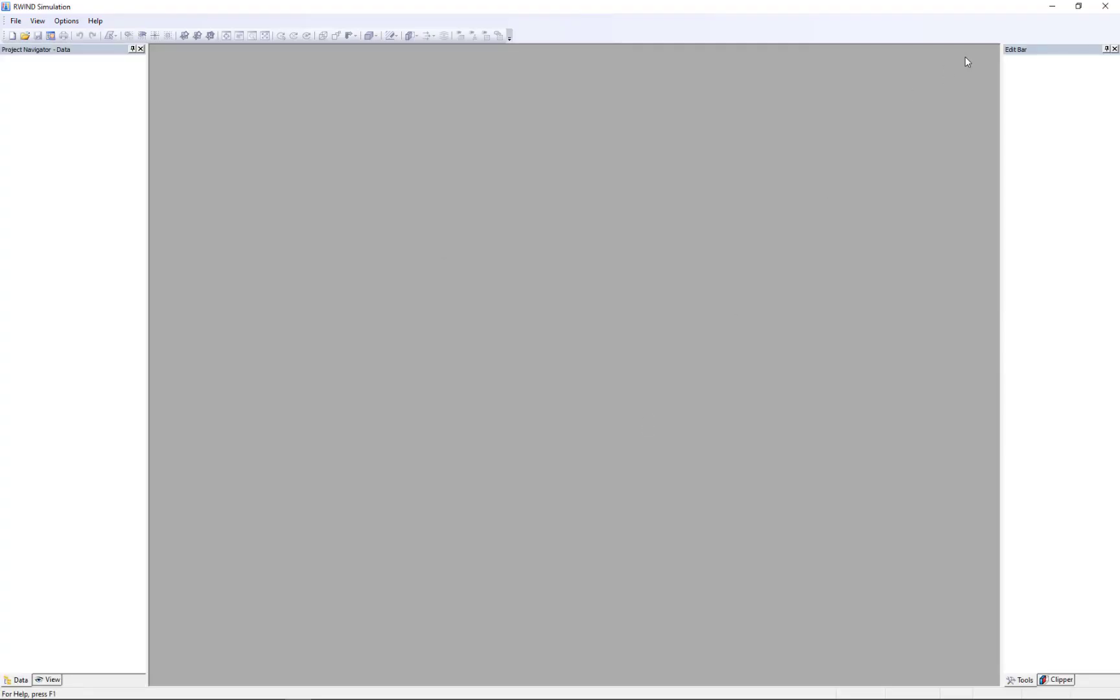
{"action": "left_click", "coordinate": [1106, 6]}
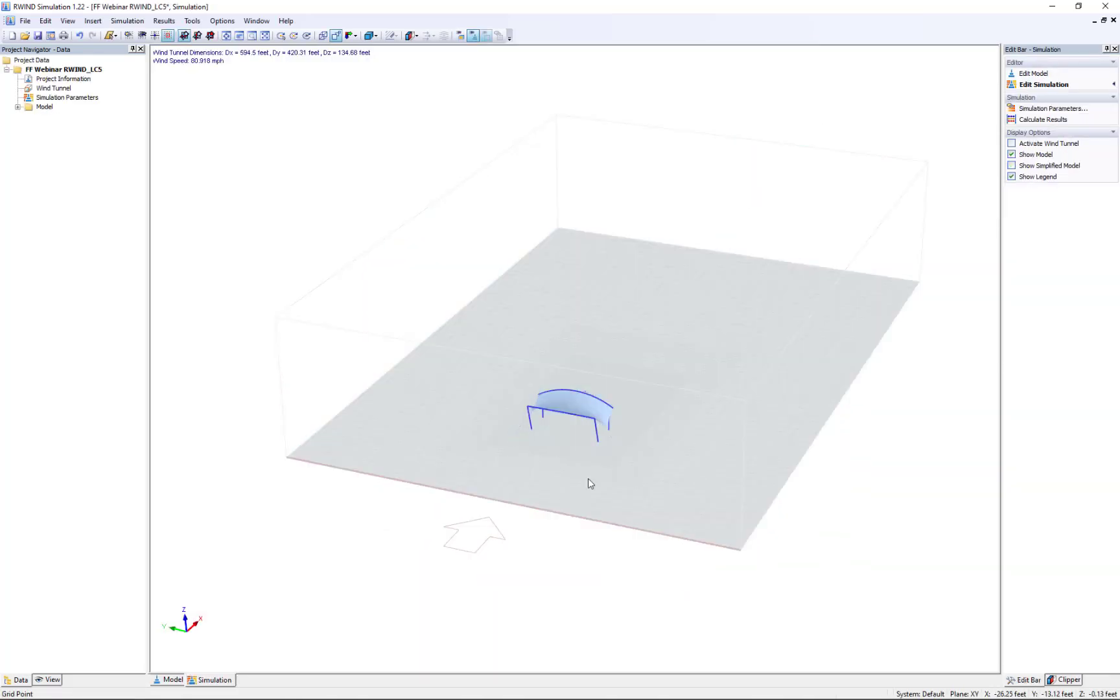
Step: Import the Stairs Webinar.vtp model into the wind tunnel in metres with Z-axis up, moved to the origin, adjusting the tunnel dimensions
{"action": "middle_click_drag", "start_coordinate": [635, 477], "coordinate": [561, 445], "text": "ctrl"}
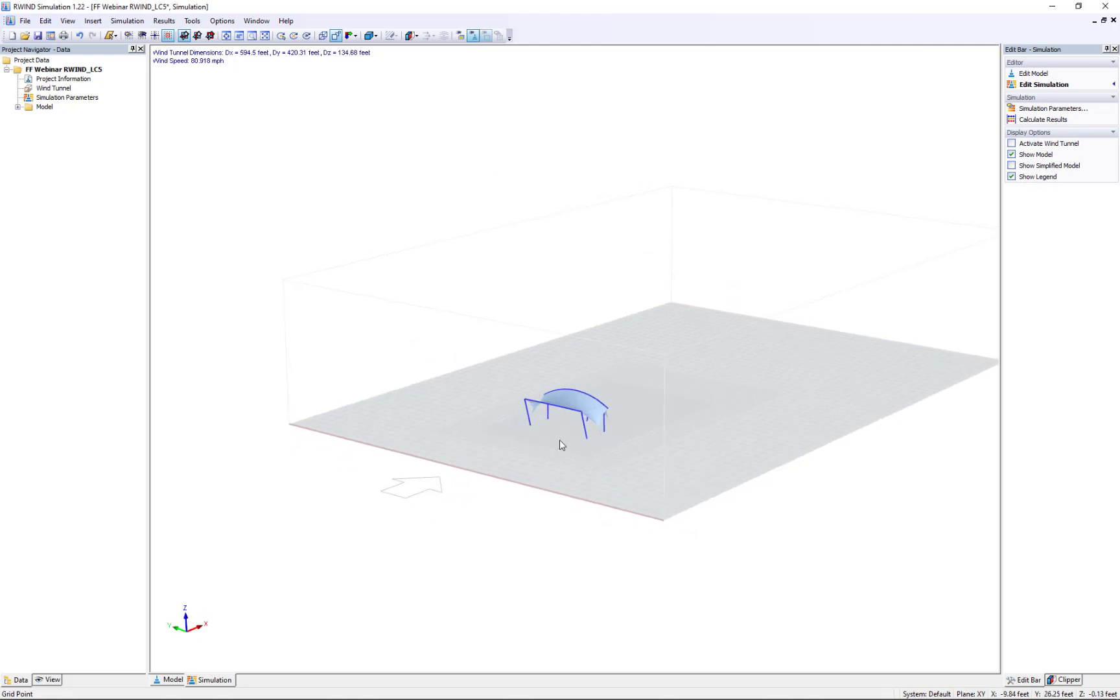
{"action": "scroll", "coordinate": [561, 445], "scroll_direction": "up", "scroll_amount": 5}
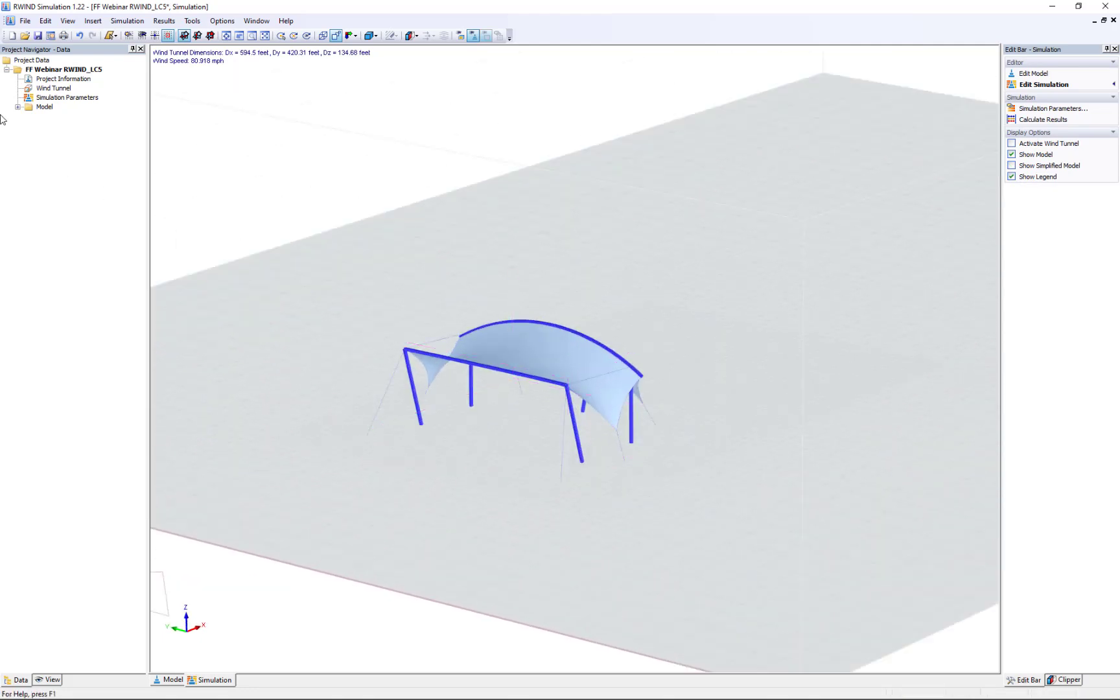
{"action": "right_click", "coordinate": [47, 107]}
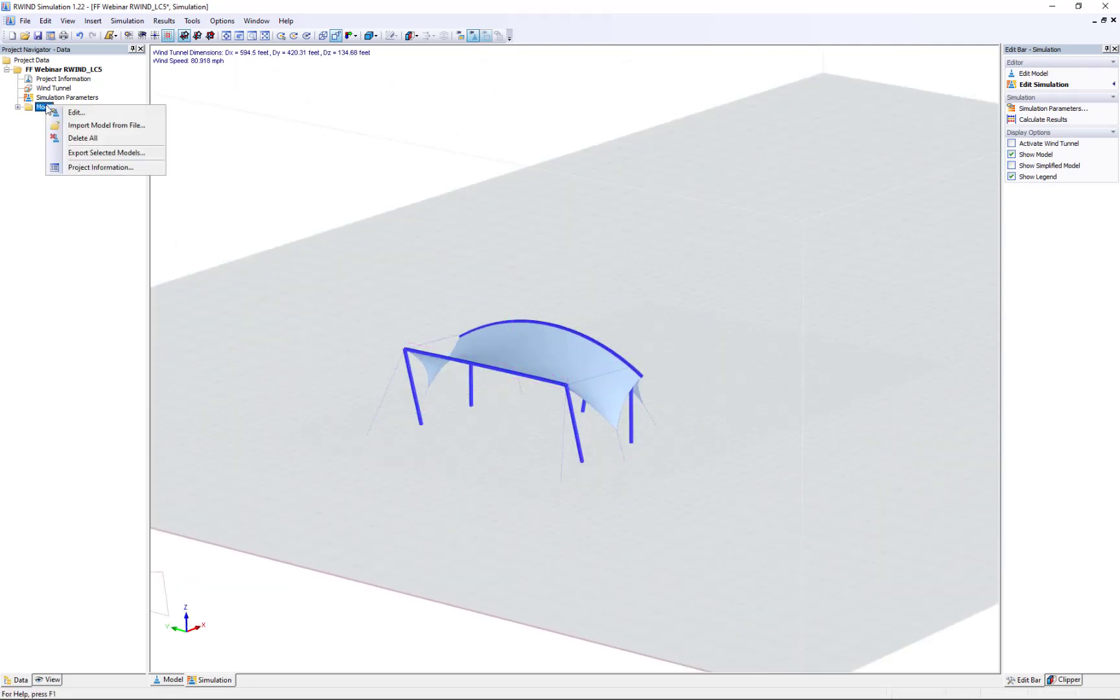
{"action": "left_click", "coordinate": [94, 125]}
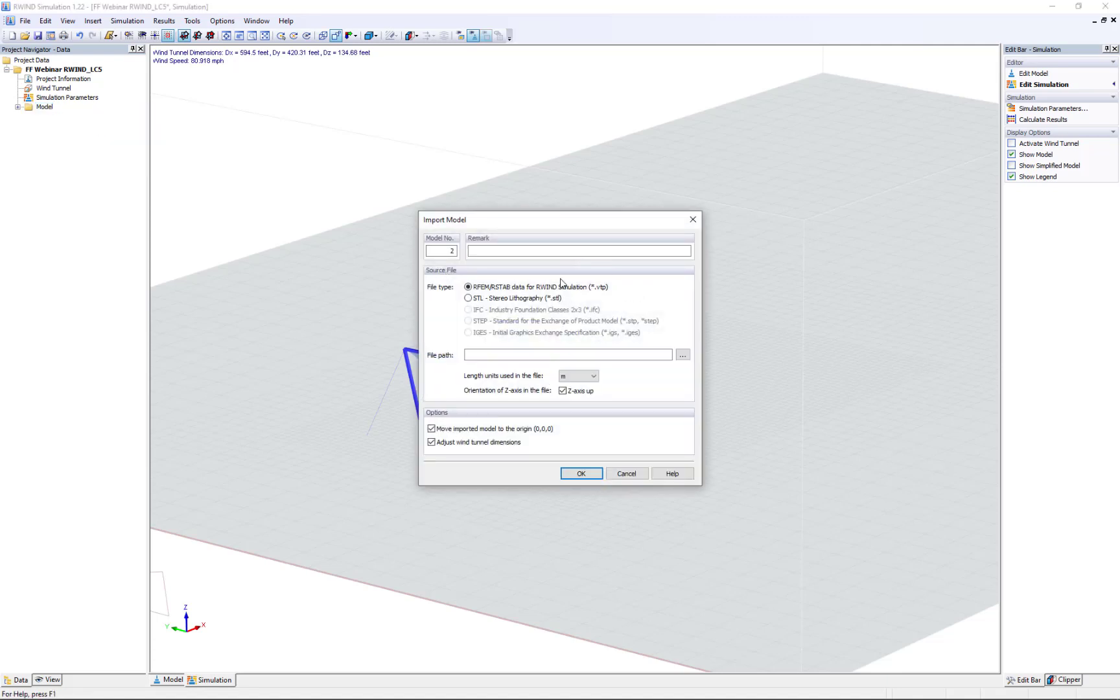
{"action": "left_click", "coordinate": [683, 355]}
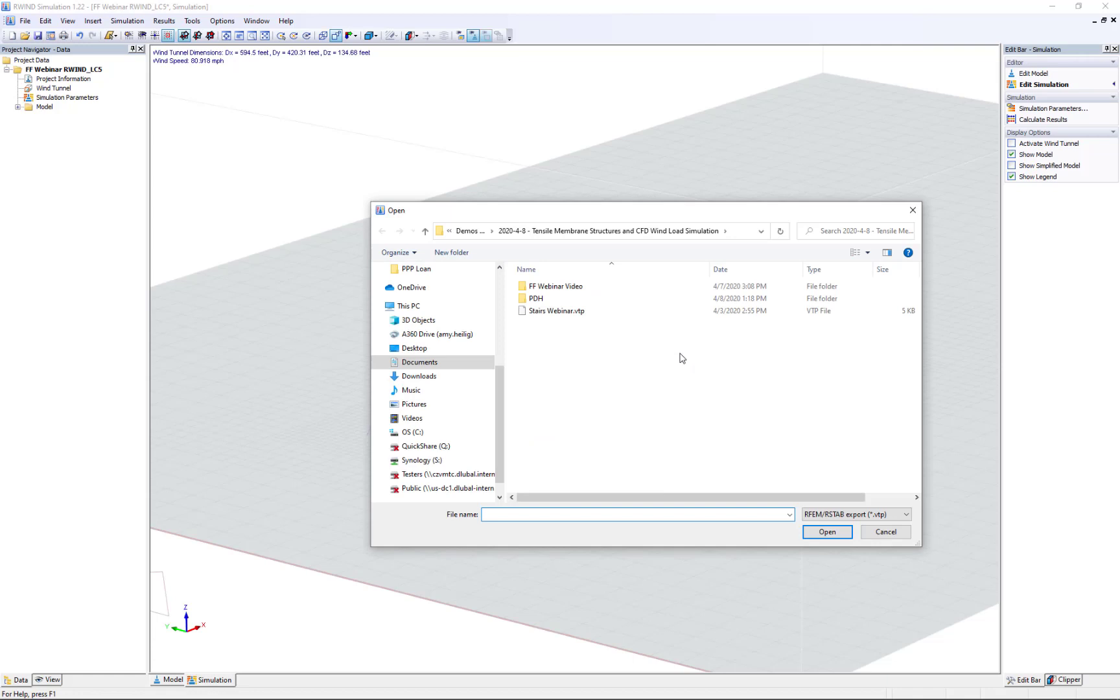
{"action": "left_click", "coordinate": [567, 315]}
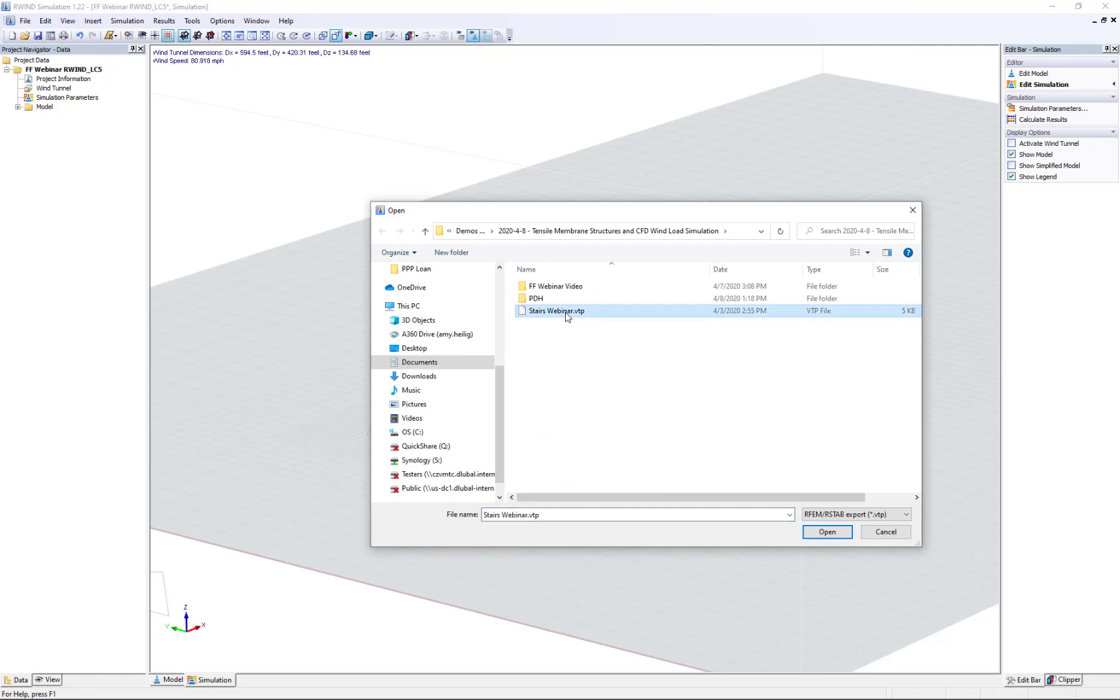
{"action": "left_click", "coordinate": [821, 532]}
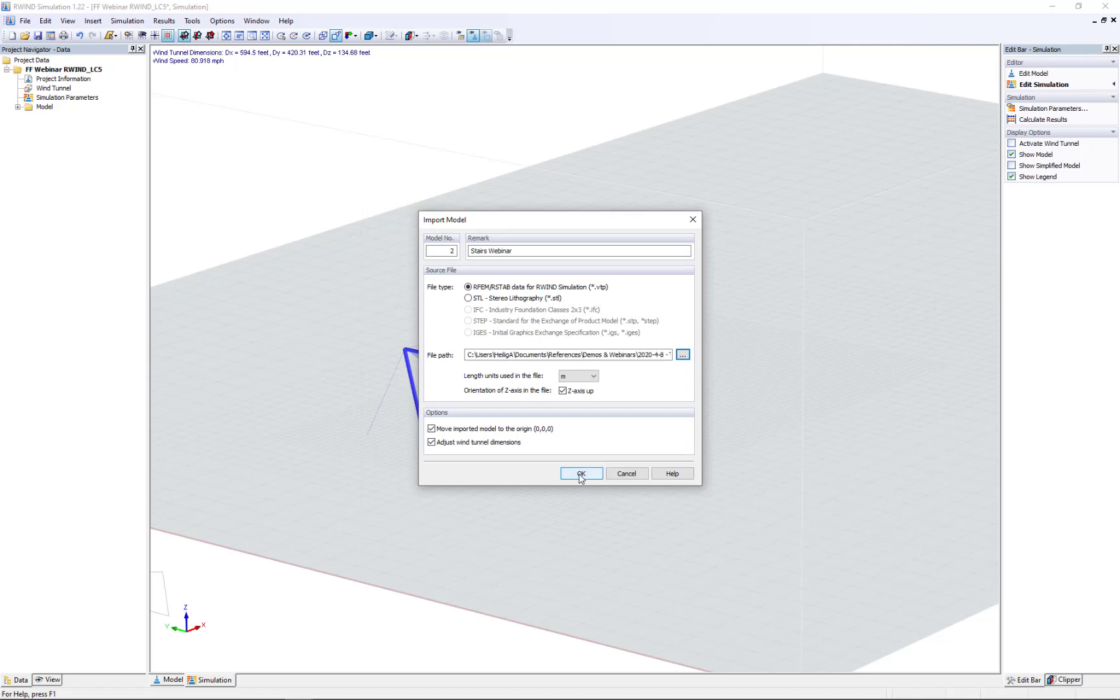
{"action": "left_click", "coordinate": [581, 473]}
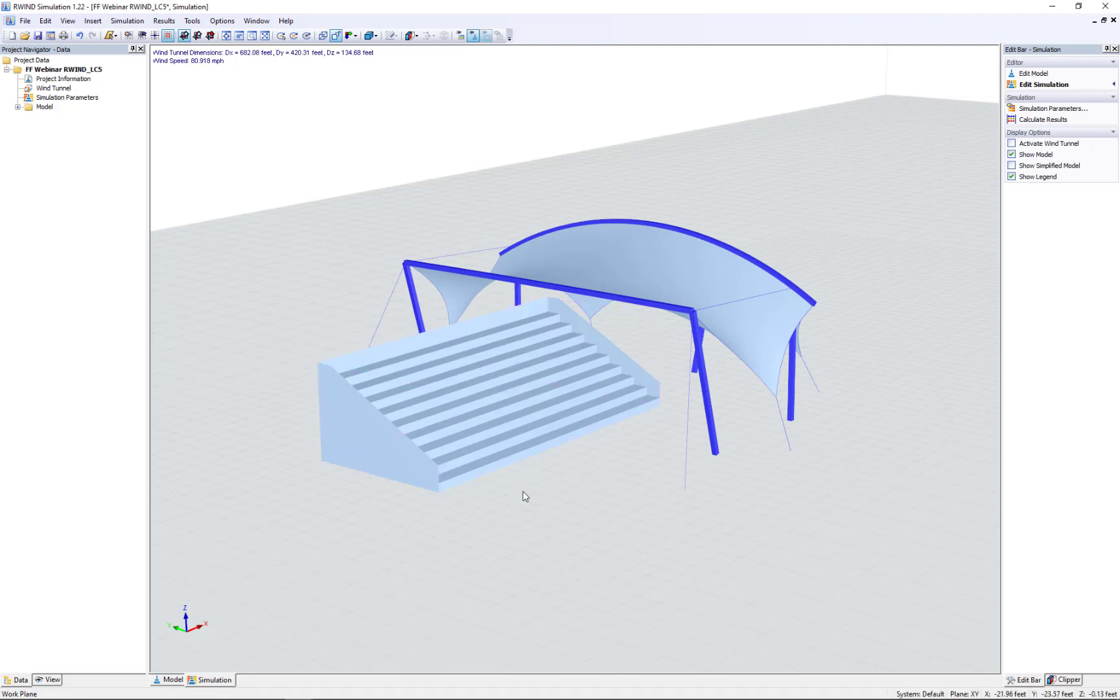
Step: Examine the imported stairs model's general and position settings without changing them
{"action": "double_click", "coordinate": [525, 420]}
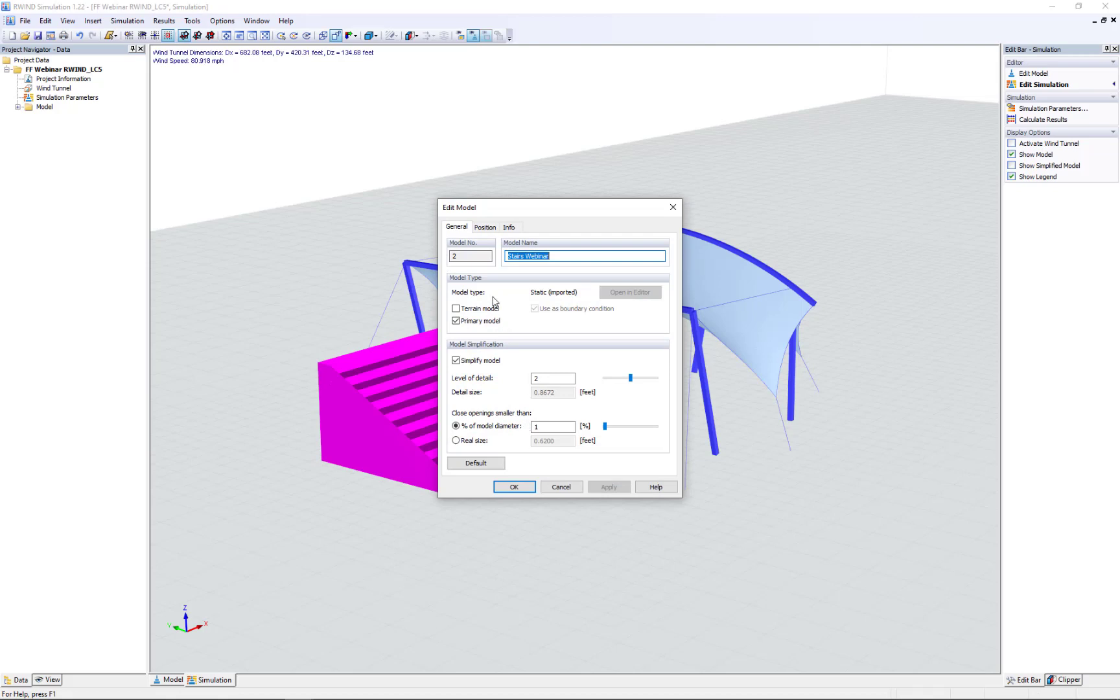
{"action": "left_click", "coordinate": [485, 227]}
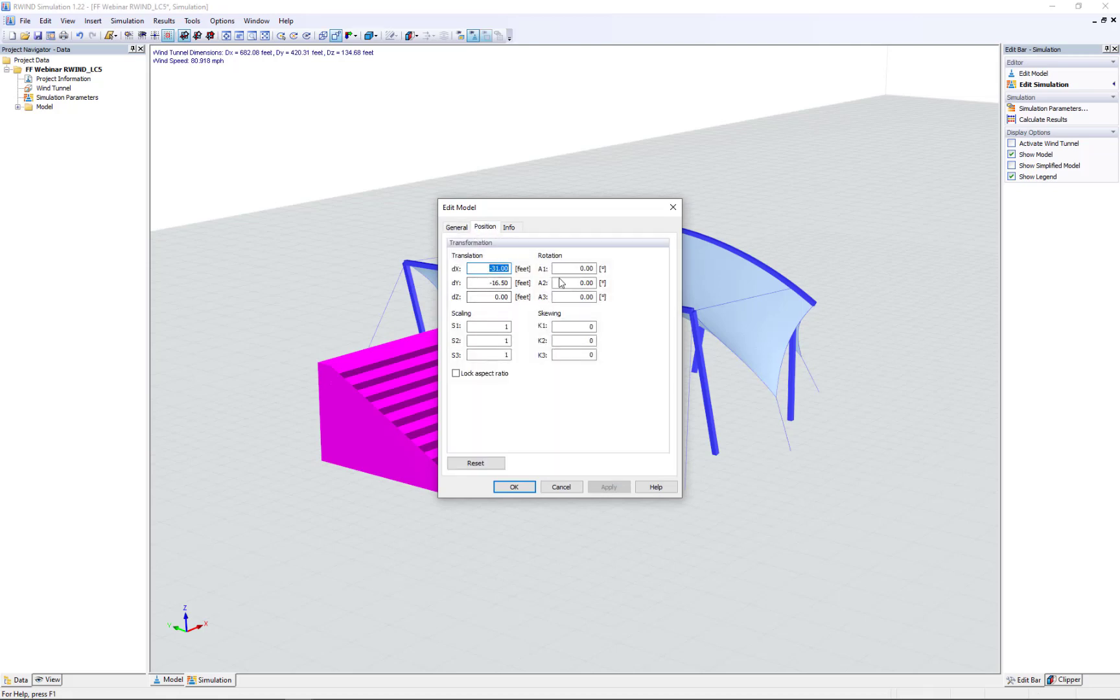
{"action": "left_click", "coordinate": [561, 487]}
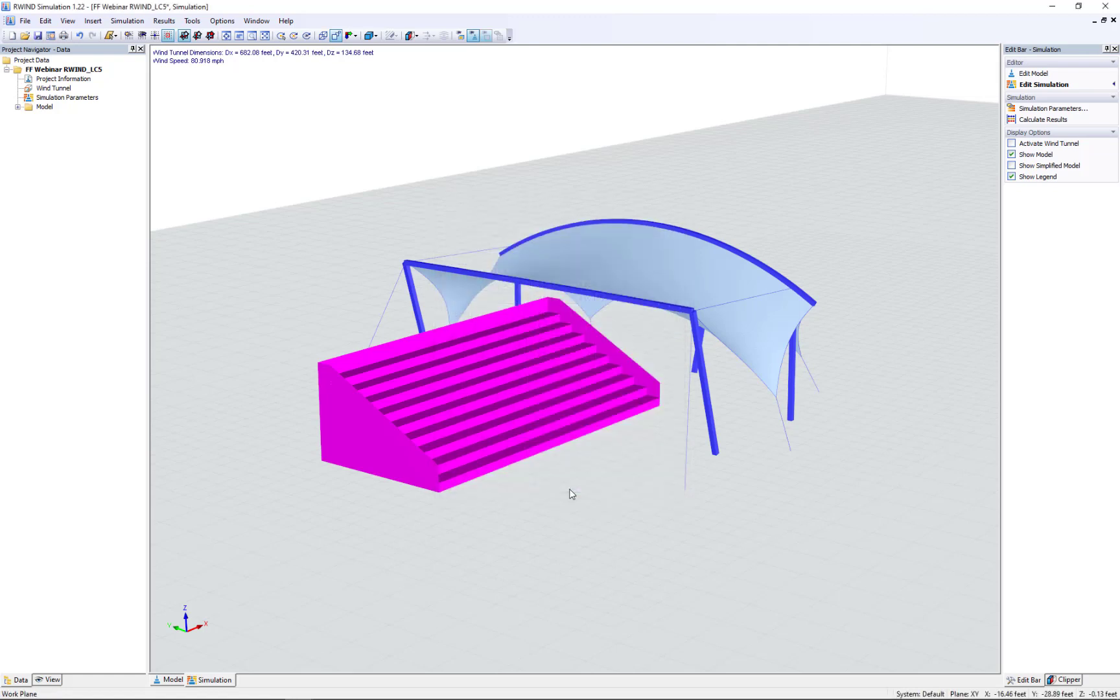
Step: Manipulate the imported stairs model, rotating it by -90° about its vertical axis (A3)
{"action": "right_click", "coordinate": [542, 387]}
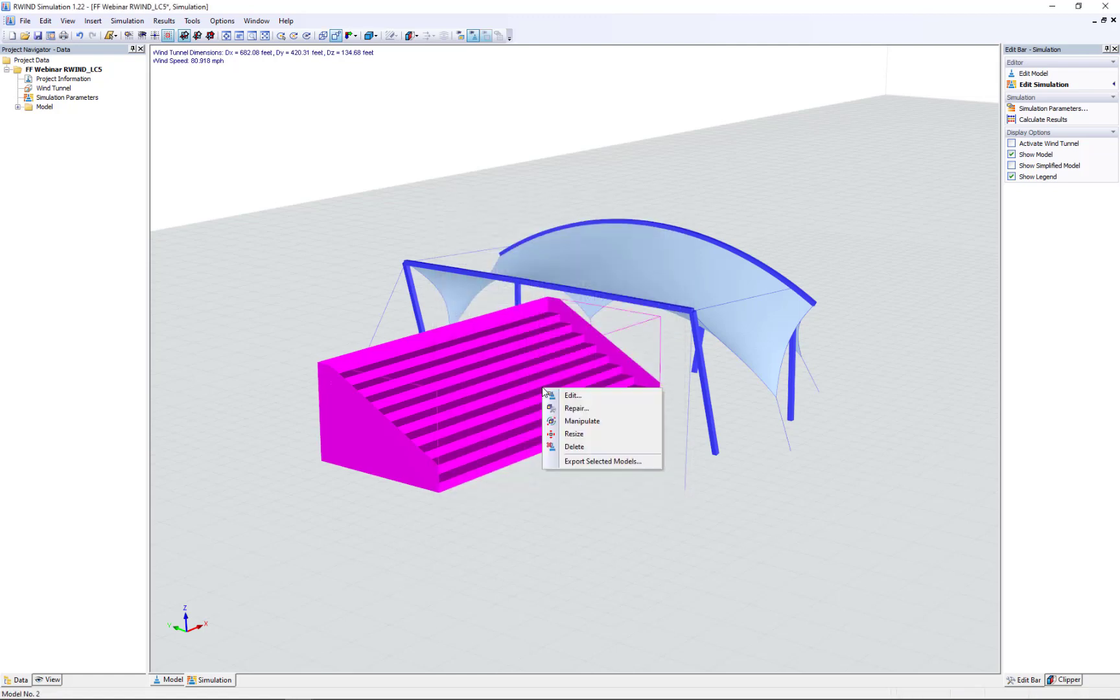
{"action": "left_click", "coordinate": [574, 420]}
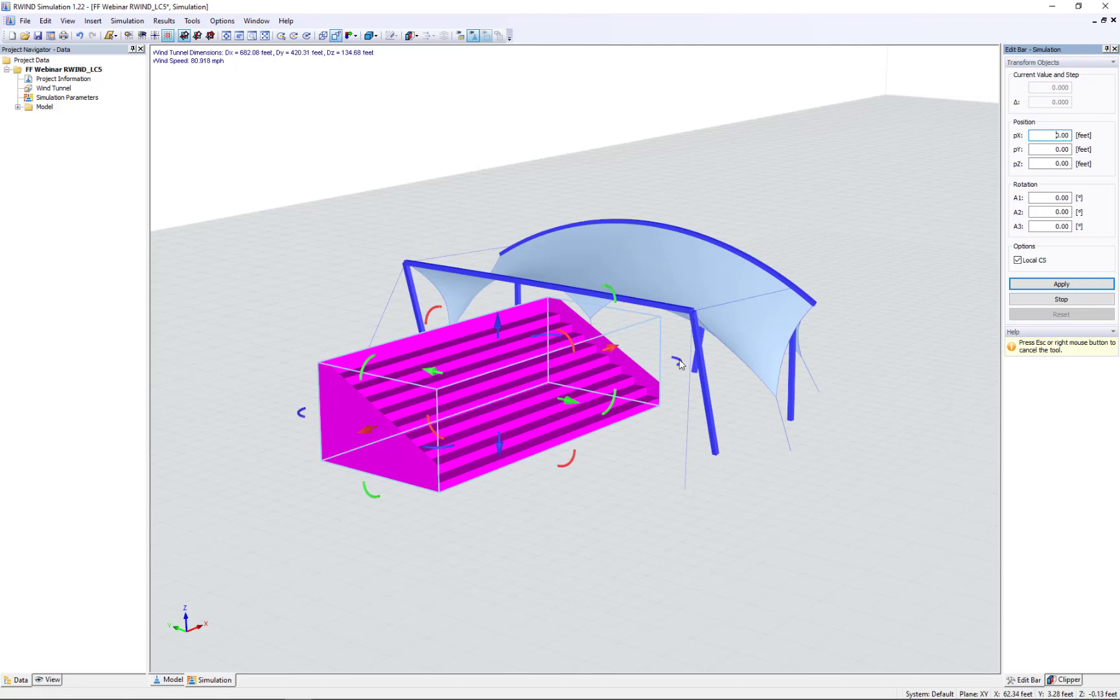
{"action": "left_click_drag", "start_coordinate": [683, 363], "coordinate": [635, 459]}
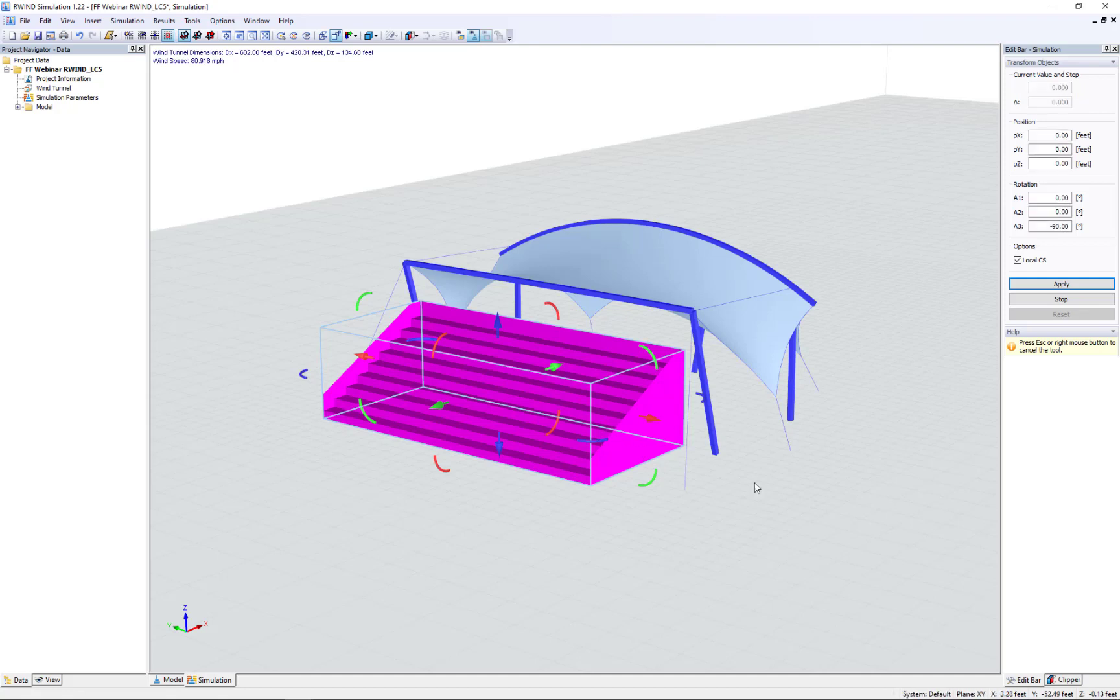
Step: Move the rotated stairs beneath the membrane structure, to about pX 30.28 ft and pY -4.92 ft
{"action": "scroll", "coordinate": [640, 429], "scroll_direction": "down", "scroll_amount": 1}
{"action": "left_click_drag", "start_coordinate": [651, 425], "coordinate": [673, 442]}
{"action": "middle_click_drag", "start_coordinate": [759, 510], "coordinate": [425, 456], "text": "ctrl"}
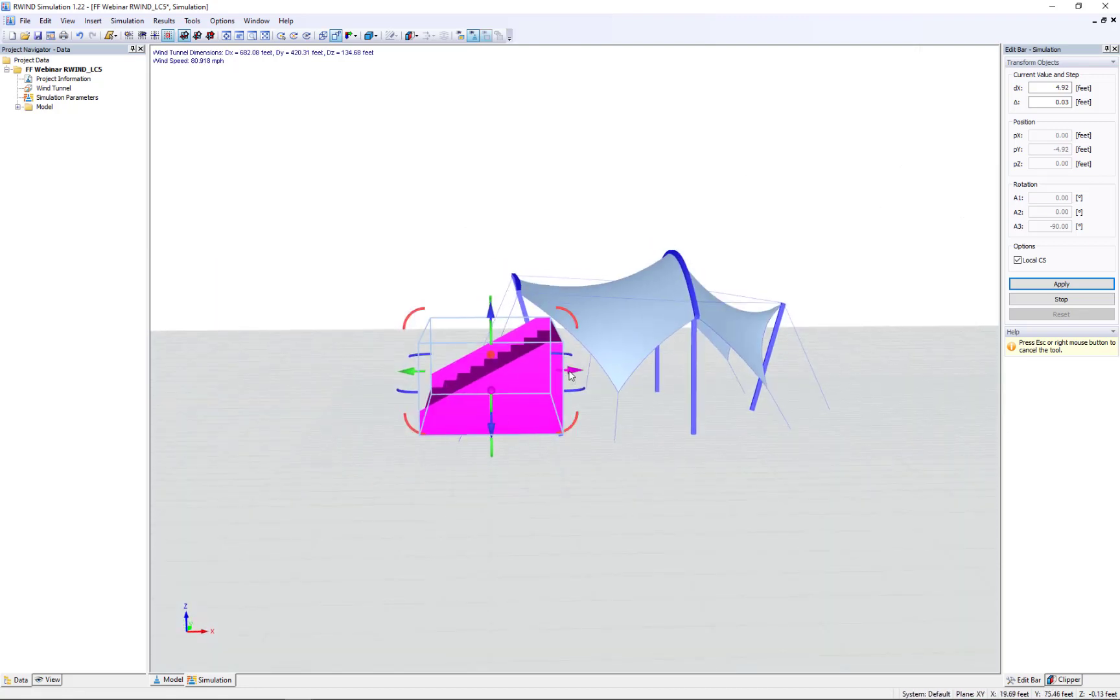
{"action": "left_click_drag", "start_coordinate": [572, 373], "coordinate": [713, 377]}
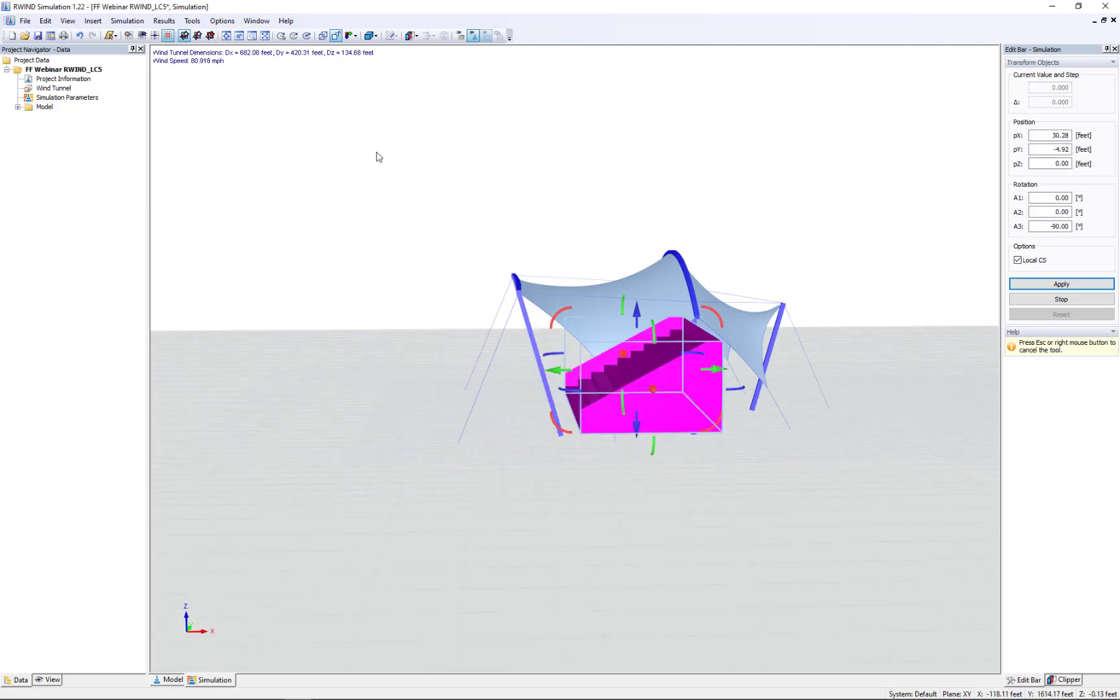
Step: Centre the stairs between the structure's front columns at about pY -5.61 ft in the X-direction view and finish the transformation
{"action": "left_click", "coordinate": [351, 36]}
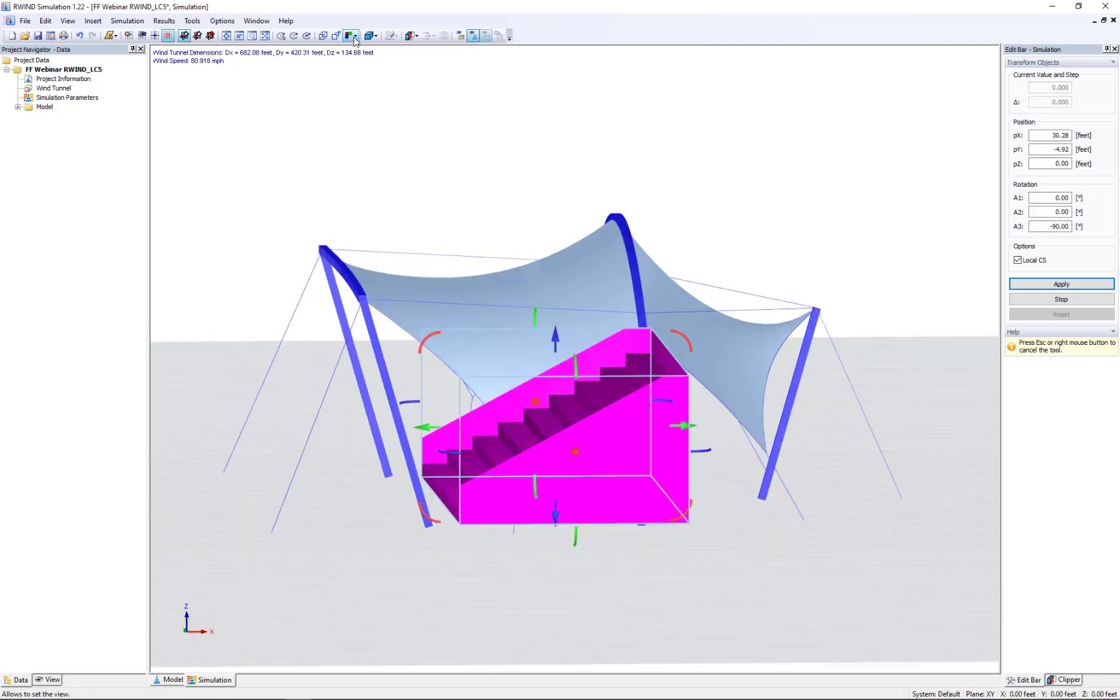
{"action": "left_click", "coordinate": [354, 37]}
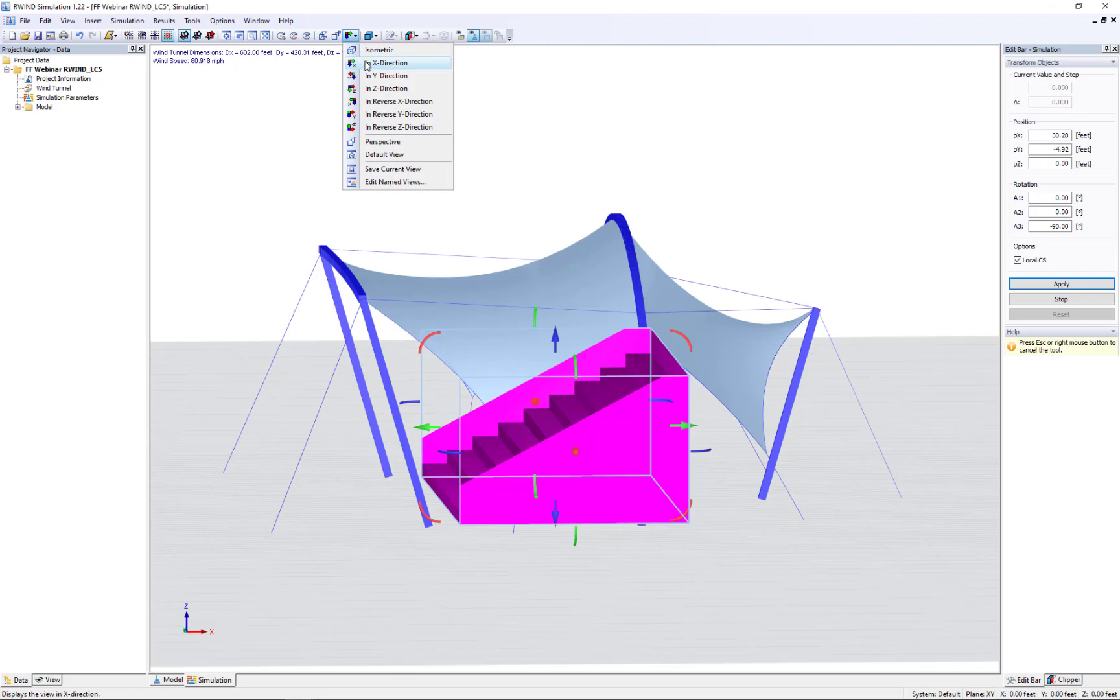
{"action": "left_click", "coordinate": [367, 63]}
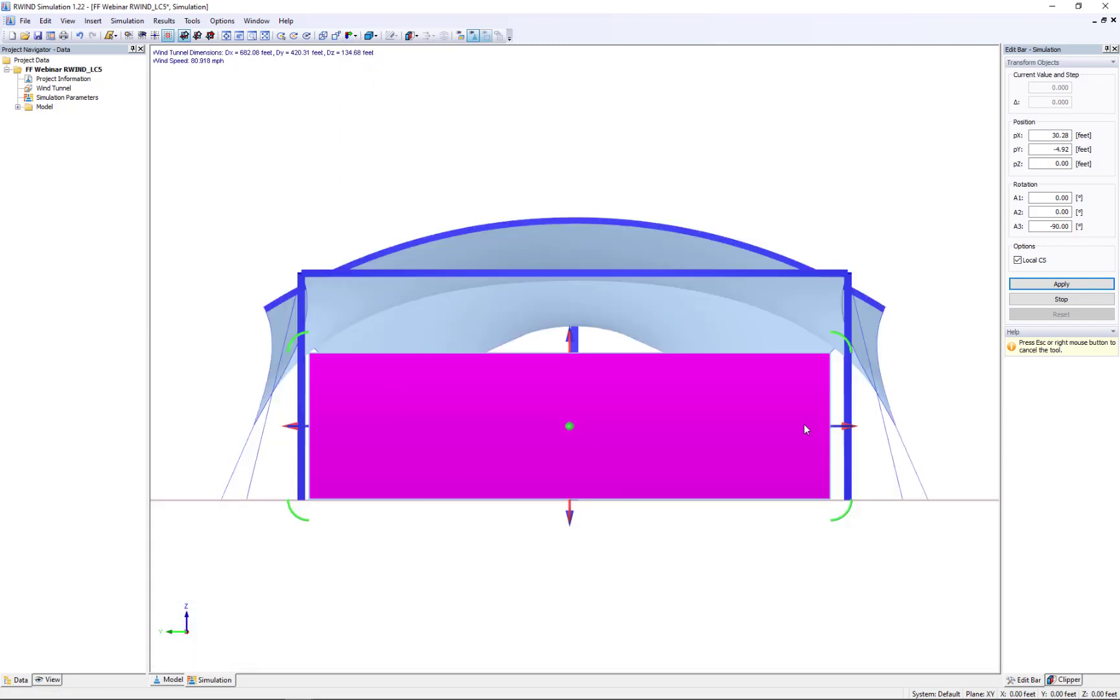
{"action": "left_click_drag", "start_coordinate": [845, 428], "coordinate": [851, 428]}
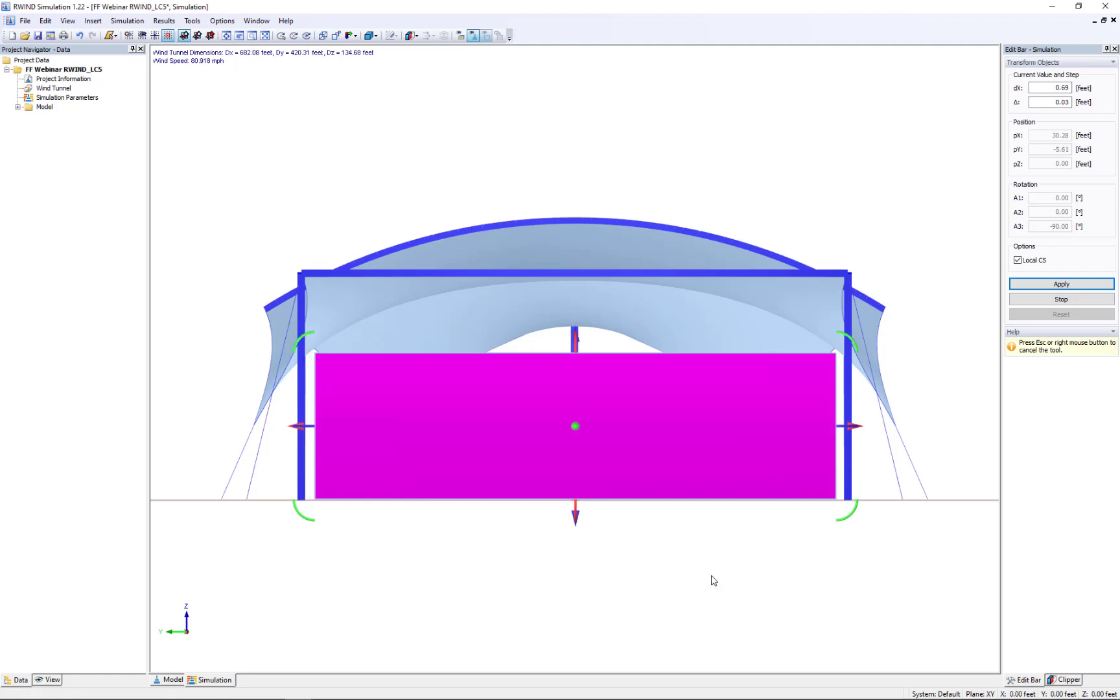
{"action": "right_click", "coordinate": [662, 154]}
{"action": "right_click", "coordinate": [662, 153]}
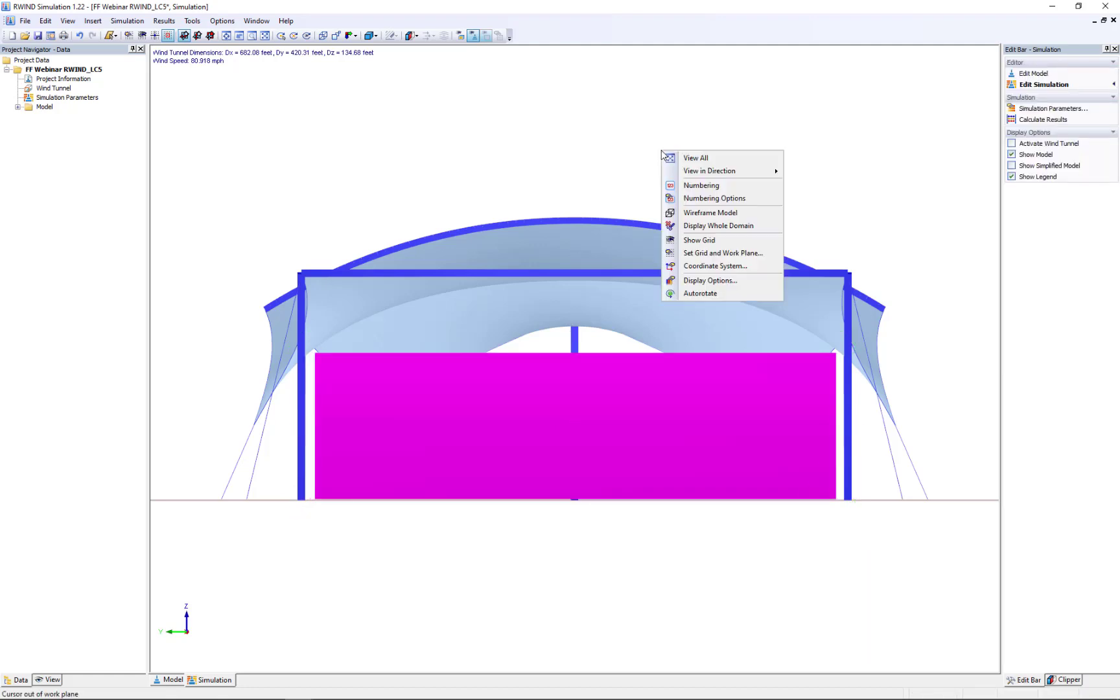
{"action": "left_click", "coordinate": [591, 139]}
{"action": "middle_click_drag", "start_coordinate": [769, 177], "coordinate": [607, 247], "text": "ctrl"}
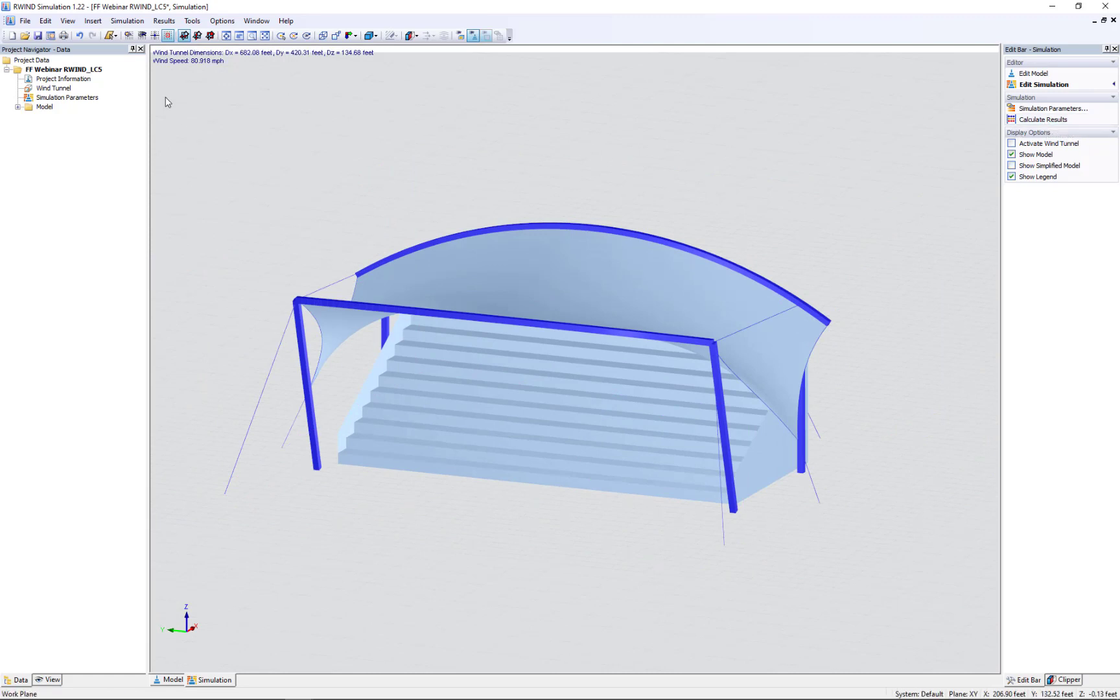
Step: Switch to the RWIND Simulation window with the 270 deg results and display the calculated Webinar RWIND Results project
{"action": "key", "text": "alt+Tab"}
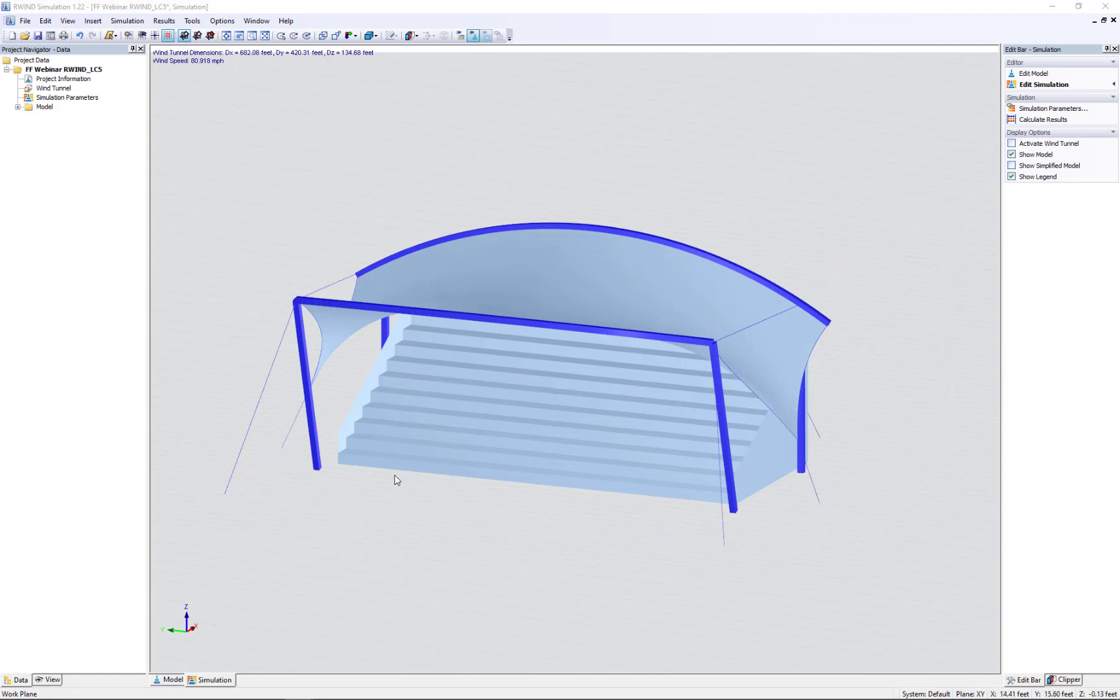
{"action": "key", "text": "super+Tab"}
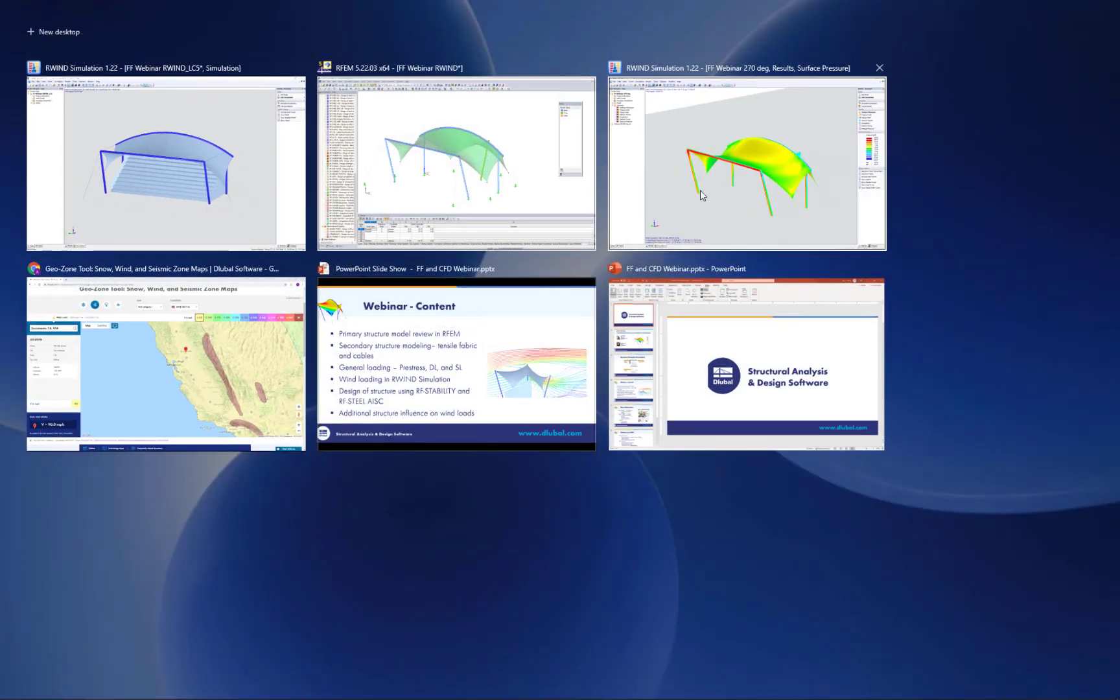
{"action": "left_click", "coordinate": [700, 194]}
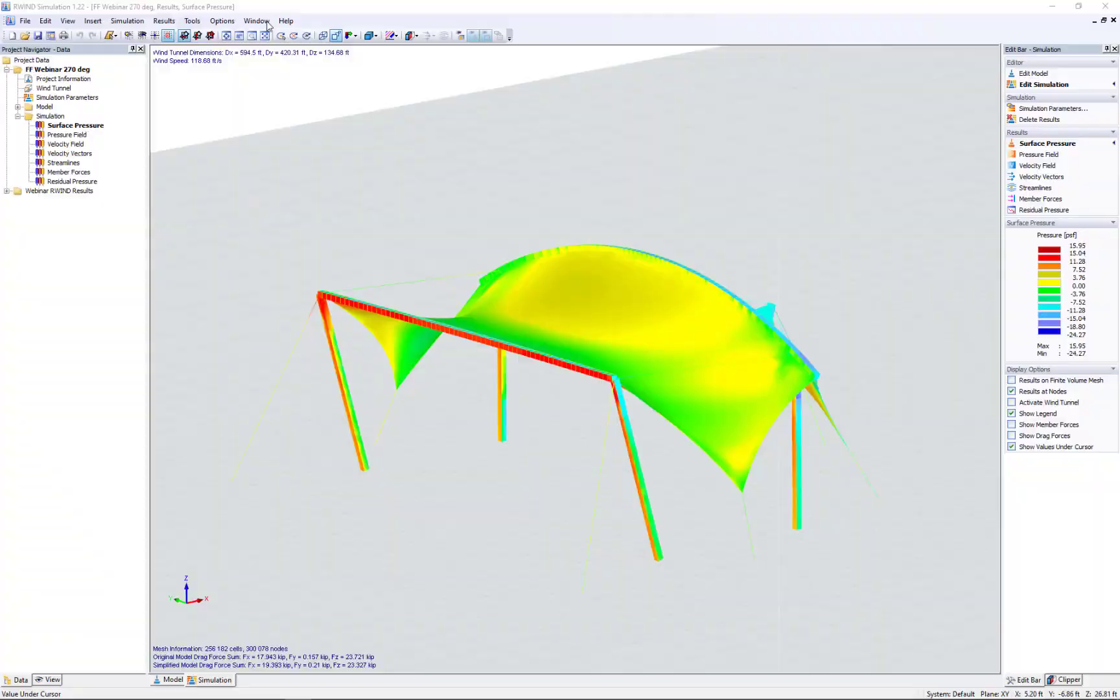
{"action": "left_click", "coordinate": [257, 21]}
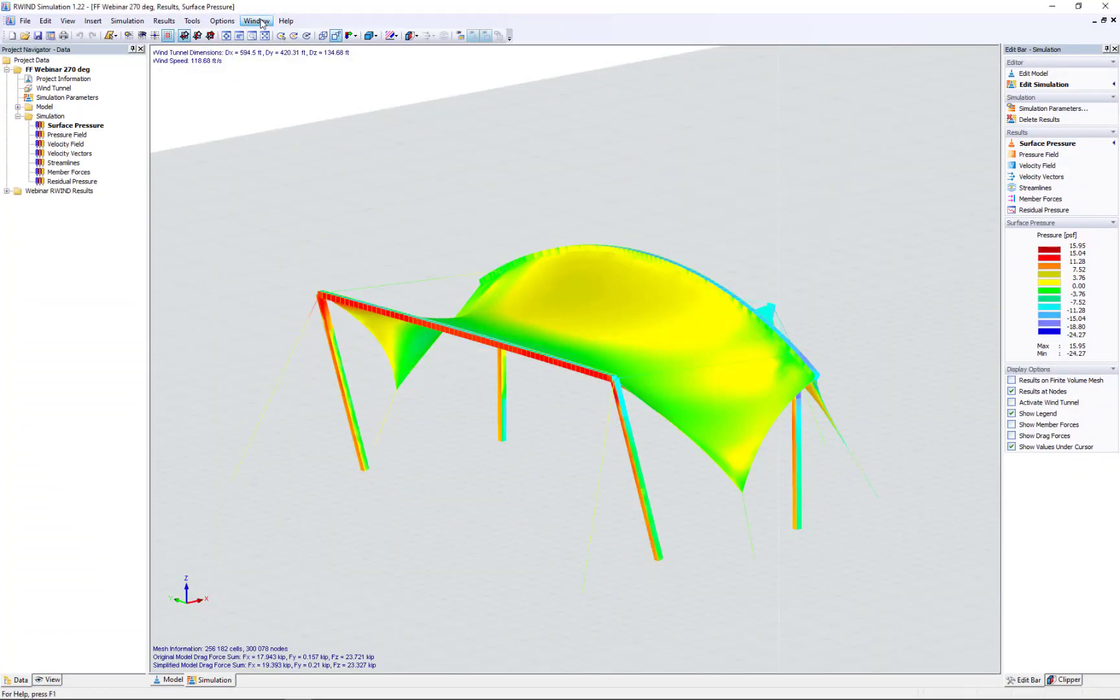
{"action": "left_click", "coordinate": [295, 147]}
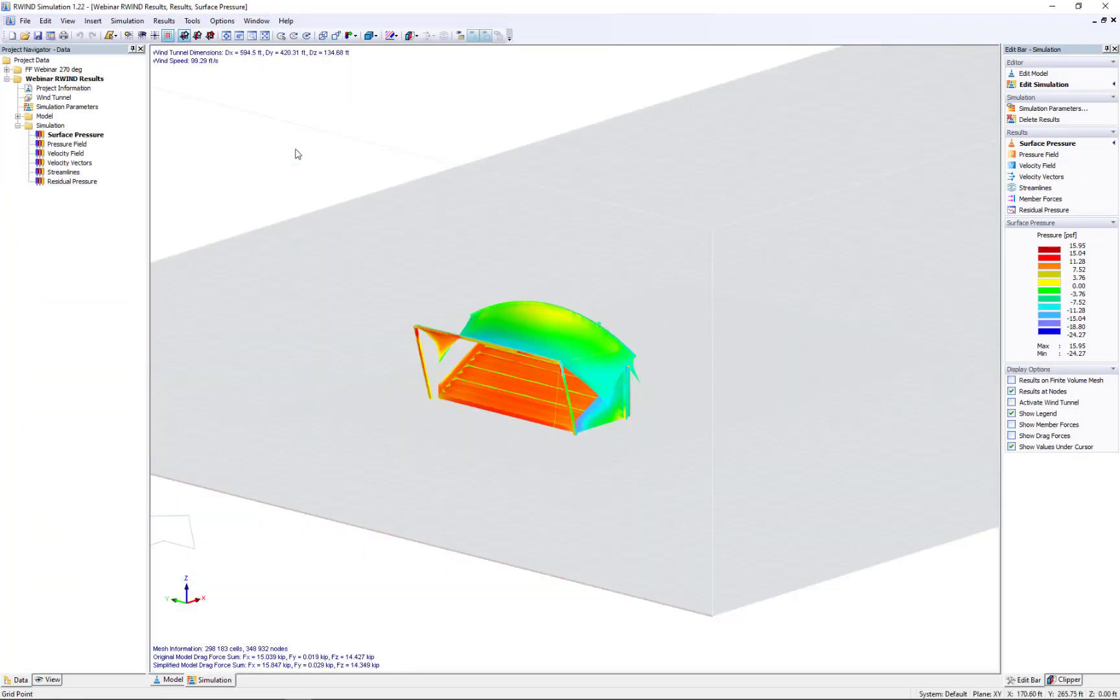
Step: Examine the surface pressure on the membrane and stairs from the front, from below the canopy and at an angle
{"action": "middle_click_drag", "start_coordinate": [517, 409], "coordinate": [723, 395], "text": "ctrl"}
{"action": "scroll", "coordinate": [531, 377], "scroll_direction": "up", "scroll_amount": 2}
{"action": "scroll", "coordinate": [531, 377], "scroll_direction": "up", "scroll_amount": 3}
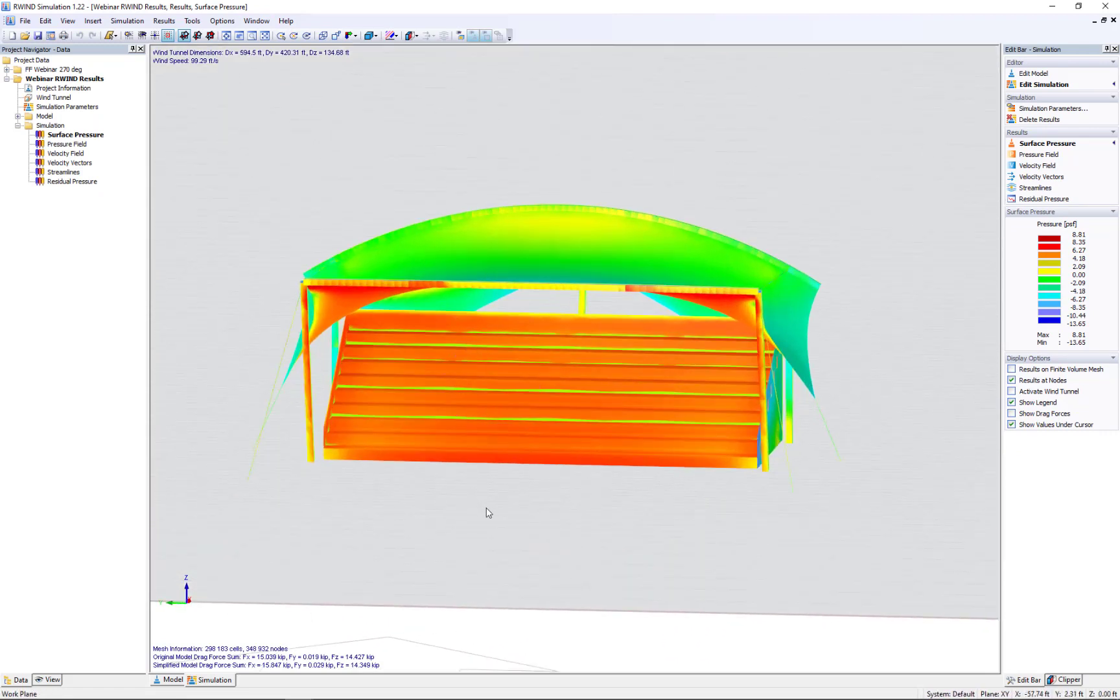
{"action": "middle_click_drag", "start_coordinate": [485, 513], "coordinate": [523, 491], "text": "ctrl"}
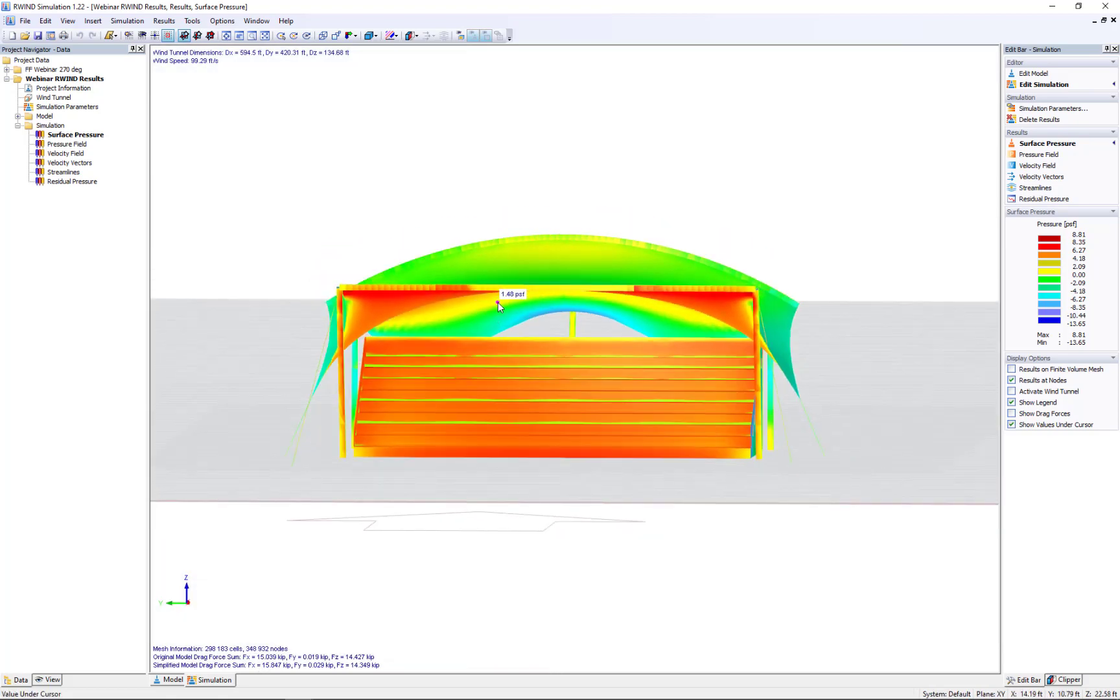
{"action": "middle_click_drag", "start_coordinate": [595, 300], "coordinate": [332, 418], "text": "ctrl"}
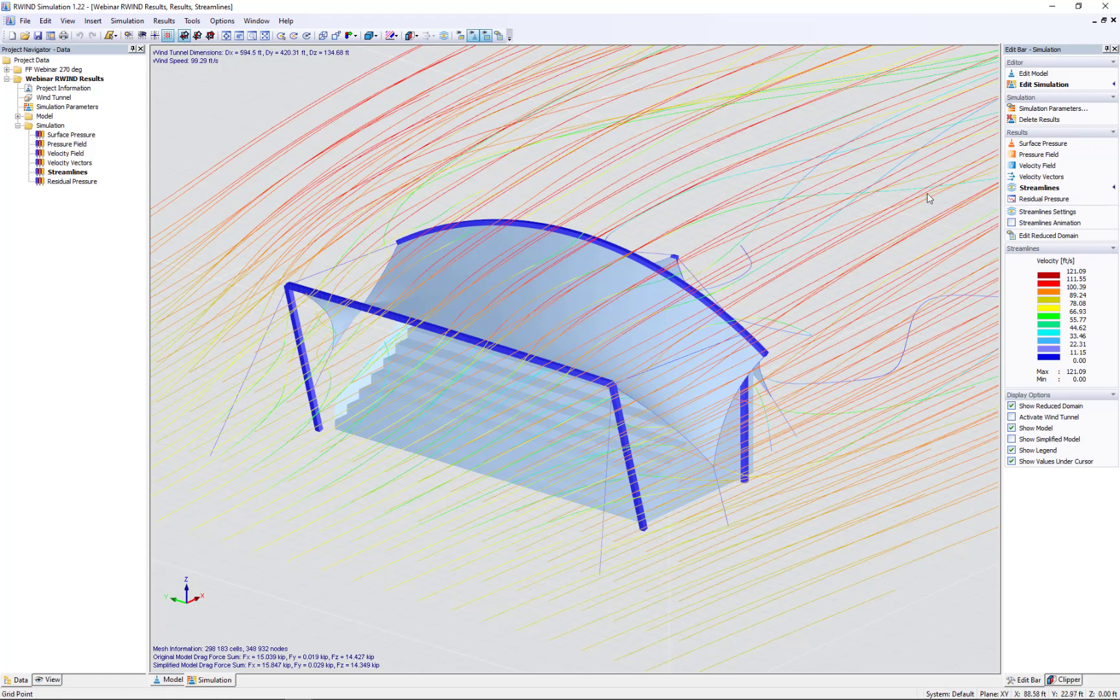
Step: Display the streamlines and shrink their rectangular control point source to a narrow strip, moving it in front of the structure
{"action": "left_click", "coordinate": [1040, 216]}
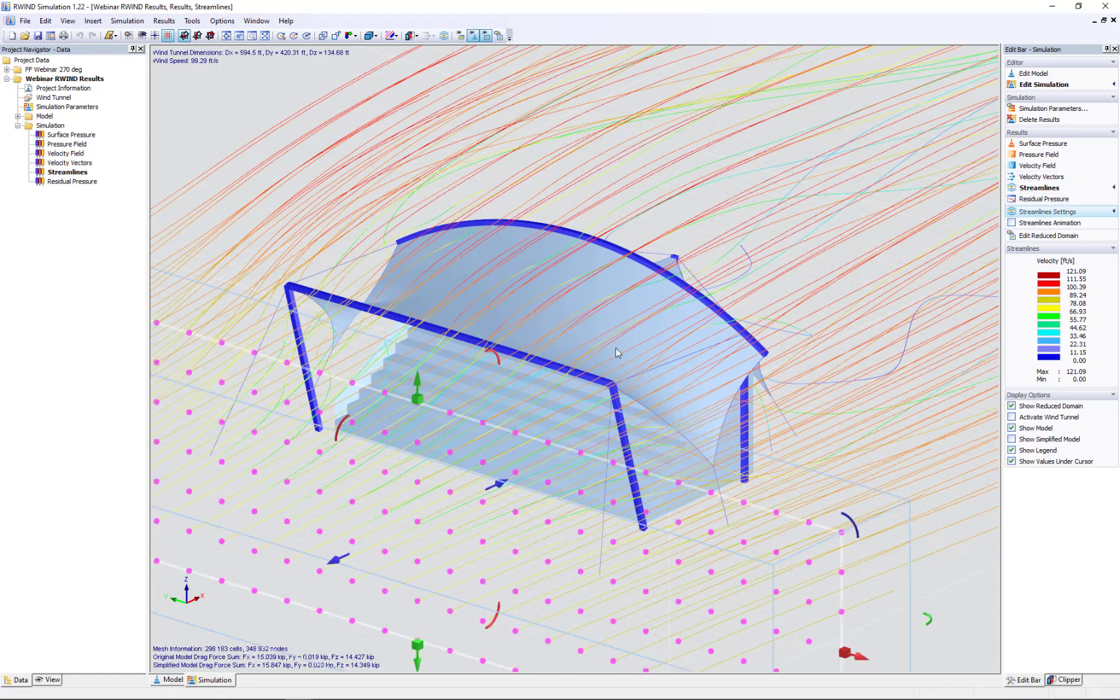
{"action": "scroll", "coordinate": [578, 410], "scroll_direction": "down", "scroll_amount": 5}
{"action": "left_click_drag", "start_coordinate": [647, 480], "coordinate": [477, 432]}
{"action": "scroll", "coordinate": [477, 432], "scroll_direction": "up", "scroll_amount": 2}
{"action": "scroll", "coordinate": [477, 431], "scroll_direction": "up", "scroll_amount": 5}
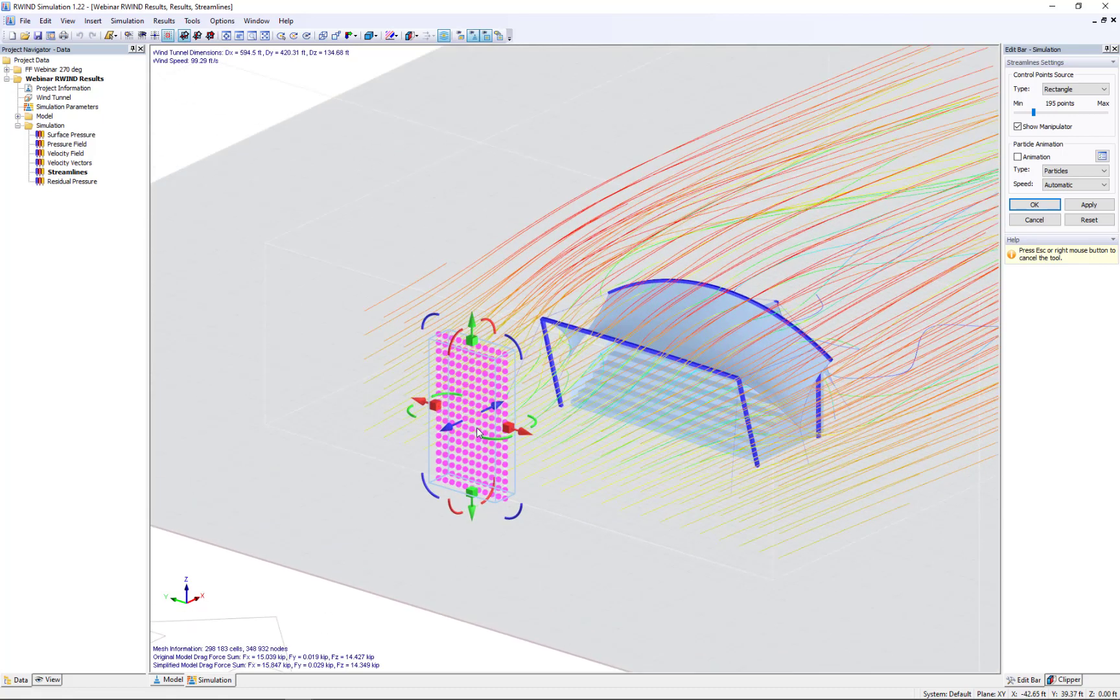
{"action": "left_click_drag", "start_coordinate": [512, 434], "coordinate": [489, 425]}
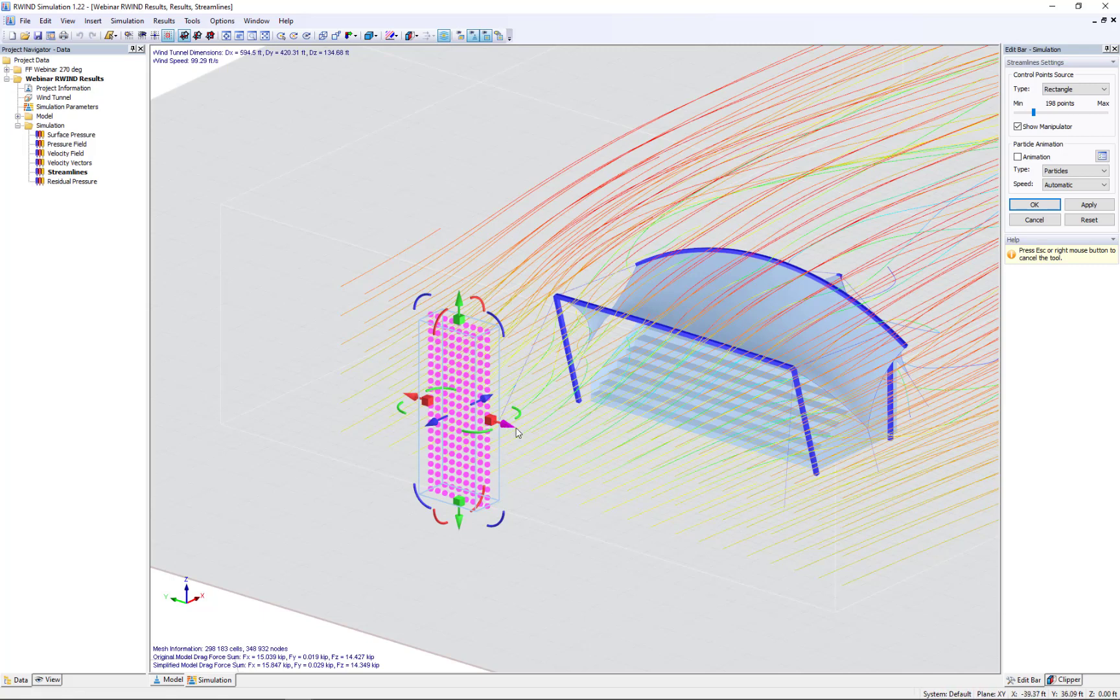
{"action": "left_click_drag", "start_coordinate": [517, 433], "coordinate": [593, 454]}
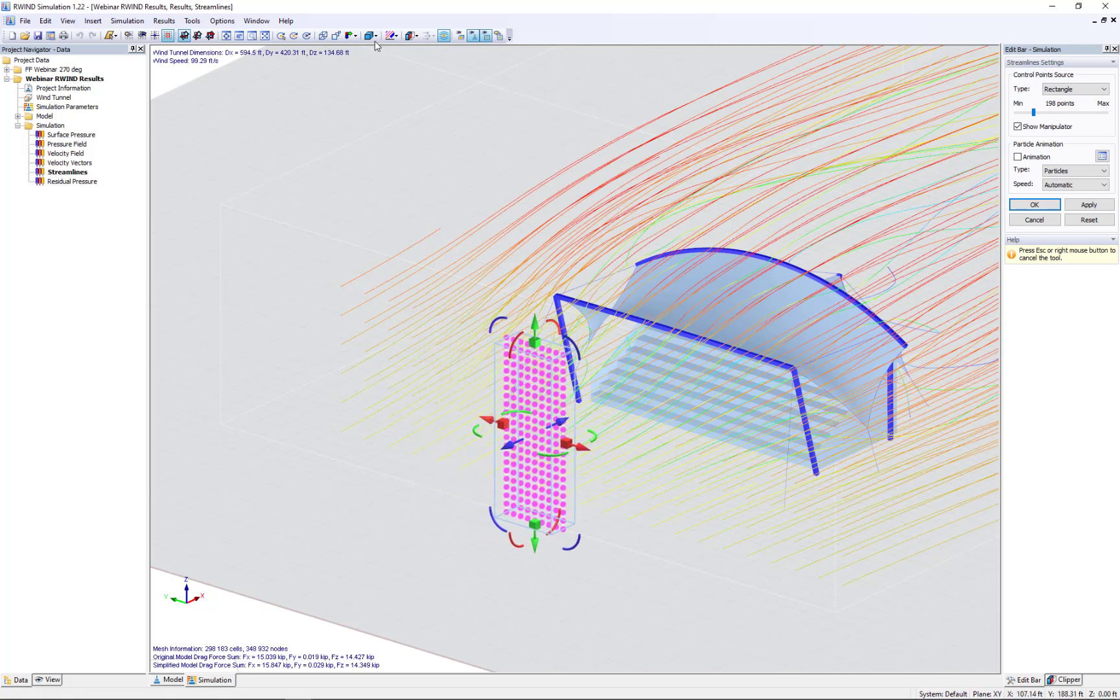
Step: Centre the streamline source on the structure's width, lower its upper edge slightly and accept the streamline settings
{"action": "left_click", "coordinate": [352, 35]}
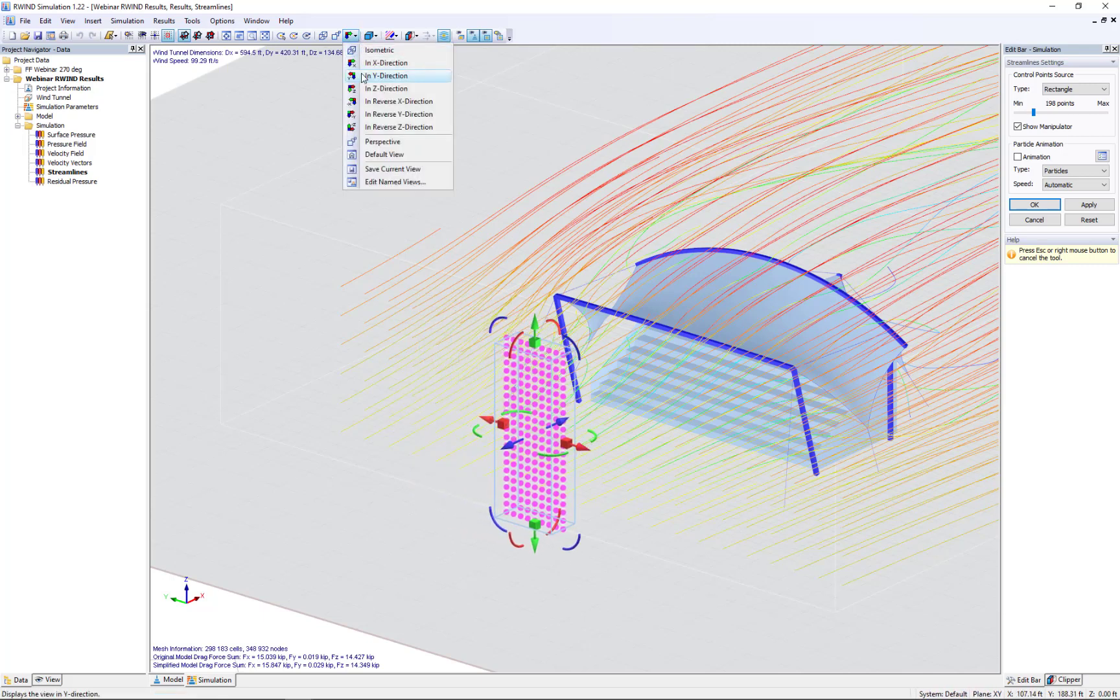
{"action": "left_click", "coordinate": [364, 75]}
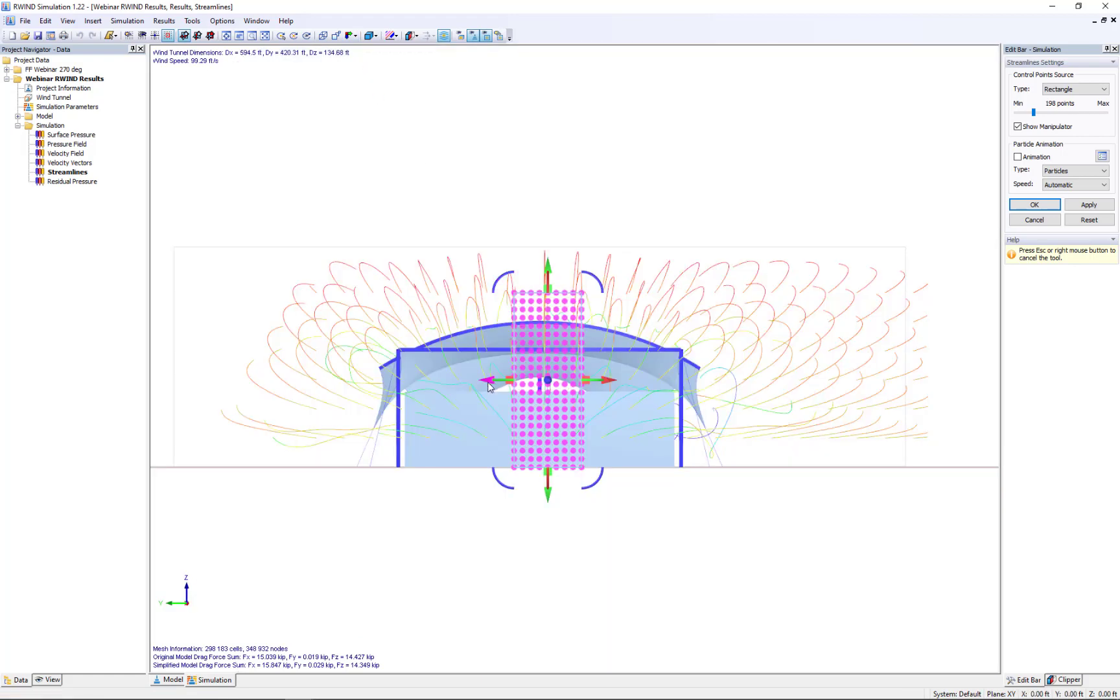
{"action": "left_click_drag", "start_coordinate": [488, 385], "coordinate": [478, 385]}
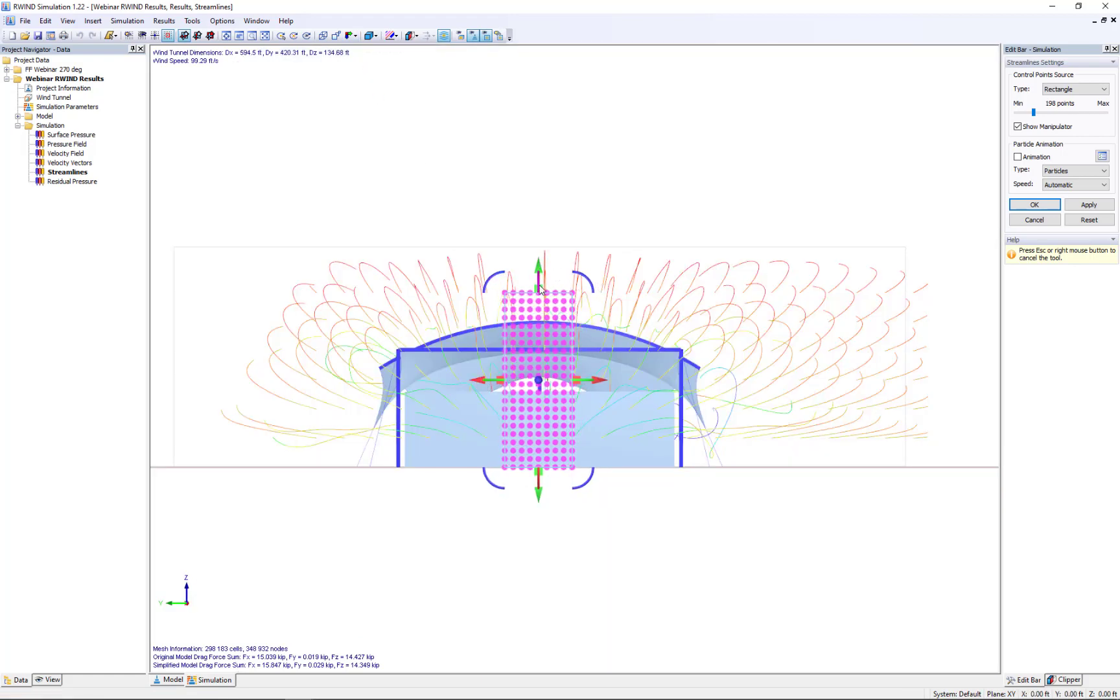
{"action": "left_click_drag", "start_coordinate": [543, 290], "coordinate": [543, 299]}
{"action": "left_click", "coordinate": [1036, 205]}
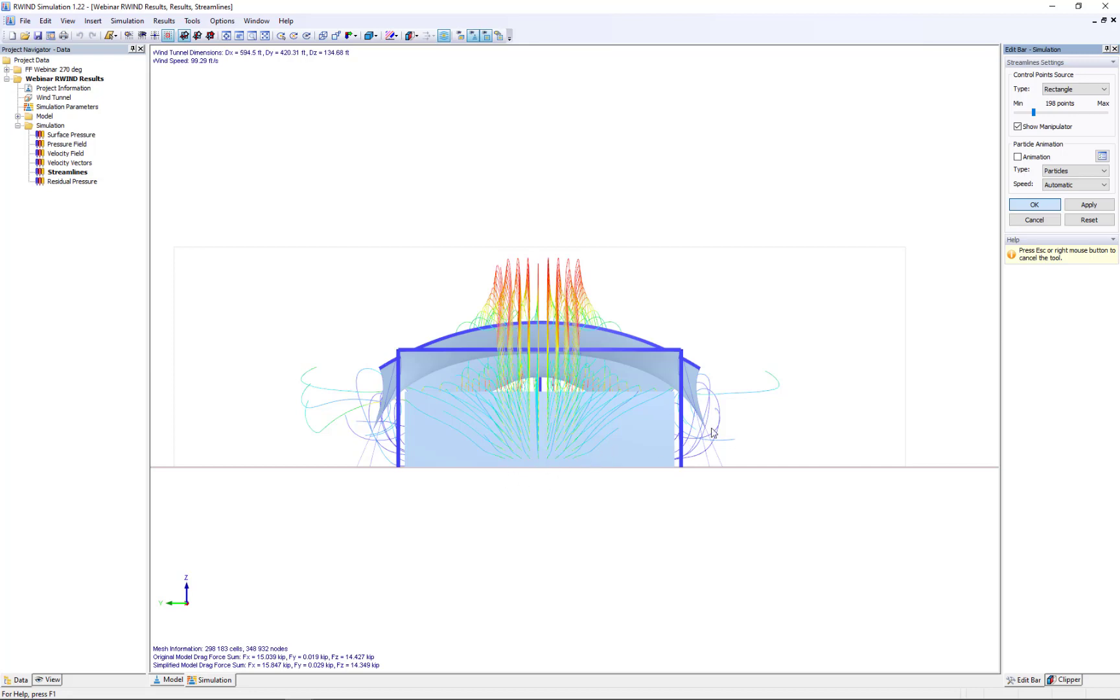
Step: Examine the narrowed streamlines around the membrane and stairs in perspective and in a side view along the Y-direction
{"action": "right_click", "coordinate": [738, 421]}
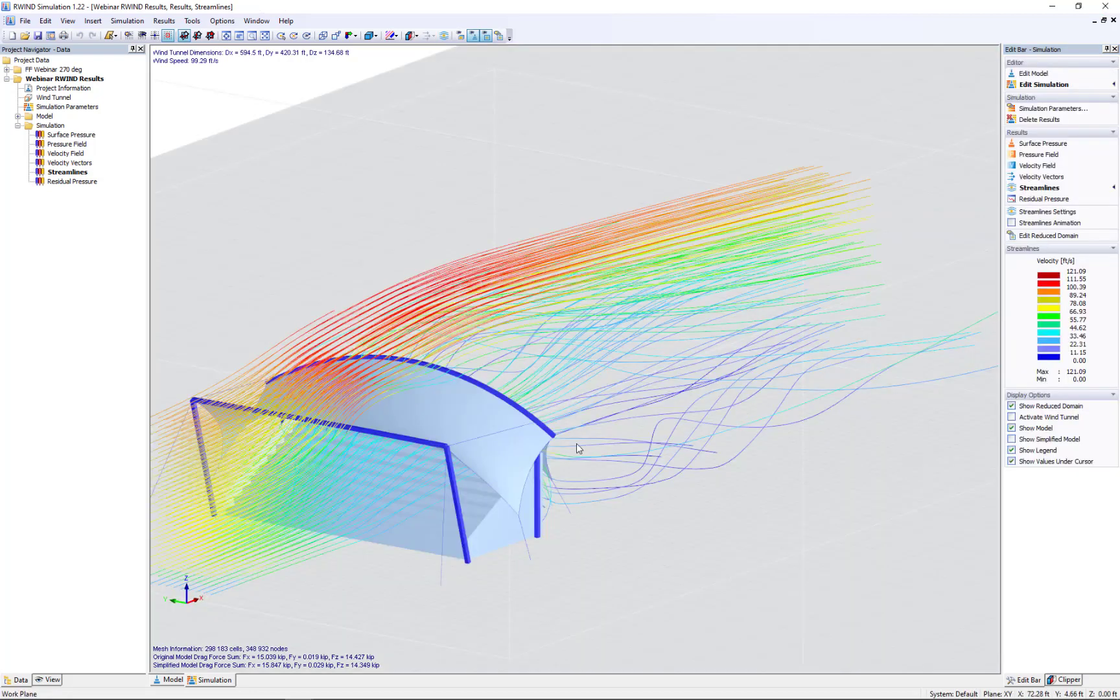
{"action": "middle_click_drag", "start_coordinate": [603, 441], "coordinate": [717, 424]}
{"action": "scroll", "coordinate": [717, 422], "scroll_direction": "down", "scroll_amount": 1}
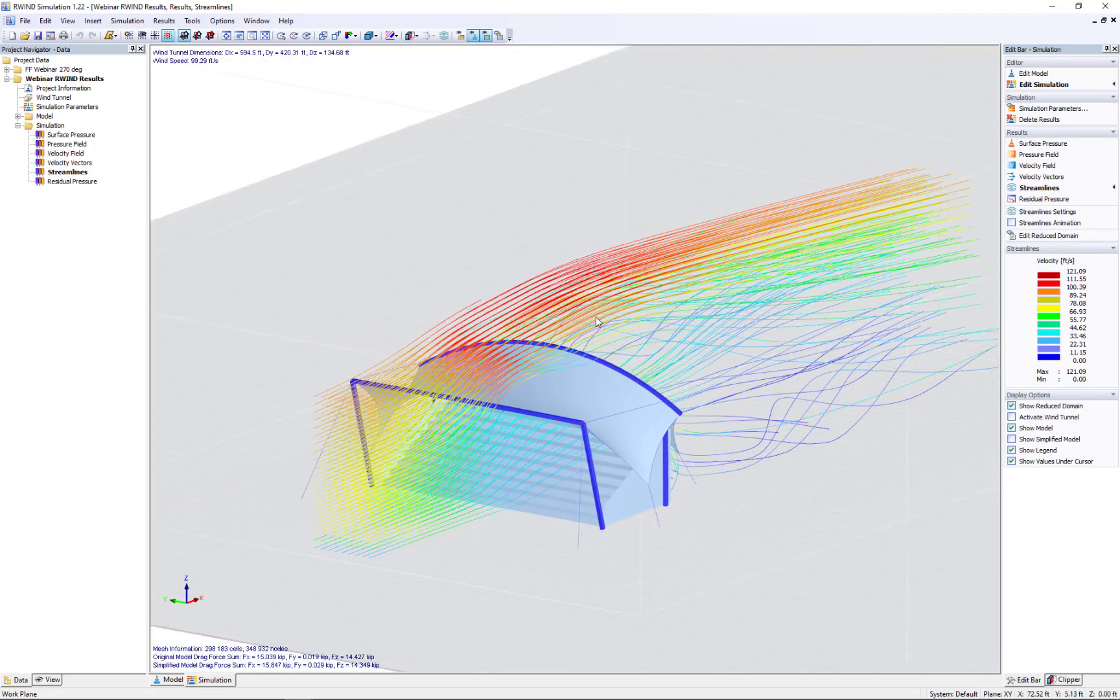
{"action": "left_click", "coordinate": [355, 37]}
{"action": "left_click", "coordinate": [379, 76]}
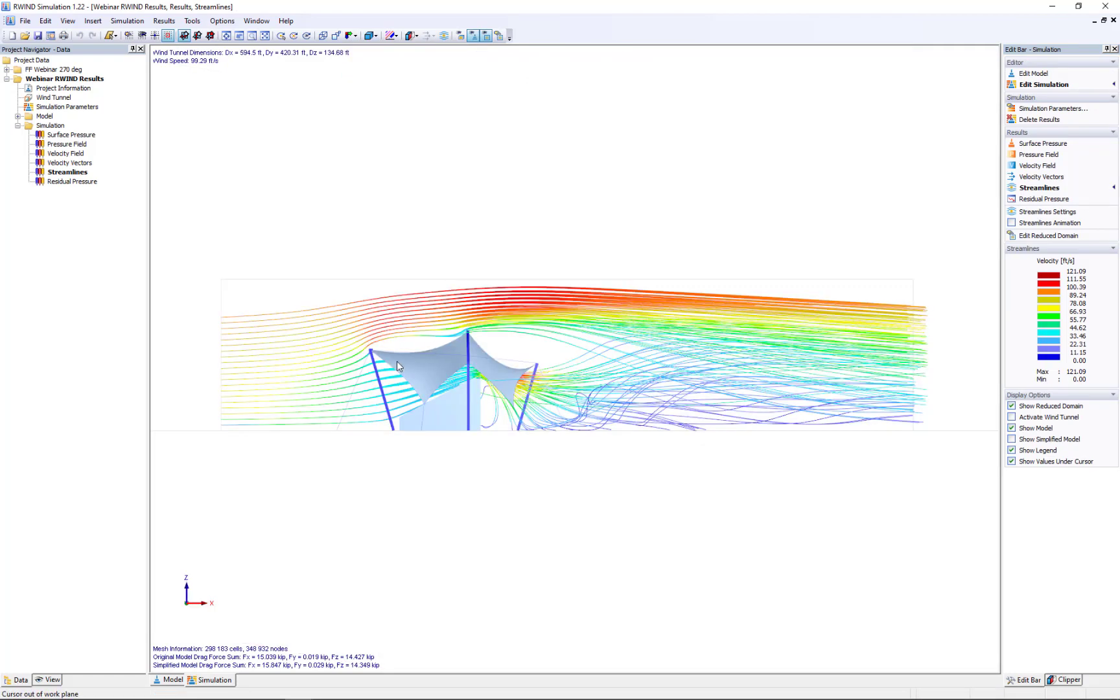
{"action": "scroll", "coordinate": [398, 367], "scroll_direction": "up", "scroll_amount": 4}
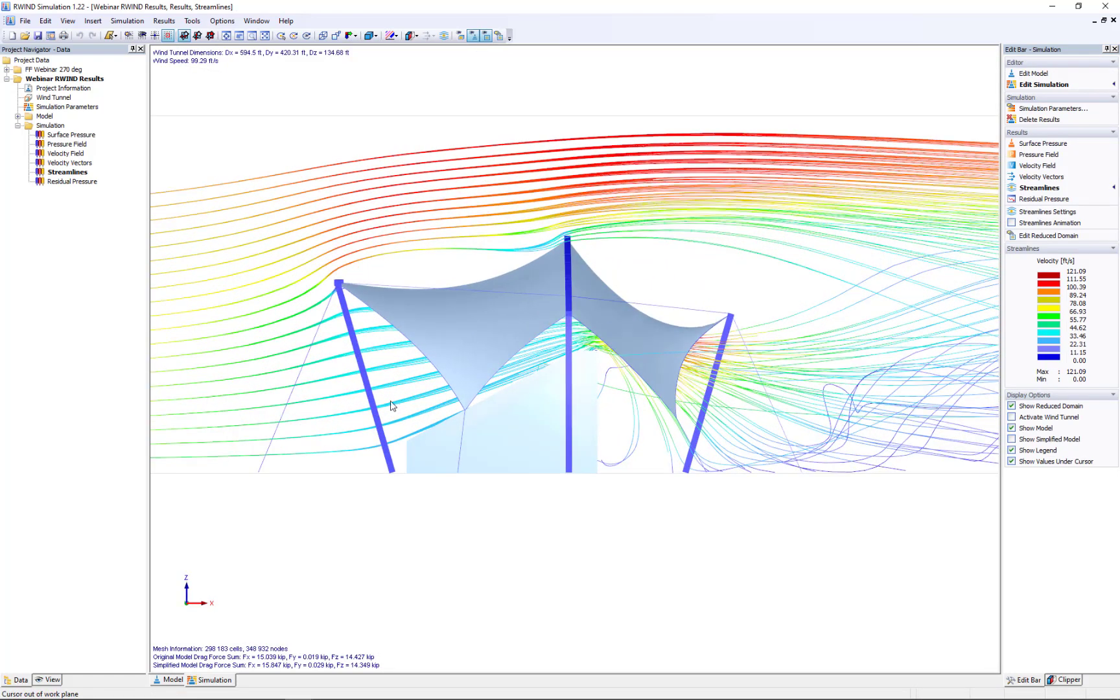
{"action": "scroll", "coordinate": [391, 406], "scroll_direction": "up", "scroll_amount": 1}
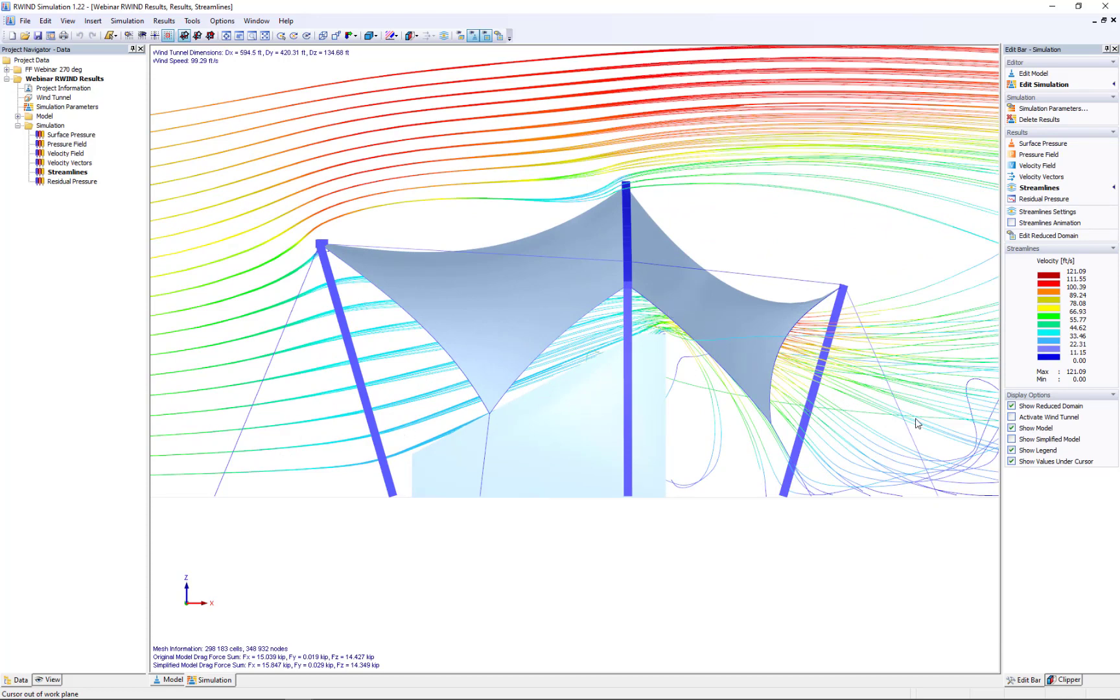
Step: Inspect the flow between the stairs' upper edge and the membrane up close, and review the streamlines from the side again
{"action": "middle_click_drag", "start_coordinate": [752, 446], "coordinate": [839, 433], "text": "ctrl"}
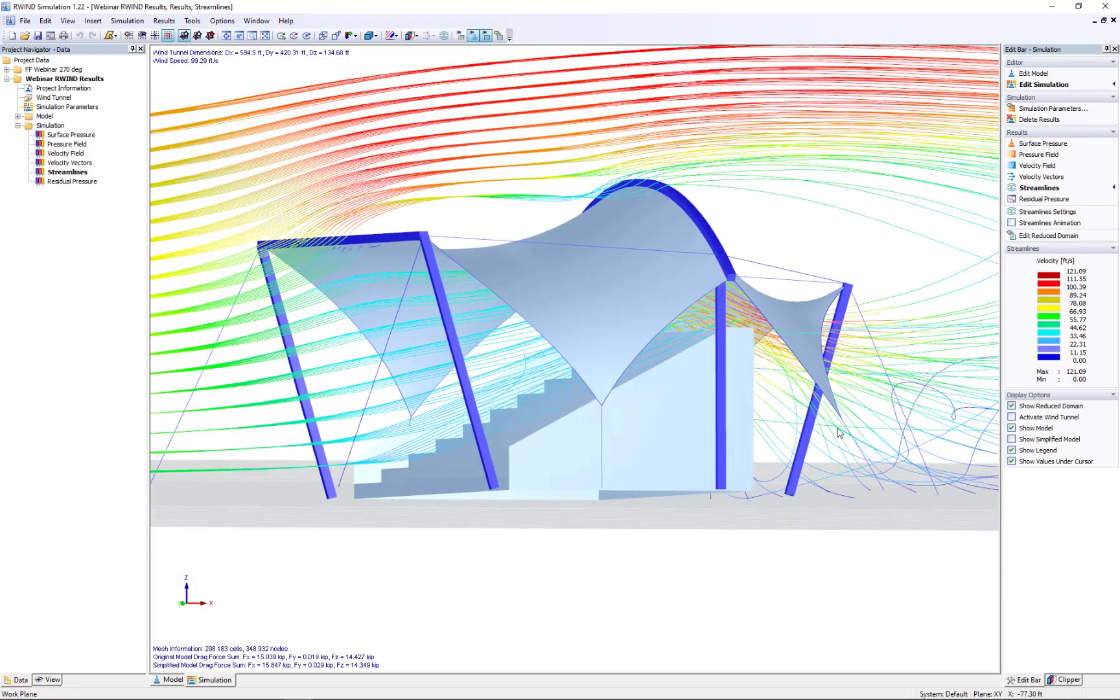
{"action": "scroll", "coordinate": [747, 314], "scroll_direction": "up", "scroll_amount": 5}
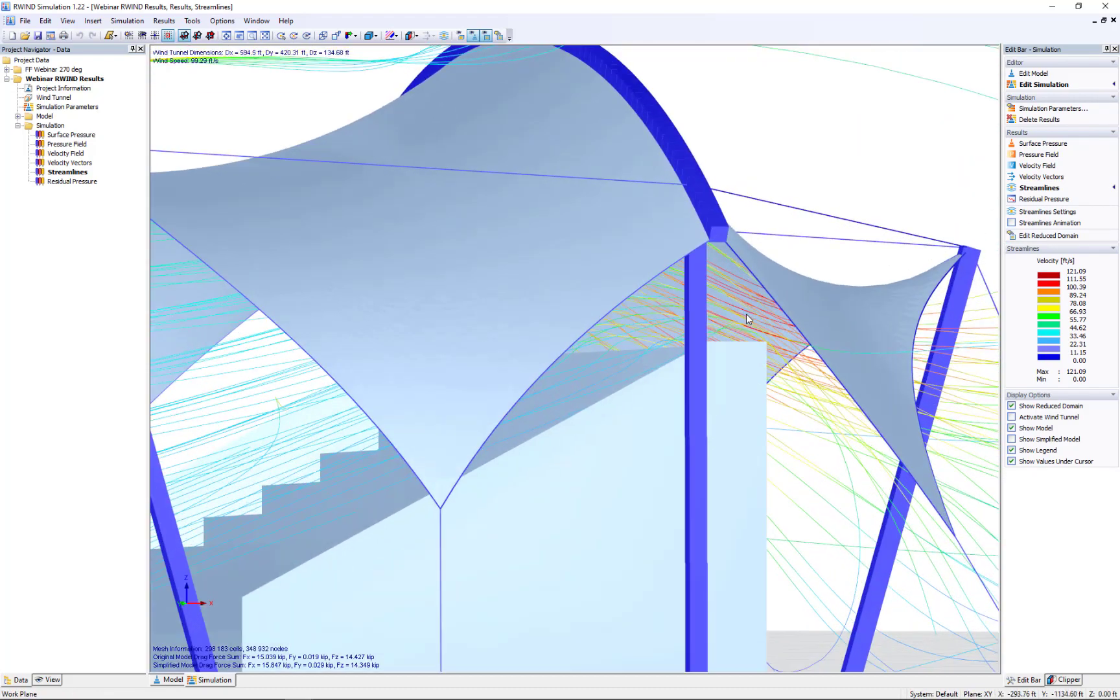
{"action": "middle_click_drag", "start_coordinate": [746, 315], "coordinate": [690, 296], "text": "ctrl"}
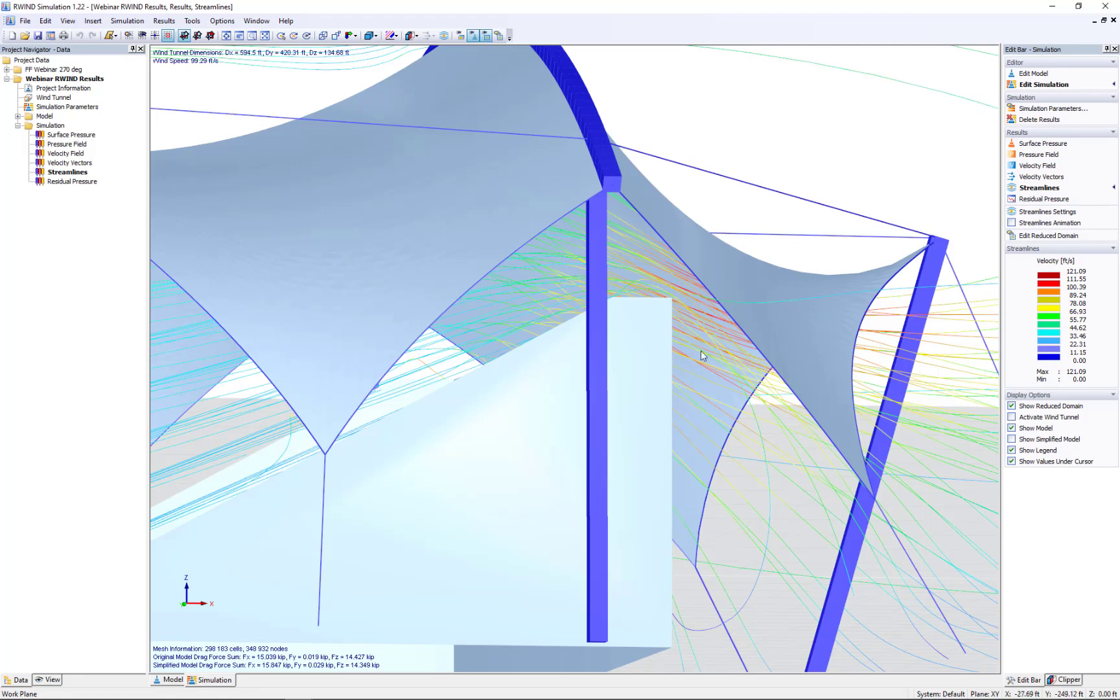
{"action": "scroll", "coordinate": [700, 356], "scroll_direction": "down", "scroll_amount": 3}
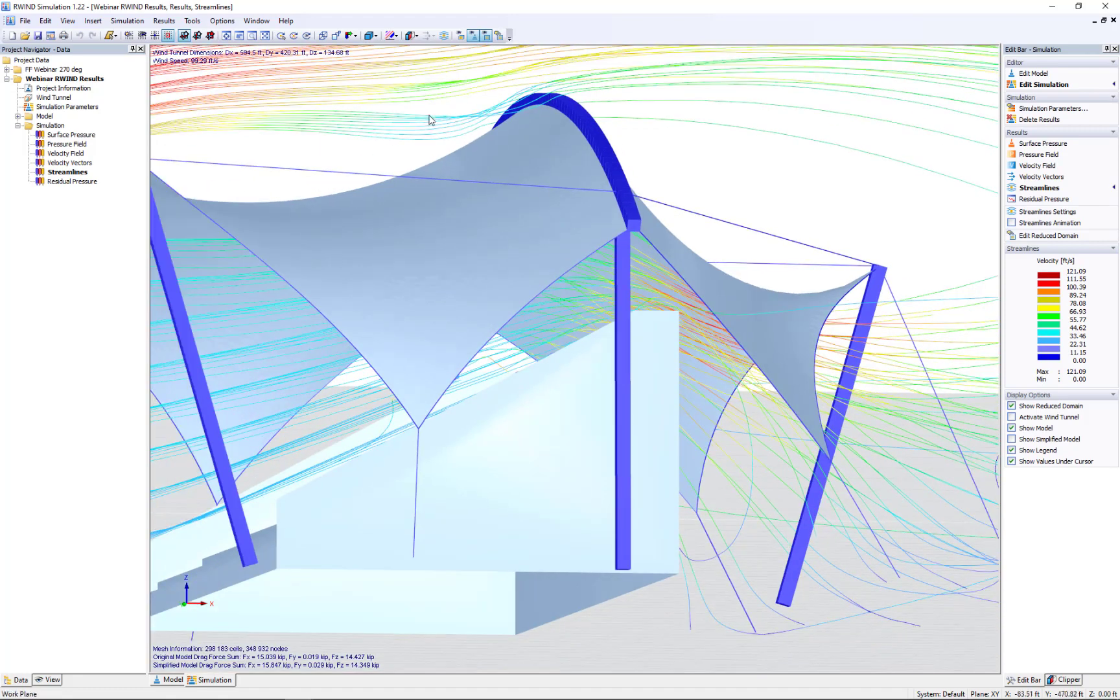
{"action": "left_click", "coordinate": [355, 37]}
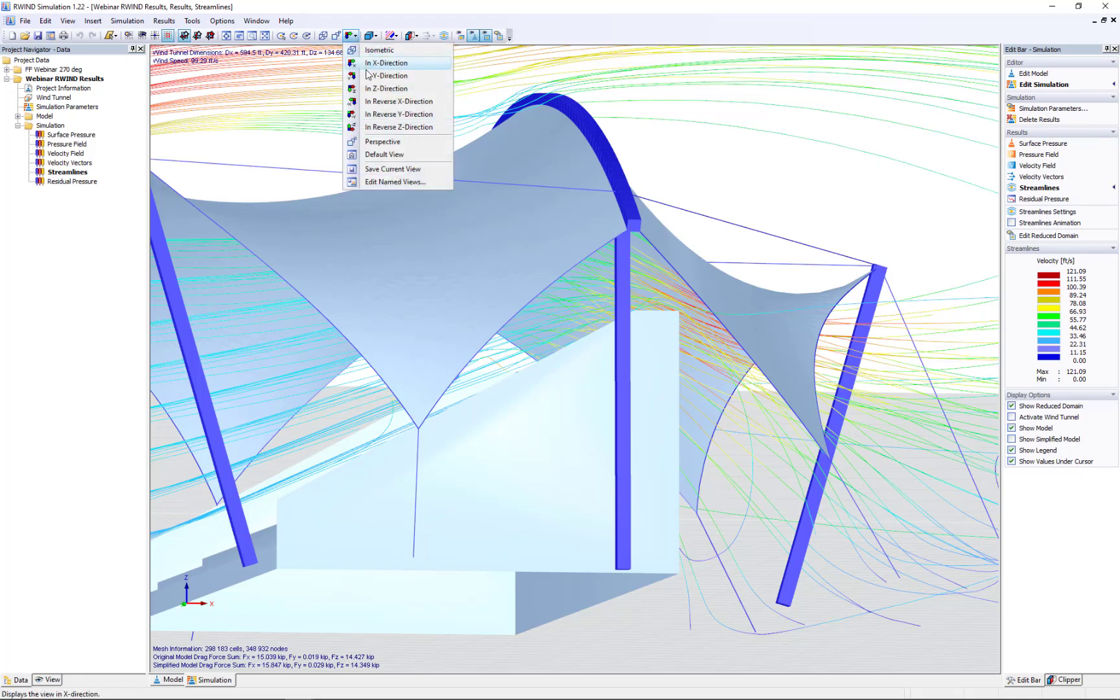
{"action": "left_click", "coordinate": [387, 63]}
{"action": "scroll", "coordinate": [441, 401], "scroll_direction": "up", "scroll_amount": 5}
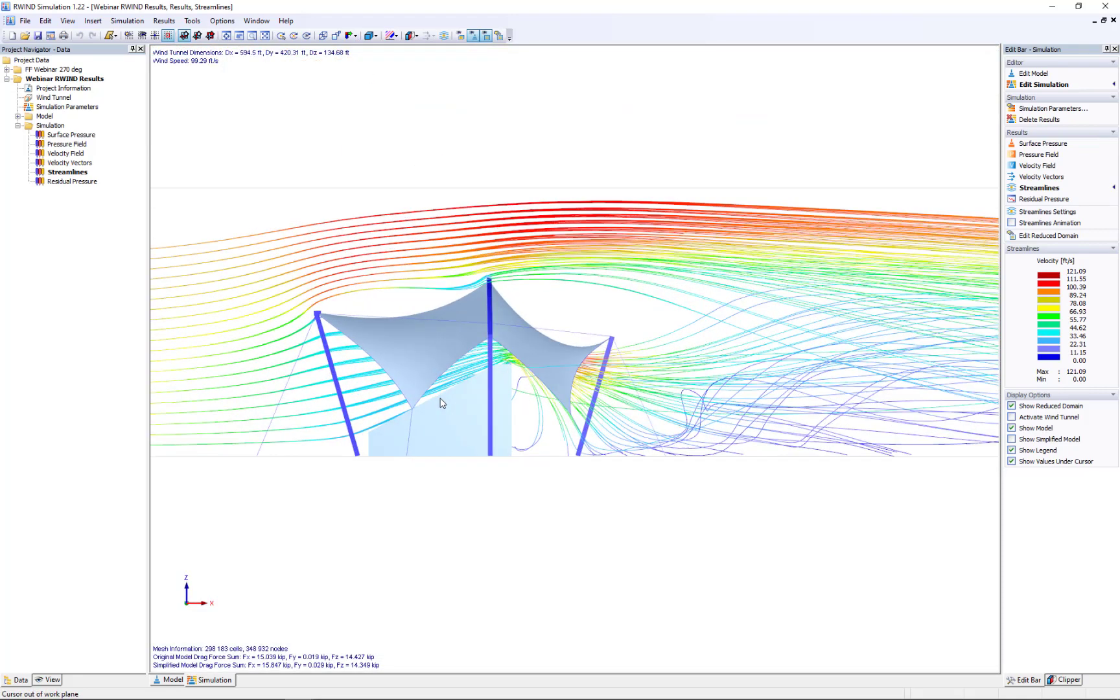
Step: Animate the streamlines around the membrane and stairs, and display the surface pressure results in a perspective view
{"action": "left_click", "coordinate": [1012, 223]}
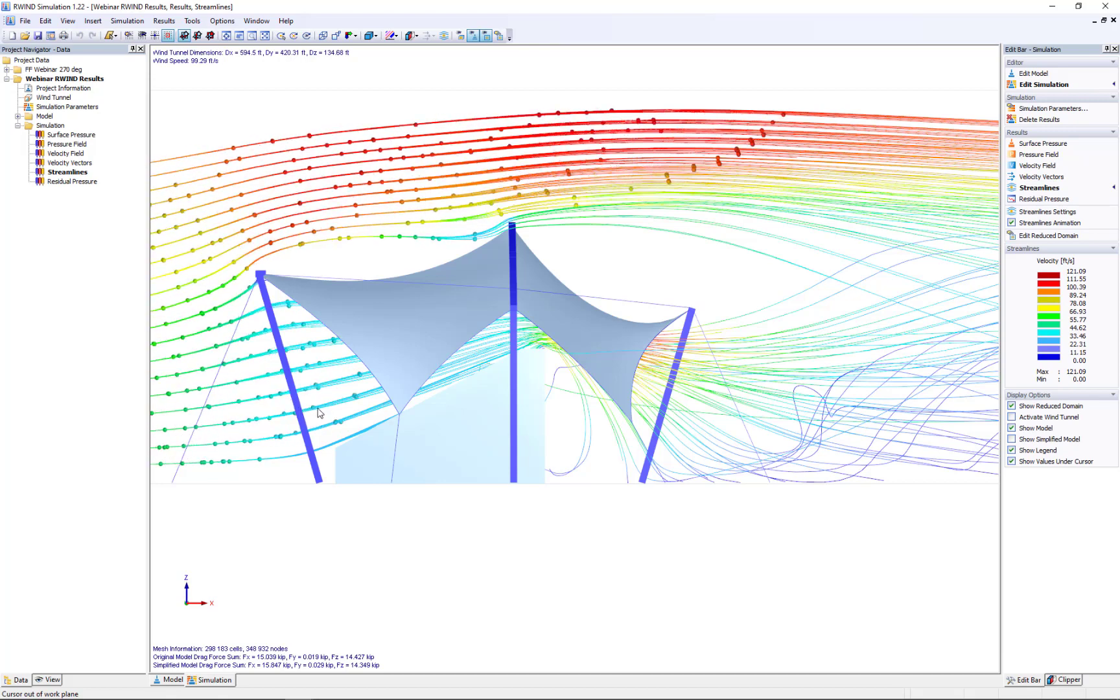
{"action": "scroll", "coordinate": [321, 407], "scroll_direction": "up", "scroll_amount": 1}
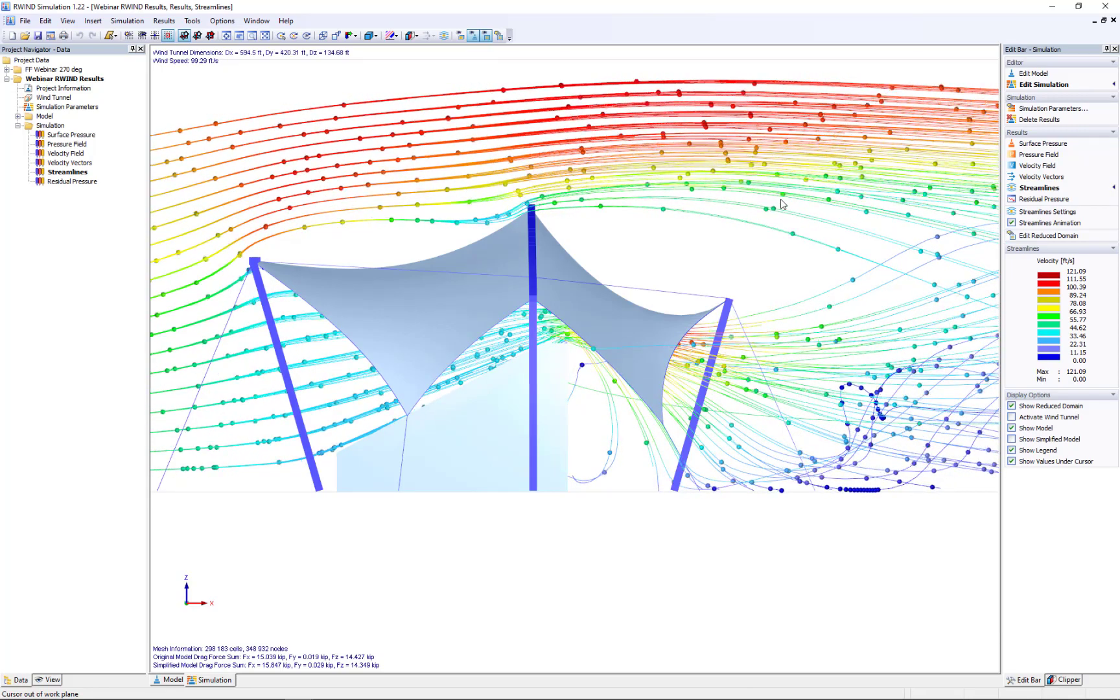
{"action": "left_click", "coordinate": [1031, 146]}
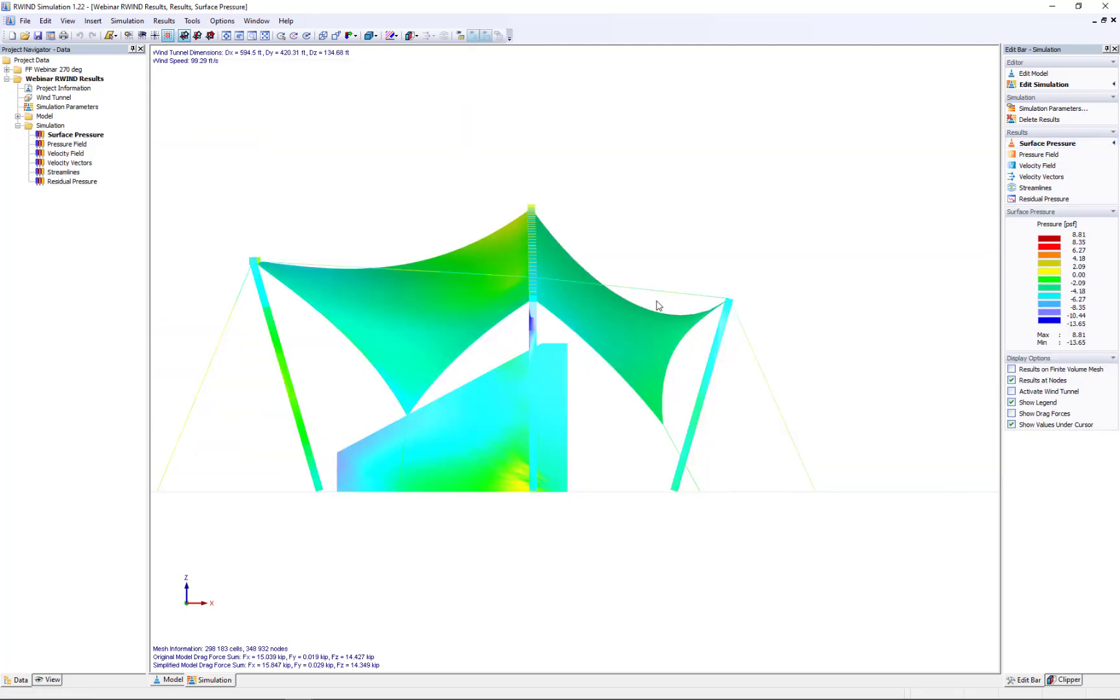
{"action": "middle_click_drag", "start_coordinate": [325, 363], "coordinate": [810, 328], "text": "ctrl"}
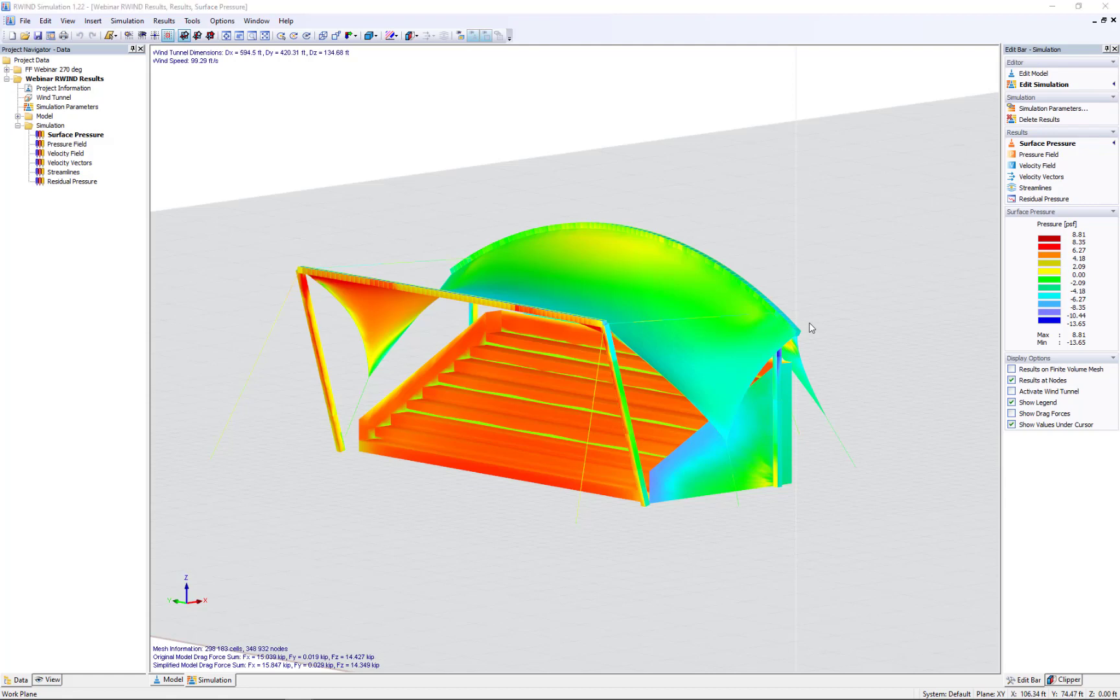
Step: Switch to the running PowerPoint slide show of the FF and CFD webinar and advance to the More Information slide
{"action": "key", "text": "super+Tab"}
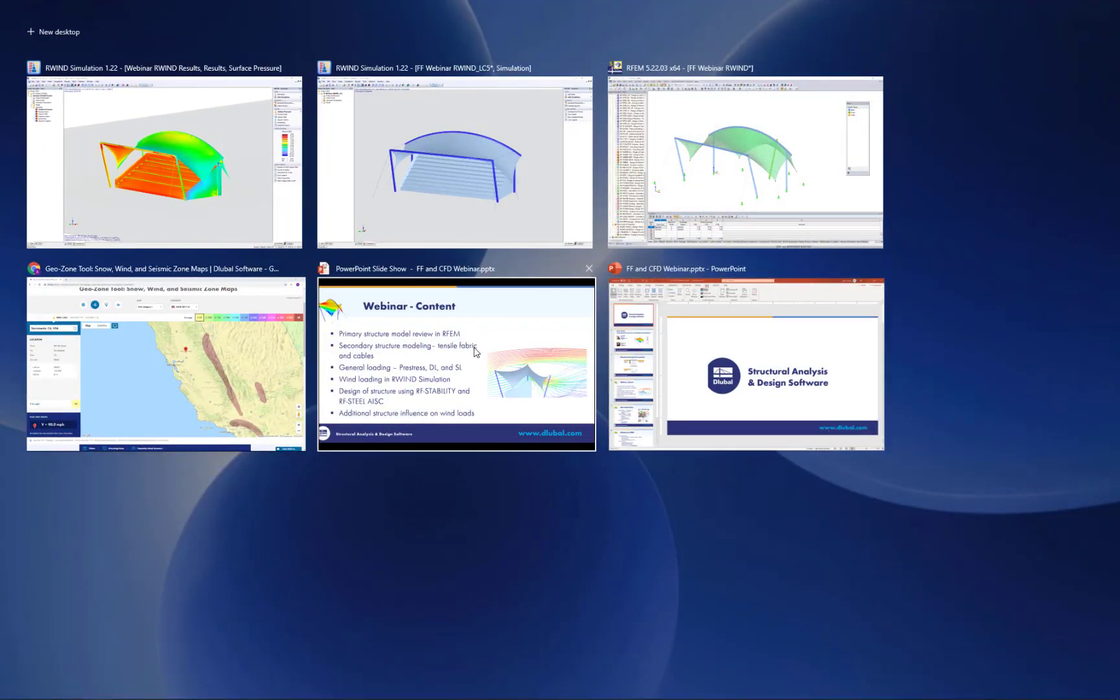
{"action": "left_click", "coordinate": [475, 351]}
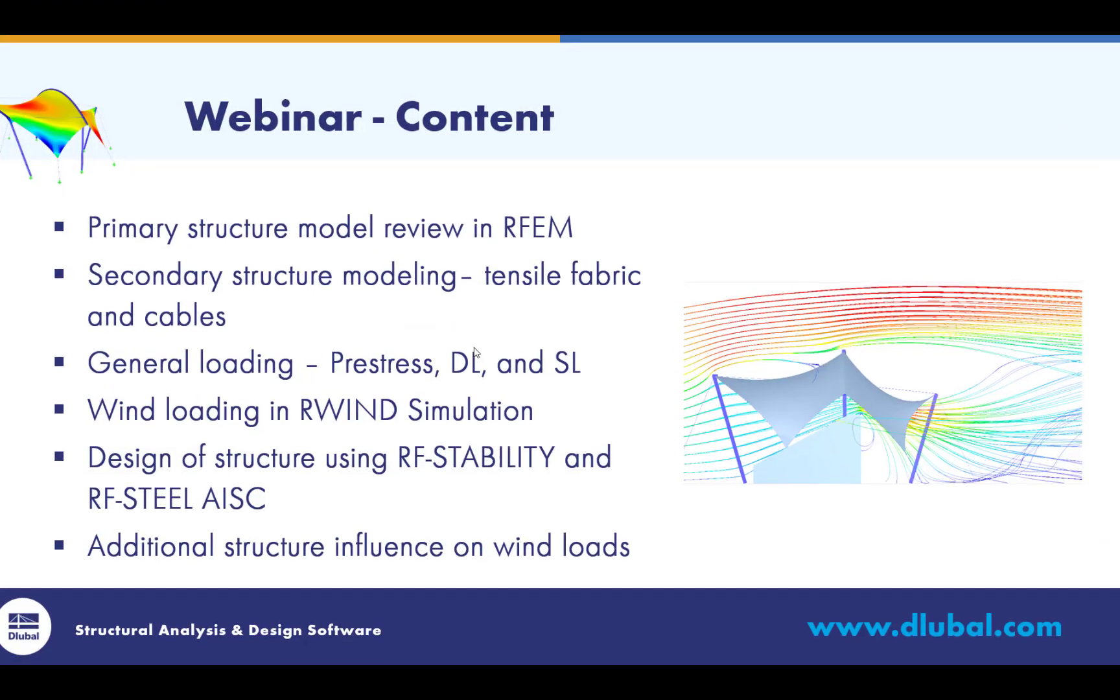
{"action": "left_click", "coordinate": [475, 351]}
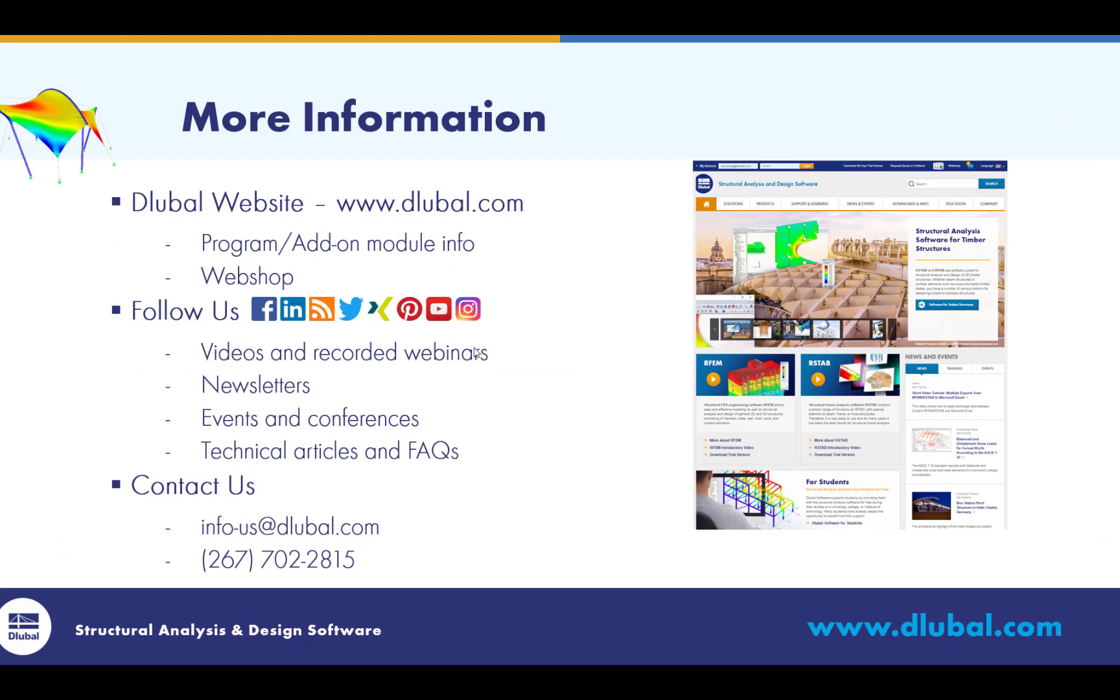